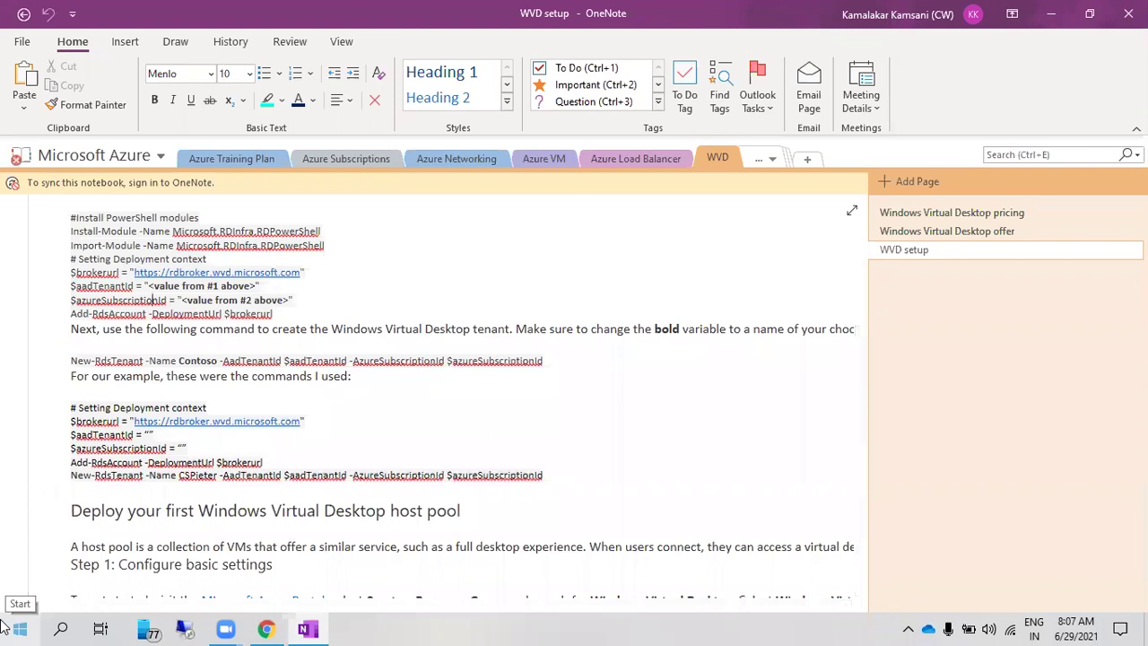
# - Launch PowerShell ISE as administrator from the Start search
pyautogui.click(20, 628)
pyautogui.write('po')
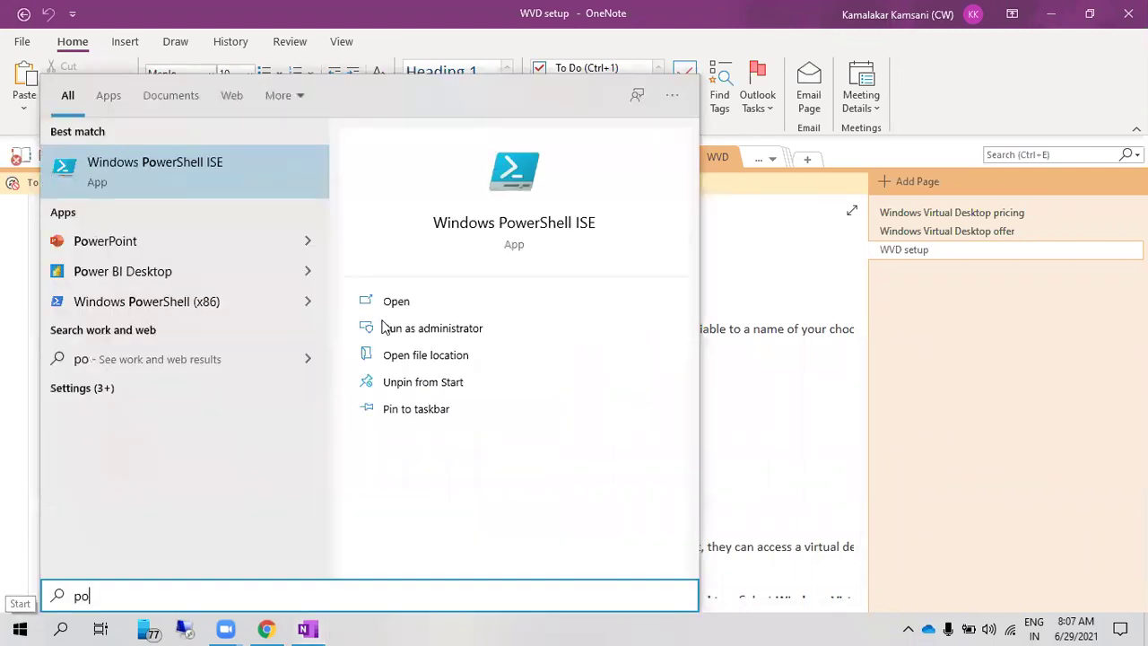
pyautogui.click(392, 328)
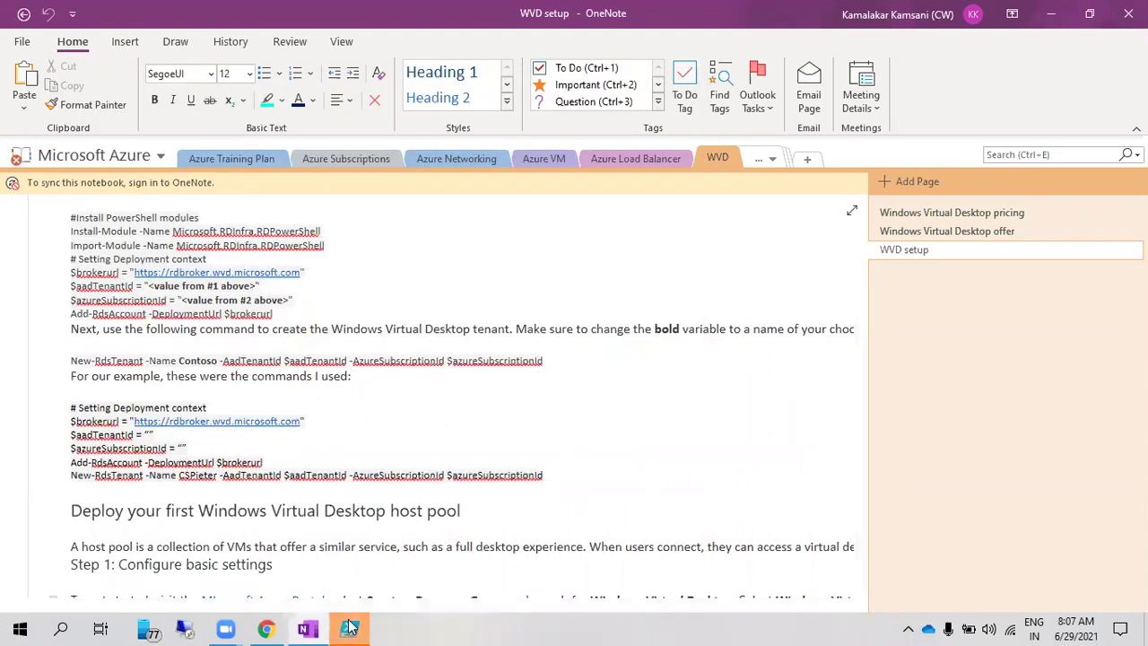
# - Copy the OneNote setup code, from #Install PowerShell modules to Add-RdsAccount, into Untitled1.ps1
pyautogui.click(186, 348)
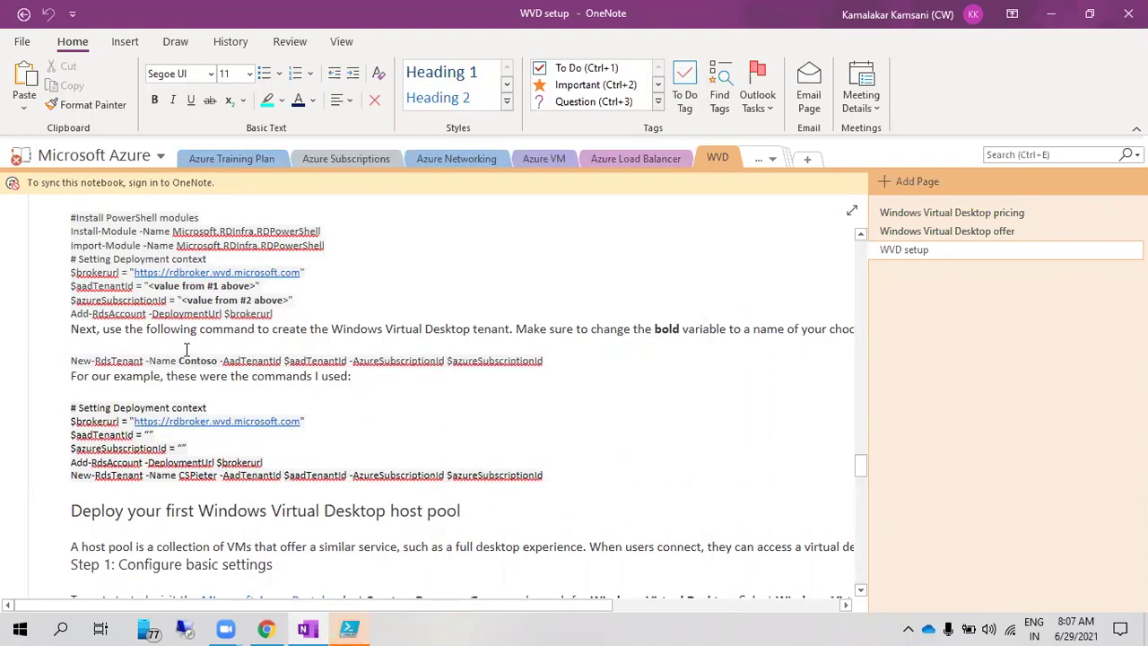
pyautogui.click(295, 300)
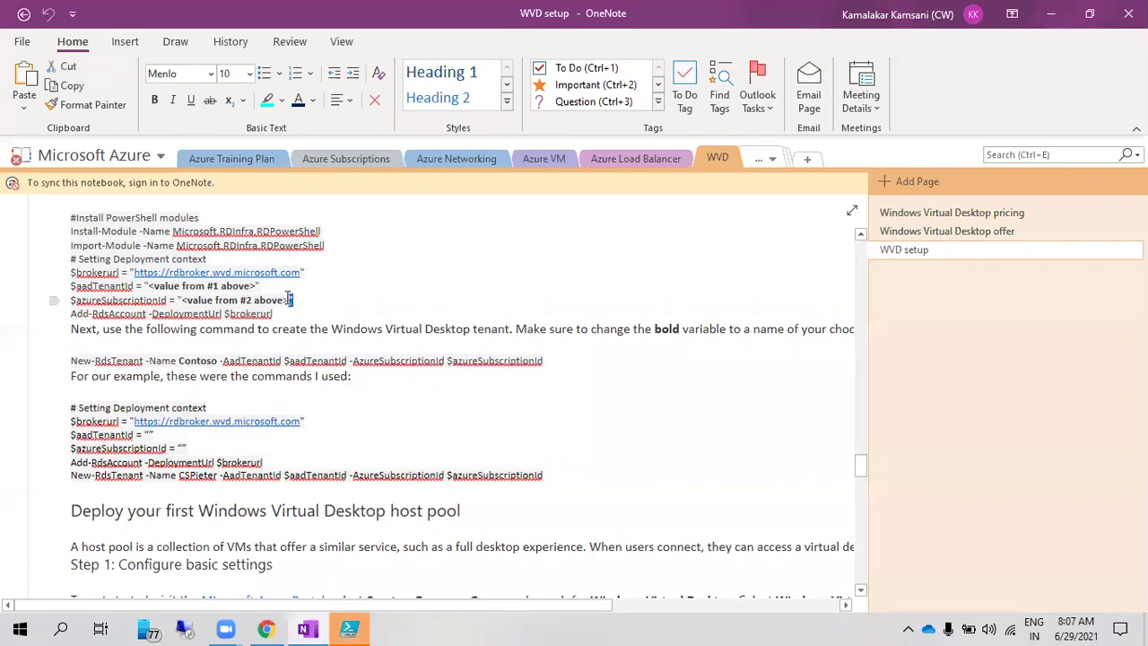
pyautogui.moveTo(274, 314); pyautogui.dragTo(71, 218)
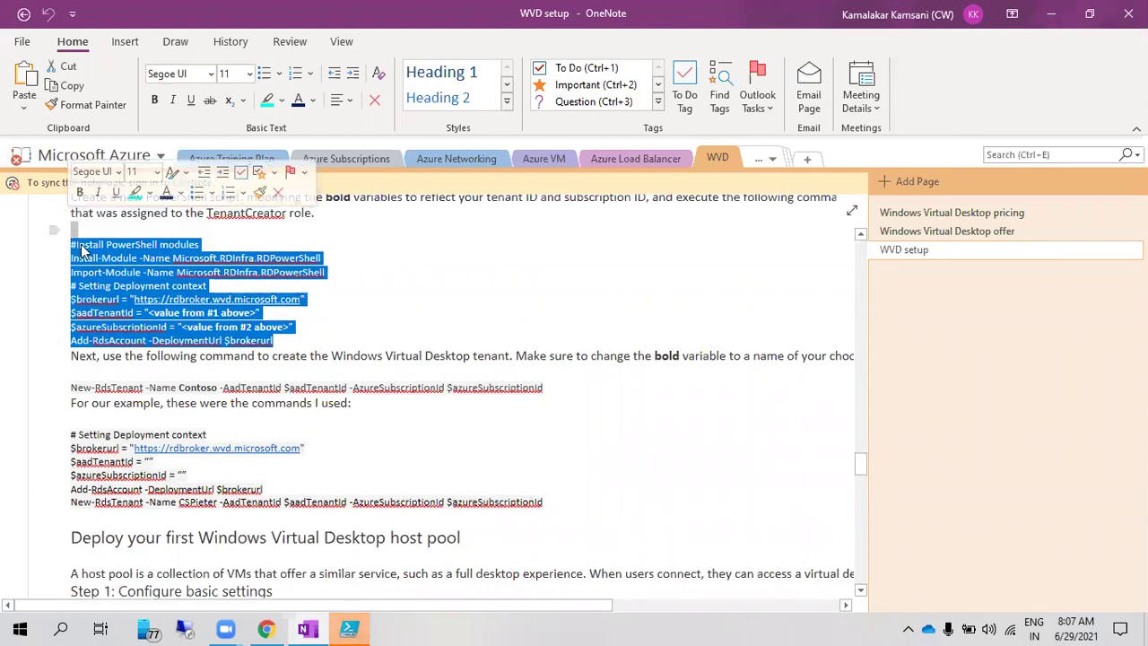
pyautogui.click(349, 628)
pyautogui.click(277, 144)
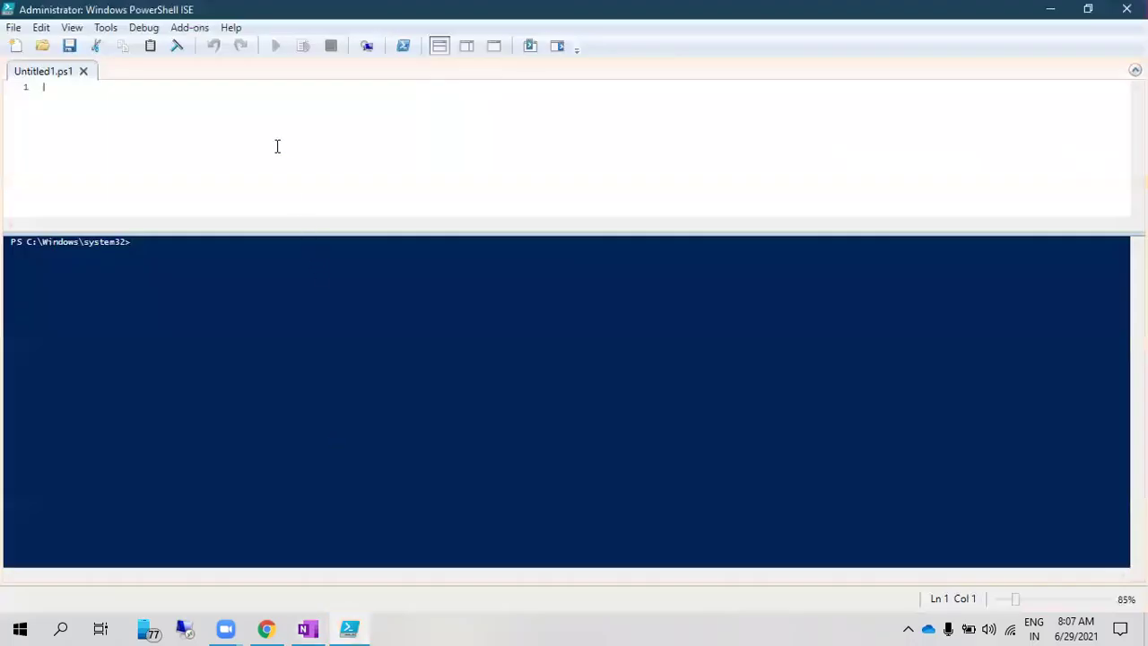
pyautogui.write('#Install PowerShell modules \tInstall-Module -Name Microsoft.RDInfra.RDPowerShell \tImport-Module -Name Microsoft.RDInfra.RDPowerShell \t# Setting Deployment context \t$brokerurl = "https://rdbroker.wvd.microsoft.com" \t$aadTenantId = "<value from #1 above>" \t$azureSubscriptionId = "<value from #2 above>" Add-RdsAccount -DeploymentUrl $brokerurl')
# - Paste the New-RdsTenant command on line 11 of the script, then bring up the Azure subscriptions page
pyautogui.hotkey('alt', 'Tab')
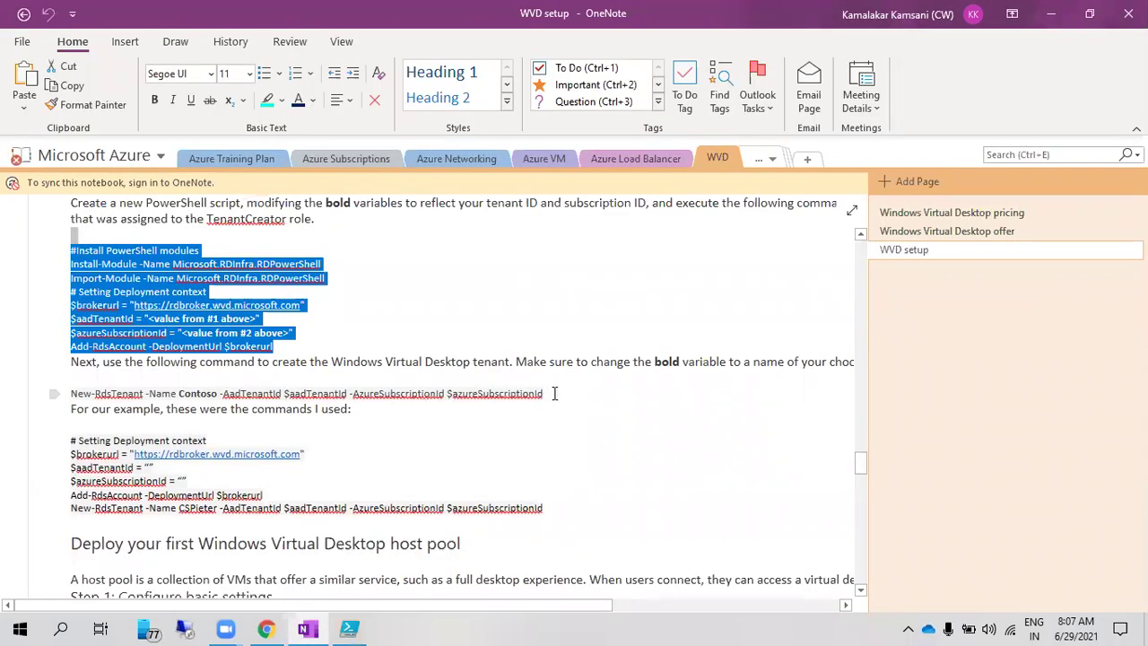
pyautogui.moveTo(543, 393); pyautogui.dragTo(65, 392)
pyautogui.hotkey('ctrl', 'c')
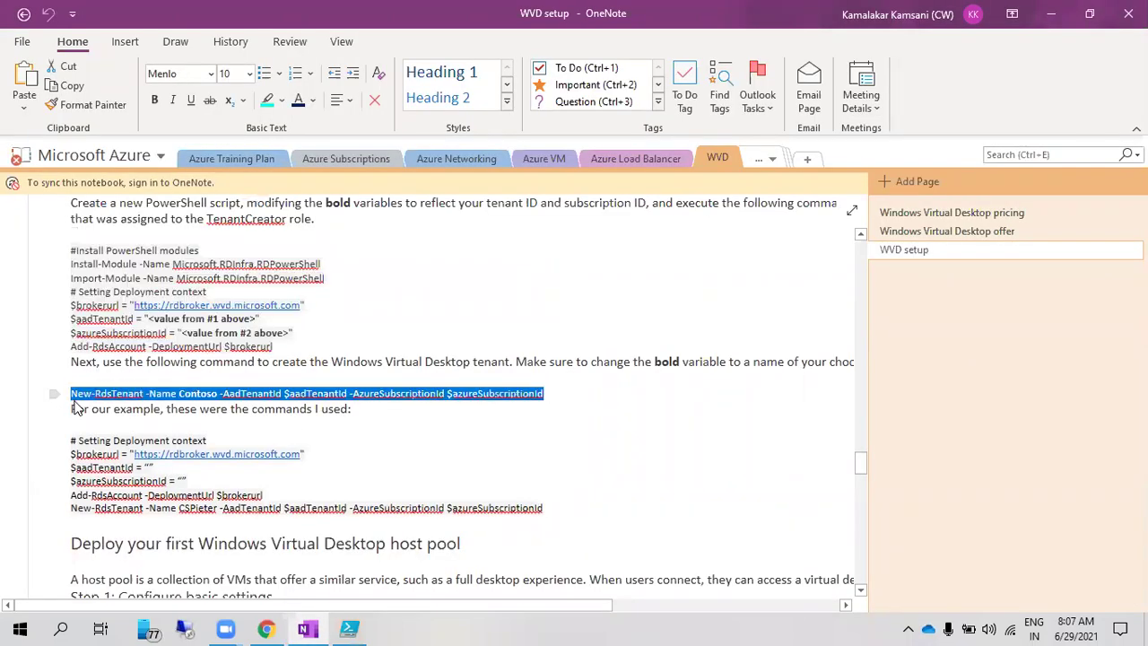
pyautogui.hotkey('alt', 'Tab')
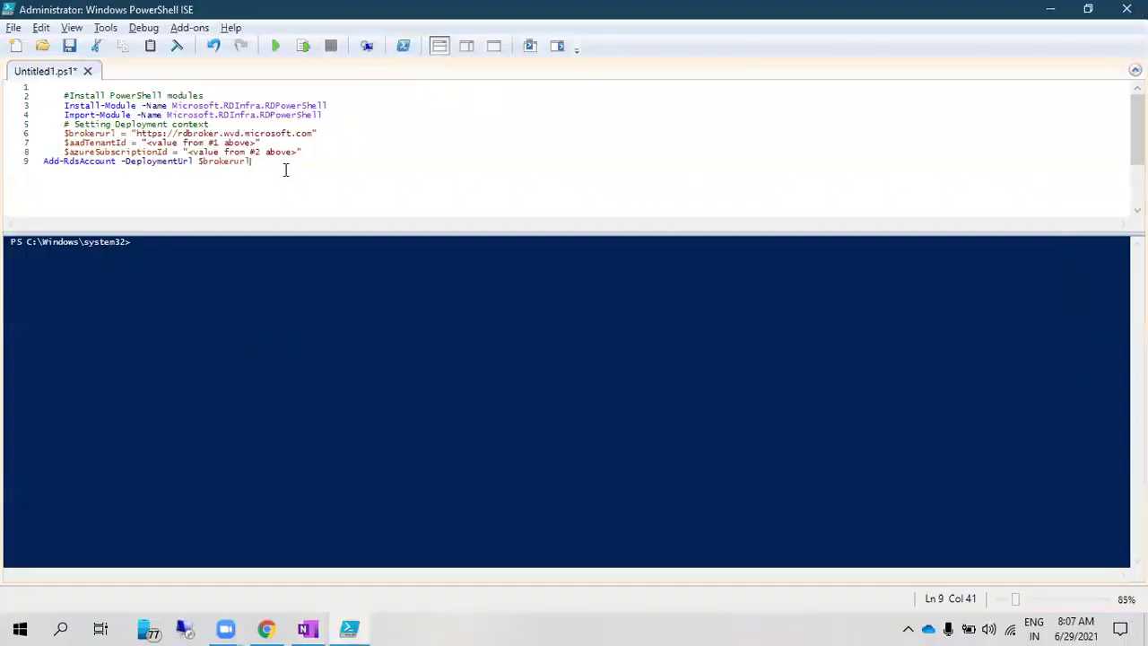
pyautogui.press('Return')
pyautogui.press('Return')
pyautogui.hotkey('ctrl', 'v')
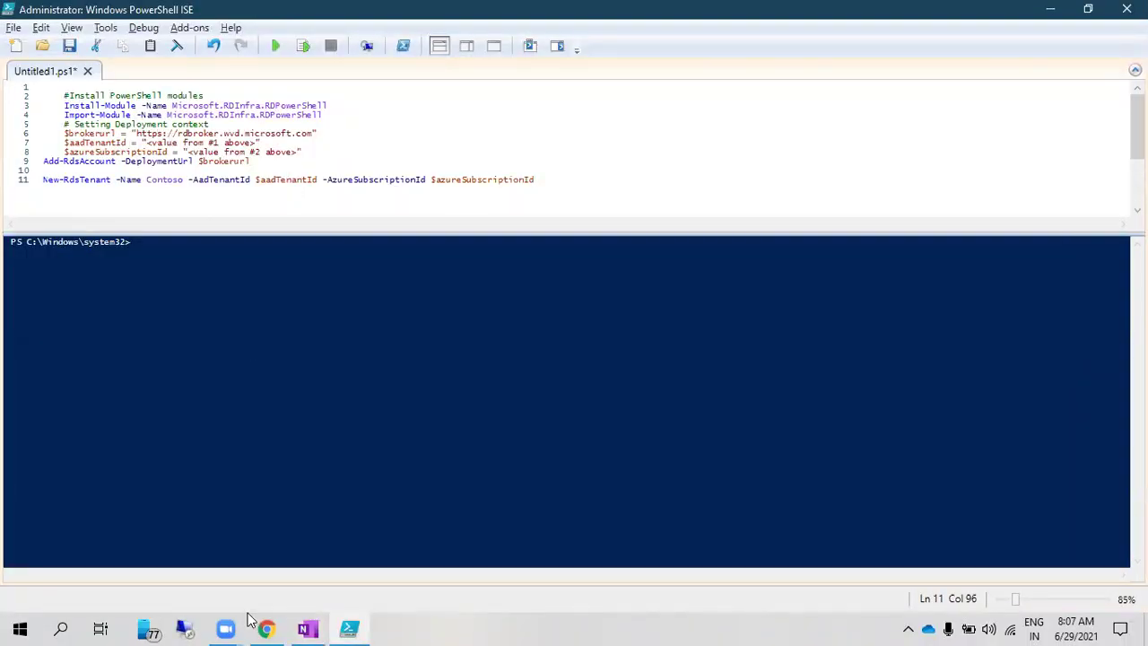
pyautogui.click(266, 628)
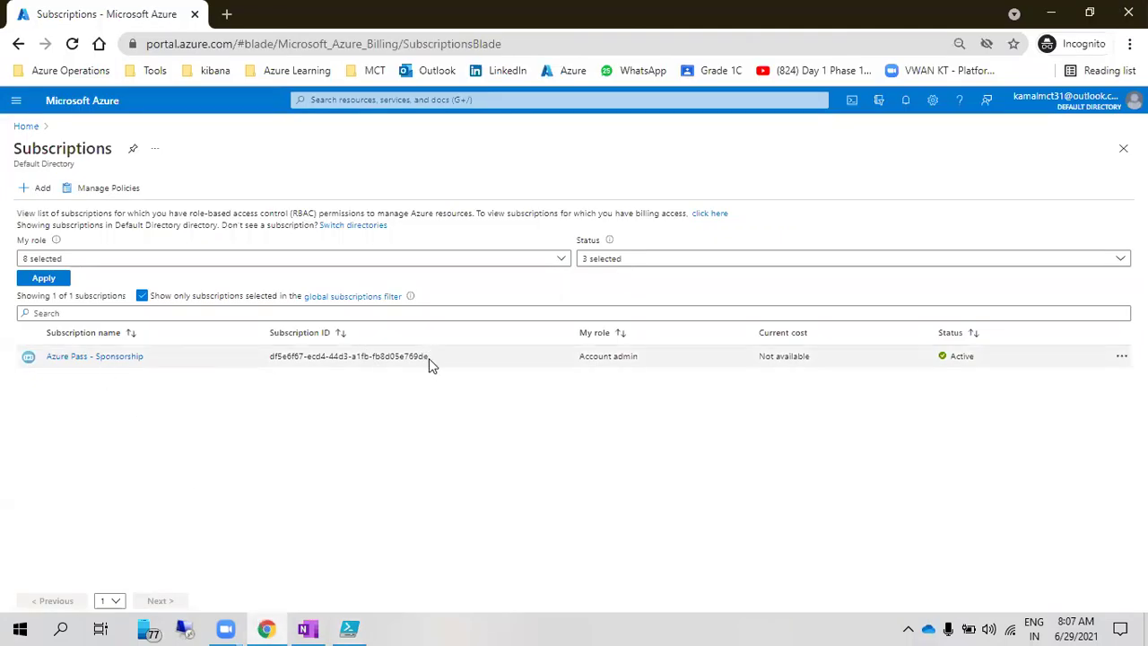
# - Replace the subscription placeholder on line 8 with the copied subscription ID
pyautogui.moveTo(430, 361)
pyautogui.mouseDown()
pyautogui.moveTo(265, 359)
pyautogui.moveTo(418, 351)
pyautogui.moveTo(437, 362)
pyautogui.mouseUp()
pyautogui.hotkey('ctrl', 'c')
pyautogui.hotkey('alt', 'Tab')
pyautogui.click(166, 171)
pyautogui.moveTo(190, 152); pyautogui.dragTo(299, 153)
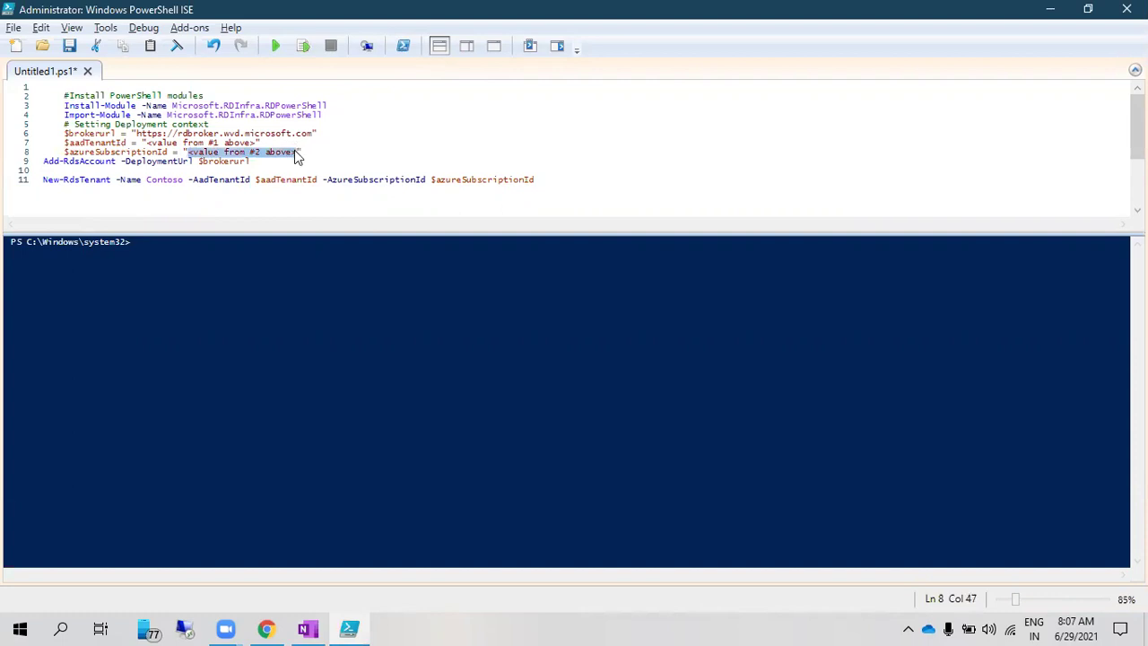
pyautogui.hotkey('ctrl', 'v')
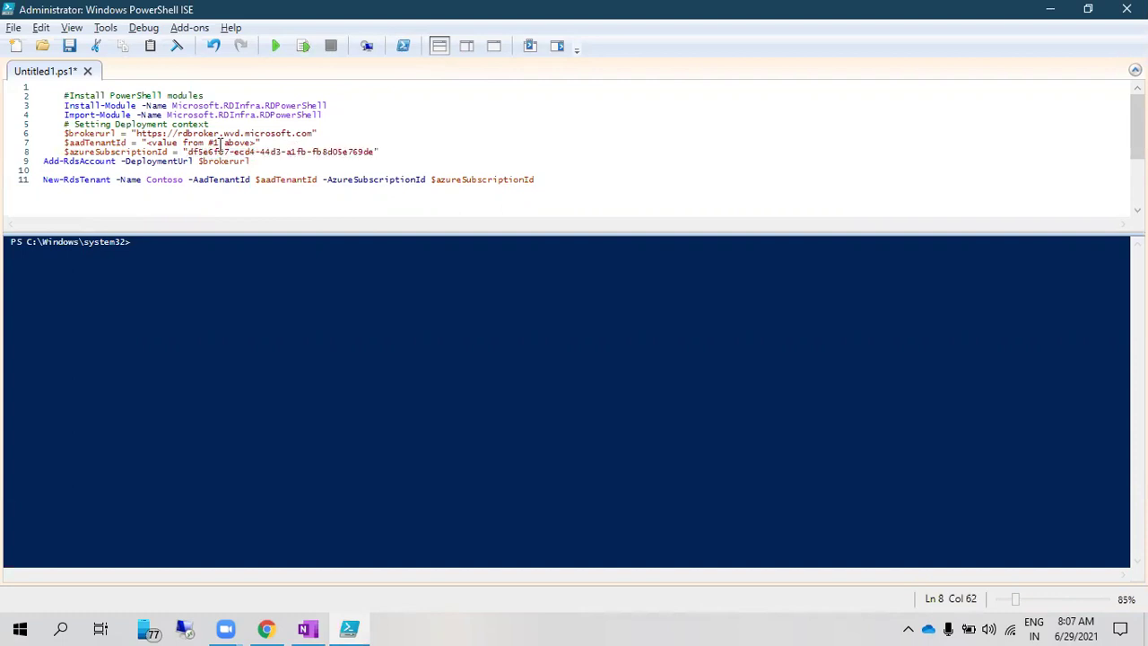
# - Replace the tenant placeholder on line 7 with the Azure Active Directory tenant ID
pyautogui.hotkey('alt', 'Tab')
pyautogui.click(70, 108)
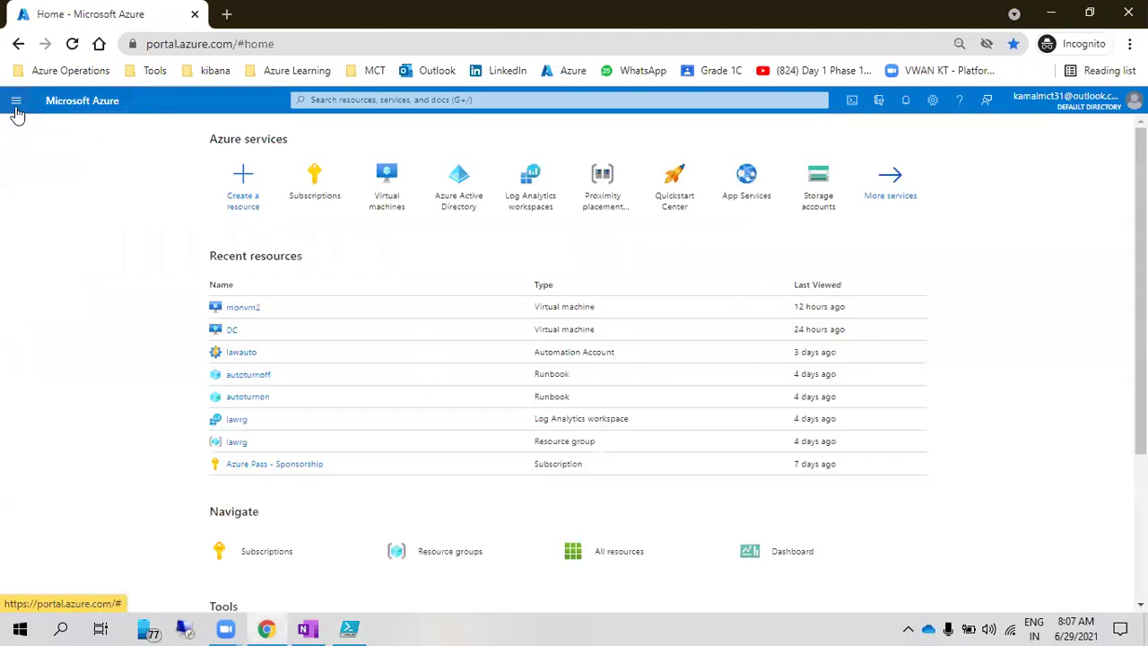
pyautogui.click(453, 188)
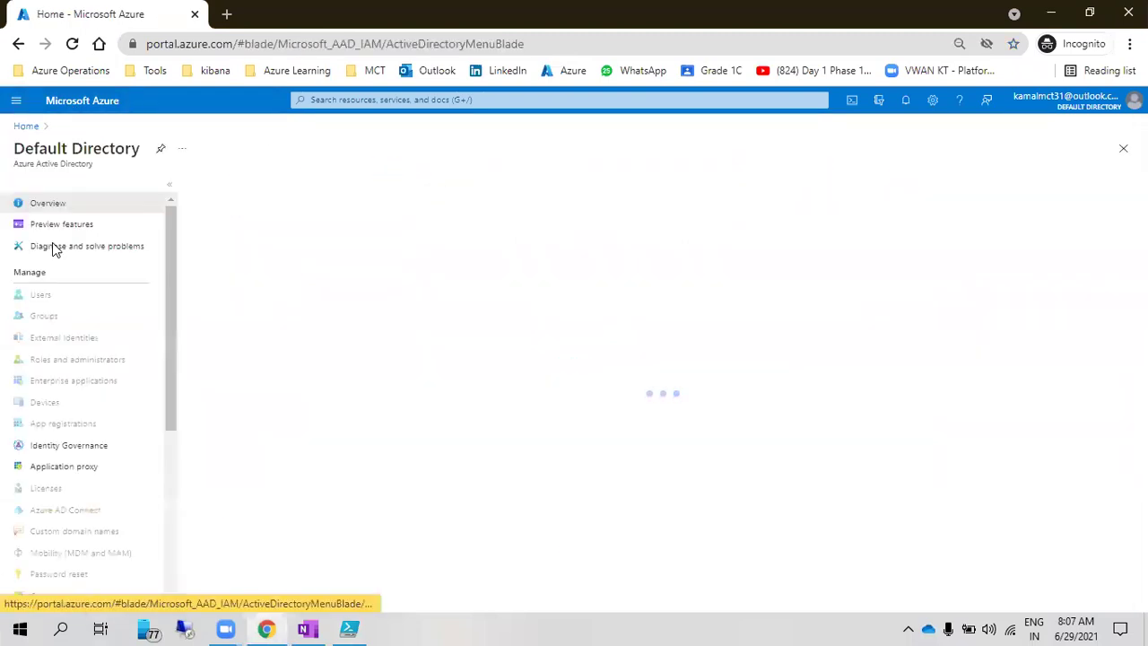
pyautogui.click(508, 345)
pyautogui.hotkey('alt', 'Tab')
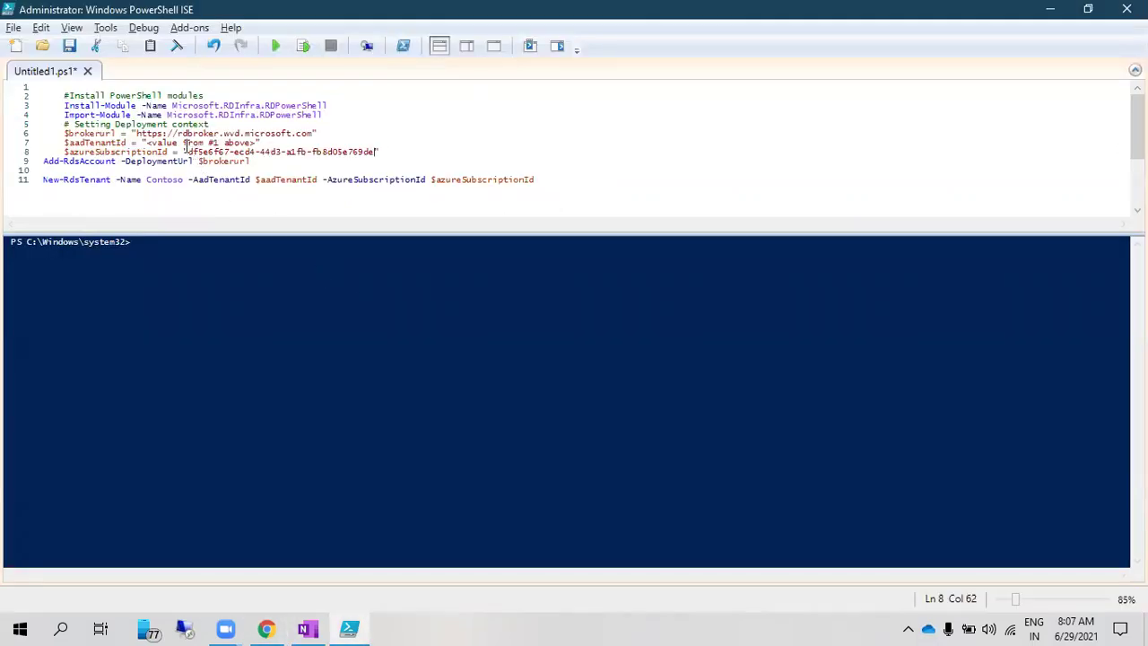
pyautogui.moveTo(147, 143); pyautogui.dragTo(259, 144)
pyautogui.hotkey('ctrl', 'v')
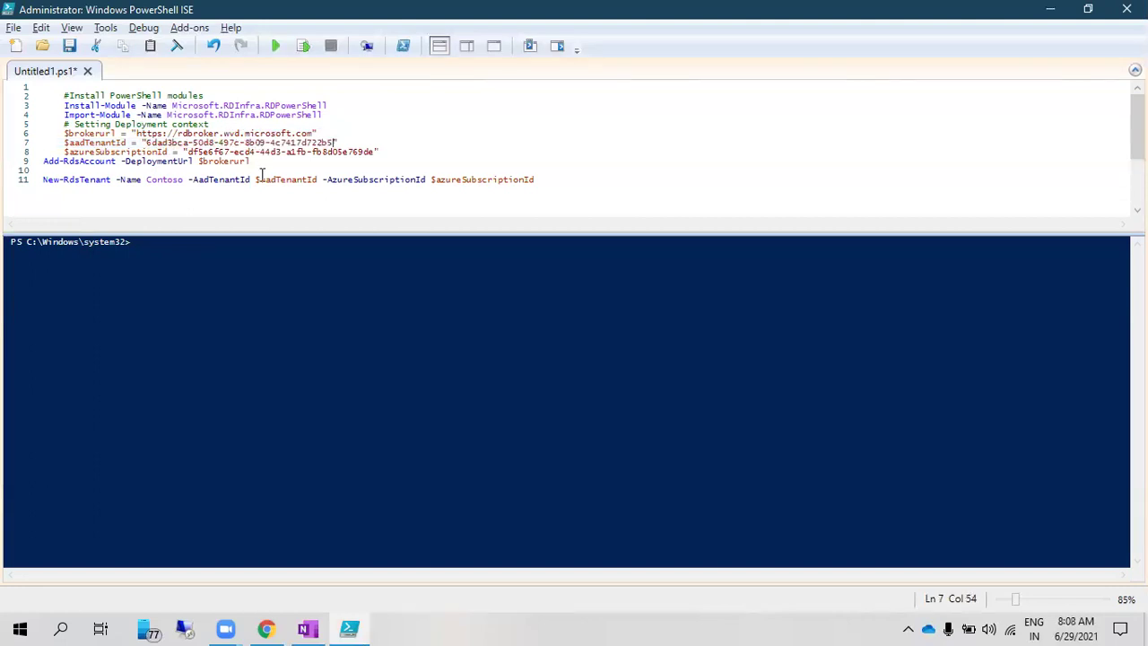
pyautogui.click(184, 180)
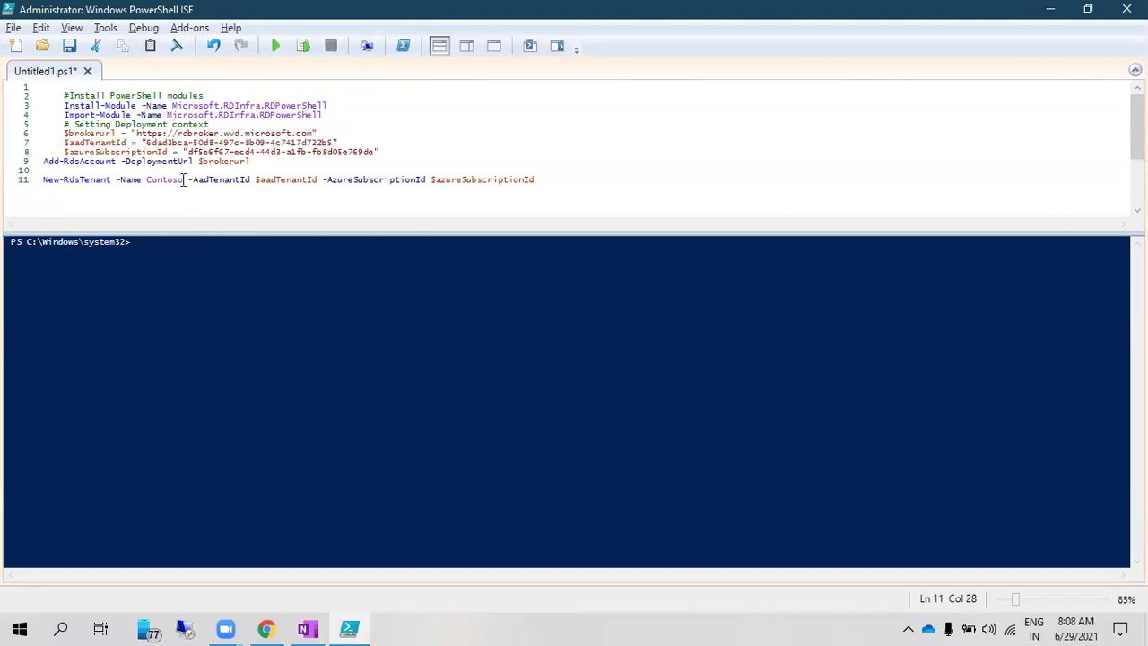
pyautogui.click(274, 162)
# - Append -Verbose to the Add-RdsAccount and New-RdsTenant lines
pyautogui.write('-Verbose')
pyautogui.click(545, 180)
pyautogui.write('-D')
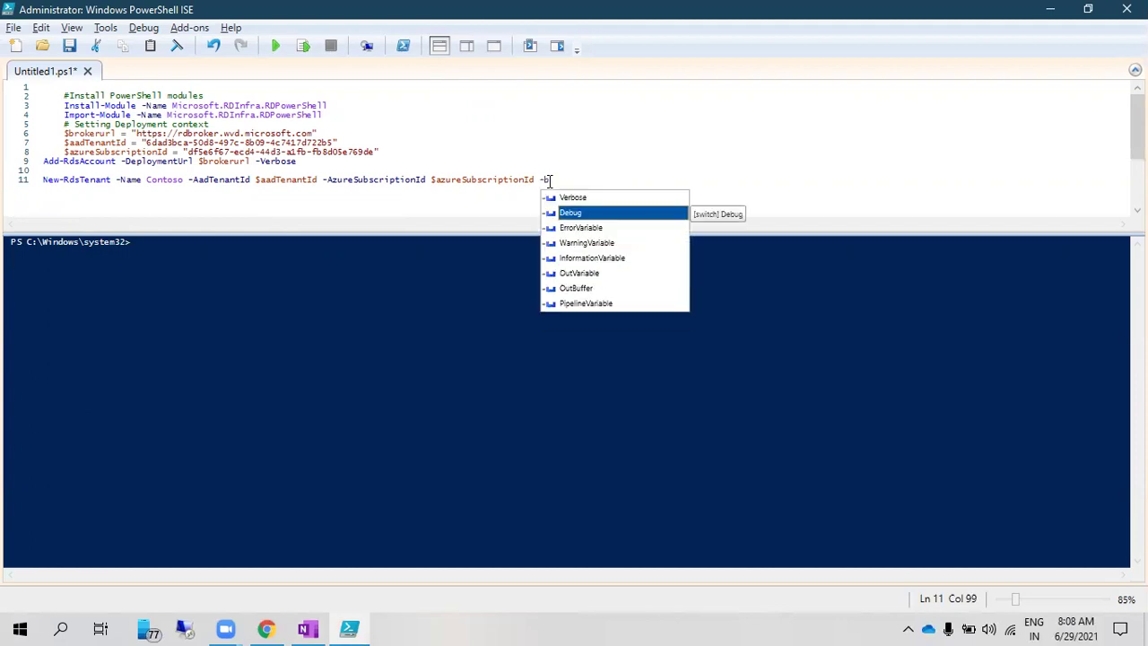
pyautogui.press('Up')
pyautogui.press('Return')
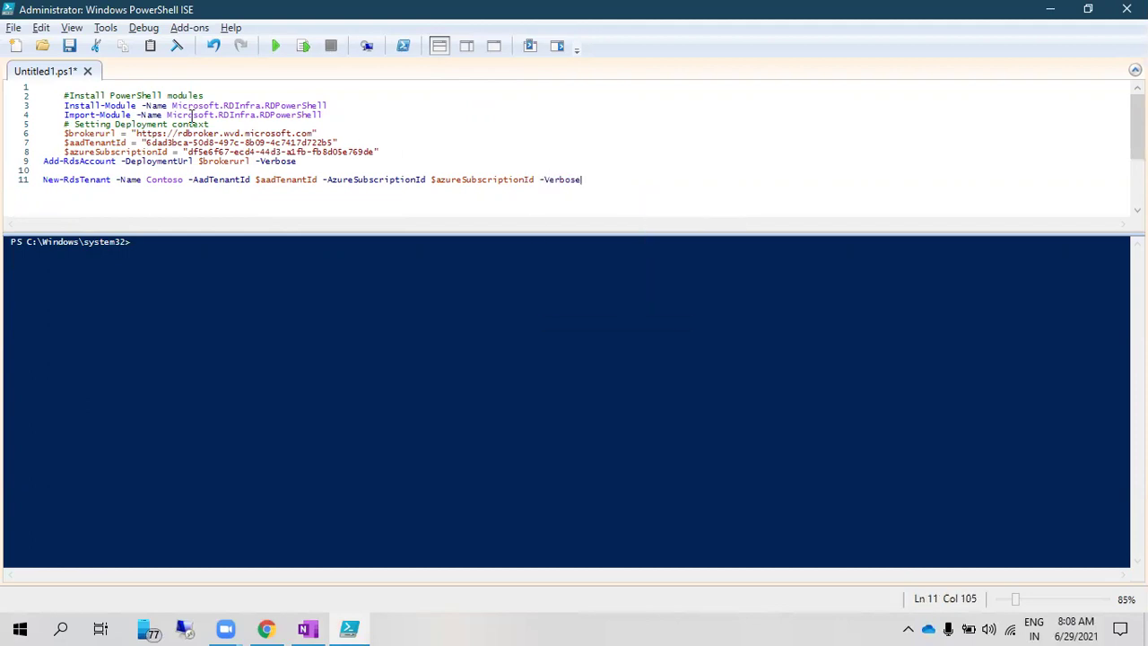
# - Run lines 1–8 with Run Selection, then run the Add-RdsAccount line
pyautogui.moveTo(375, 162); pyautogui.dragTo(212, 44)
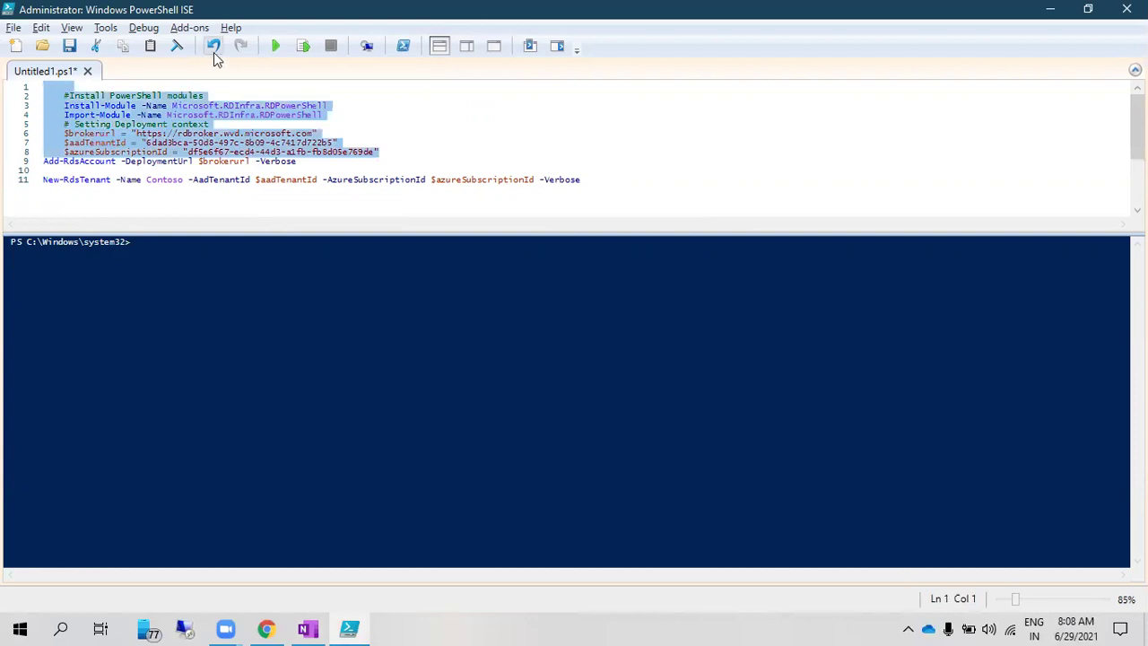
pyautogui.click(303, 45)
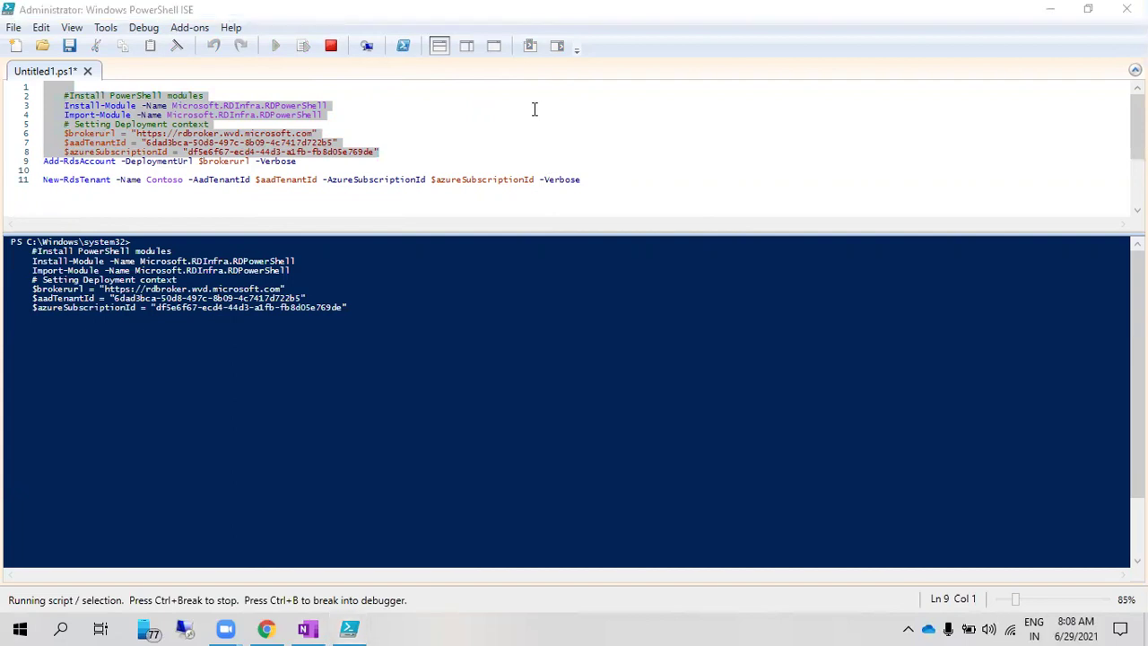
pyautogui.click(139, 143)
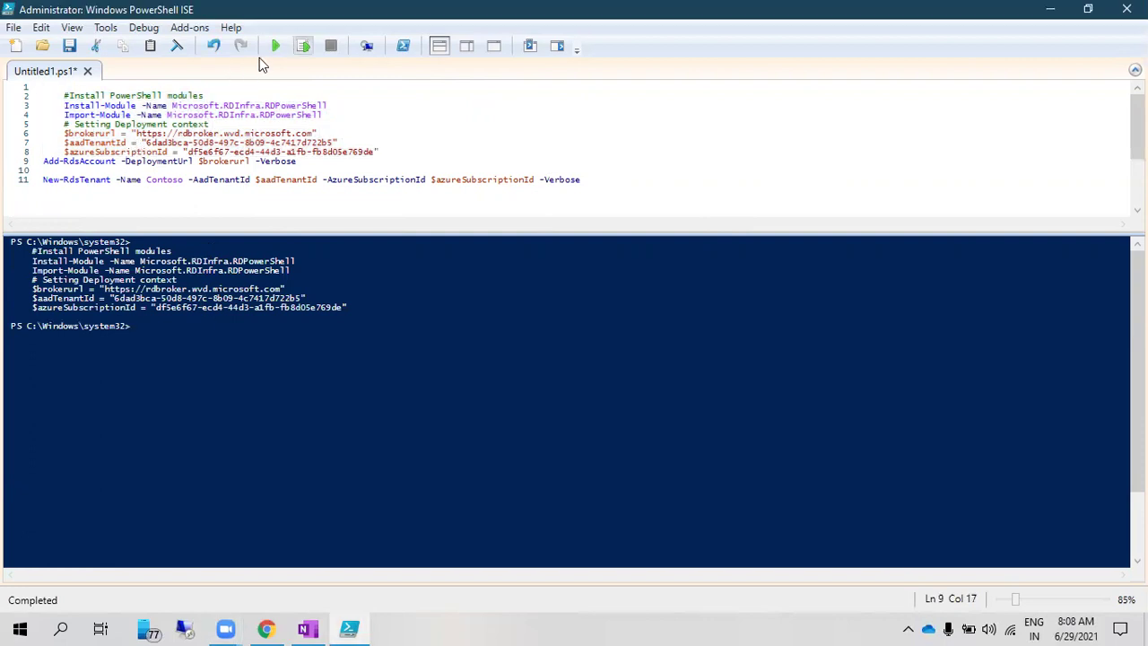
pyautogui.click(303, 45)
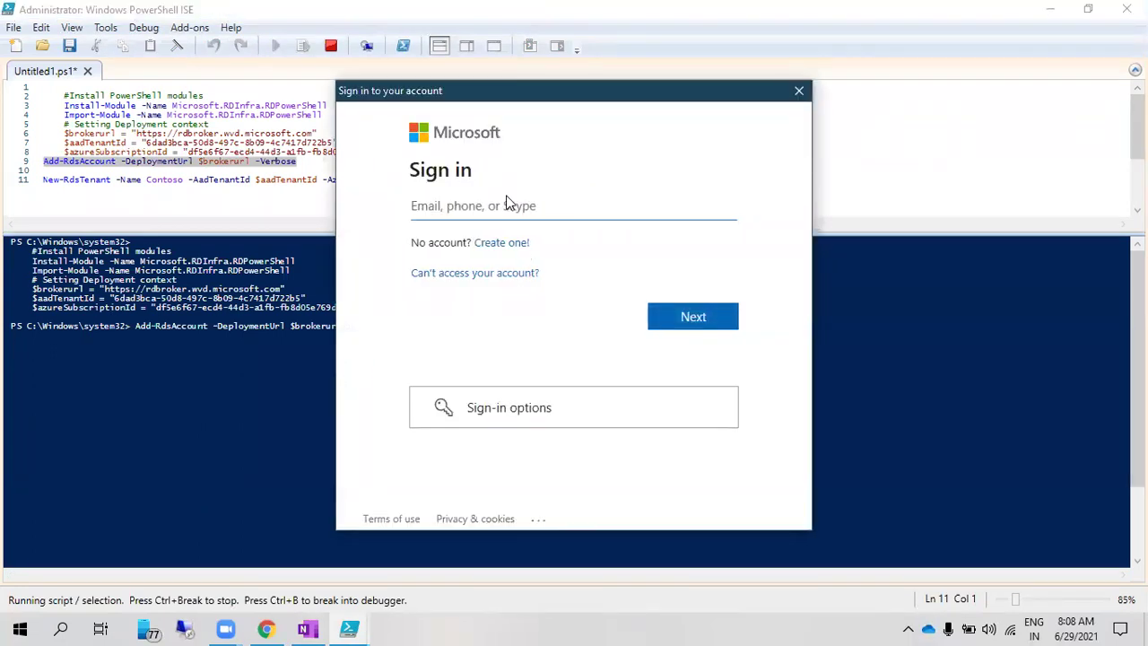
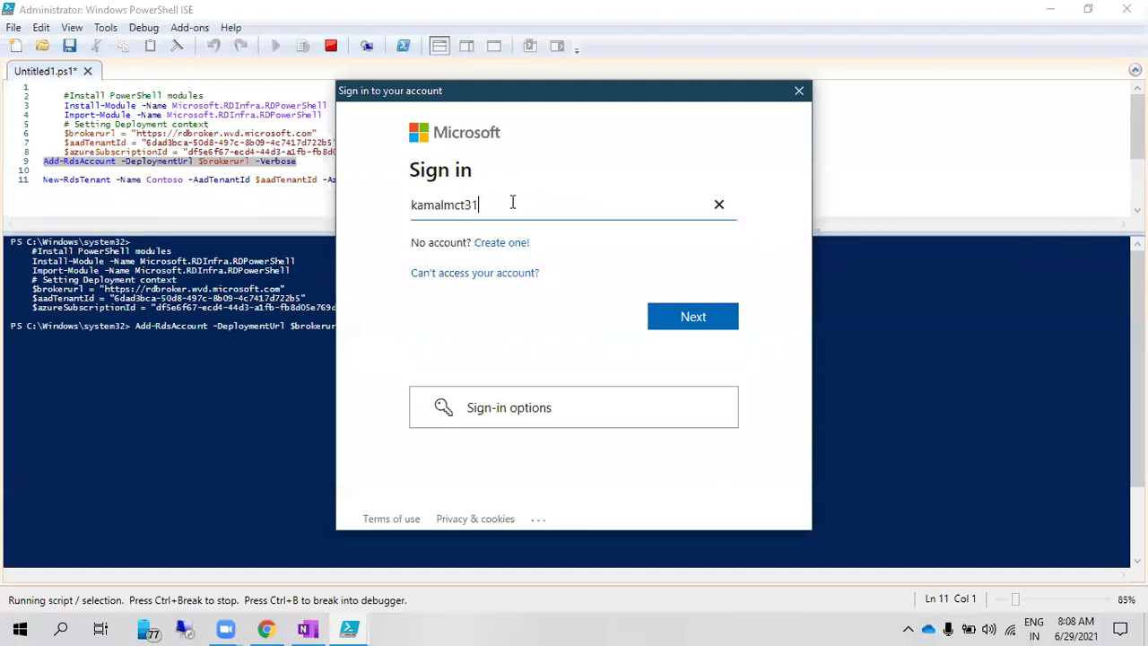
# - Sign in to the broker prompt with the account e-mail and password
pyautogui.press('Return')
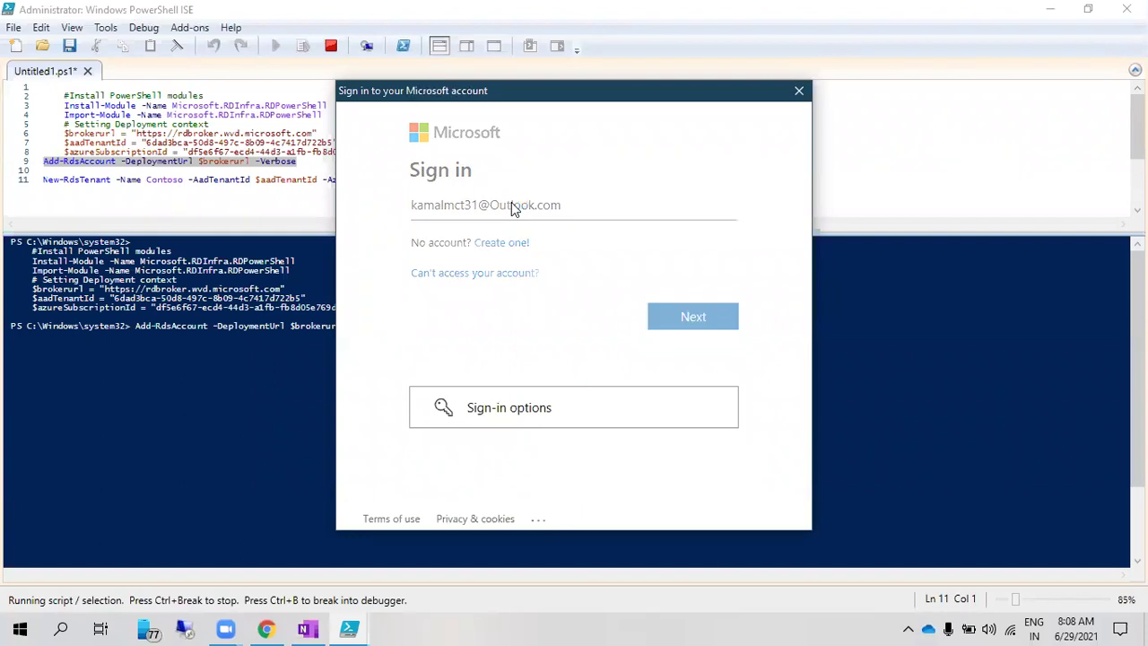
pyautogui.write('•')
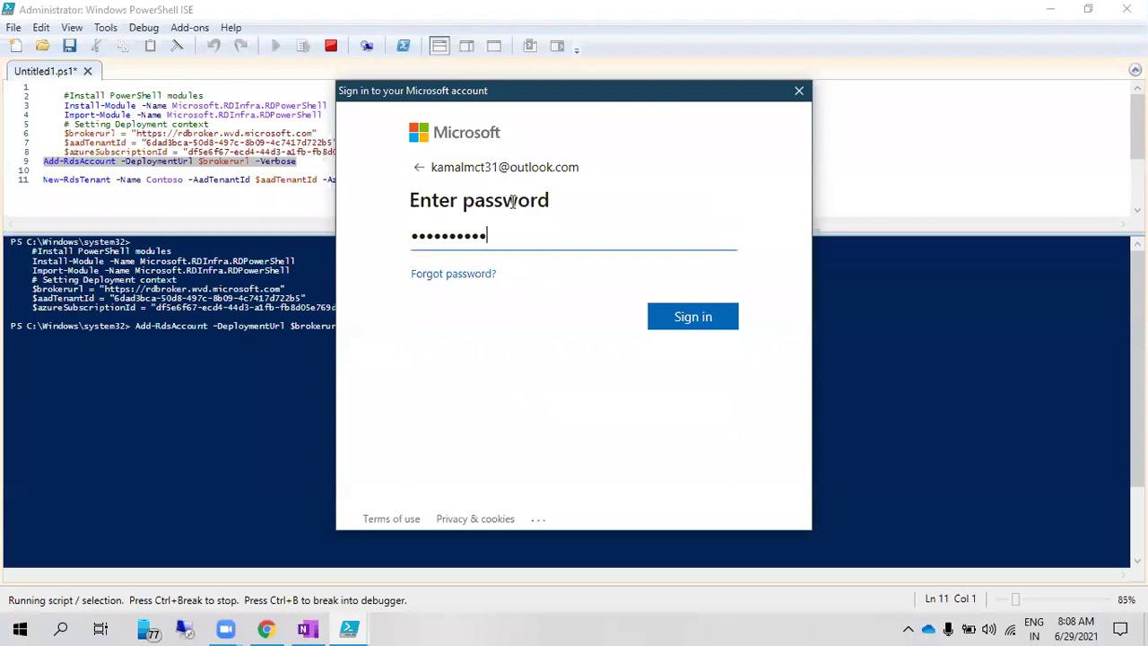
pyautogui.write('•••••••••••')
pyautogui.press('Return')
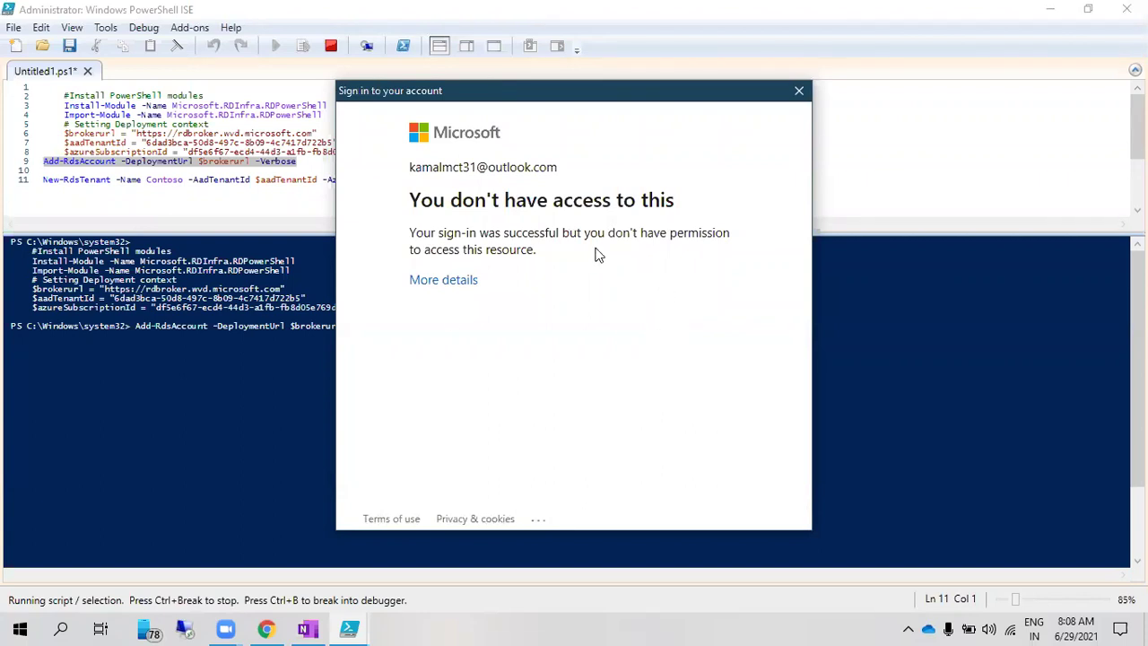
# - Review the access-denied error's troubleshooting details, then close the sign-in window
pyautogui.moveTo(420, 232); pyautogui.dragTo(556, 251)
pyautogui.click(449, 281)
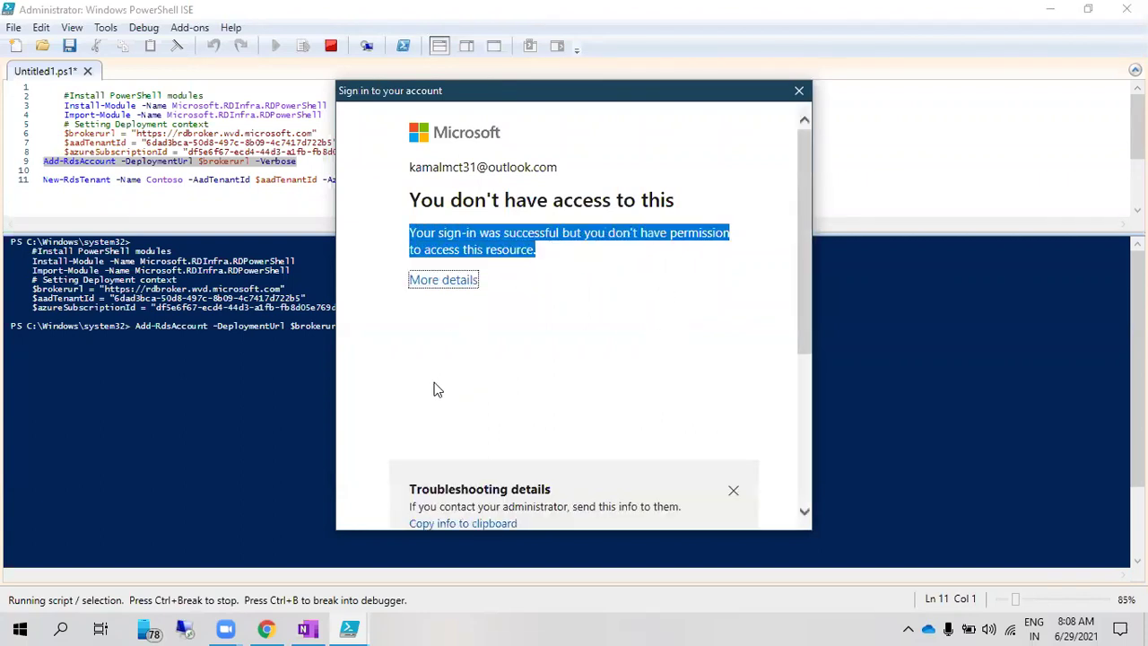
pyautogui.scroll(-3, 433, 390)
pyautogui.scroll(1, 597, 382)
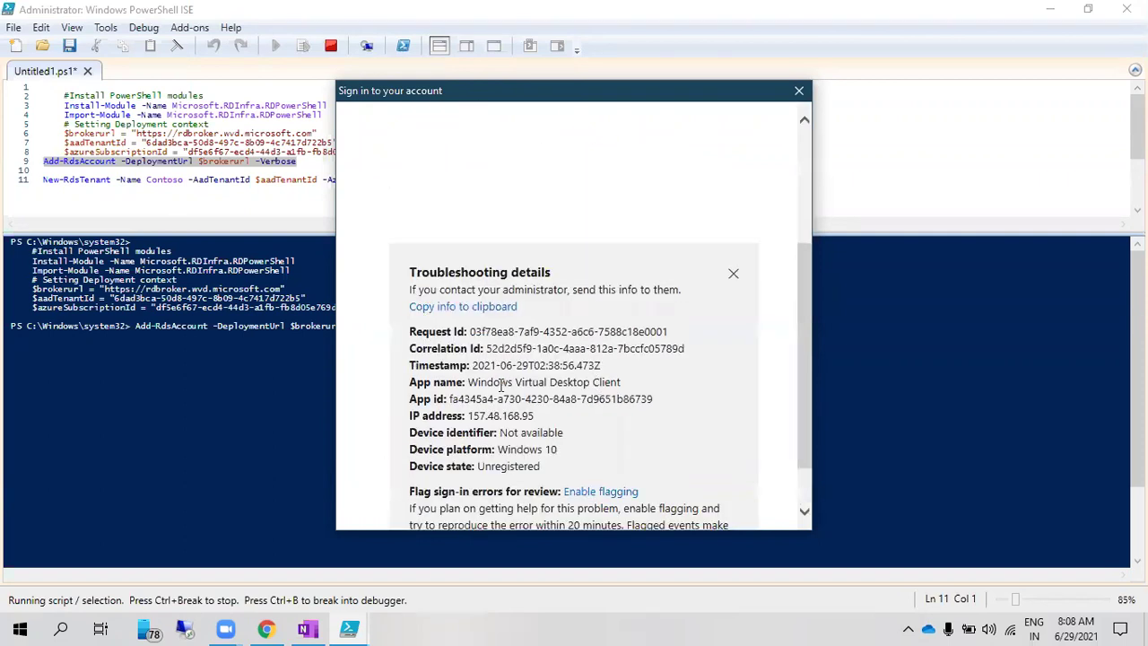
pyautogui.moveTo(468, 382); pyautogui.dragTo(603, 419)
pyautogui.click(578, 432)
pyautogui.scroll(3, 756, 159)
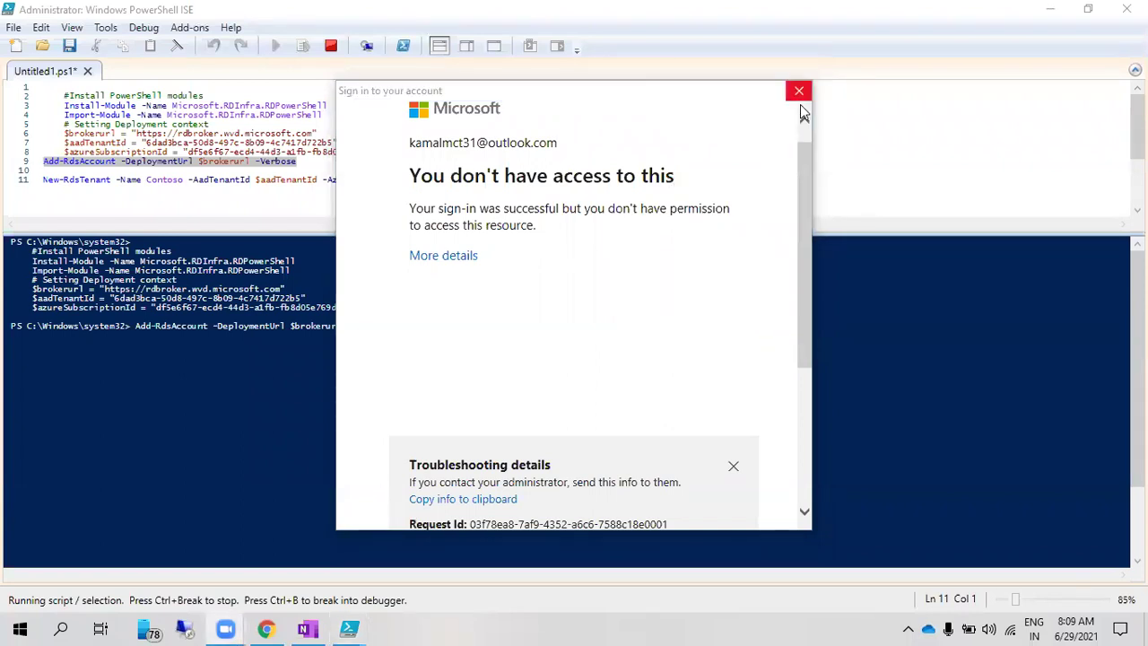
pyautogui.scroll(1, 803, 135)
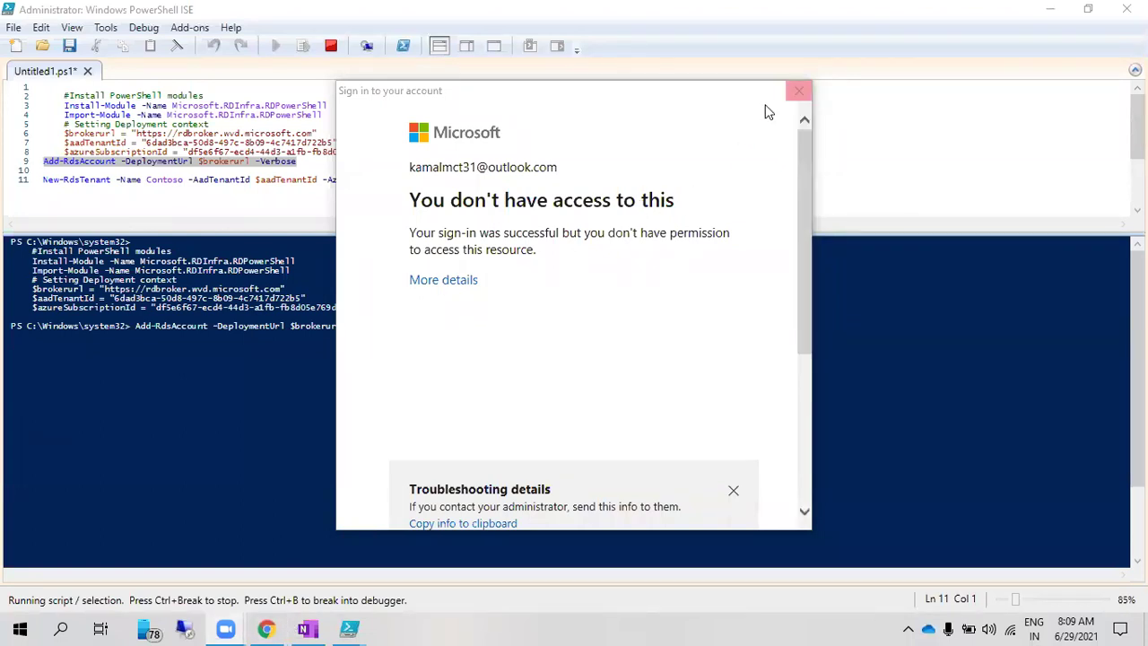
pyautogui.click(796, 91)
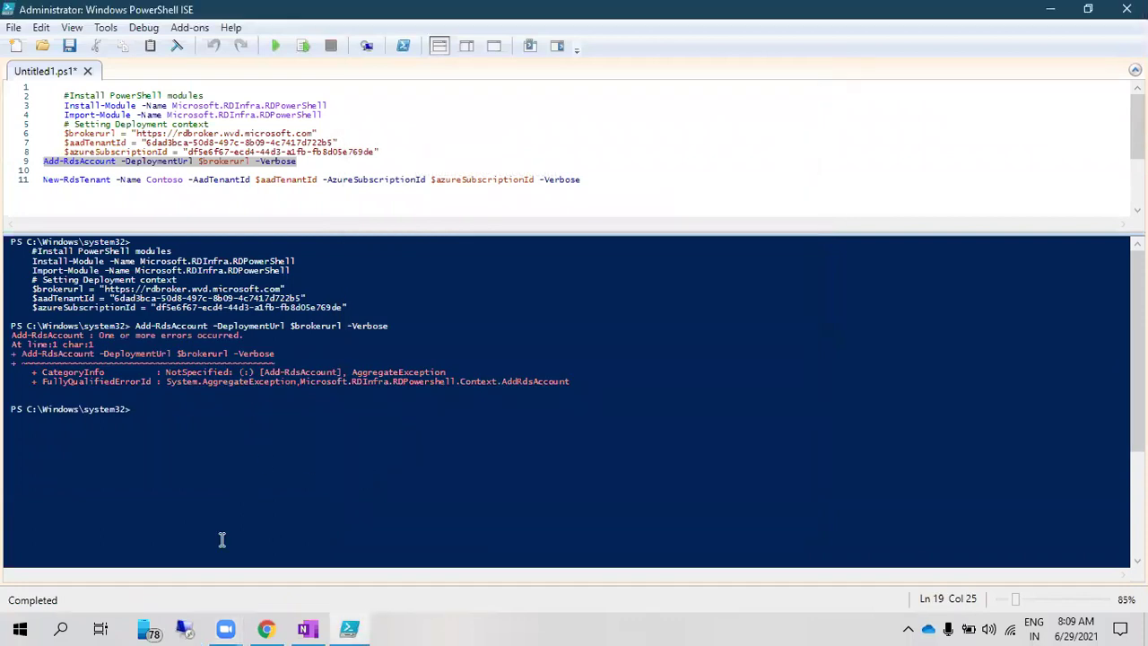
# - Copy the second directory user's sign-in name from Azure AD Users
pyautogui.click(266, 628)
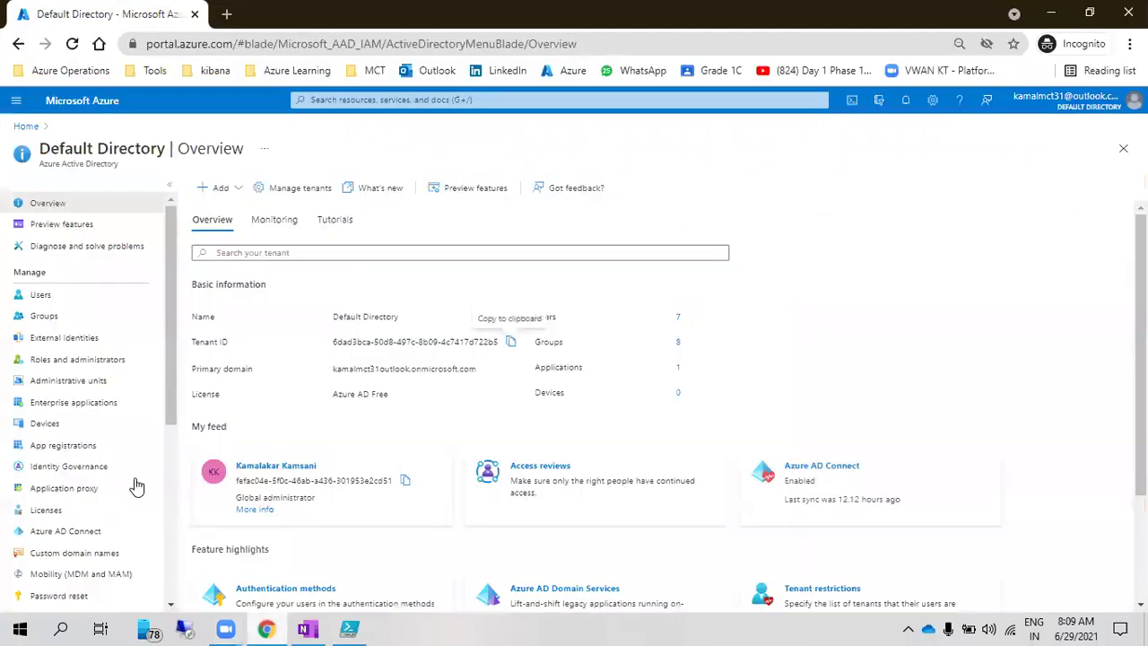
pyautogui.click(45, 294)
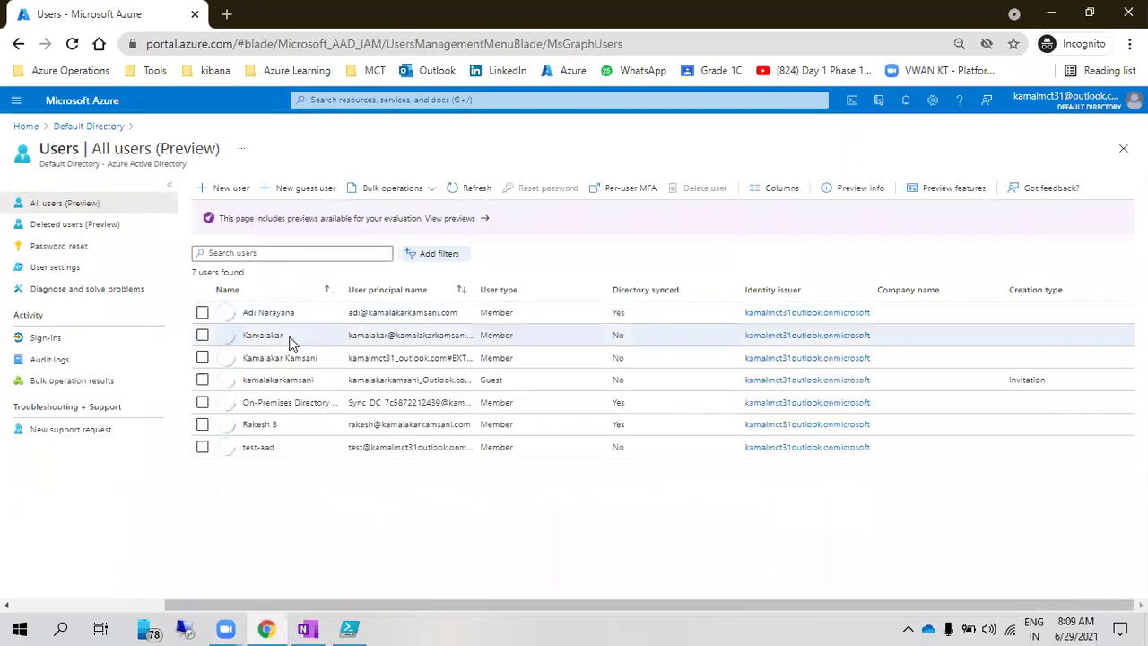
pyautogui.click(263, 335)
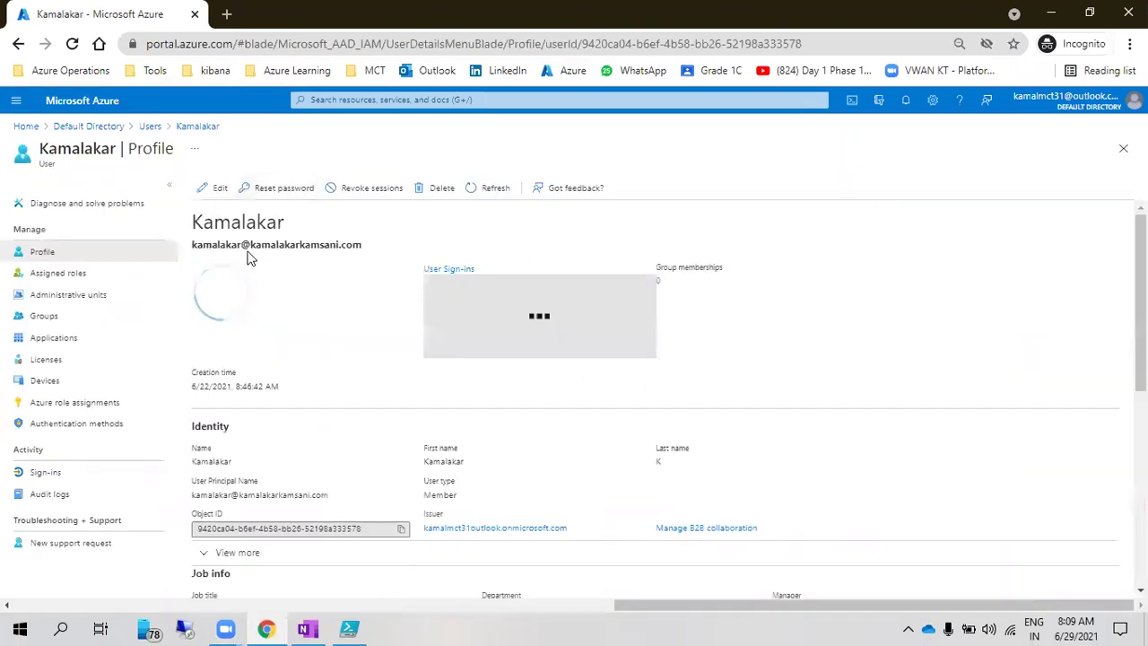
pyautogui.tripleClick(252, 245)
pyautogui.hotkey('ctrl', 'c')
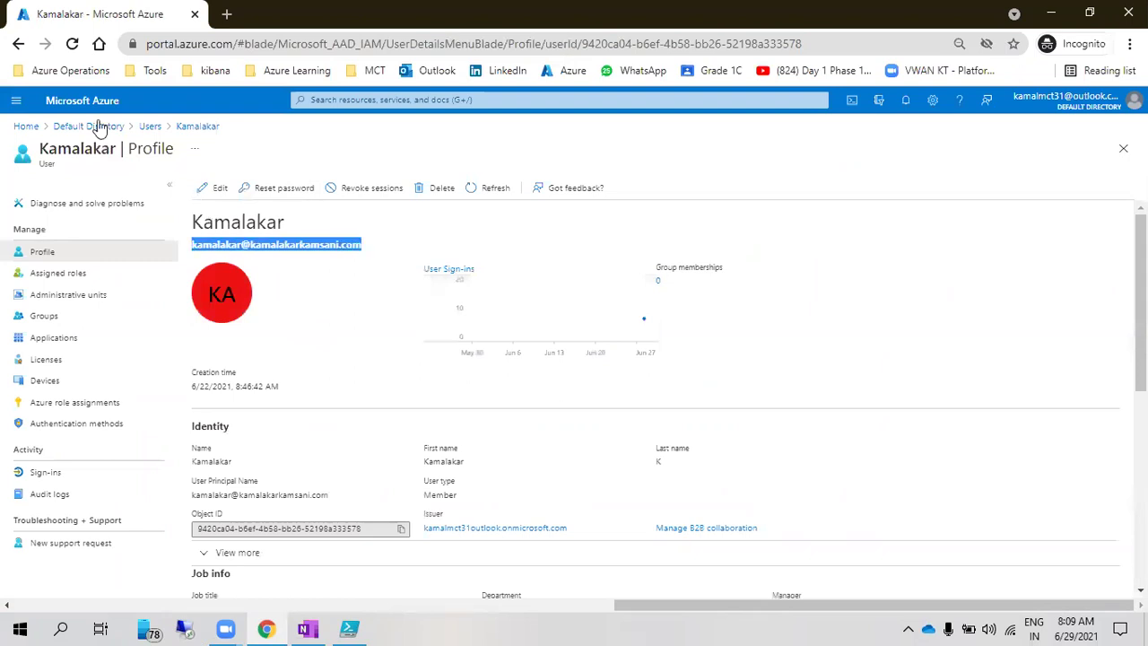
# - Start the DC virtual machine and confirm with Yes
pyautogui.click(112, 102)
pyautogui.click(460, 181)
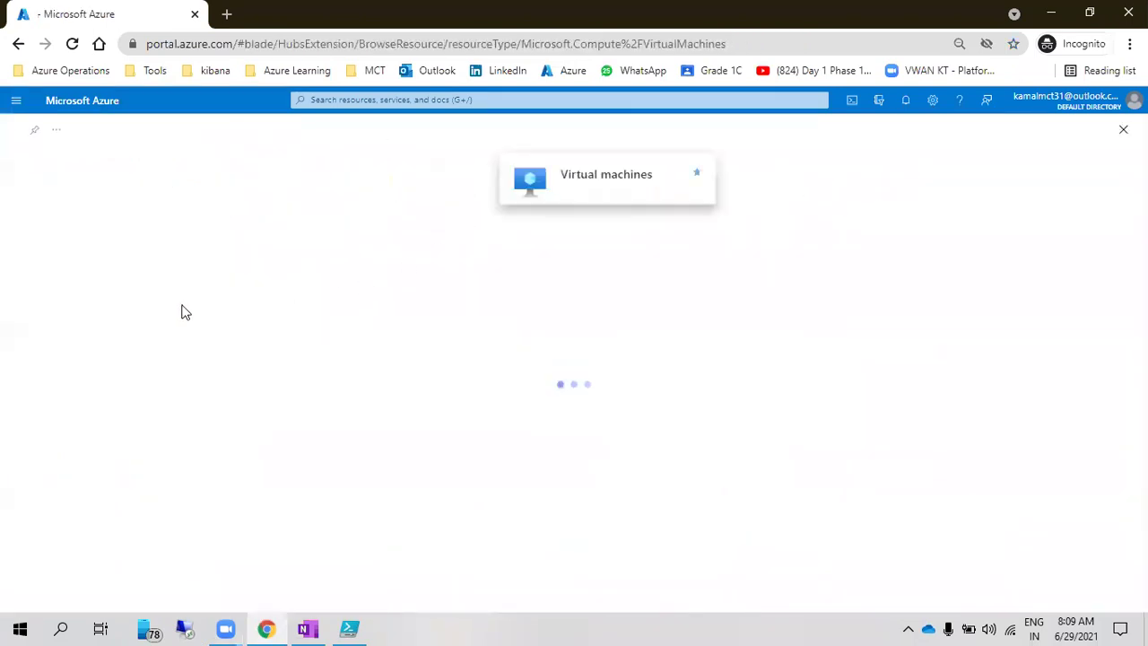
pyautogui.click(20, 295)
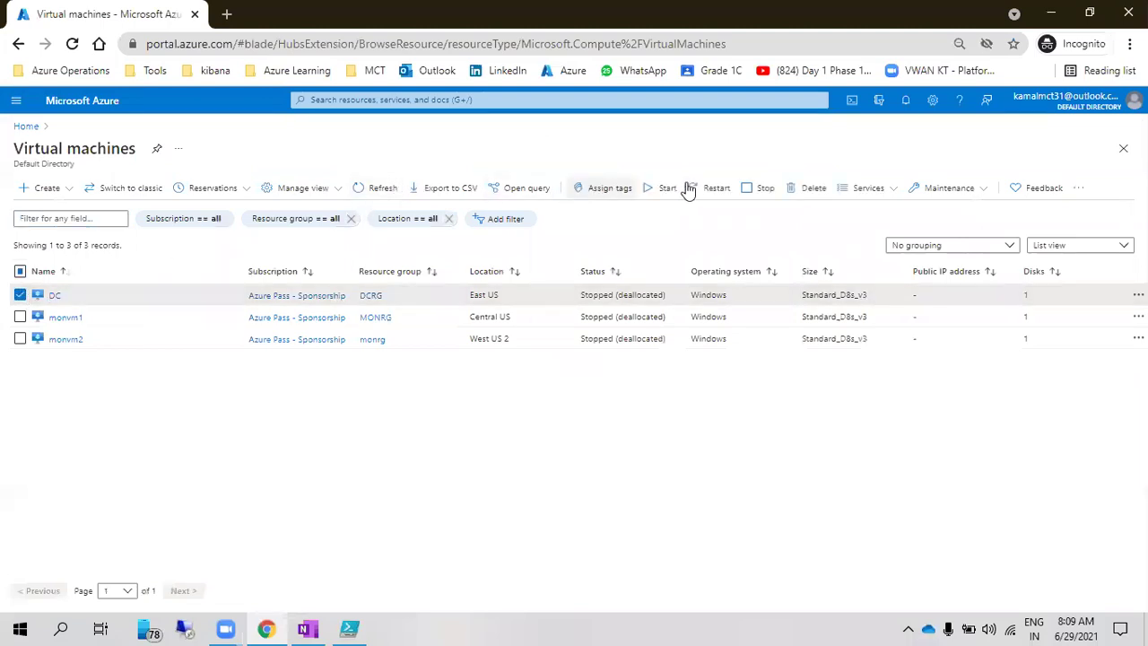
pyautogui.click(665, 187)
pyautogui.click(36, 261)
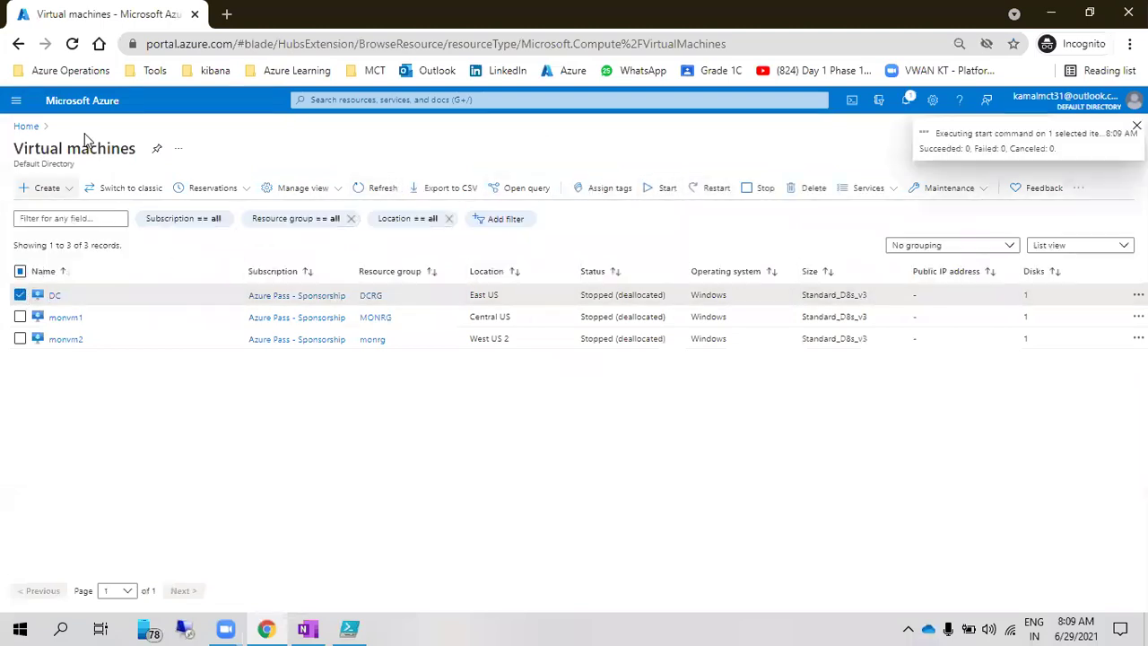
# - Open the Azure Pass - Sponsorship subscription from the Subscriptions list
pyautogui.click(77, 101)
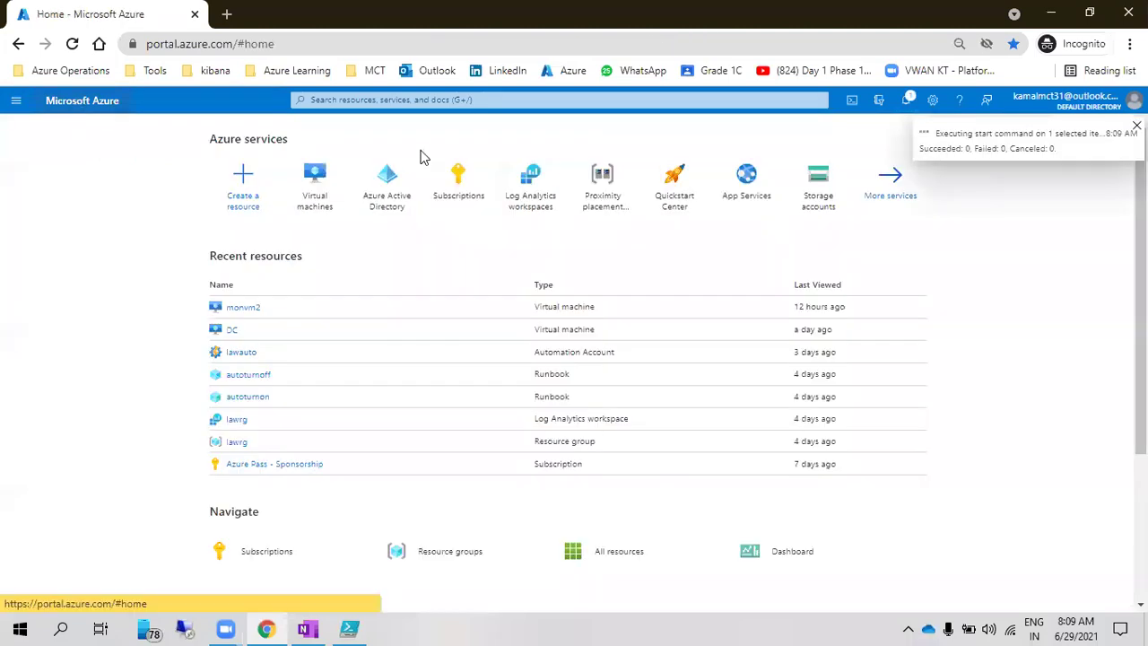
pyautogui.click(459, 184)
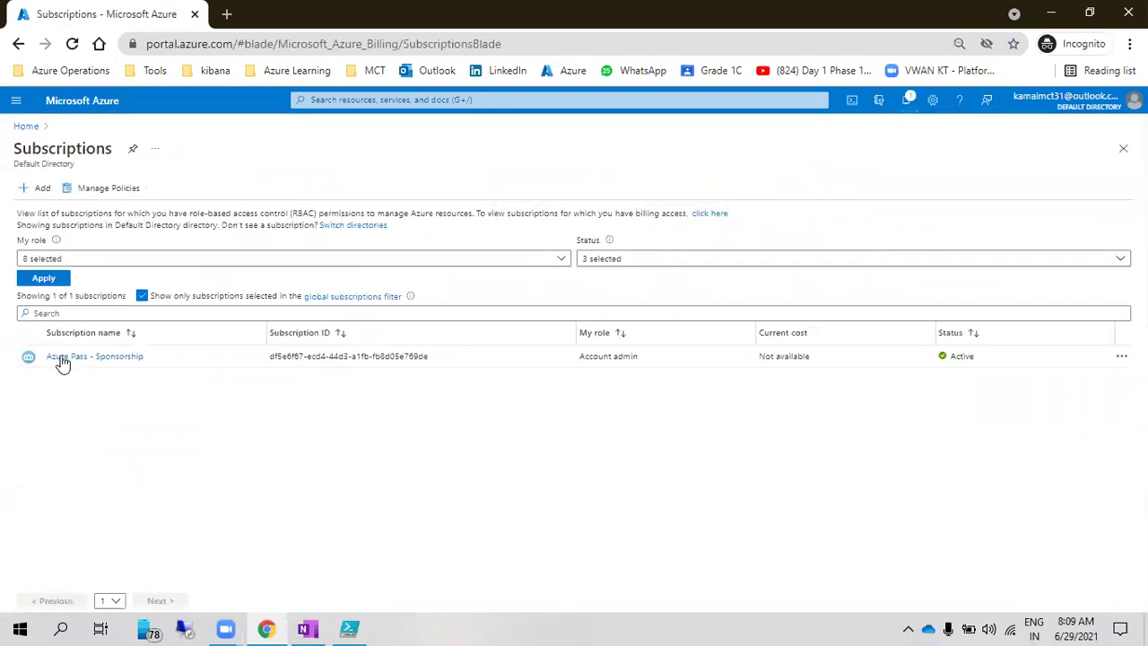
pyautogui.click(61, 358)
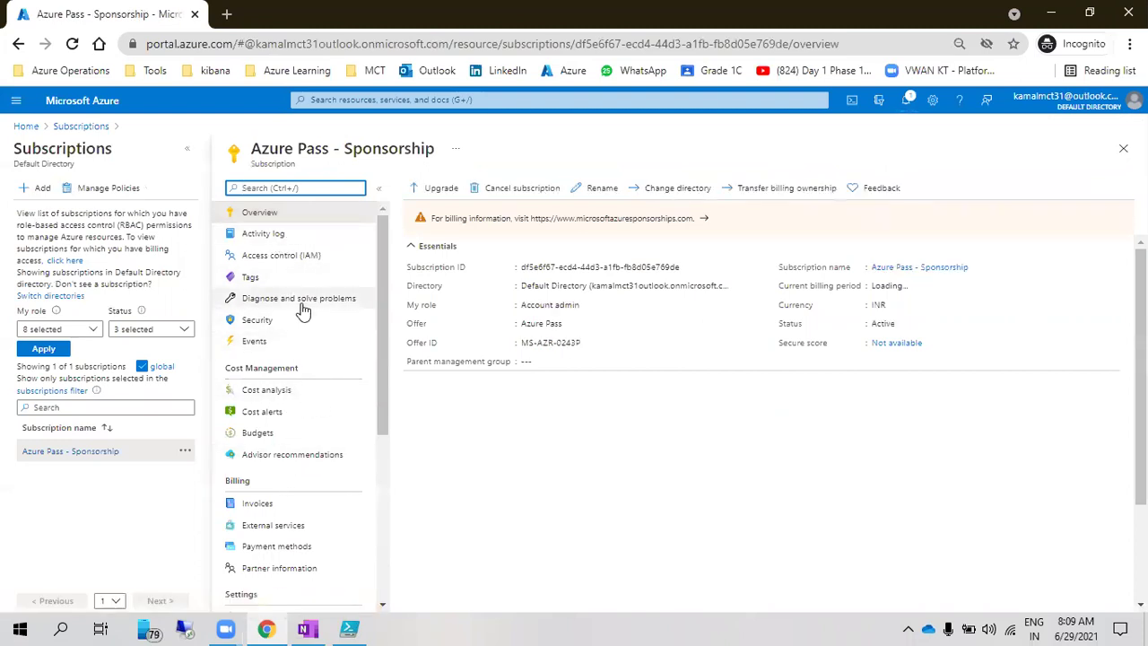
pyautogui.click(300, 235)
# - In Access control (IAM), add an Owner role assignment for the pasted user and save it
pyautogui.click(301, 255)
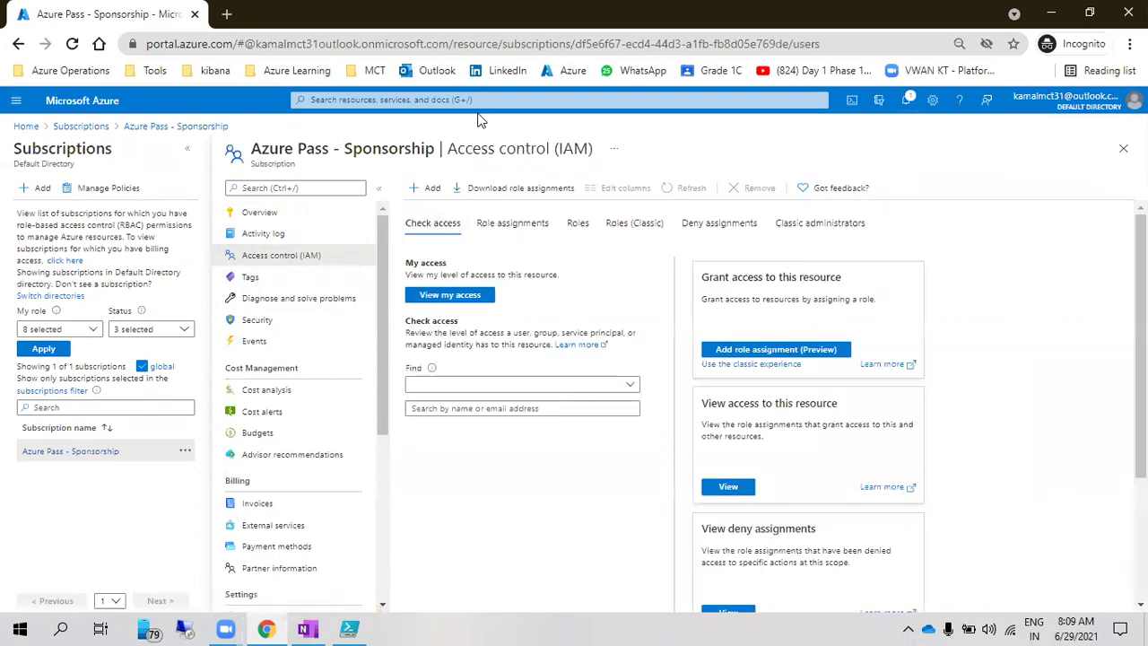
pyautogui.click(430, 188)
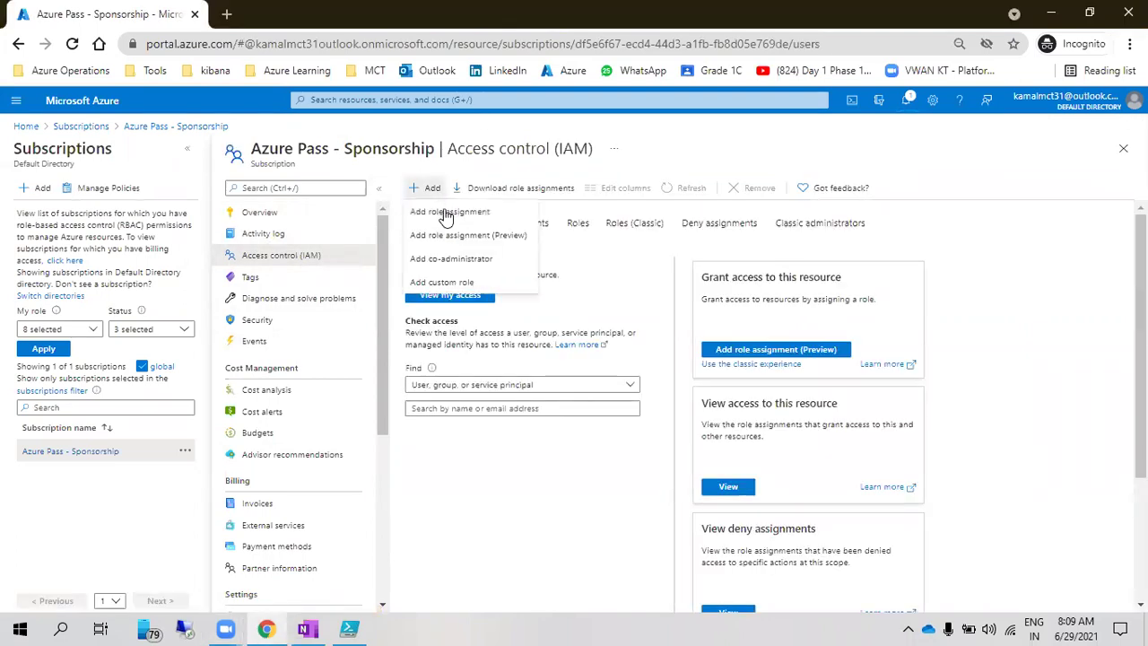
pyautogui.click(444, 209)
pyautogui.click(976, 188)
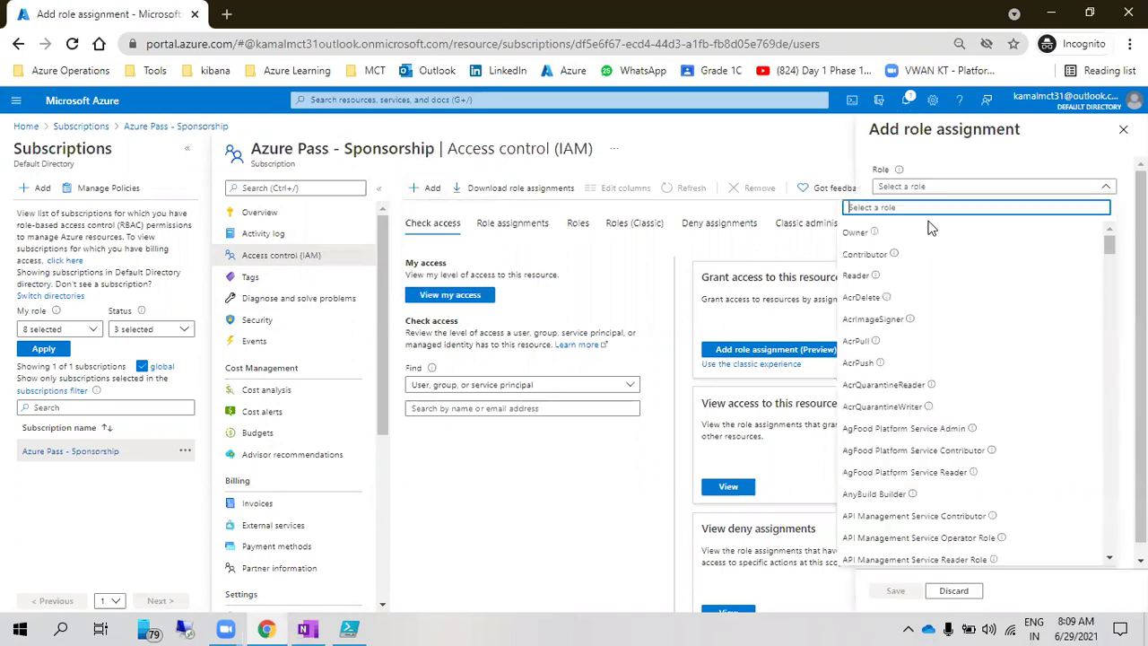
pyautogui.click(913, 235)
pyautogui.click(929, 264)
pyautogui.hotkey('ctrl', 'v')
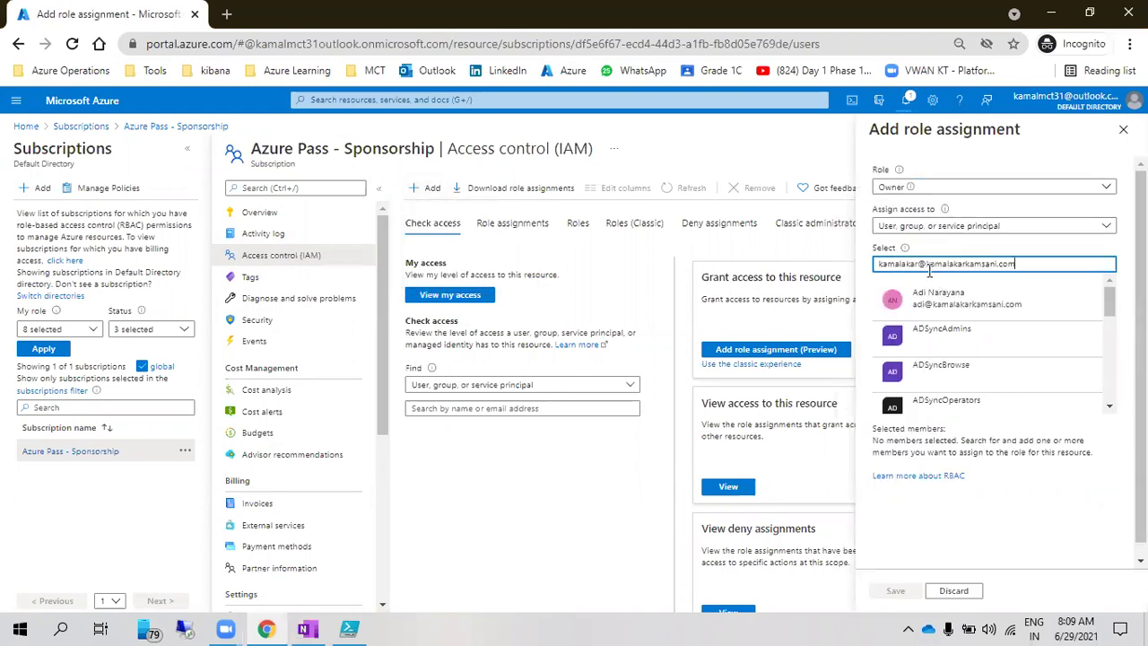
pyautogui.click(933, 297)
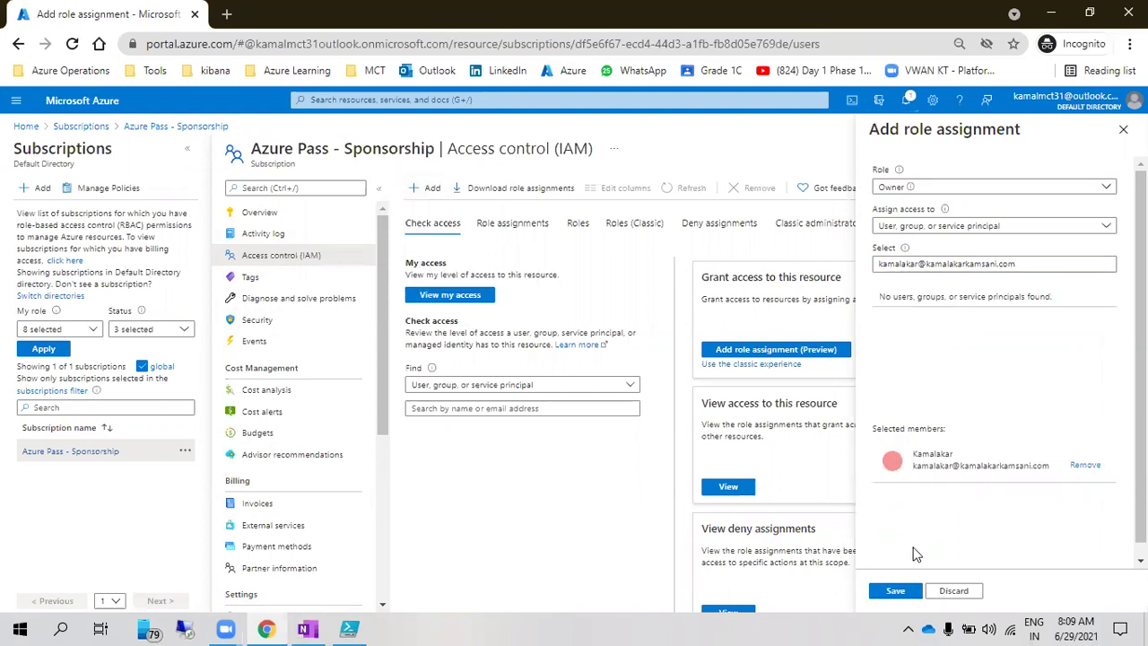
pyautogui.click(895, 590)
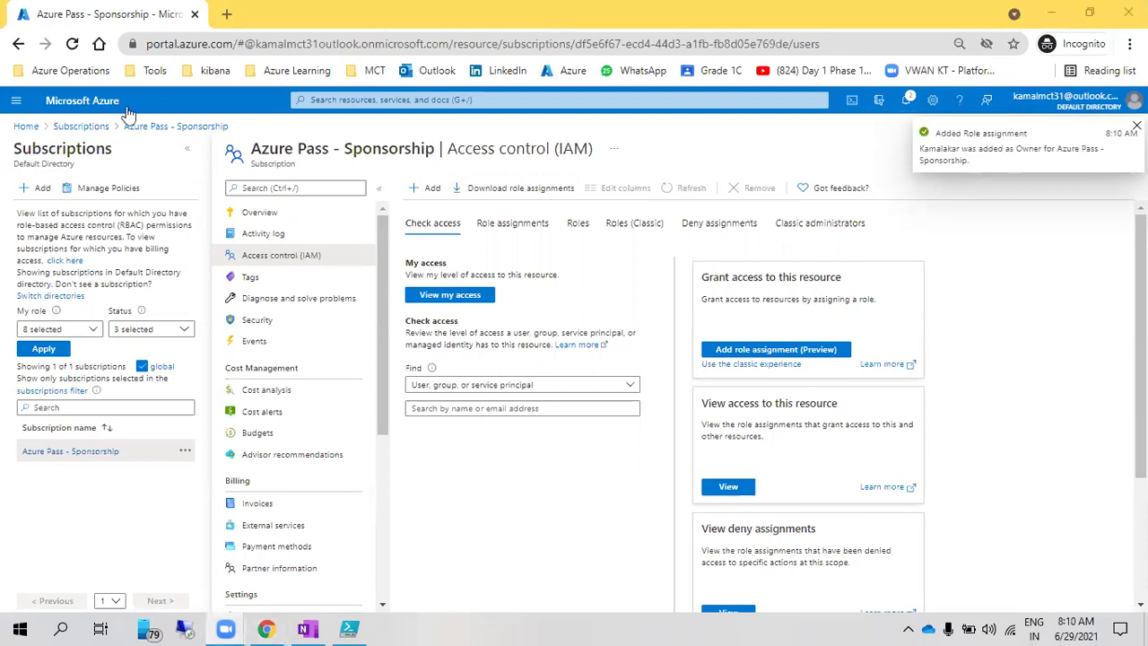
# - Check that the admin account's assigned roles include Global administrator, then switch back to PowerShell ISE
pyautogui.click(97, 104)
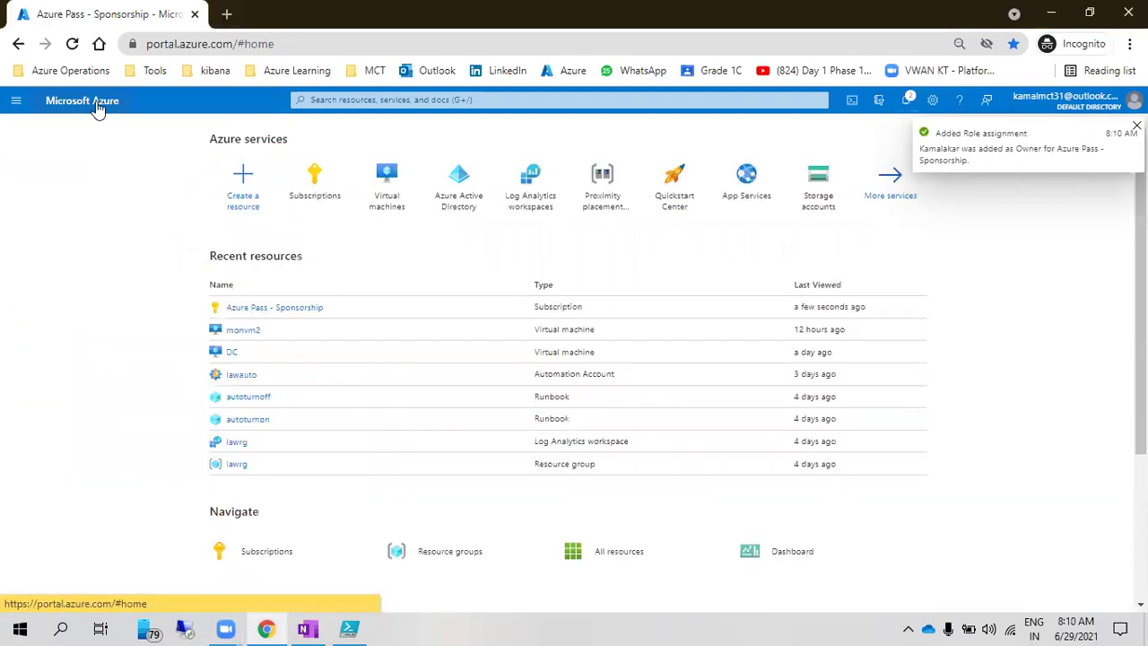
pyautogui.click(457, 199)
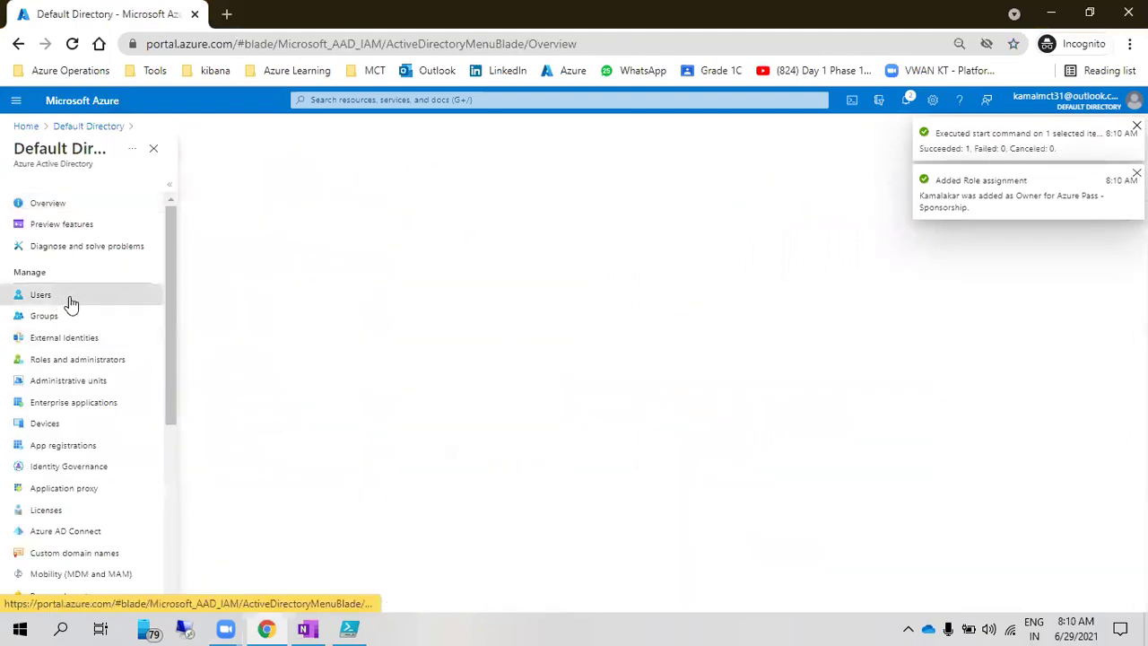
pyautogui.click(66, 302)
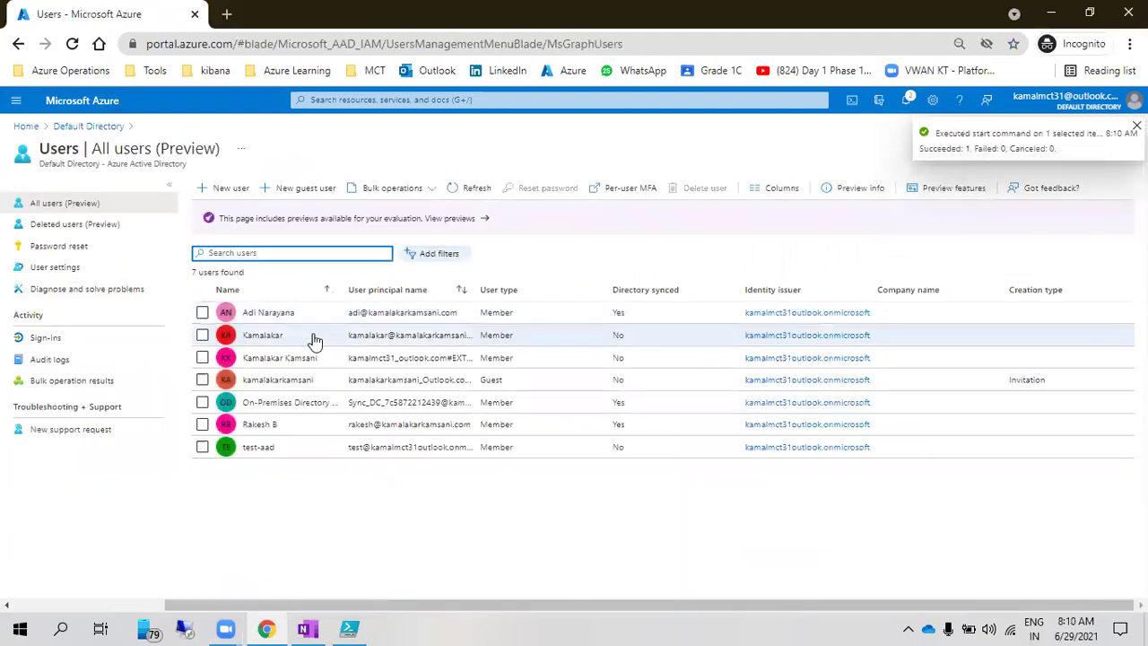
pyautogui.click(323, 361)
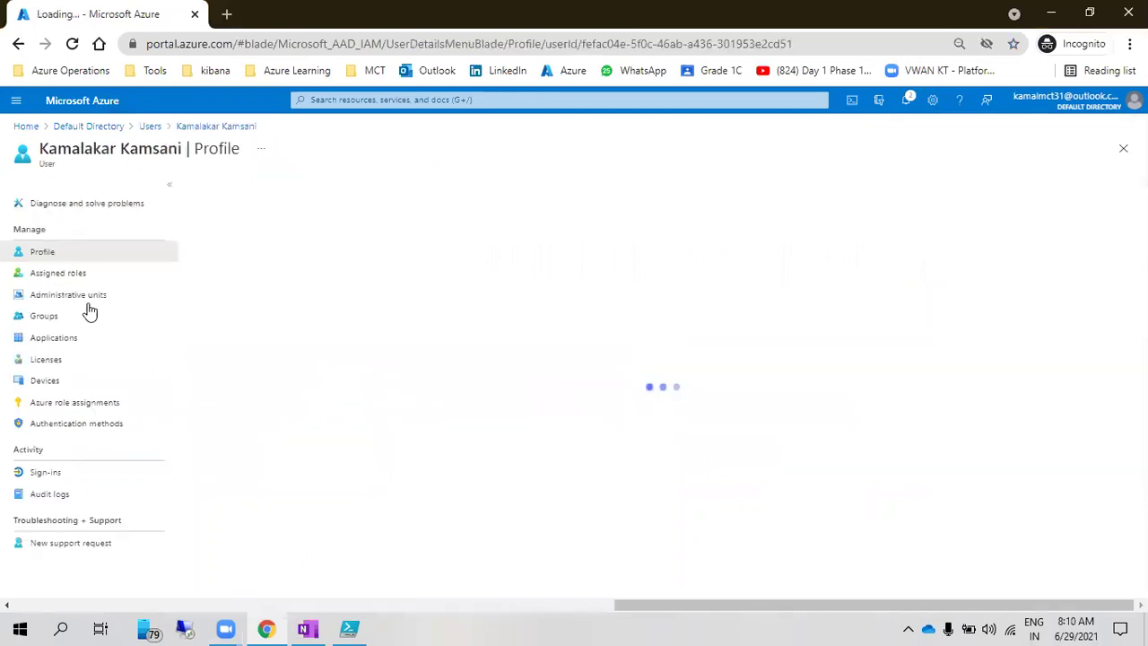
pyautogui.click(68, 273)
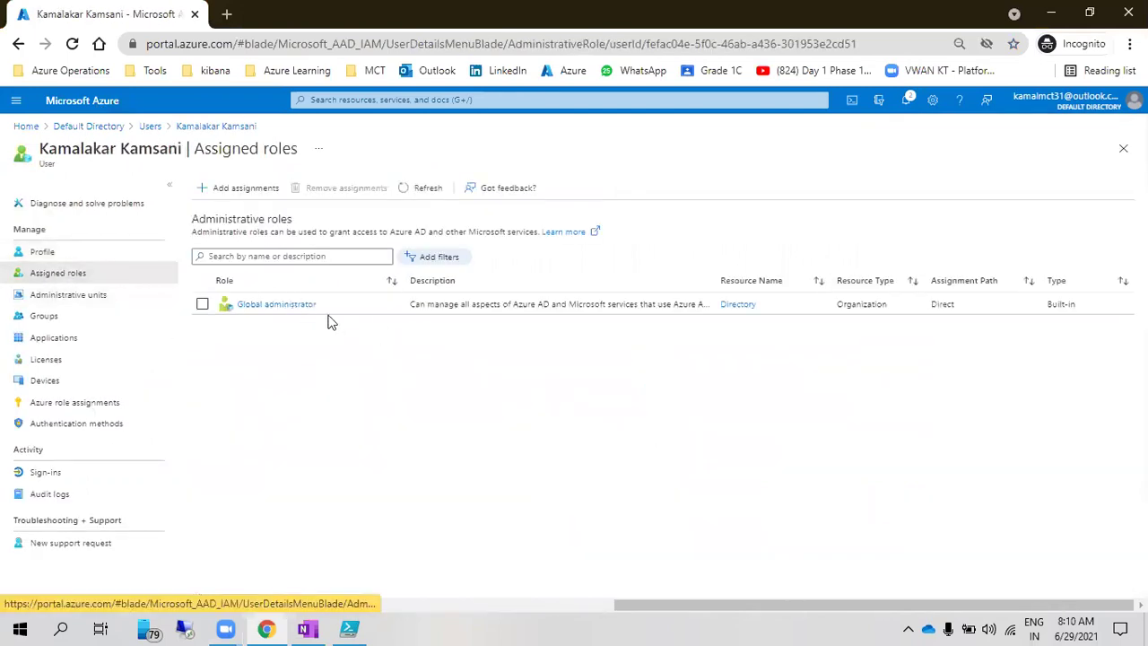
pyautogui.click(188, 128)
pyautogui.click(149, 126)
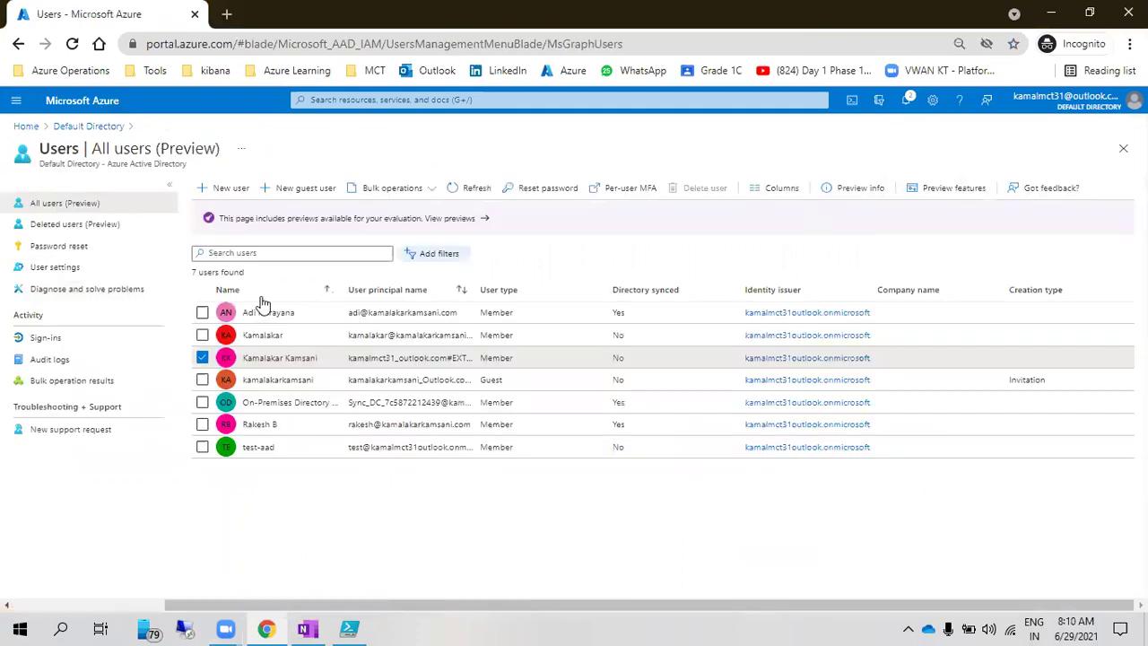
pyautogui.click(349, 628)
# - Rerun Add-RdsAccount and sign in as the new owner, skipping the extra security setup
pyautogui.click(223, 163)
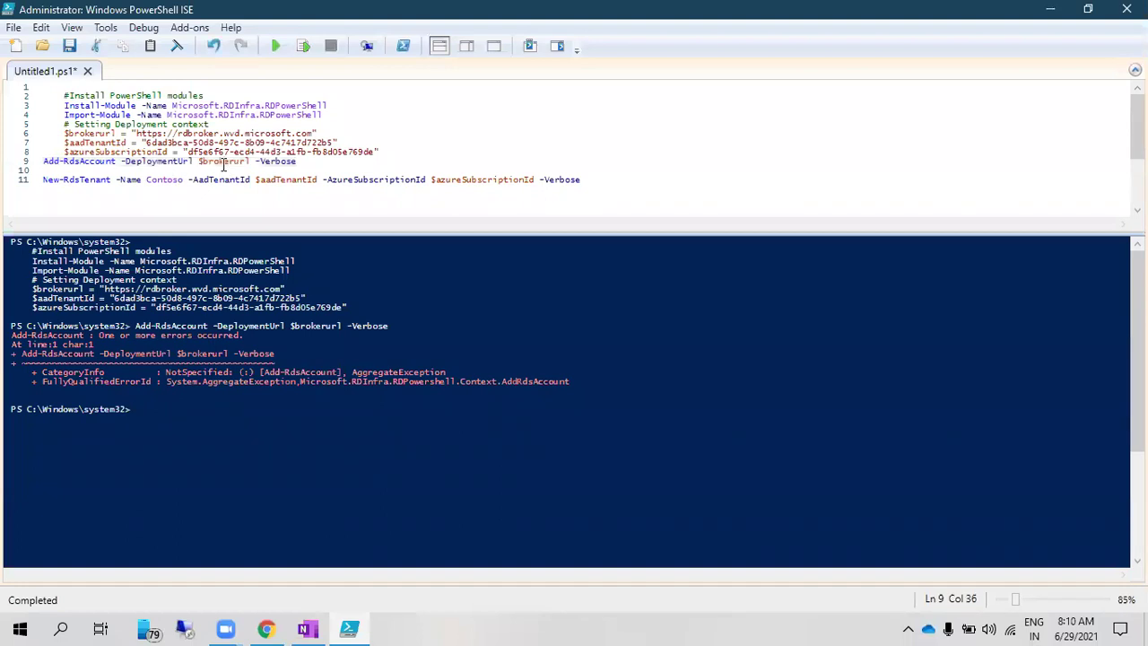
pyautogui.press('F8')
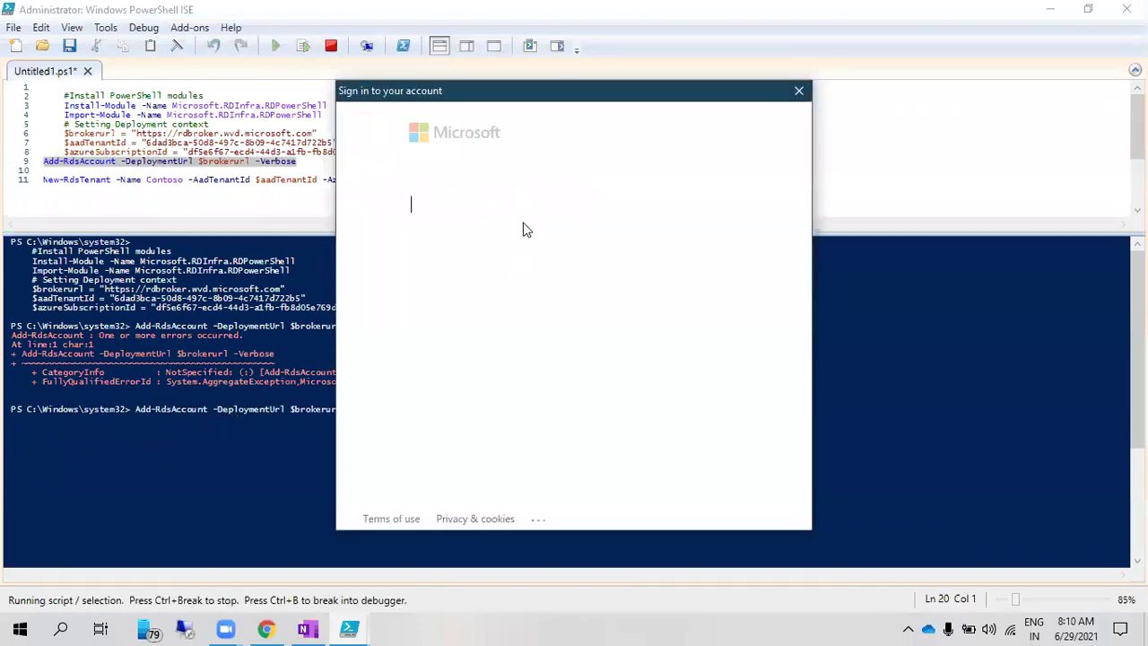
pyautogui.hotkey('ctrl', 'v')
pyautogui.click(722, 316)
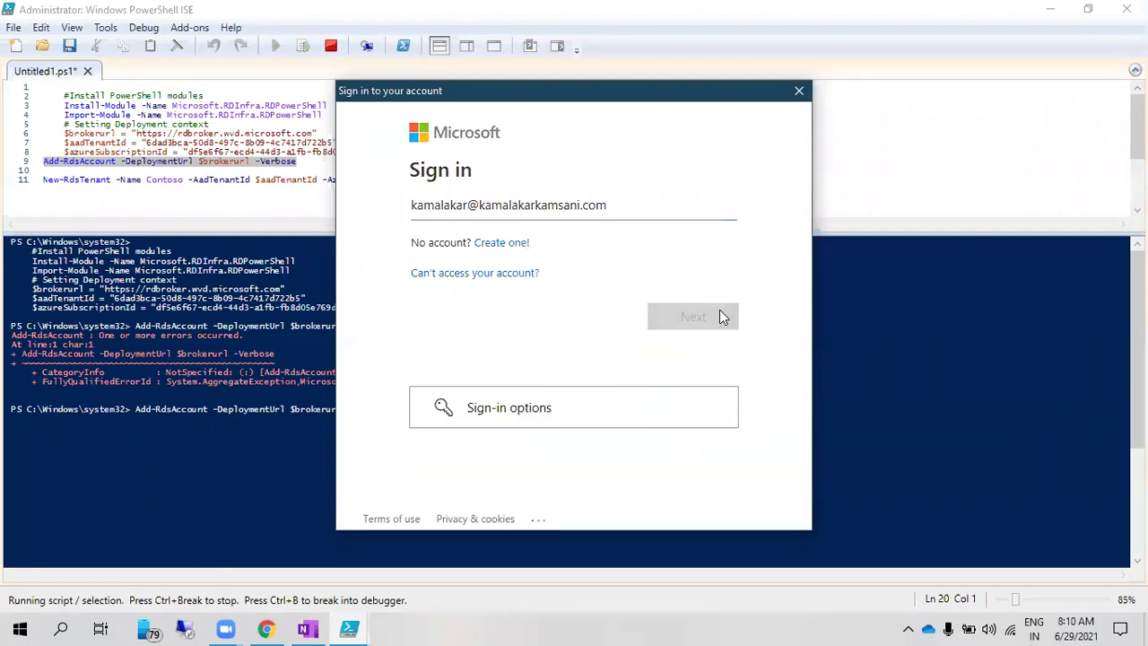
pyautogui.write('*')
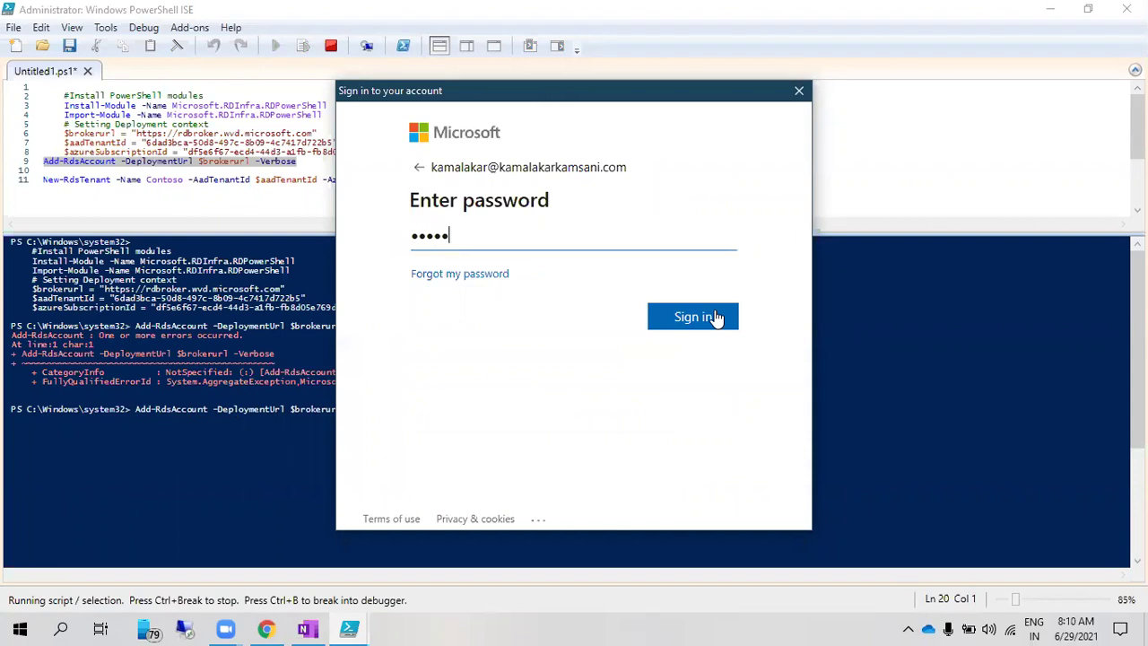
pyautogui.hotkey('ctrl', 'a')
pyautogui.write('*********')
pyautogui.click(692, 317)
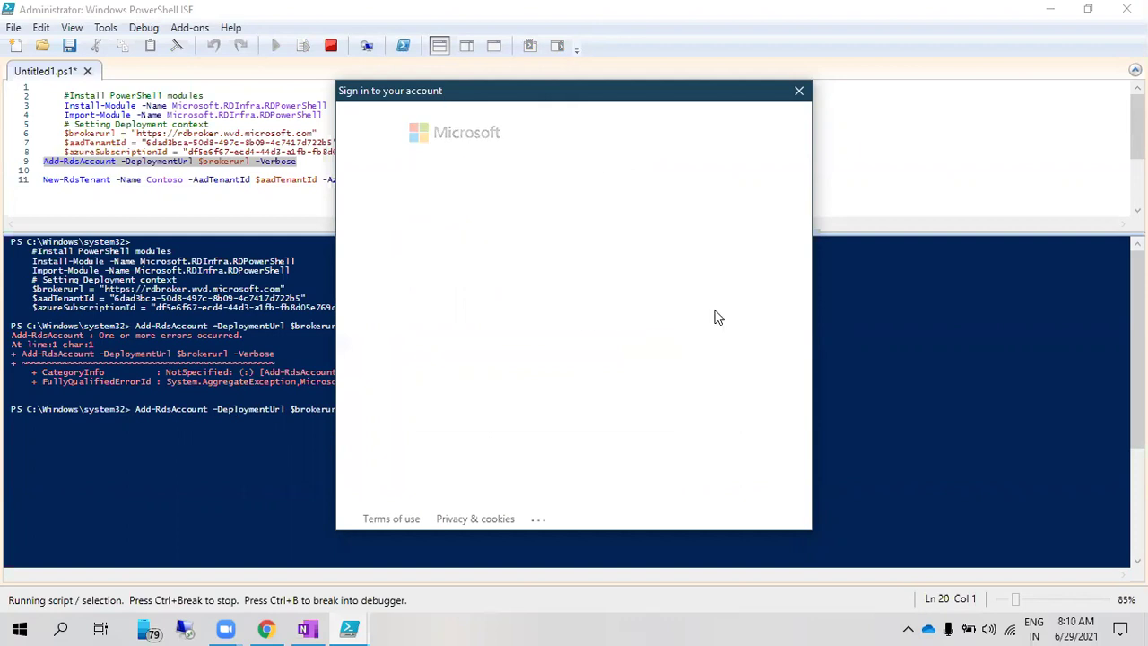
pyautogui.click(604, 294)
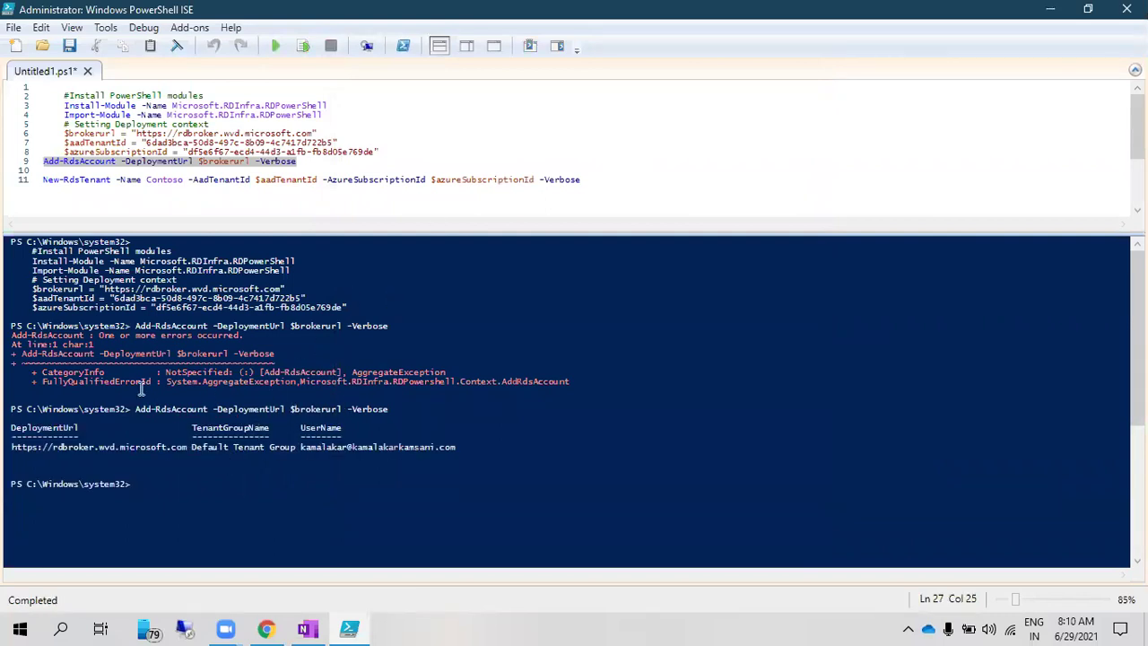
# - Review the tenant, subscription and sign-in lines, then switch to the Azure users list
pyautogui.click(311, 153)
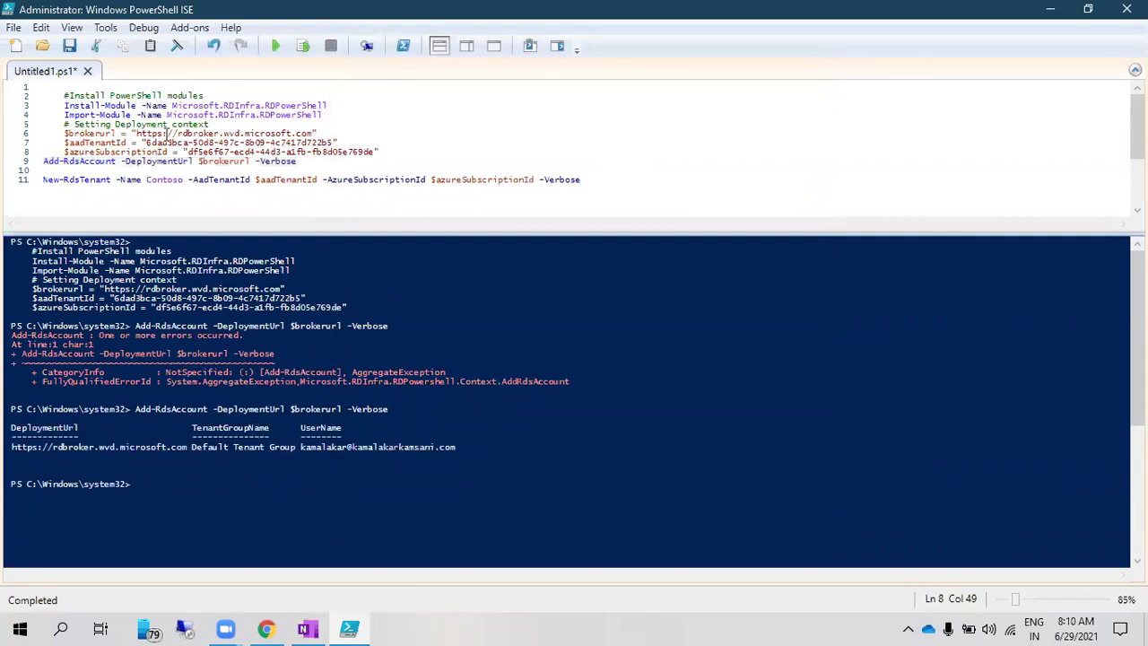
pyautogui.moveTo(380, 153); pyautogui.dragTo(42, 124)
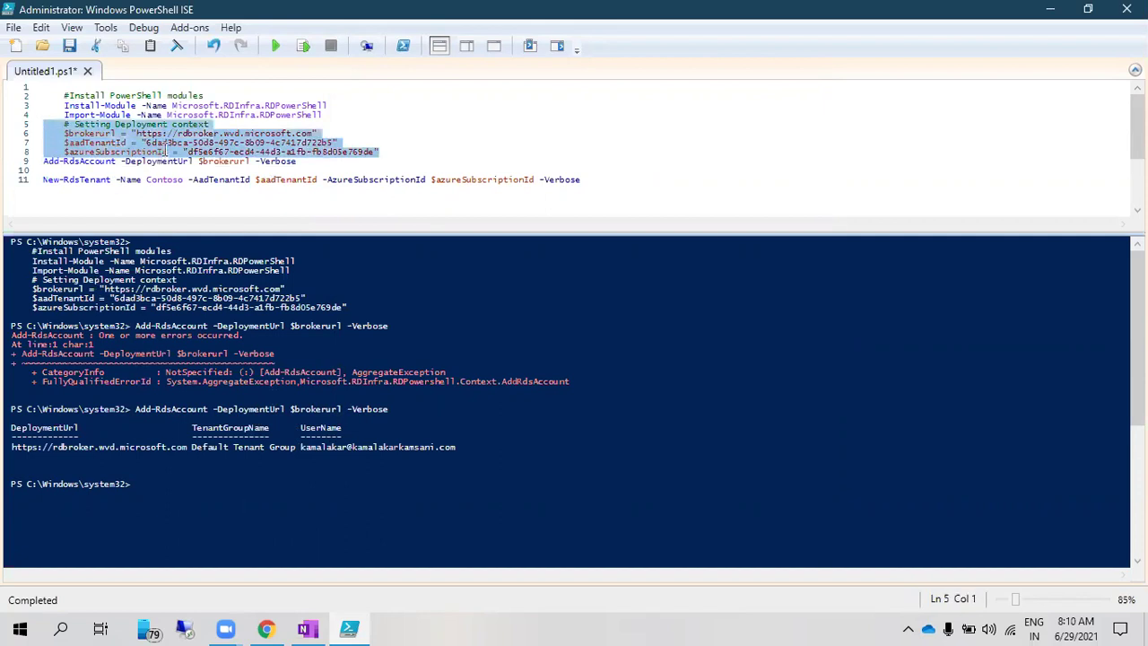
pyautogui.click(166, 152)
pyautogui.moveTo(326, 158); pyautogui.dragTo(36, 125)
pyautogui.click(216, 153)
pyautogui.moveTo(299, 160); pyautogui.dragTo(13, 136)
pyautogui.click(169, 162)
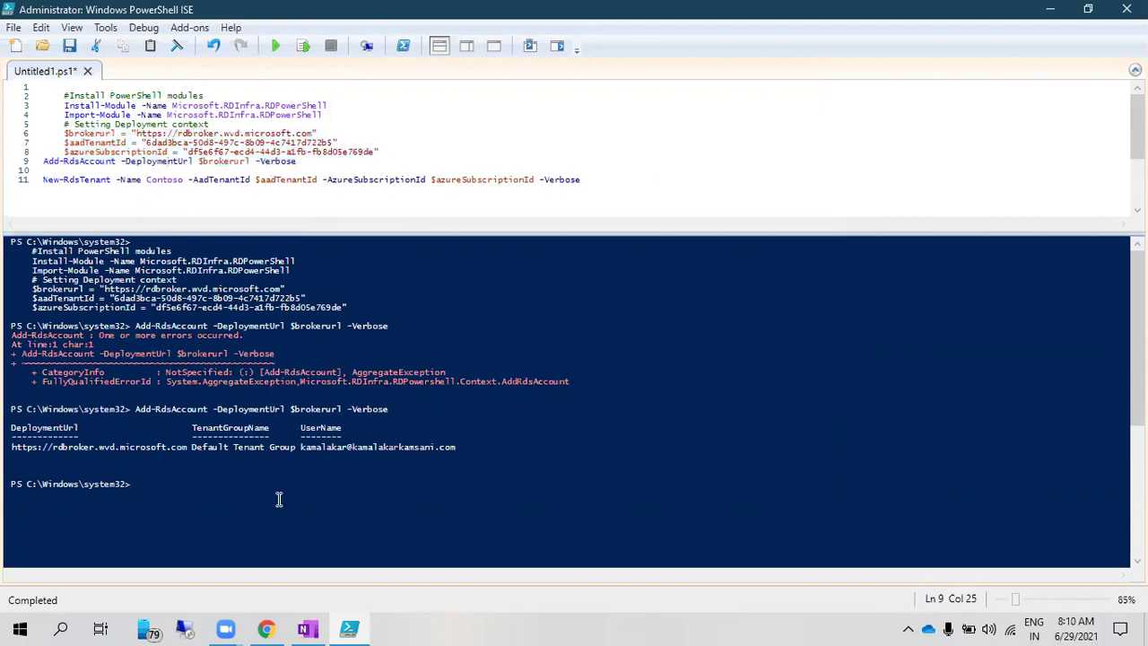
pyautogui.hotkey('alt', 'Tab')
pyautogui.hotkey('alt', 'Tab')
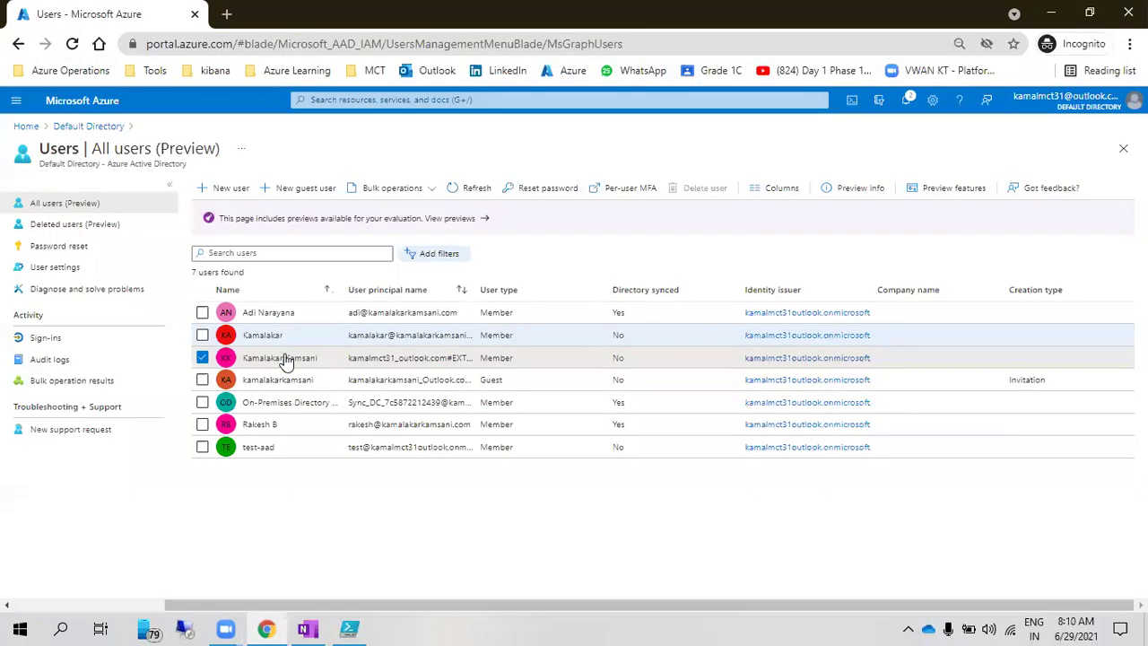
# - Check the other administrator user's assigned roles, then return to the New-RdsTenant line
pyautogui.click(285, 358)
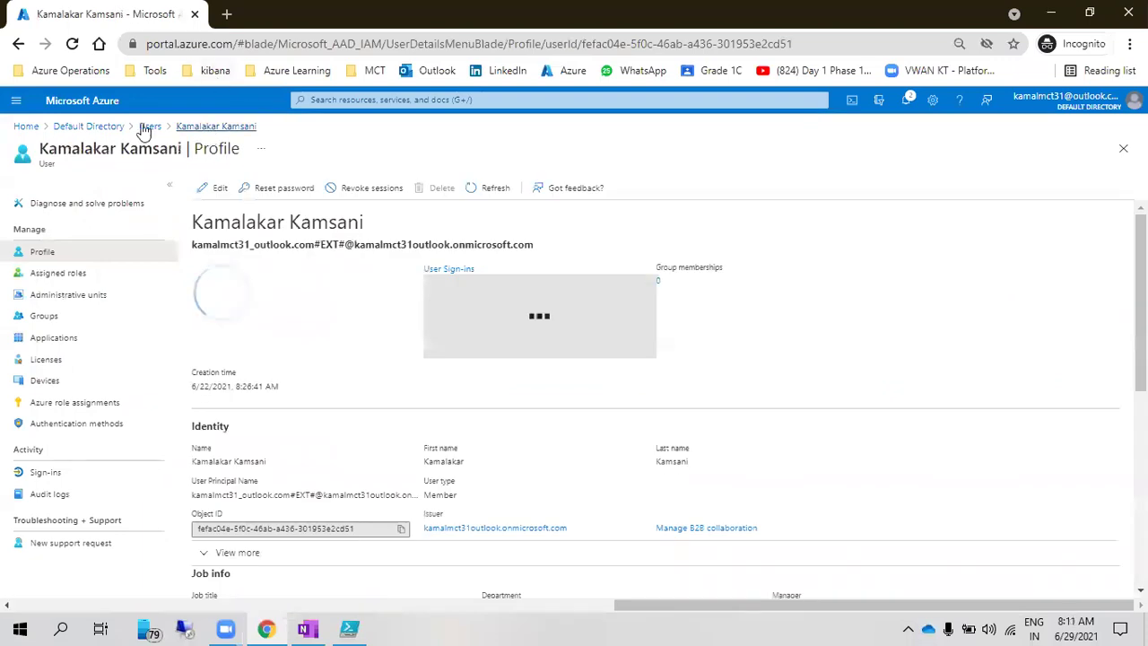
pyautogui.click(145, 129)
pyautogui.click(298, 339)
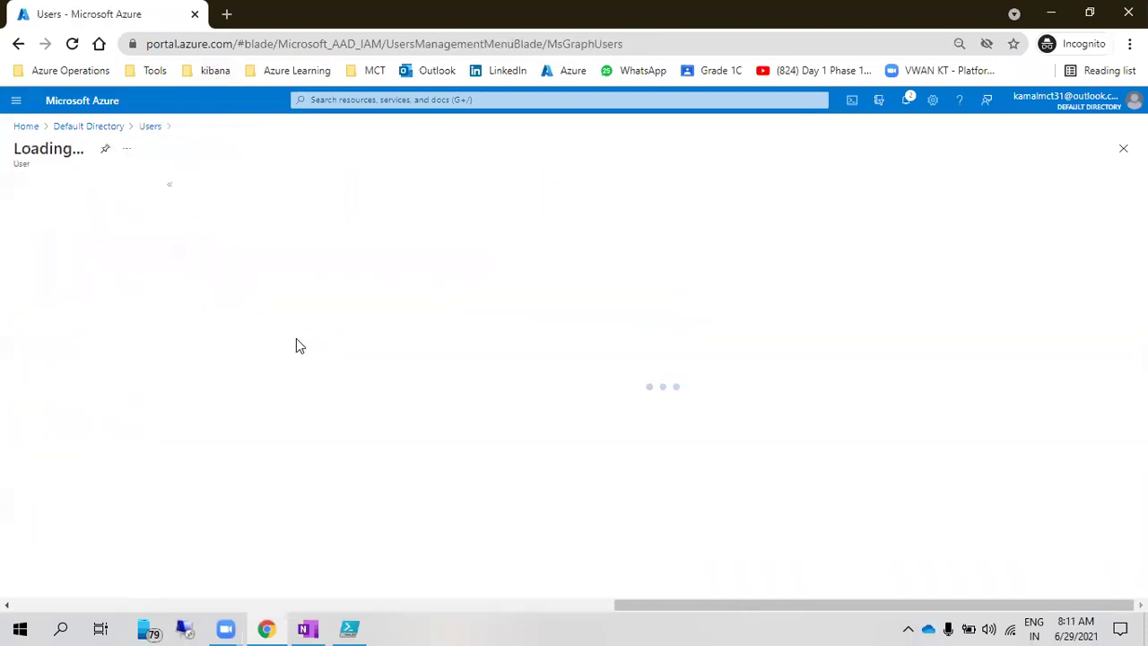
pyautogui.click(57, 275)
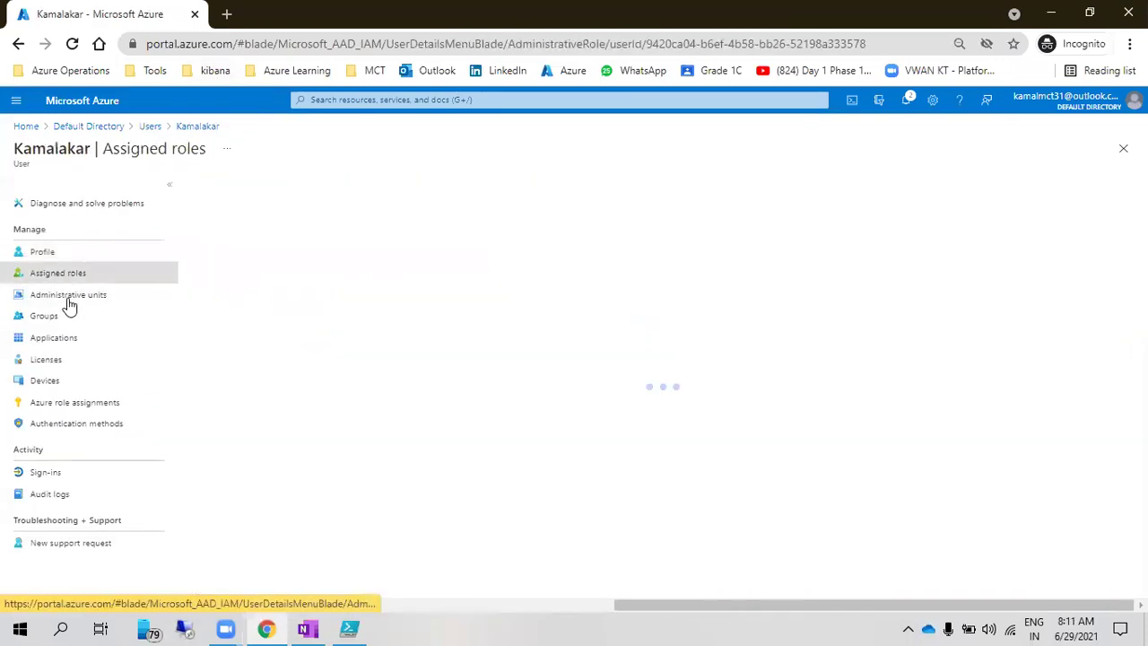
pyautogui.hotkey('alt', 'Tab')
pyautogui.click(159, 184)
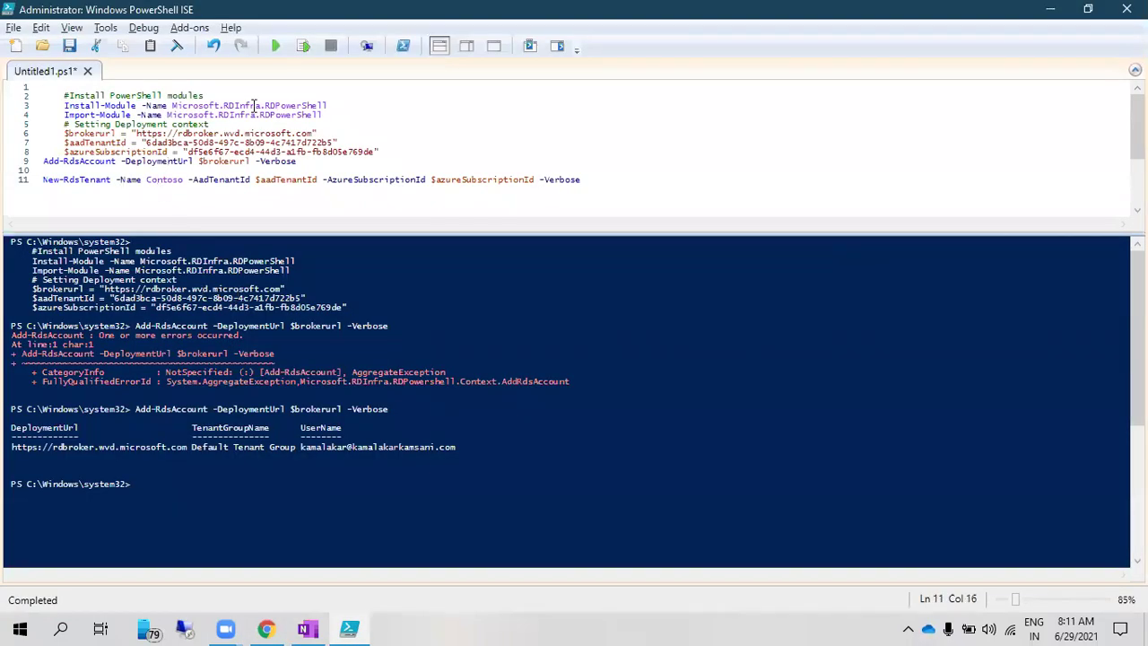
# - Run New-RdsTenant and rerun it with wvdpocrk replacing the taken name Contoso
pyautogui.click(304, 45)
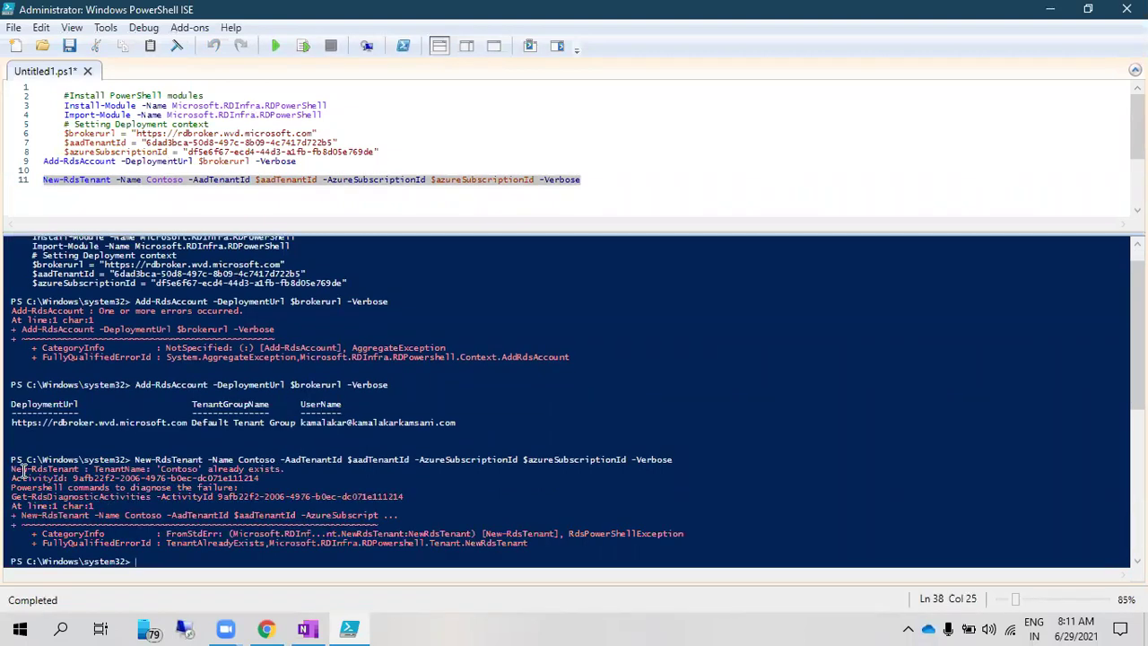
pyautogui.click(225, 468)
pyautogui.doubleClick(164, 183)
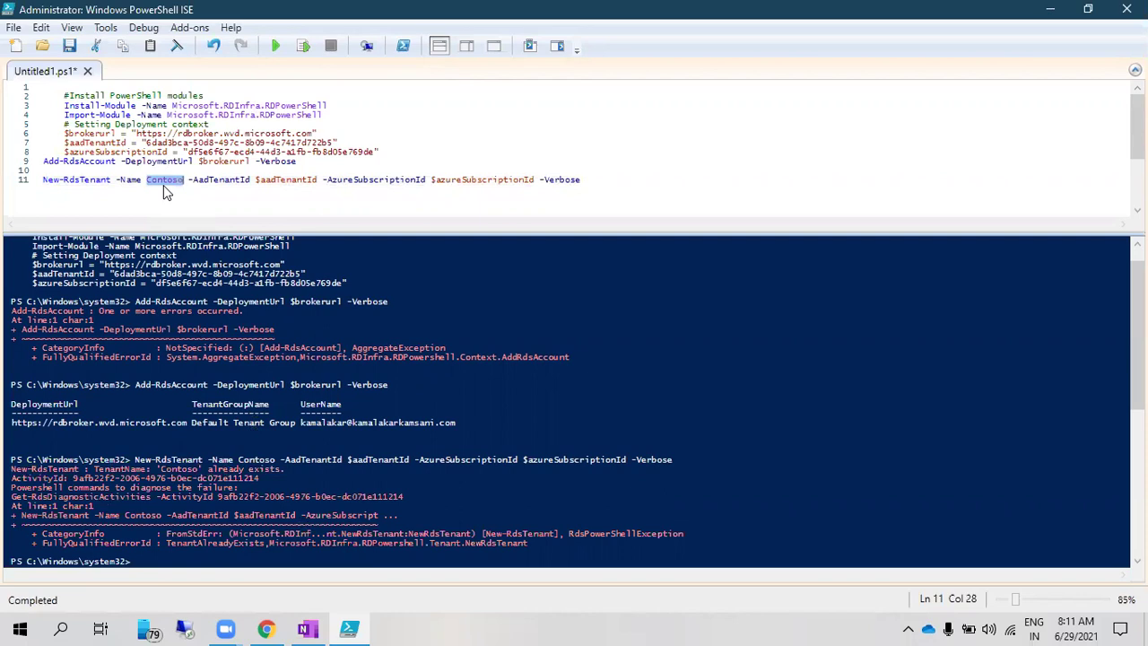
pyautogui.write('a')
pyautogui.press('BackSpace')
pyautogui.write('wvd')
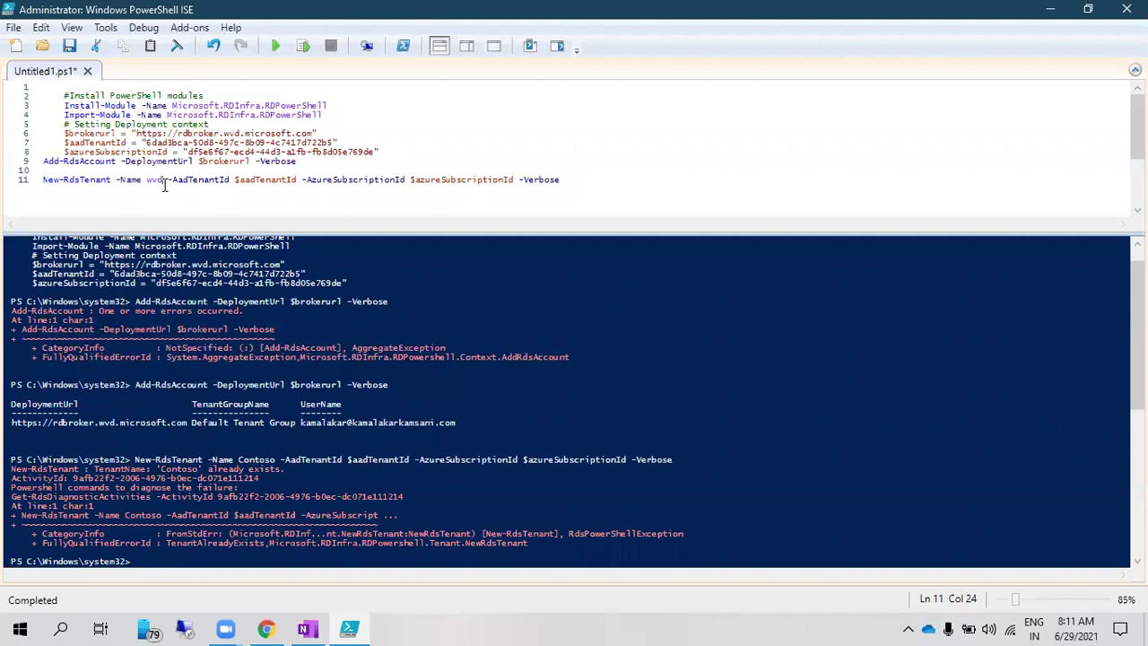
pyautogui.write('mcc')
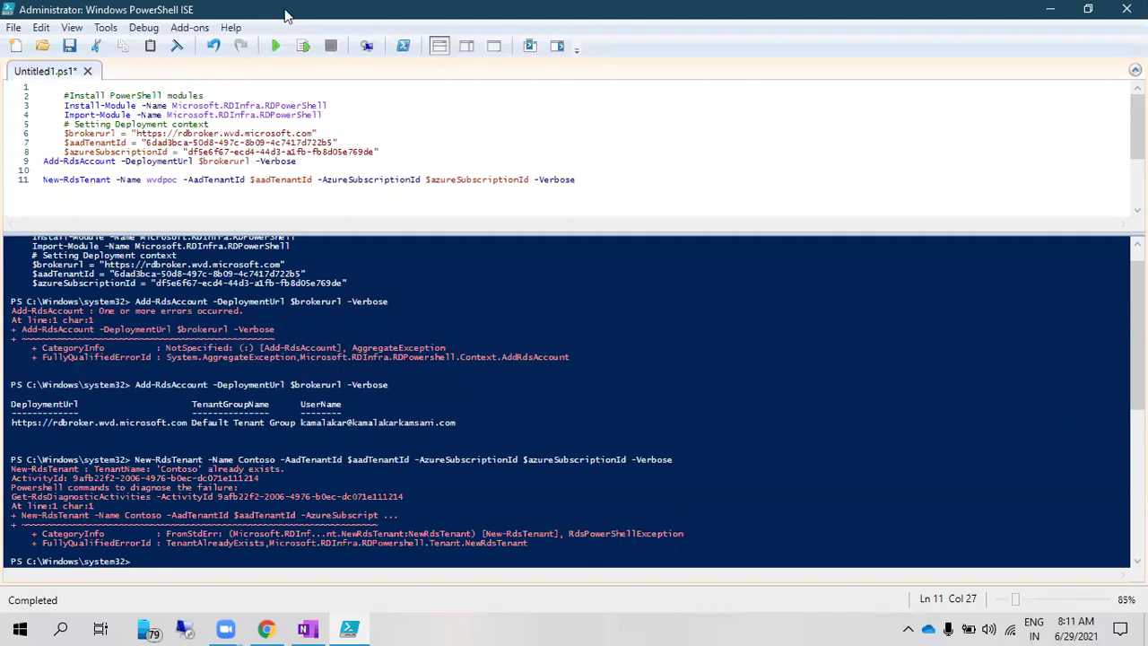
pyautogui.write('rk')
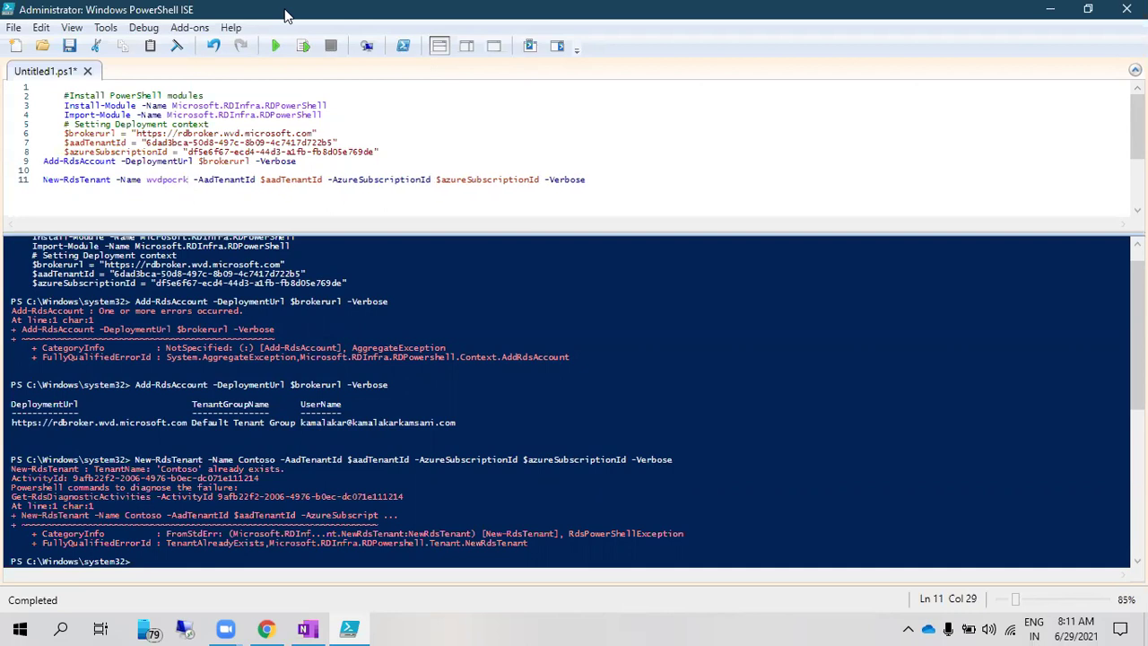
pyautogui.press('F8')
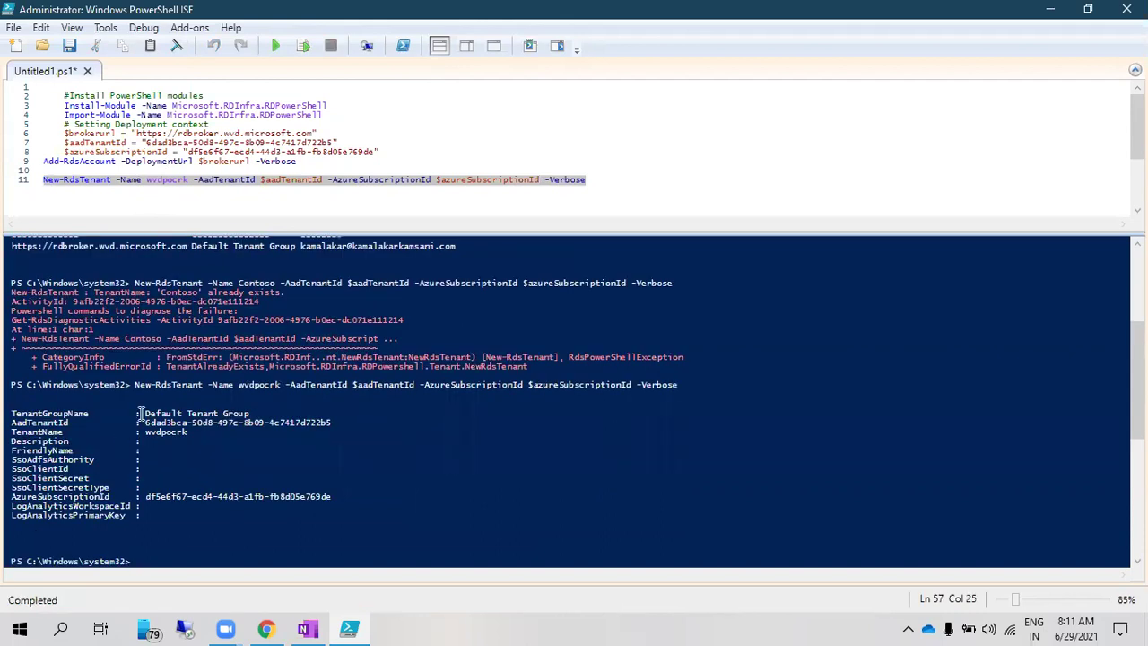
# - Review the new tenant's output properties, AadTenantId through LogAnalyticsPrimaryKey
pyautogui.moveTo(143, 415); pyautogui.dragTo(11, 408)
pyautogui.moveTo(323, 419); pyautogui.dragTo(376, 502)
pyautogui.click(375, 503)
pyautogui.moveTo(153, 444); pyautogui.dragTo(304, 502)
pyautogui.click(304, 504)
pyautogui.moveTo(241, 541); pyautogui.dragTo(133, 389)
pyautogui.click(133, 389)
# - Show the Azure portal's Virtual machines list (DC, monvm1, monvm2), then return to PowerShell ISE
pyautogui.click(267, 628)
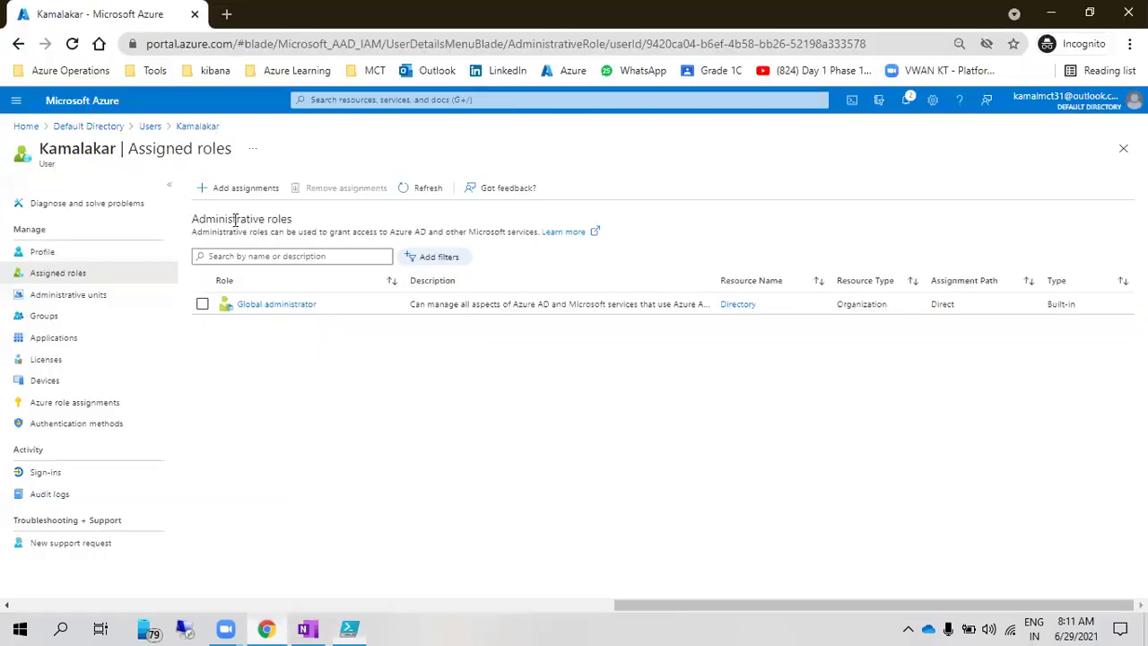
pyautogui.click(90, 106)
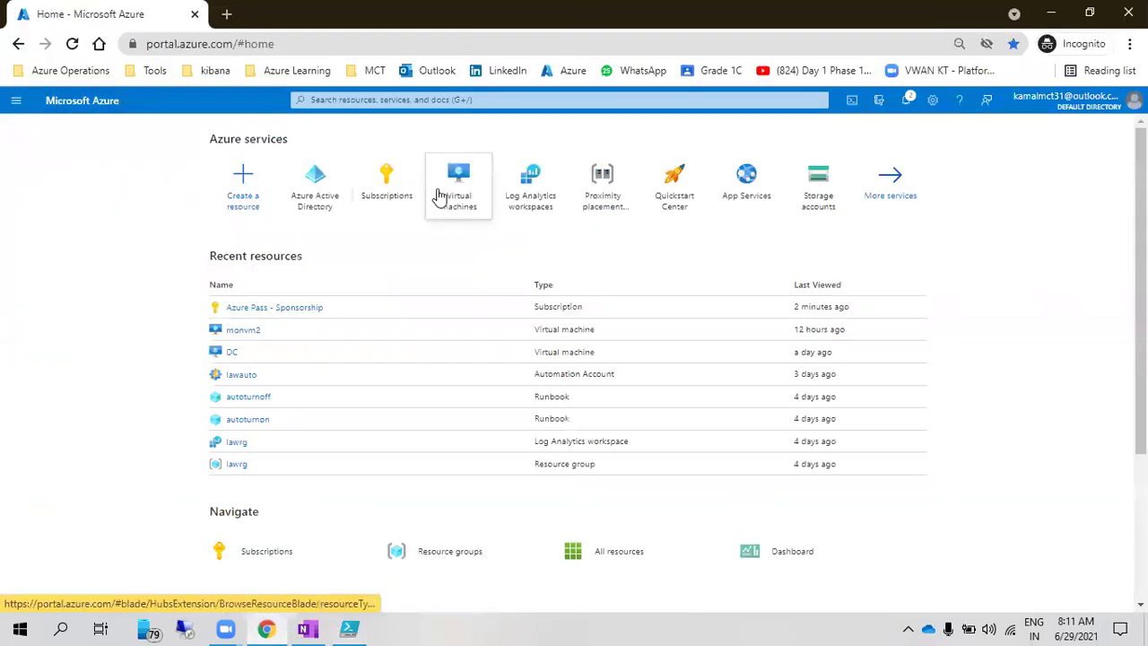
pyautogui.click(439, 198)
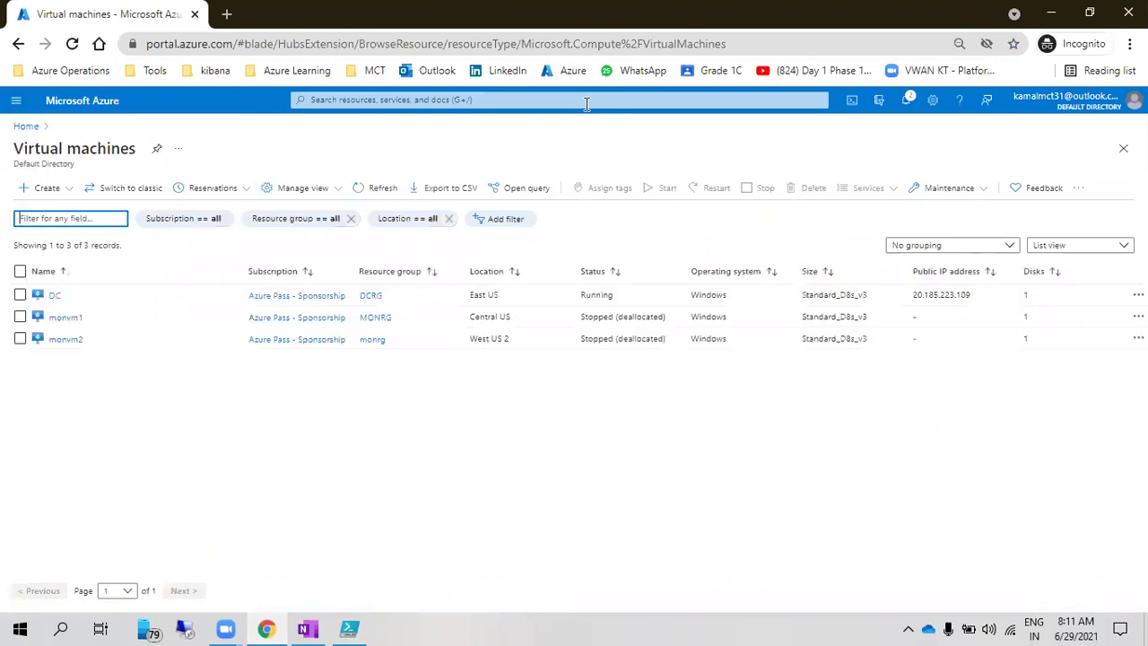
pyautogui.click(297, 415)
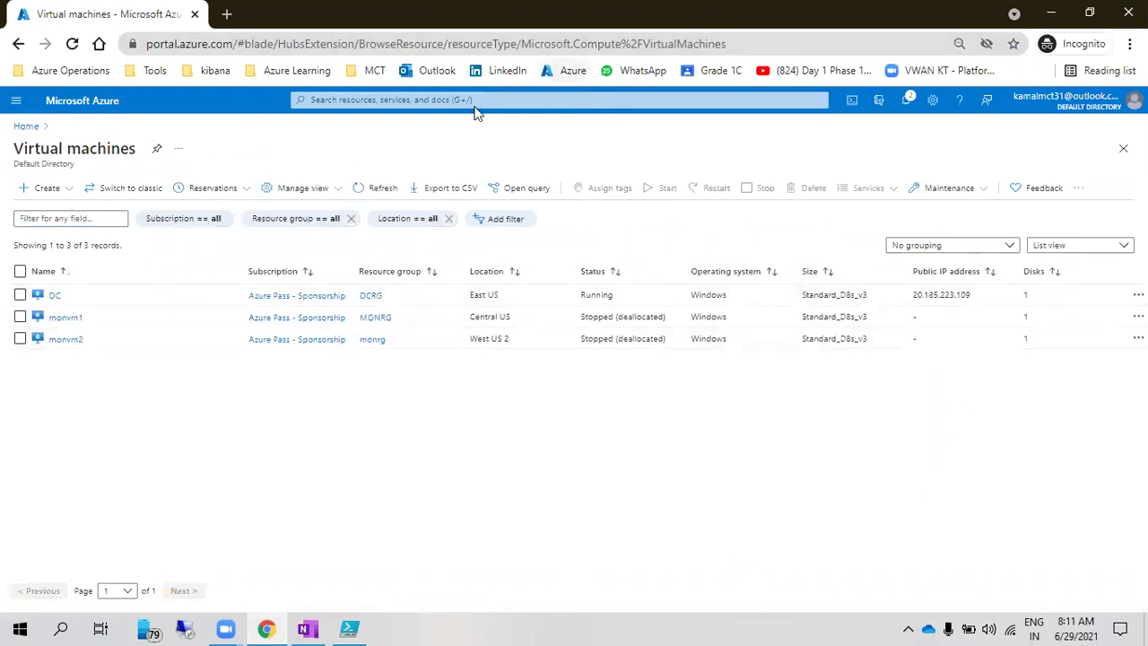
pyautogui.click(363, 628)
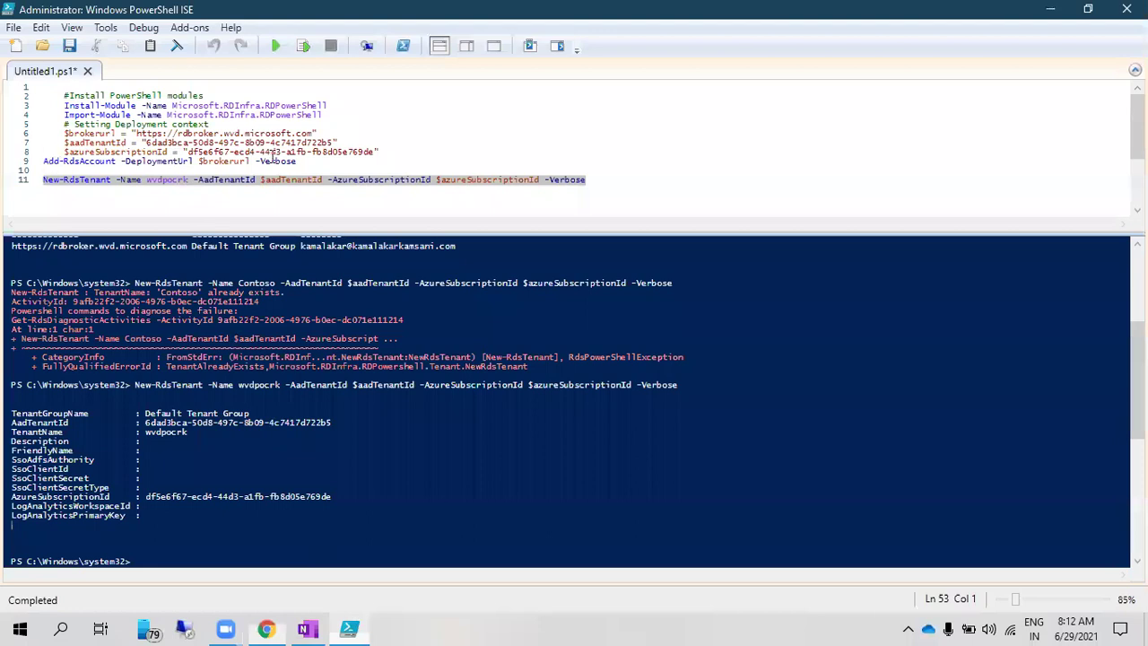
# - Highlight the Add-RdsAccount sign-in, tenant/subscription ID and tenant creation script lines
pyautogui.tripleClick(299, 161)
pyautogui.click(311, 164)
pyautogui.moveTo(338, 162); pyautogui.dragTo(380, 150)
pyautogui.click(338, 171)
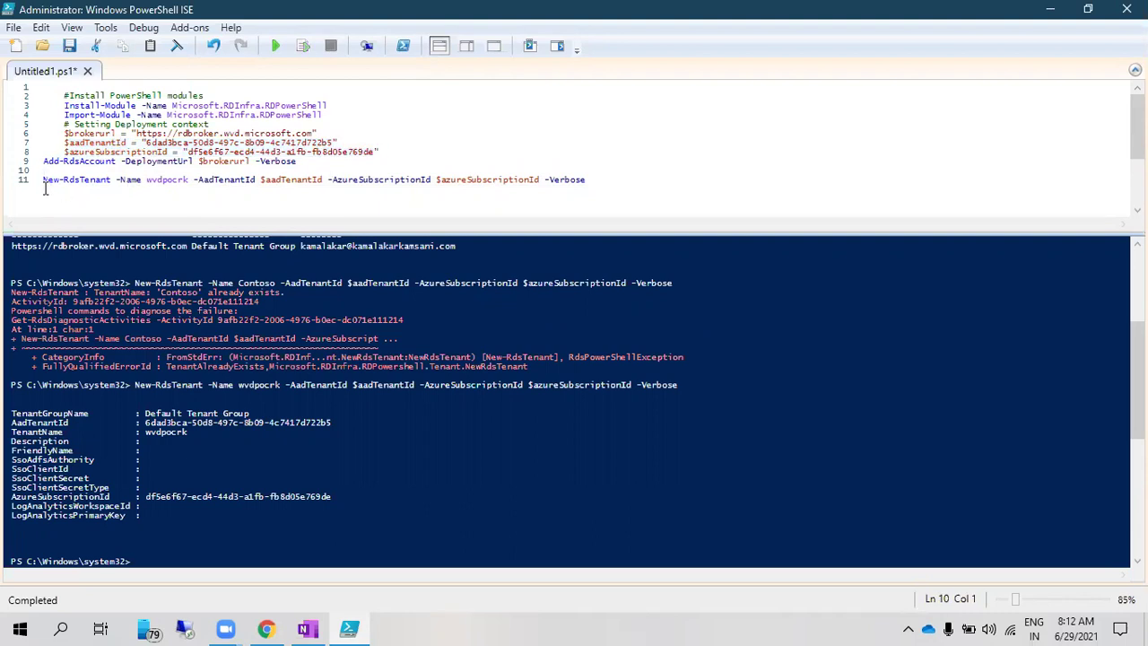
pyautogui.moveTo(54, 181); pyautogui.dragTo(611, 183)
pyautogui.click(612, 183)
pyautogui.moveTo(45, 177); pyautogui.dragTo(617, 195)
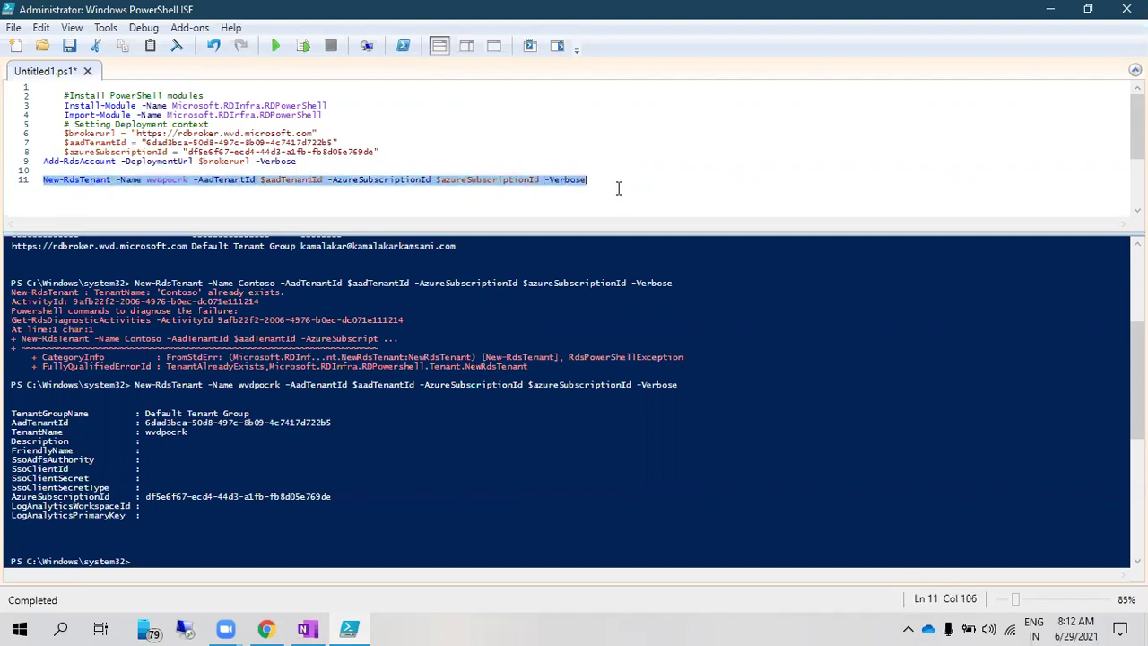
pyautogui.click(618, 187)
# - Highlight the TenantName wvdpocrk console output, then switch to the WVD setup OneNote window
pyautogui.click(205, 427)
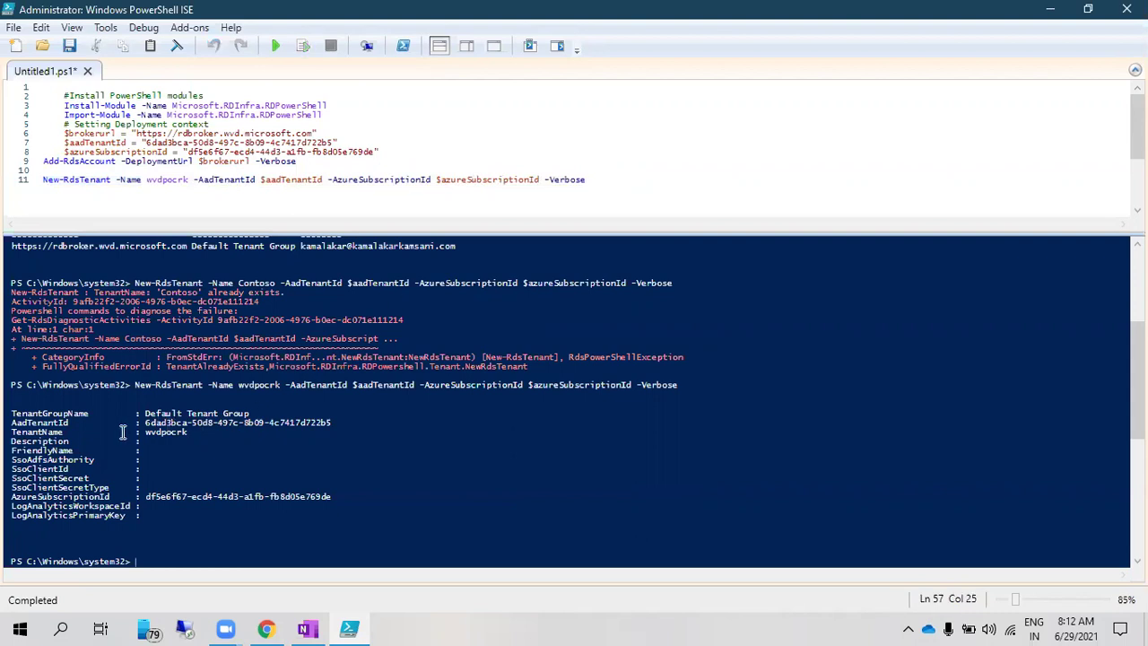
pyautogui.click(40, 431)
pyautogui.moveTo(39, 431); pyautogui.dragTo(201, 432)
pyautogui.click(195, 428)
pyautogui.click(18, 437)
pyautogui.click(13, 430)
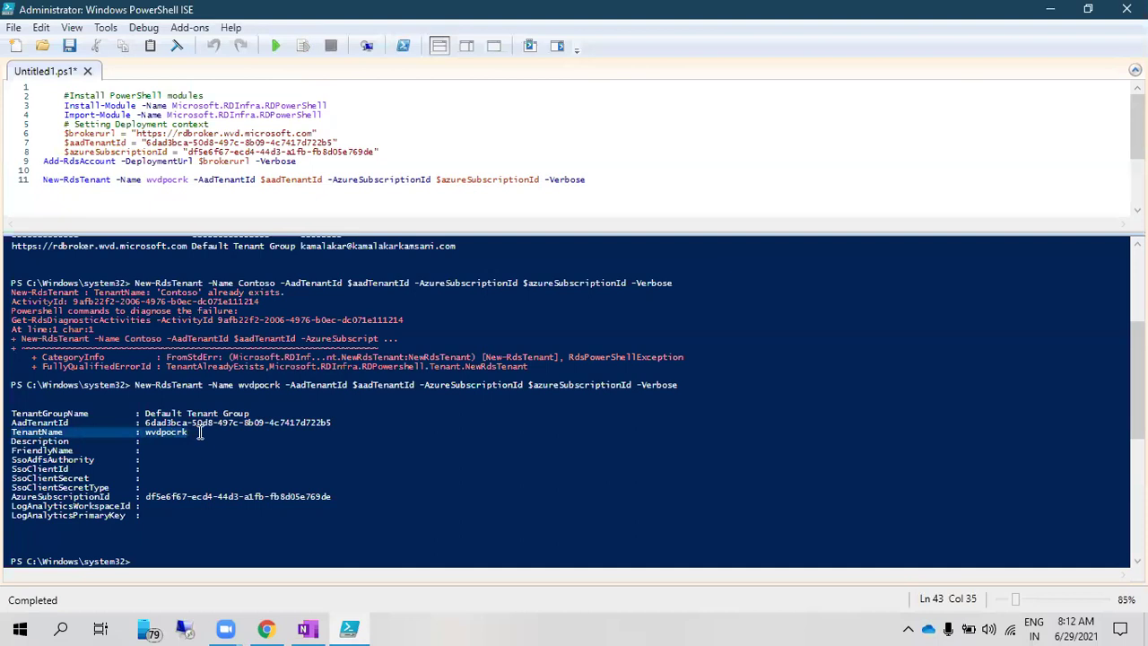
pyautogui.click(150, 213)
pyautogui.click(204, 437)
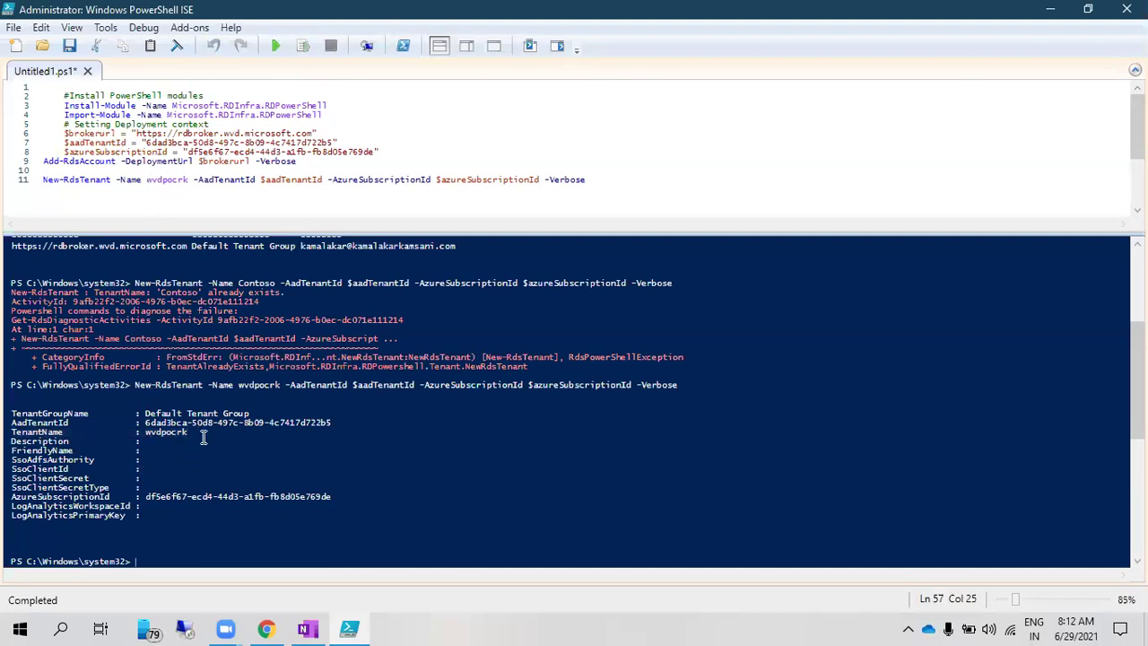
pyautogui.click(203, 437)
pyautogui.click(82, 180)
pyautogui.click(216, 431)
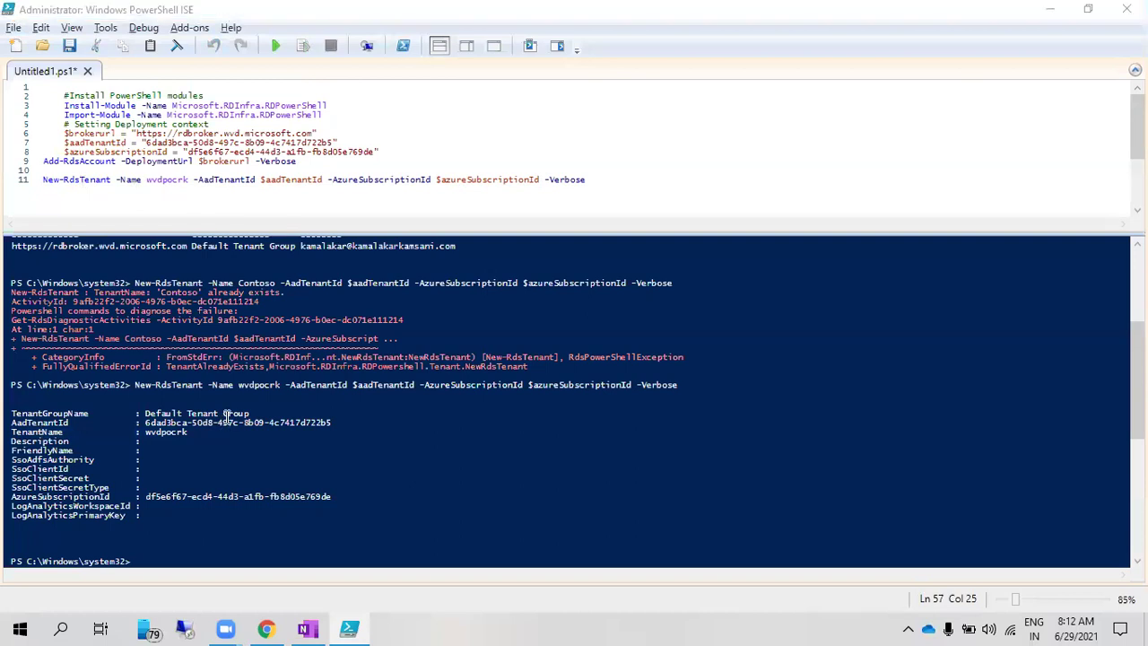
pyautogui.hotkey('alt', 'Tab')
pyautogui.hotkey('alt', 'Tab')
pyautogui.hotkey('alt', 'Tab')
pyautogui.hotkey('alt', 'Tab')
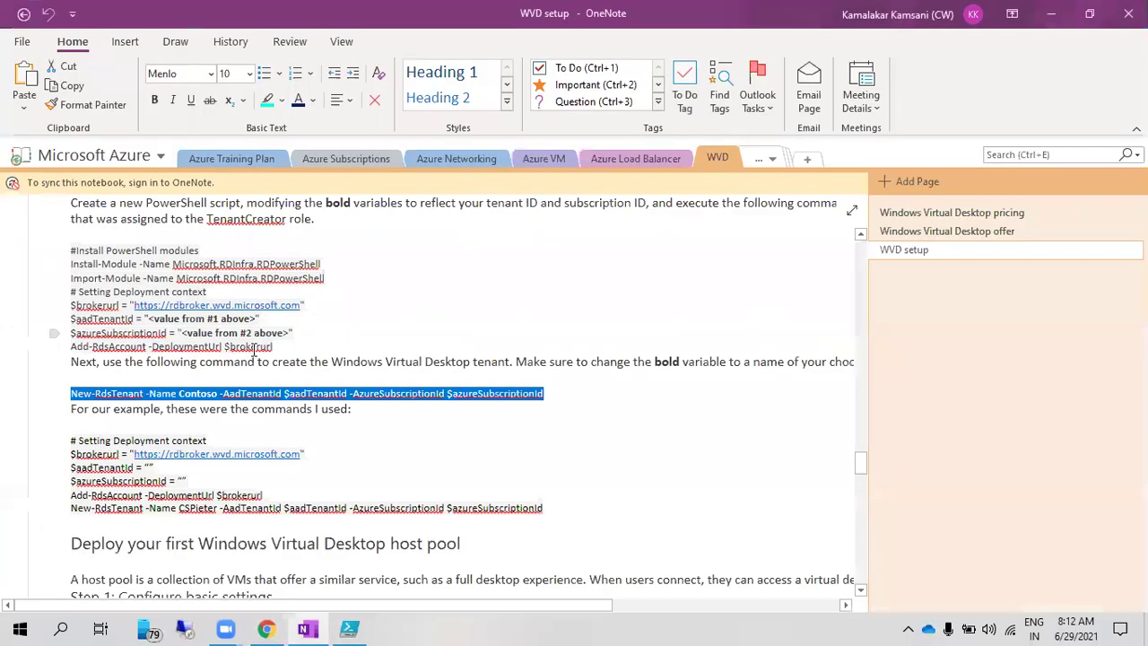
# - Review the host pool provisioning steps and Marketplace screenshot on the WVD setup page
pyautogui.scroll(4, 235, 378)
pyautogui.scroll(5, 234, 378)
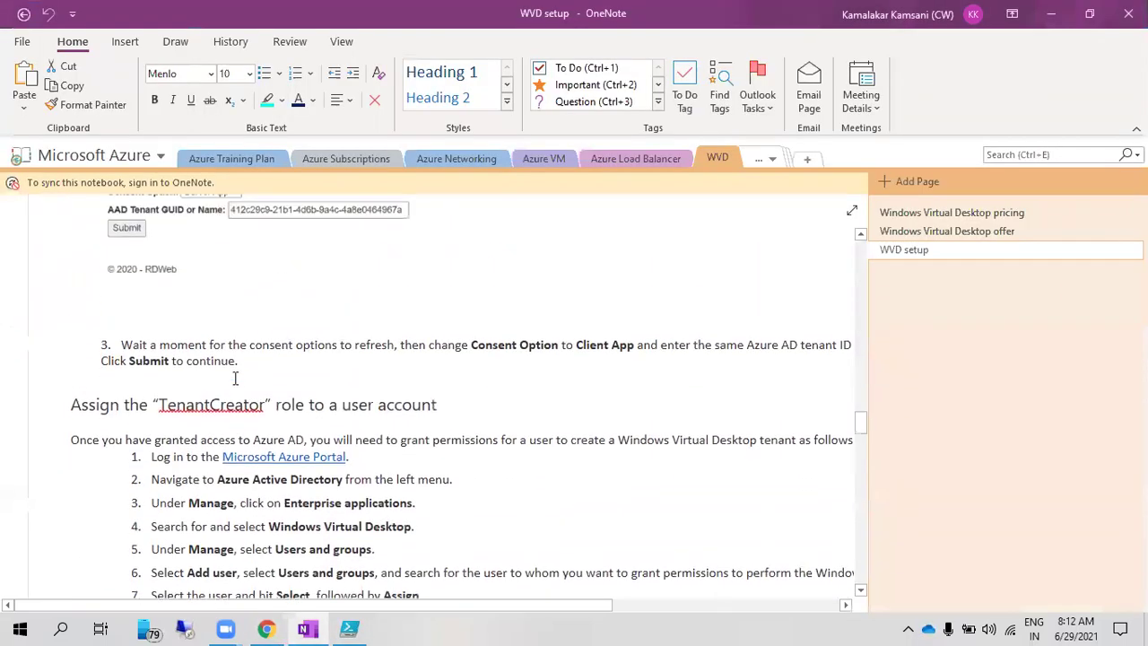
pyautogui.scroll(3, 235, 378)
pyautogui.scroll(-10, 235, 377)
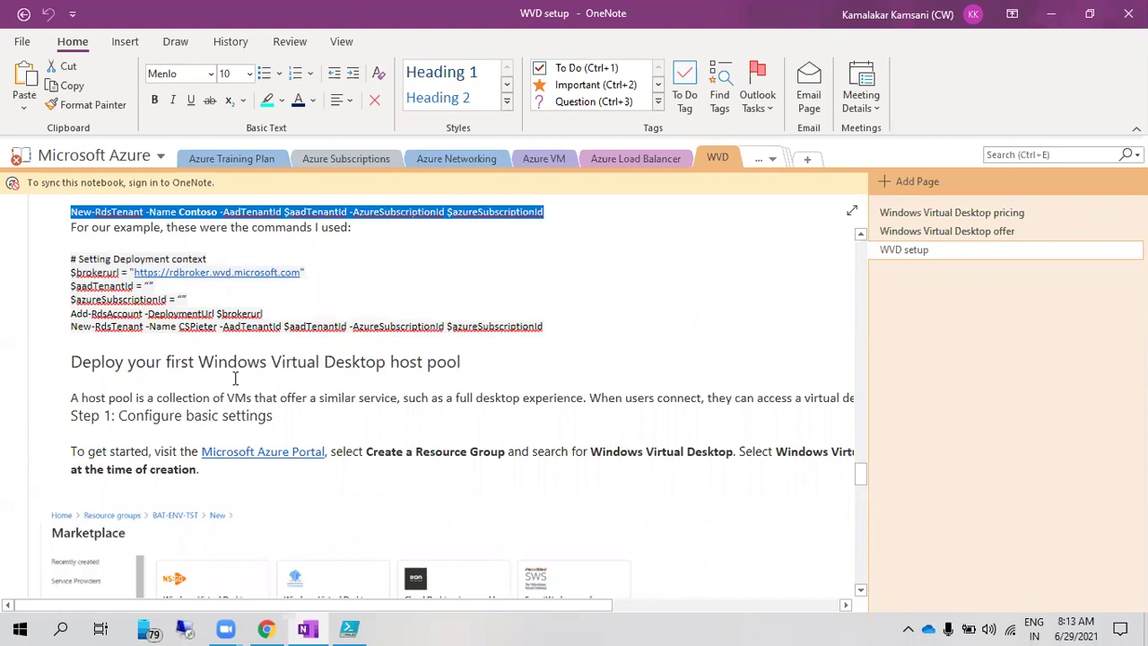
pyautogui.scroll(-6, 240, 377)
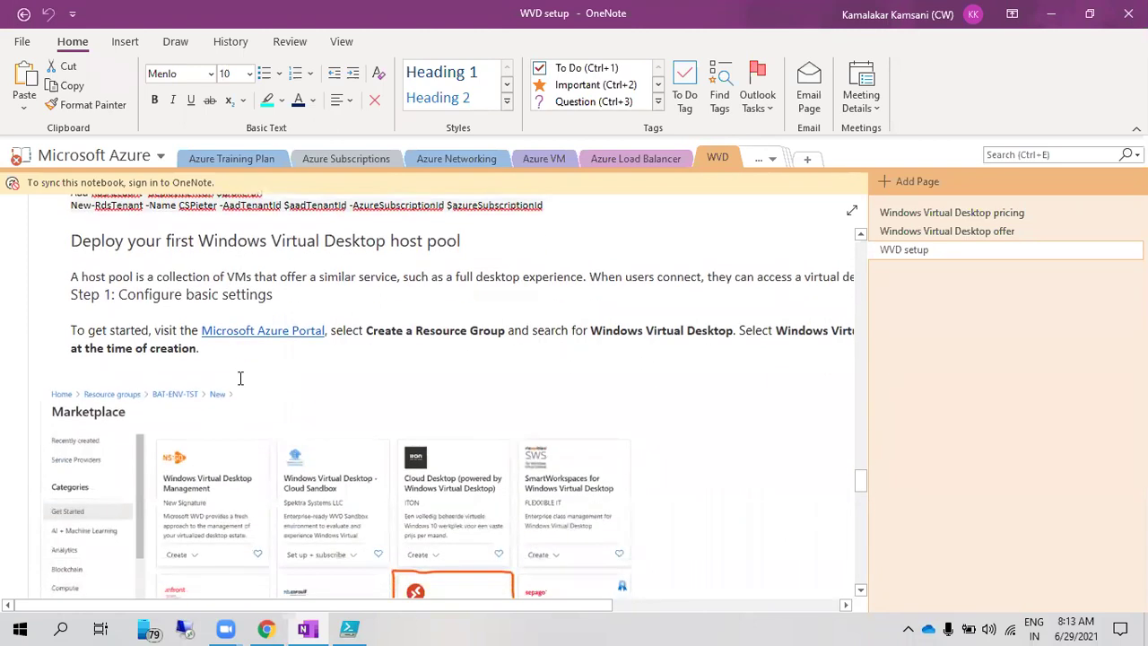
pyautogui.scroll(1, 240, 378)
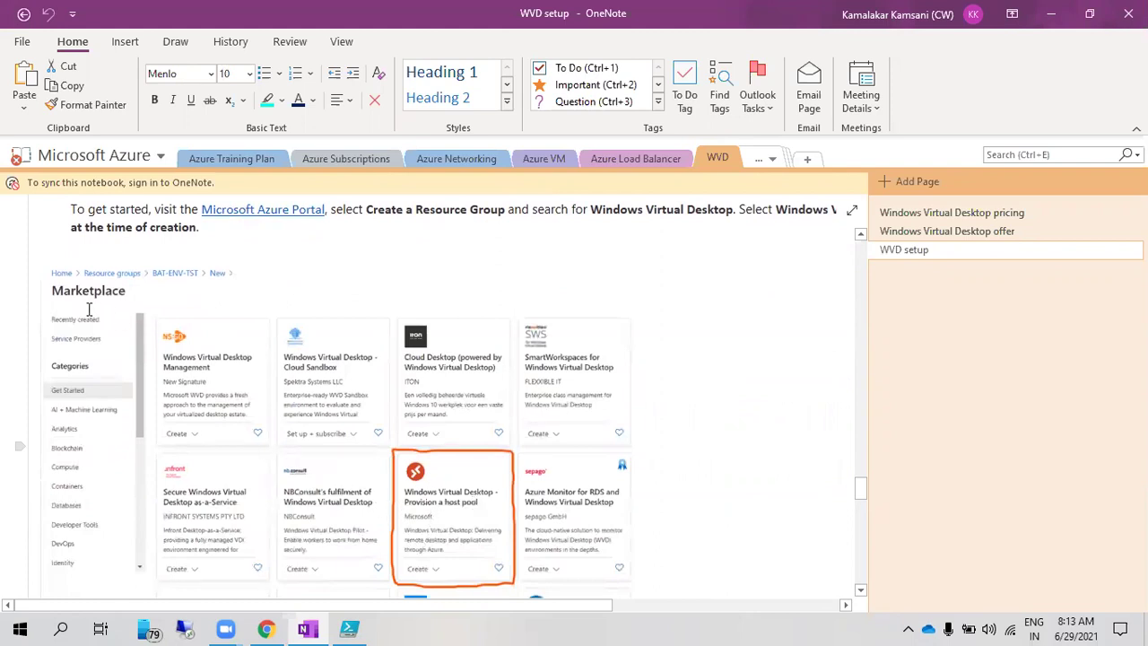
pyautogui.scroll(-2, 490, 576)
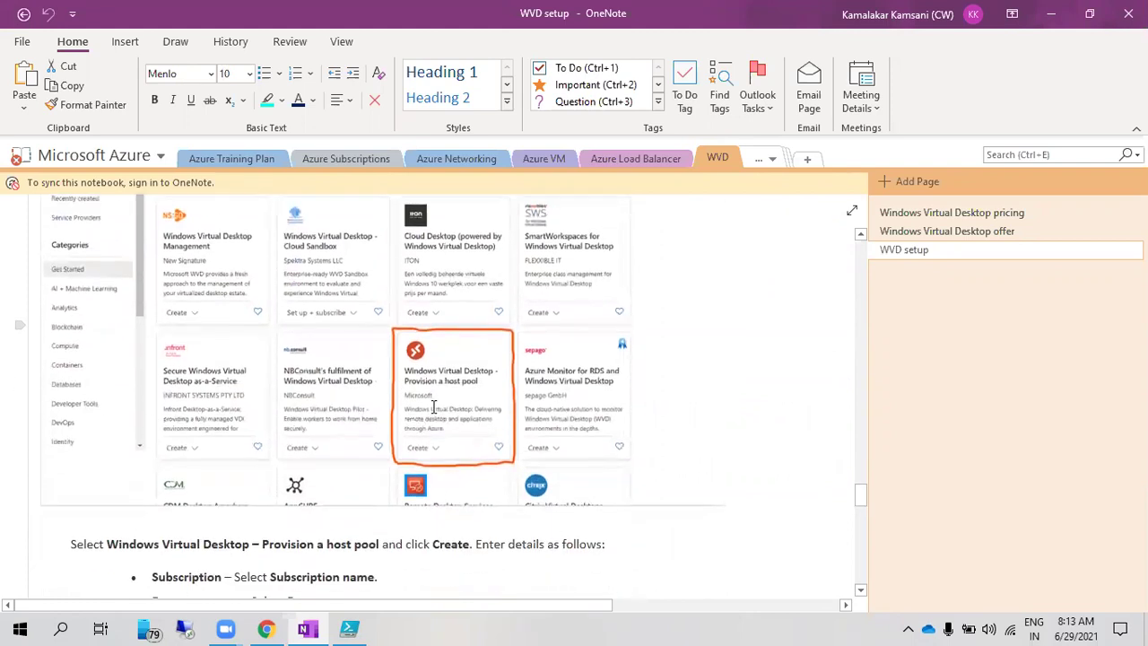
pyautogui.click(436, 408)
pyautogui.scroll(-4, 435, 408)
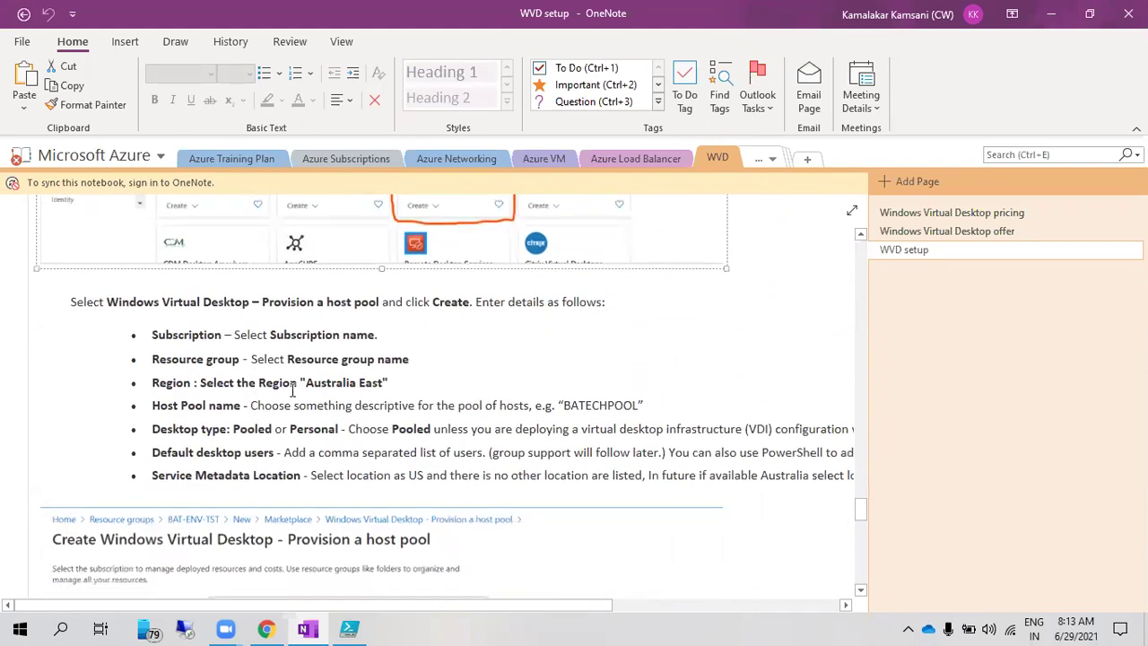
pyautogui.scroll(-12, 281, 409)
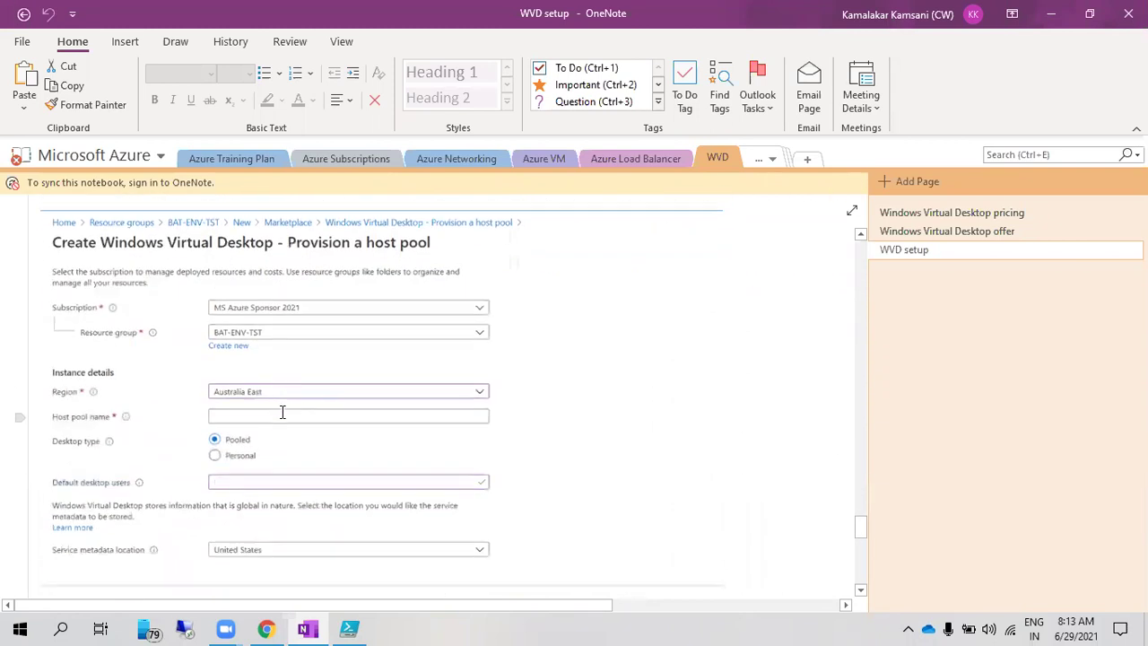
pyautogui.scroll(8, 281, 410)
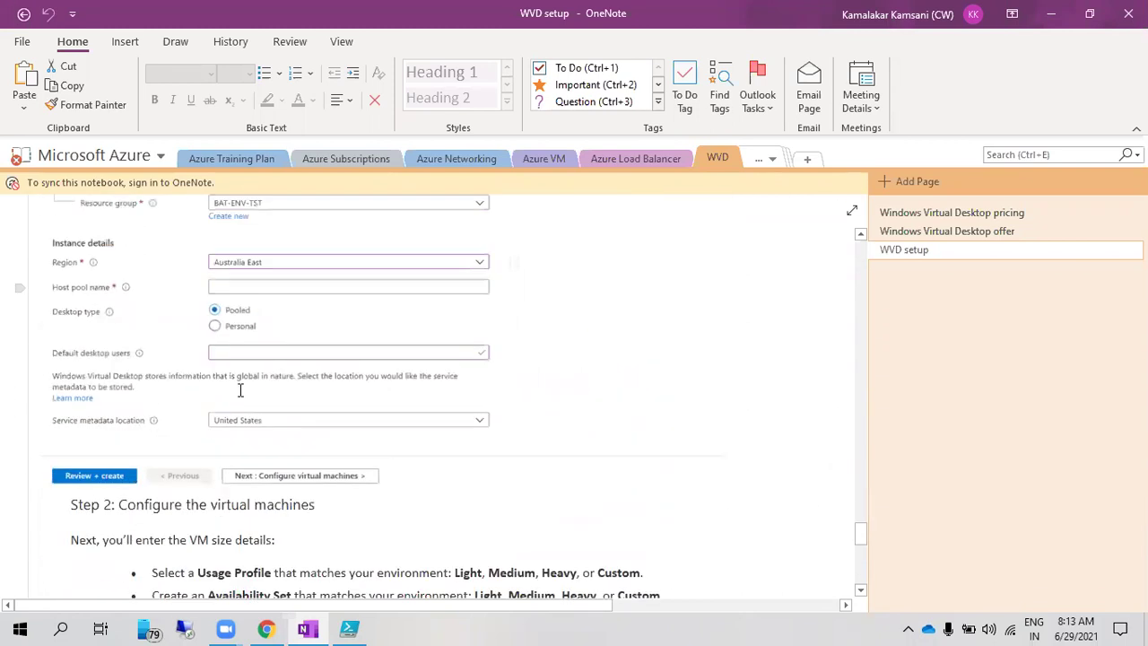
# - Launch Paint from Start search with 'pai' to get a blank canvas
pyautogui.click(3, 621)
pyautogui.write('pai')
pyautogui.press('Return')
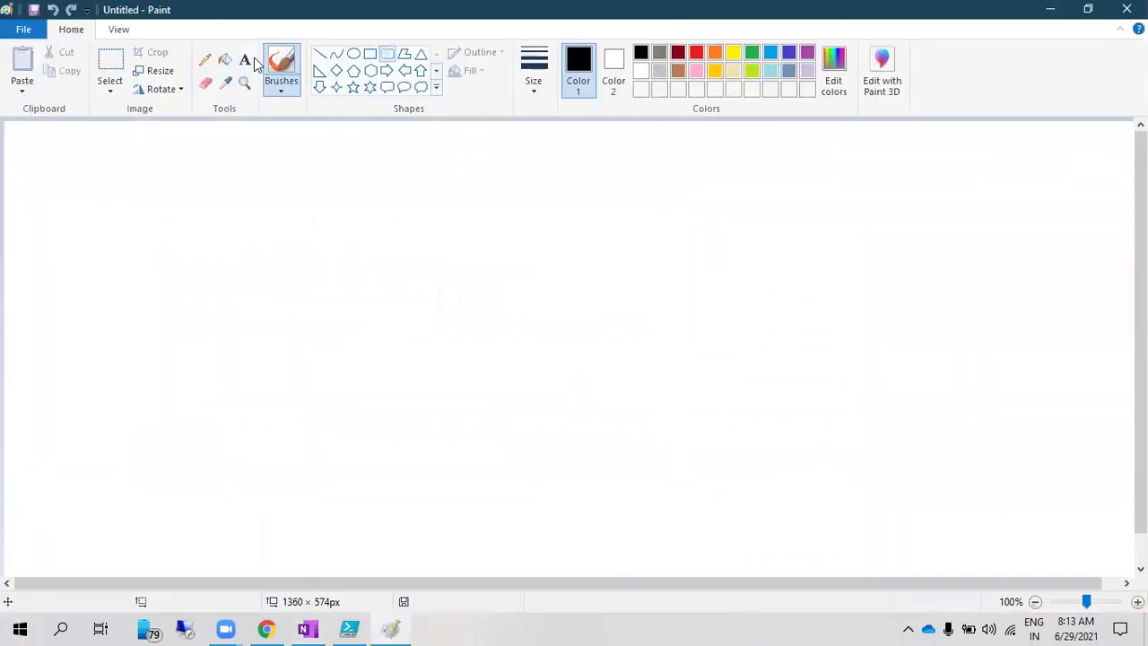
# - Draw a large thick-outlined rounded on-premise box with a small box in its top-left
pyautogui.click(386, 53)
pyautogui.click(534, 71)
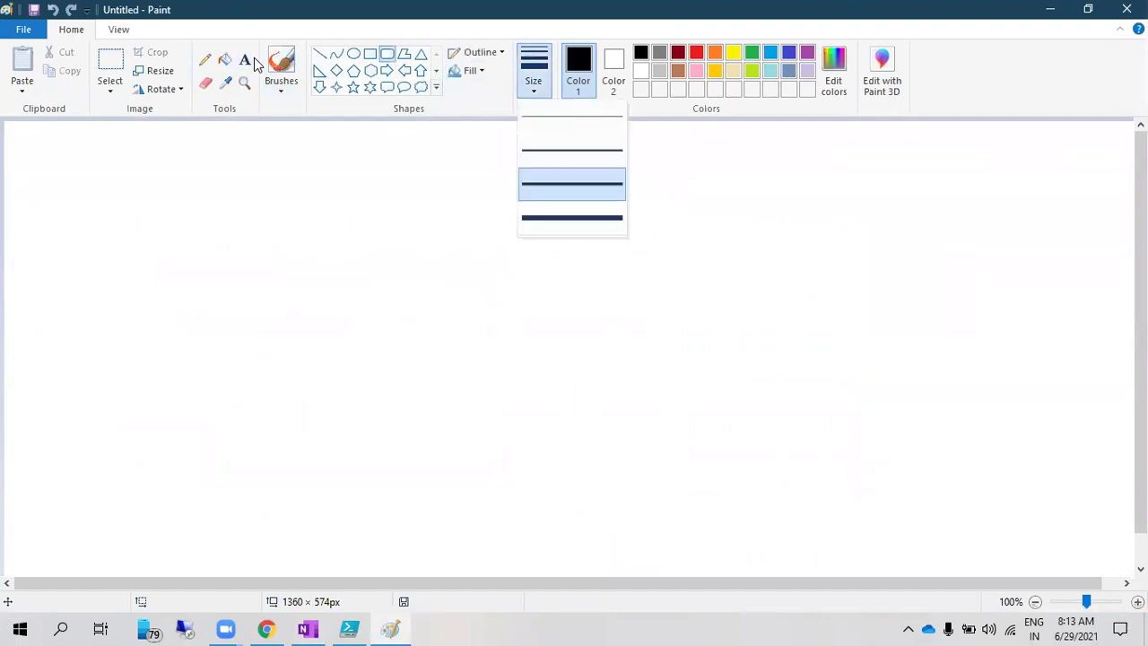
pyautogui.click(568, 179)
pyautogui.moveTo(656, 225); pyautogui.dragTo(974, 504)
pyautogui.click(551, 376)
pyautogui.moveTo(687, 282); pyautogui.dragTo(736, 328)
pyautogui.click(641, 349)
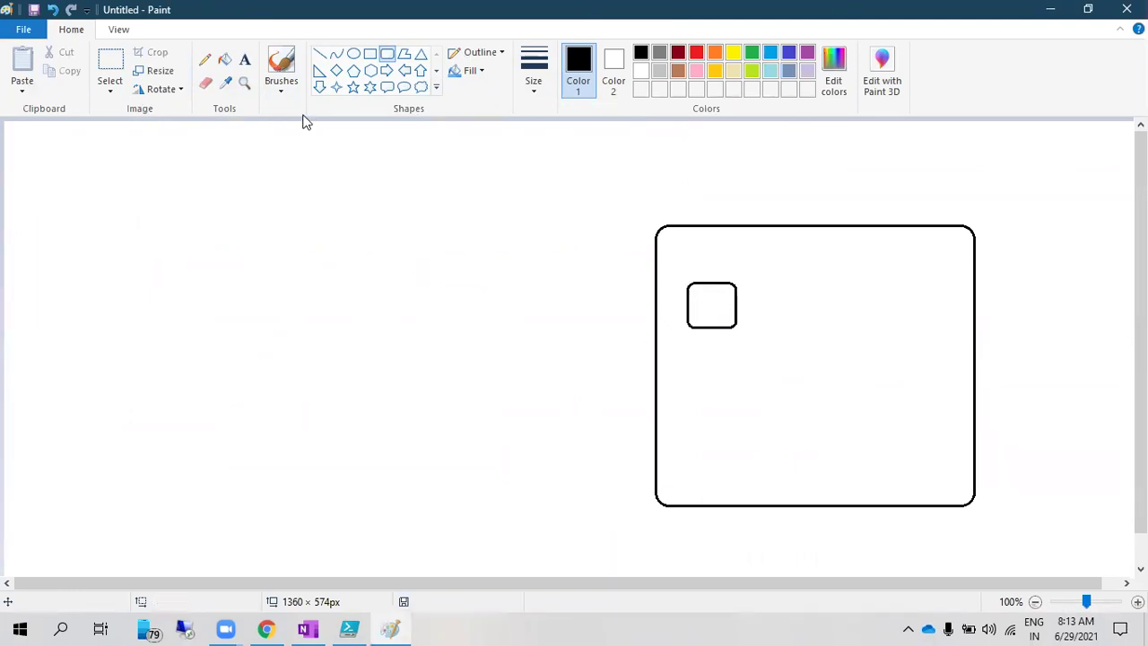
# - Label the inside of the on-premise box with ADDS, DC and AAD COnnect
pyautogui.click(246, 63)
pyautogui.click(693, 304)
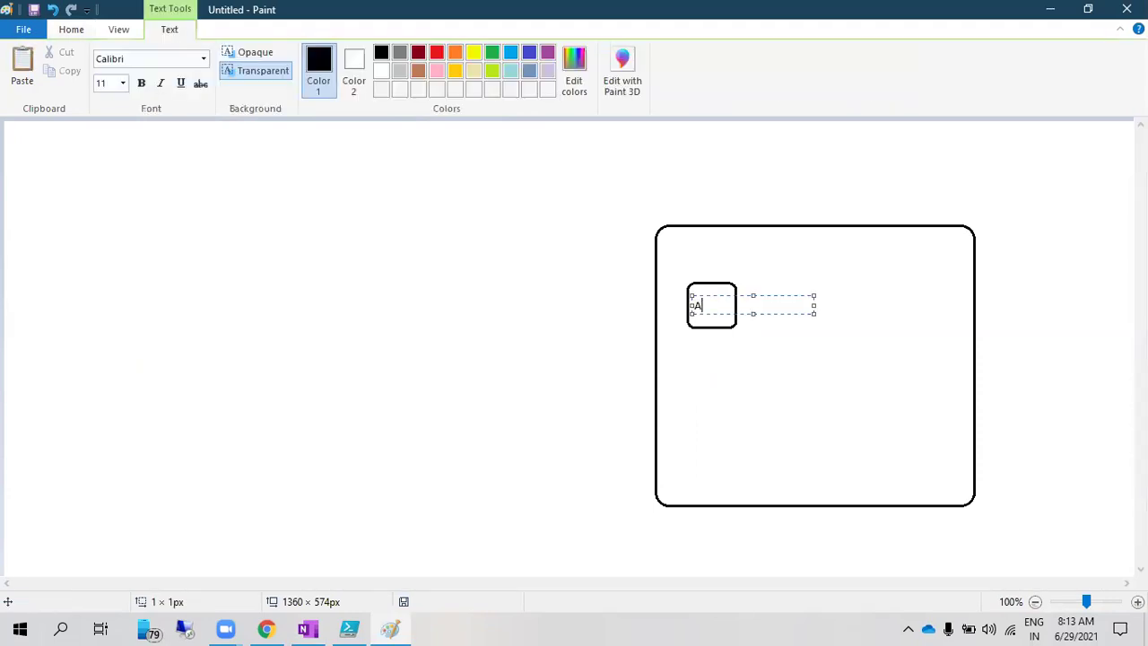
pyautogui.click(697, 331)
pyautogui.click(705, 340)
pyautogui.write('DC')
pyautogui.click(744, 309)
pyautogui.click(739, 297)
pyautogui.write('AAD COnnect')
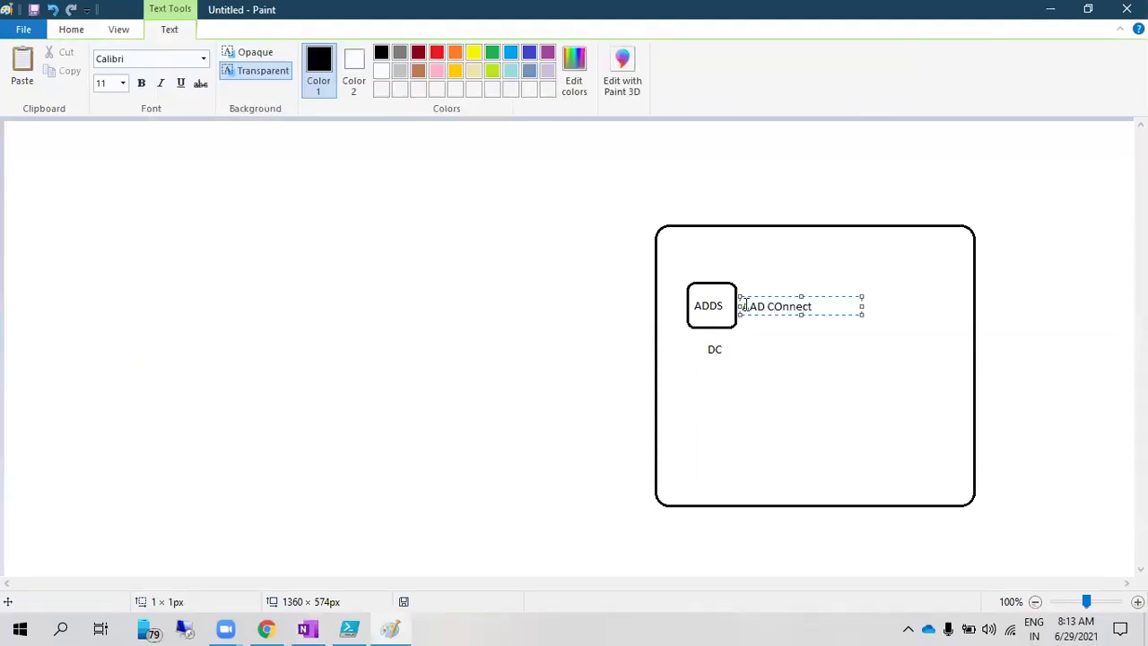
pyautogui.click(405, 215)
# - Draw a small box and two tall narrow server shapes inside the on-premise box
pyautogui.moveTo(795, 346)
pyautogui.mouseDown()
pyautogui.moveTo(843, 361)
pyautogui.moveTo(823, 364)
pyautogui.moveTo(802, 423)
pyautogui.moveTo(804, 414)
pyautogui.mouseUp()
pyautogui.click(740, 457)
pyautogui.moveTo(715, 424); pyautogui.dragTo(736, 491)
pyautogui.moveTo(755, 424); pyautogui.dragTo(780, 496)
pyautogui.click(708, 401)
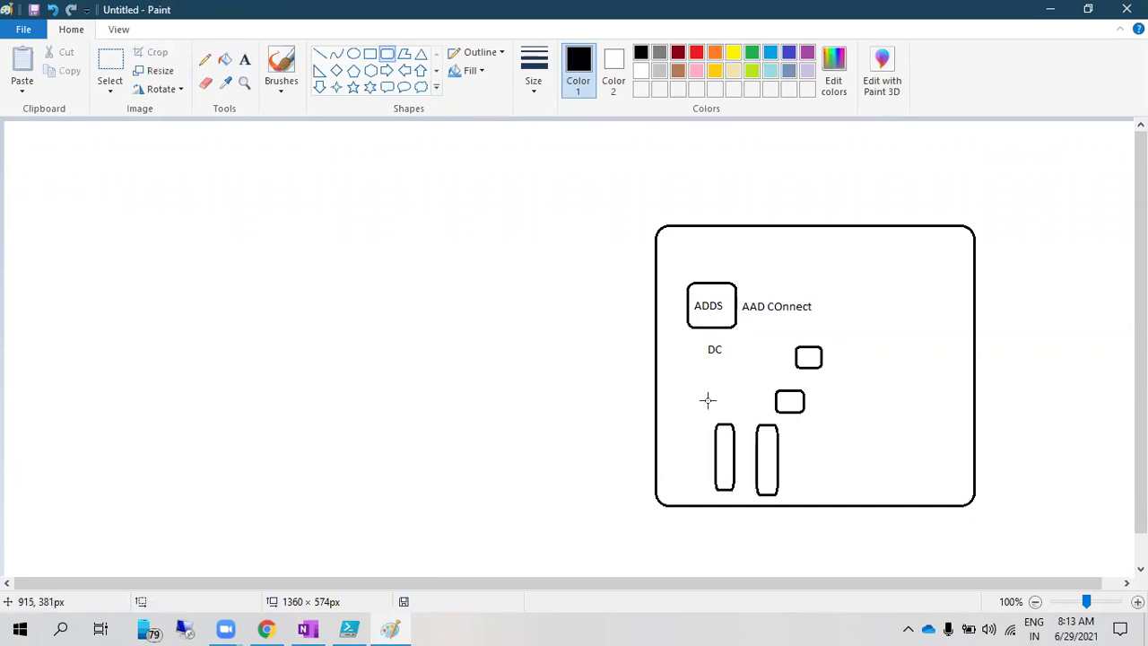
# - Label the box 'on-premise' and draw a large empty rounded box on the left
pyautogui.click(244, 59)
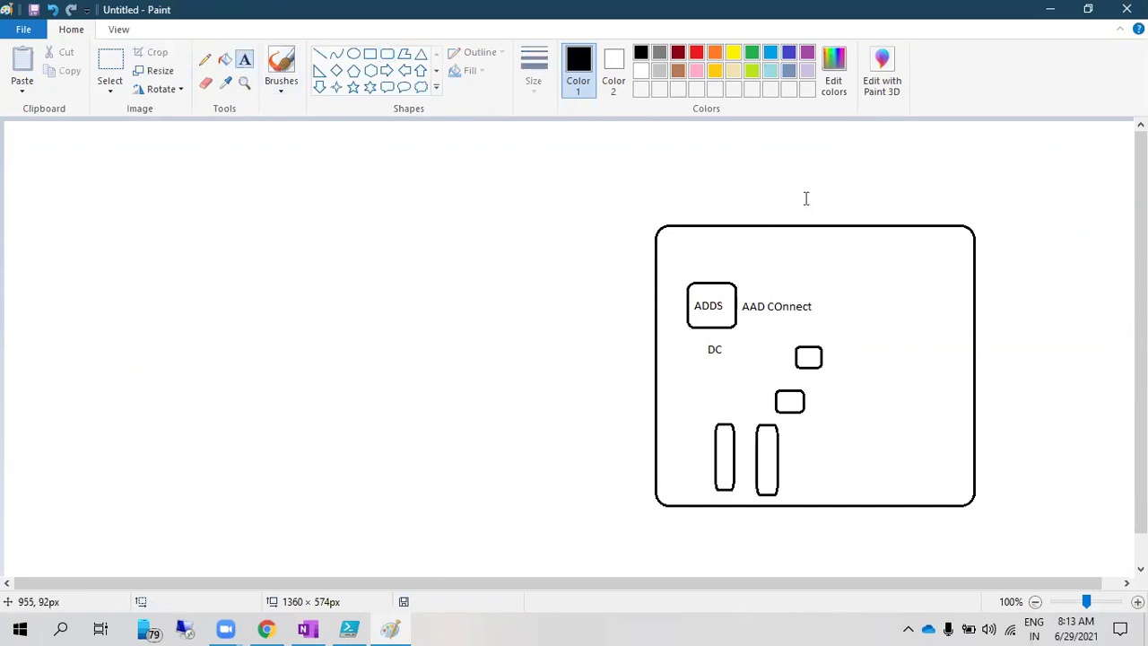
pyautogui.click(806, 198)
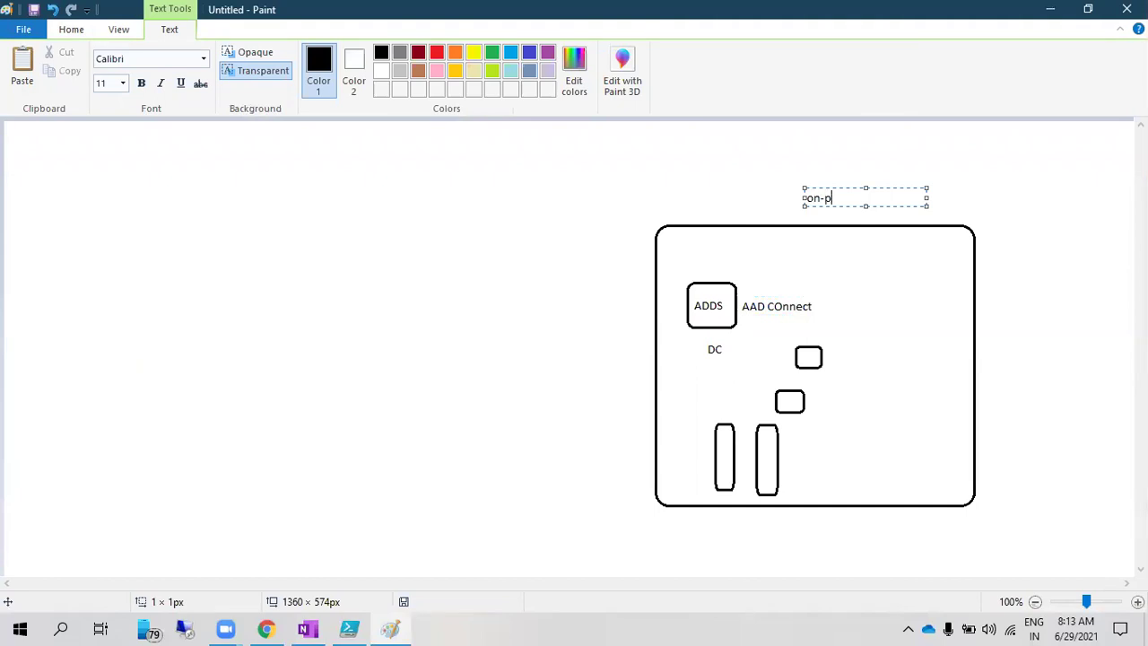
pyautogui.click(351, 312)
pyautogui.click(387, 54)
pyautogui.moveTo(80, 204)
pyautogui.mouseDown()
pyautogui.moveTo(278, 464)
pyautogui.moveTo(398, 480)
pyautogui.mouseUp()
pyautogui.click(180, 182)
# - Add a boxed AAD label and a lower box inside the left box
pyautogui.click(244, 63)
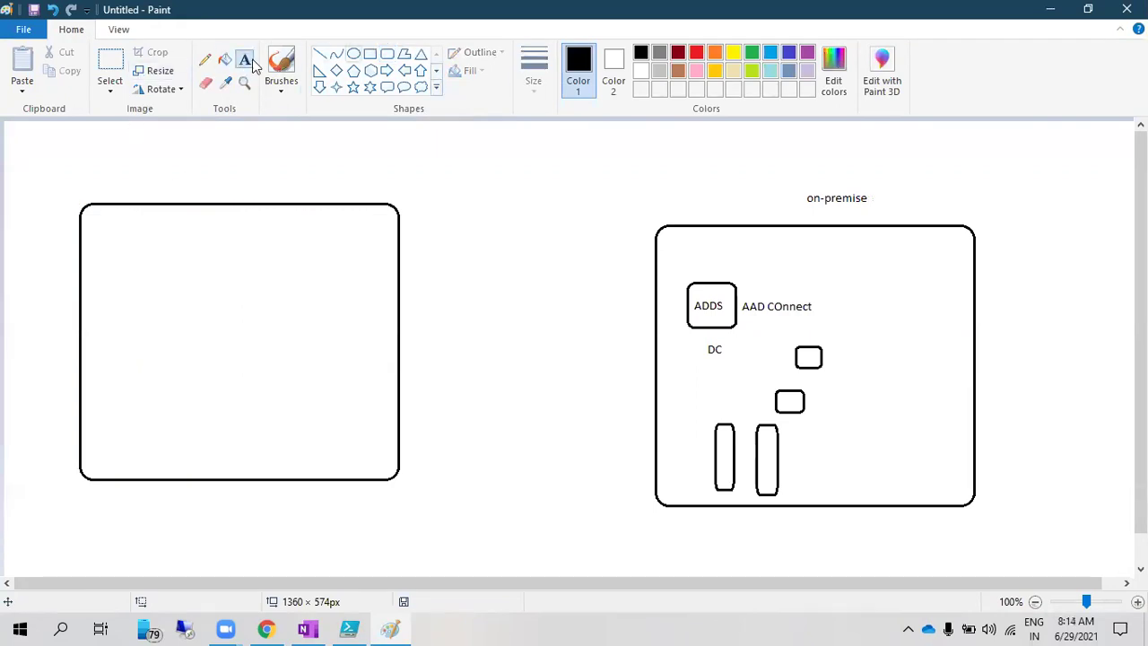
pyautogui.click(246, 231)
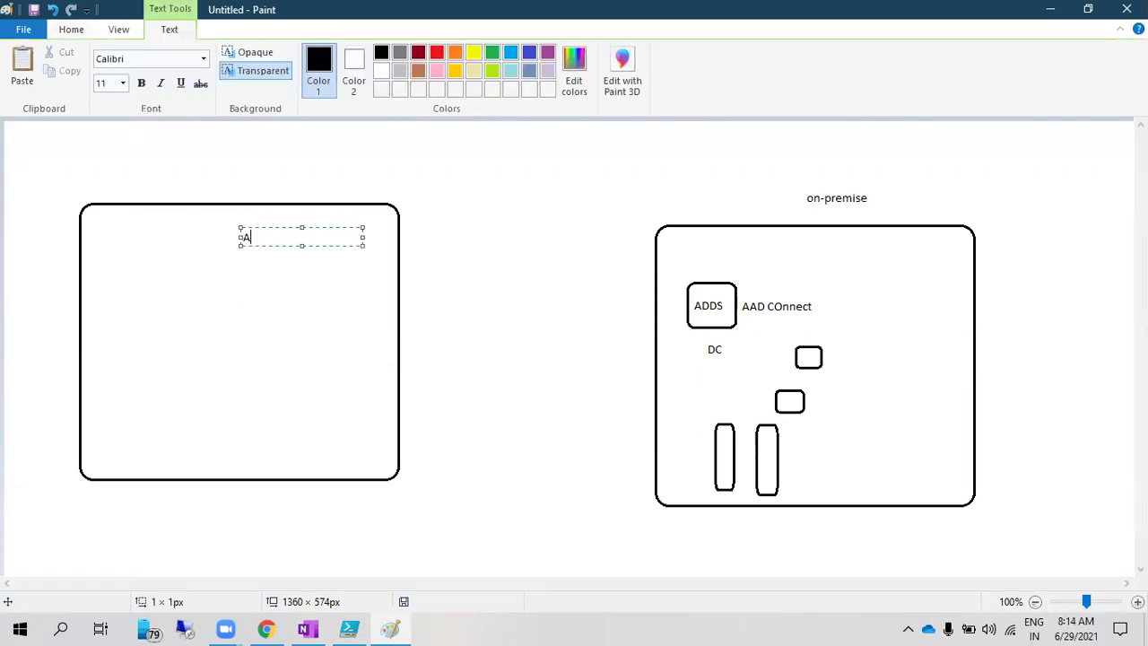
pyautogui.click(261, 161)
pyautogui.click(386, 54)
pyautogui.moveTo(202, 221); pyautogui.dragTo(349, 308)
pyautogui.click(446, 302)
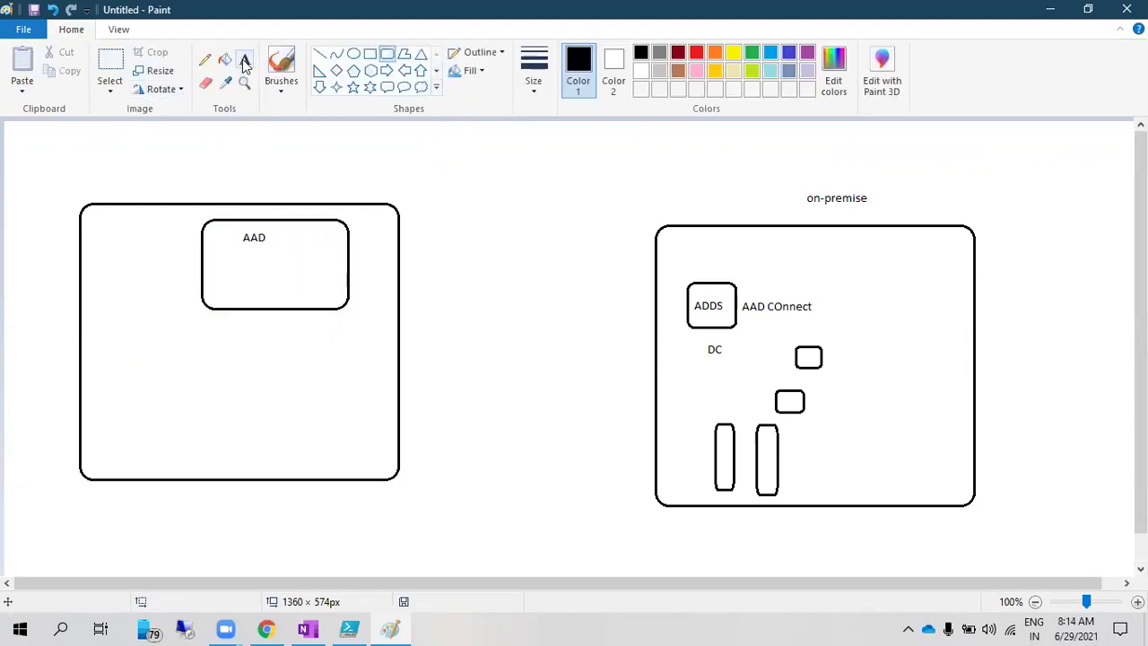
pyautogui.moveTo(116, 347); pyautogui.dragTo(260, 463)
pyautogui.click(492, 392)
# - Replace the undone 'WVD Setup' label with a boxed WVD label between AAD and the lower box
pyautogui.click(244, 59)
pyautogui.click(146, 351)
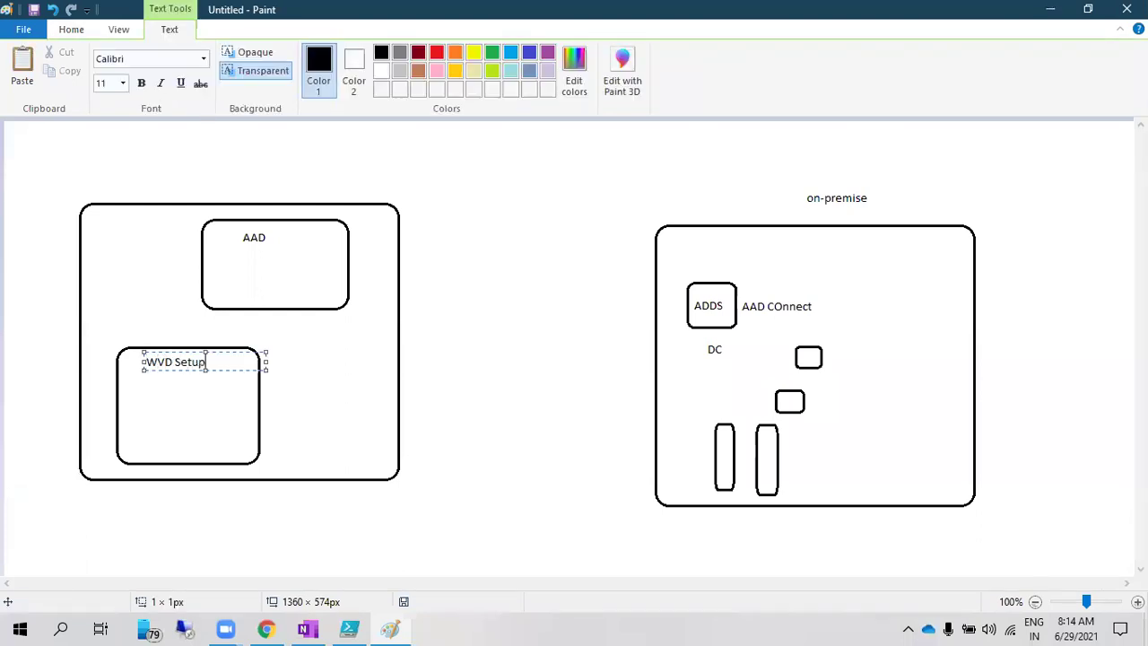
pyautogui.click(157, 392)
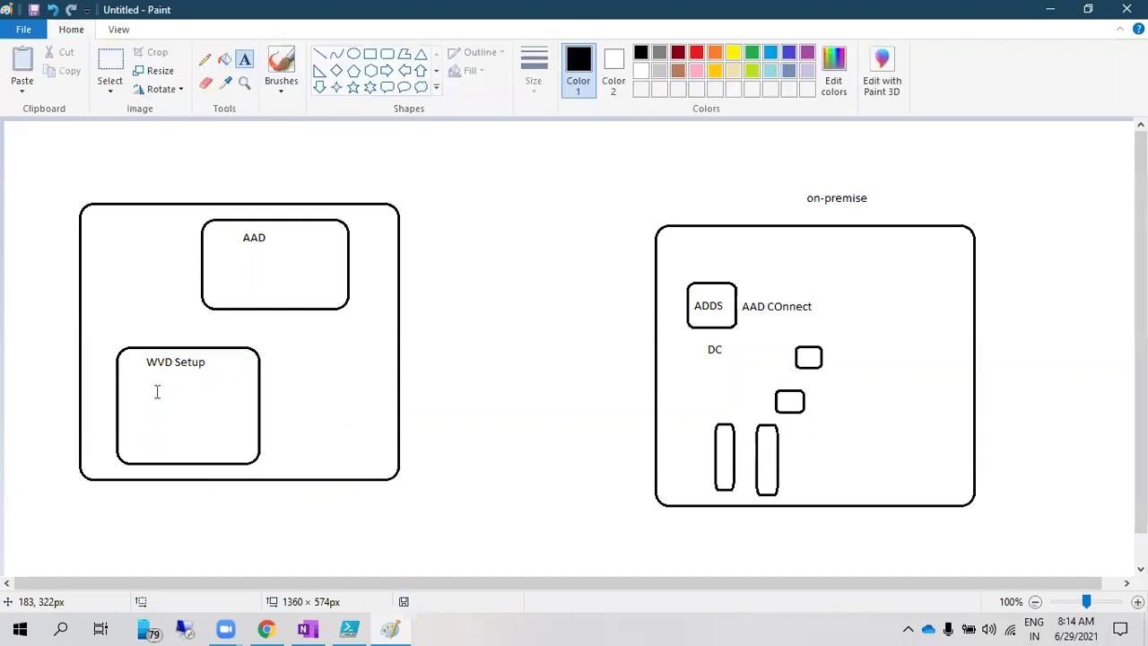
pyautogui.hotkey('ctrl', 'z')
pyautogui.click(115, 311)
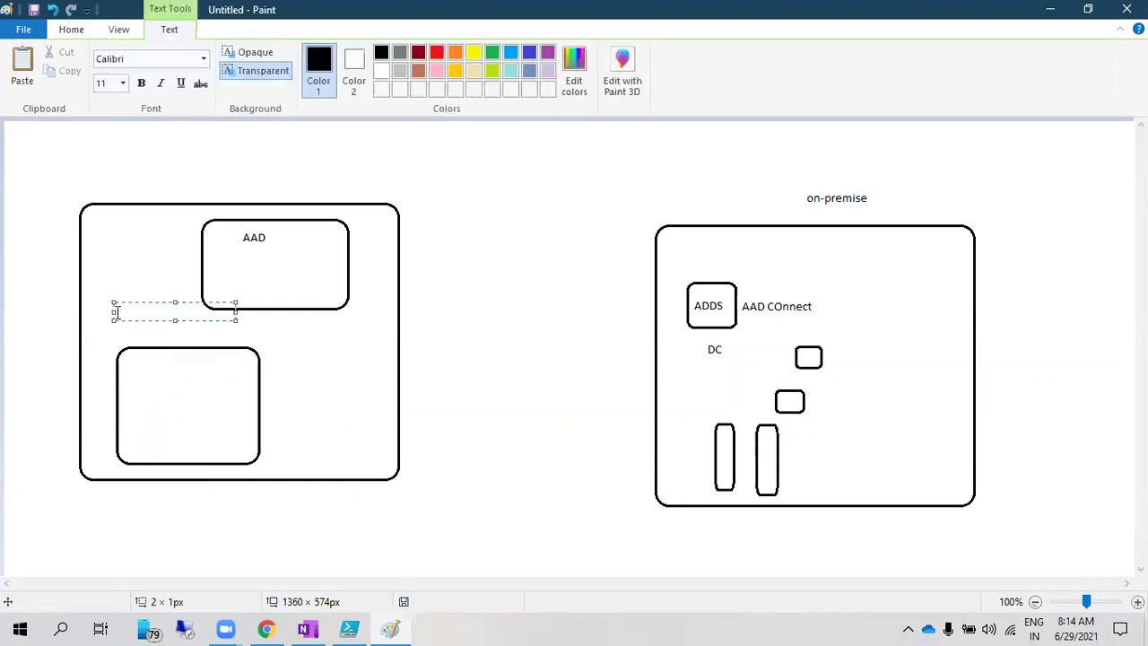
pyautogui.click(185, 187)
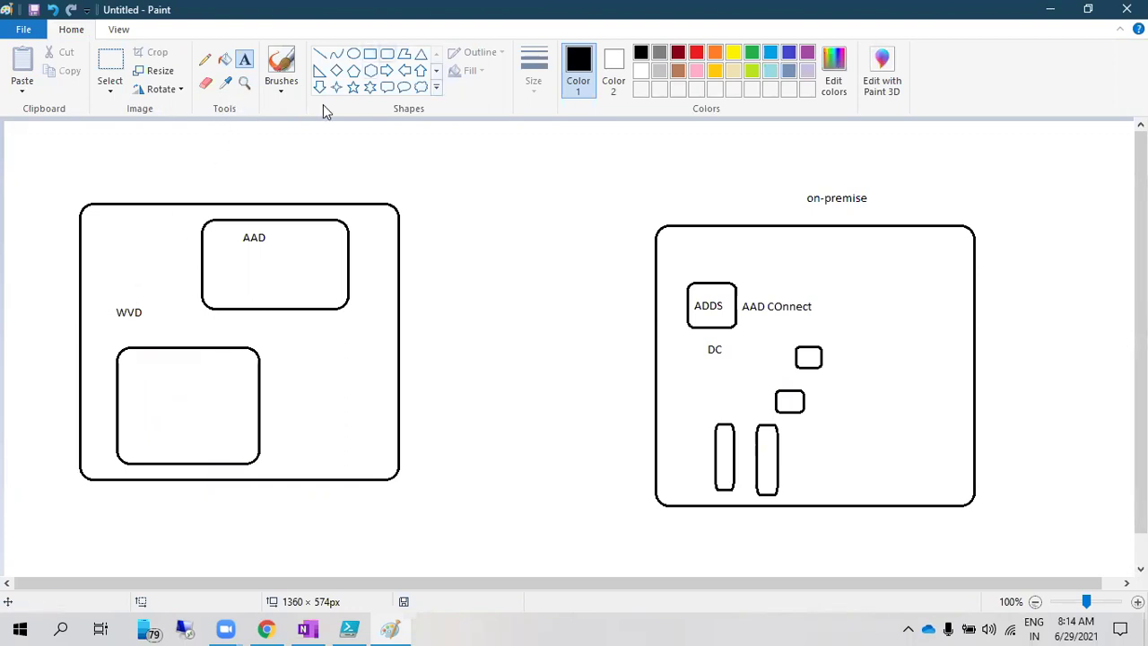
pyautogui.click(387, 54)
pyautogui.moveTo(94, 295)
pyautogui.mouseDown()
pyautogui.moveTo(102, 313)
pyautogui.moveTo(160, 331)
pyautogui.mouseUp()
pyautogui.click(170, 264)
# - Draw a line from WVD into the lower box, plus an inner box with two small squares
pyautogui.click(204, 60)
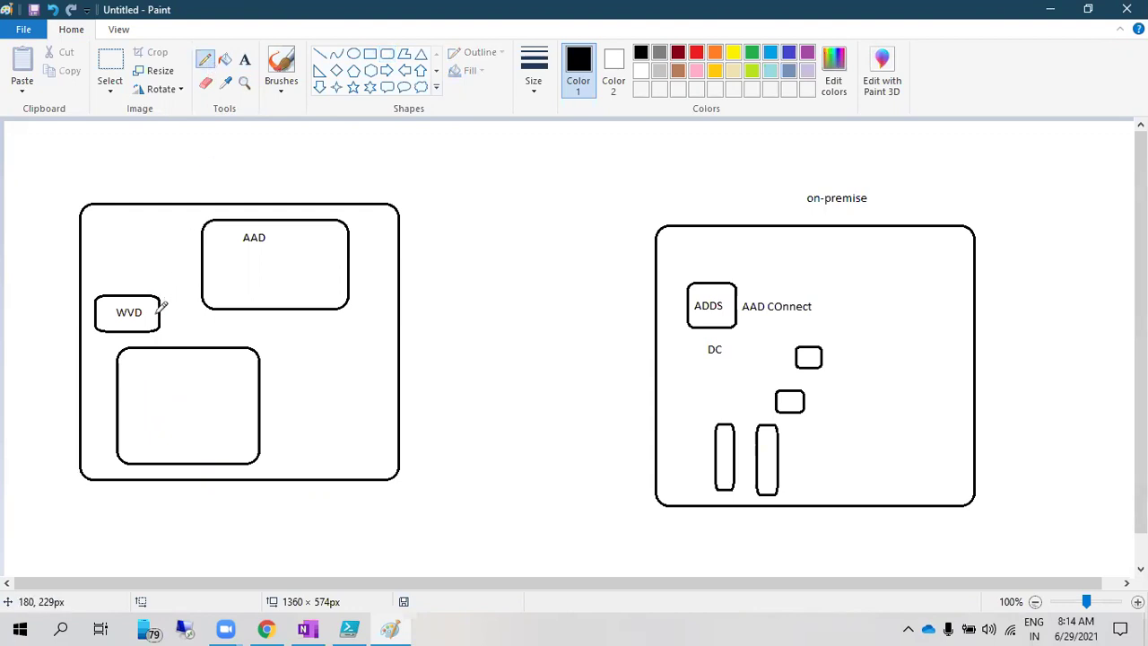
pyautogui.moveTo(161, 313)
pyautogui.mouseDown()
pyautogui.moveTo(180, 316)
pyautogui.moveTo(182, 334)
pyautogui.moveTo(151, 364)
pyautogui.moveTo(148, 403)
pyautogui.mouseUp()
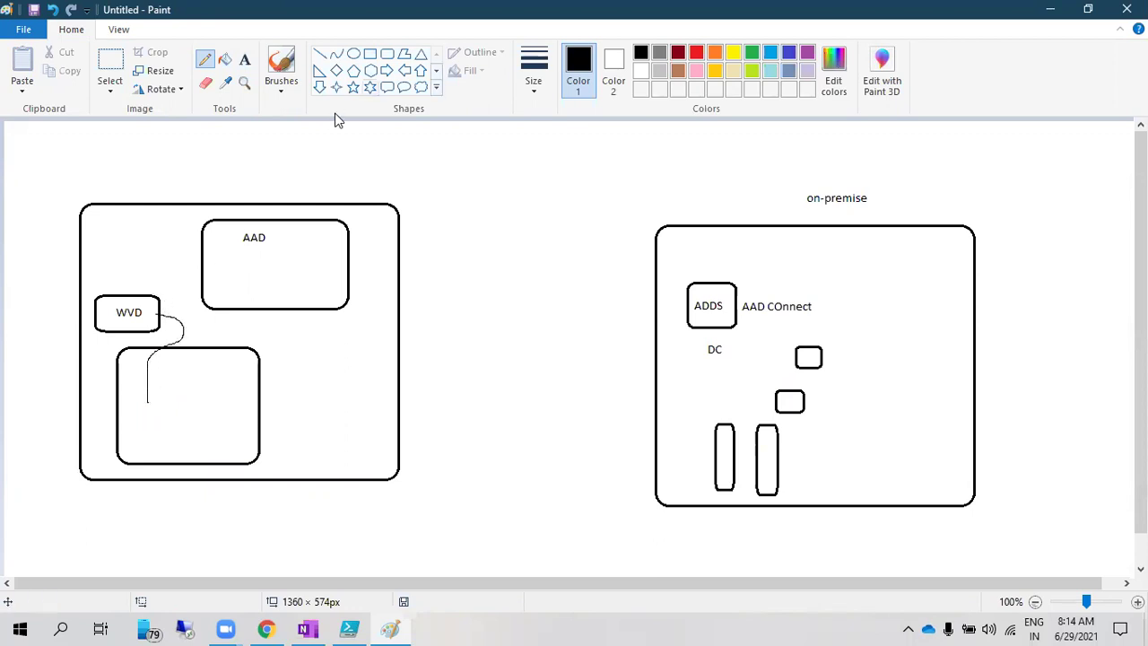
pyautogui.click(387, 53)
pyautogui.moveTo(131, 365)
pyautogui.mouseDown()
pyautogui.moveTo(142, 418)
pyautogui.moveTo(200, 443)
pyautogui.mouseUp()
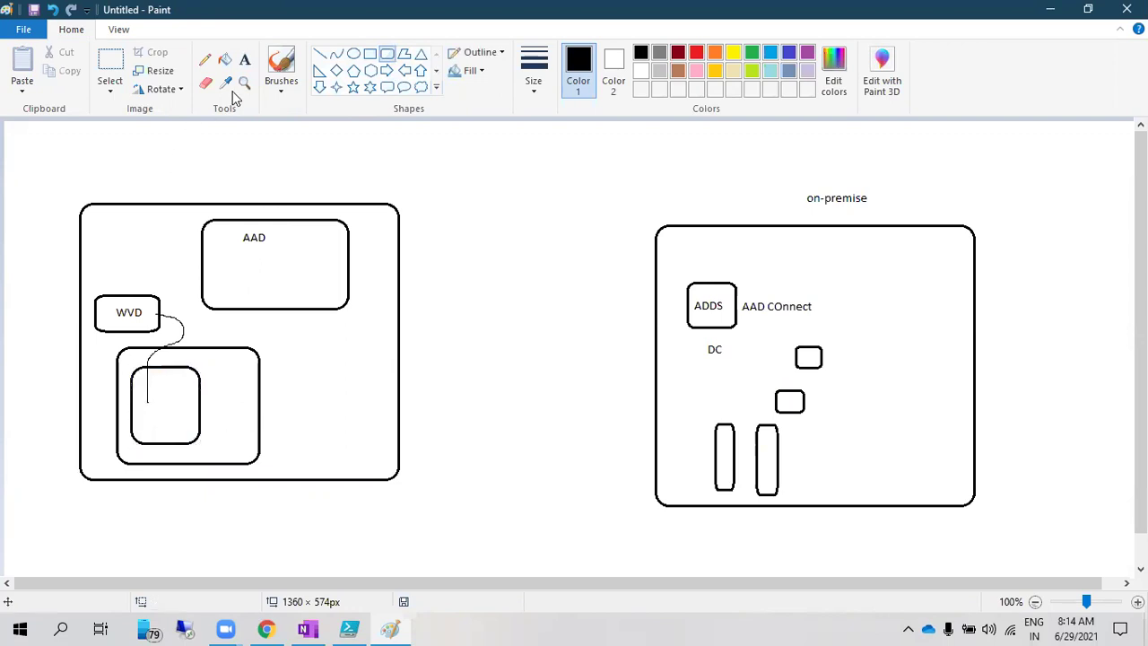
pyautogui.click(244, 60)
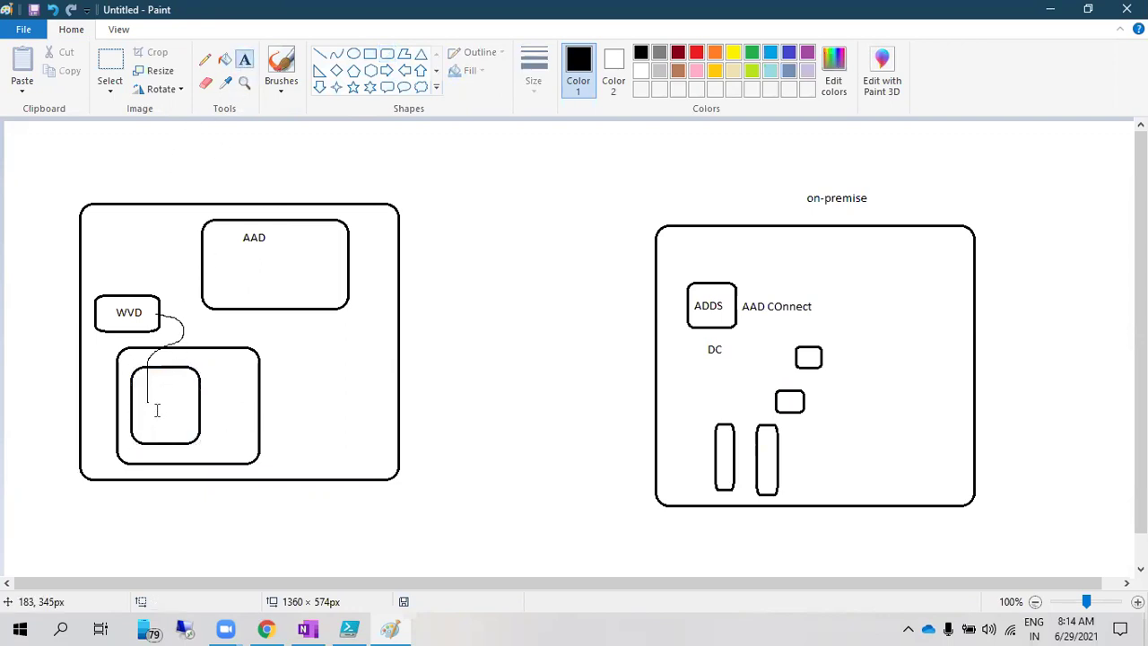
pyautogui.click(387, 54)
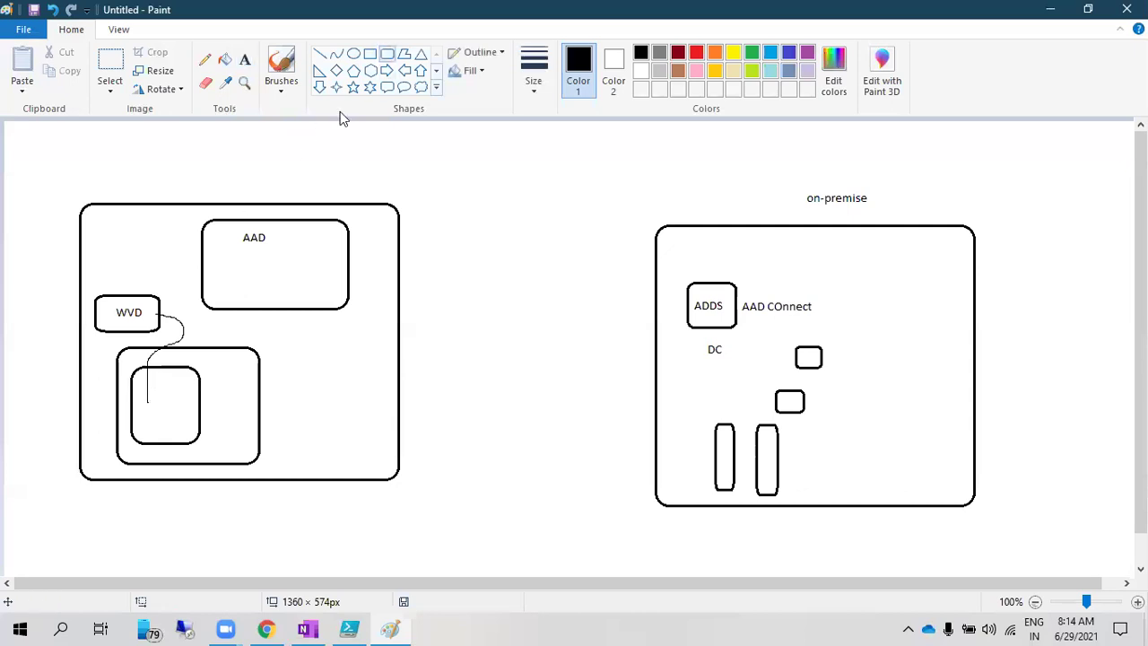
pyautogui.moveTo(153, 379)
pyautogui.mouseDown()
pyautogui.moveTo(184, 392)
pyautogui.moveTo(179, 431)
pyautogui.mouseUp()
pyautogui.click(179, 417)
pyautogui.click(236, 402)
pyautogui.click(204, 59)
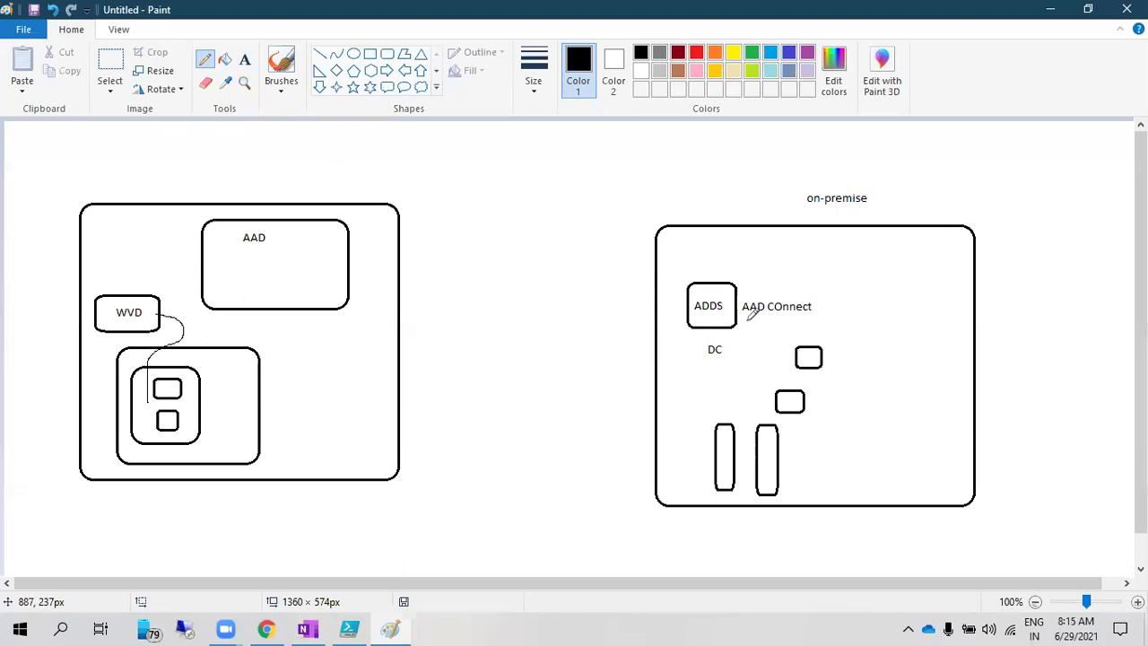
# - Undo a stray long box and draw freehand lines from the inner box and square to ADDS
pyautogui.click(386, 53)
pyautogui.moveTo(254, 377); pyautogui.dragTo(682, 355)
pyautogui.hotkey('ctrl', 'z')
pyautogui.click(205, 59)
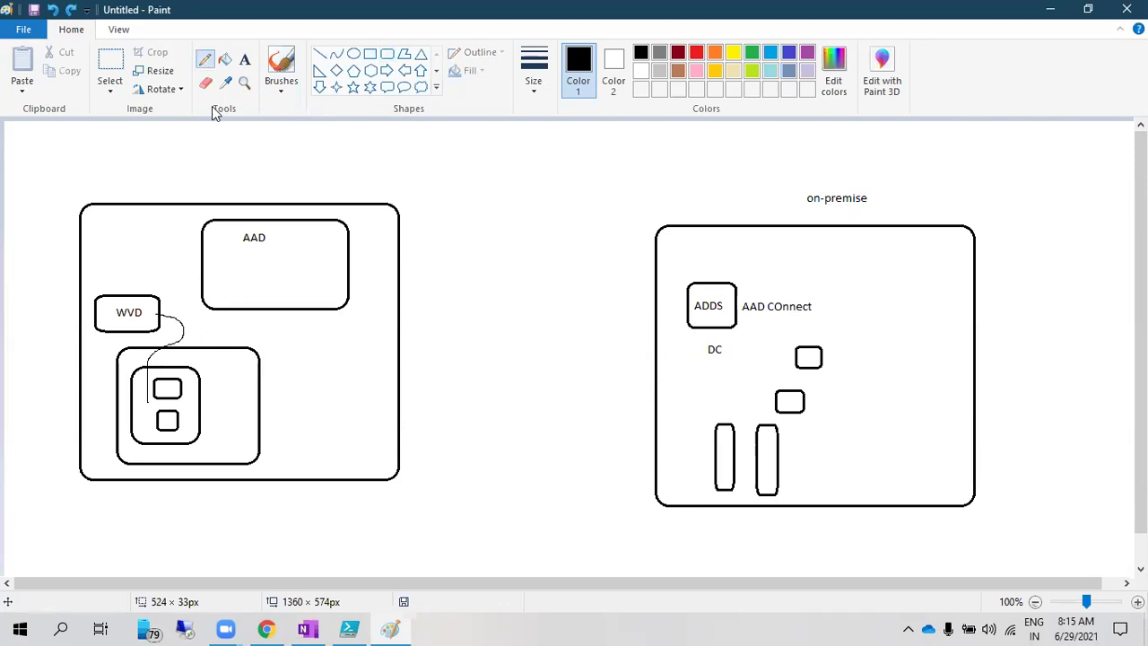
pyautogui.moveTo(257, 380); pyautogui.dragTo(696, 311)
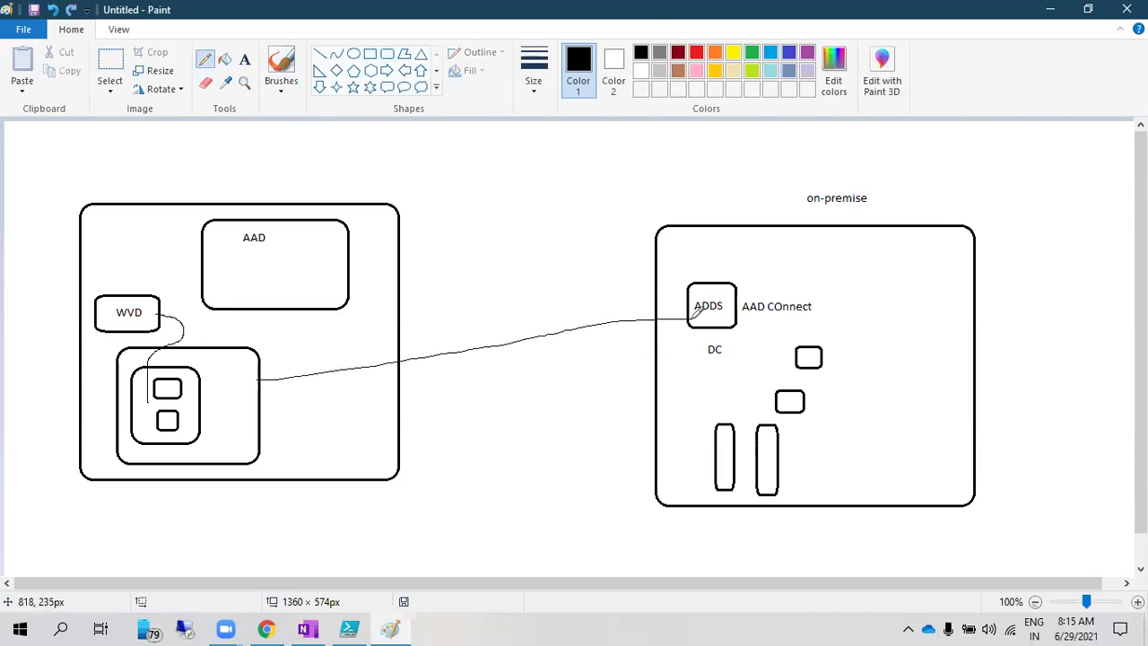
pyautogui.moveTo(259, 375)
pyautogui.mouseDown()
pyautogui.moveTo(428, 325)
pyautogui.moveTo(673, 305)
pyautogui.mouseUp()
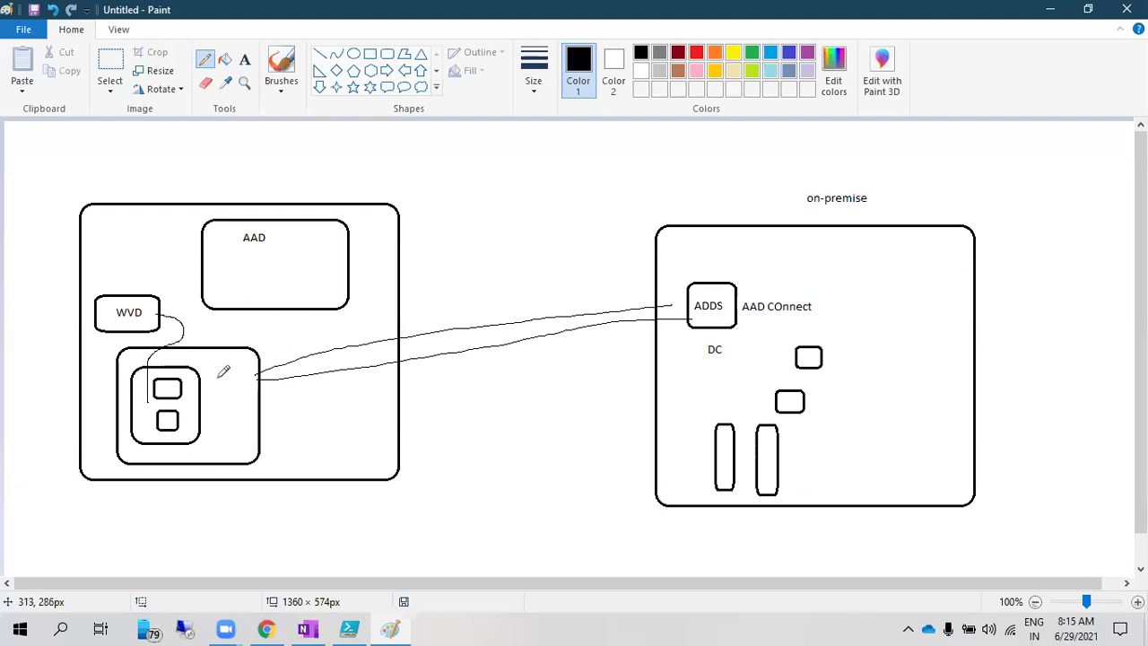
pyautogui.moveTo(189, 384); pyautogui.dragTo(721, 303)
pyautogui.moveTo(654, 157); pyautogui.dragTo(682, 179)
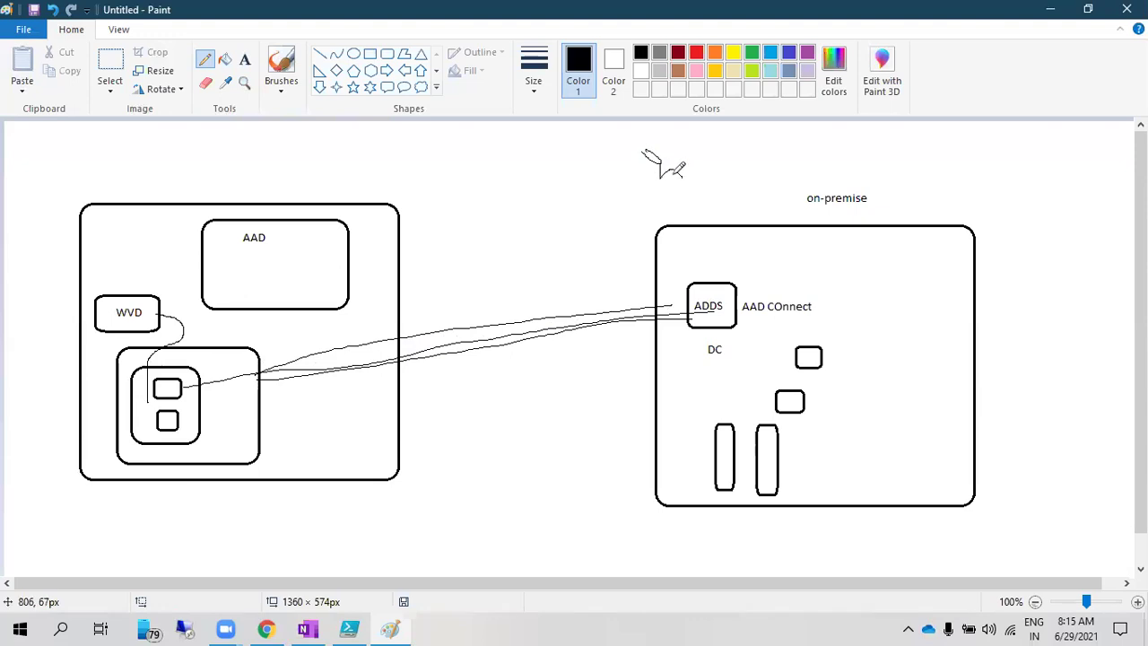
pyautogui.click(244, 60)
pyautogui.click(331, 141)
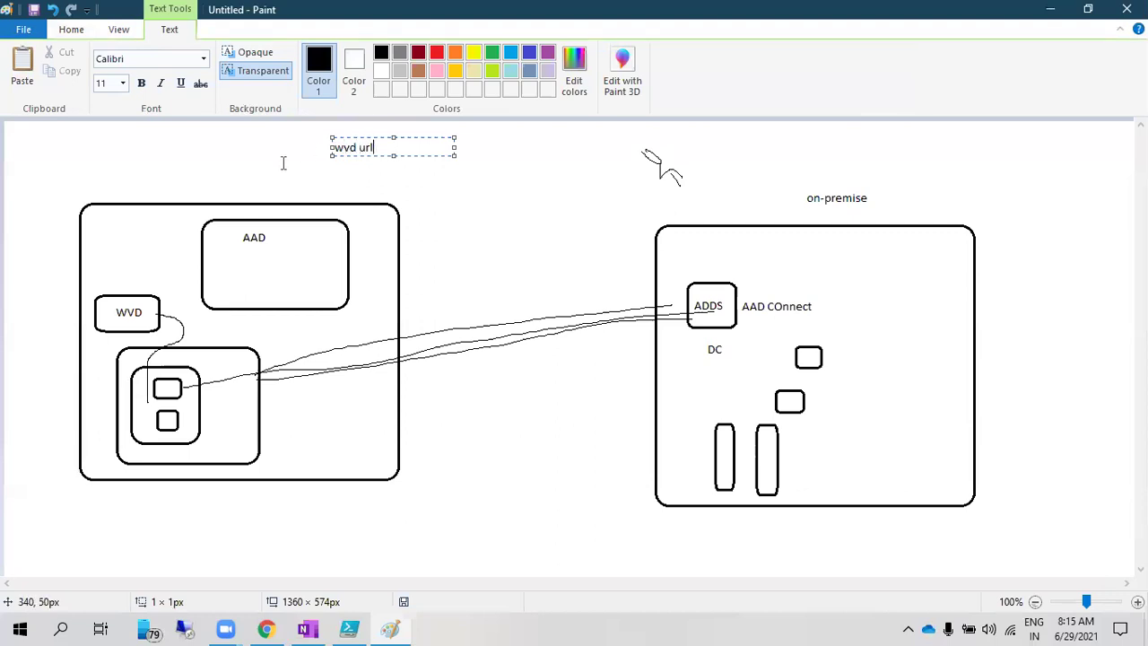
# - Add 'wvd url' and 'browser' labels, fix the spelling, and circle them as a callout
pyautogui.click(271, 148)
pyautogui.click(422, 140)
pyautogui.moveTo(420, 145); pyautogui.dragTo(425, 144)
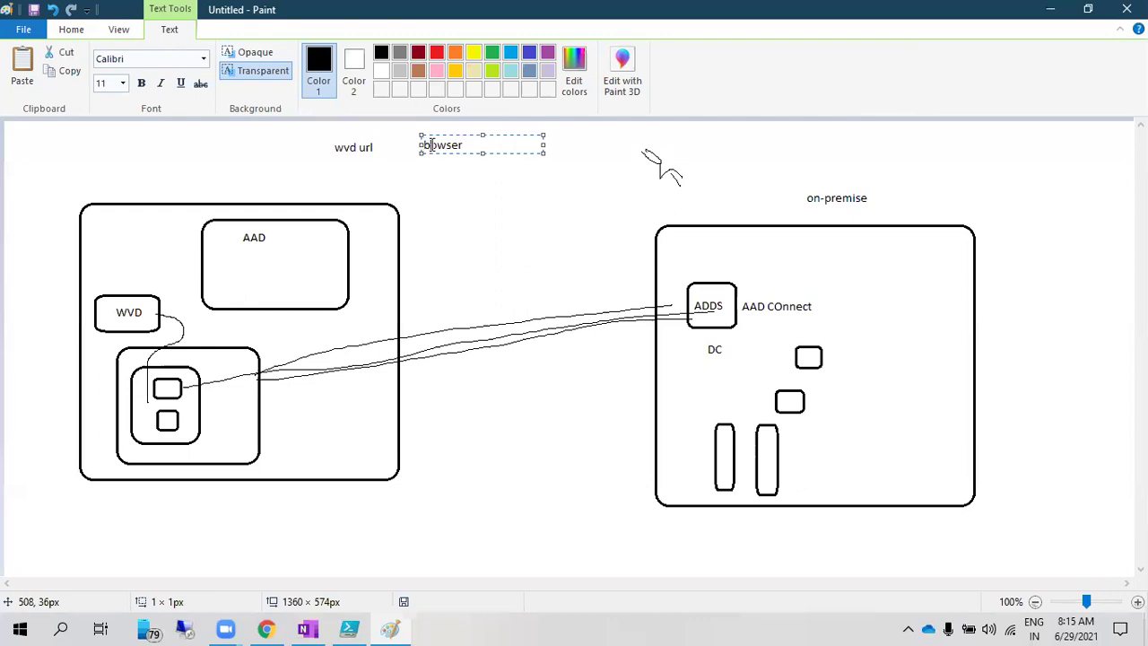
pyautogui.write('r')
pyautogui.click(400, 137)
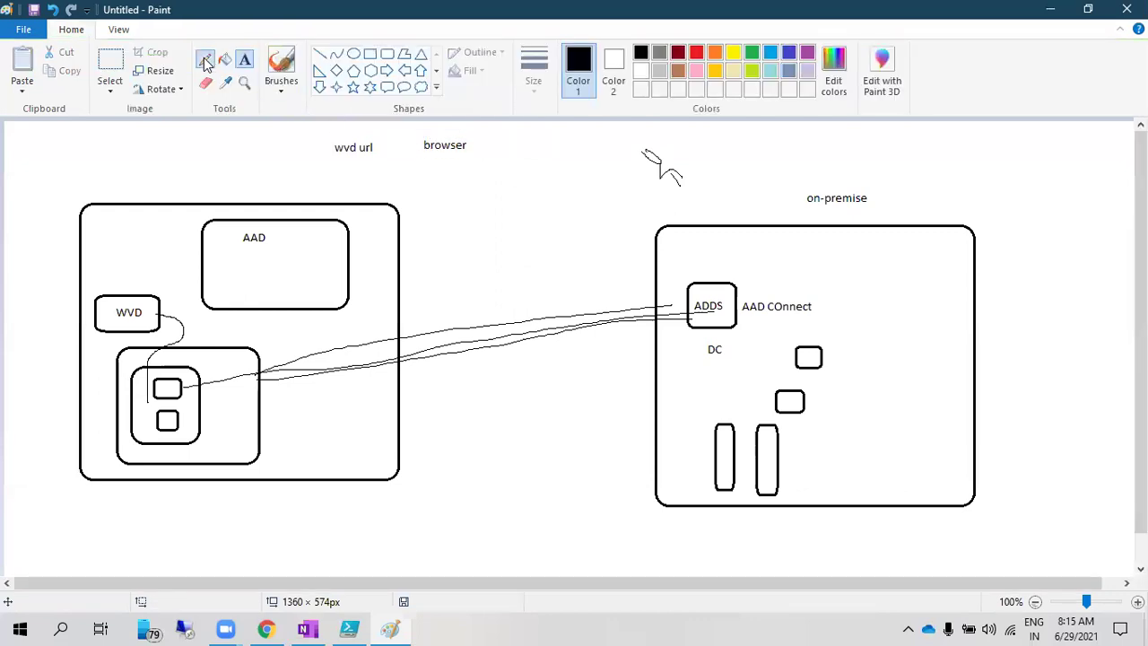
pyautogui.moveTo(333, 119)
pyautogui.mouseDown()
pyautogui.moveTo(327, 143)
pyautogui.moveTo(420, 161)
pyautogui.moveTo(492, 141)
pyautogui.moveTo(326, 126)
pyautogui.mouseUp()
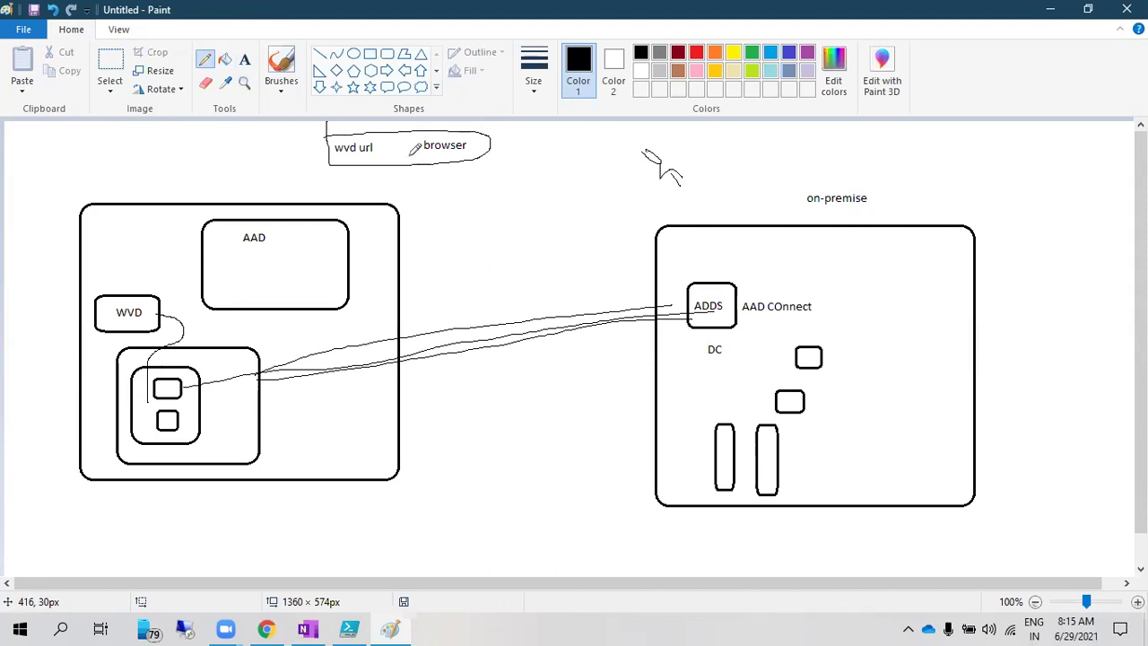
pyautogui.moveTo(460, 150)
pyautogui.mouseDown()
pyautogui.moveTo(474, 181)
pyautogui.moveTo(352, 189)
pyautogui.moveTo(287, 240)
pyautogui.mouseUp()
# - Write the two-line note 'aad authenticate autherize' below the browser callout
pyautogui.click(244, 60)
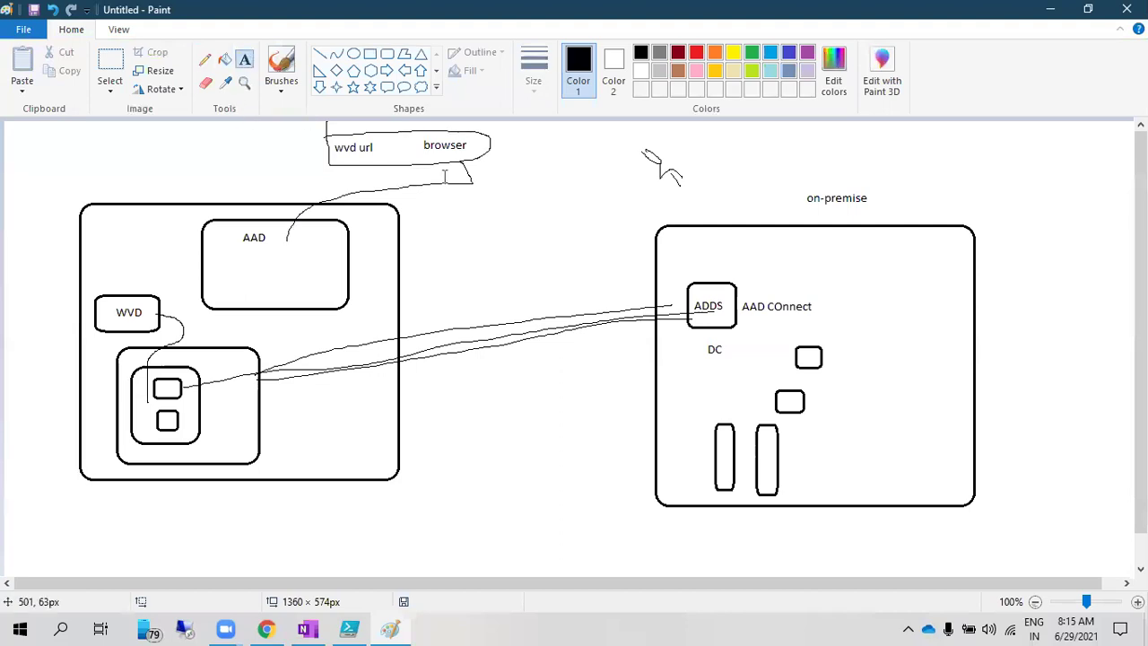
pyautogui.click(492, 178)
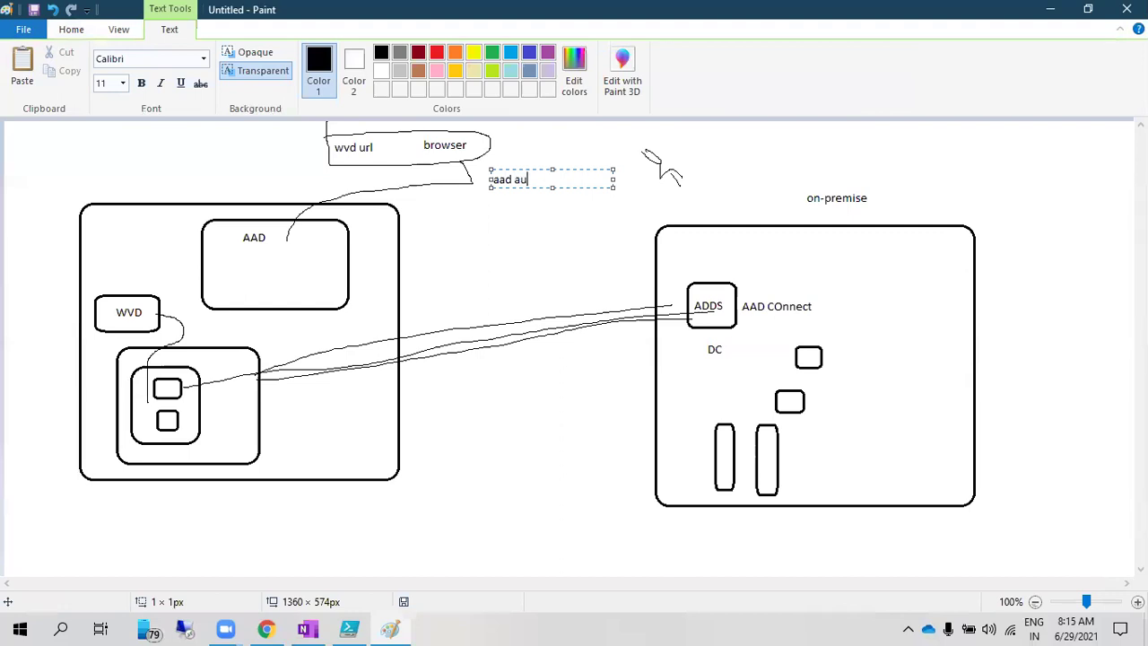
pyautogui.write('aad authenticate')
pyautogui.press('Return')
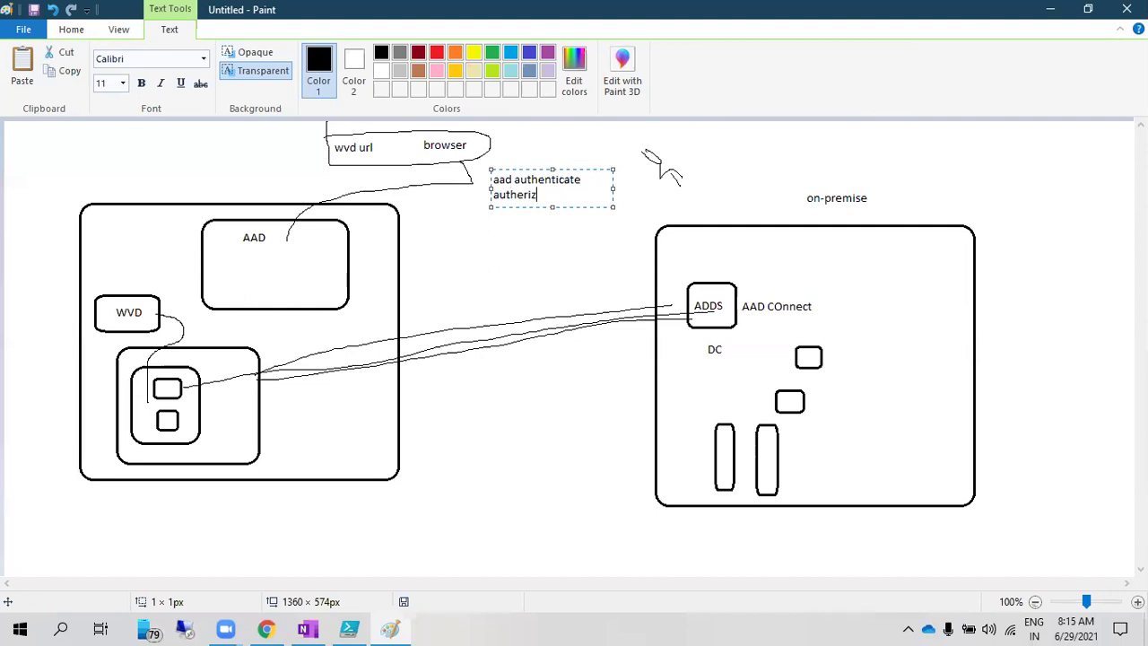
pyautogui.click(493, 210)
pyautogui.click(205, 60)
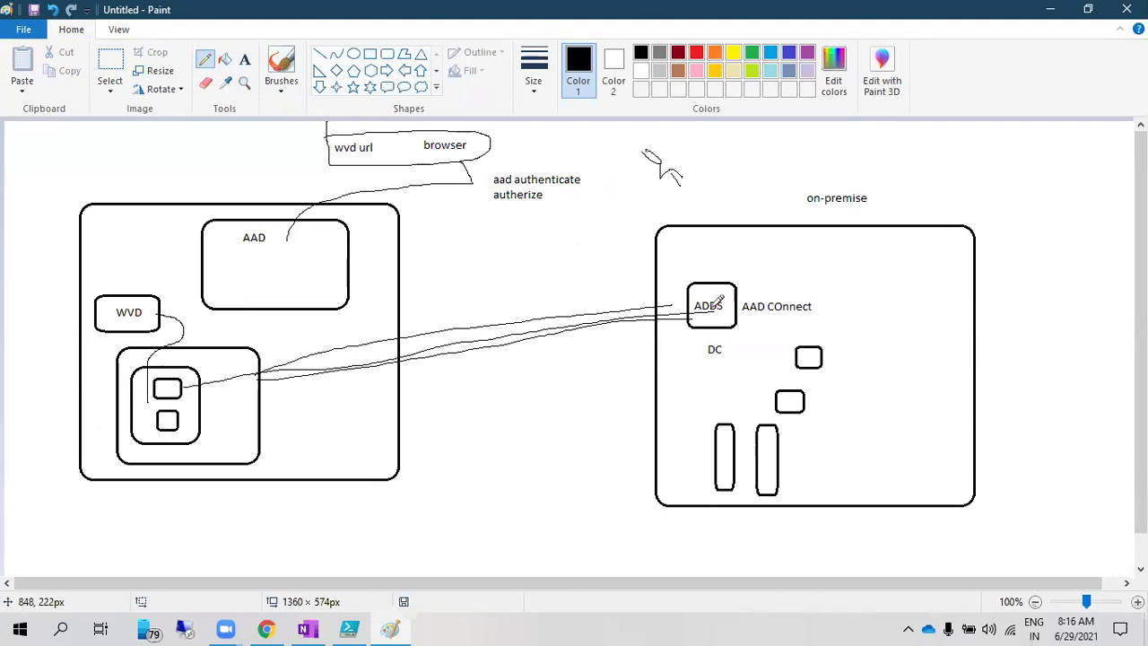
pyautogui.click(272, 277)
# - Draw pencil lines AAD–WVD–host box, and a small shape under the browser wired to ADDS
pyautogui.moveTo(251, 262)
pyautogui.mouseDown()
pyautogui.moveTo(176, 263)
pyautogui.moveTo(119, 286)
pyautogui.mouseUp()
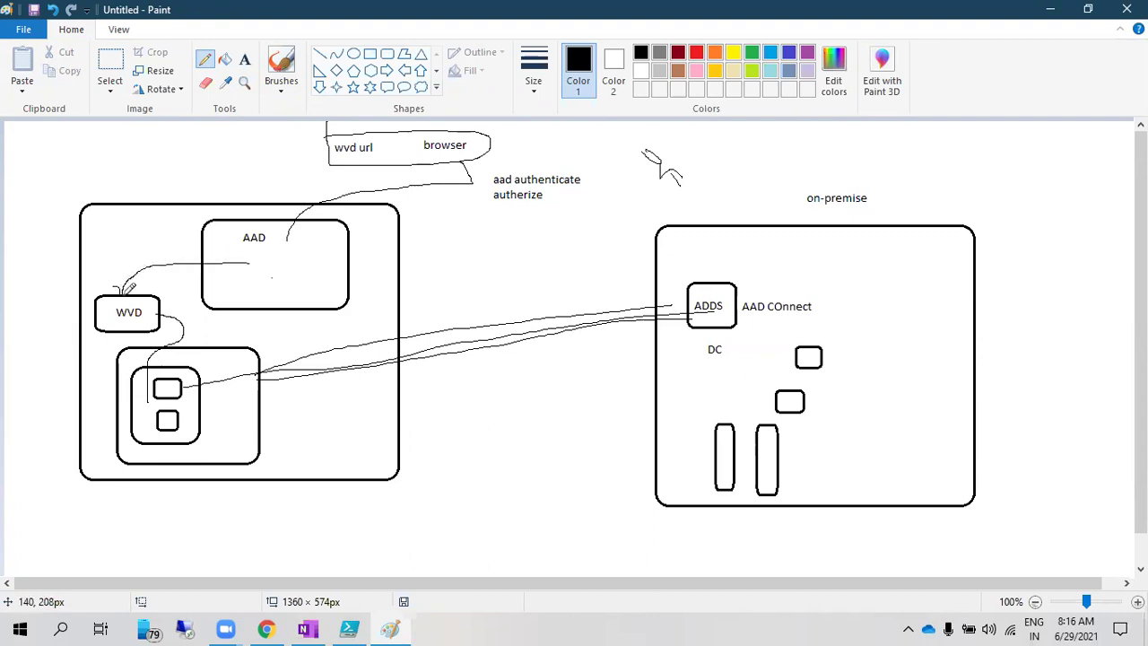
pyautogui.moveTo(120, 289)
pyautogui.mouseDown()
pyautogui.moveTo(176, 291)
pyautogui.moveTo(207, 343)
pyautogui.moveTo(195, 360)
pyautogui.mouseUp()
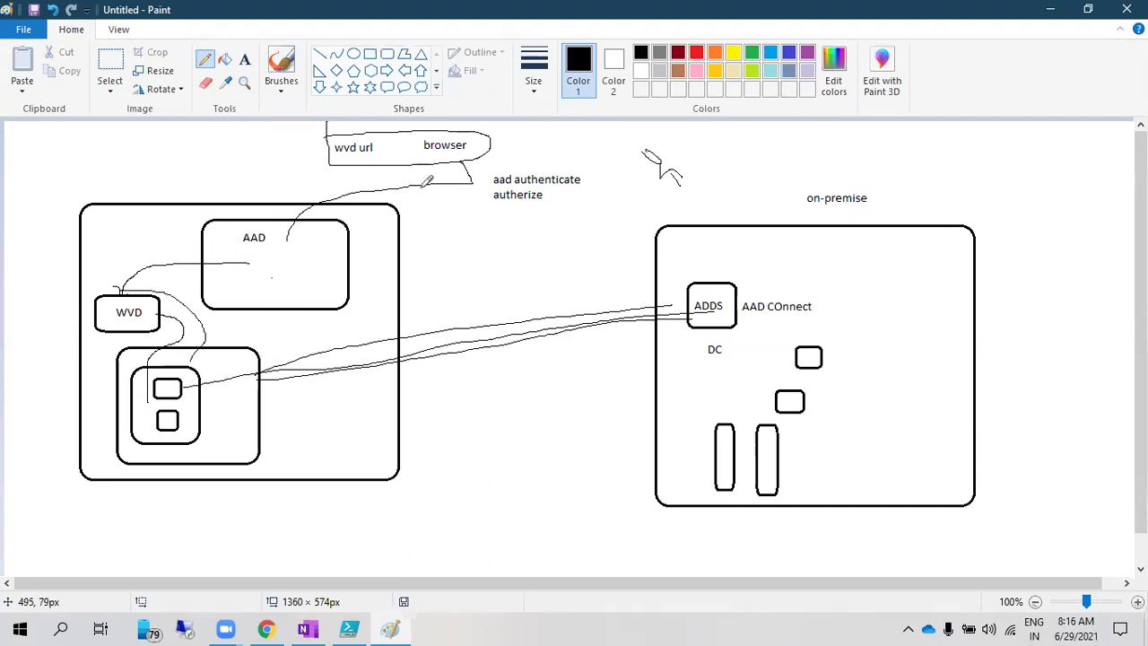
pyautogui.moveTo(429, 188)
pyautogui.mouseDown()
pyautogui.moveTo(439, 213)
pyautogui.moveTo(477, 208)
pyautogui.moveTo(491, 235)
pyautogui.moveTo(449, 255)
pyautogui.moveTo(416, 230)
pyautogui.moveTo(444, 225)
pyautogui.mouseUp()
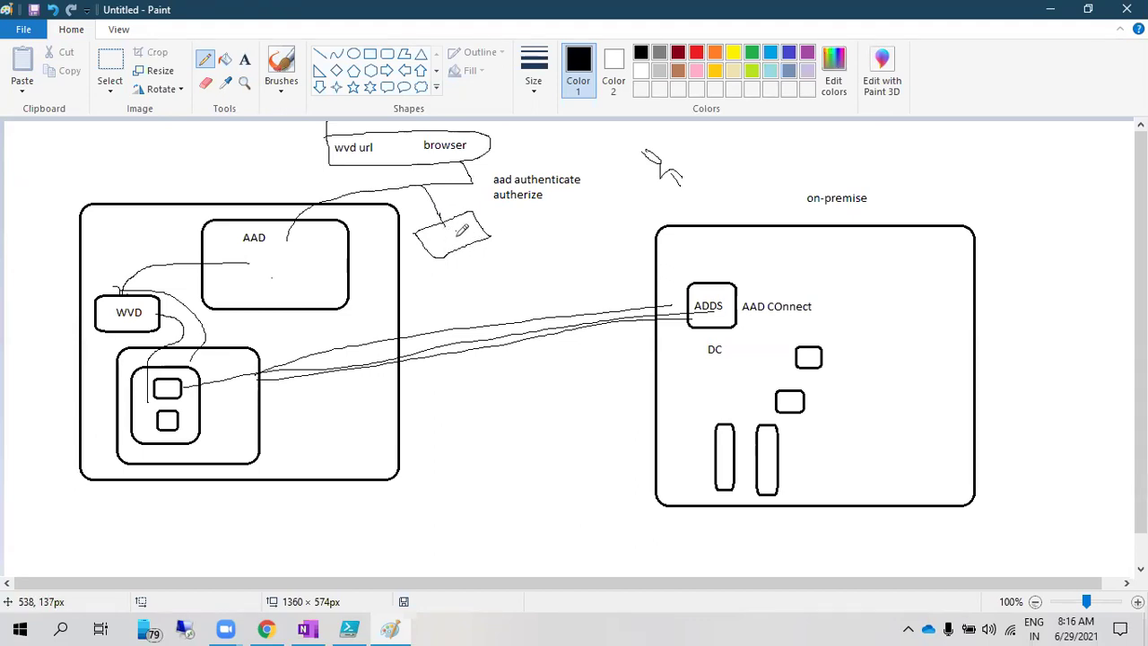
pyautogui.moveTo(481, 232); pyautogui.dragTo(696, 285)
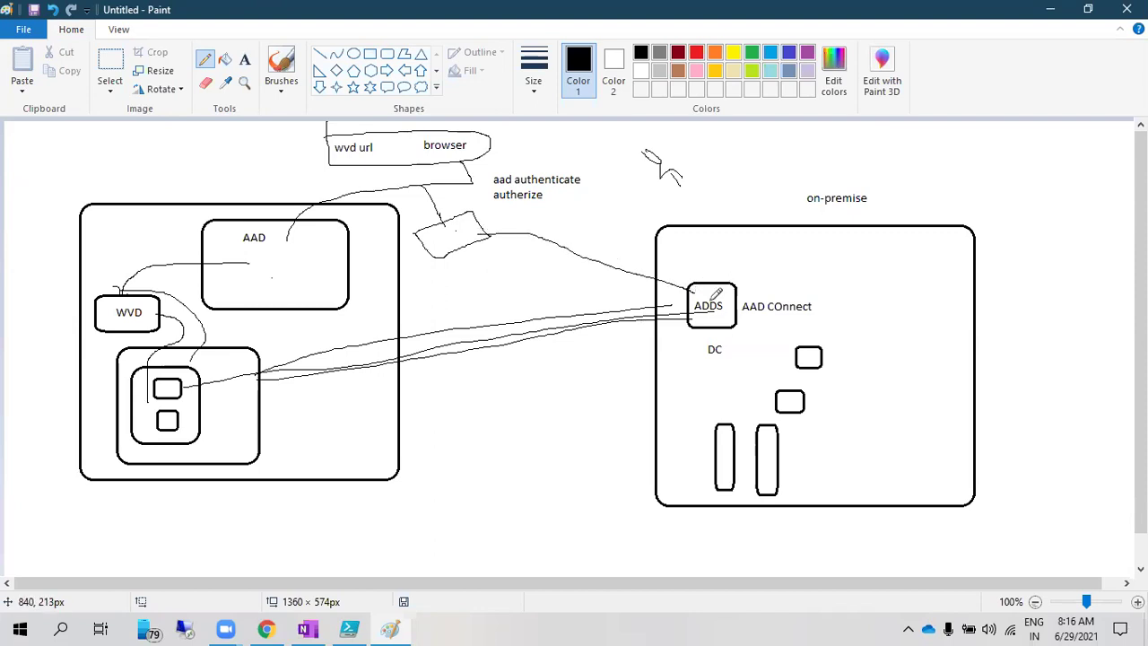
pyautogui.moveTo(435, 231)
pyautogui.mouseDown()
pyautogui.moveTo(460, 226)
pyautogui.moveTo(437, 228)
pyautogui.moveTo(452, 235)
pyautogui.mouseUp()
pyautogui.moveTo(717, 298); pyautogui.dragTo(741, 281)
pyautogui.moveTo(441, 222)
pyautogui.mouseDown()
pyautogui.moveTo(446, 237)
pyautogui.moveTo(460, 229)
pyautogui.moveTo(461, 209)
pyautogui.mouseUp()
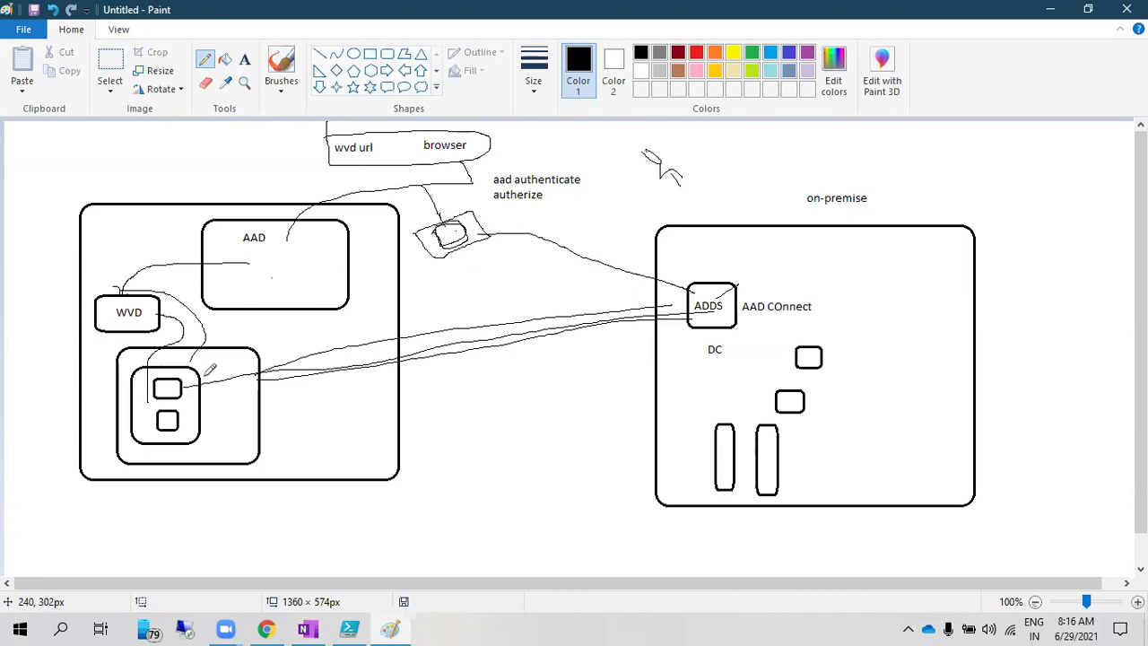
pyautogui.moveTo(182, 382)
pyautogui.mouseDown()
pyautogui.moveTo(179, 403)
pyautogui.moveTo(309, 359)
pyautogui.moveTo(443, 256)
pyautogui.mouseUp()
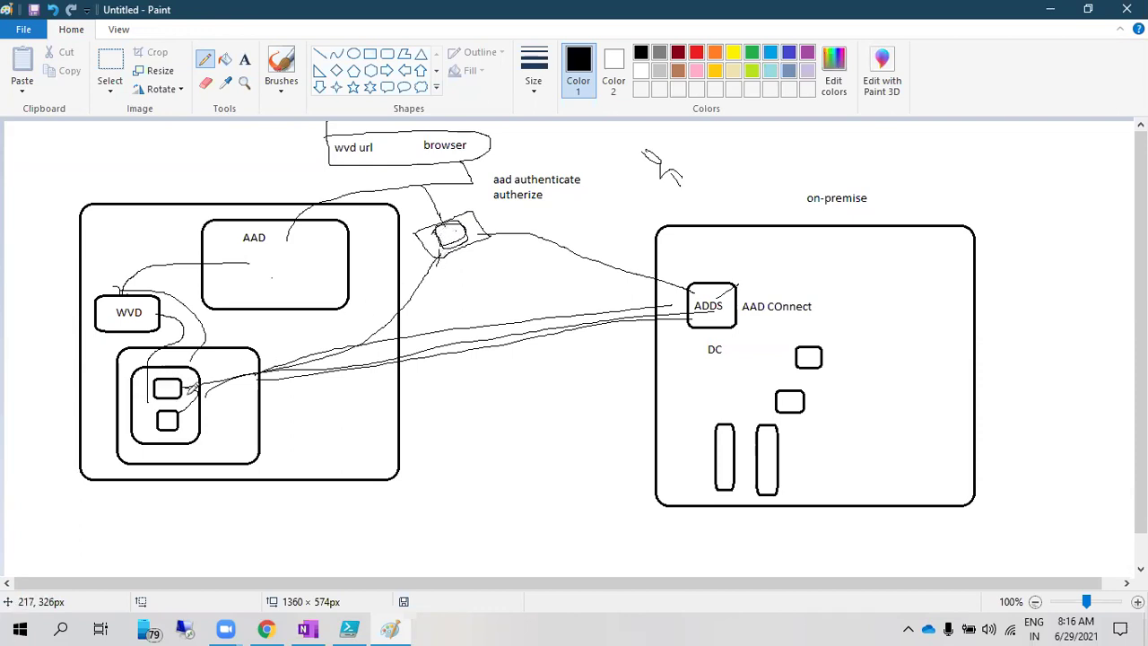
pyautogui.moveTo(164, 389)
pyautogui.mouseDown()
pyautogui.moveTo(274, 364)
pyautogui.moveTo(432, 354)
pyautogui.moveTo(599, 299)
pyautogui.moveTo(690, 291)
pyautogui.mouseUp()
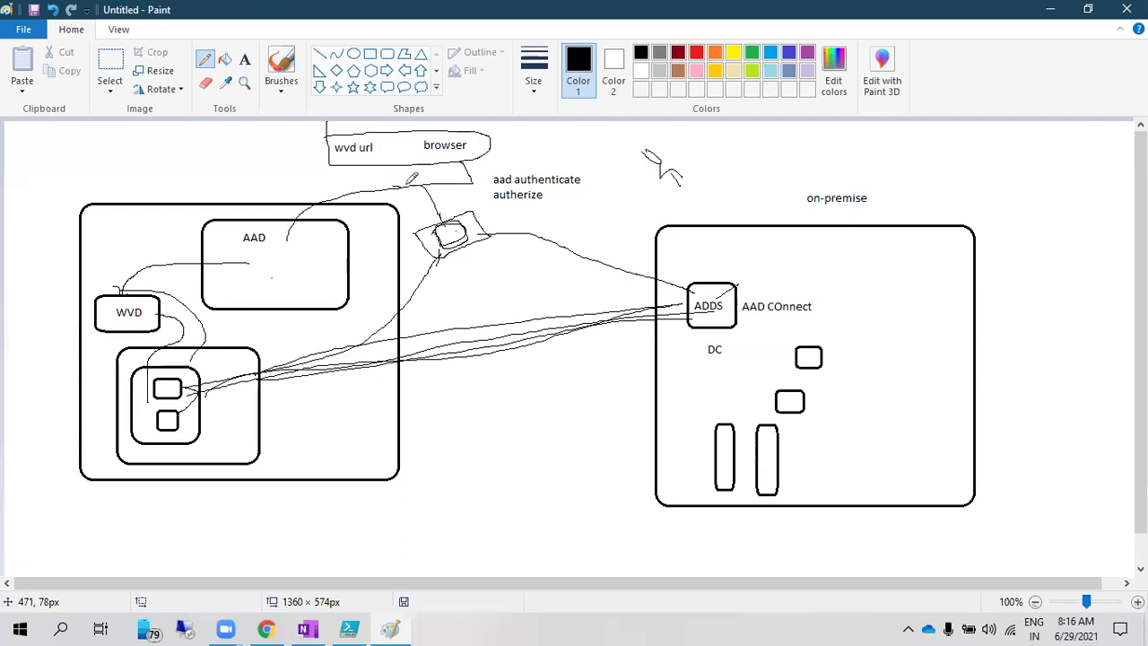
# - Add connector strokes near AAD Connect, through wvd url, and from the host box to ADDS
pyautogui.moveTo(467, 220); pyautogui.dragTo(474, 212)
pyautogui.moveTo(747, 266)
pyautogui.mouseDown()
pyautogui.moveTo(753, 283)
pyautogui.moveTo(759, 265)
pyautogui.moveTo(327, 261)
pyautogui.mouseUp()
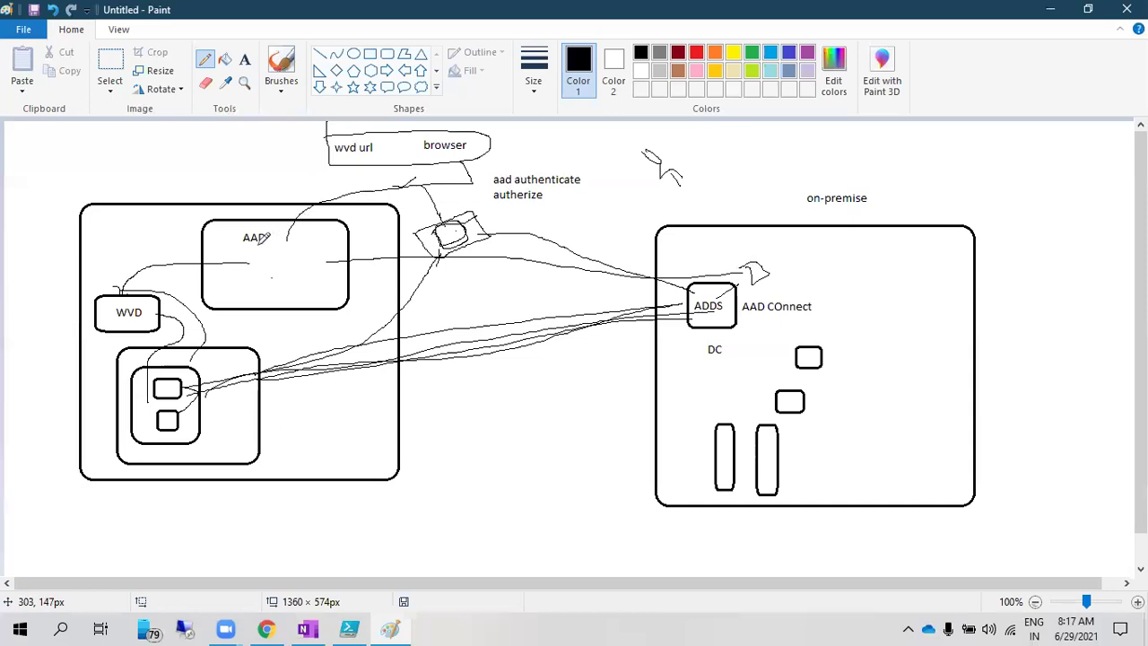
pyautogui.moveTo(387, 144)
pyautogui.mouseDown()
pyautogui.moveTo(320, 139)
pyautogui.moveTo(323, 158)
pyautogui.moveTo(368, 157)
pyautogui.moveTo(384, 142)
pyautogui.moveTo(344, 173)
pyautogui.moveTo(168, 220)
pyautogui.moveTo(154, 288)
pyautogui.mouseUp()
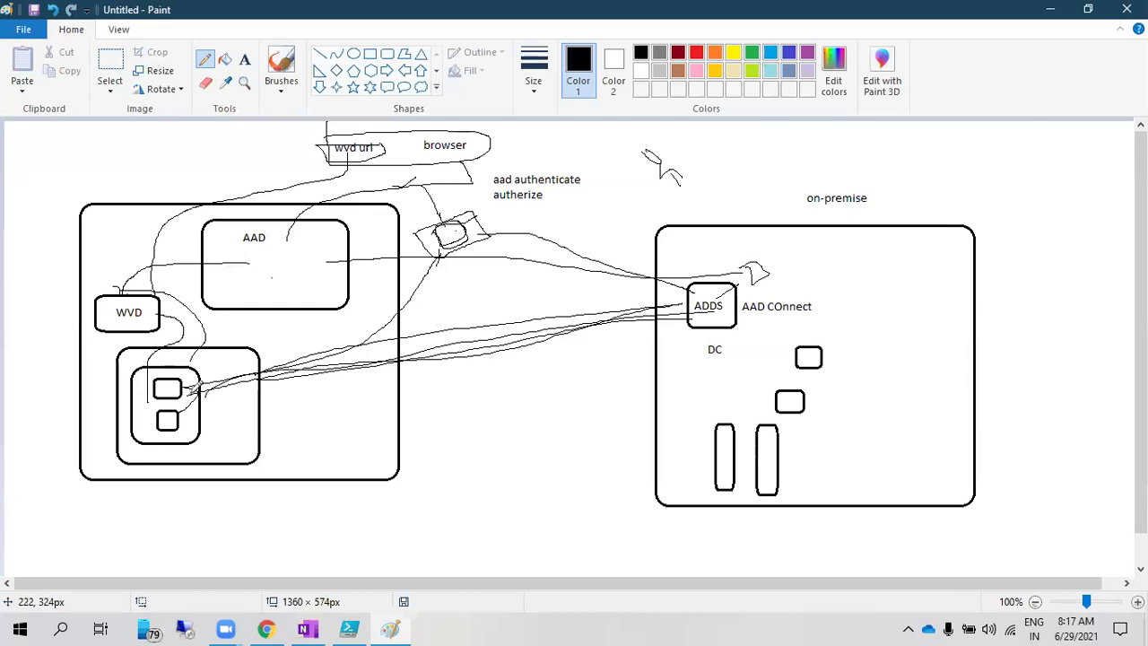
pyautogui.moveTo(181, 395); pyautogui.dragTo(687, 303)
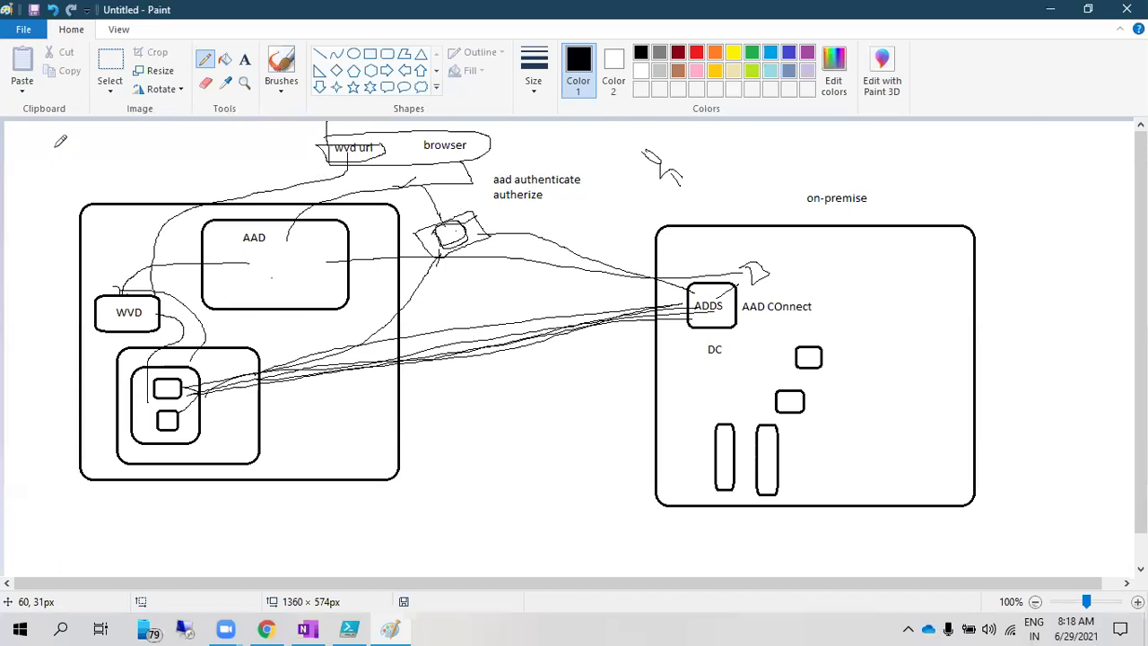
# - Draw an arrow into wvd url, lines down to AAD and WVD, undoing one stroke
pyautogui.moveTo(58, 148)
pyautogui.mouseDown()
pyautogui.moveTo(314, 149)
pyautogui.moveTo(301, 141)
pyautogui.moveTo(313, 148)
pyautogui.moveTo(305, 158)
pyautogui.mouseUp()
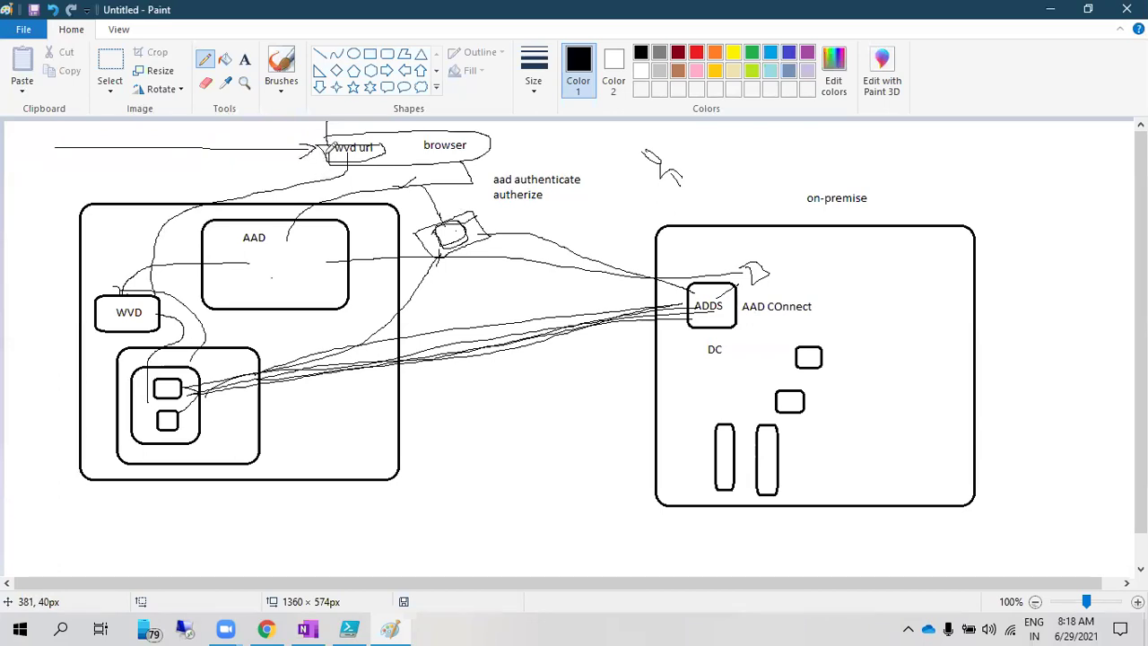
pyautogui.moveTo(258, 184); pyautogui.dragTo(246, 224)
pyautogui.moveTo(271, 180); pyautogui.dragTo(256, 220)
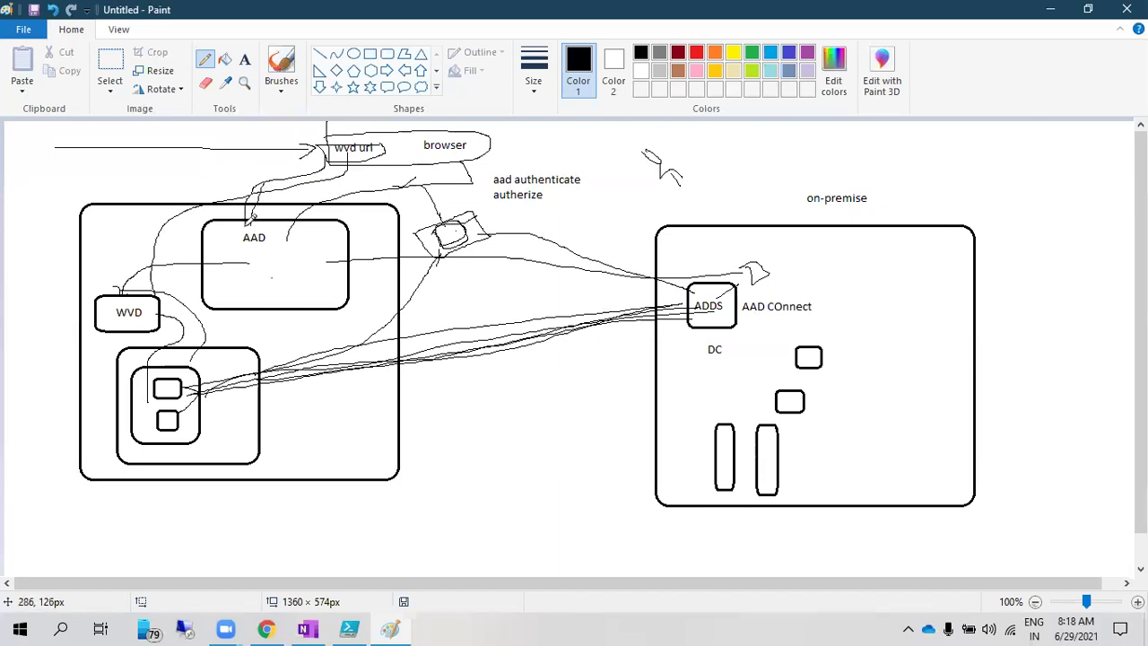
pyautogui.moveTo(243, 230)
pyautogui.mouseDown()
pyautogui.moveTo(276, 236)
pyautogui.moveTo(224, 254)
pyautogui.moveTo(228, 237)
pyautogui.moveTo(259, 234)
pyautogui.moveTo(251, 245)
pyautogui.mouseUp()
pyautogui.hotkey('ctrl', 'z')
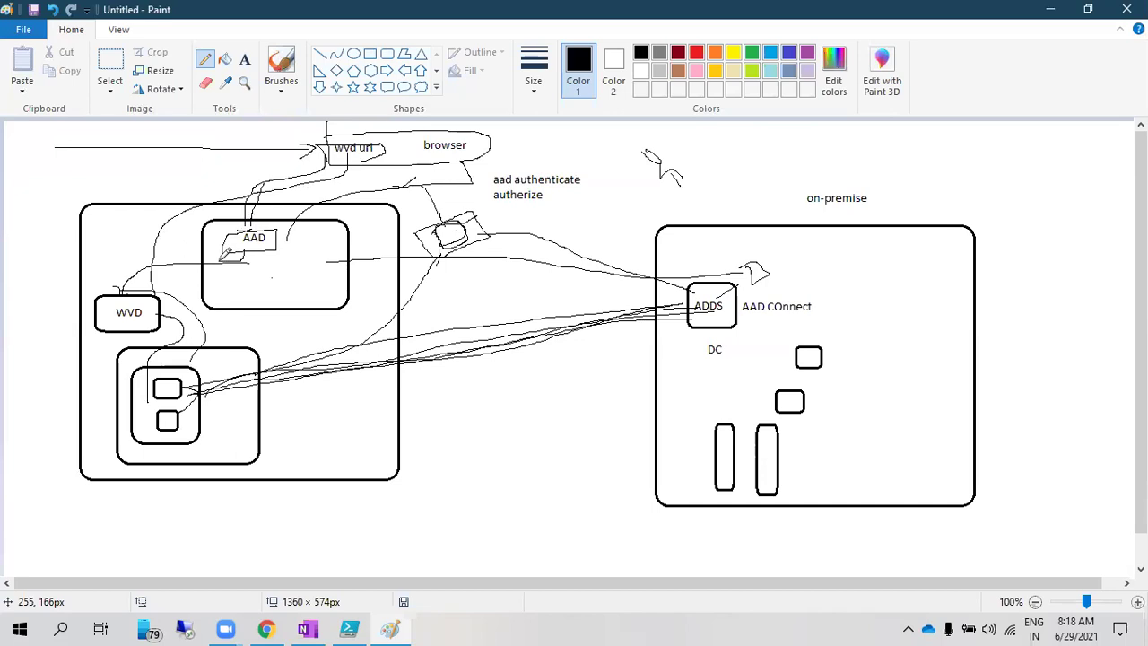
pyautogui.moveTo(134, 266); pyautogui.dragTo(112, 296)
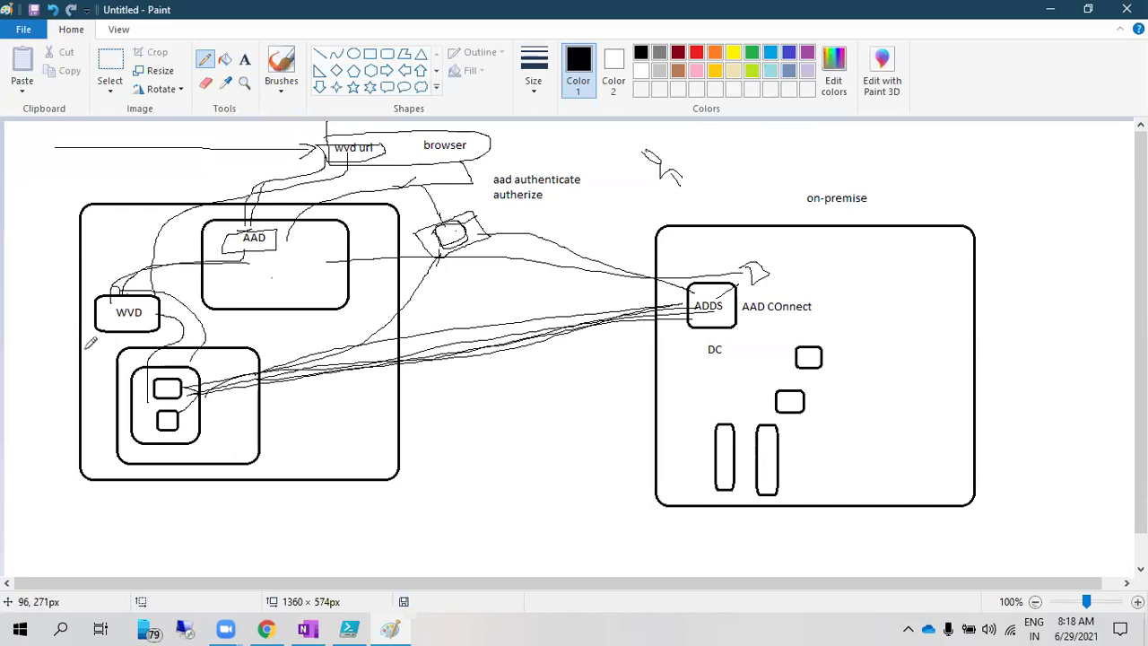
pyautogui.moveTo(80, 354)
pyautogui.mouseDown()
pyautogui.moveTo(165, 337)
pyautogui.moveTo(274, 288)
pyautogui.moveTo(299, 229)
pyautogui.moveTo(279, 184)
pyautogui.moveTo(149, 203)
pyautogui.moveTo(95, 305)
pyautogui.moveTo(92, 356)
pyautogui.mouseUp()
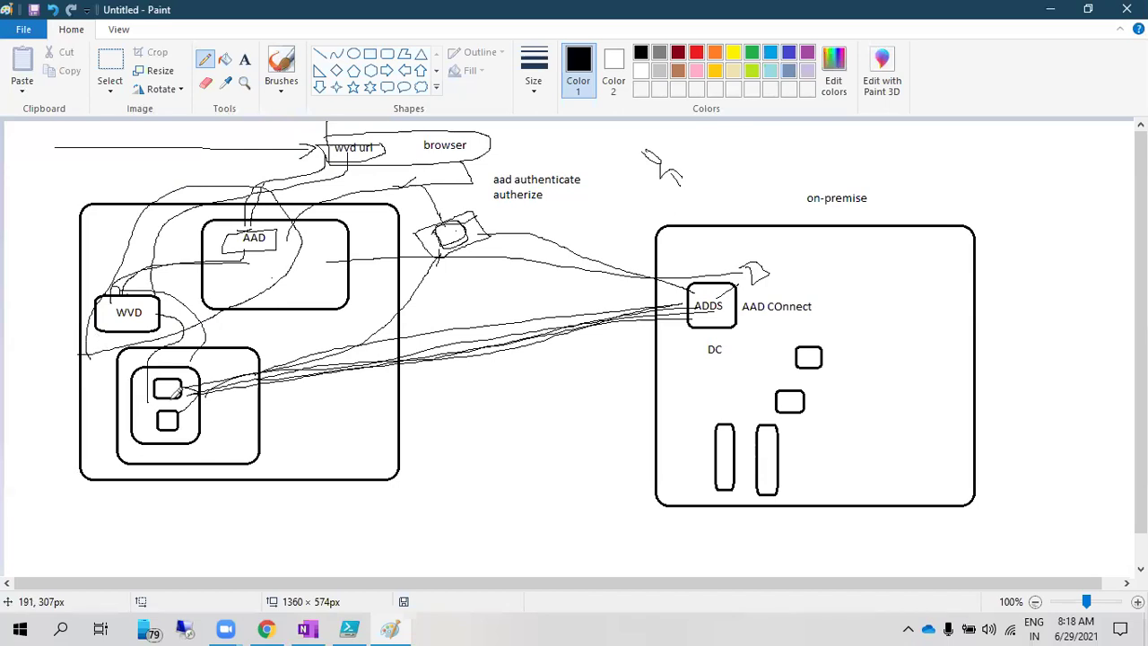
pyautogui.moveTo(204, 392); pyautogui.dragTo(221, 361)
pyautogui.moveTo(104, 287); pyautogui.dragTo(98, 236)
# - Sketch freehand links from the host's small boxes to ADDS, join the two boxes, and curve below
pyautogui.moveTo(112, 300)
pyautogui.mouseDown()
pyautogui.moveTo(134, 243)
pyautogui.moveTo(111, 301)
pyautogui.moveTo(110, 255)
pyautogui.moveTo(112, 294)
pyautogui.moveTo(74, 289)
pyautogui.mouseUp()
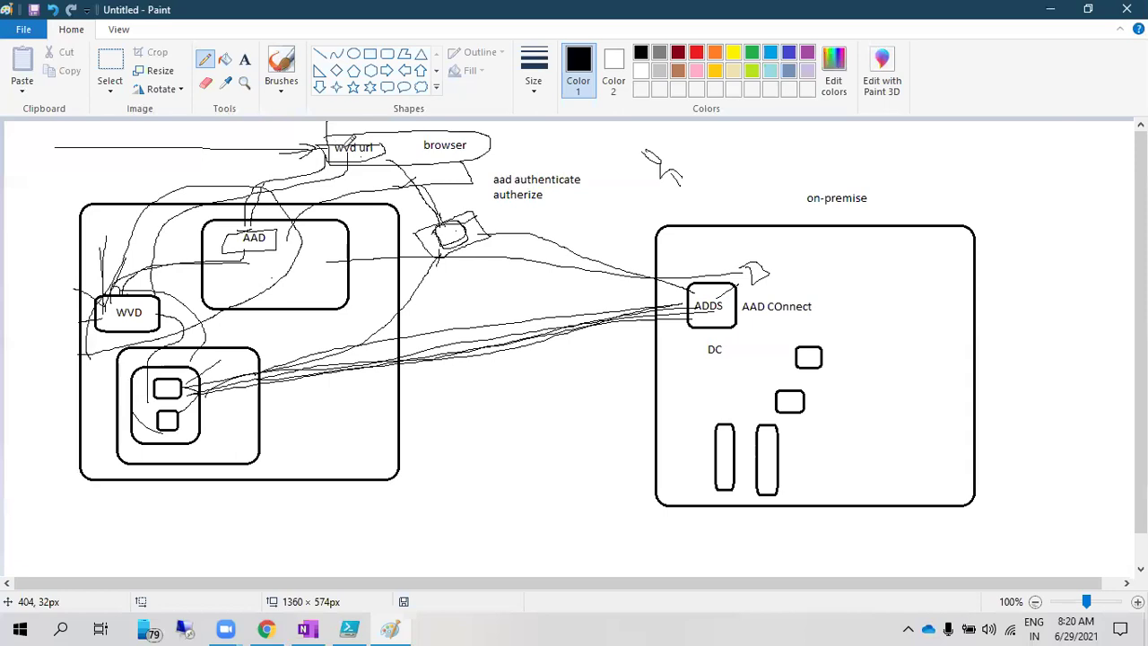
pyautogui.moveTo(218, 459)
pyautogui.mouseDown()
pyautogui.moveTo(236, 498)
pyautogui.moveTo(269, 514)
pyautogui.moveTo(199, 418)
pyautogui.mouseUp()
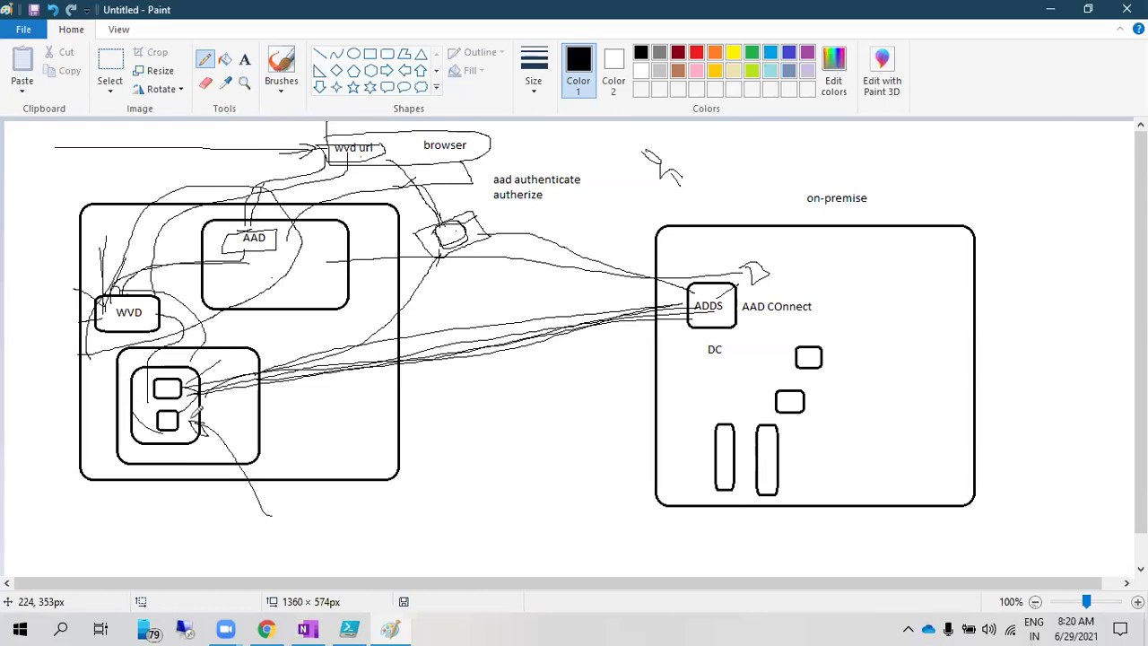
pyautogui.moveTo(163, 423)
pyautogui.mouseDown()
pyautogui.moveTo(261, 380)
pyautogui.moveTo(508, 361)
pyautogui.moveTo(700, 309)
pyautogui.mouseUp()
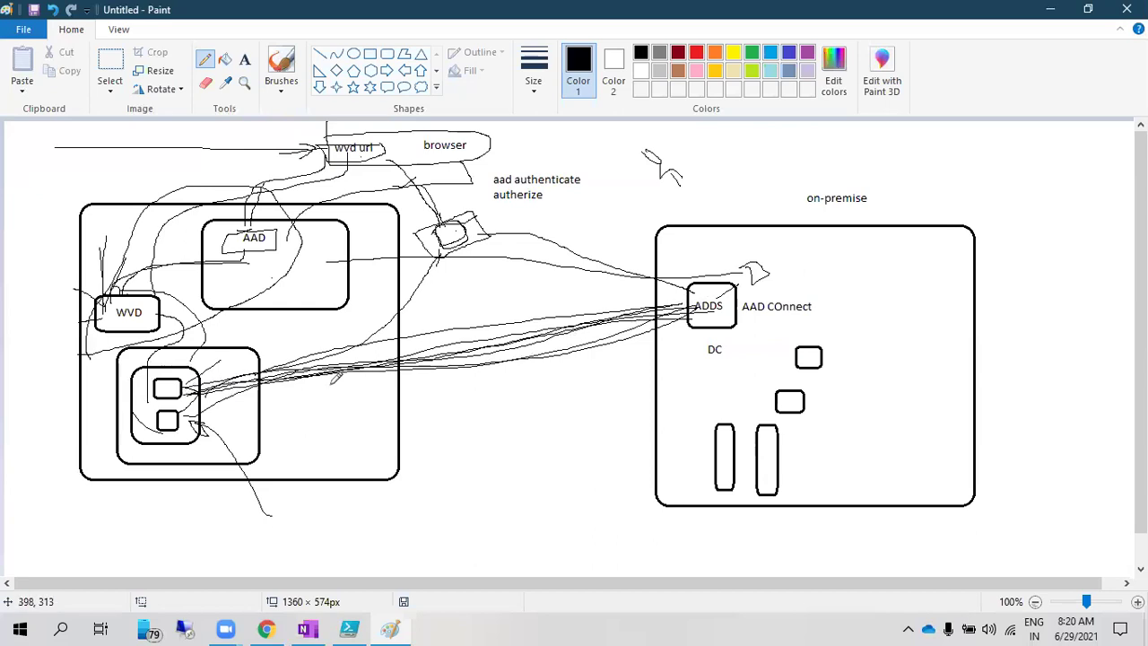
pyautogui.moveTo(170, 376)
pyautogui.mouseDown()
pyautogui.moveTo(183, 409)
pyautogui.moveTo(391, 387)
pyautogui.moveTo(686, 314)
pyautogui.mouseUp()
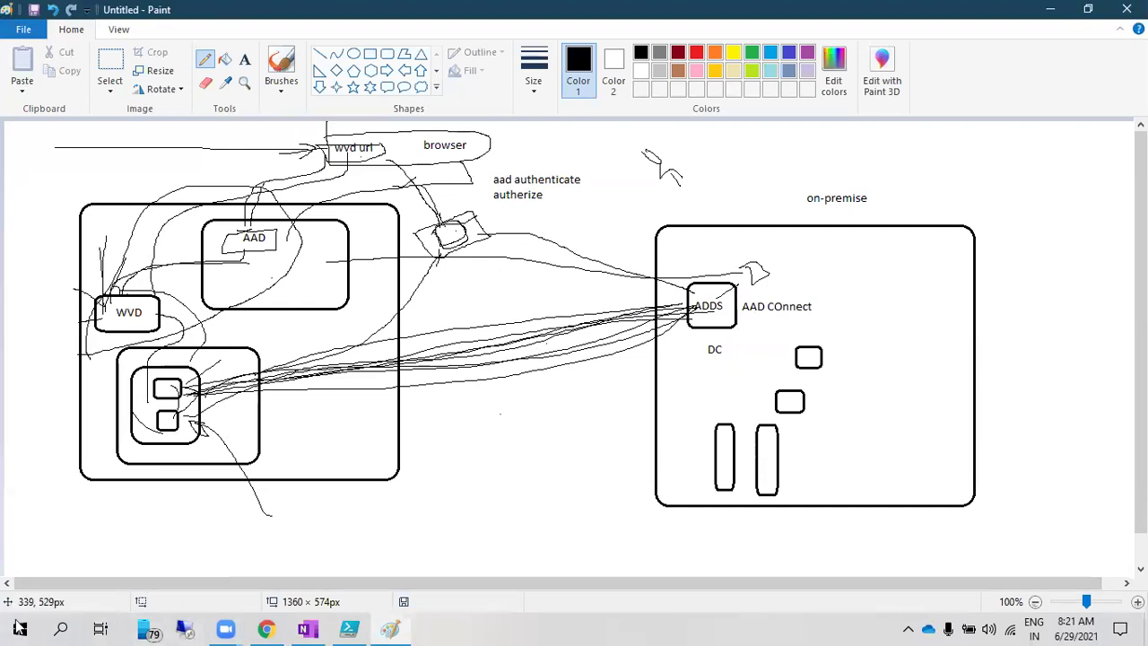
# - Switch the Pencil to a thicker width and draw a bold line from WVD into the host box
pyautogui.click(534, 72)
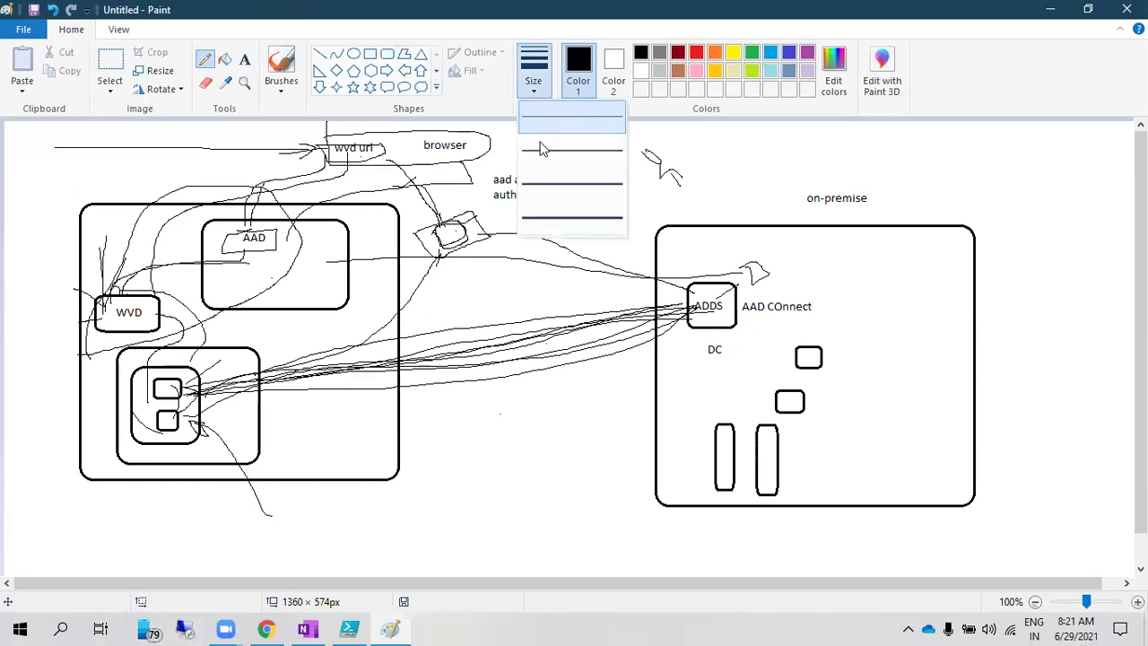
pyautogui.click(545, 176)
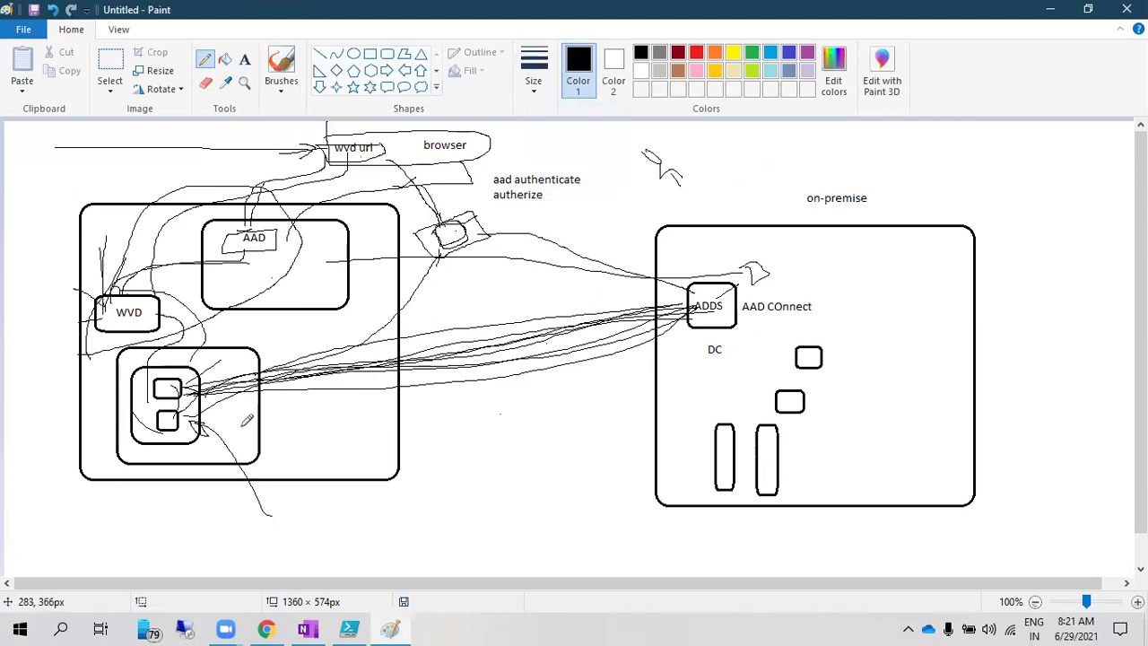
pyautogui.moveTo(223, 402)
pyautogui.mouseDown()
pyautogui.moveTo(250, 431)
pyautogui.moveTo(250, 415)
pyautogui.moveTo(223, 430)
pyautogui.moveTo(243, 416)
pyautogui.mouseUp()
pyautogui.moveTo(162, 304)
pyautogui.mouseDown()
pyautogui.moveTo(184, 337)
pyautogui.moveTo(139, 364)
pyautogui.moveTo(157, 387)
pyautogui.mouseUp()
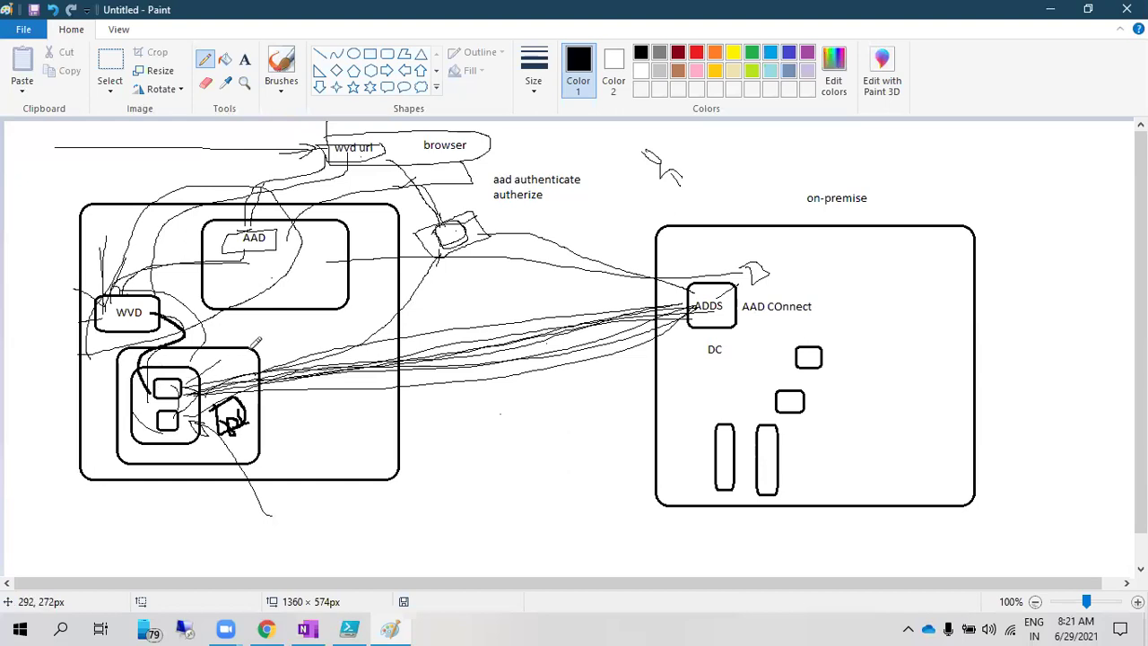
# - Circle the on-premise components with a large thick stroke and add a short mark in the host box
pyautogui.moveTo(758, 236)
pyautogui.mouseDown()
pyautogui.moveTo(631, 381)
pyautogui.moveTo(897, 465)
pyautogui.mouseUp()
pyautogui.moveTo(917, 425)
pyautogui.mouseDown()
pyautogui.moveTo(780, 240)
pyautogui.moveTo(743, 236)
pyautogui.mouseUp()
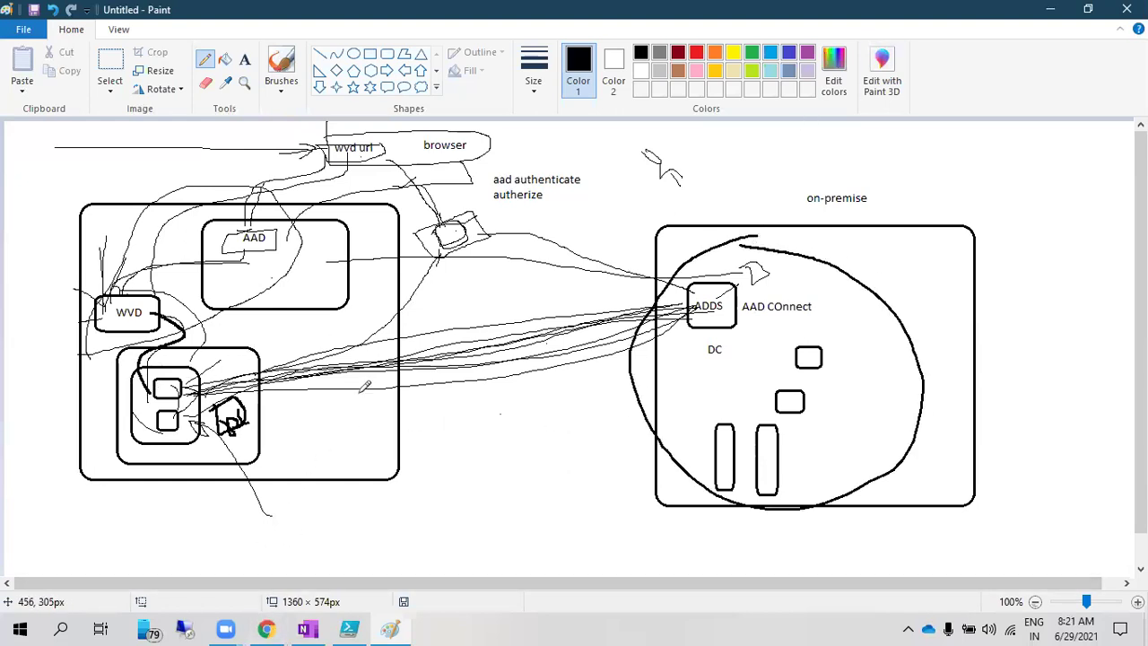
pyautogui.moveTo(227, 366); pyautogui.dragTo(242, 353)
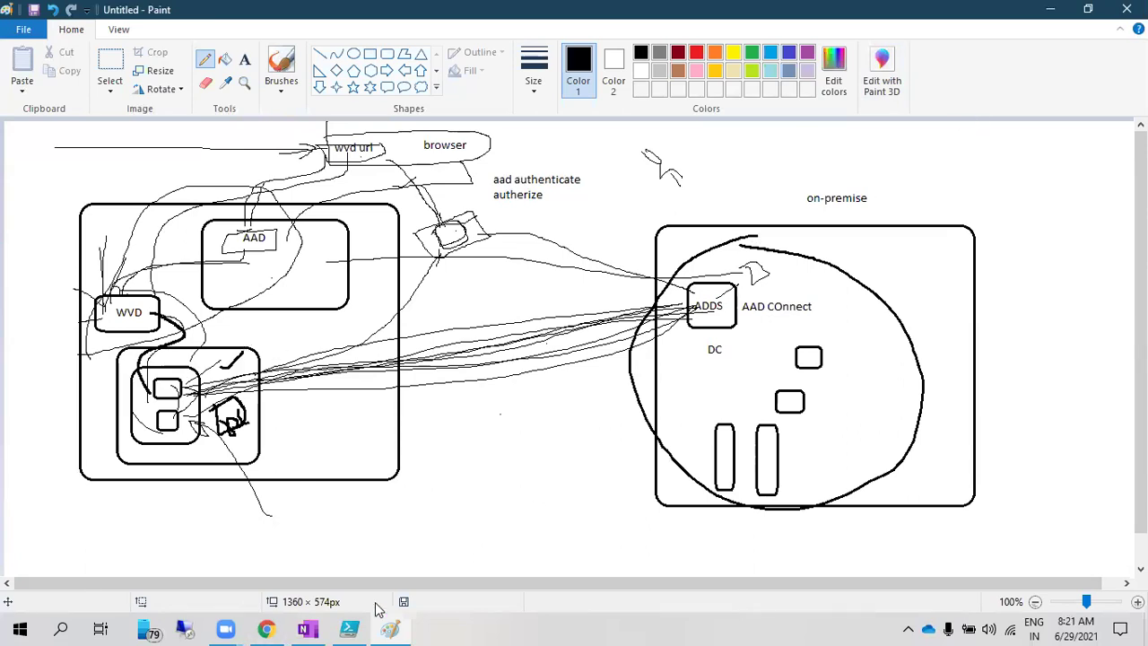
# - Check the DC virtual machine's overview in the Azure portal, then minimize Chrome to return to Paint
pyautogui.click(266, 628)
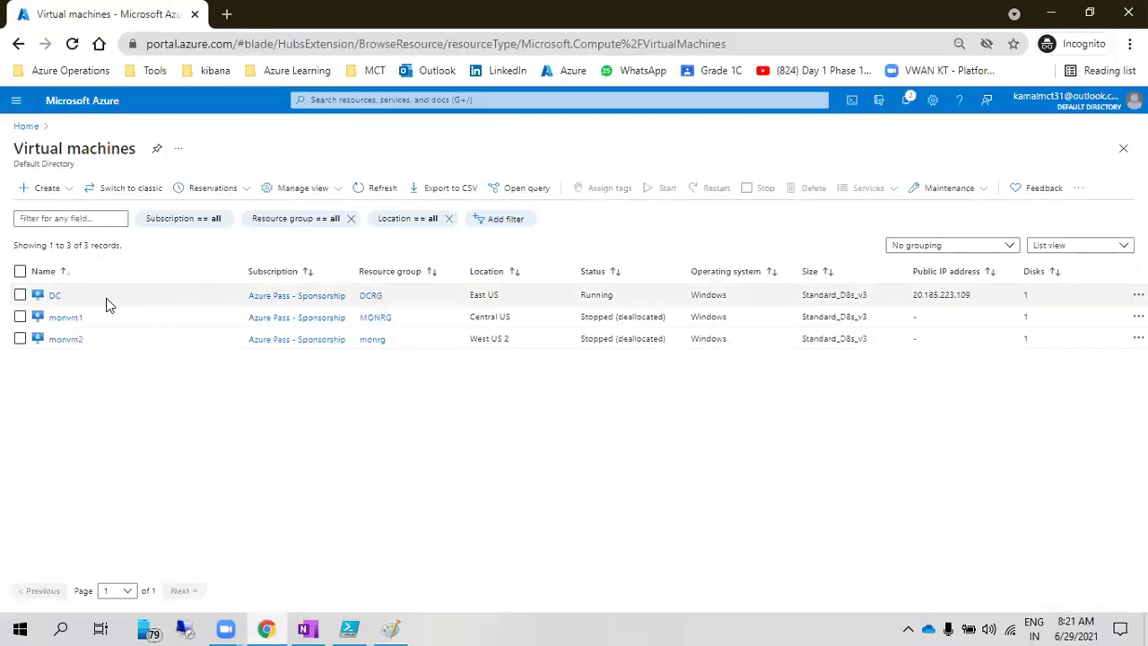
pyautogui.click(52, 299)
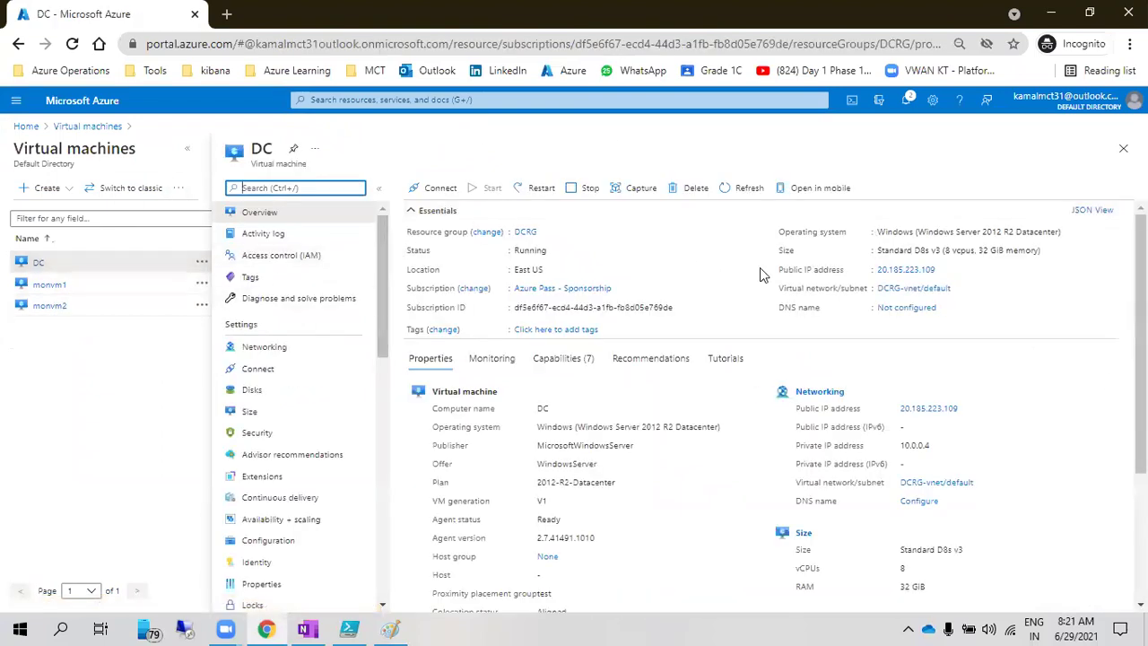
pyautogui.click(599, 446)
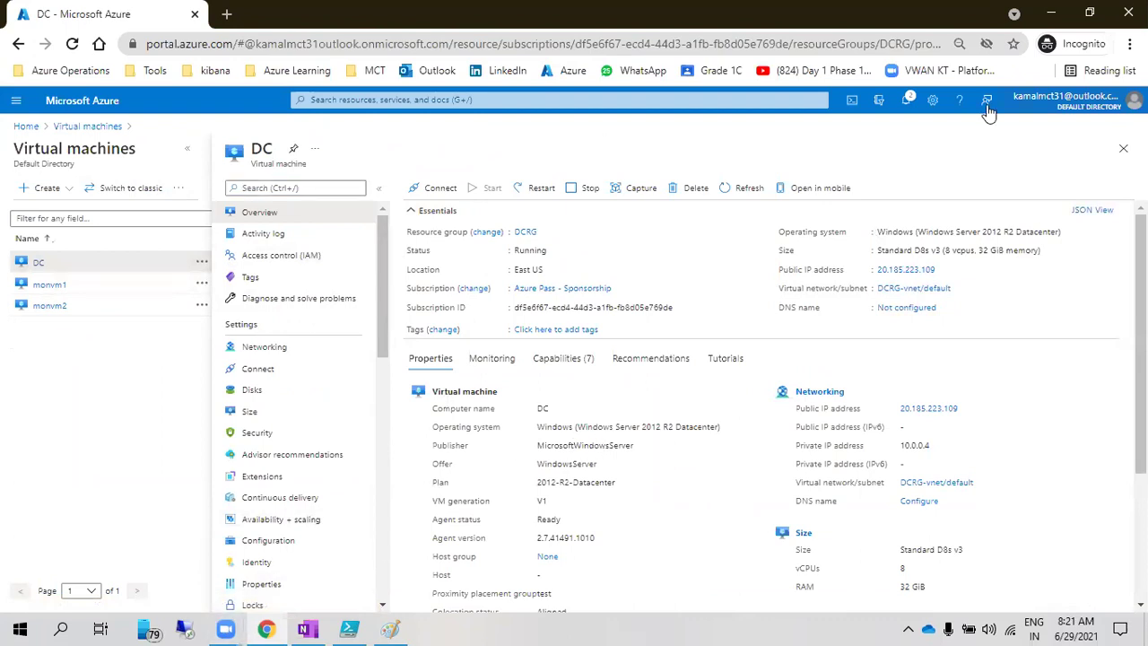
pyautogui.click(1051, 13)
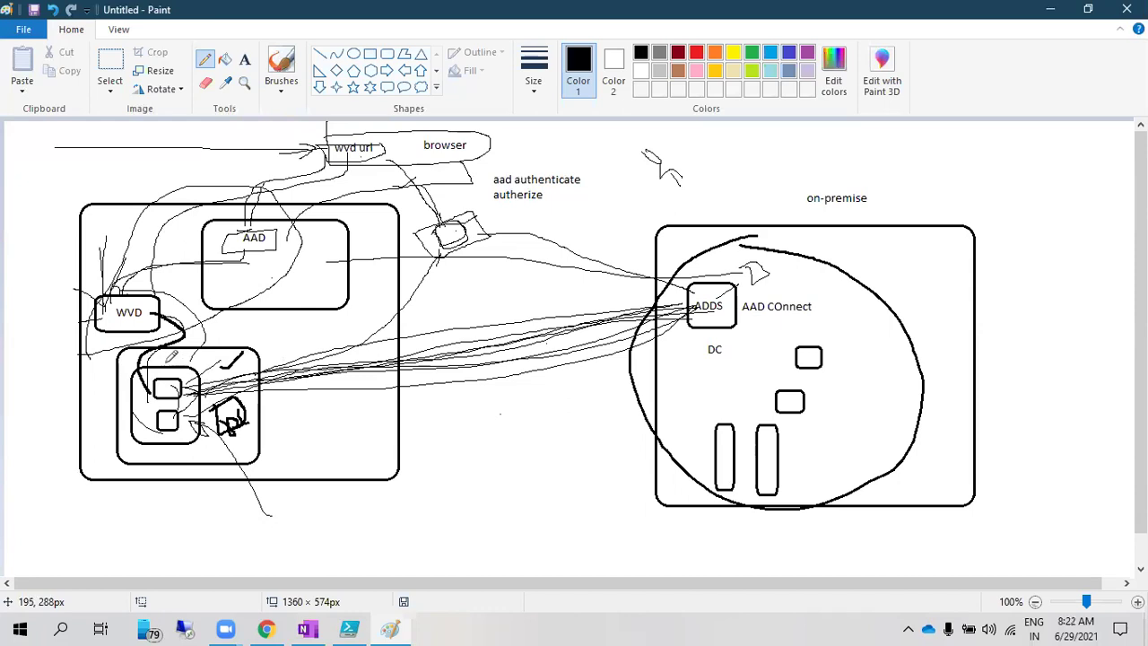
# - Retrace thick strokes from the WVD box into the inner session-host box and mark its small box
pyautogui.moveTo(132, 311)
pyautogui.mouseDown()
pyautogui.moveTo(166, 315)
pyautogui.moveTo(188, 336)
pyautogui.moveTo(144, 360)
pyautogui.moveTo(156, 379)
pyautogui.mouseUp()
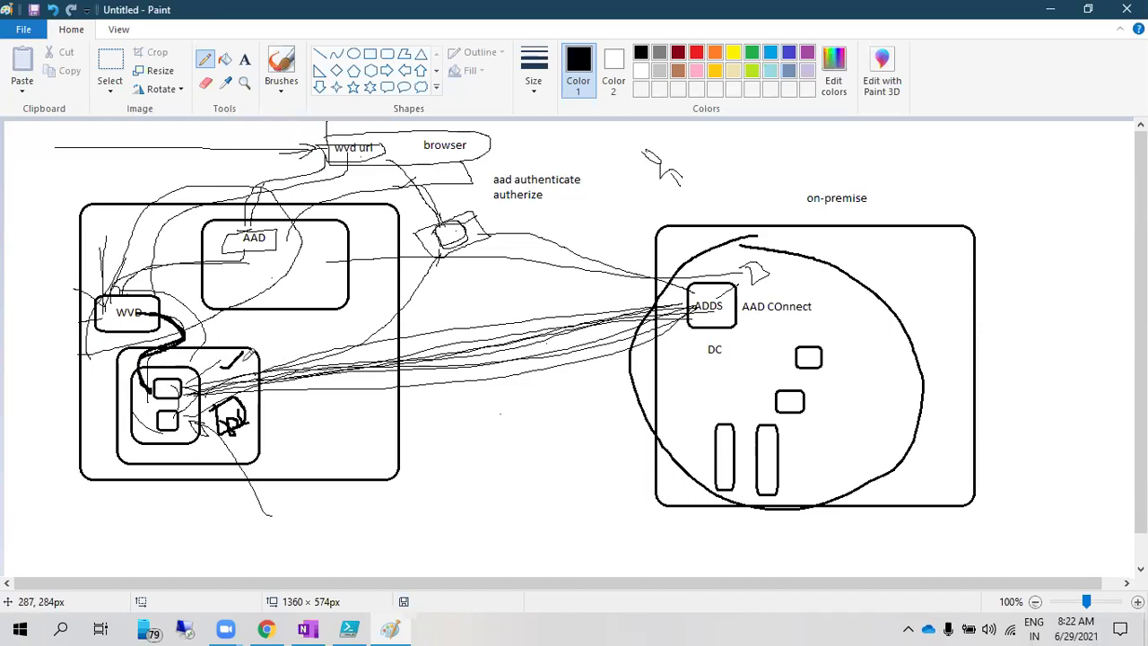
pyautogui.moveTo(230, 382)
pyautogui.mouseDown()
pyautogui.moveTo(216, 445)
pyautogui.moveTo(267, 380)
pyautogui.moveTo(221, 398)
pyautogui.mouseUp()
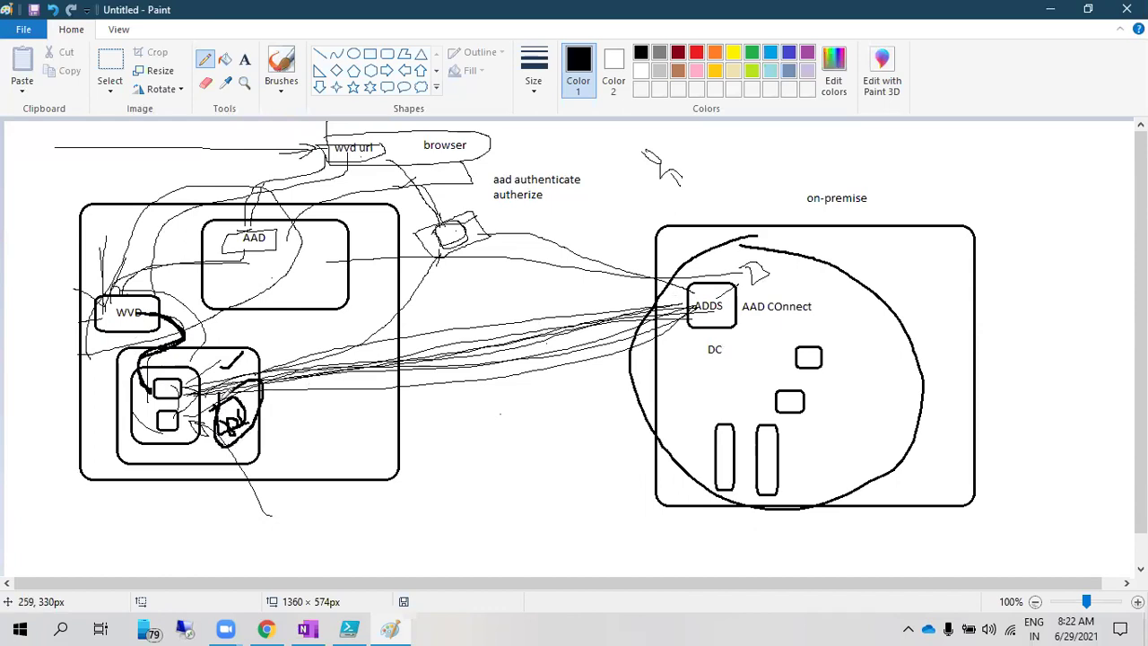
pyautogui.moveTo(806, 300); pyautogui.dragTo(811, 302)
pyautogui.moveTo(159, 308)
pyautogui.mouseDown()
pyautogui.moveTo(185, 327)
pyautogui.moveTo(144, 362)
pyautogui.moveTo(152, 387)
pyautogui.mouseUp()
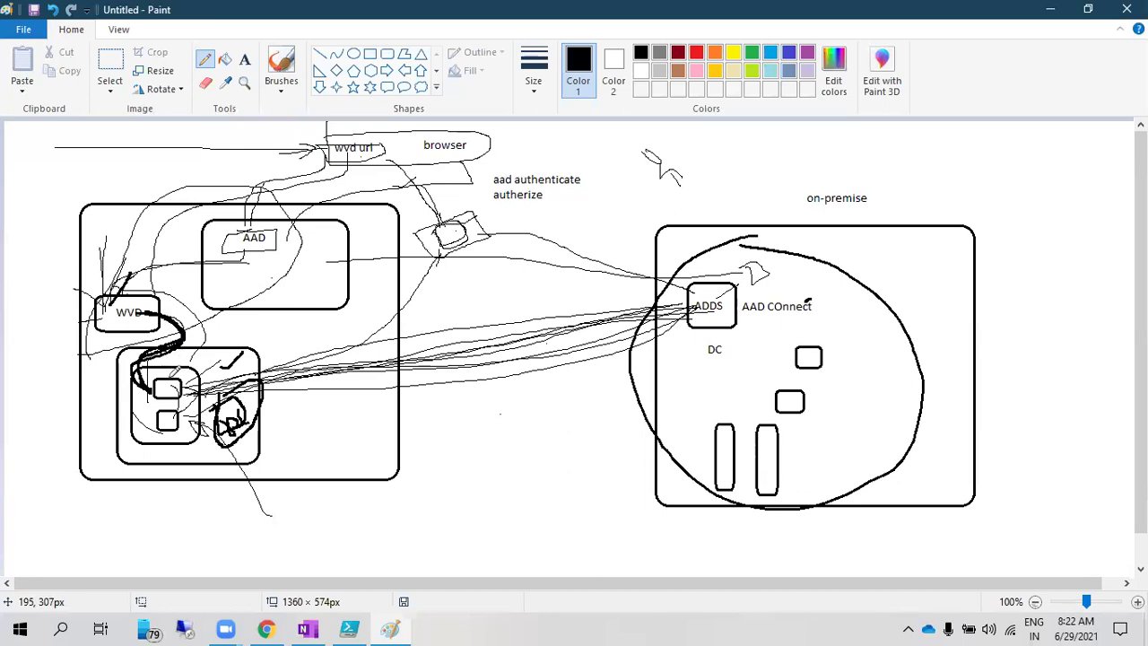
pyautogui.moveTo(164, 305)
pyautogui.mouseDown()
pyautogui.moveTo(178, 339)
pyautogui.moveTo(140, 361)
pyautogui.moveTo(129, 395)
pyautogui.mouseUp()
pyautogui.moveTo(224, 357)
pyautogui.mouseDown()
pyautogui.moveTo(210, 392)
pyautogui.moveTo(259, 367)
pyautogui.moveTo(231, 352)
pyautogui.moveTo(215, 367)
pyautogui.mouseUp()
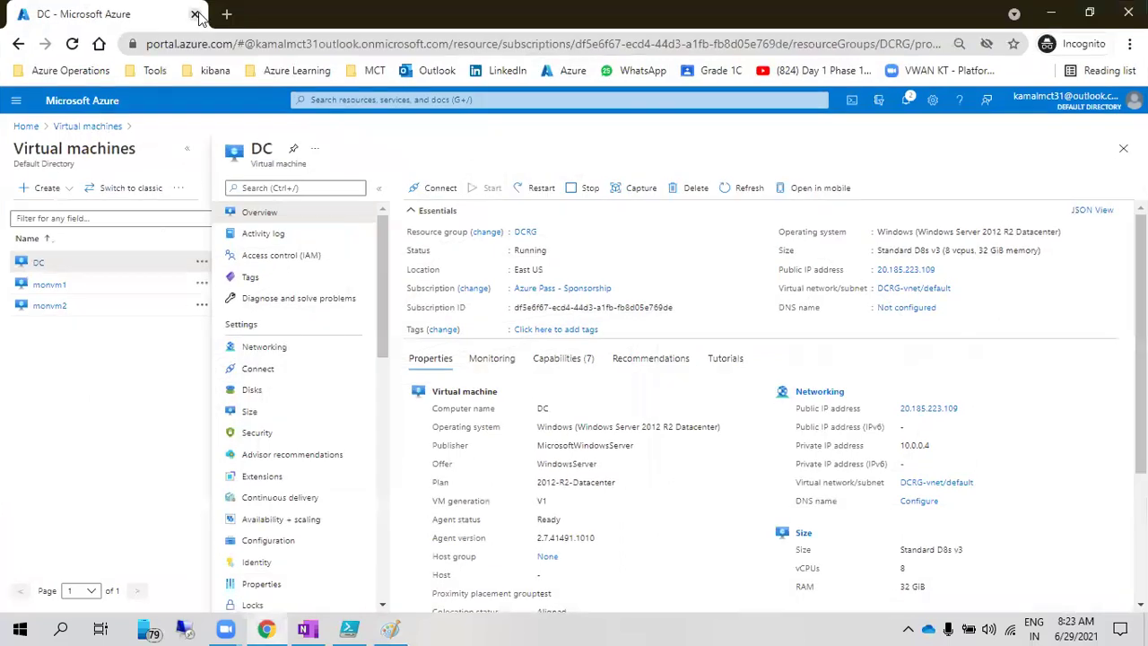
# - Load the Azure portal in a new tab, glance at the WVD notes, and open Create a resource
pyautogui.click(227, 18)
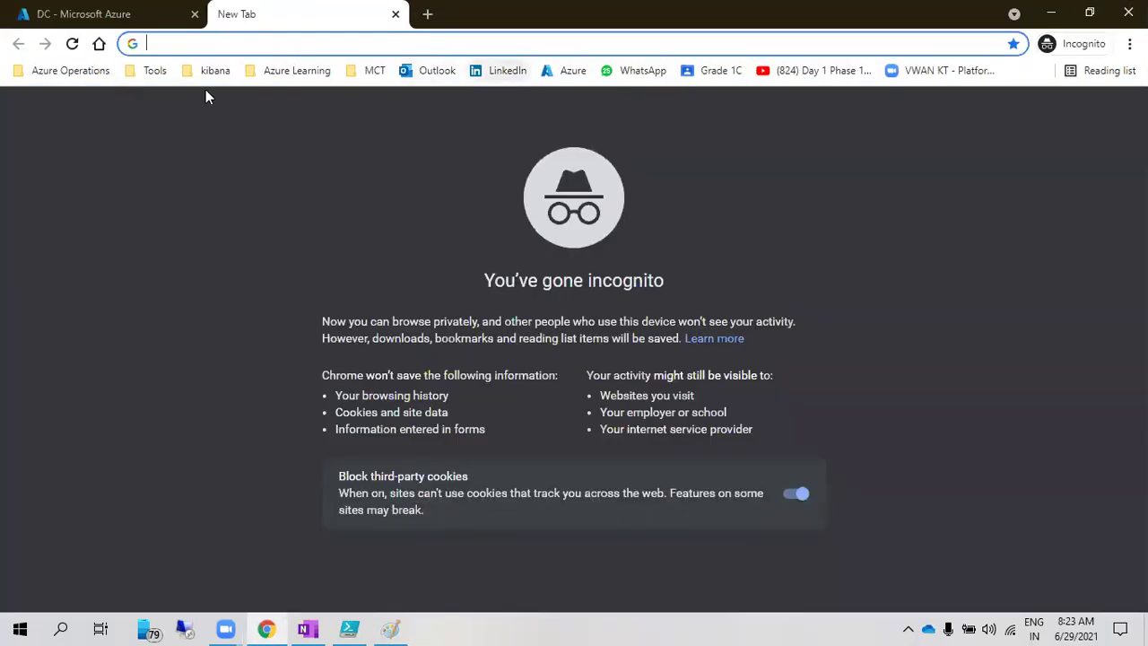
pyautogui.click(563, 70)
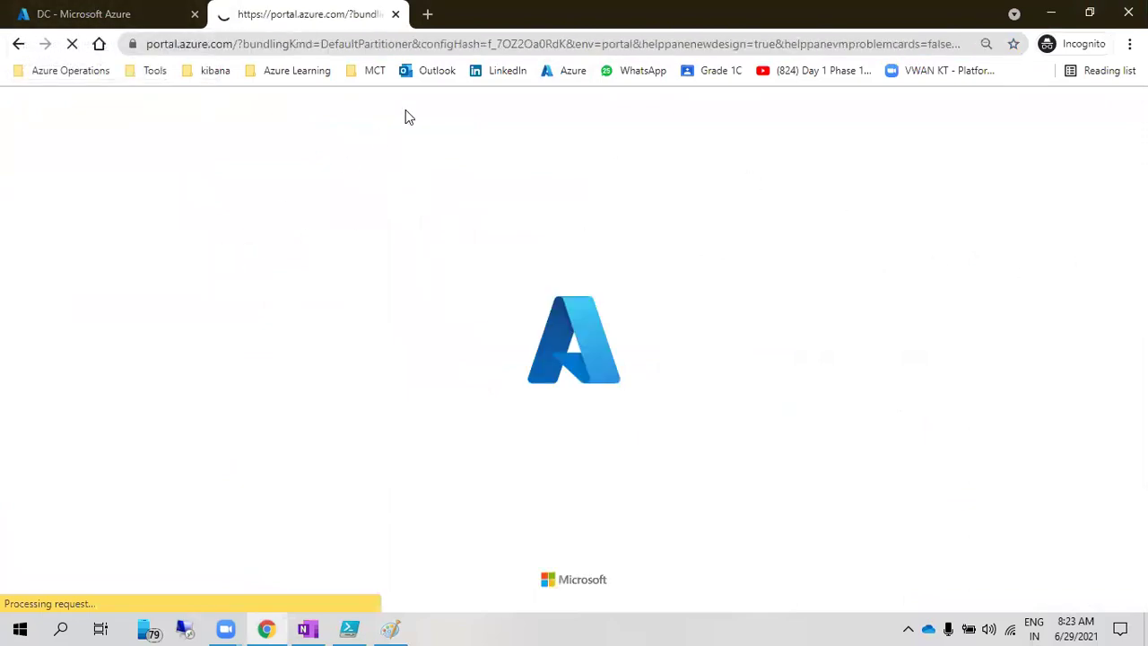
pyautogui.click(308, 627)
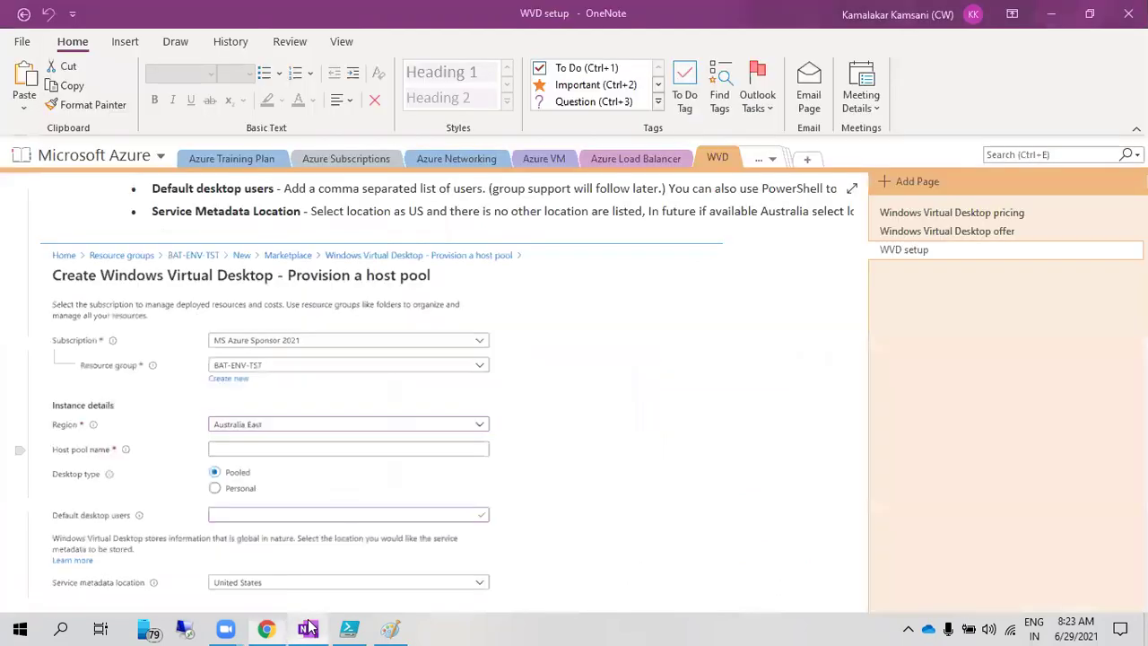
pyautogui.scroll(5, 413, 509)
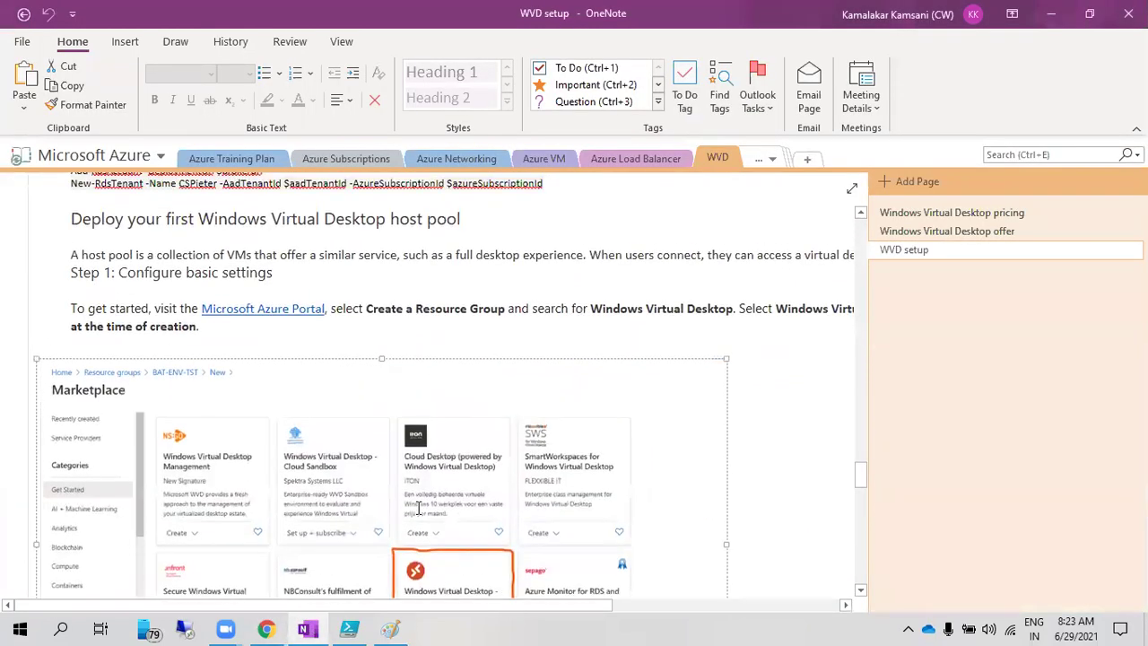
pyautogui.scroll(-5, 418, 508)
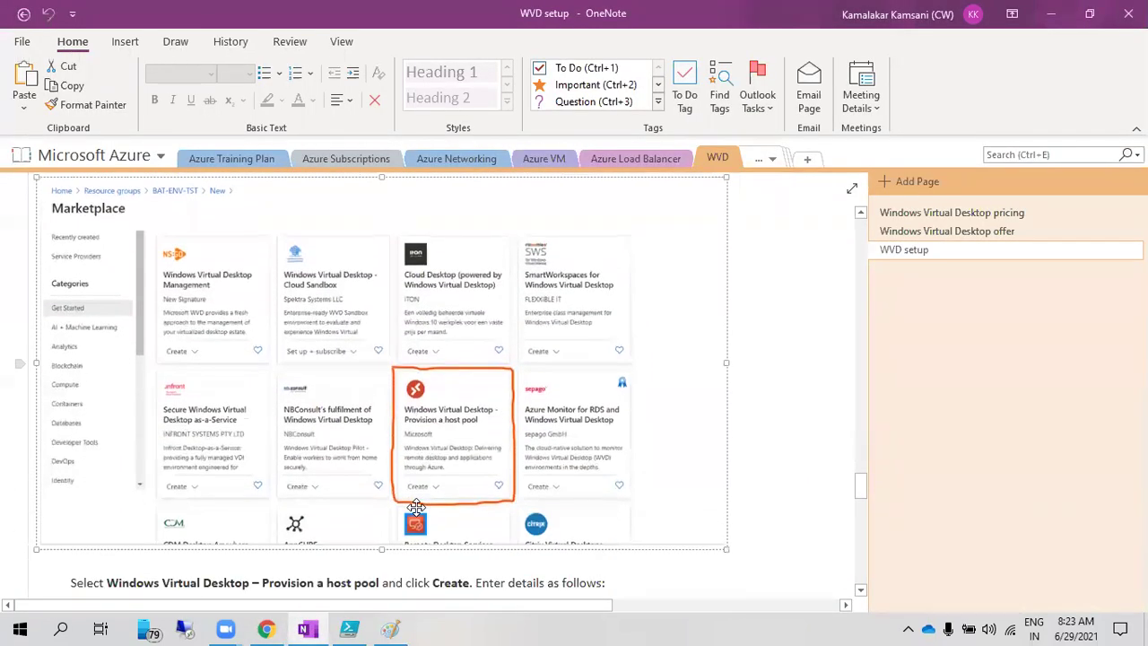
pyautogui.hotkey('alt', 'Tab')
pyautogui.click(242, 184)
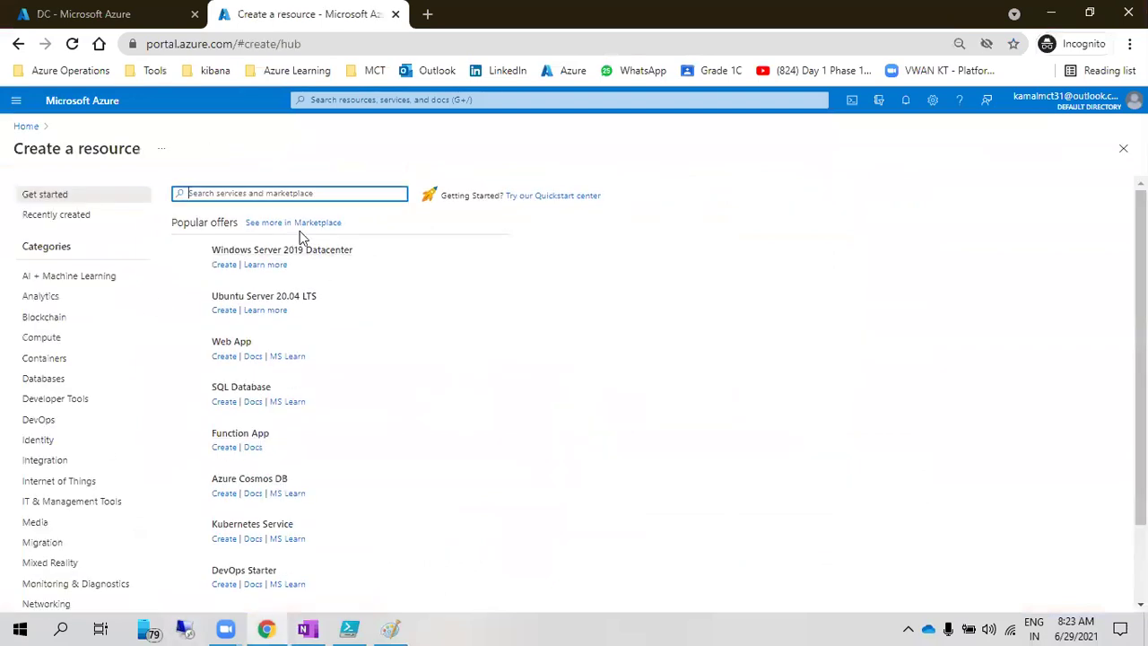
# - Search the Marketplace for 'windows virtual desktop' and open the Provision a host pool offer
pyautogui.write('wind')
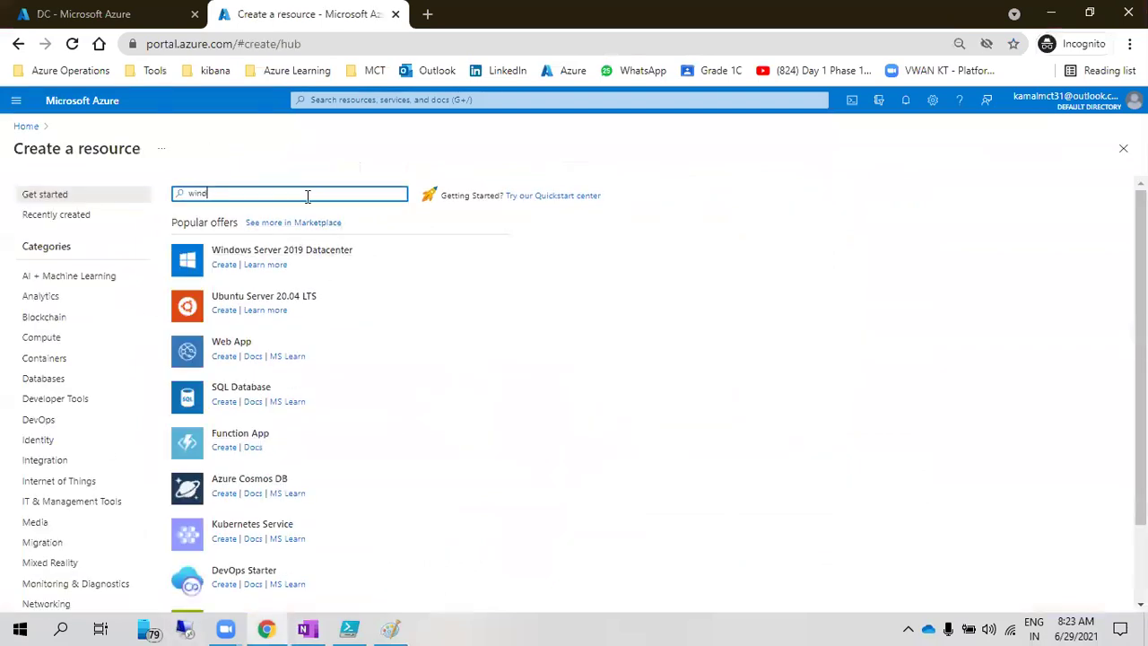
pyautogui.write('ows vir')
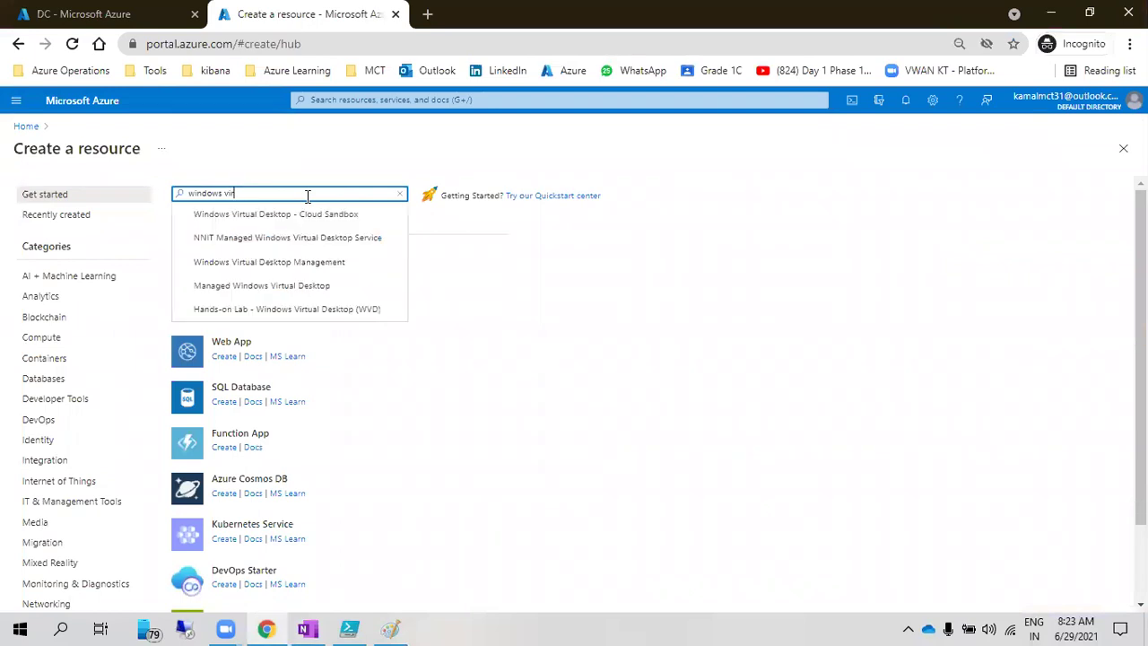
pyautogui.write('tual desk')
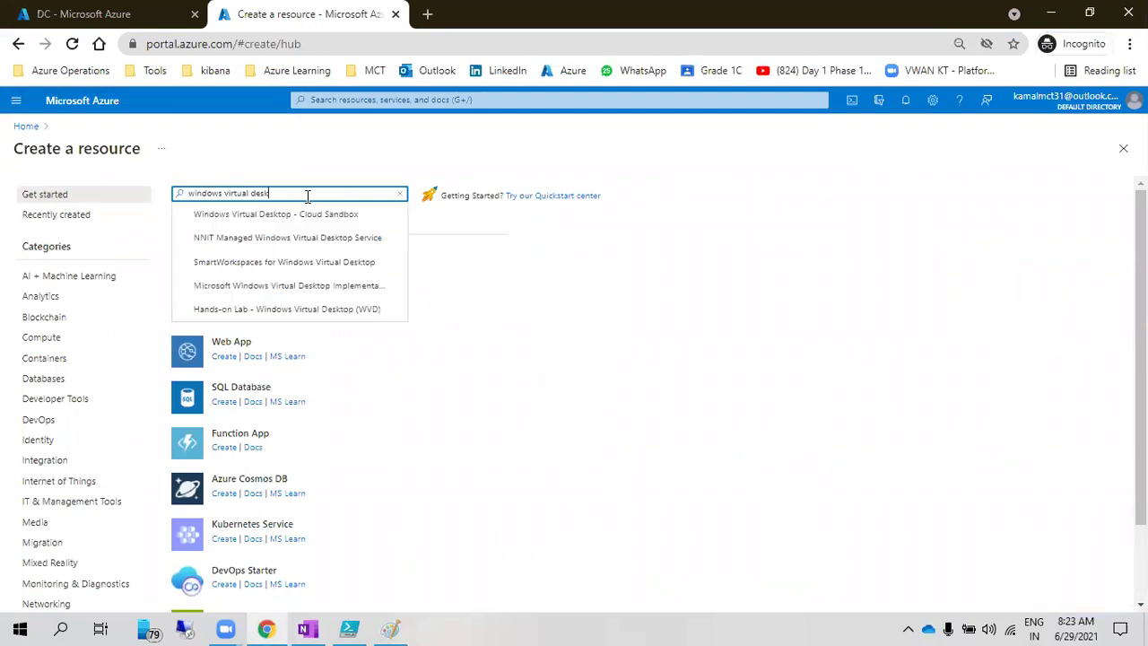
pyautogui.write('top')
pyautogui.press('Return')
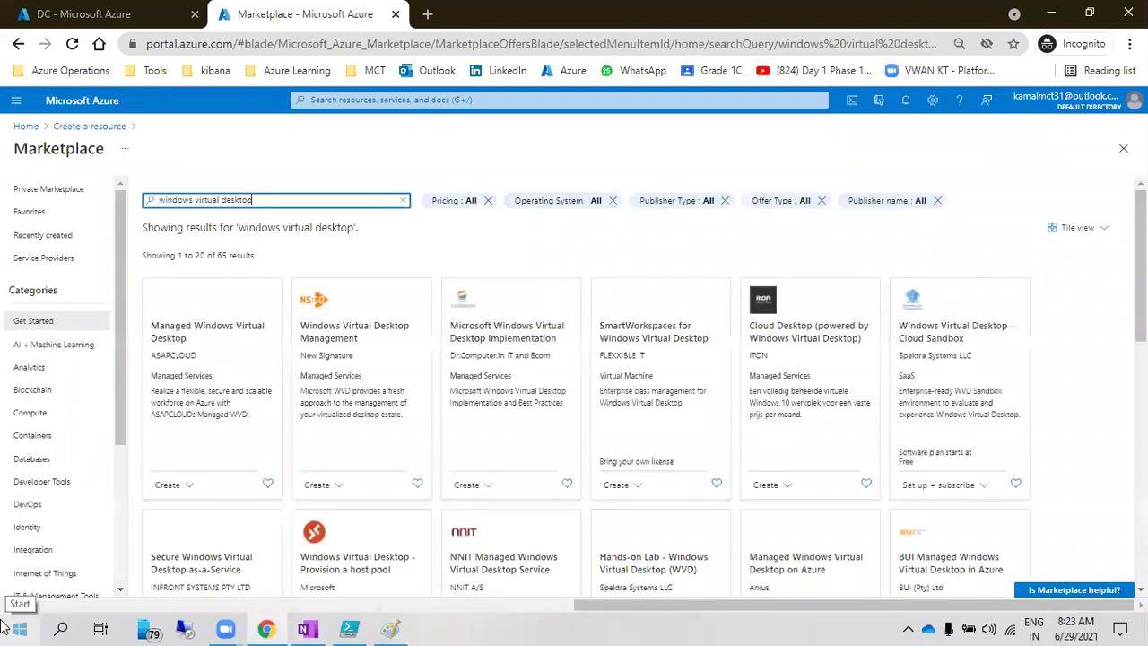
pyautogui.scroll(-3, 986, 370)
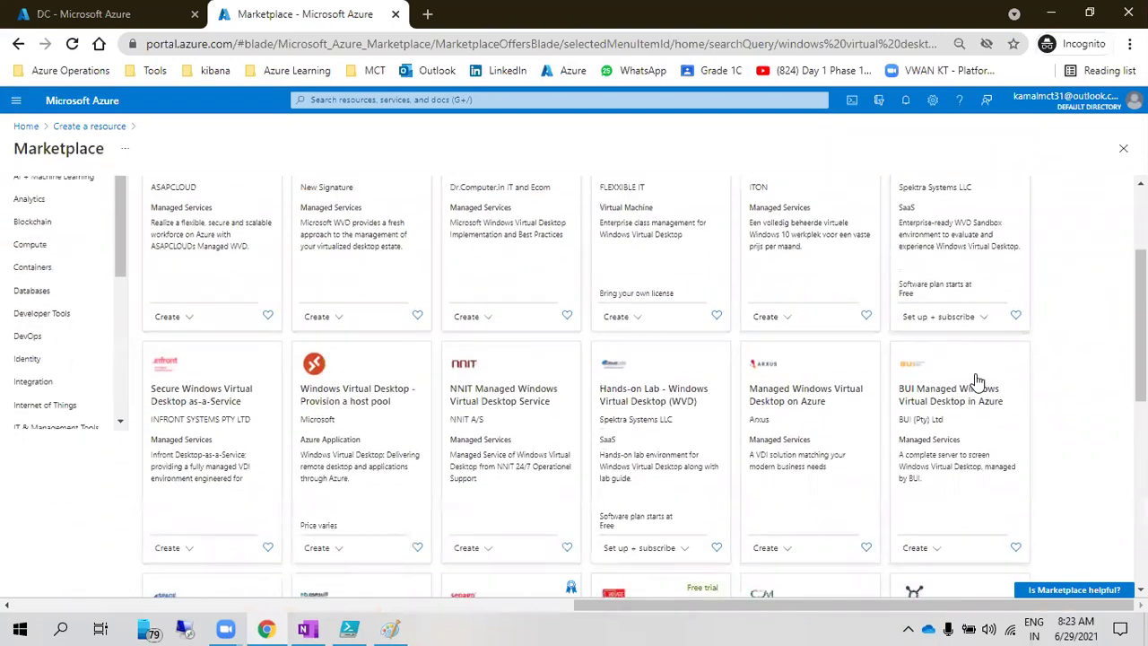
pyautogui.click(343, 427)
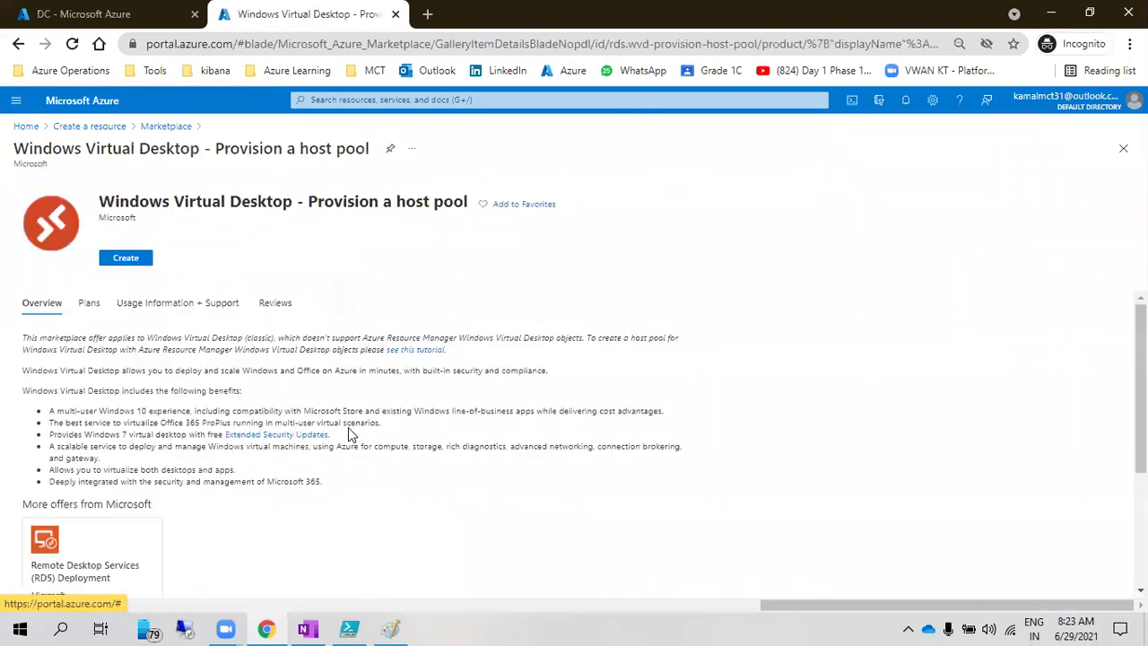
# - Compare with the RDS Deployment offer's create options in the notes, then start creating the host pool
pyautogui.hotkey('alt', 'Tab')
pyautogui.hotkey('alt', 'Tab')
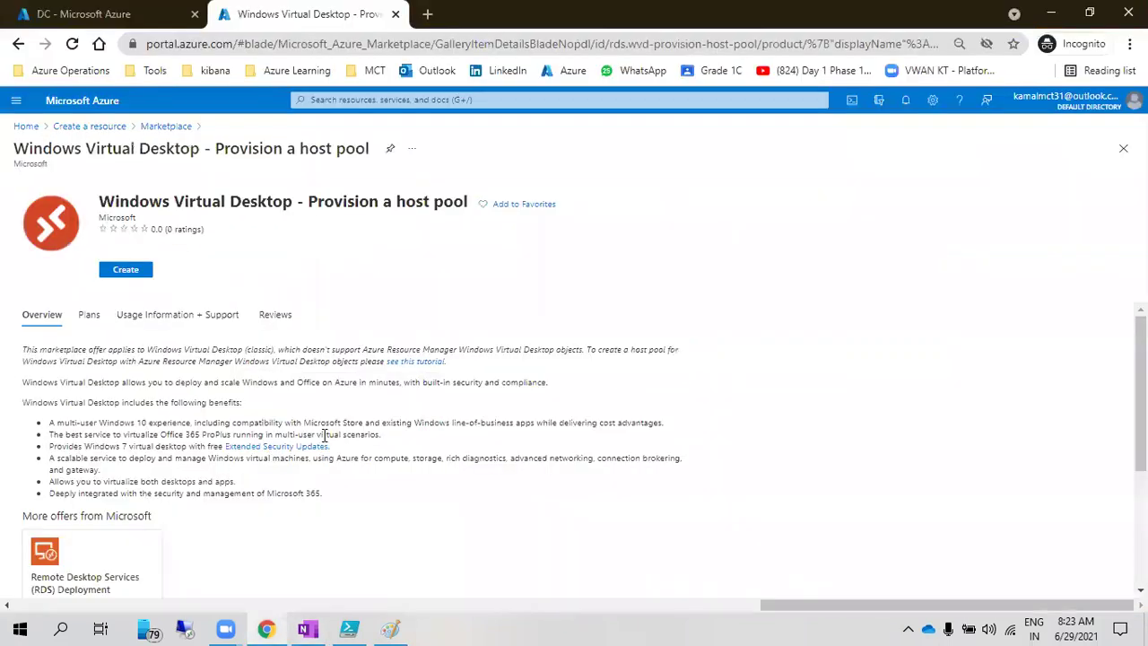
pyautogui.scroll(-5, 323, 439)
pyautogui.click(64, 529)
pyautogui.click(410, 449)
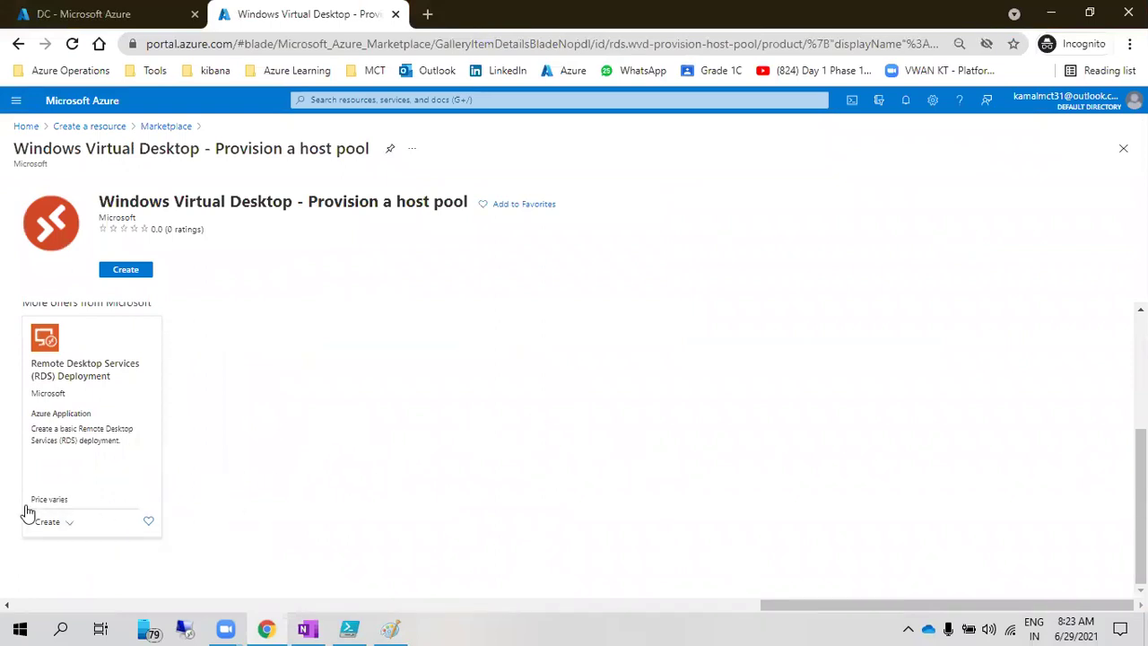
pyautogui.click(137, 272)
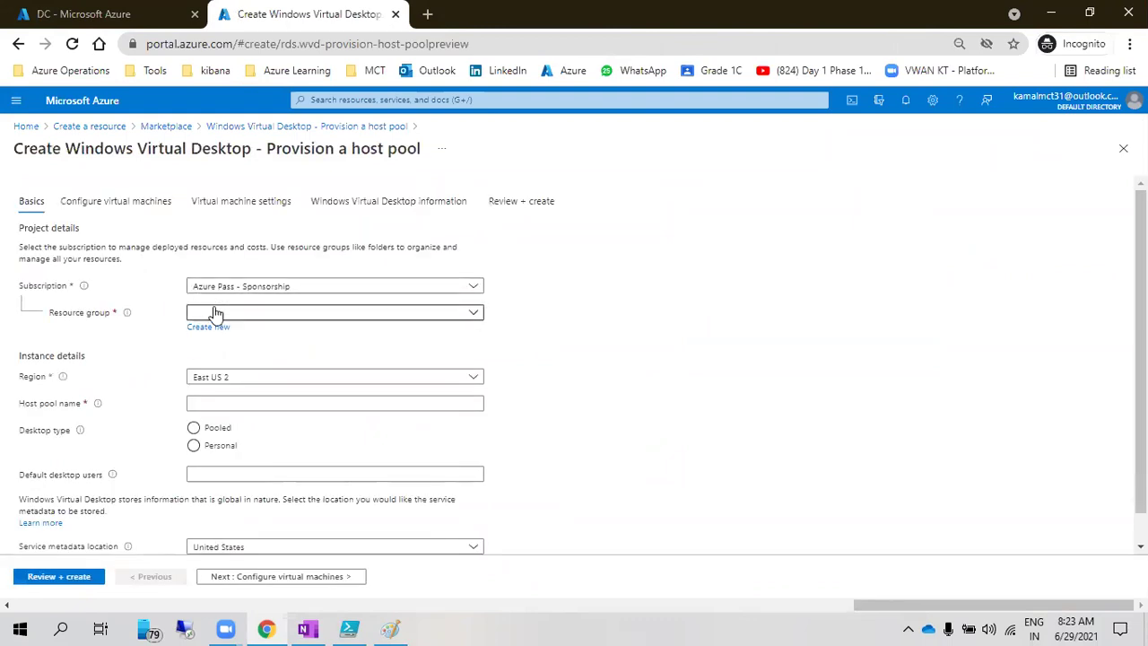
# - On Basics choose resource group DCRG, East US, host pool name 'wvd', Pooled, and United States metadata
pyautogui.click(215, 314)
pyautogui.click(205, 357)
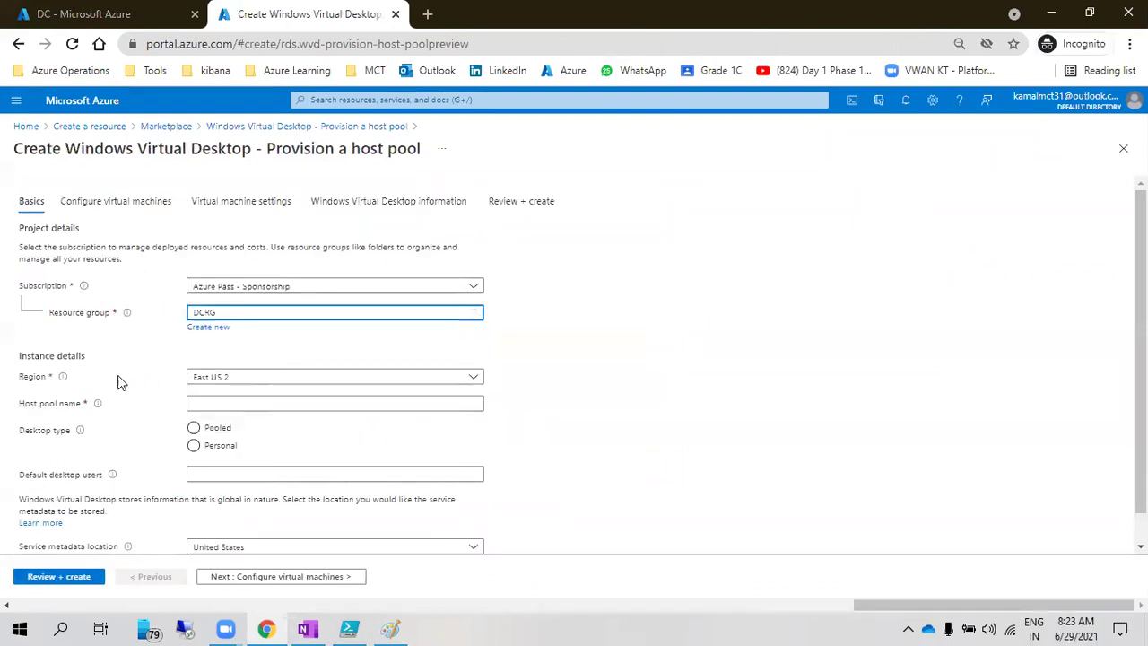
pyautogui.click(223, 380)
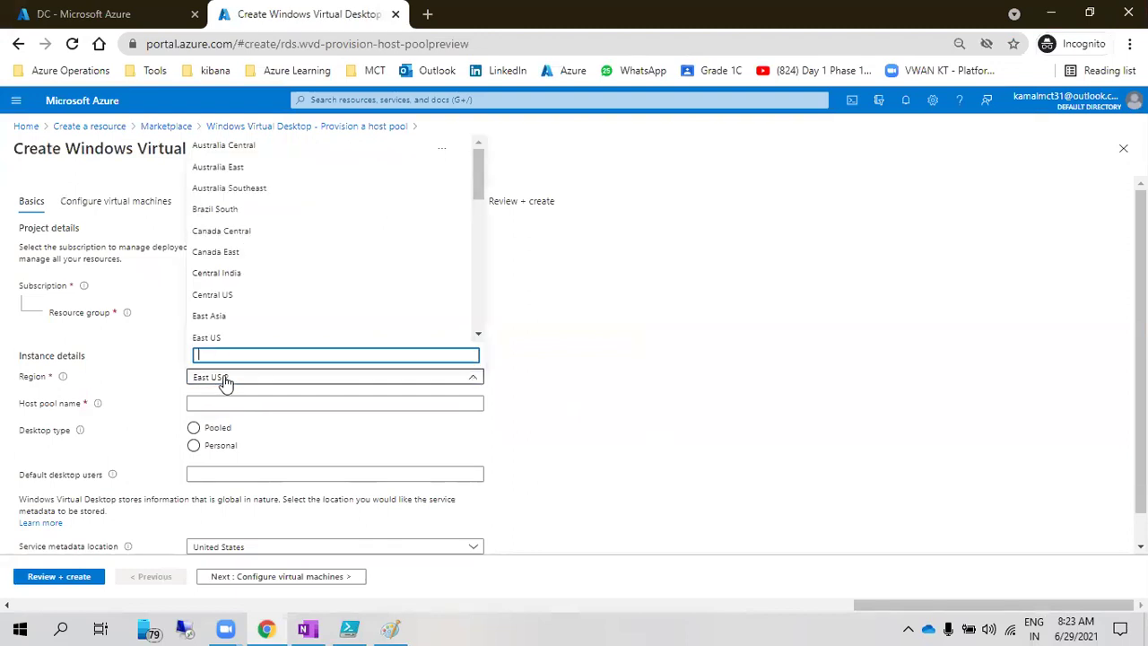
pyautogui.click(223, 340)
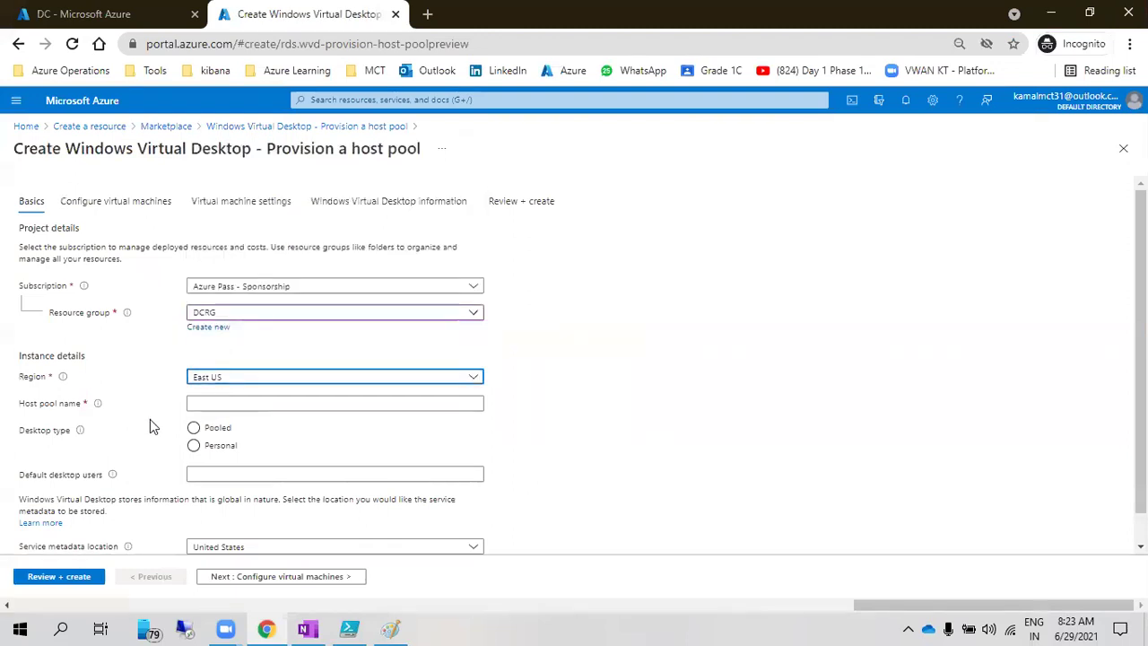
pyautogui.click(193, 401)
pyautogui.write('wvd')
pyautogui.click(194, 428)
pyautogui.scroll(-1, 160, 438)
pyautogui.click(203, 438)
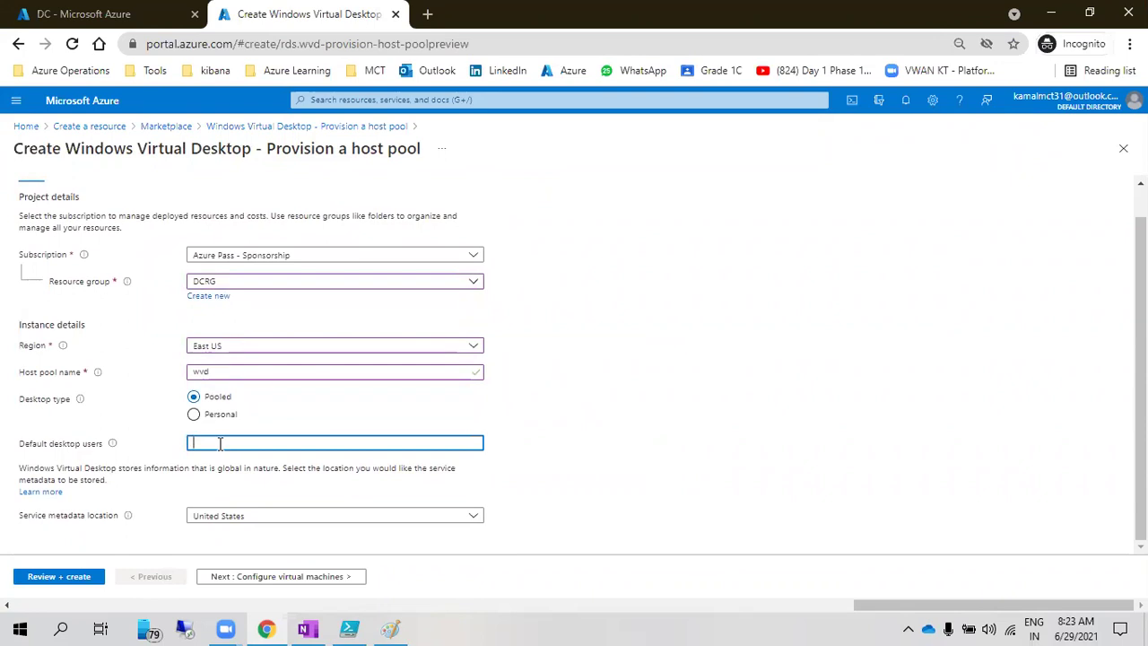
pyautogui.moveTo(113, 445)
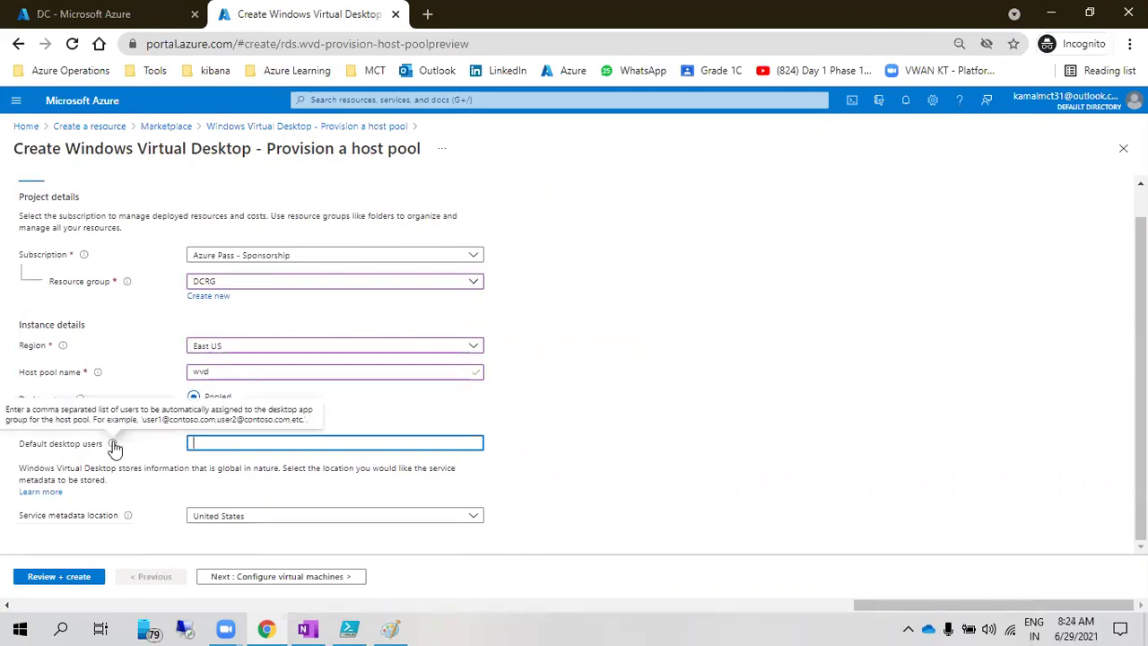
pyautogui.click(255, 518)
pyautogui.click(255, 518)
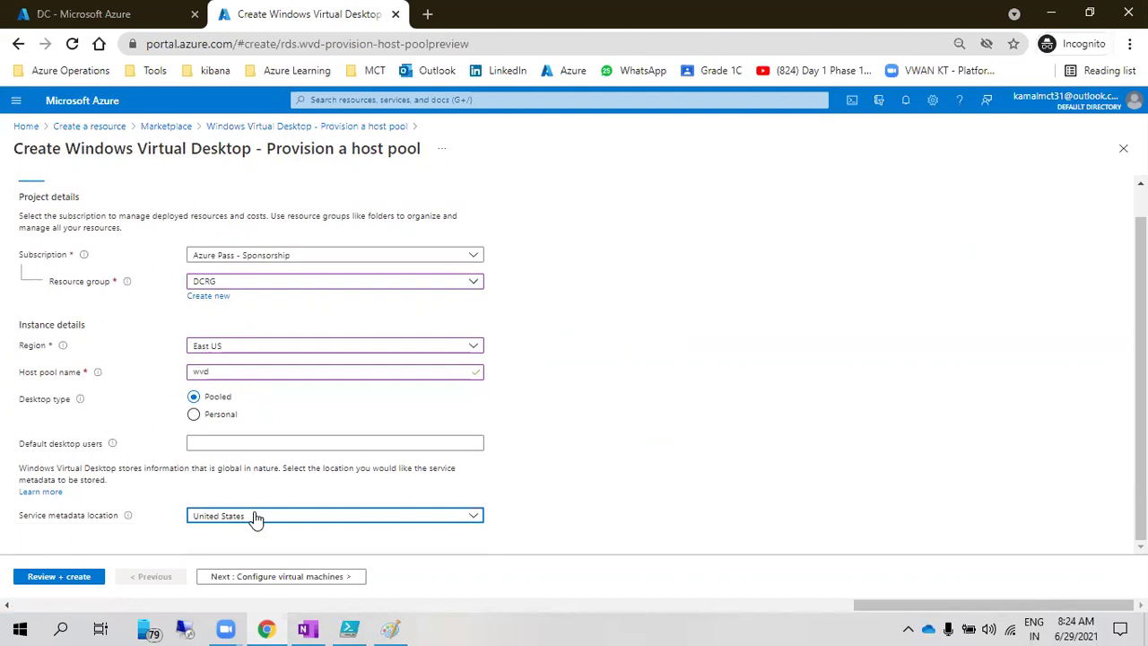
# - Set the VM usage profile to Medium and total users to 30, yielding 2 VMs
pyautogui.click(267, 578)
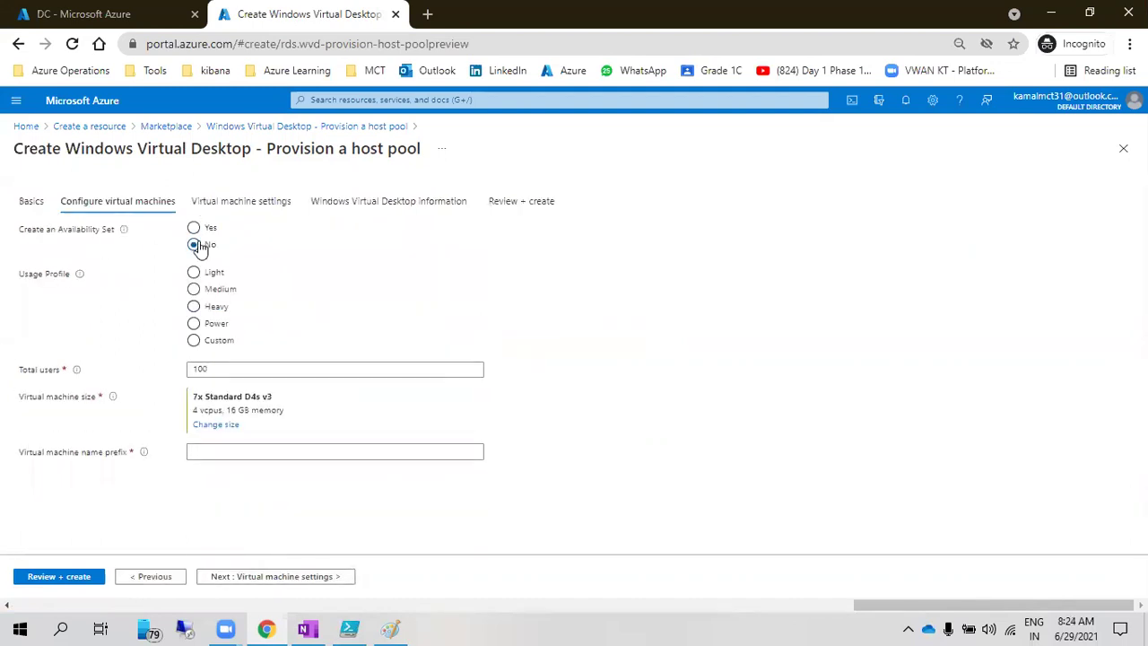
pyautogui.click(196, 290)
pyautogui.click(224, 311)
pyautogui.click(194, 275)
pyautogui.click(194, 289)
pyautogui.click(232, 370)
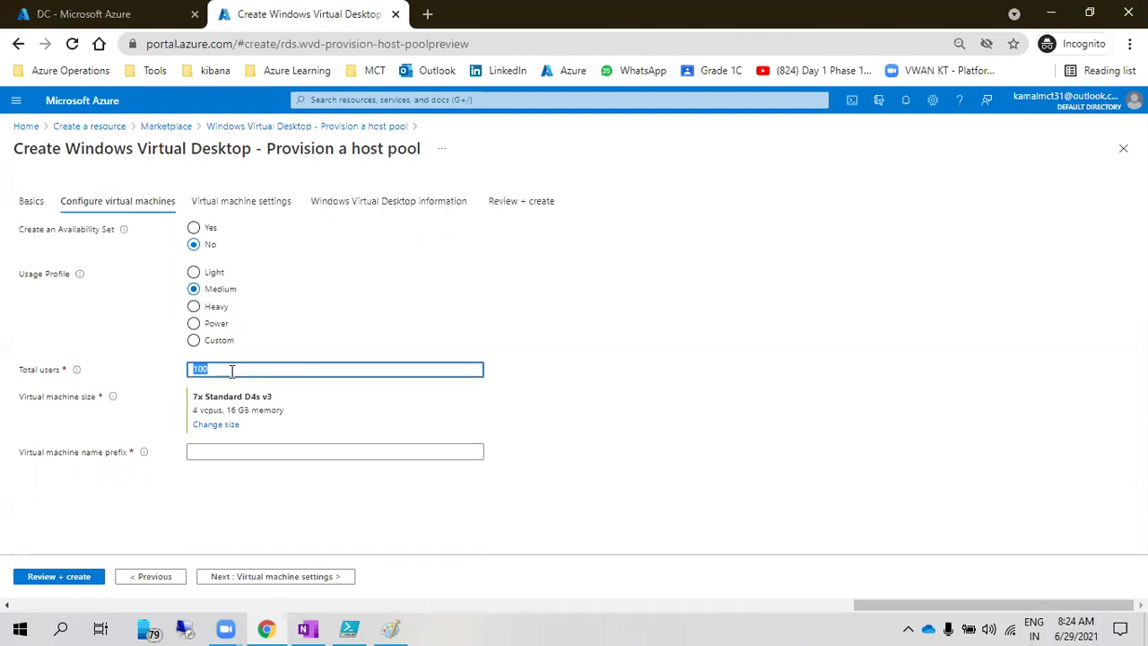
pyautogui.click(731, 359)
pyautogui.click(292, 367)
pyautogui.click(581, 375)
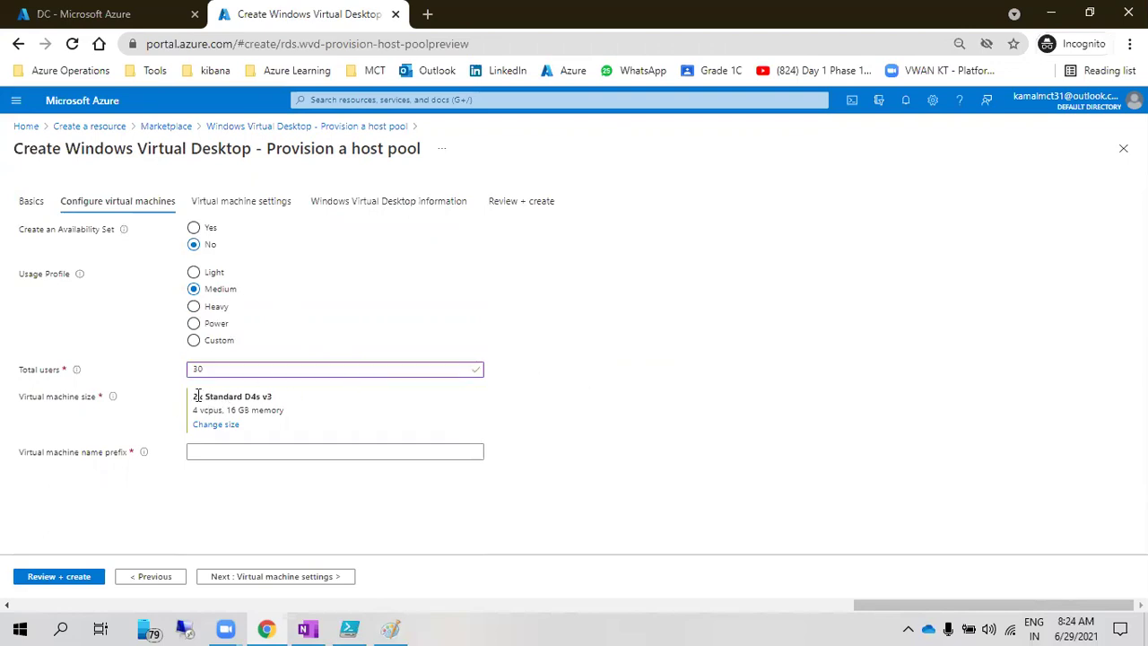
# - Highlight the recommended 2x Standard D4s v3 size and begin entering the VM name prefix
pyautogui.moveTo(194, 396); pyautogui.dragTo(276, 401)
pyautogui.click(649, 367)
pyautogui.moveTo(195, 397); pyautogui.dragTo(278, 404)
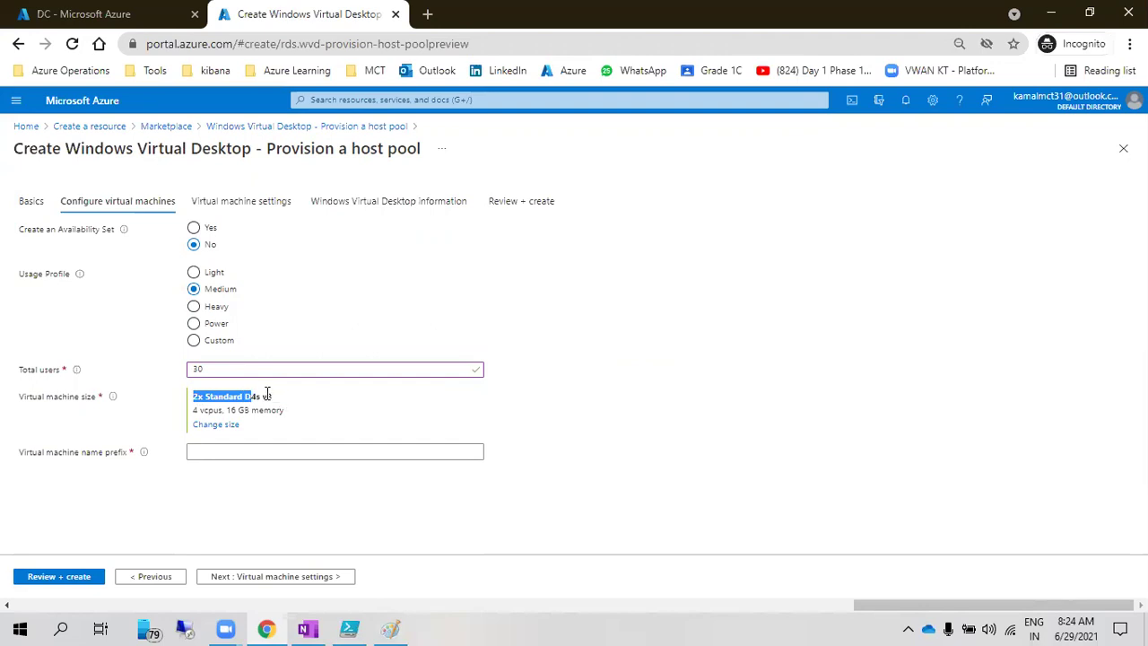
pyautogui.doubleClick(267, 396)
pyautogui.click(215, 451)
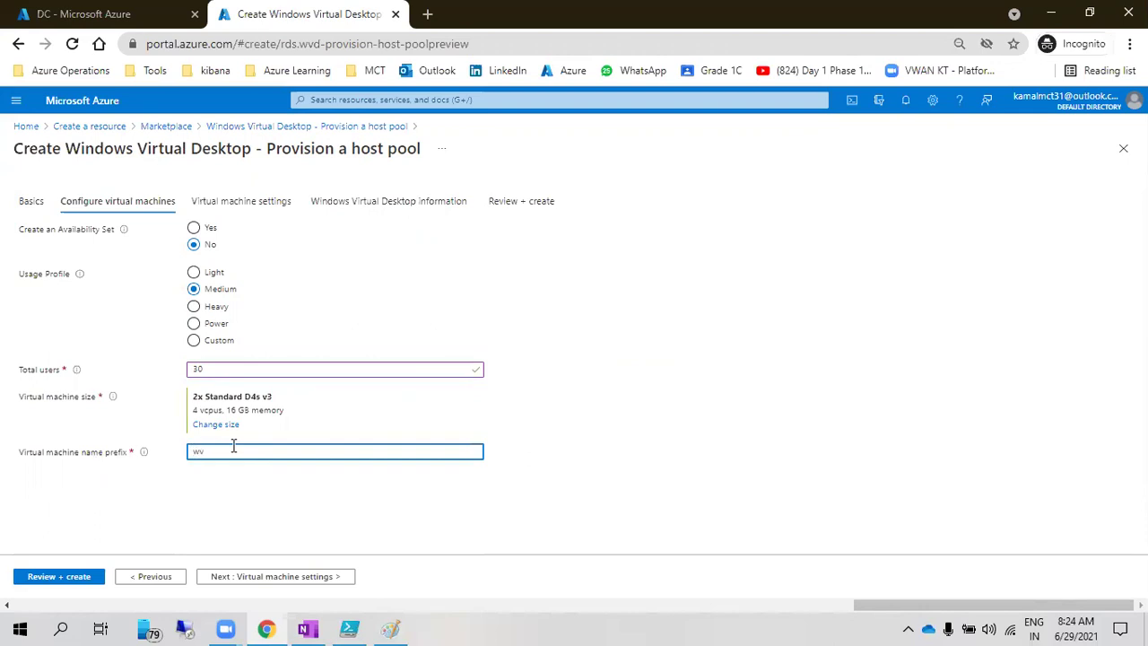
# - On Virtual machine settings keep the multi-session Microsoft 365 Apps gallery image and pick Standard SSD disks
pyautogui.click(269, 576)
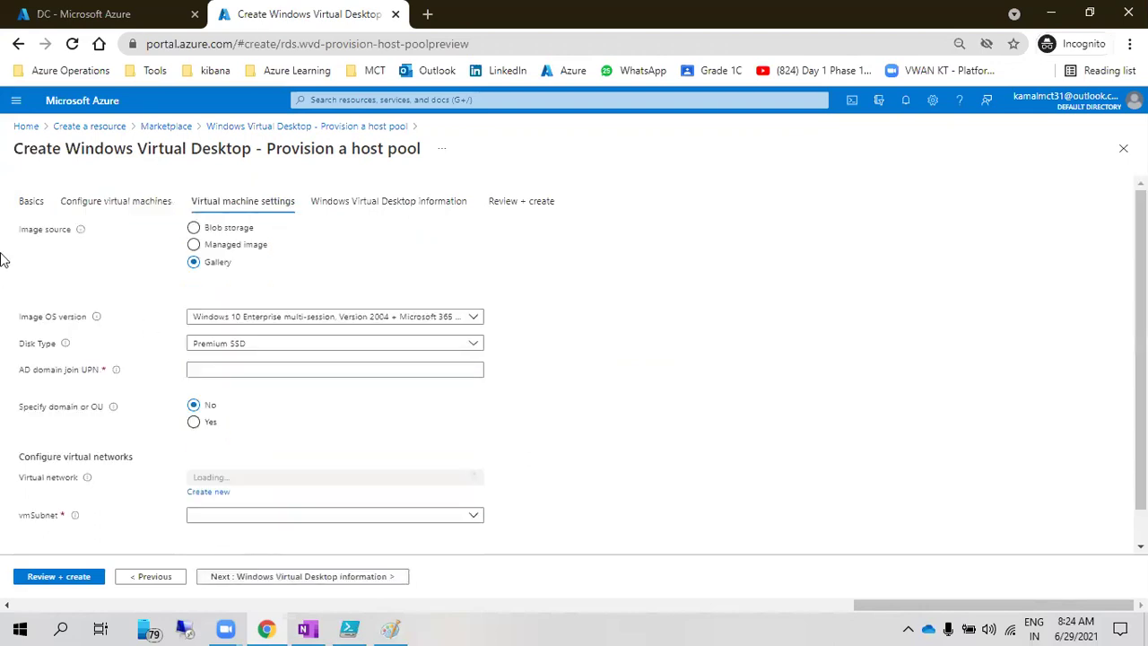
pyautogui.click(215, 321)
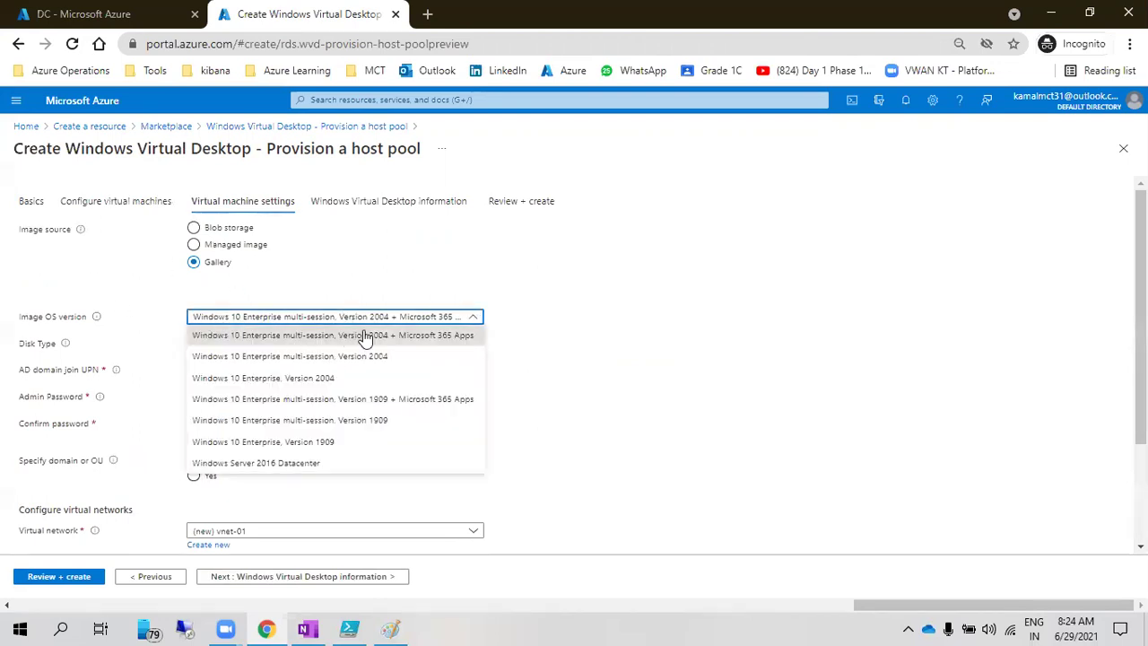
pyautogui.click(447, 341)
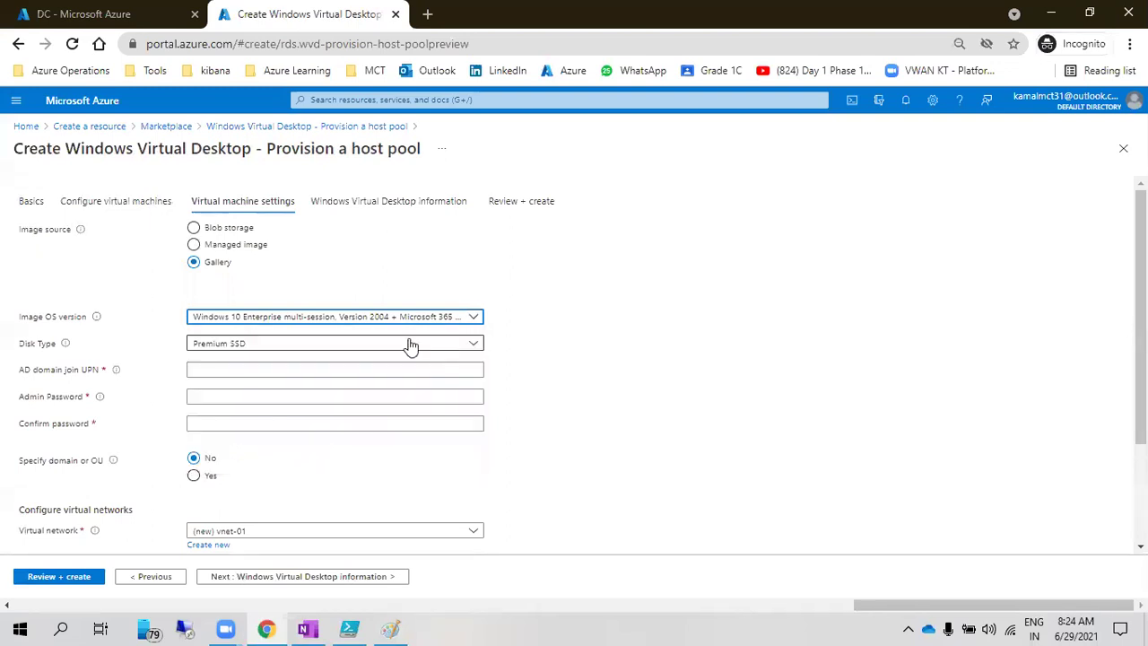
pyautogui.click(238, 346)
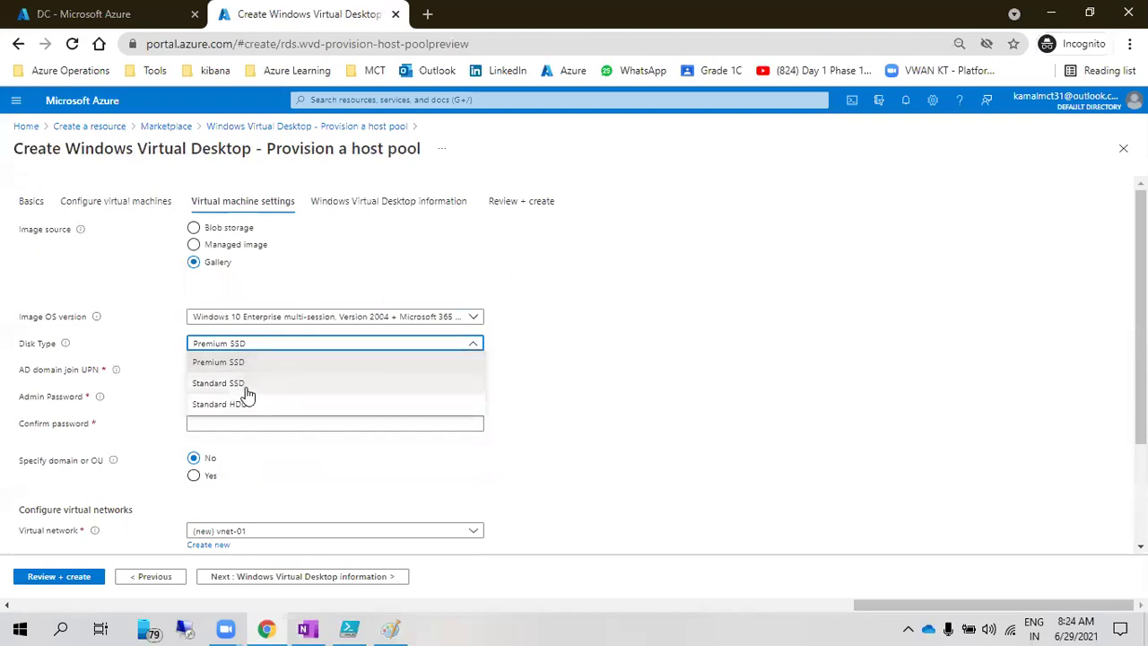
pyautogui.press('Escape')
pyautogui.click(248, 391)
# - Highlight the AD domain join UPN label, then switch to the DC virtual machine overview tab
pyautogui.moveTo(20, 370); pyautogui.dragTo(90, 377)
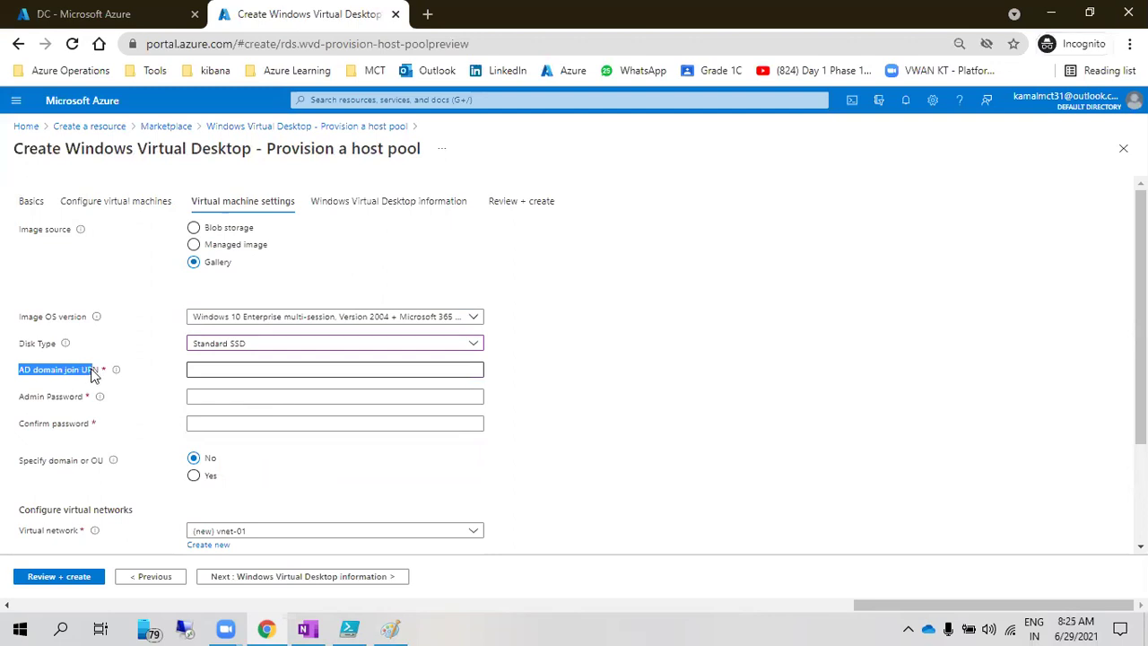
pyautogui.click(87, 391)
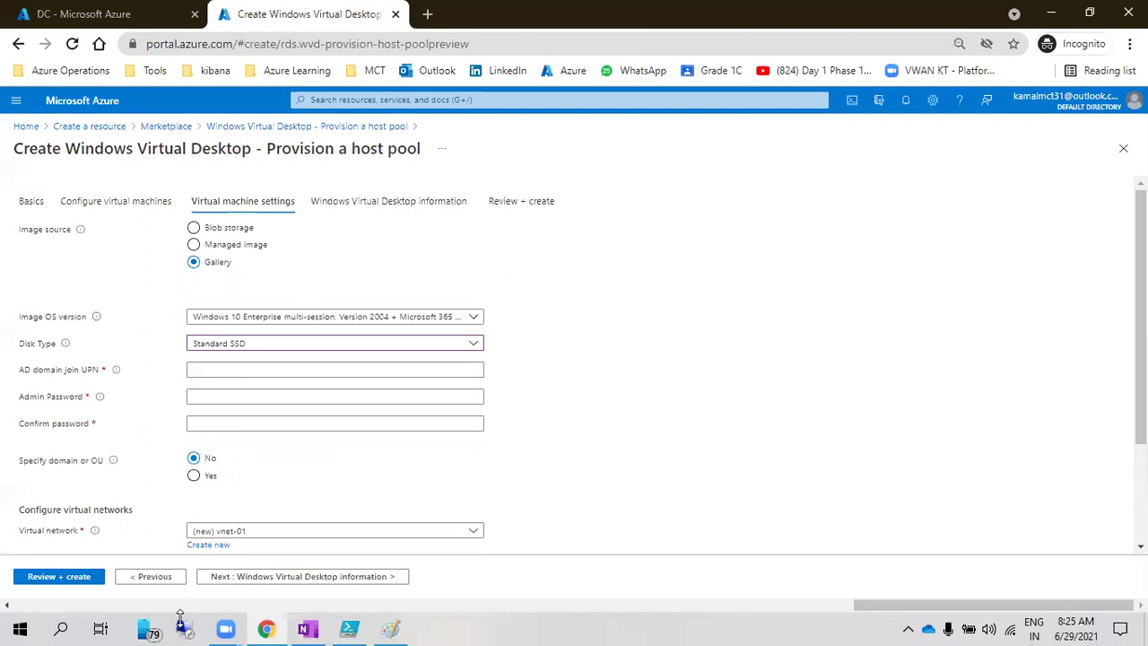
pyautogui.click(80, 10)
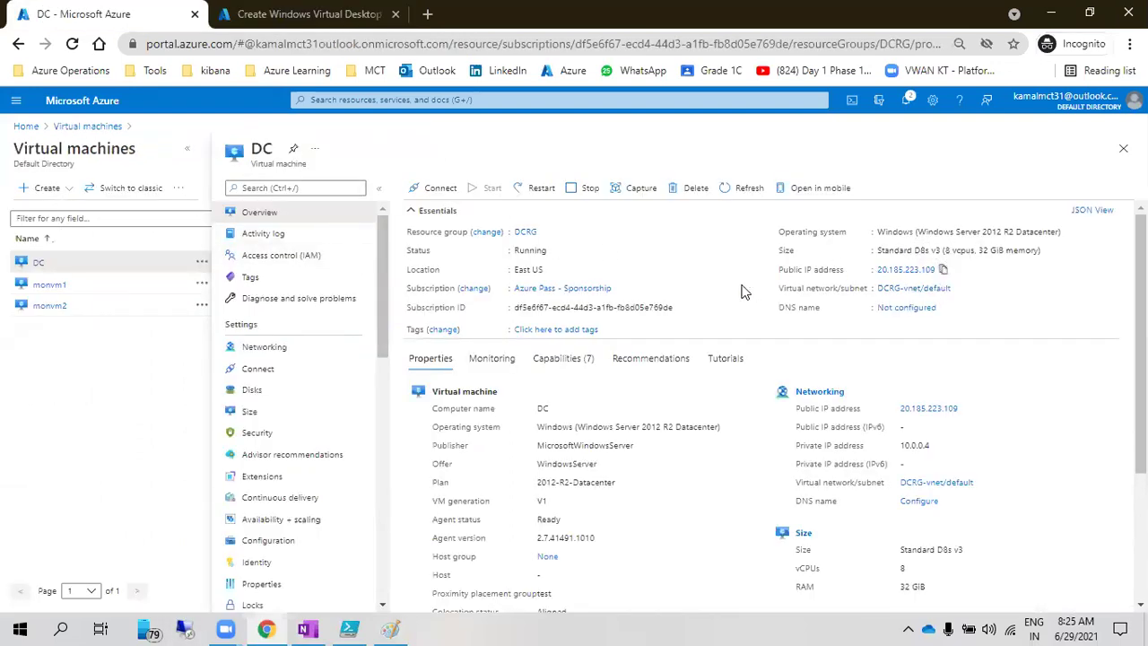
# - Launch Remote Desktop Connection with mstsc and paste the DC server IP 20.185.223.109
pyautogui.press('super+r')
pyautogui.write('mstsc')
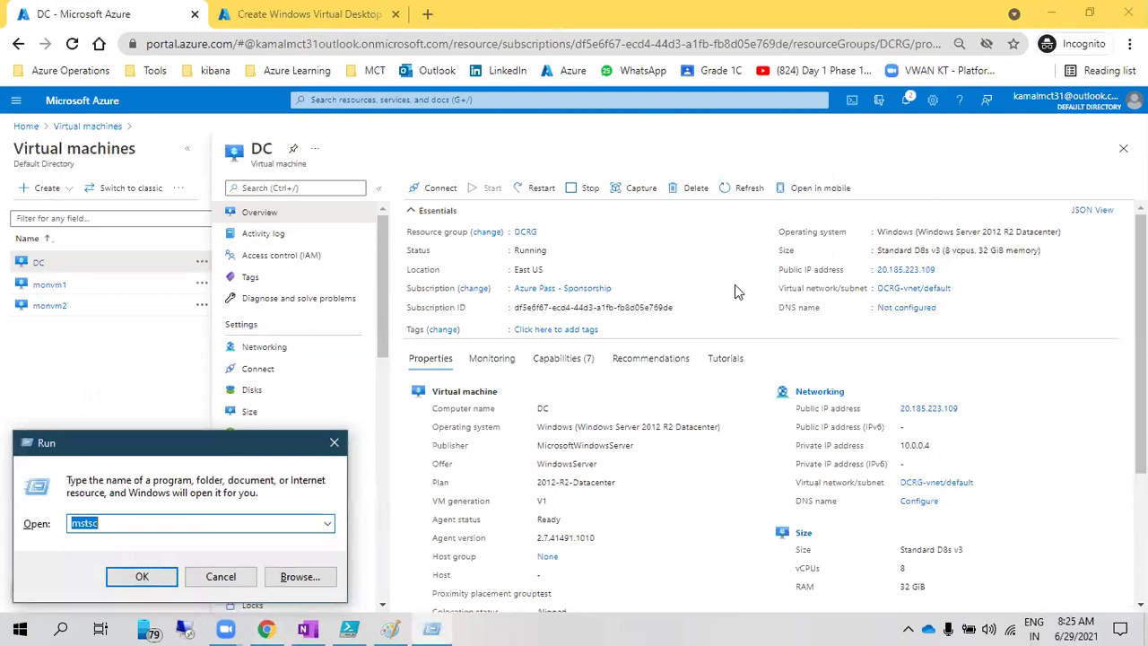
pyautogui.press('Return')
pyautogui.hotkey('ctrl', 'v')
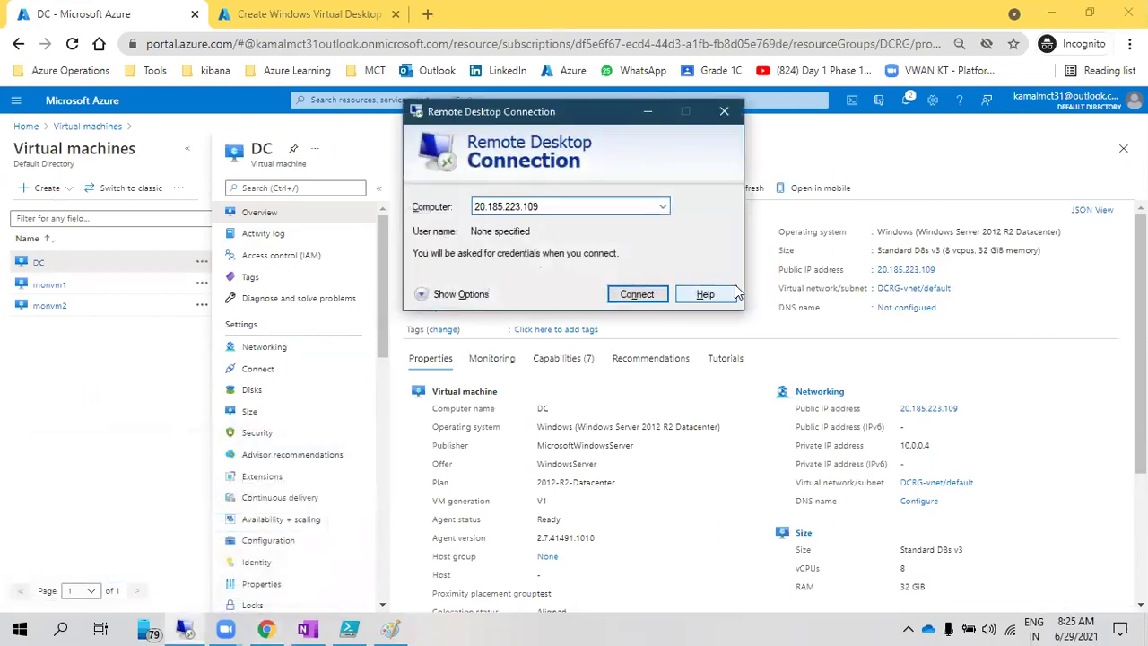
# - Connect using the local administrator user name and password, then minimize the remote session
pyautogui.click(466, 295)
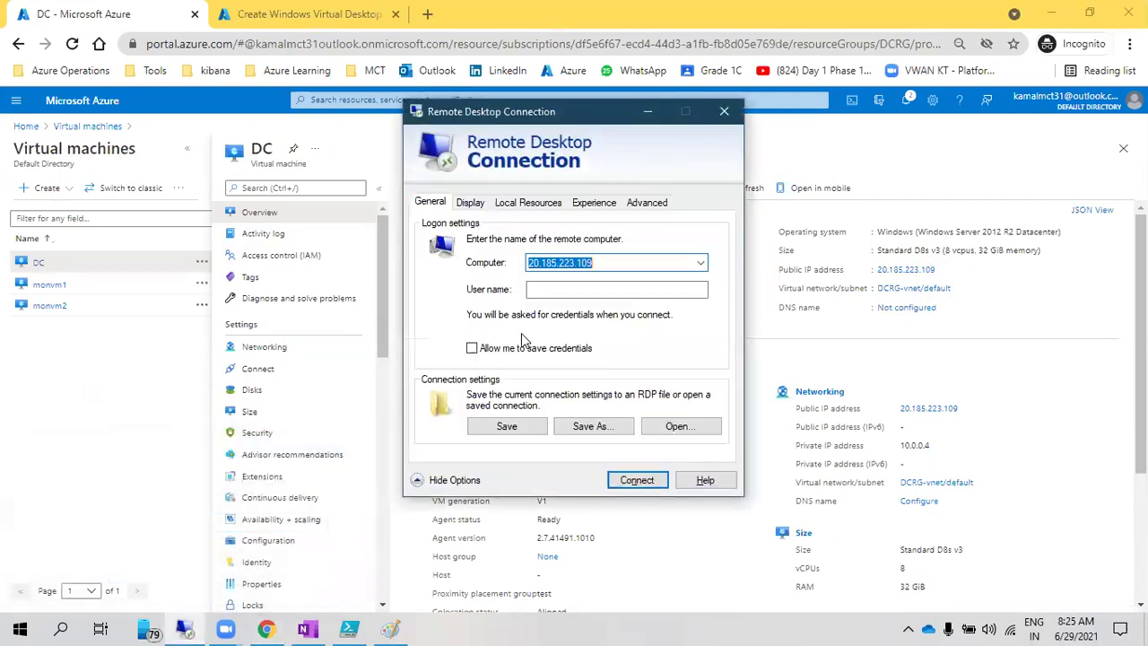
pyautogui.click(561, 291)
pyautogui.write('.\\azureuser')
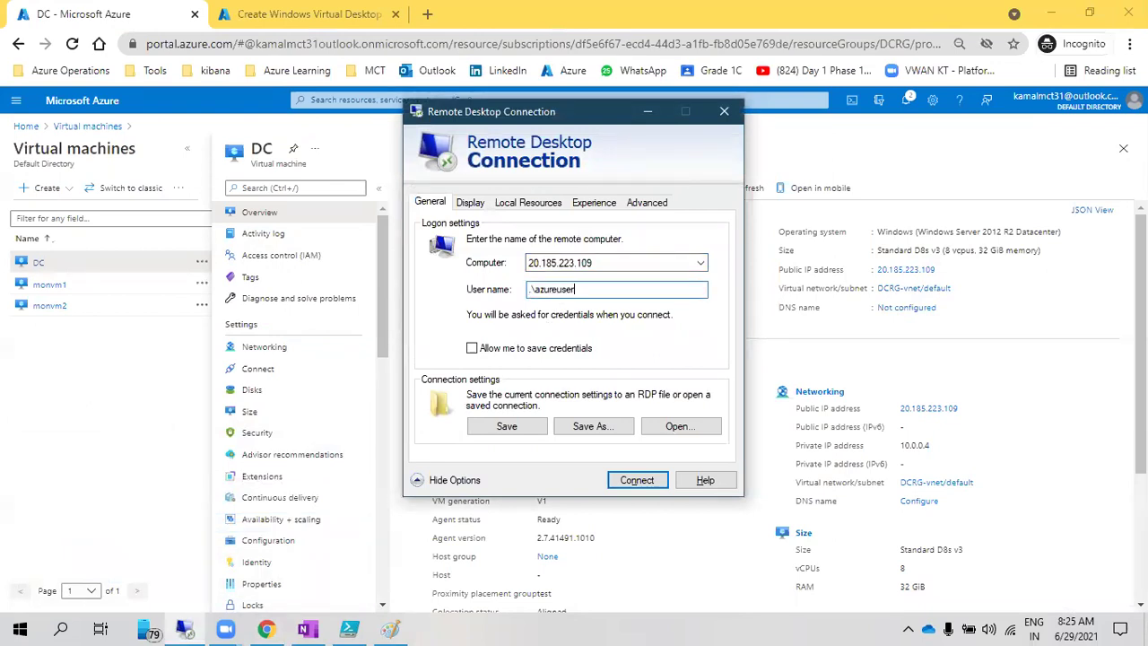
pyautogui.press('Return')
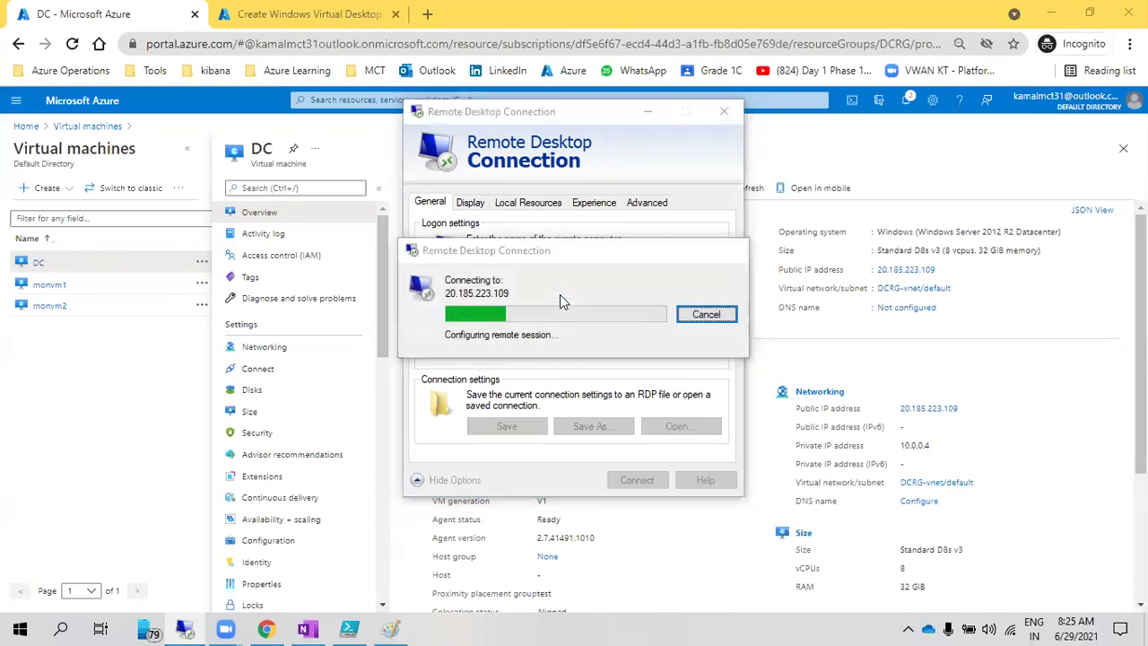
pyautogui.write('*******')
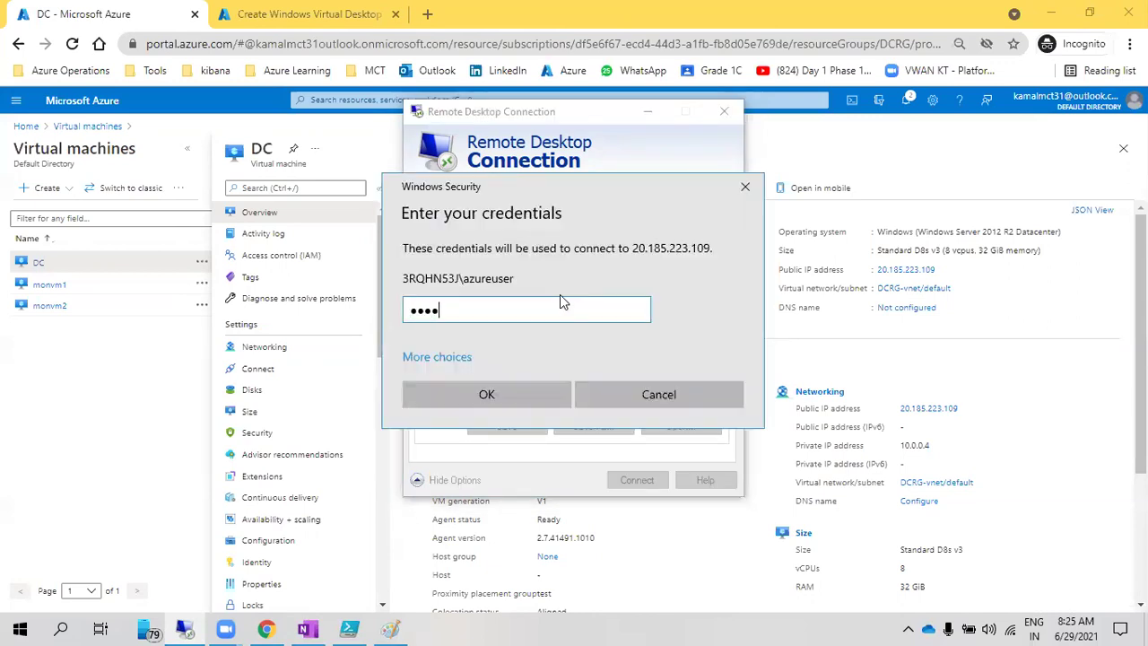
pyautogui.write('******')
pyautogui.press('Return')
pyautogui.press('Return')
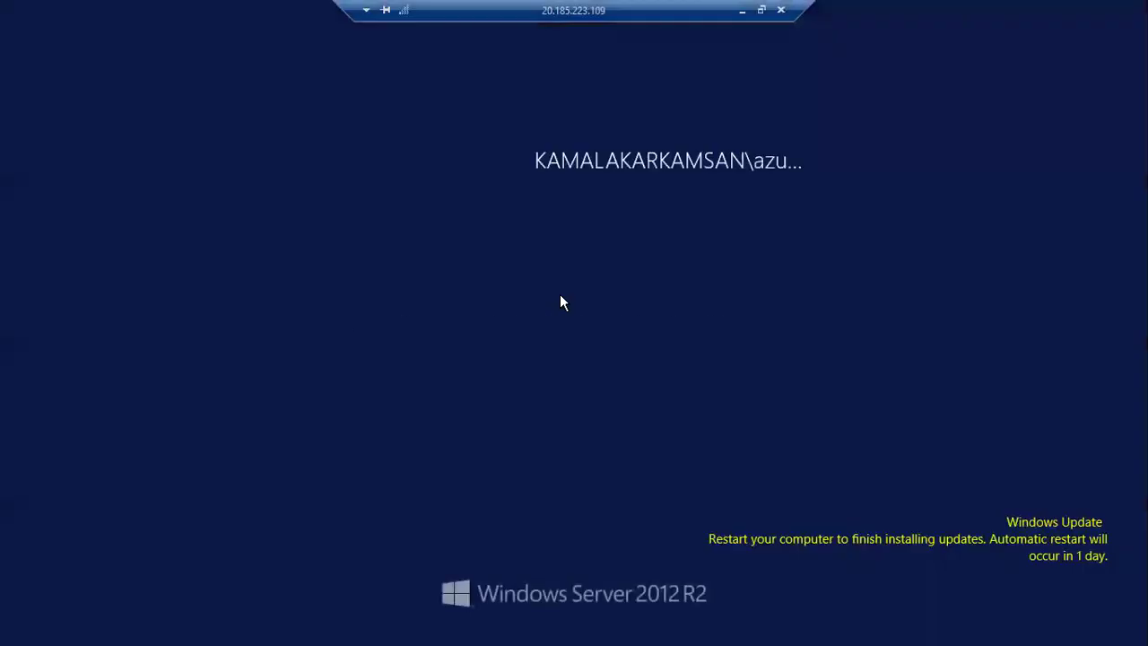
pyautogui.click(742, 10)
# - Scroll through the WVD setup page in OneNote down to the Step 3 notes
pyautogui.click(307, 629)
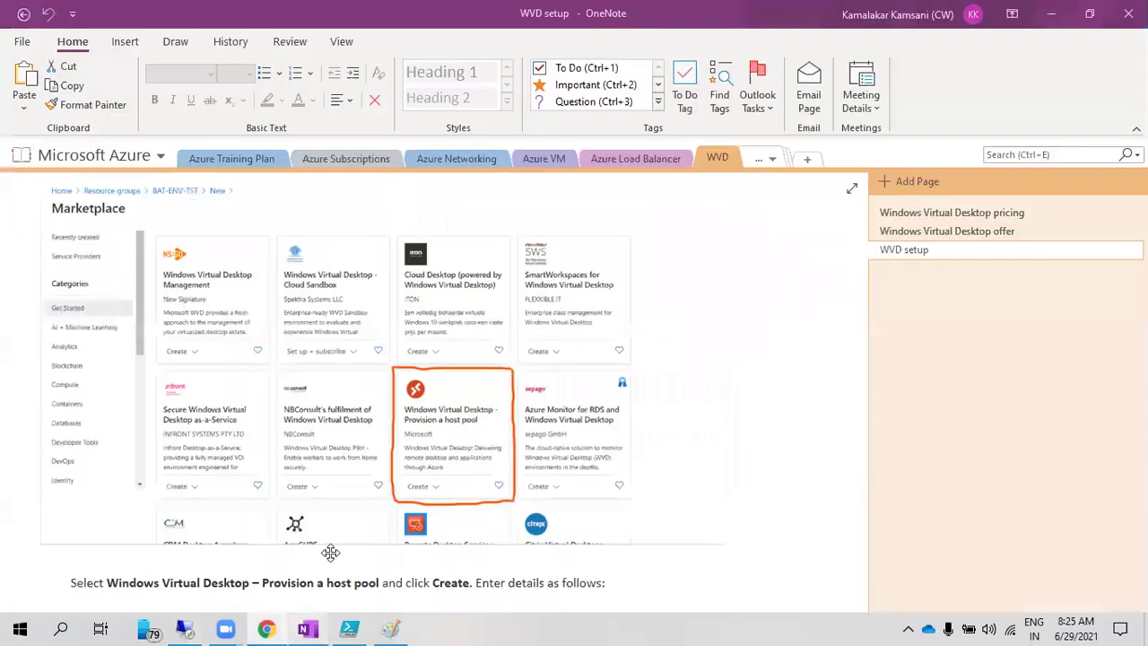
pyautogui.scroll(-3, 389, 426)
pyautogui.scroll(-15, 388, 426)
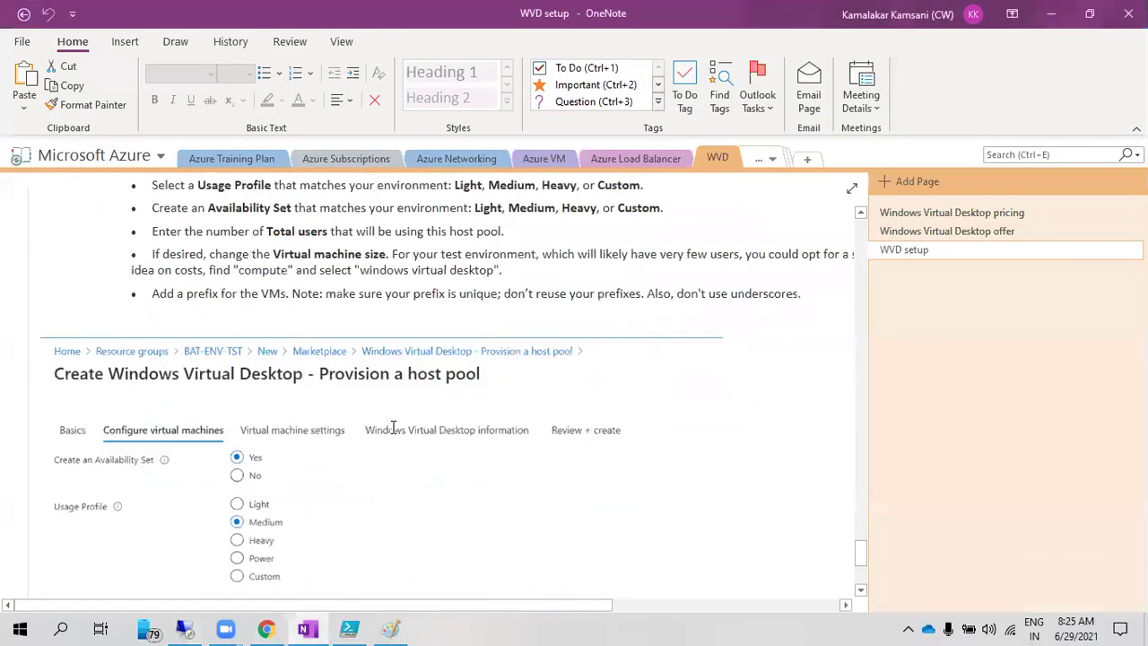
pyautogui.scroll(-1, 393, 427)
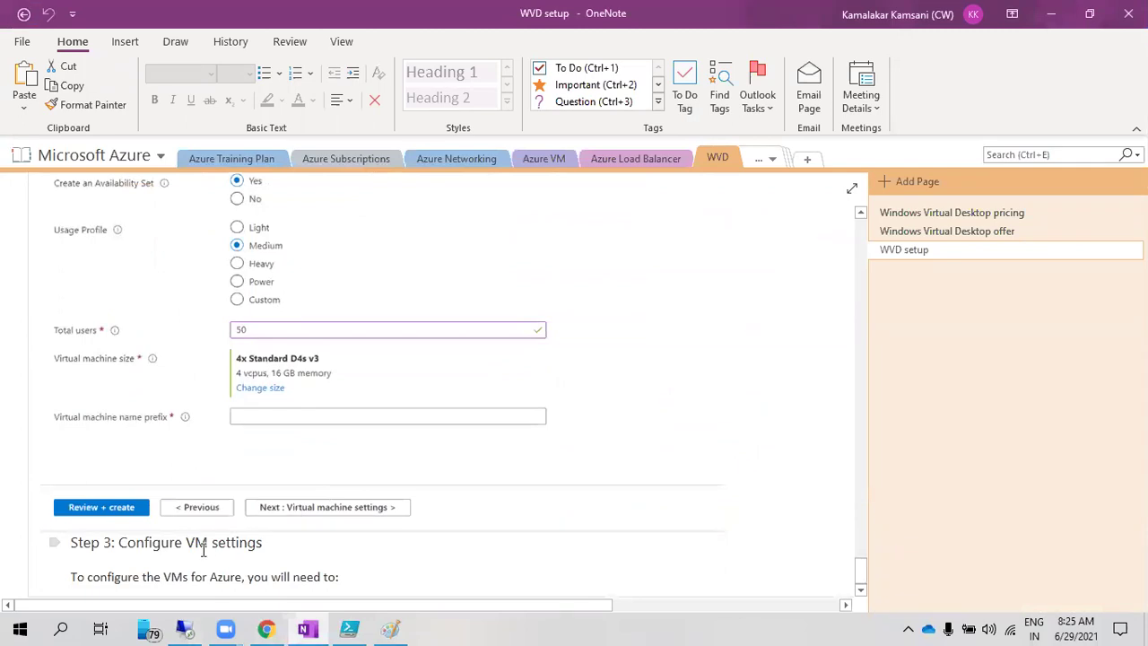
pyautogui.click(189, 576)
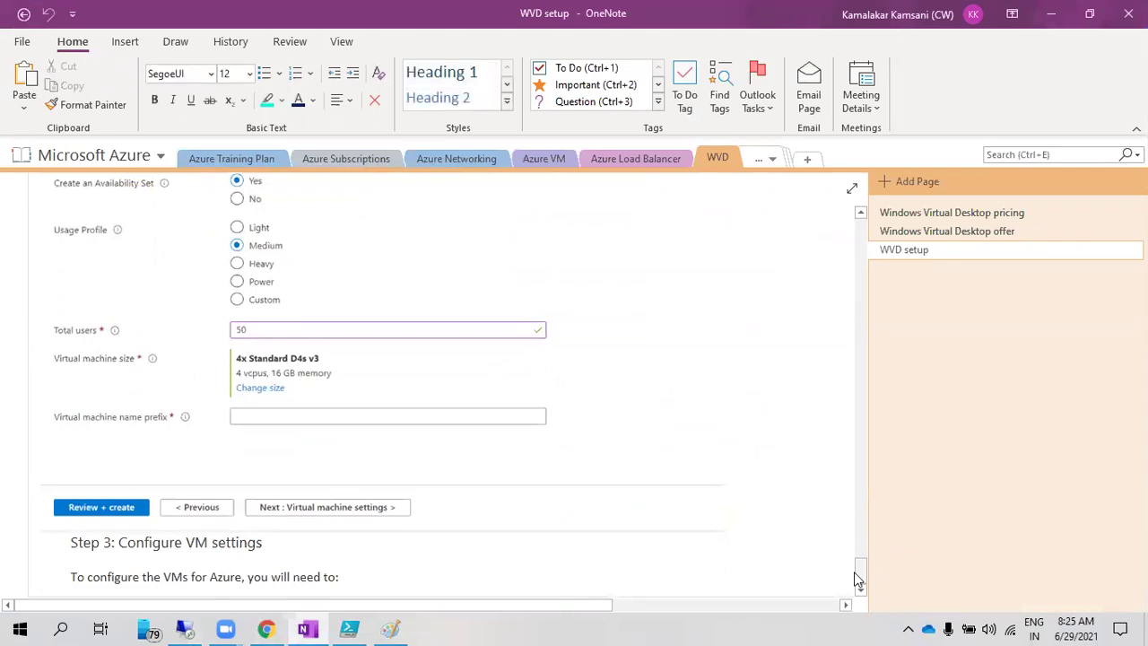
pyautogui.moveTo(859, 581); pyautogui.dragTo(850, 236)
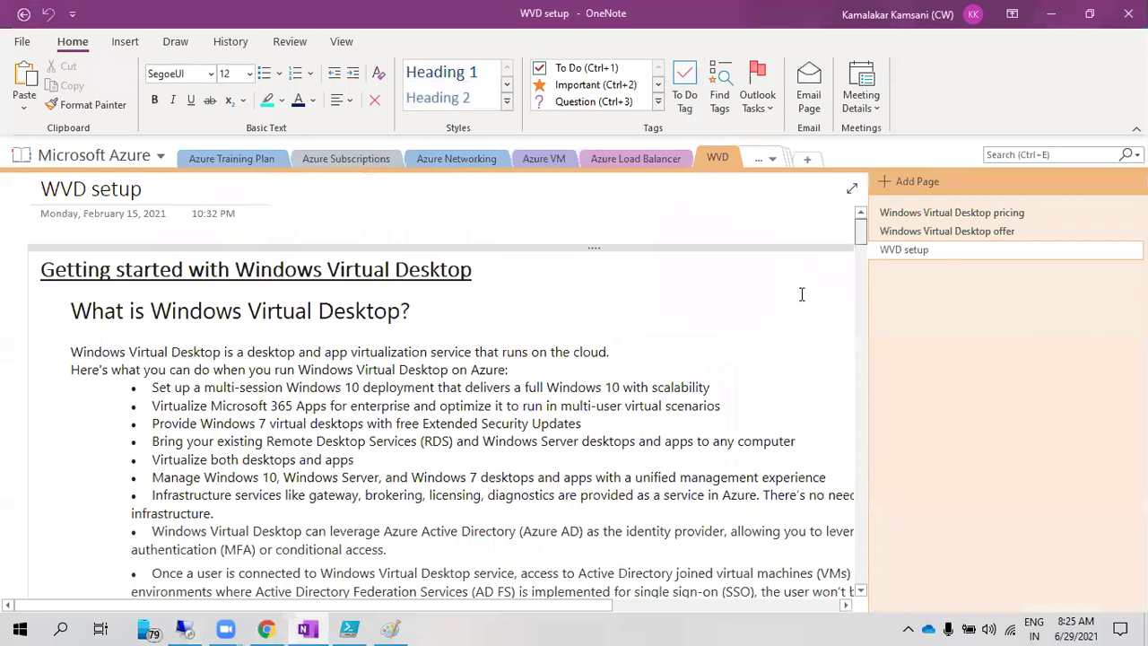
# - Review the Windows Virtual Desktop offer and pricing pages, return to WVD setup, then back to Chrome
pyautogui.click(950, 230)
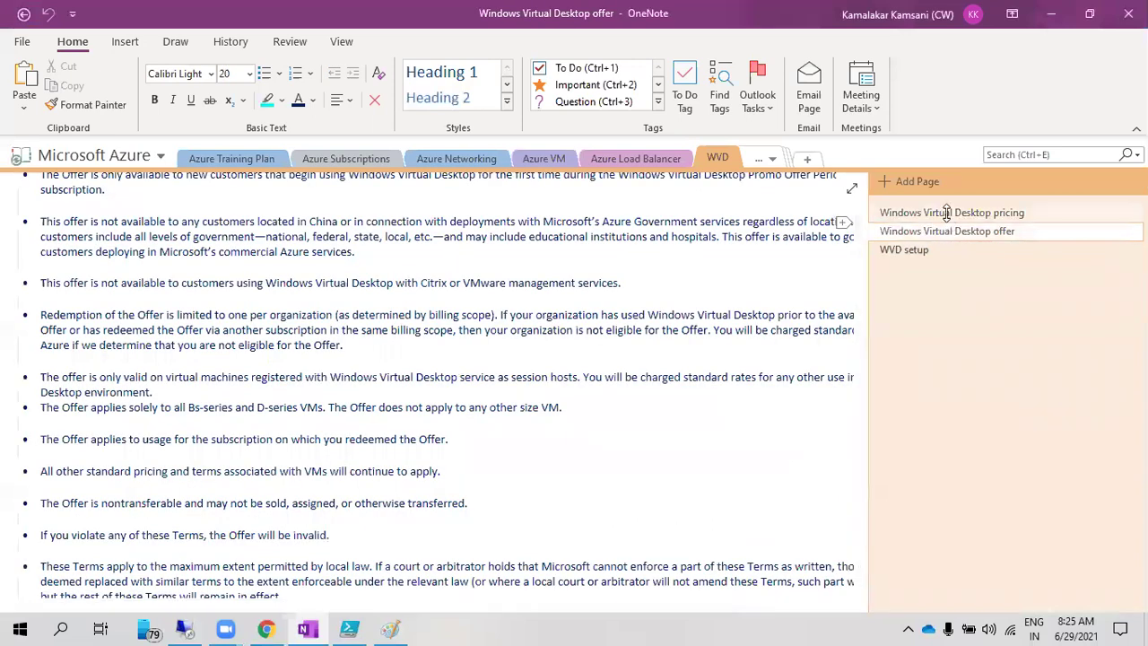
pyautogui.click(946, 212)
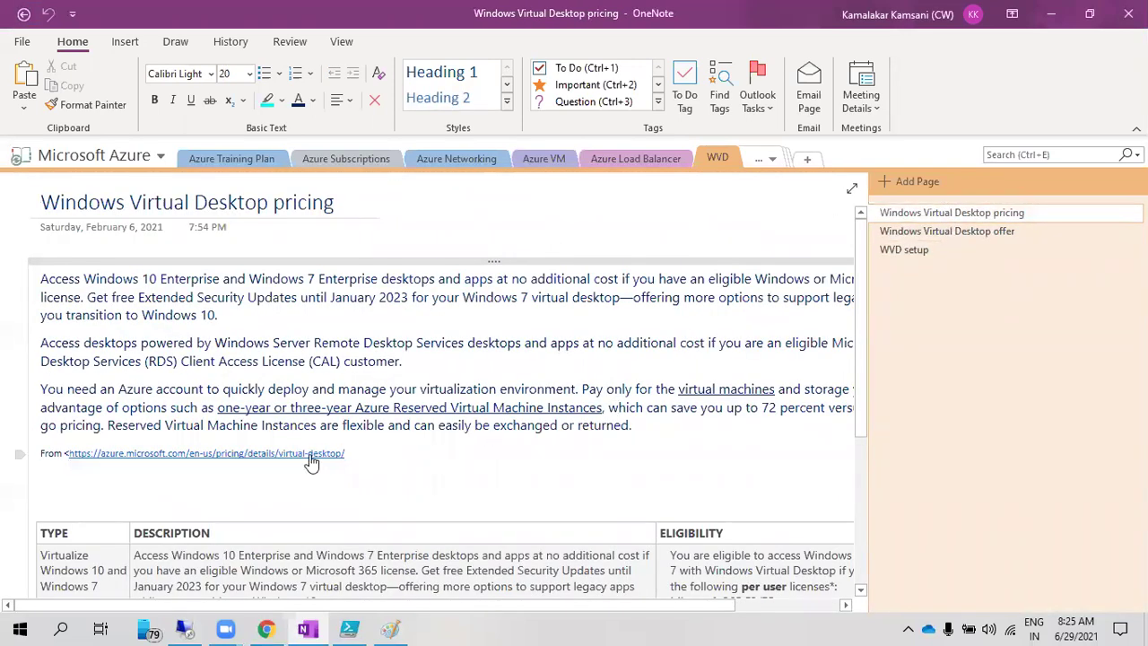
pyautogui.scroll(-5, 358, 513)
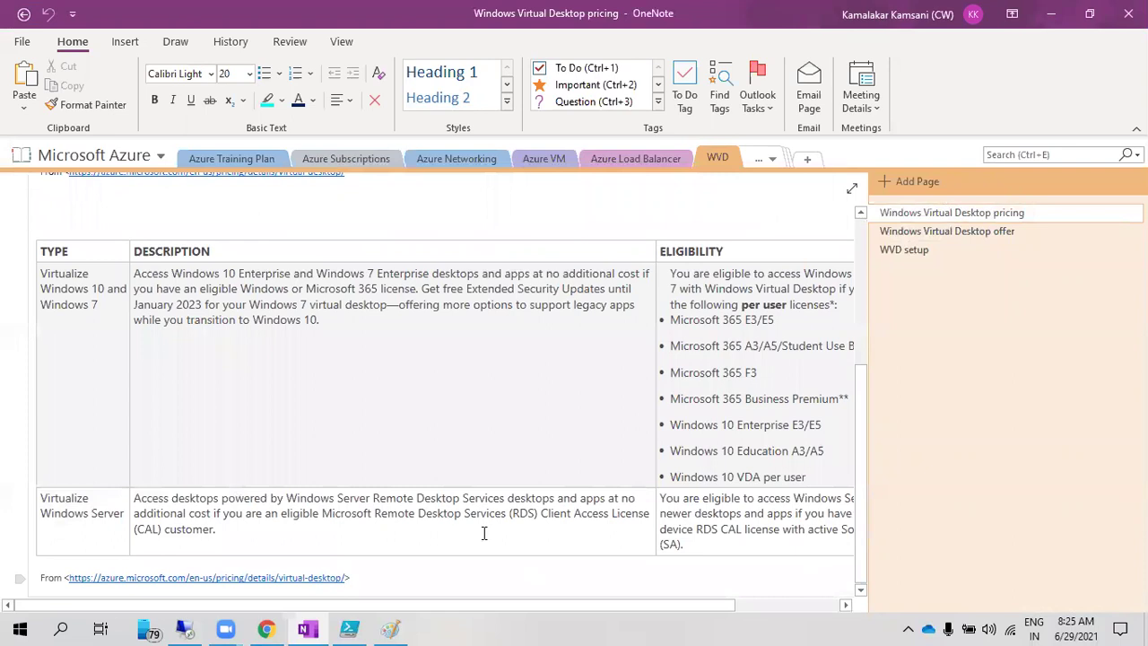
pyautogui.scroll(5, 838, 421)
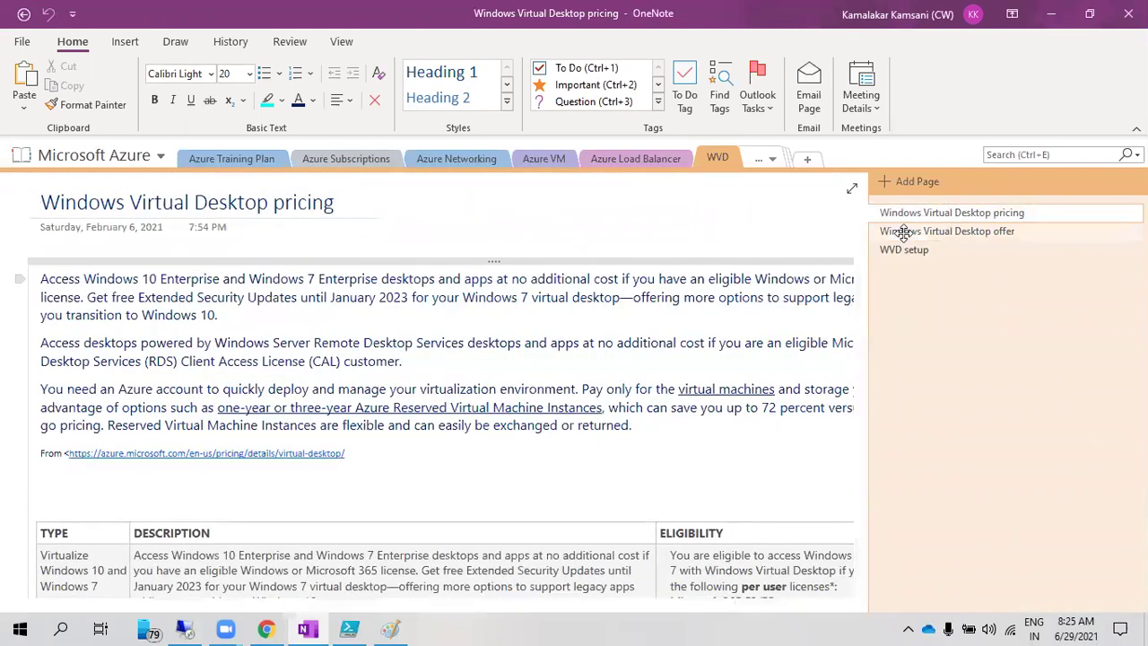
pyautogui.click(897, 231)
pyautogui.click(903, 251)
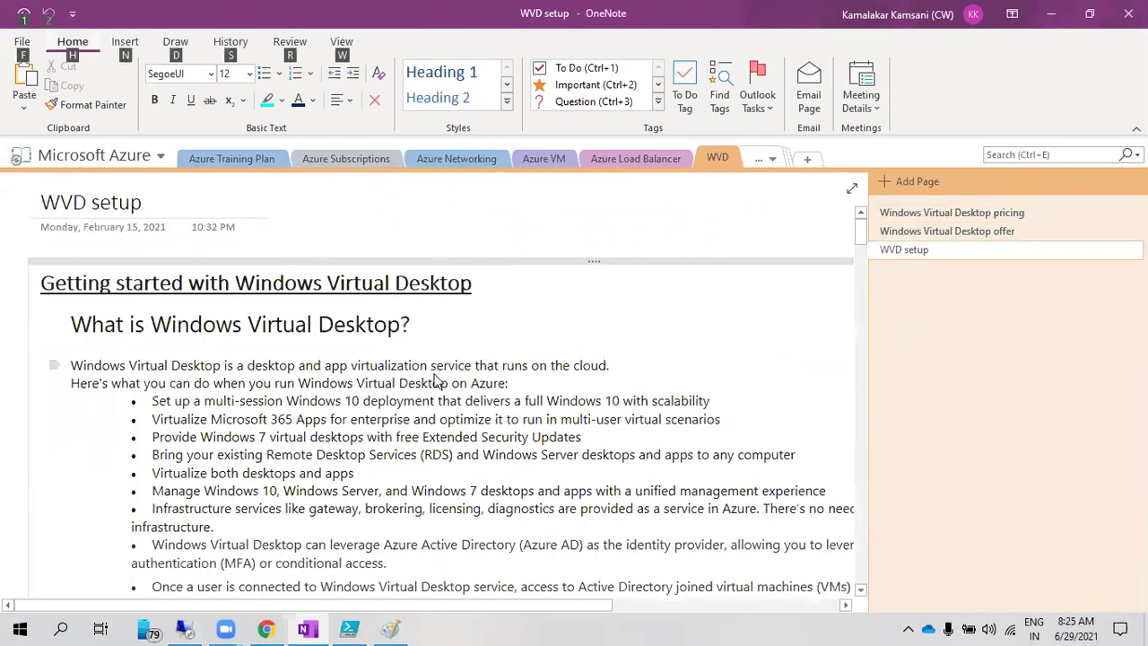
pyautogui.hotkey('alt', 'Tab')
# - Begin the AD domain join UPN entry, deleting an IP address pasted there by mistake
pyautogui.click(280, 14)
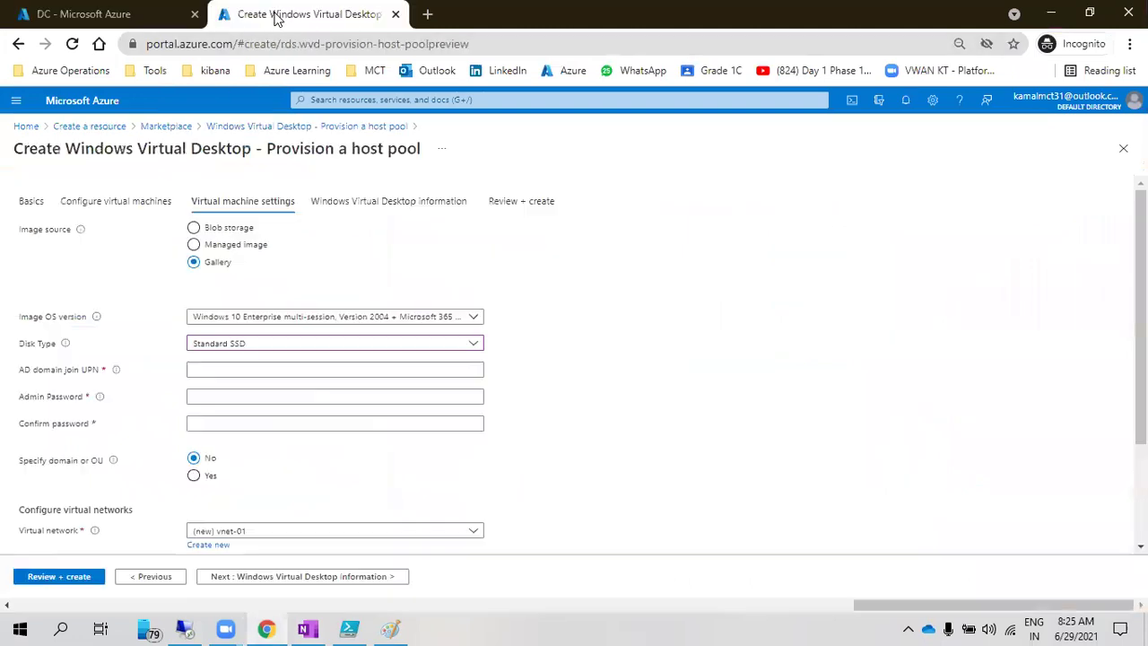
pyautogui.moveTo(114, 371)
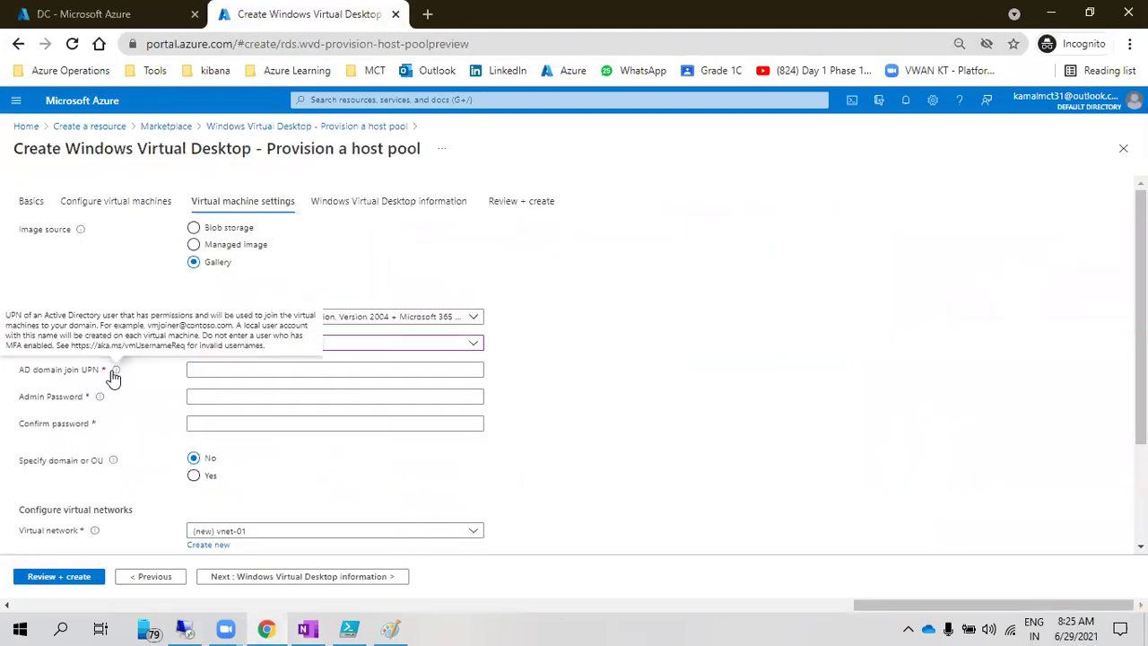
pyautogui.click(238, 369)
pyautogui.write('20.185.223.109')
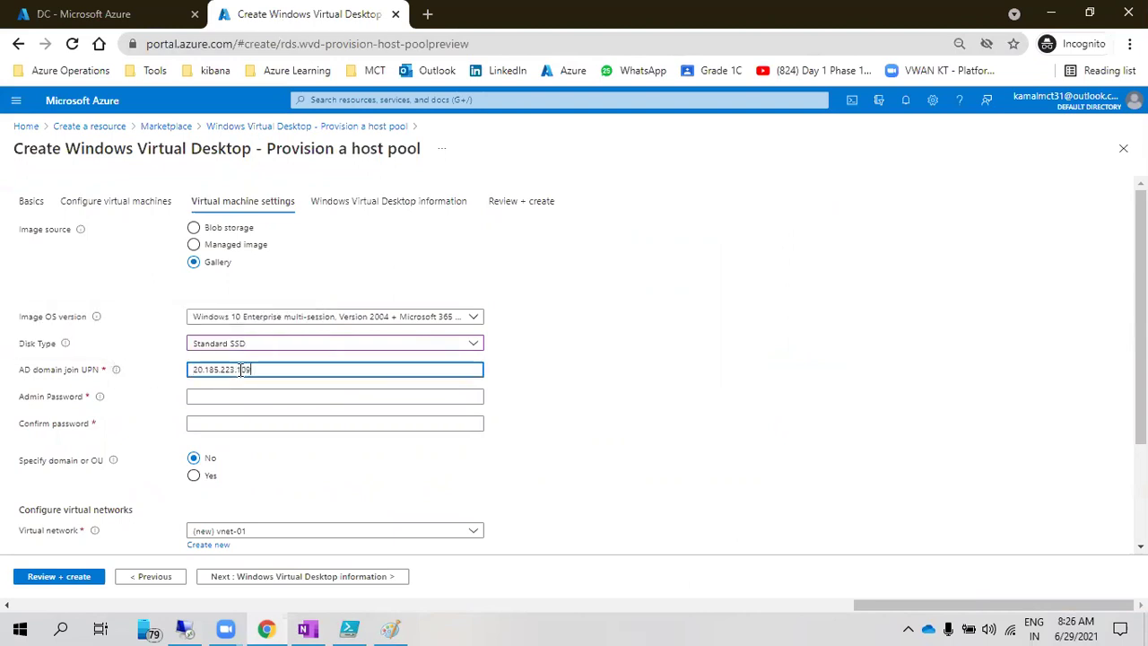
pyautogui.moveTo(244, 368); pyautogui.dragTo(162, 371)
pyautogui.press('BackSpace')
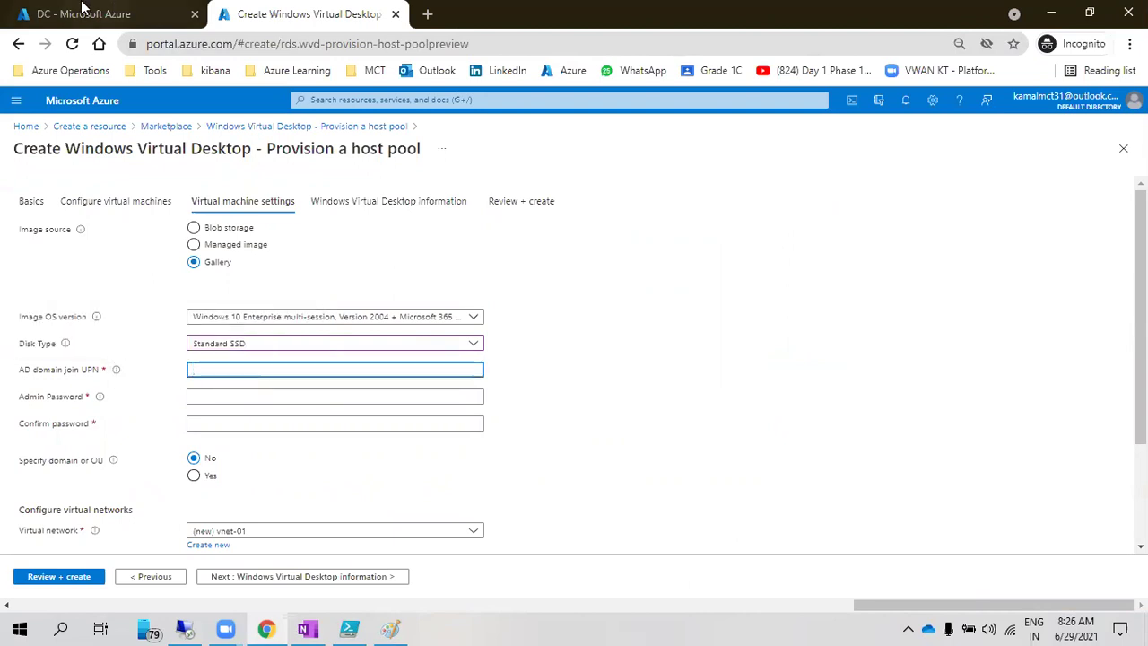
# - Find the directory user's profile in Azure Active Directory and select their principal name
pyautogui.click(99, 14)
pyautogui.click(79, 102)
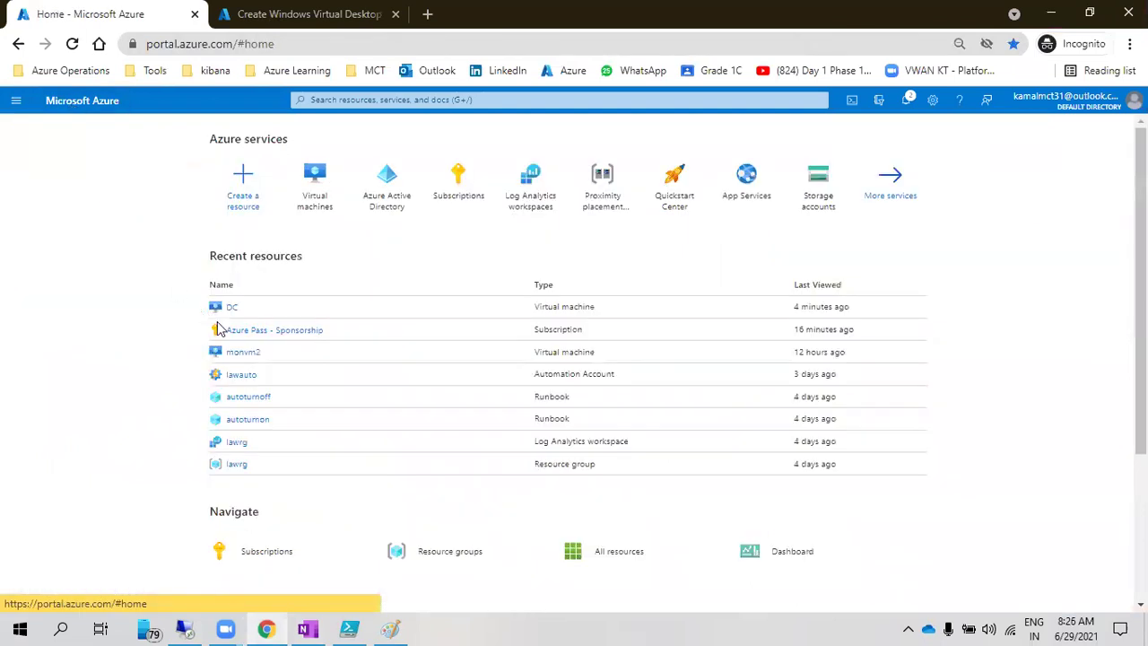
pyautogui.click(361, 198)
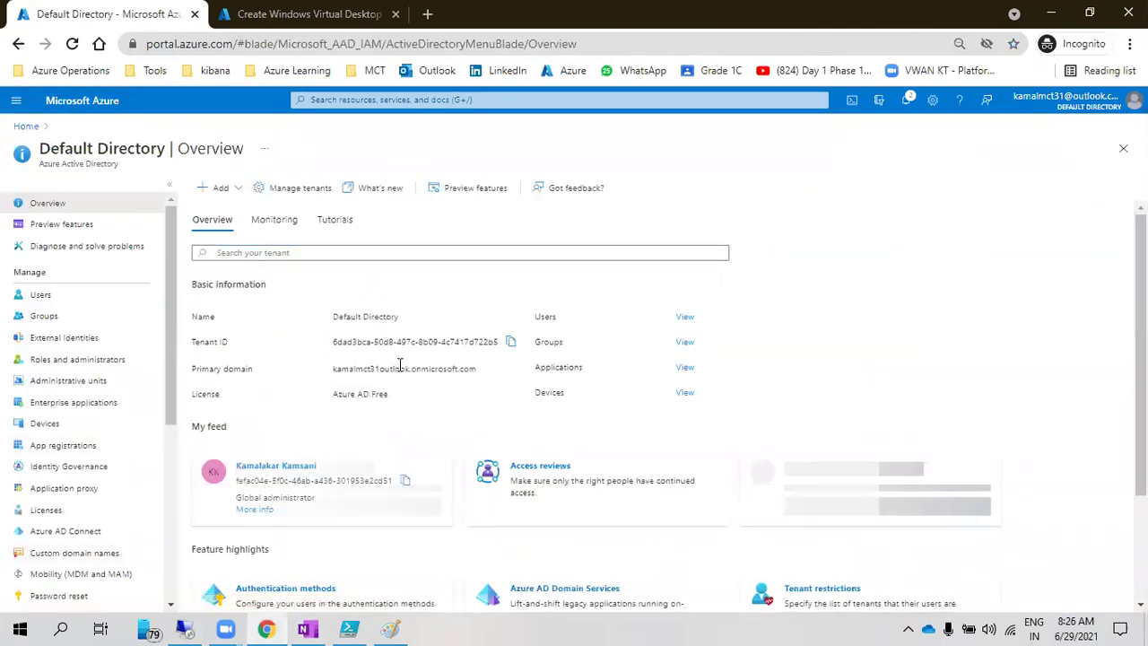
pyautogui.click(42, 297)
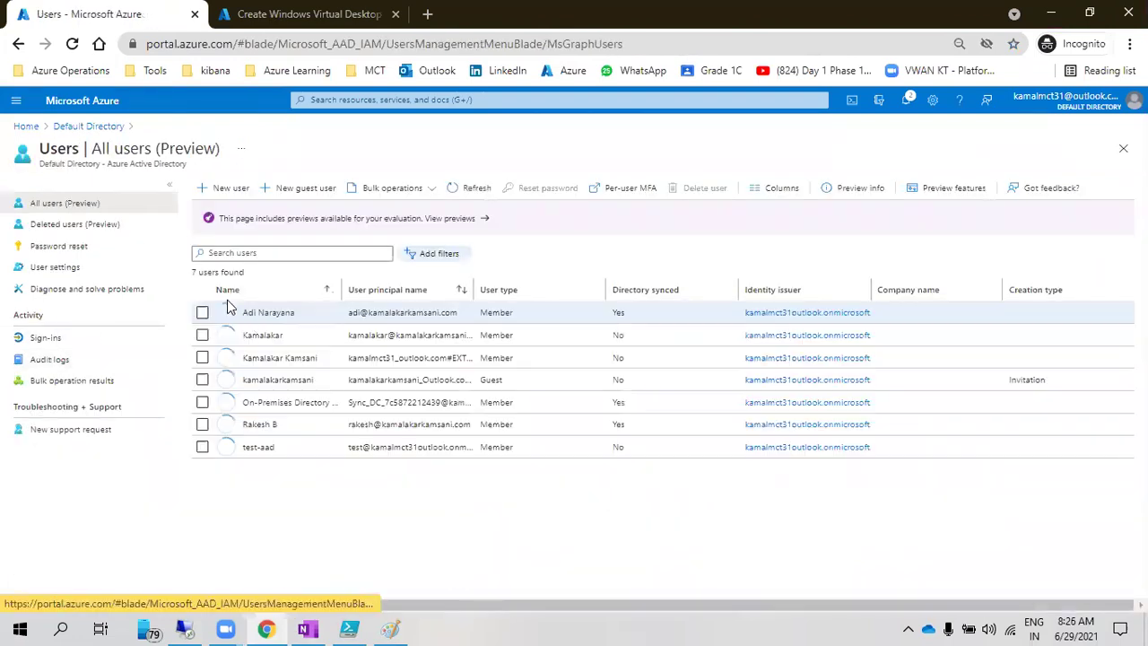
pyautogui.click(273, 338)
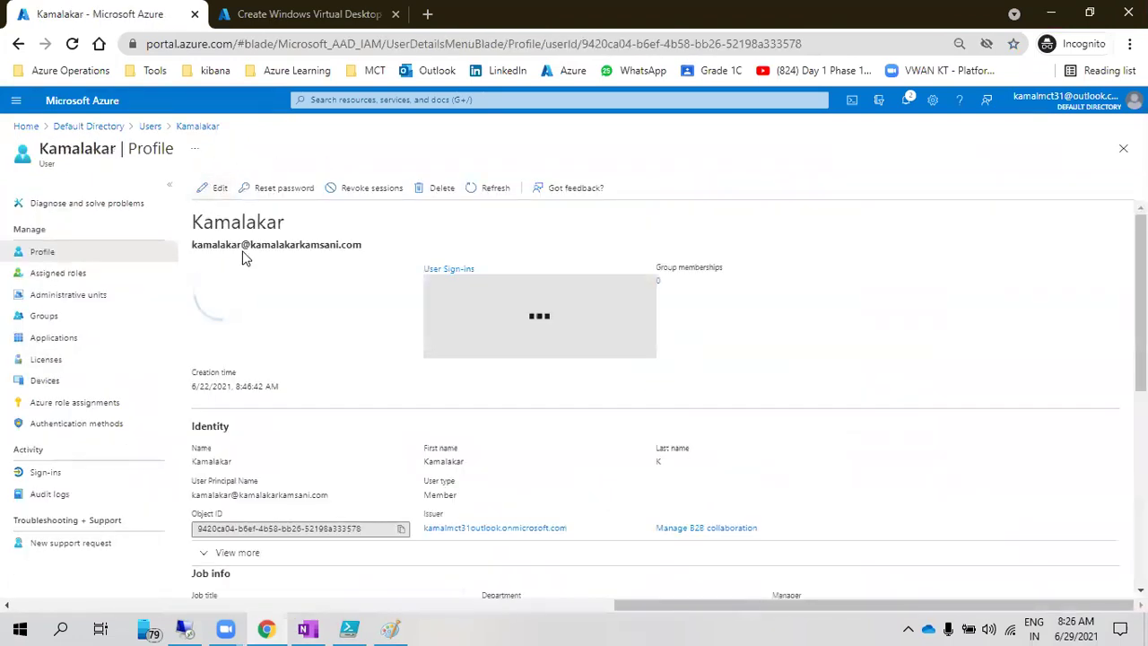
pyautogui.tripleClick(249, 249)
pyautogui.hotkey('ctrl', 'c')
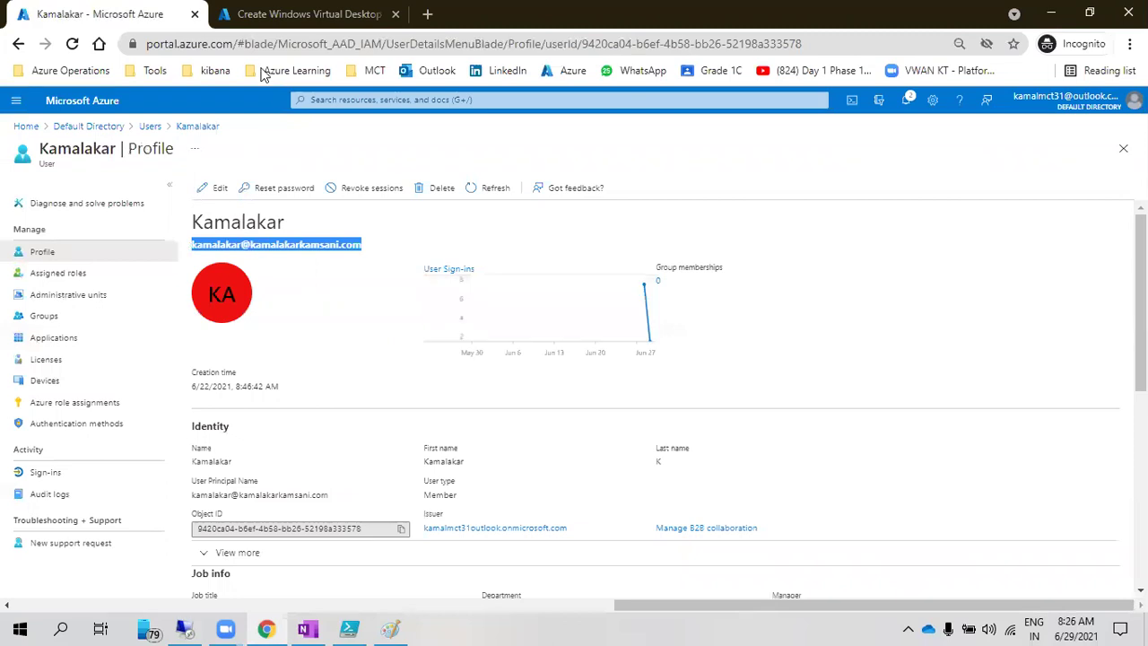
# - Paste the copied principal name into the host pool's AD domain join UPN field
pyautogui.click(305, 13)
pyautogui.hotkey('ctrl', 'v')
pyautogui.click(216, 396)
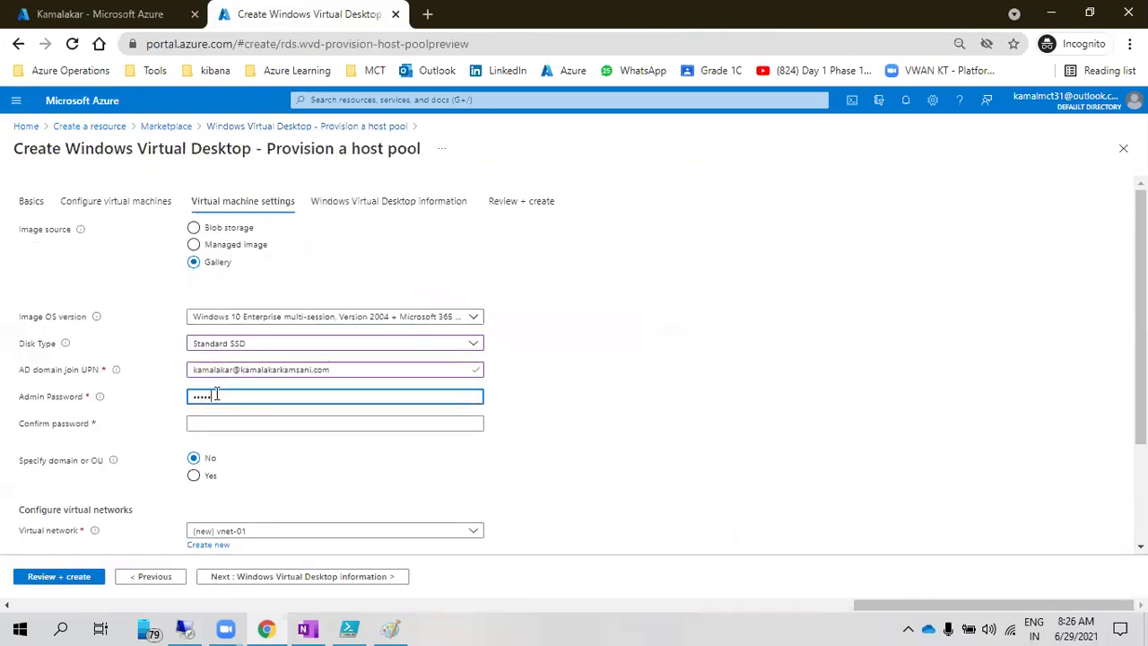
# - Re-enter the admin password in Confirm password so the two match
pyautogui.press('Tab')
pyautogui.write('•••••')
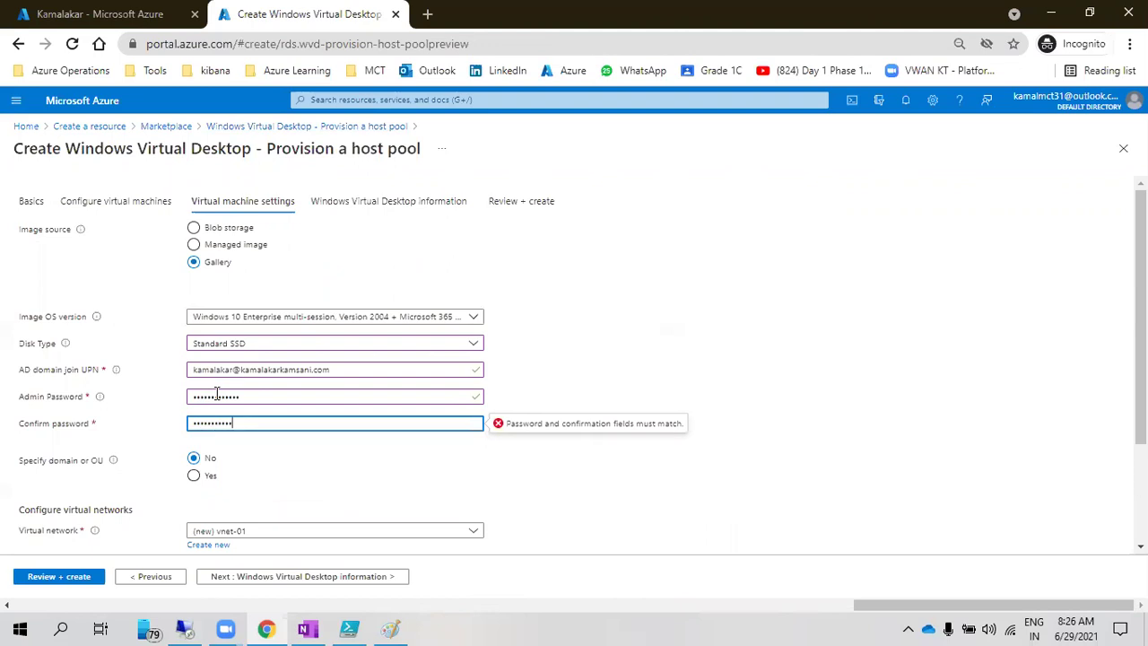
pyautogui.click(45, 464)
# - Review the domain join UPN text, checking its user and domain parts
pyautogui.scroll(-1, 90, 482)
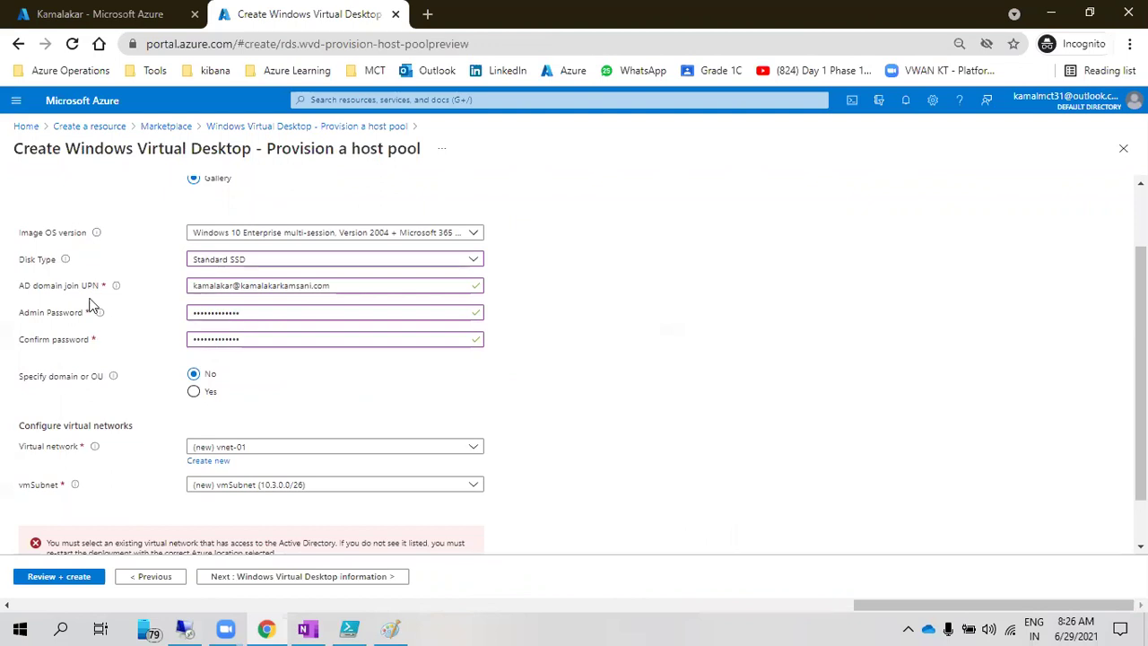
pyautogui.moveTo(26, 290); pyautogui.dragTo(106, 290)
pyautogui.click(324, 285)
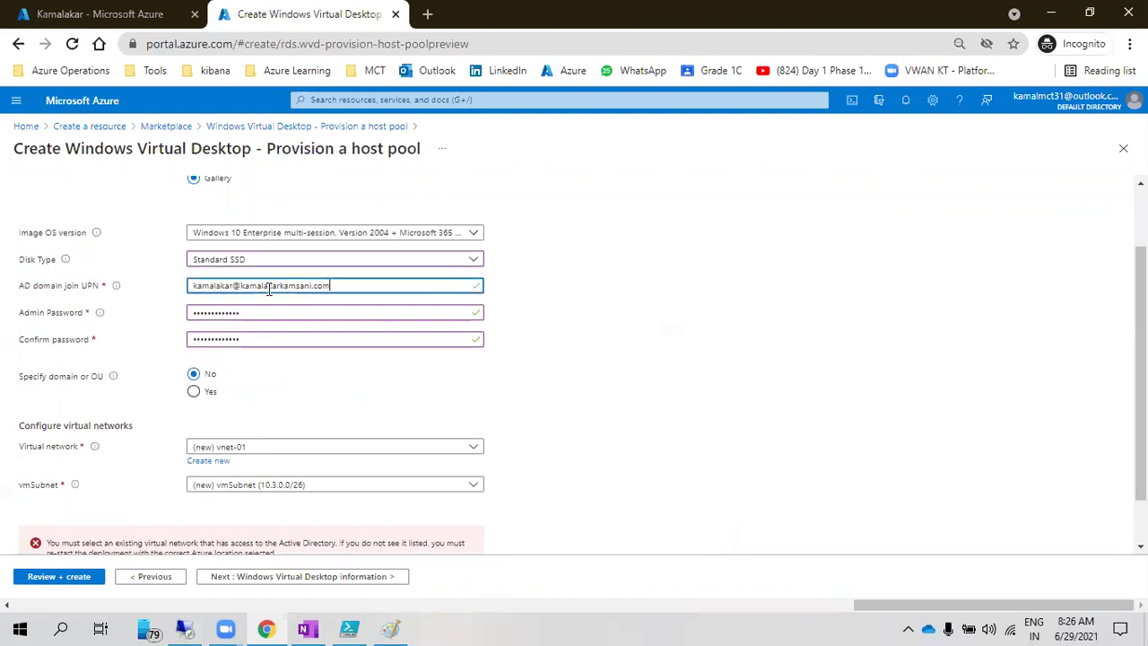
pyautogui.moveTo(348, 285); pyautogui.dragTo(178, 279)
pyautogui.click(351, 289)
pyautogui.moveTo(351, 289); pyautogui.dragTo(180, 285)
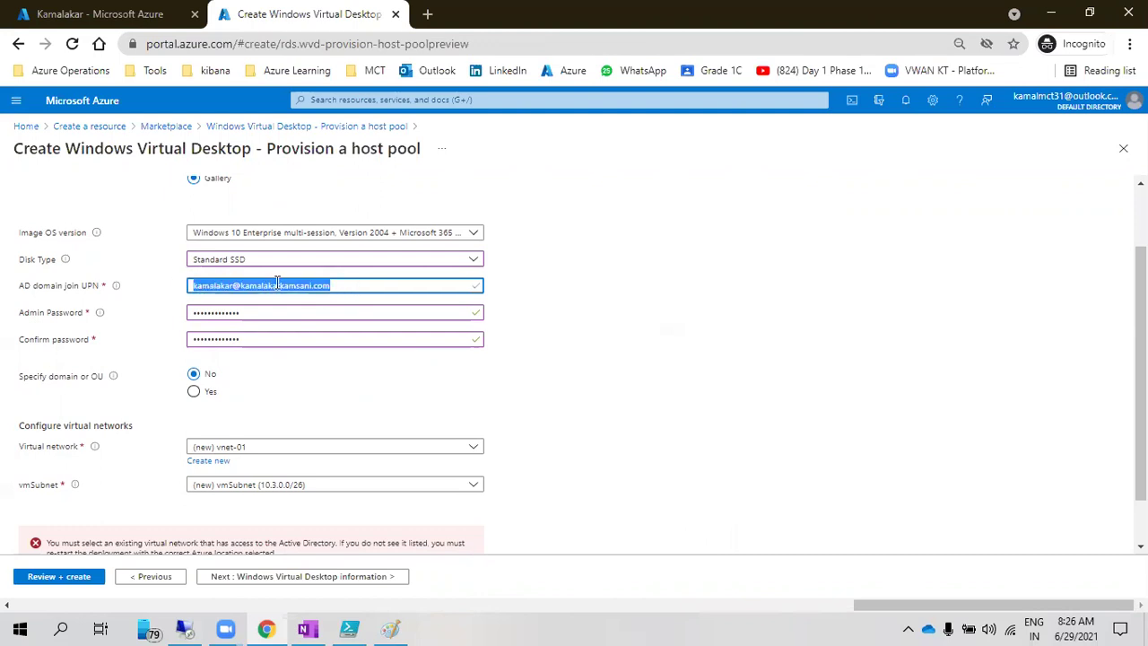
pyautogui.click(342, 287)
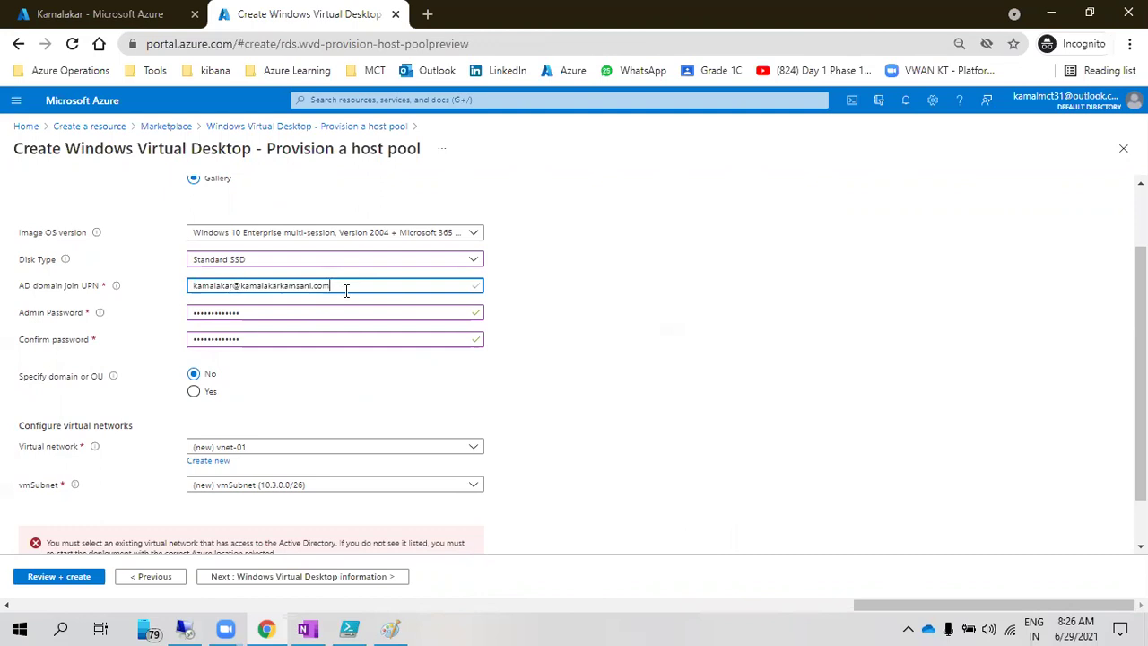
pyautogui.moveTo(242, 287); pyautogui.dragTo(343, 287)
pyautogui.click(343, 287)
pyautogui.scroll(1, 216, 300)
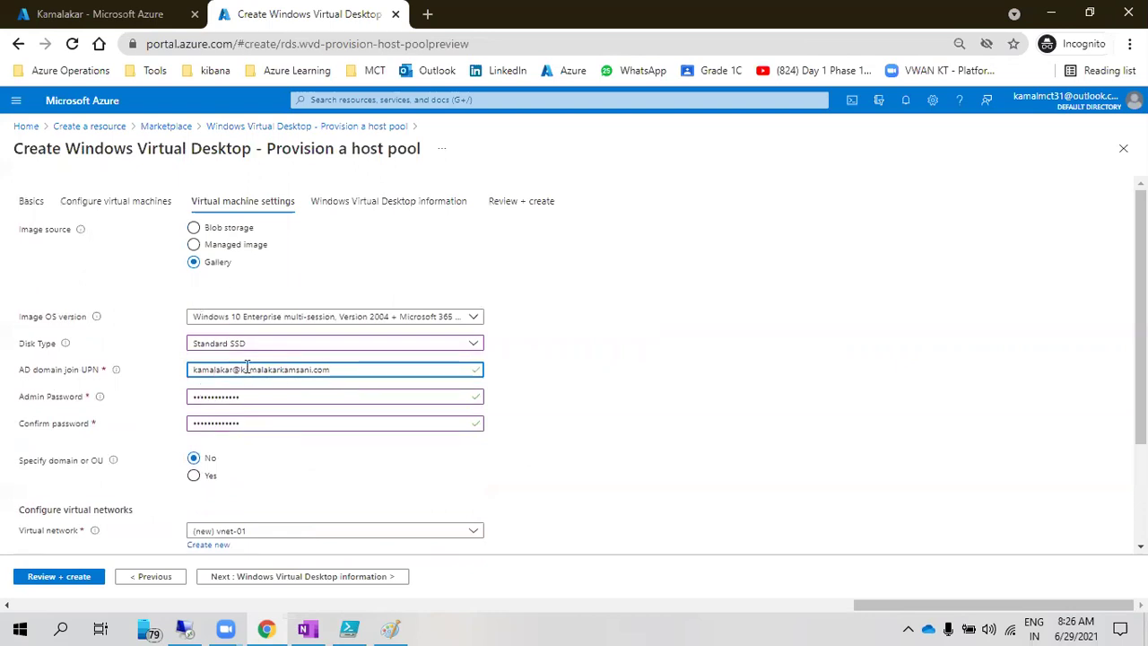
pyautogui.moveTo(296, 375); pyautogui.dragTo(243, 375)
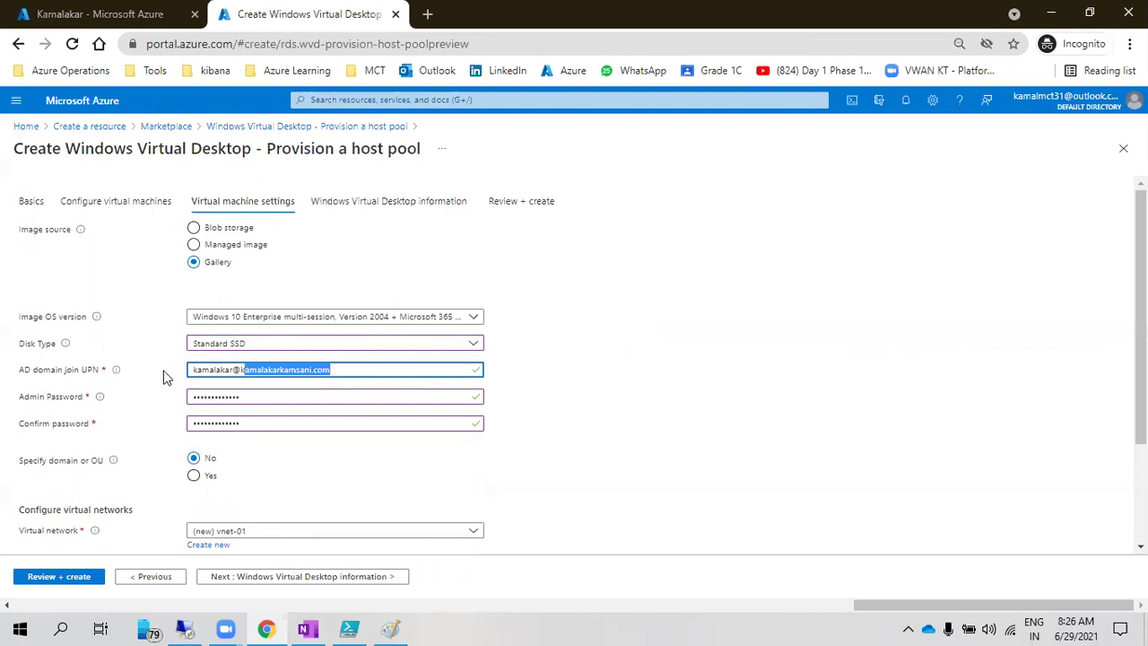
pyautogui.click(204, 369)
pyautogui.tripleClick(197, 369)
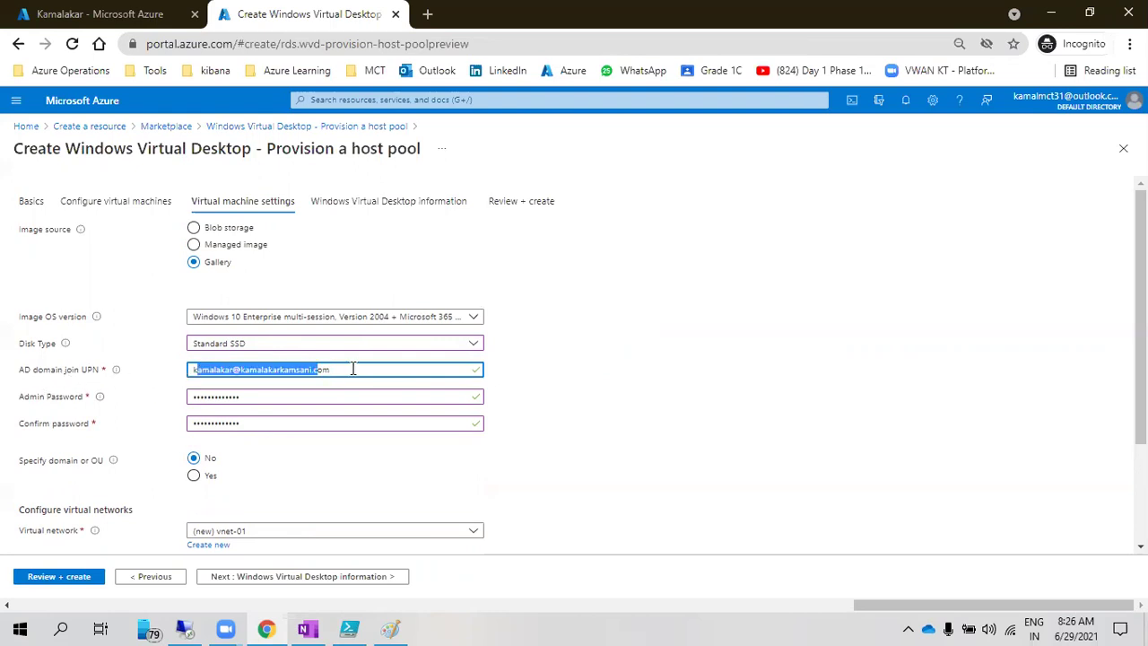
pyautogui.moveTo(331, 369); pyautogui.dragTo(247, 369)
pyautogui.click(116, 370)
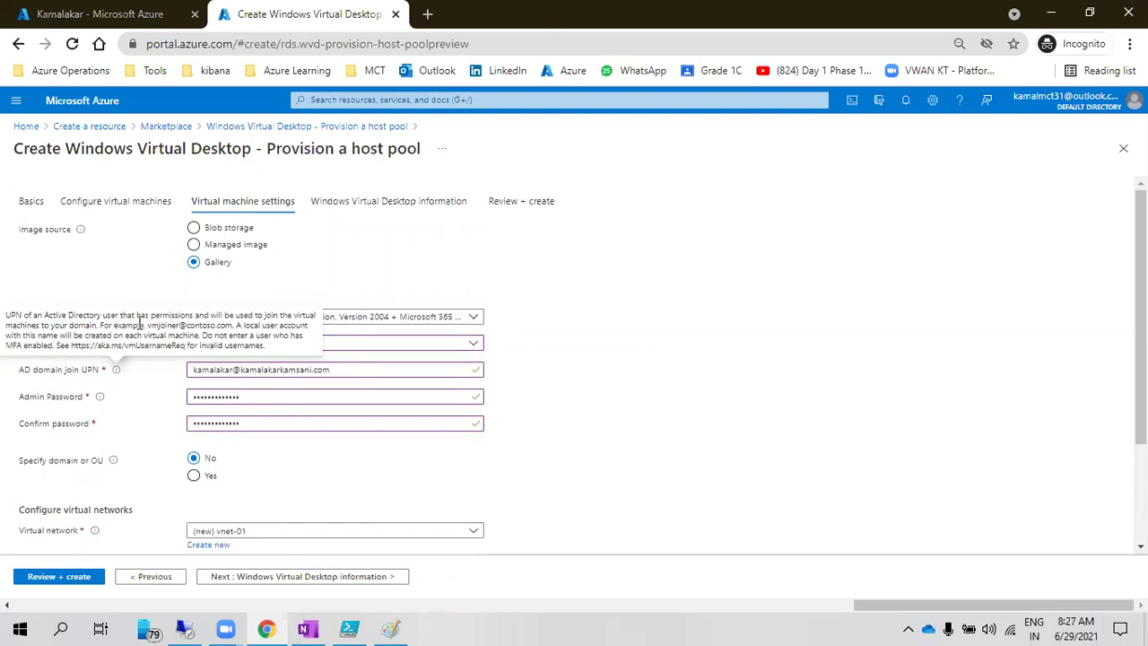
pyautogui.moveTo(148, 324); pyautogui.dragTo(220, 326)
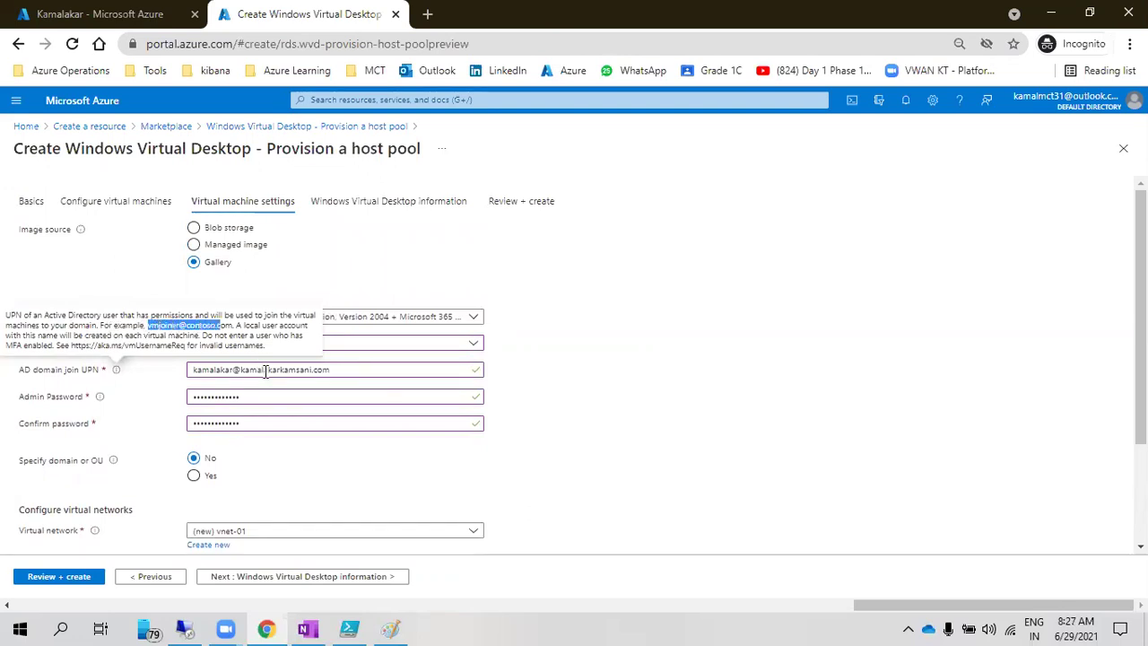
pyautogui.click(266, 371)
pyautogui.moveTo(332, 371); pyautogui.dragTo(244, 371)
pyautogui.click(243, 373)
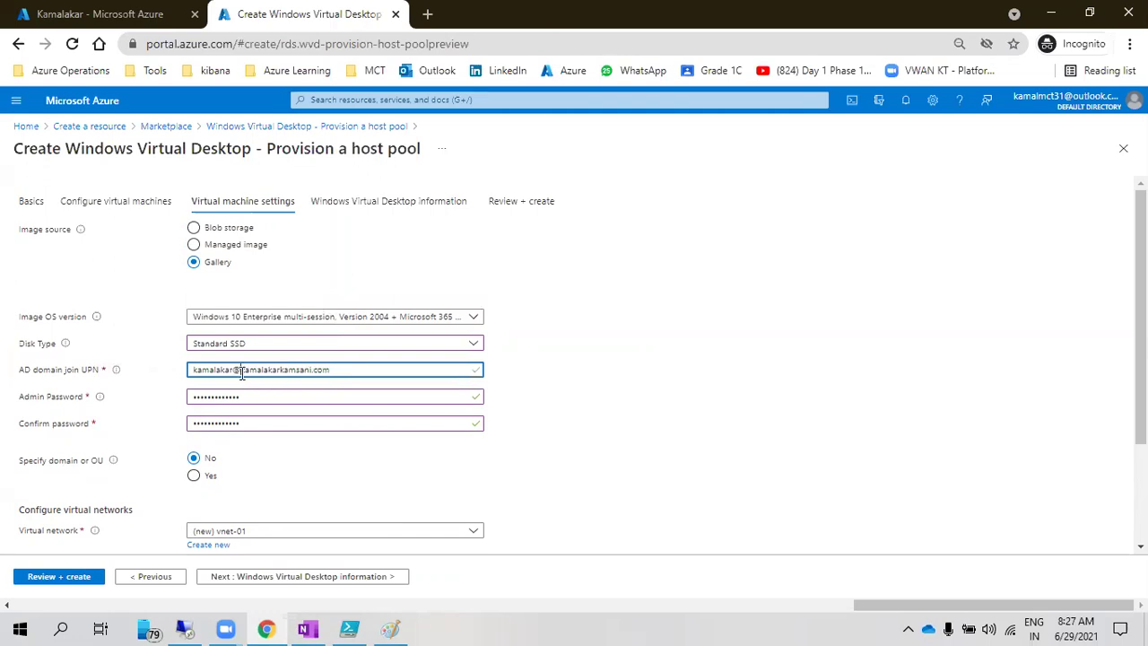
pyautogui.moveTo(346, 371); pyautogui.dragTo(277, 371)
pyautogui.moveTo(100, 369); pyautogui.dragTo(37, 377)
pyautogui.click(26, 371)
pyautogui.click(38, 377)
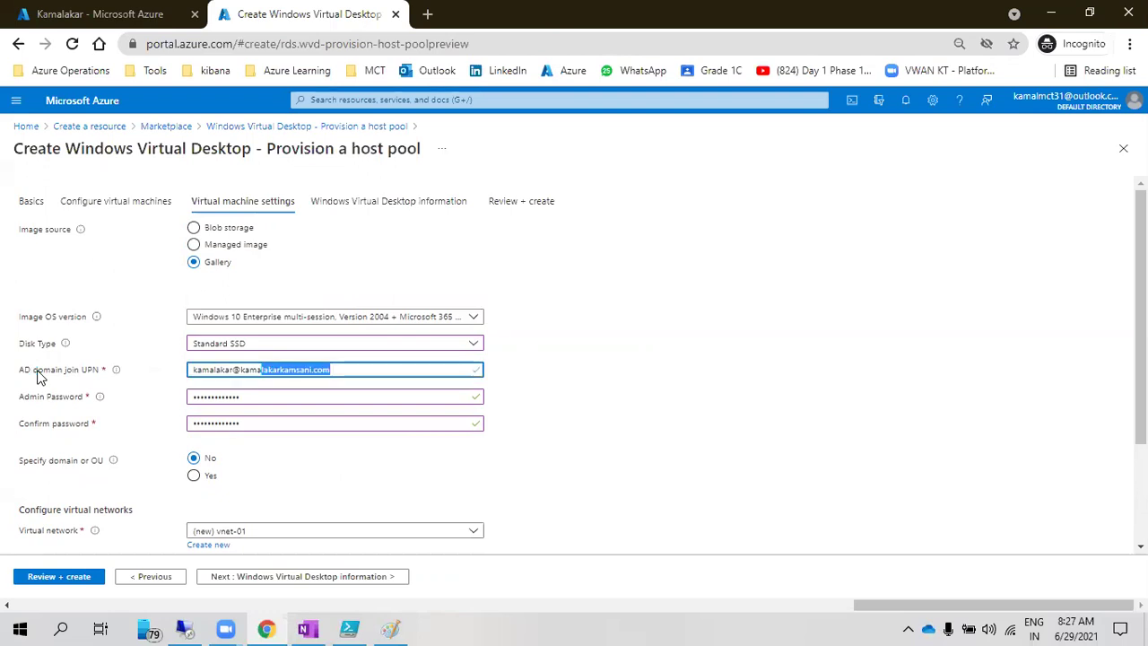
pyautogui.click(235, 369)
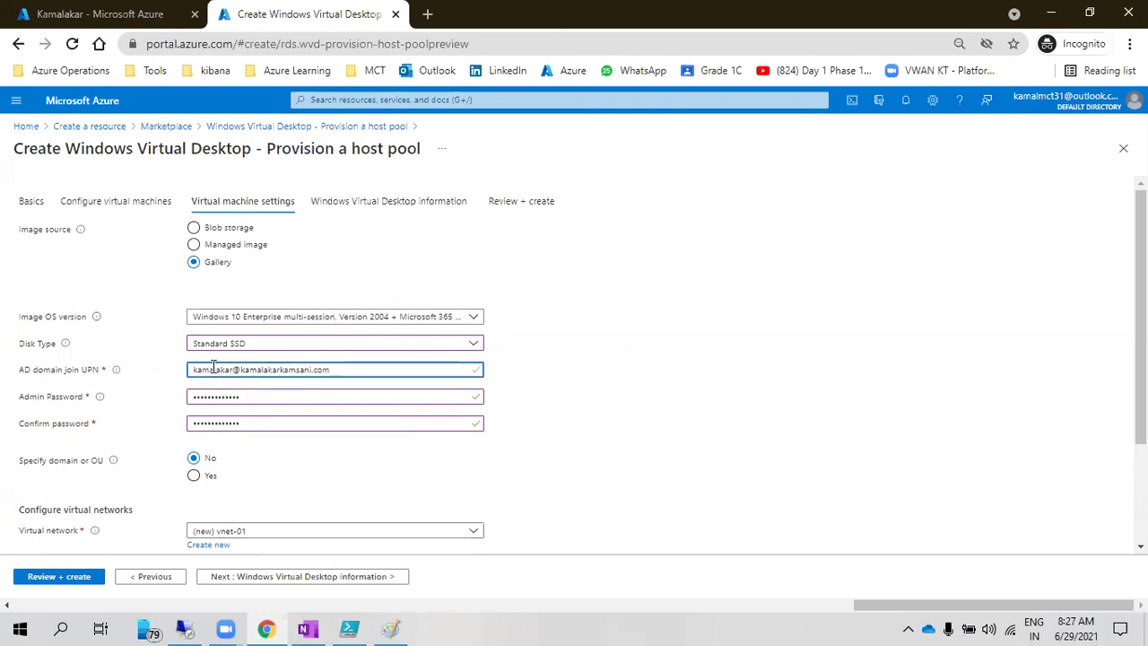
pyautogui.click(208, 369)
pyautogui.click(187, 628)
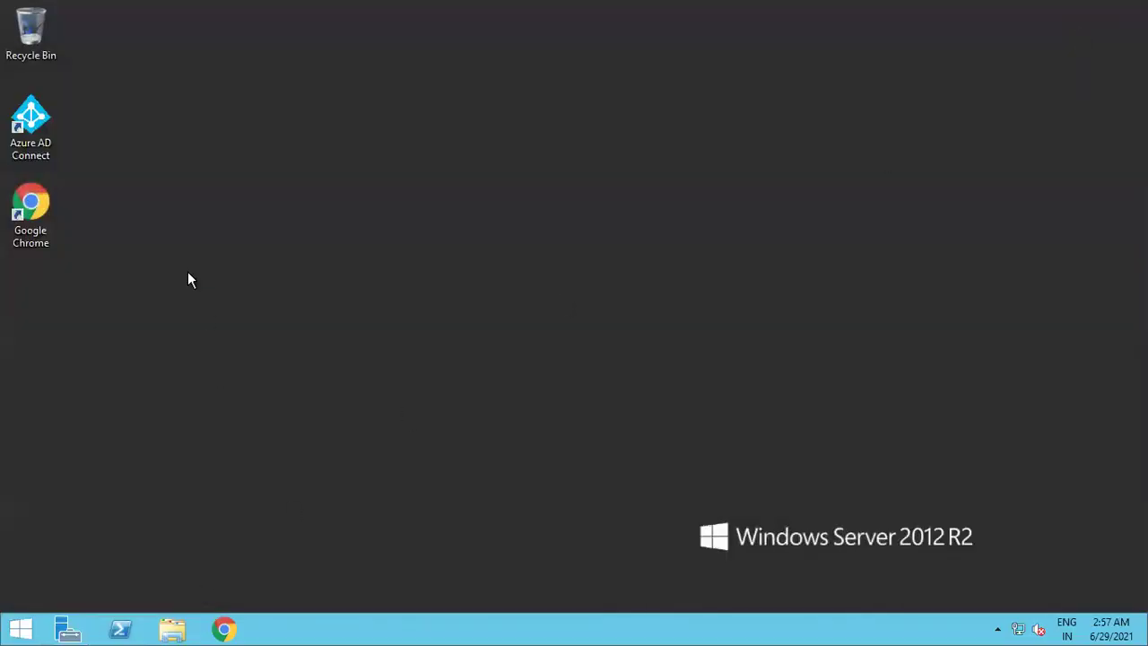
# - Open the wvdusersou user's properties in dsa.msc and select their Account tab logon name
pyautogui.press('super+r')
pyautogui.press('Return')
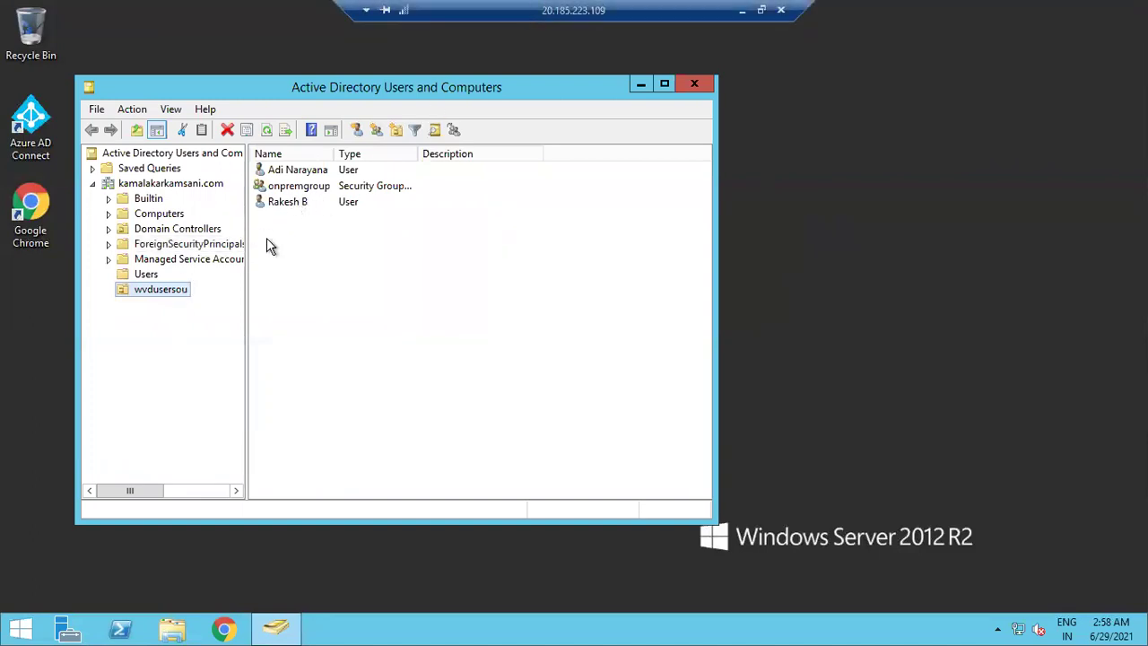
pyautogui.click(321, 175)
pyautogui.doubleClick(323, 179)
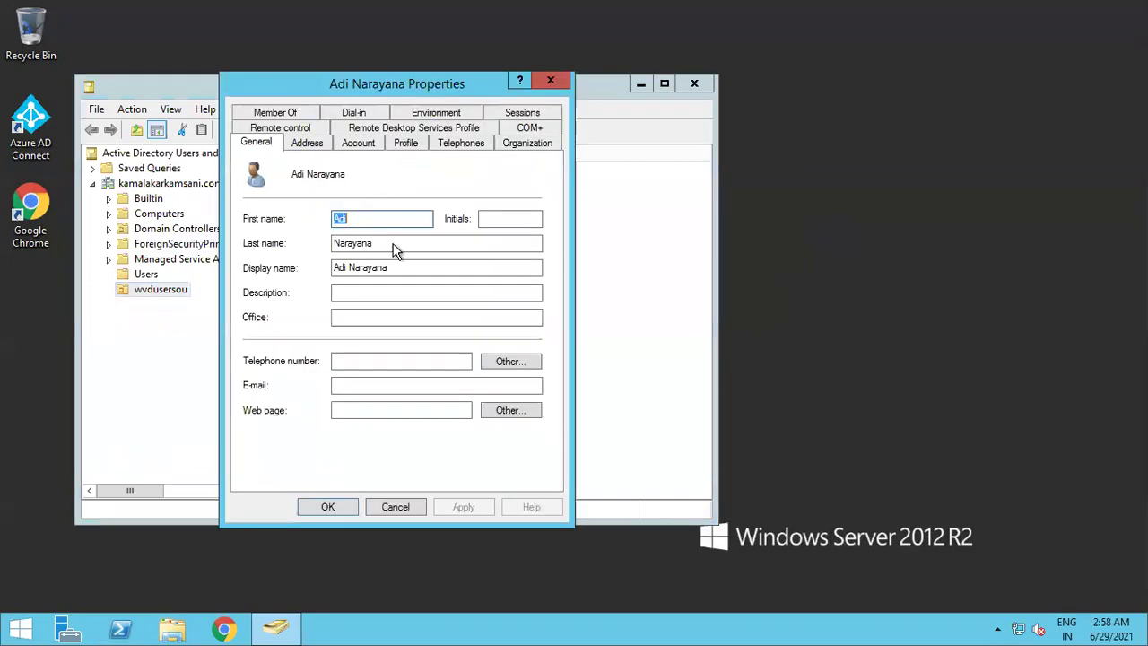
pyautogui.click(358, 144)
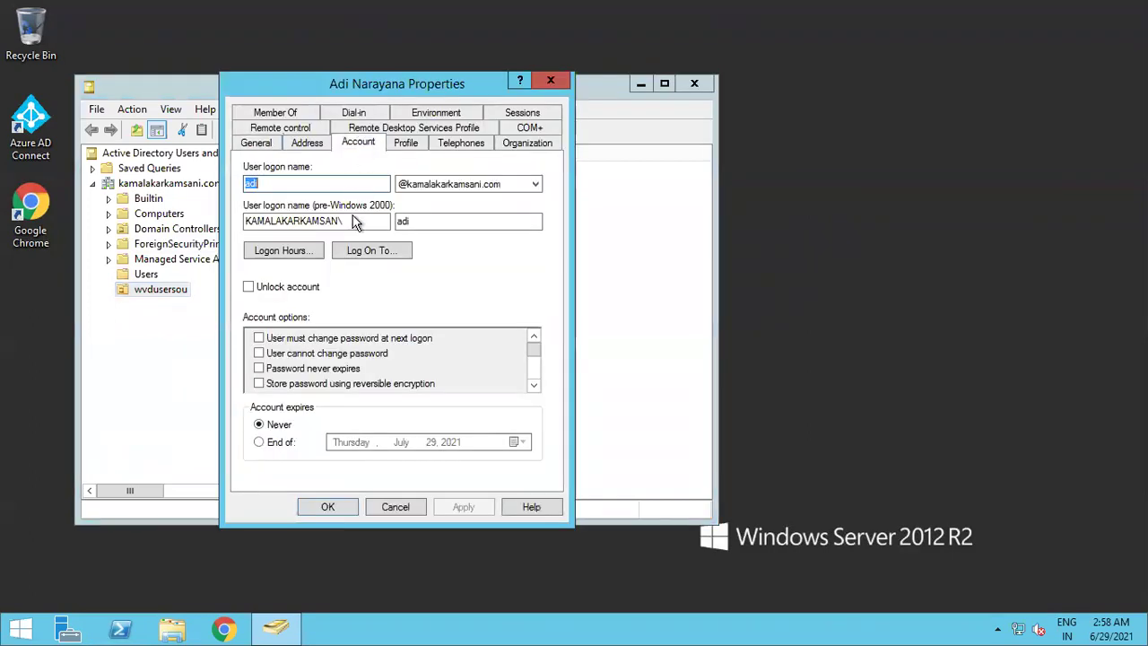
pyautogui.click(298, 183)
pyautogui.click(254, 146)
pyautogui.click(377, 385)
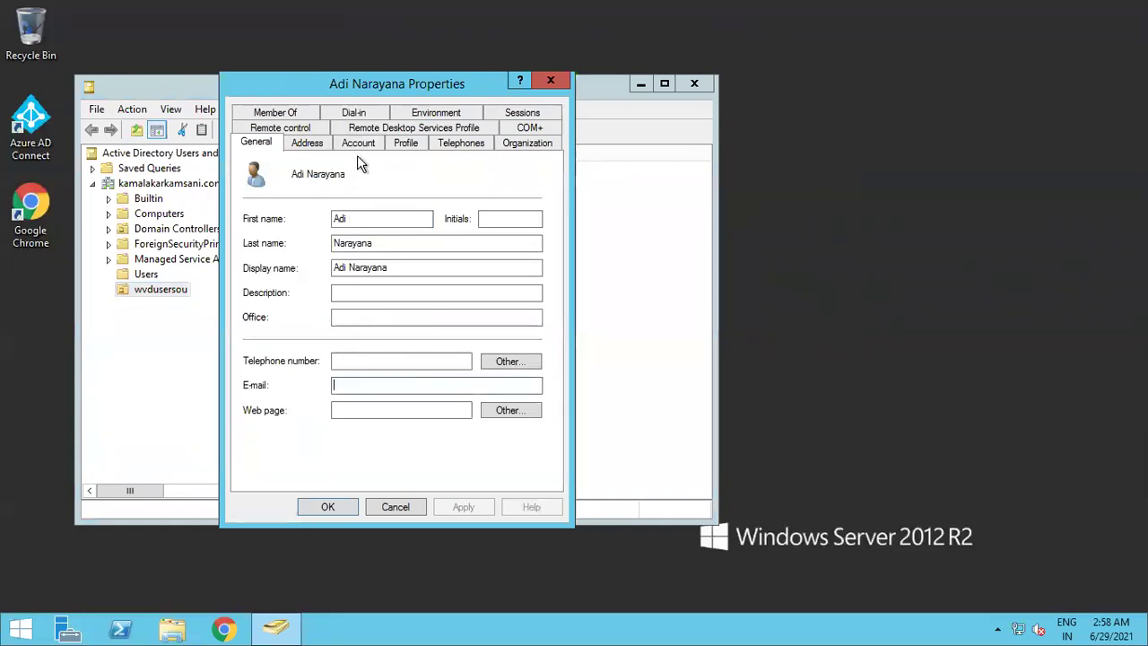
pyautogui.click(358, 146)
pyautogui.click(306, 188)
pyautogui.hotkey('ctrl', 'a')
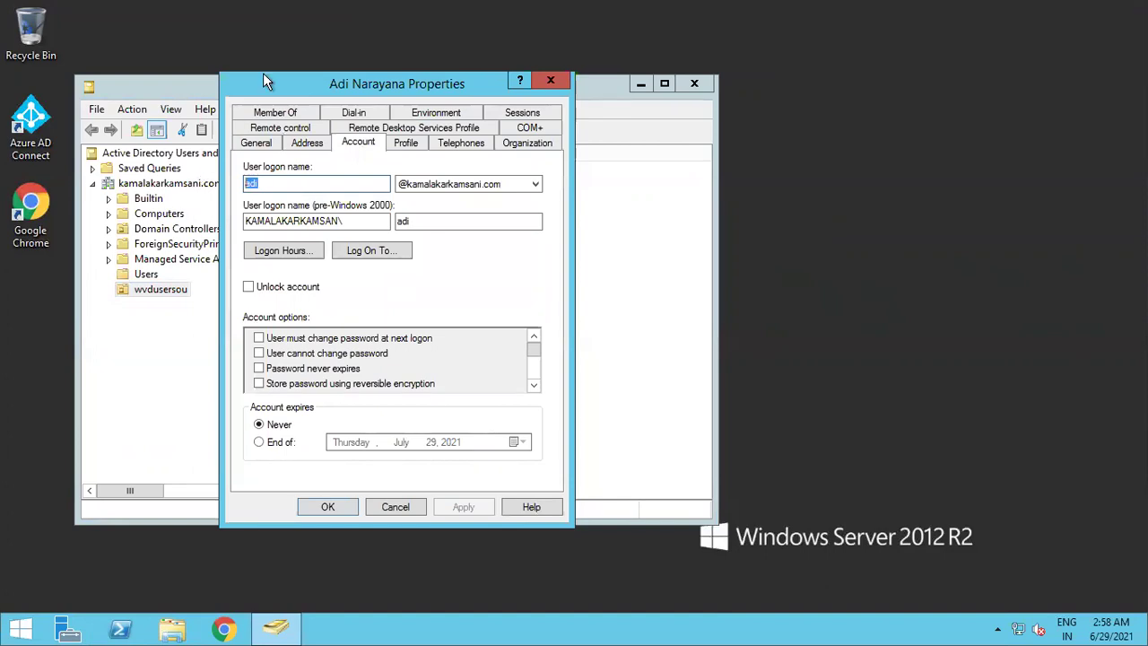
# - Replace the UPN's user part in the Azure wizard with the domain logon name
pyautogui.click(738, 13)
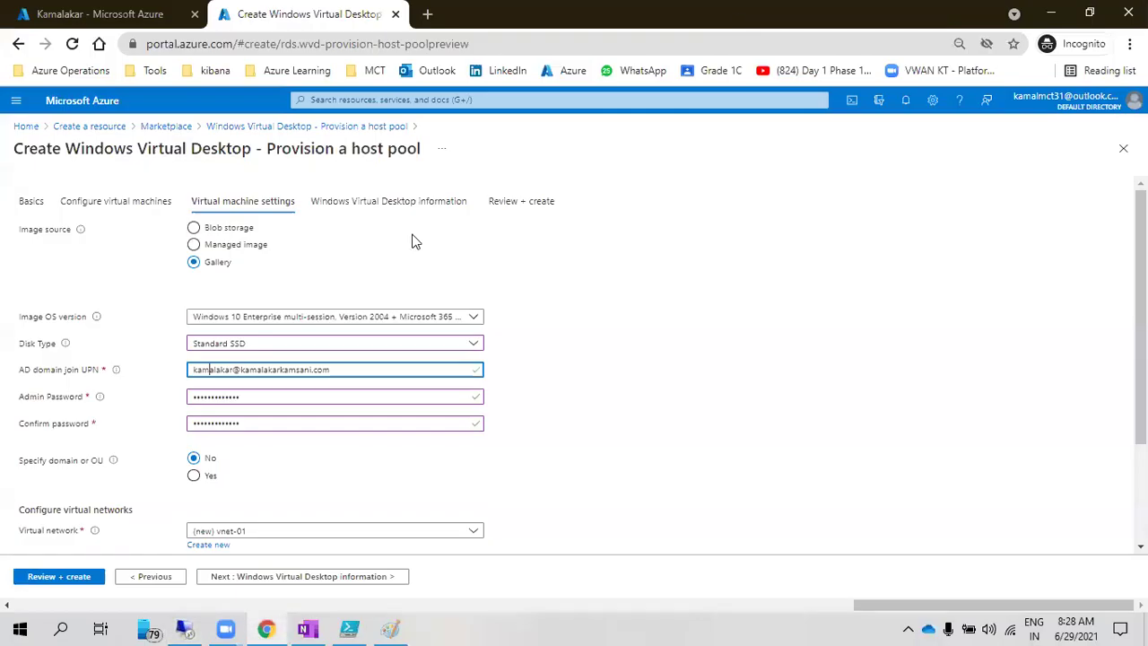
pyautogui.moveTo(233, 375); pyautogui.dragTo(115, 373)
pyautogui.write('ad')
pyautogui.click(180, 387)
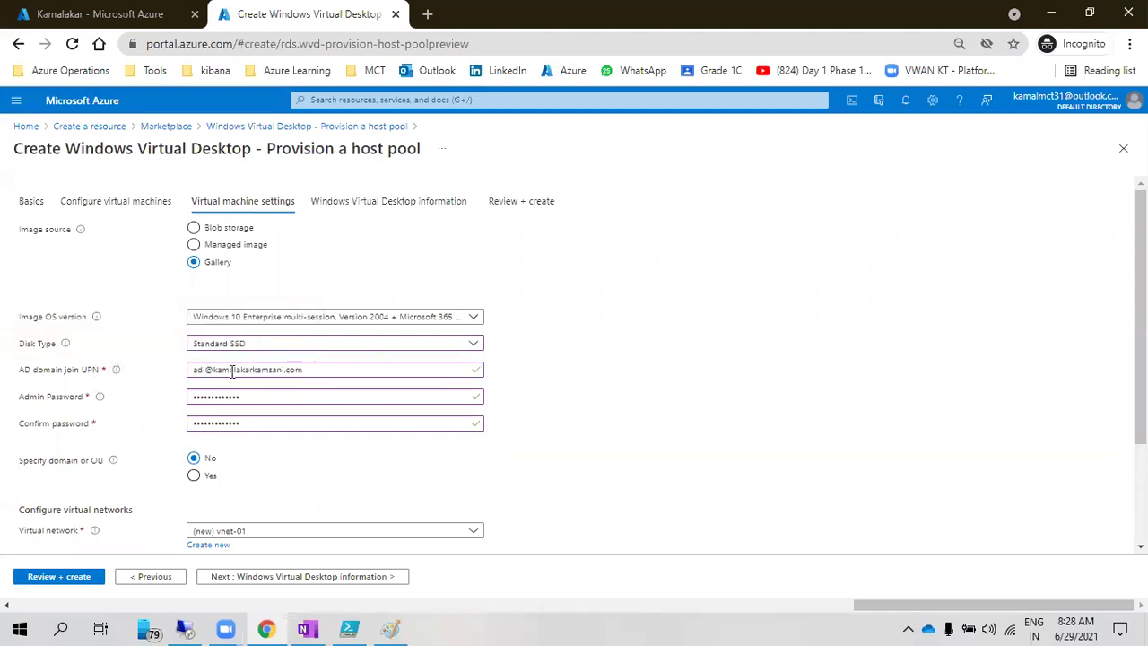
pyautogui.click(183, 629)
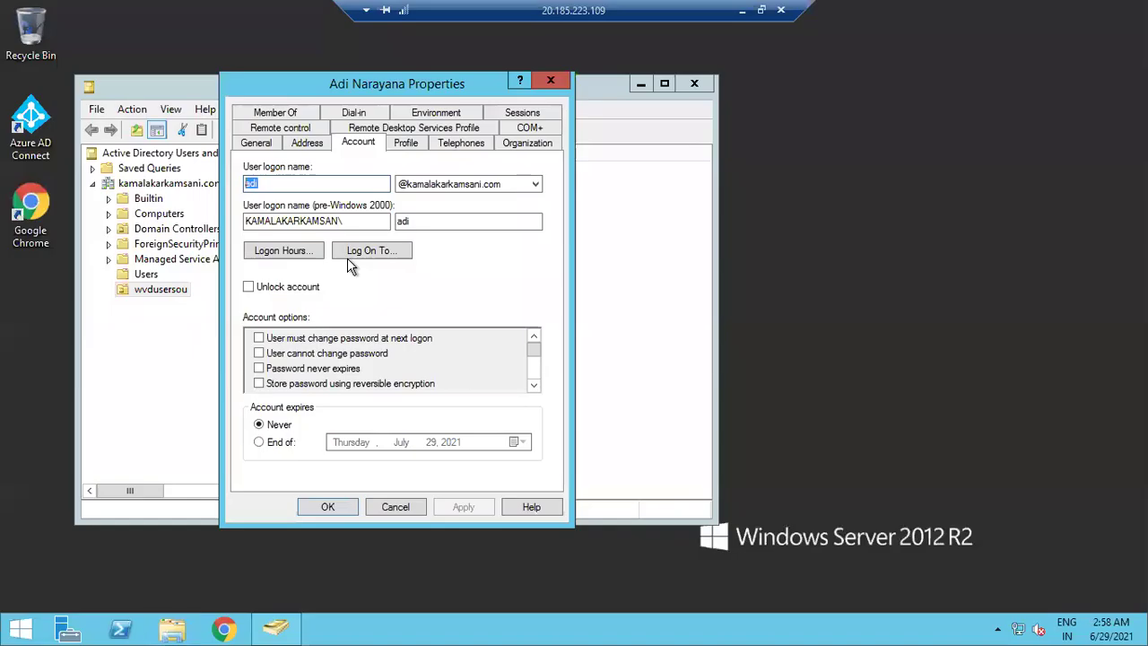
# - Verify the user's General details, Account logon name and available UPN domain suffixes
pyautogui.click(258, 145)
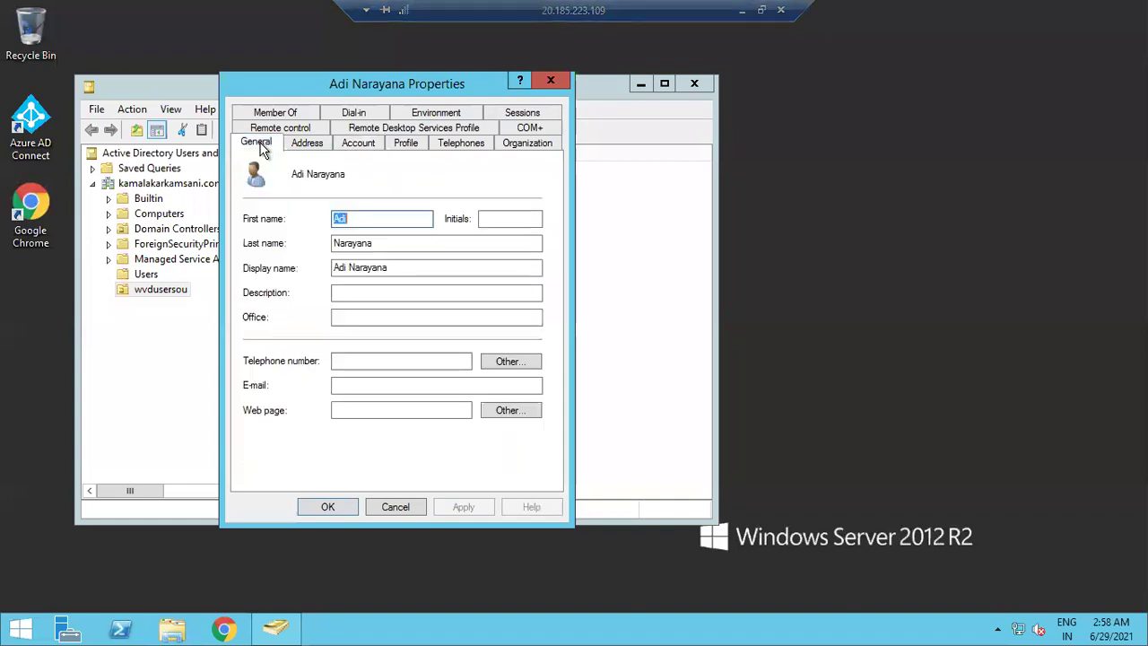
pyautogui.click(337, 385)
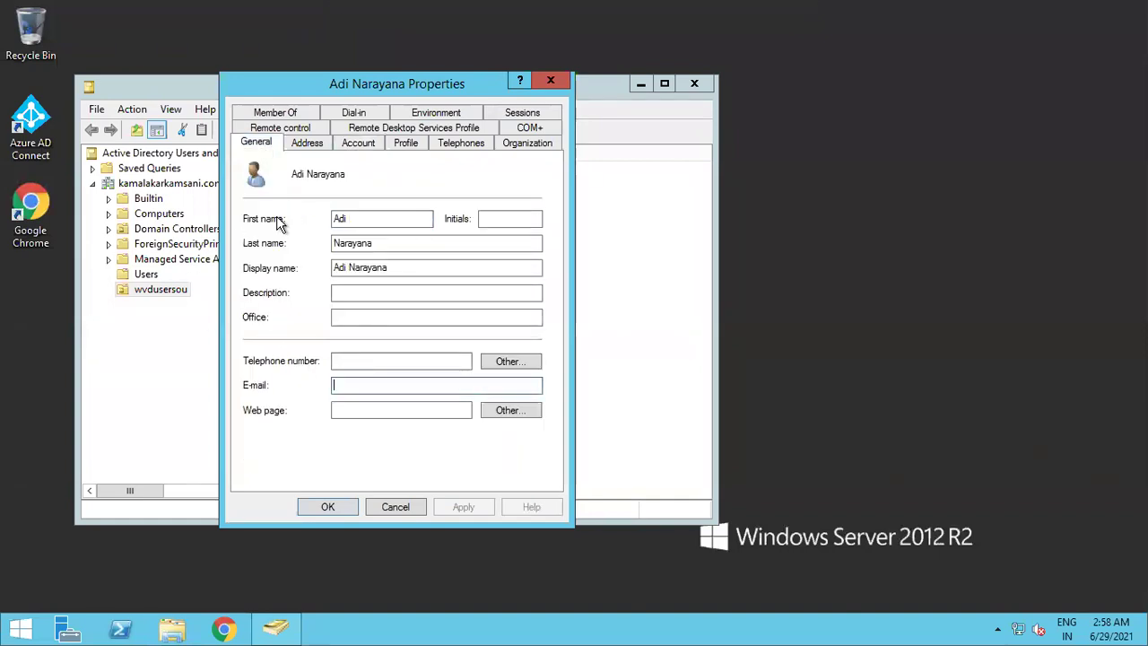
pyautogui.click(369, 148)
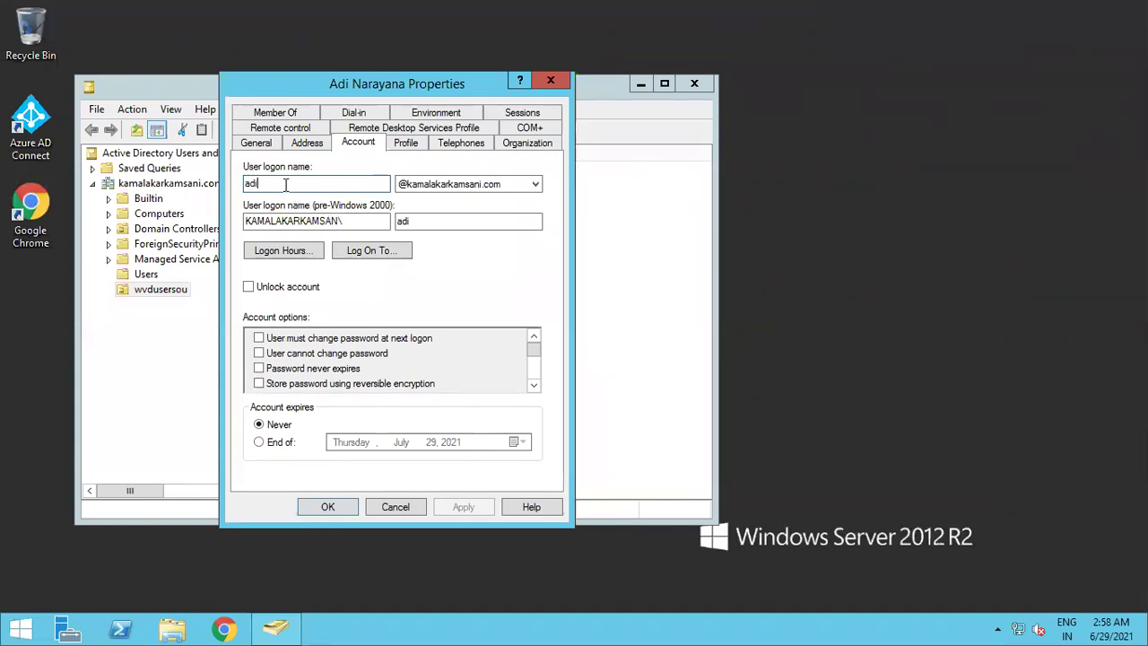
pyautogui.click(495, 185)
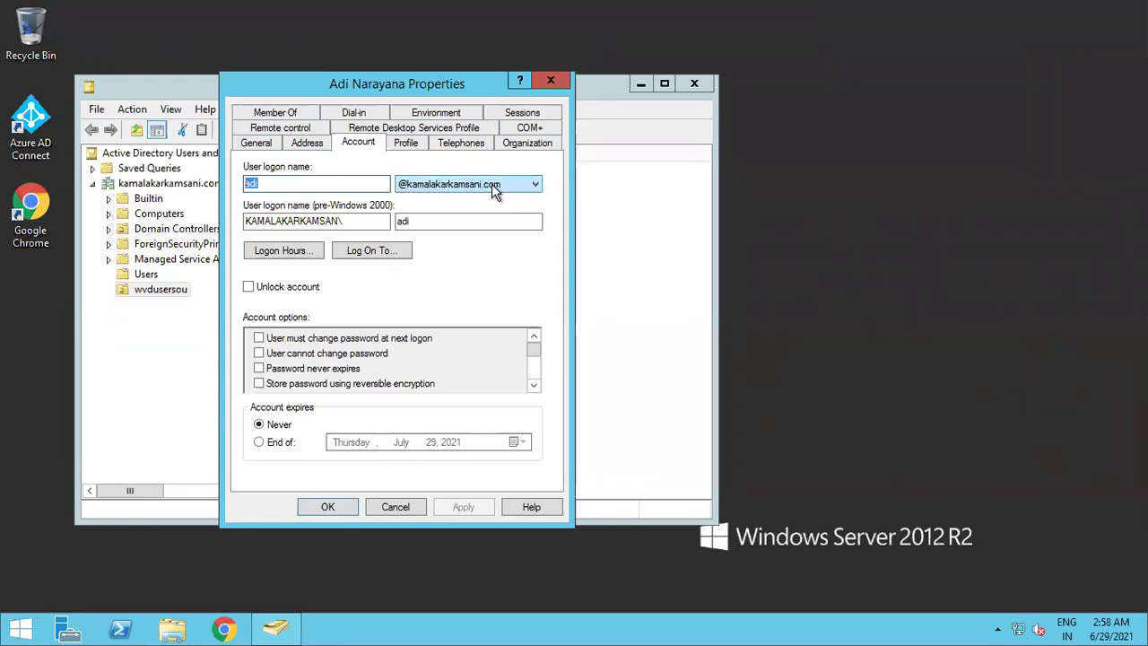
pyautogui.click(346, 219)
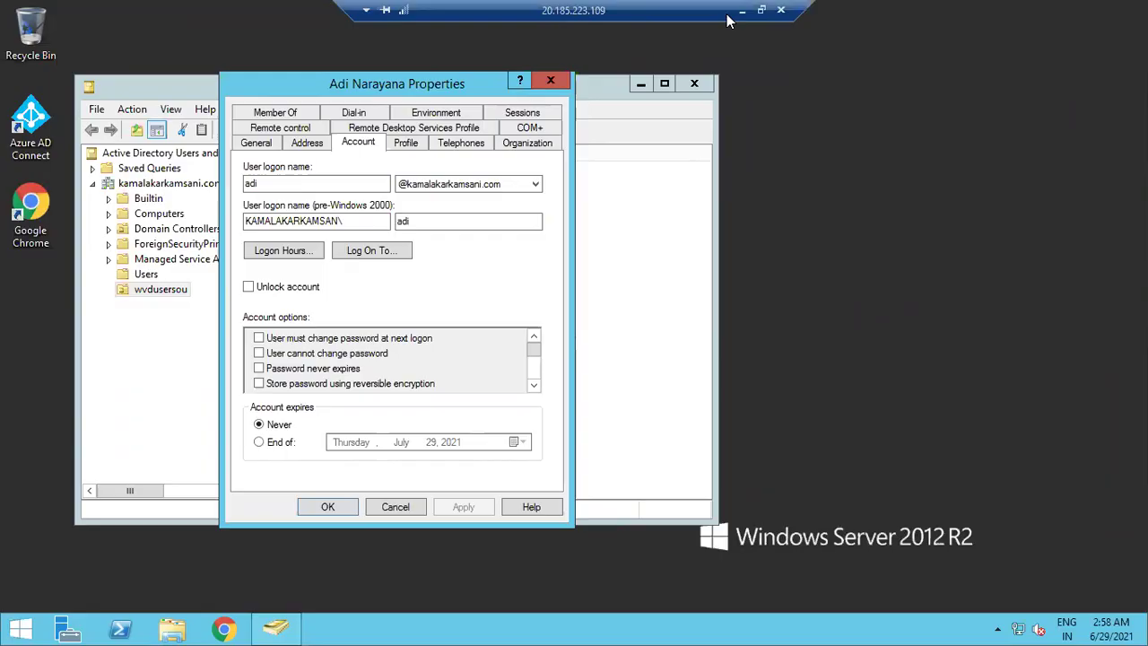
# - Return to the Azure wizard and finish the domain join UPN entry
pyautogui.click(733, 12)
pyautogui.click(340, 367)
pyautogui.click(115, 414)
# - Choose DCRG-vnet as the virtual network and confirm the domain join UPN is accepted
pyautogui.scroll(-1, 183, 472)
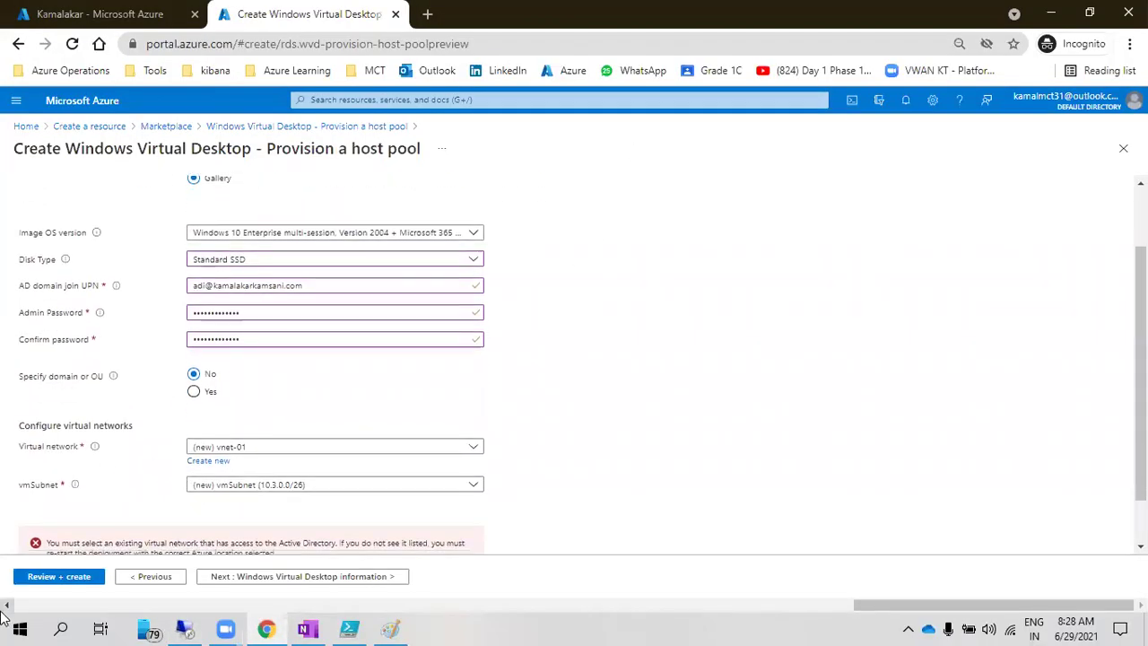
pyautogui.click(264, 449)
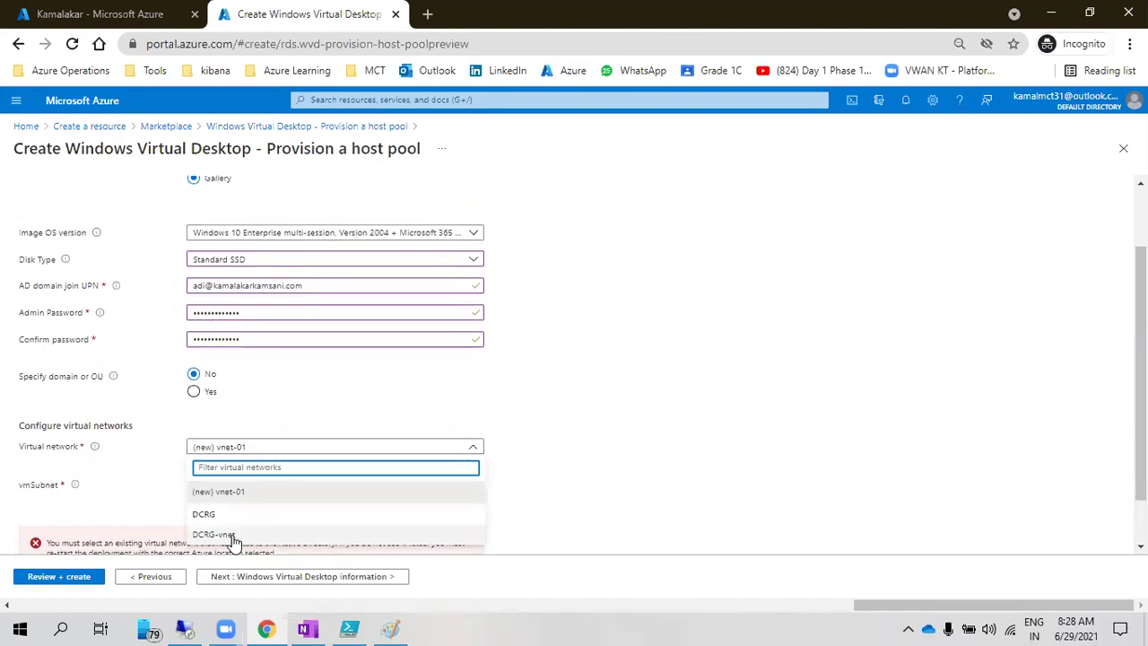
pyautogui.click(226, 536)
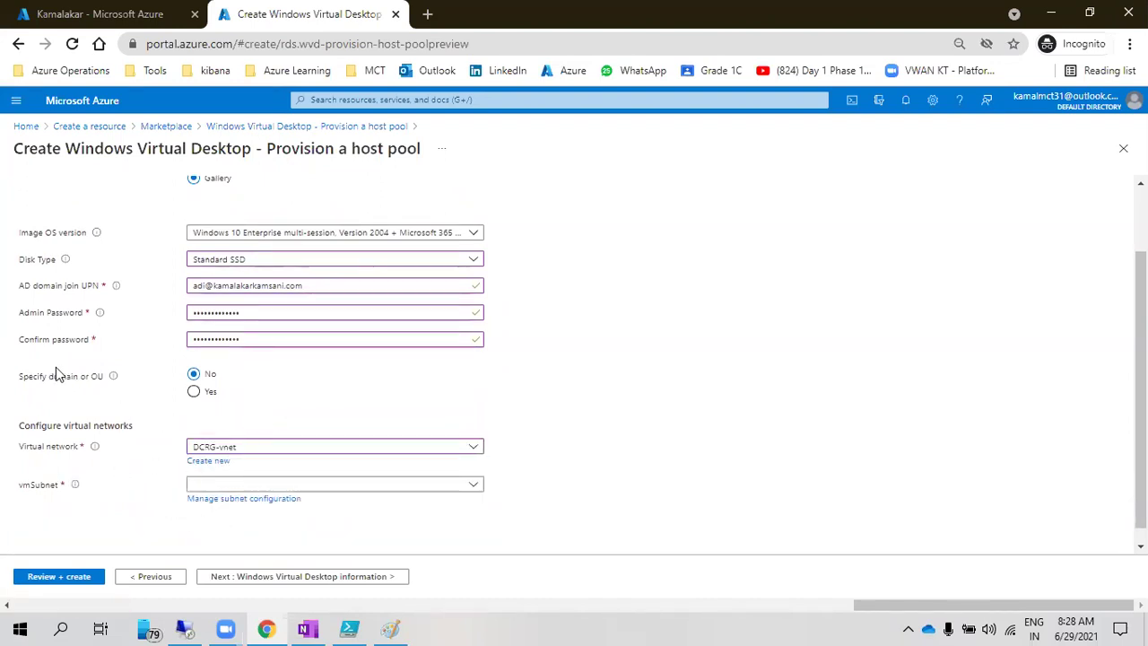
pyautogui.scroll(-1, 94, 360)
pyautogui.click(346, 269)
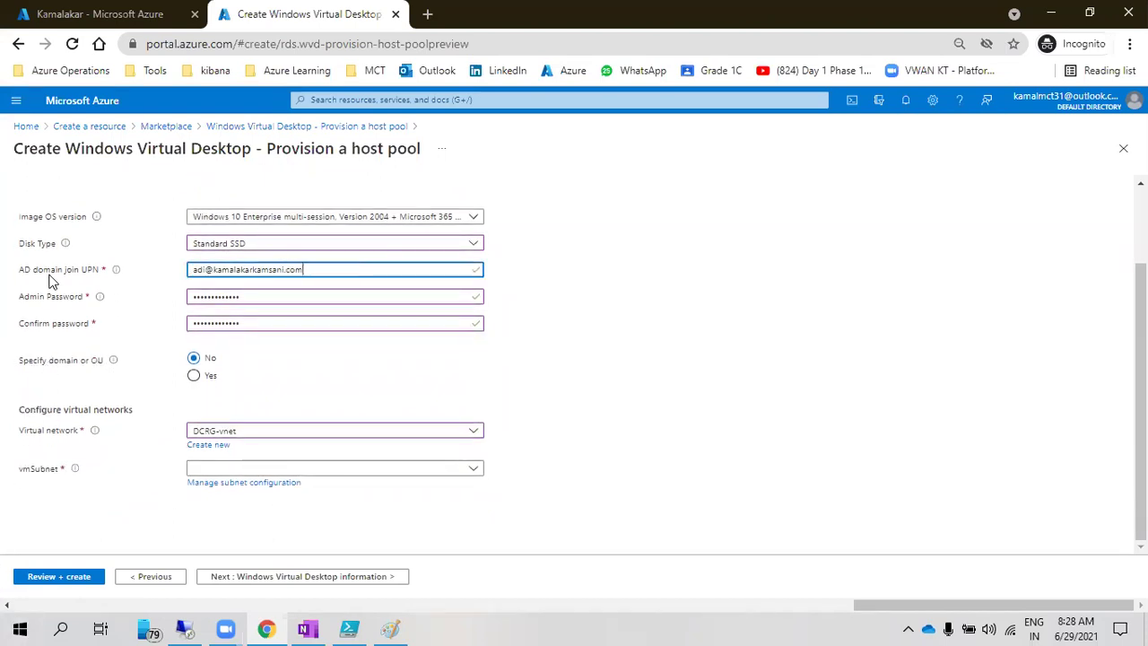
pyautogui.scroll(1, 155, 287)
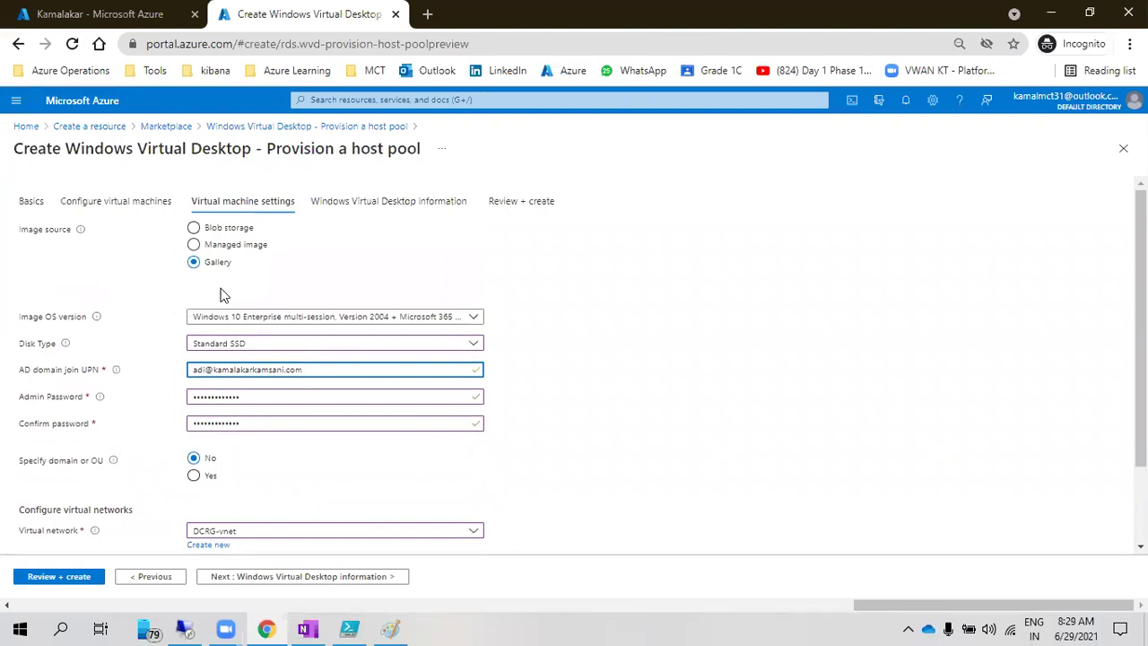
pyautogui.click(389, 628)
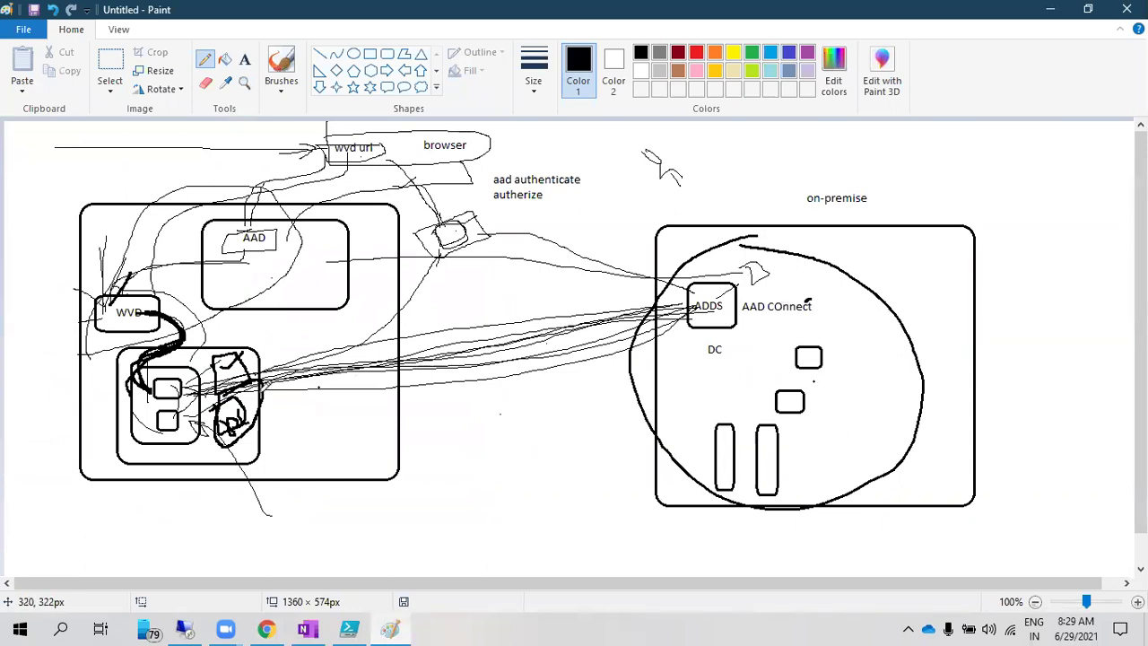
# - Draw a bold line from the session-host VMs to the ADDS box in the diagram
pyautogui.moveTo(192, 381)
pyautogui.mouseDown()
pyautogui.moveTo(477, 337)
pyautogui.moveTo(586, 303)
pyautogui.moveTo(708, 296)
pyautogui.moveTo(698, 299)
pyautogui.mouseUp()
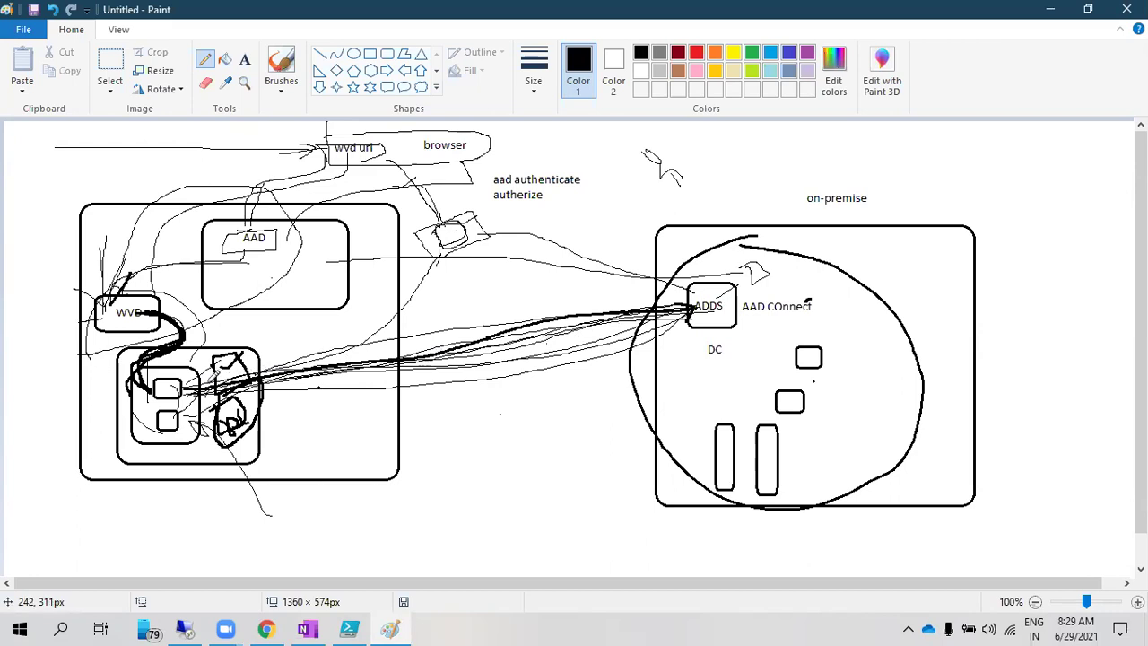
pyautogui.hotkey('alt', 'Tab')
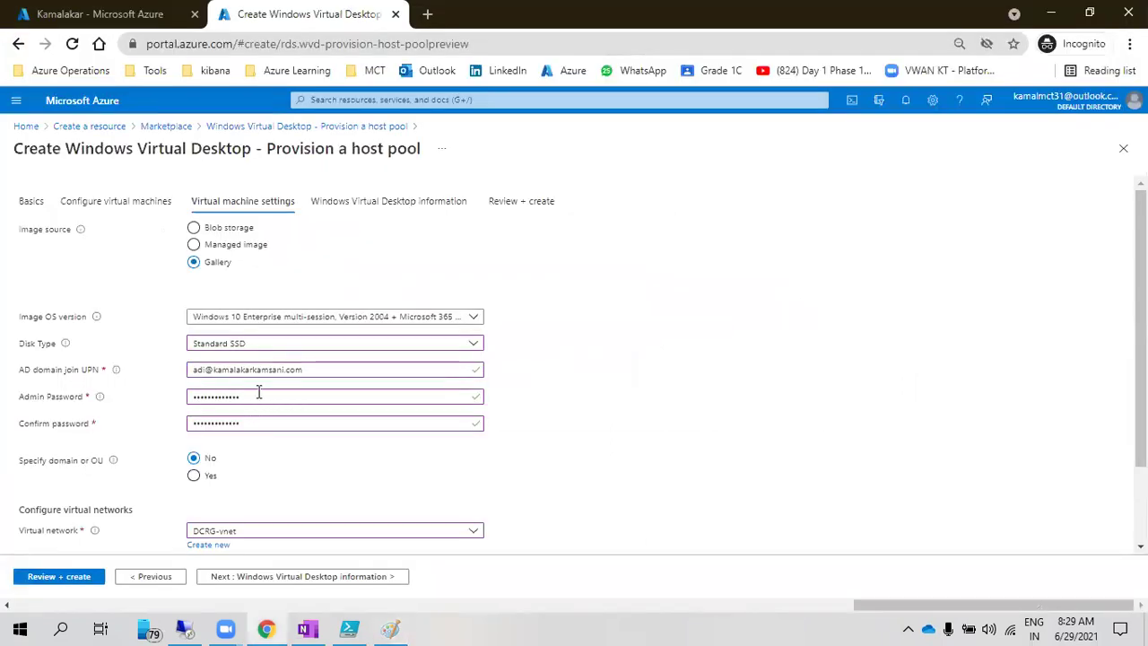
pyautogui.doubleClick(258, 392)
pyautogui.click(262, 422)
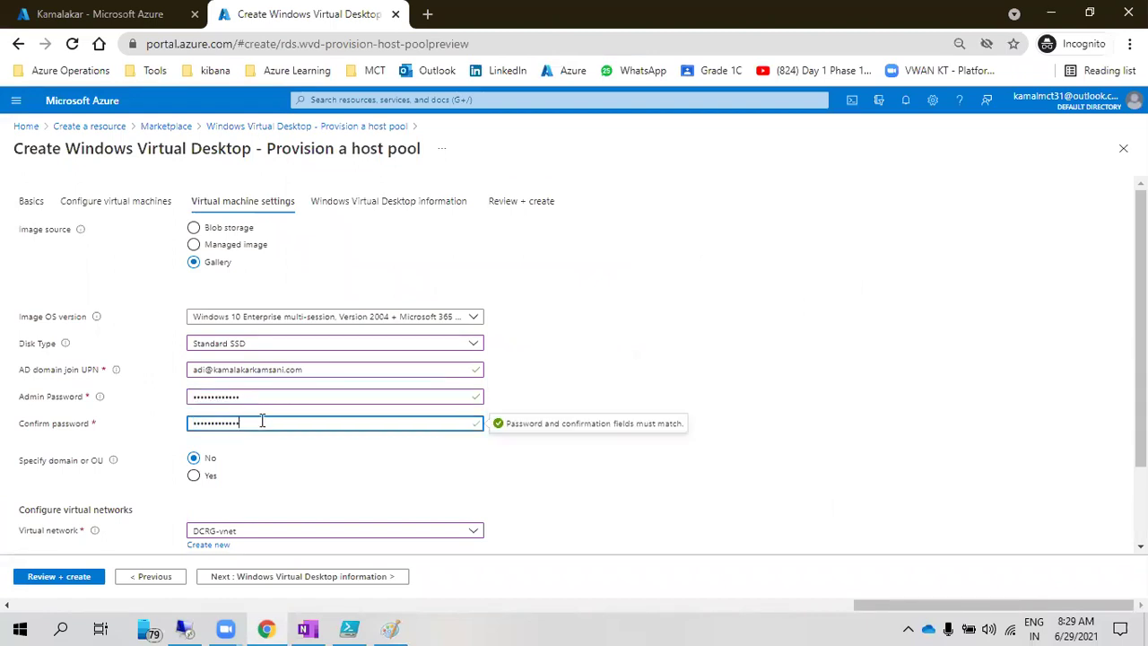
pyautogui.click(260, 400)
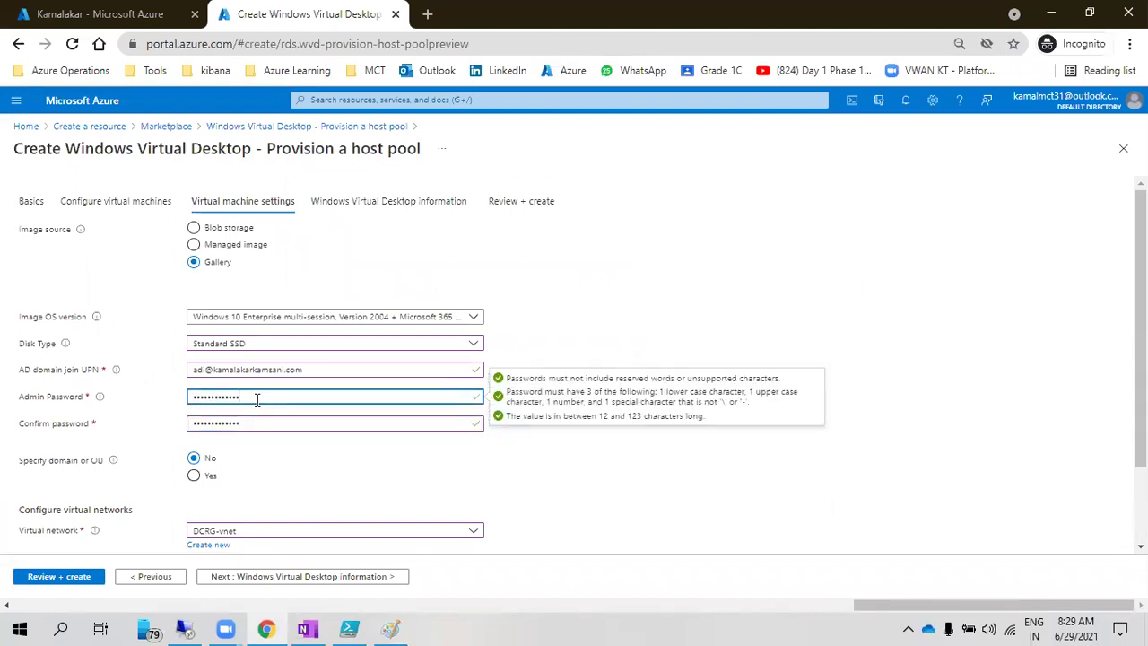
pyautogui.click(139, 405)
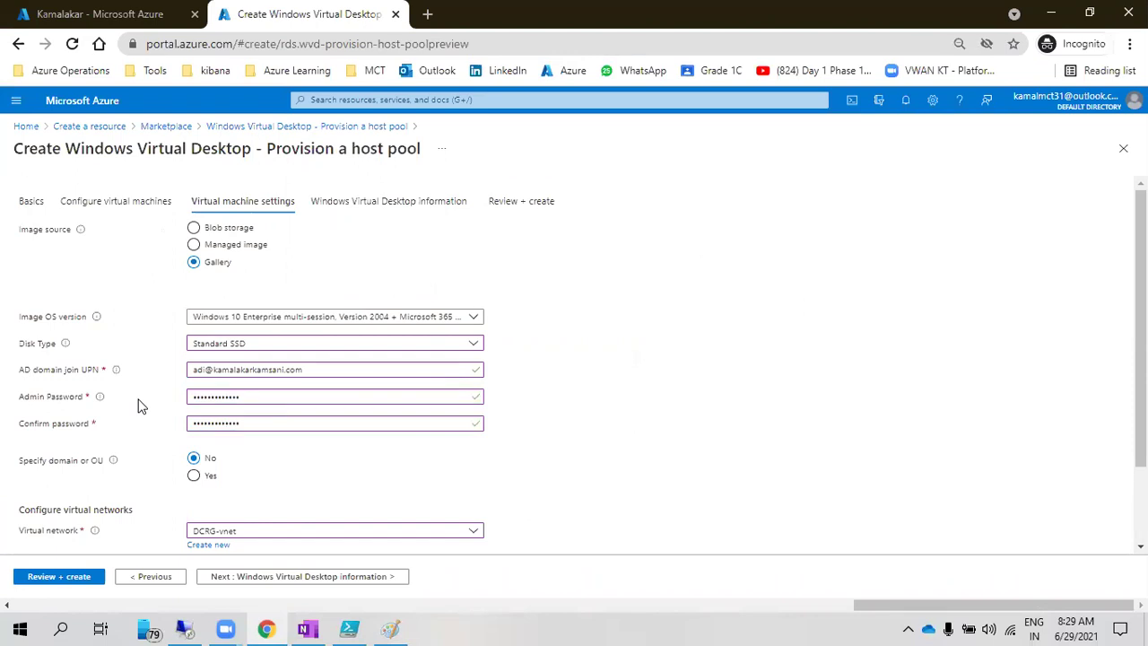
pyautogui.click(253, 421)
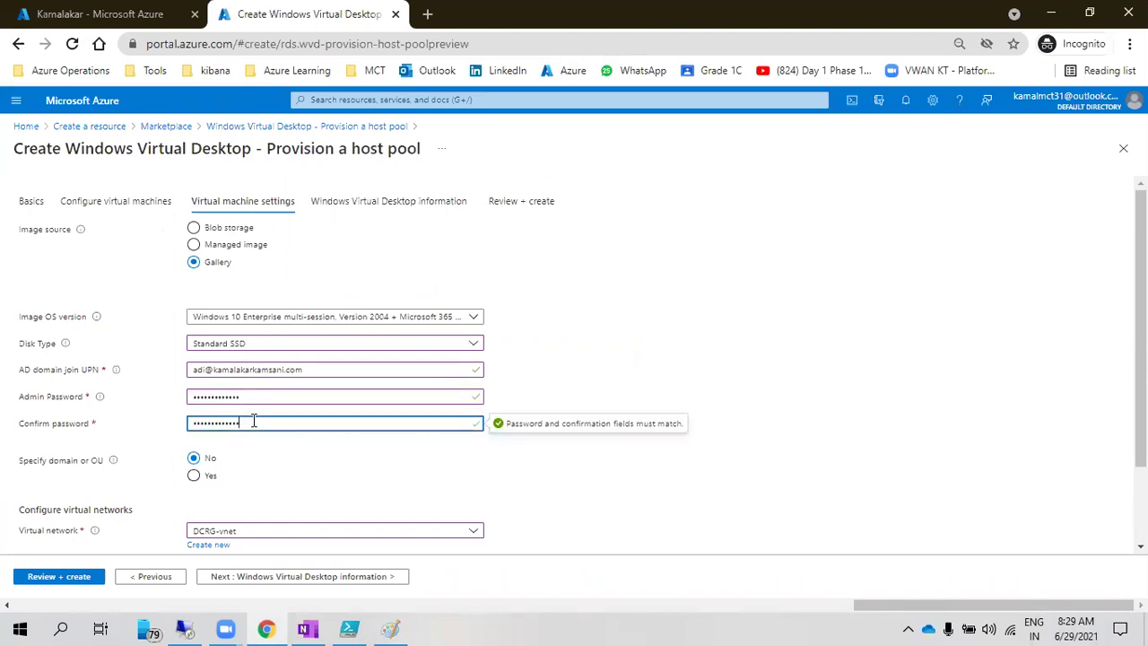
pyautogui.click(117, 371)
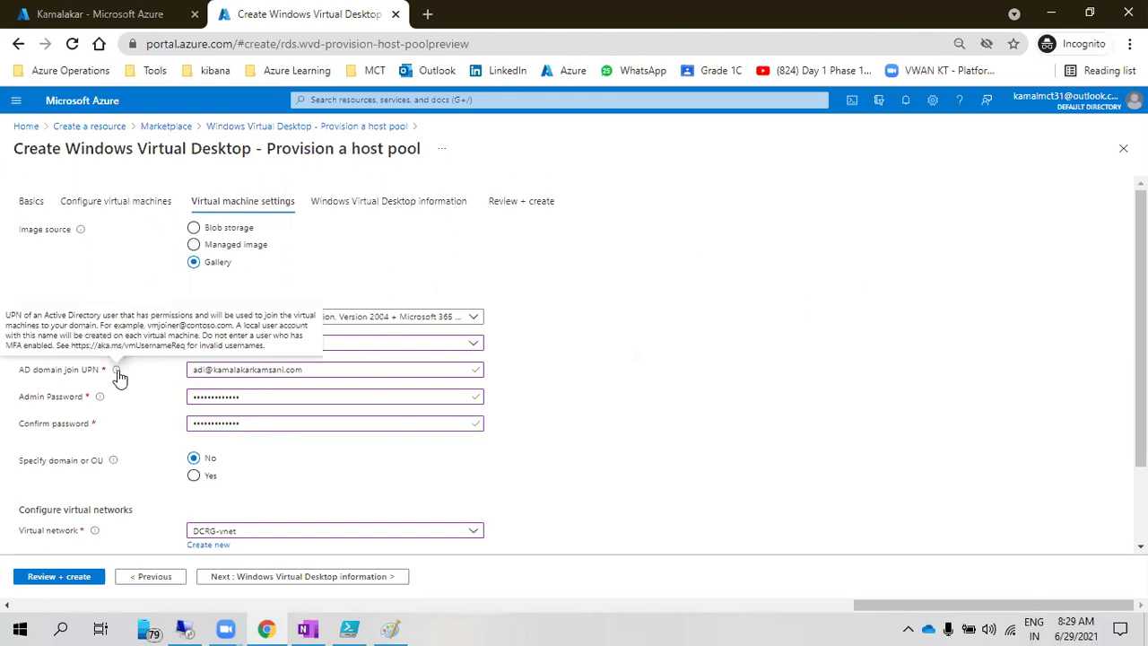
pyautogui.moveTo(140, 315); pyautogui.dragTo(296, 321)
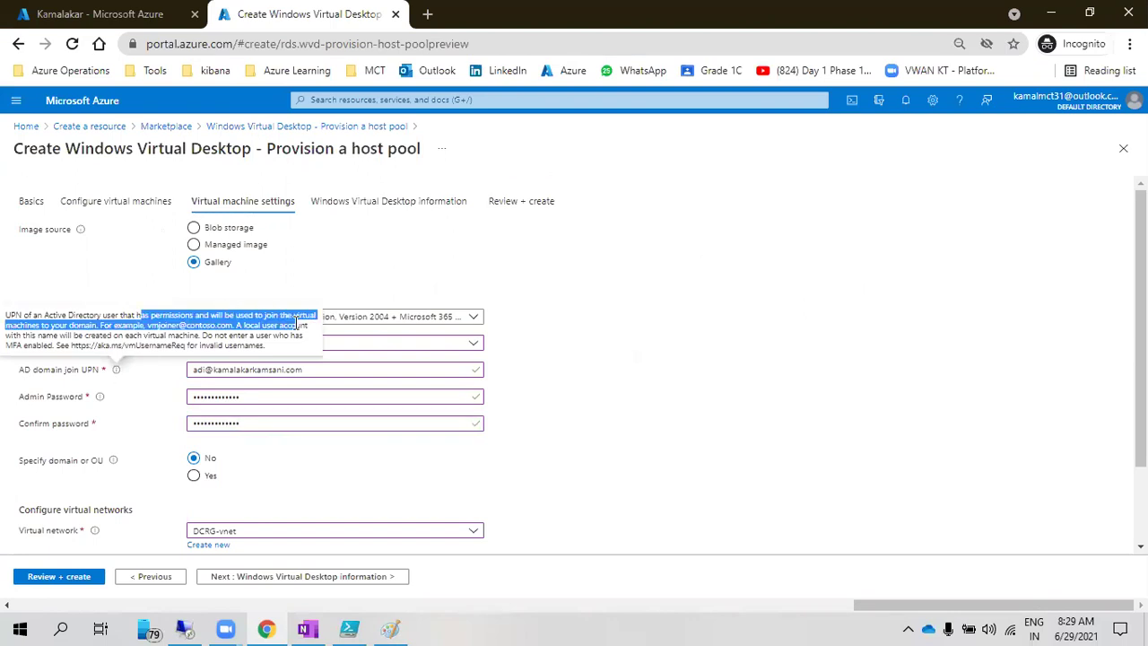
pyautogui.click(149, 333)
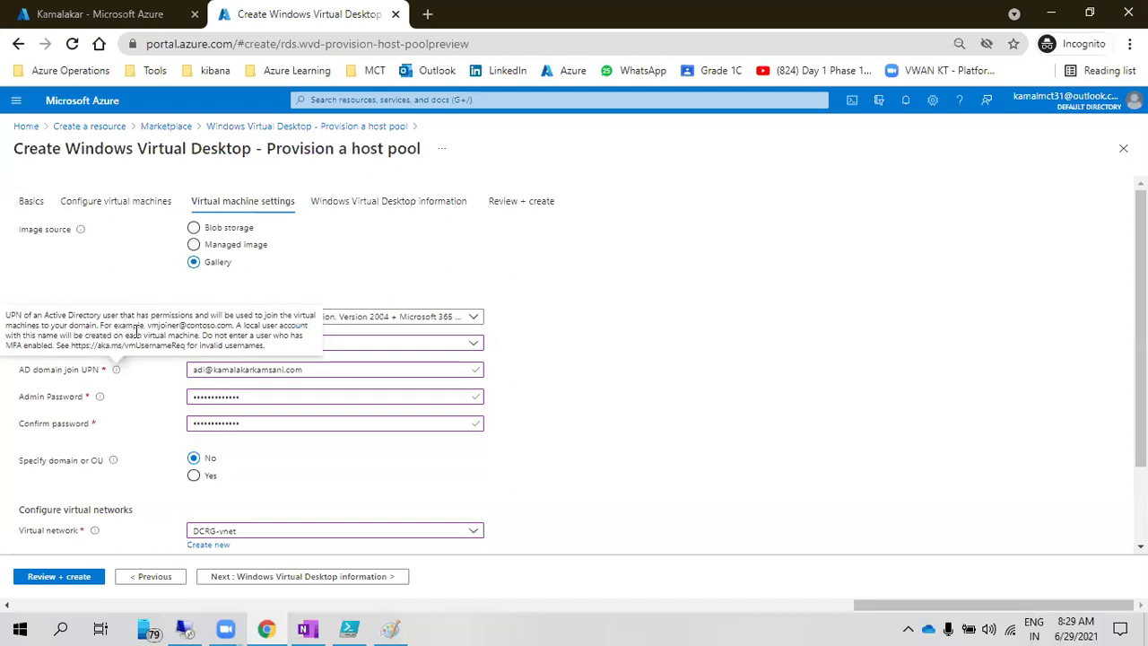
pyautogui.moveTo(238, 324); pyautogui.dragTo(101, 325)
pyautogui.click(16, 324)
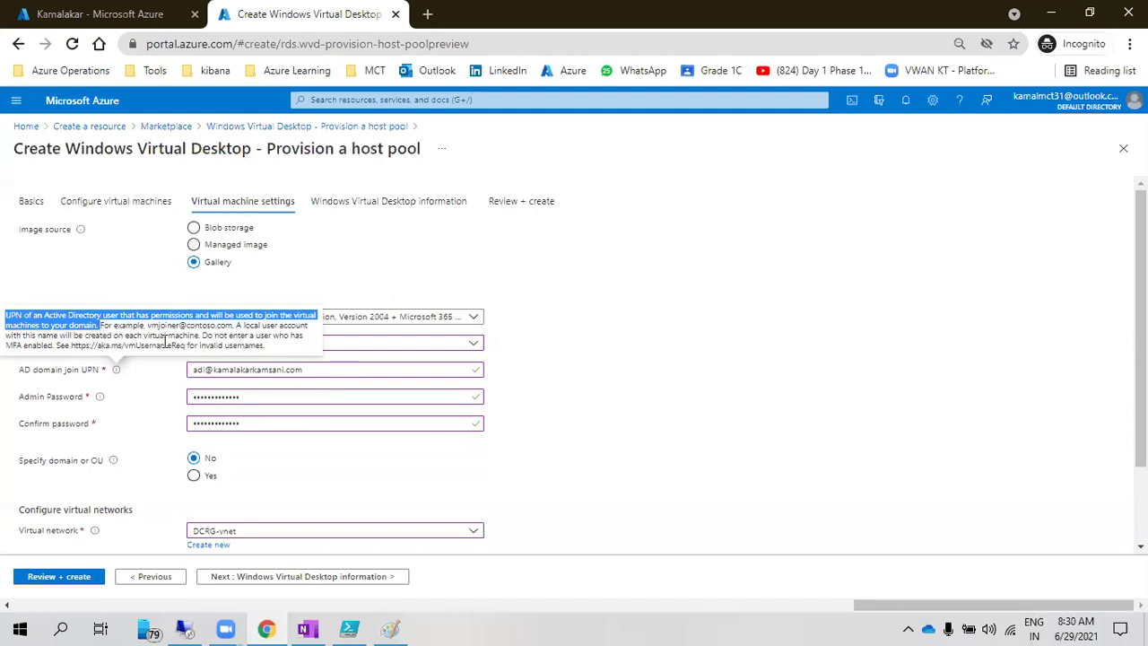
pyautogui.click(129, 329)
pyautogui.moveTo(148, 325); pyautogui.dragTo(258, 346)
pyautogui.click(182, 383)
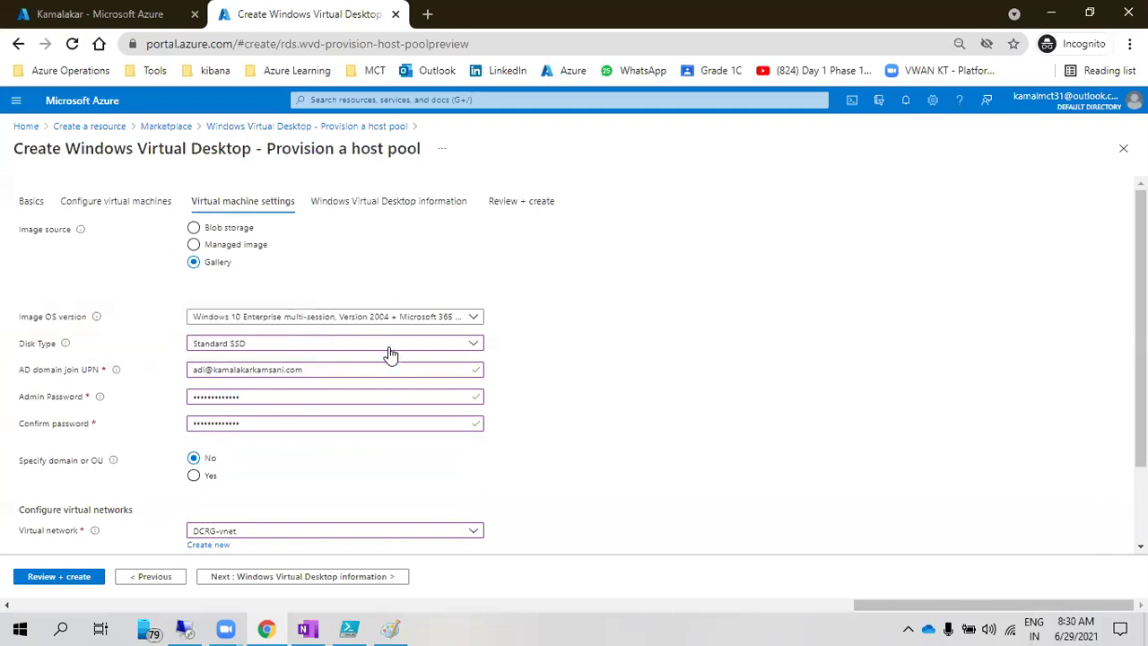
pyautogui.moveTo(329, 368); pyautogui.dragTo(157, 378)
pyautogui.click(320, 370)
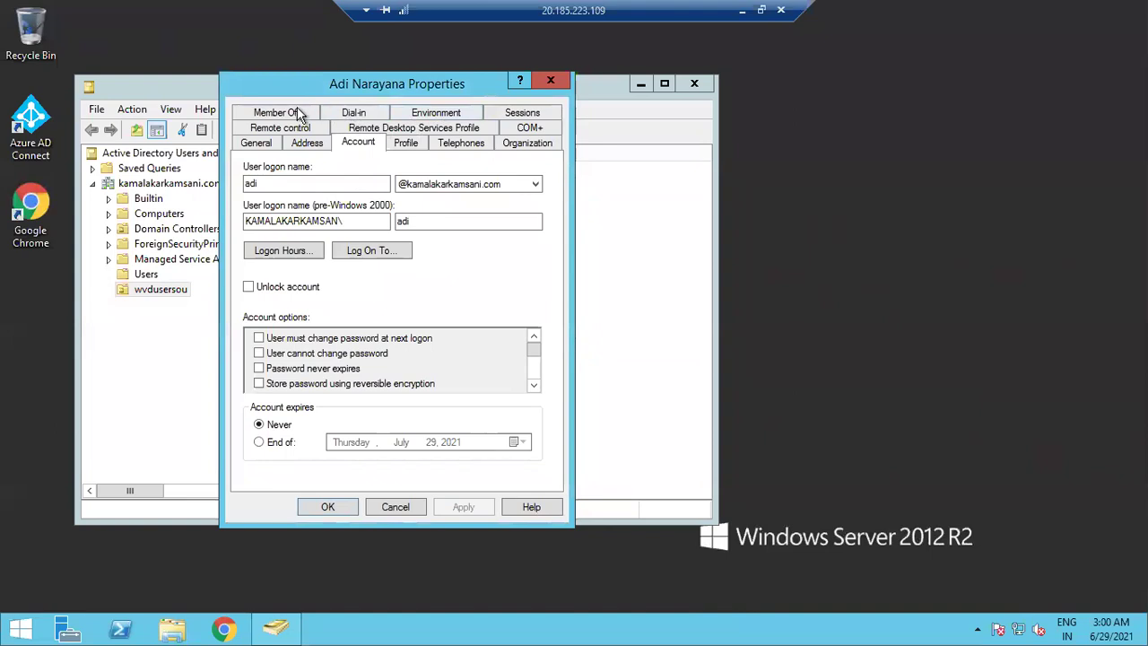
pyautogui.click(296, 112)
pyautogui.click(296, 215)
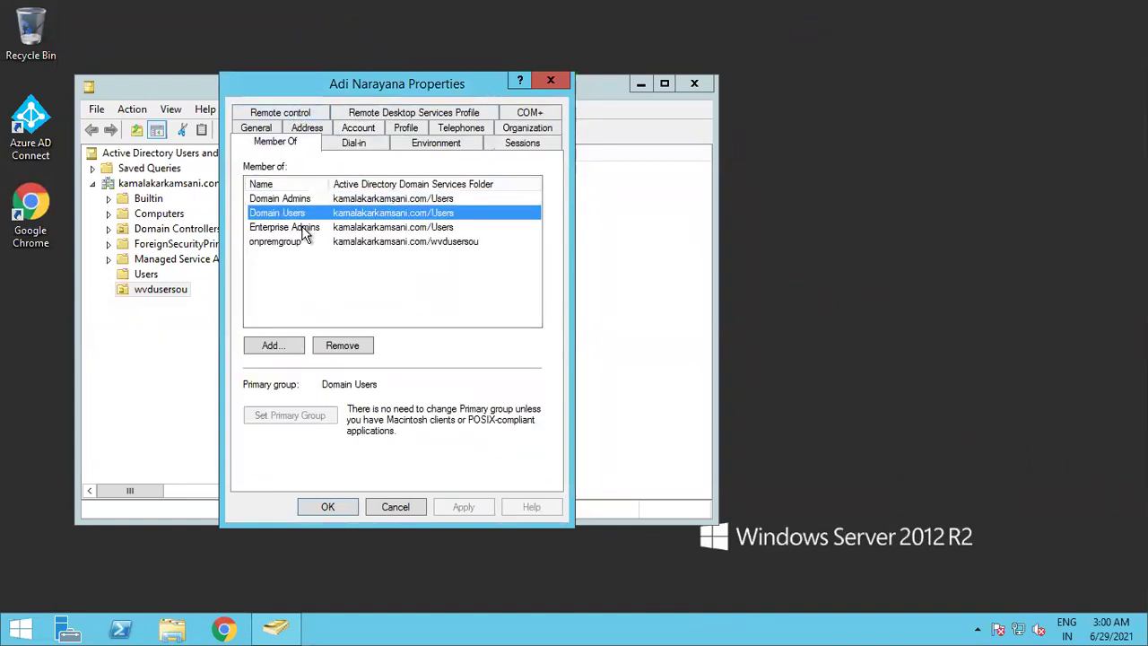
pyautogui.click(301, 227)
pyautogui.click(395, 506)
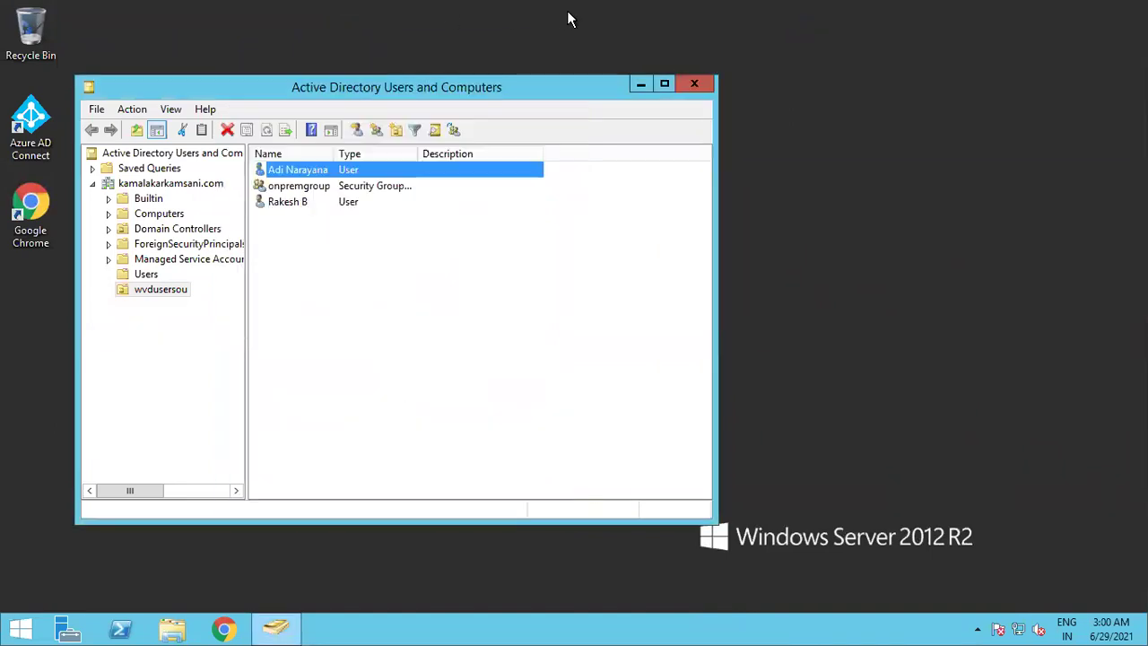
pyautogui.click(747, 22)
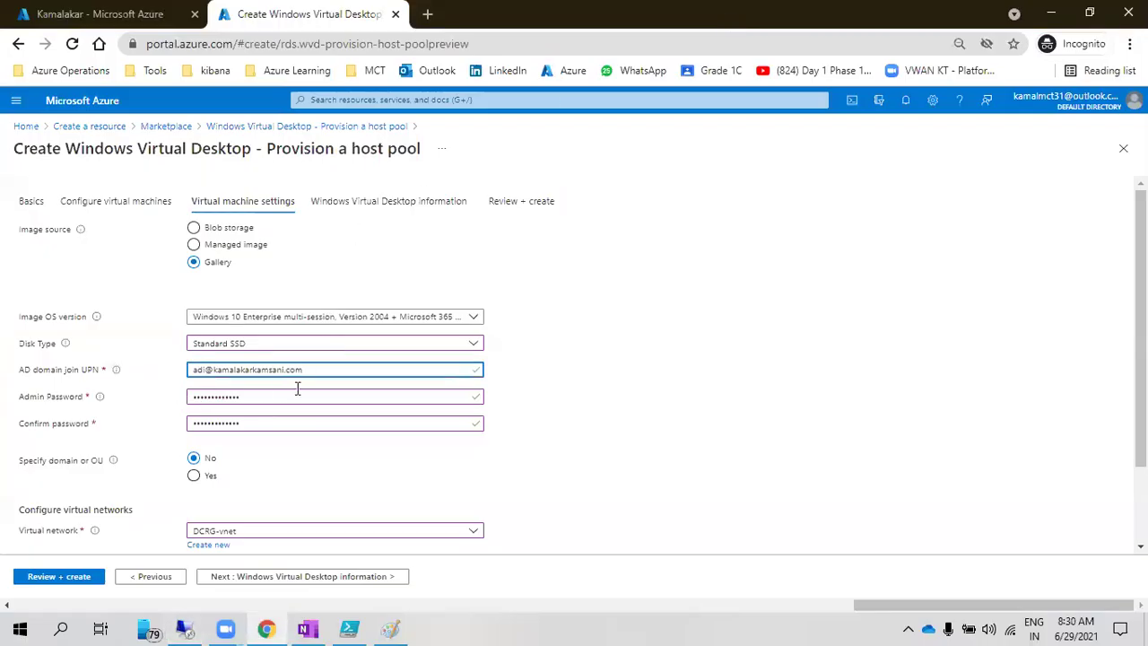
# - Recheck the domain join UPN value and that the admin password confirmation matches
pyautogui.hotkey('ctrl', 'a')
pyautogui.click(210, 366)
pyautogui.click(213, 393)
pyautogui.click(218, 422)
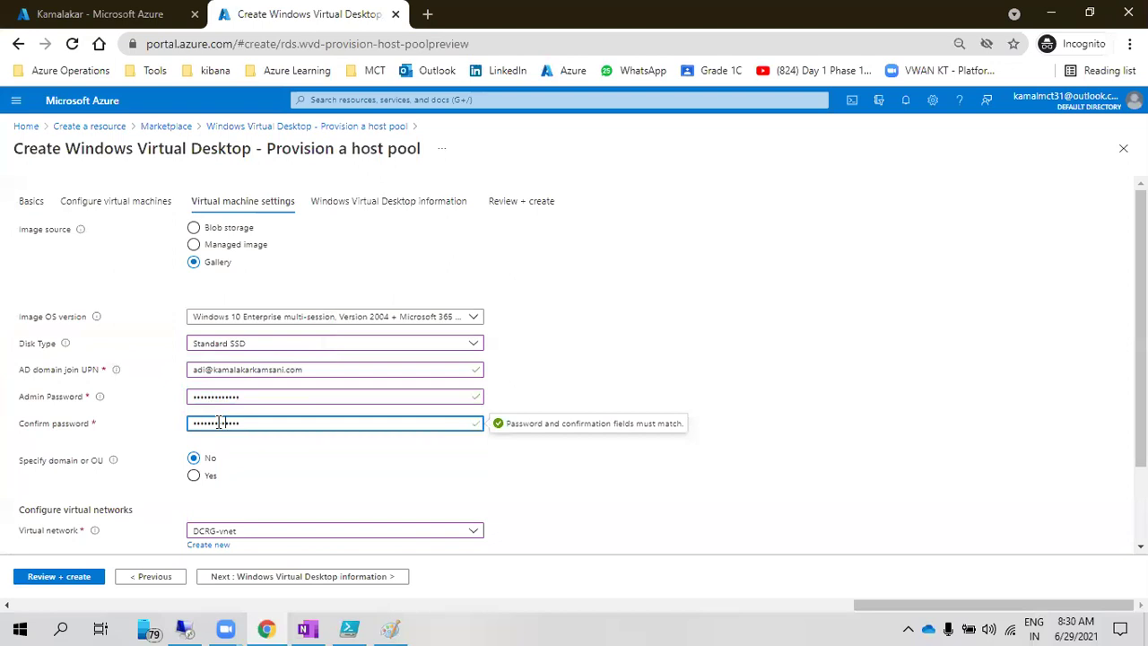
pyautogui.click(70, 399)
pyautogui.click(77, 423)
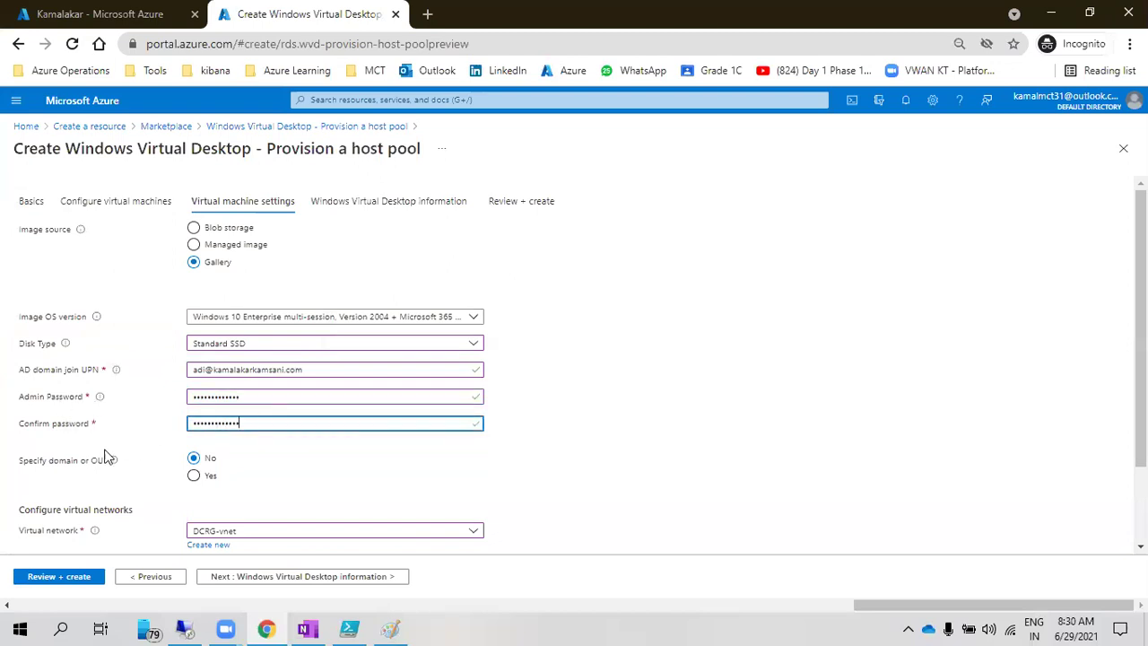
pyautogui.click(80, 468)
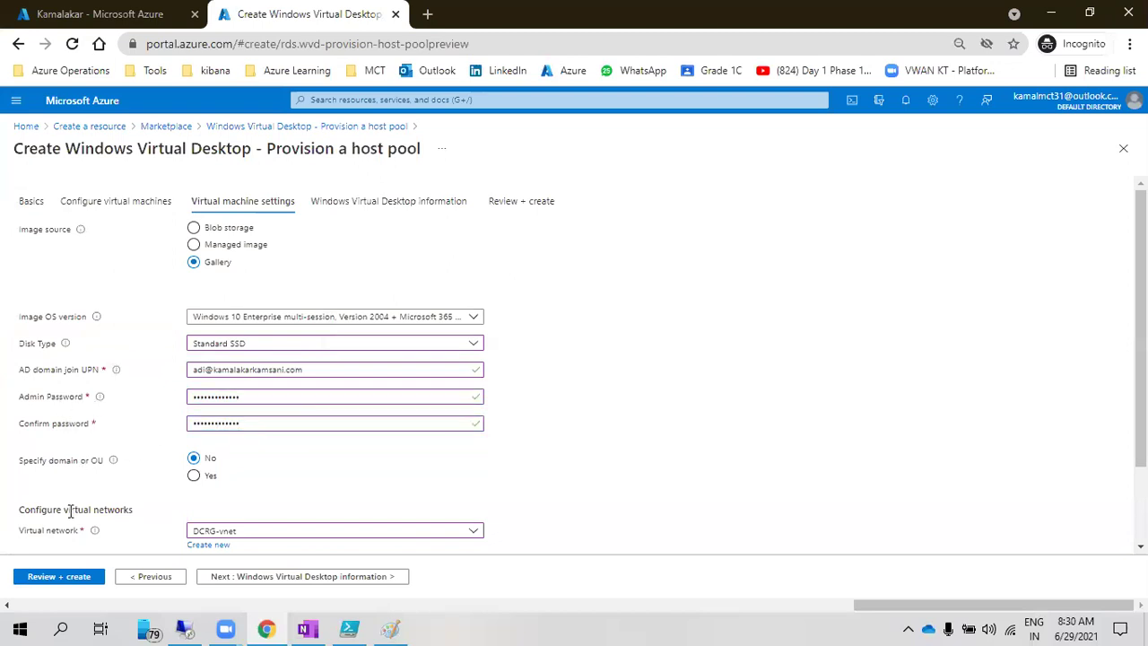
# - Select the default (10.0.0.0/24) subnet of DCRG-vnet for the session hosts
pyautogui.scroll(-2, 287, 500)
pyautogui.click(251, 471)
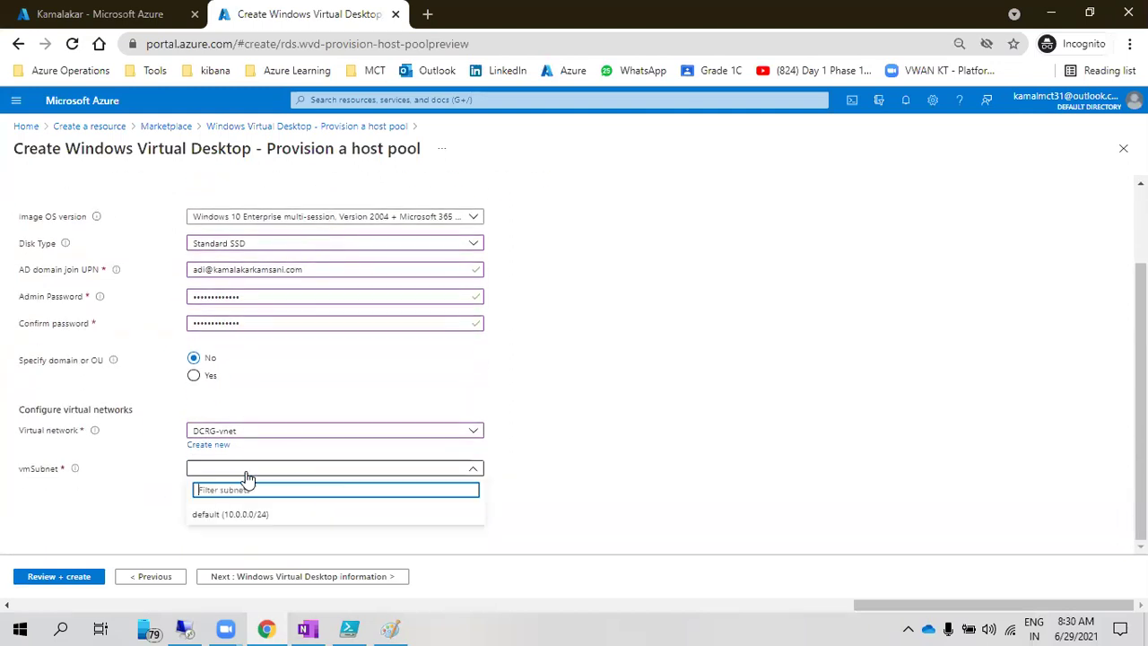
pyautogui.click(223, 521)
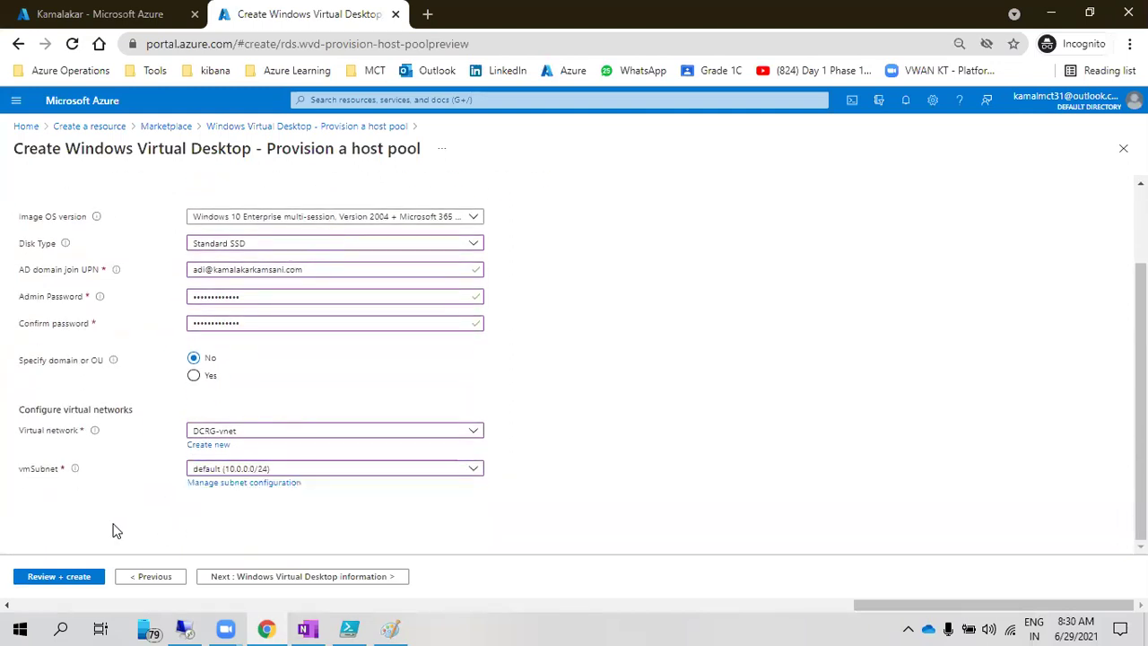
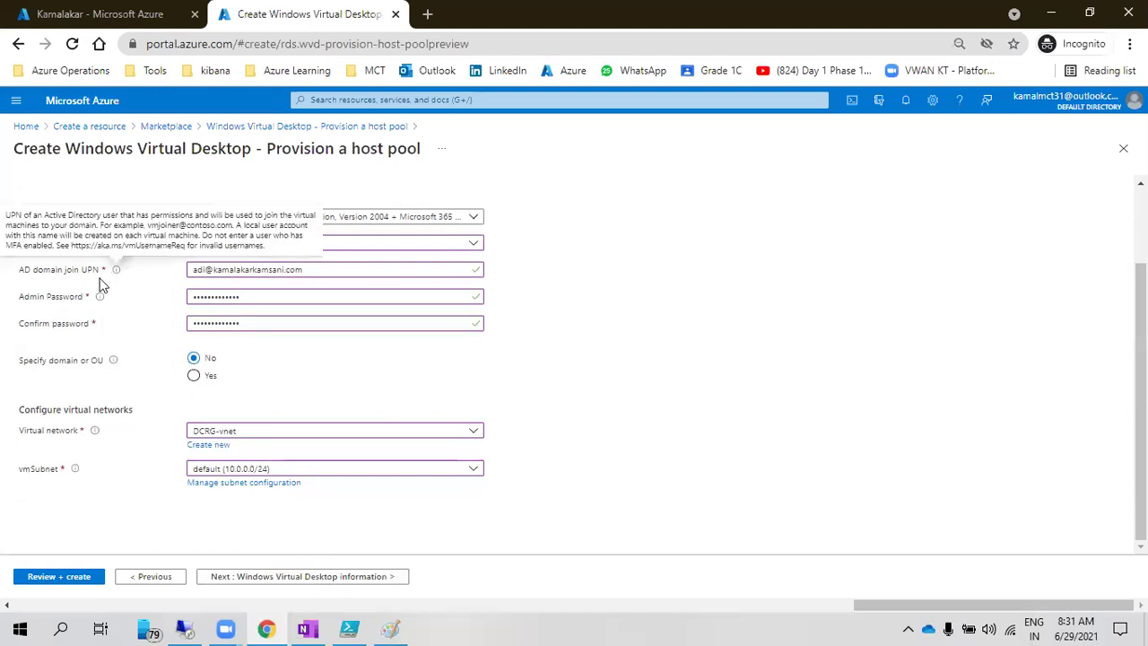
# - Review the admin password requirements, the matching password confirmation, and the domain join UPN field
pyautogui.click(55, 299)
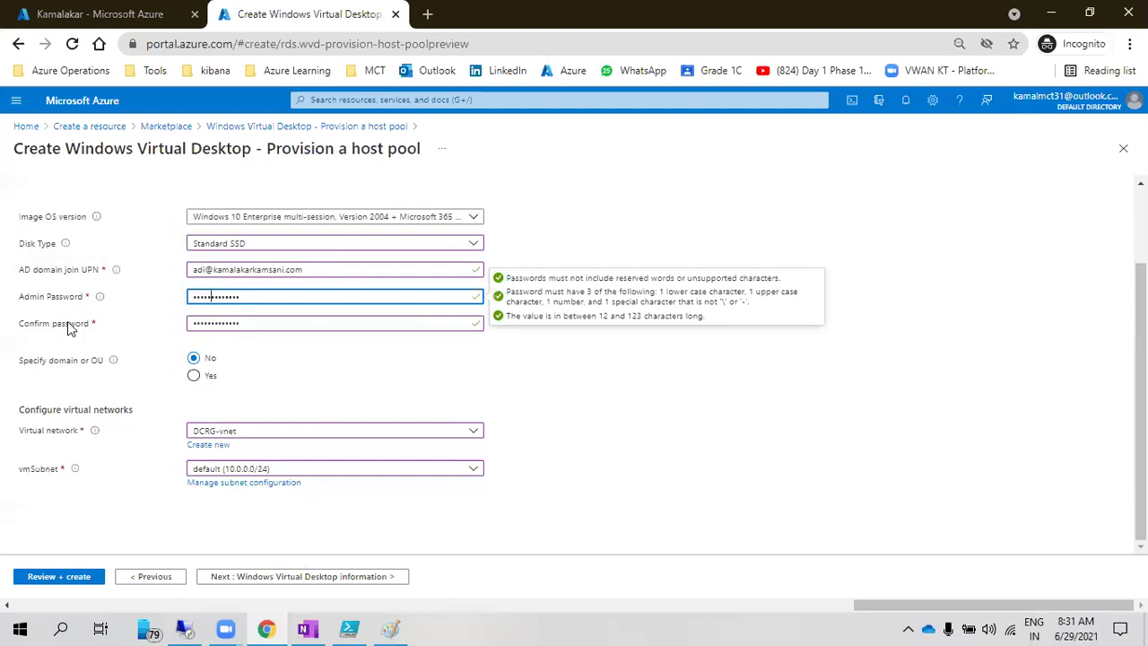
pyautogui.click(75, 352)
pyautogui.click(66, 329)
pyautogui.click(34, 302)
pyautogui.click(66, 259)
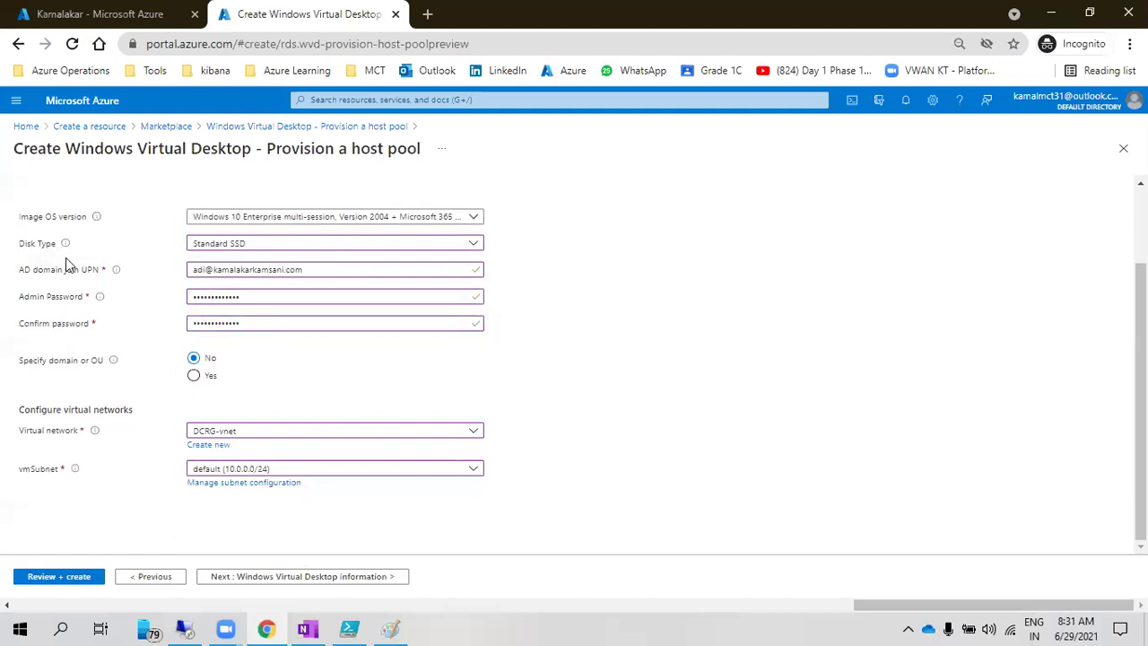
pyautogui.click(67, 271)
pyautogui.click(611, 278)
pyautogui.moveTo(116, 270)
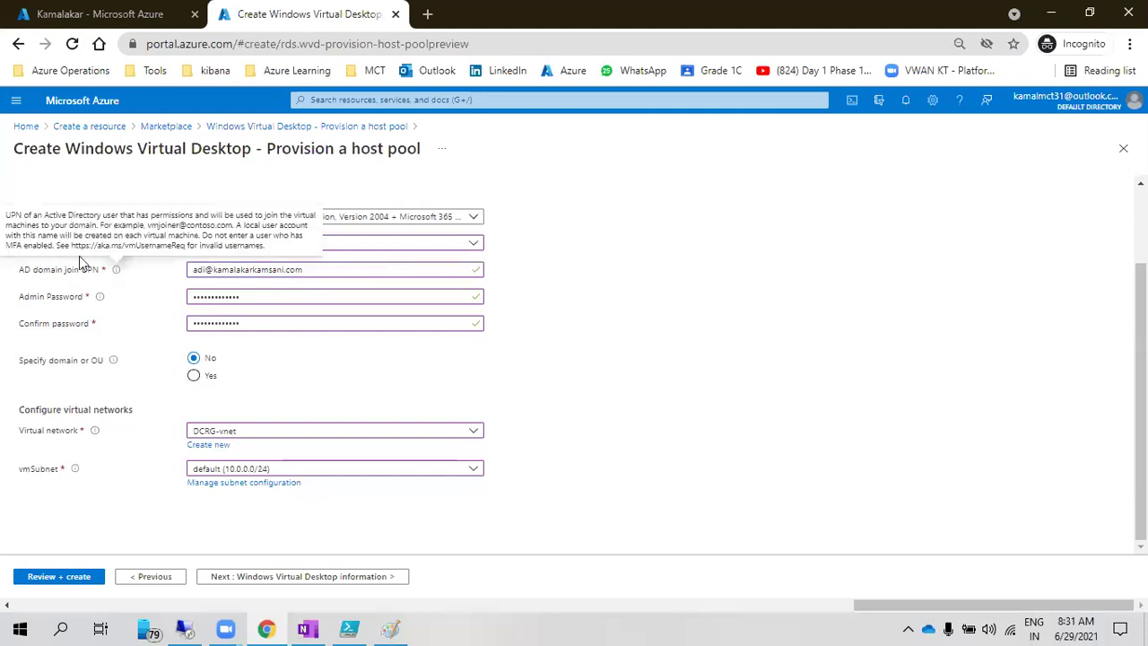
# - Advance to the Windows Virtual Desktop information step and confirm 'Default Tenant Group' in the PowerShell output
pyautogui.click(265, 581)
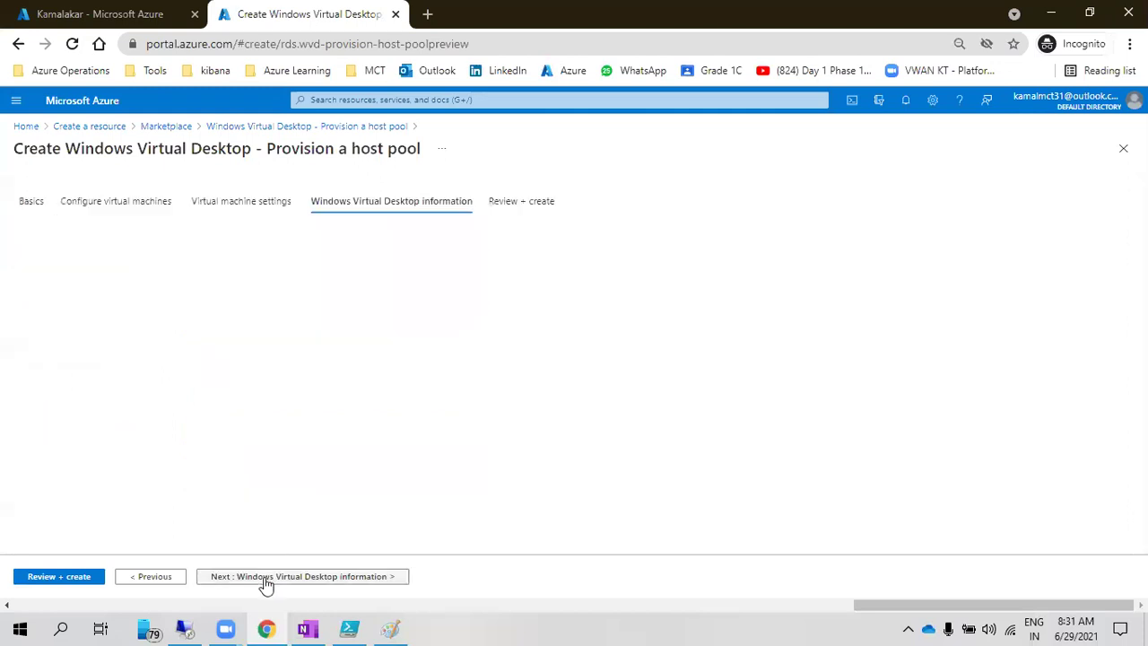
pyautogui.click(331, 228)
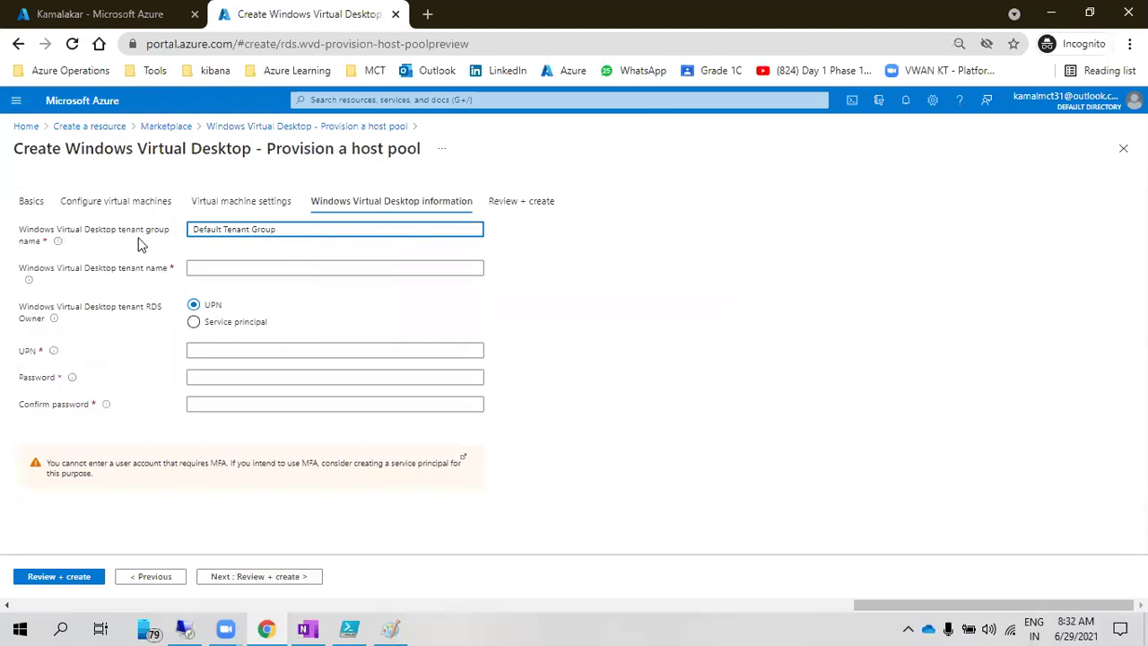
pyautogui.moveTo(29, 268); pyautogui.dragTo(169, 273)
pyautogui.click(198, 449)
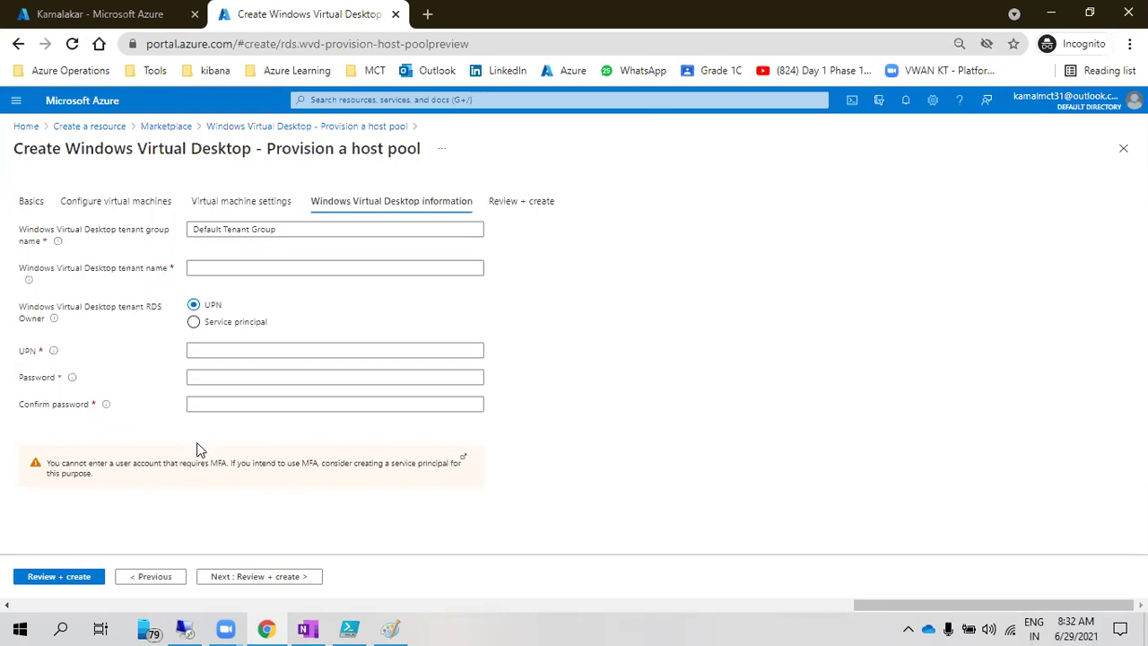
pyautogui.click(349, 628)
pyautogui.click(167, 449)
pyautogui.moveTo(255, 414); pyautogui.dragTo(139, 414)
# - Copy 'Default Tenant Group' from the tenant group name into the tenant name field
pyautogui.hotkey('alt', 'Tab')
pyautogui.moveTo(278, 229); pyautogui.dragTo(190, 230)
pyautogui.click(236, 267)
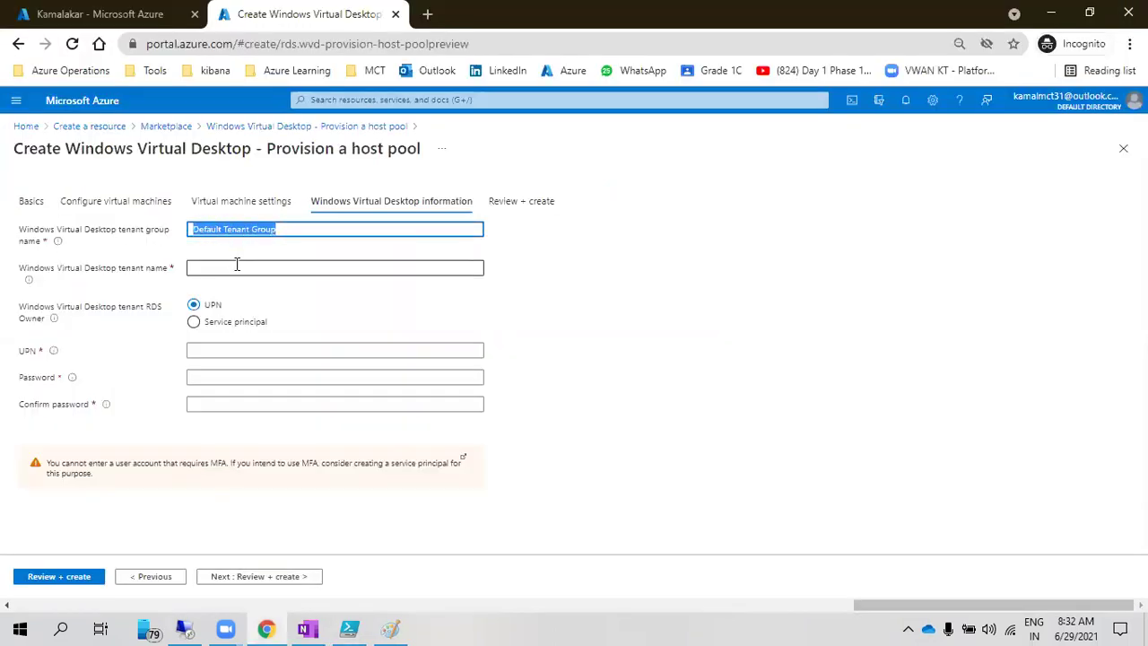
pyautogui.write('Default Tenant Group')
pyautogui.click(131, 308)
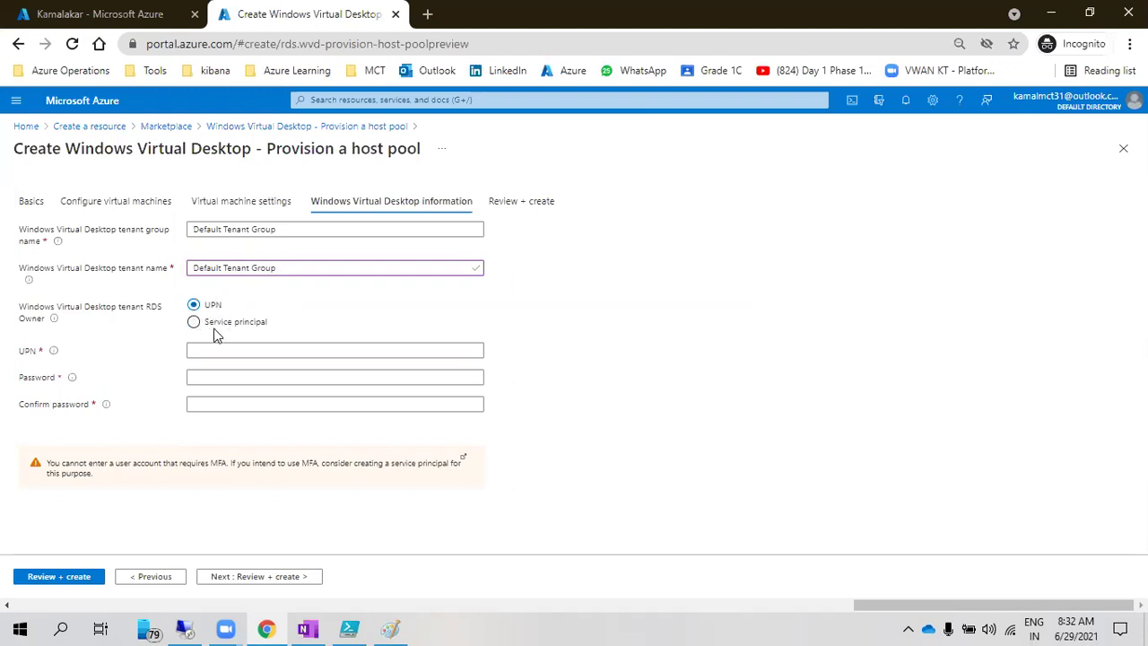
pyautogui.click(200, 352)
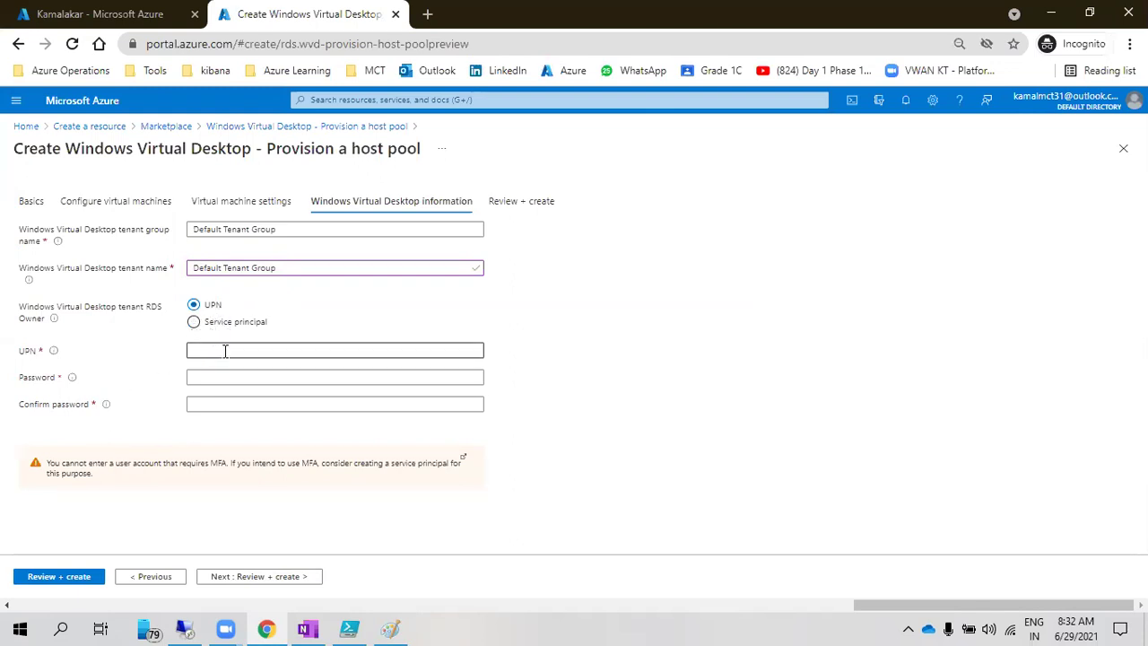
pyautogui.moveTo(53, 351)
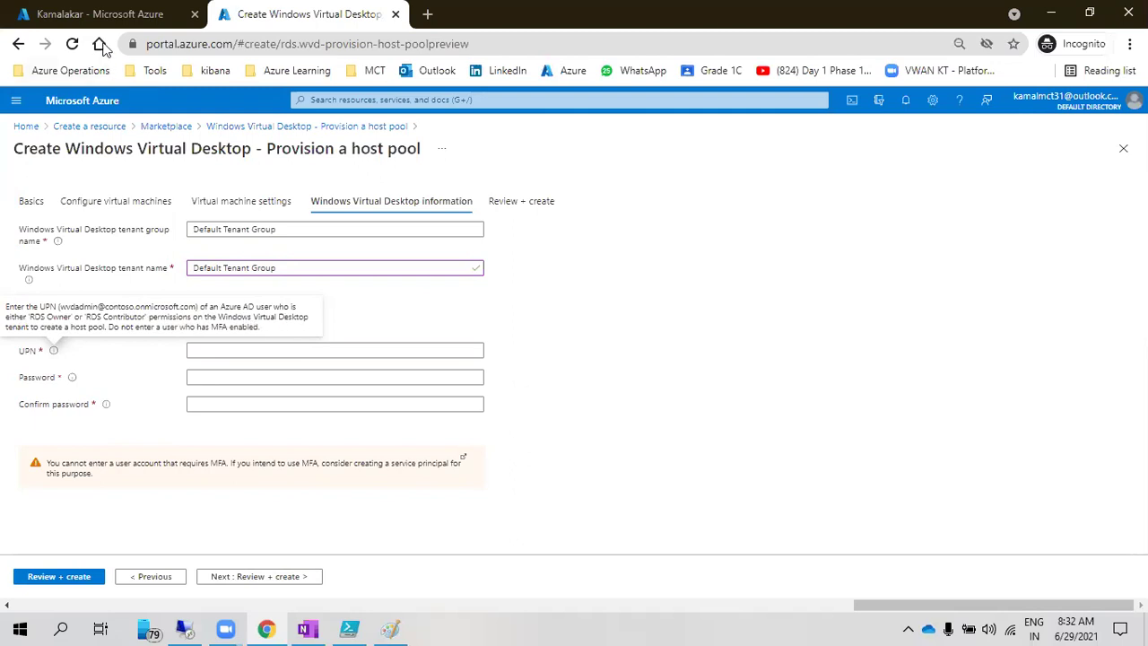
# - Compare a Default Directory user's sign-in address with the sample UPN in the host pool help text
pyautogui.click(99, 11)
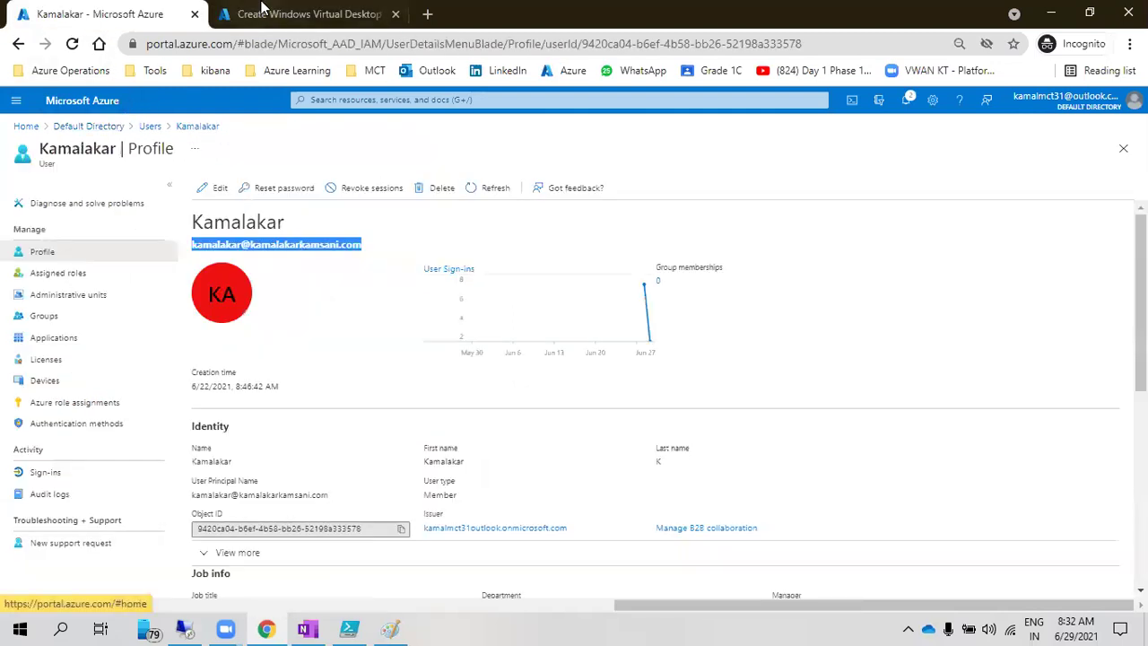
pyautogui.click(263, 7)
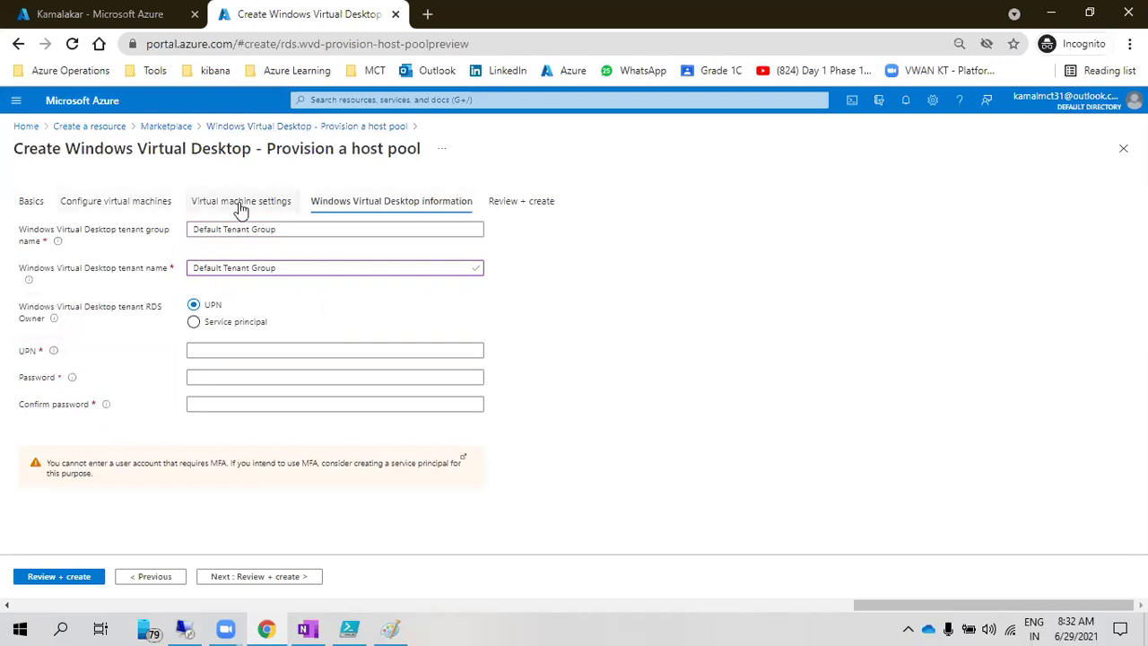
pyautogui.click(84, 14)
pyautogui.click(81, 125)
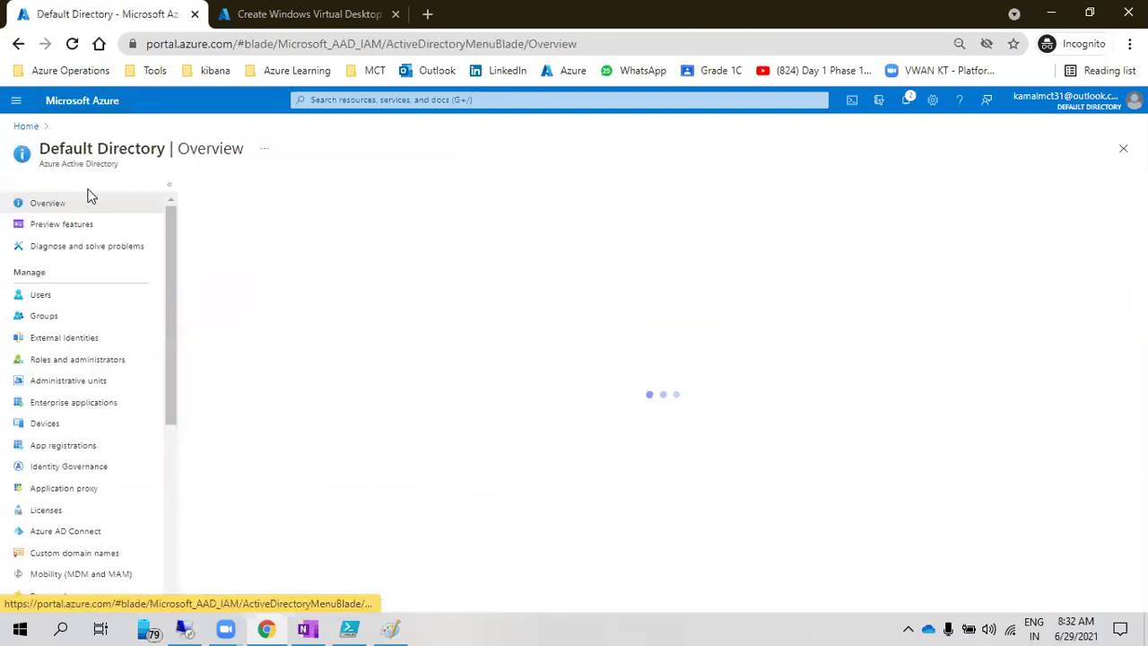
pyautogui.click(54, 296)
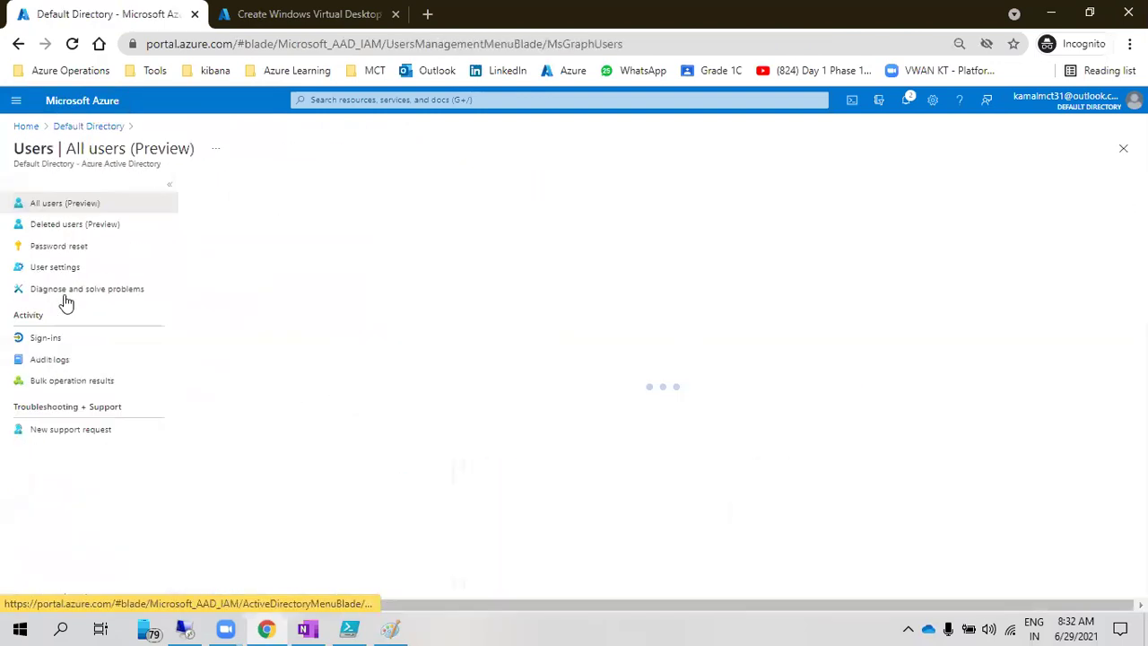
pyautogui.click(264, 339)
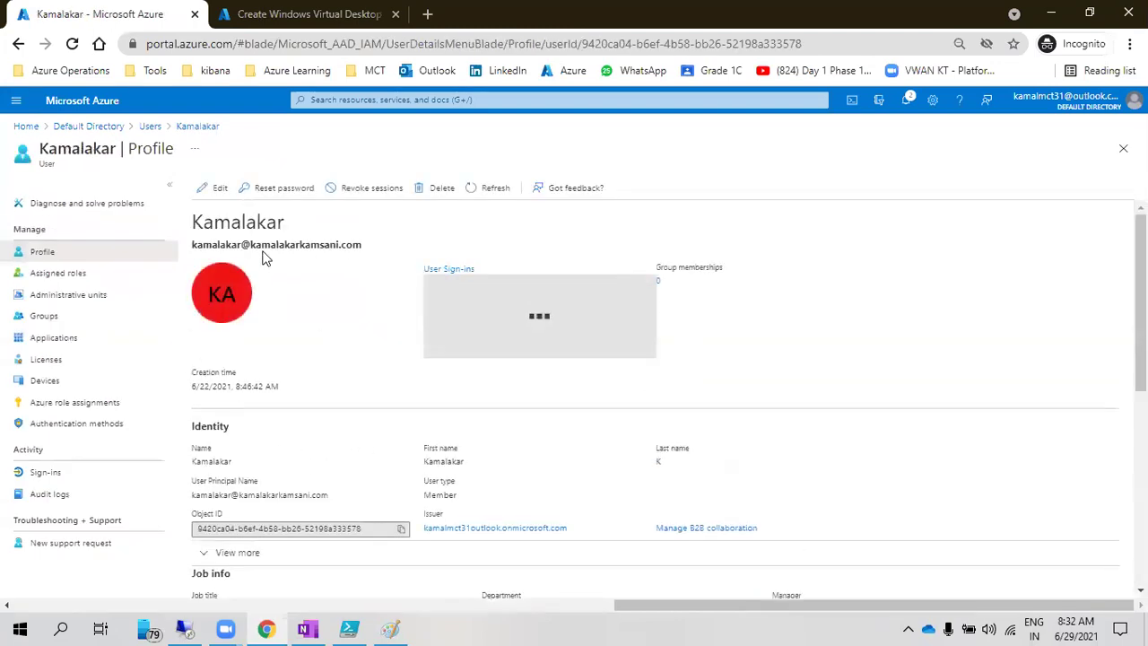
pyautogui.tripleClick(263, 252)
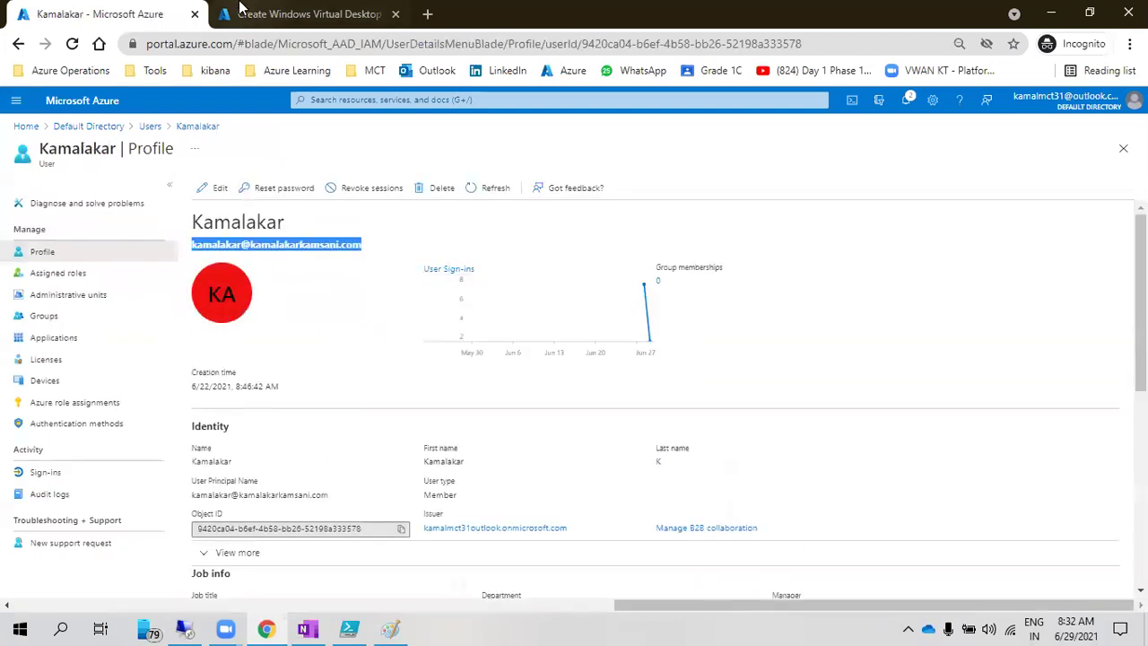
pyautogui.click(240, 11)
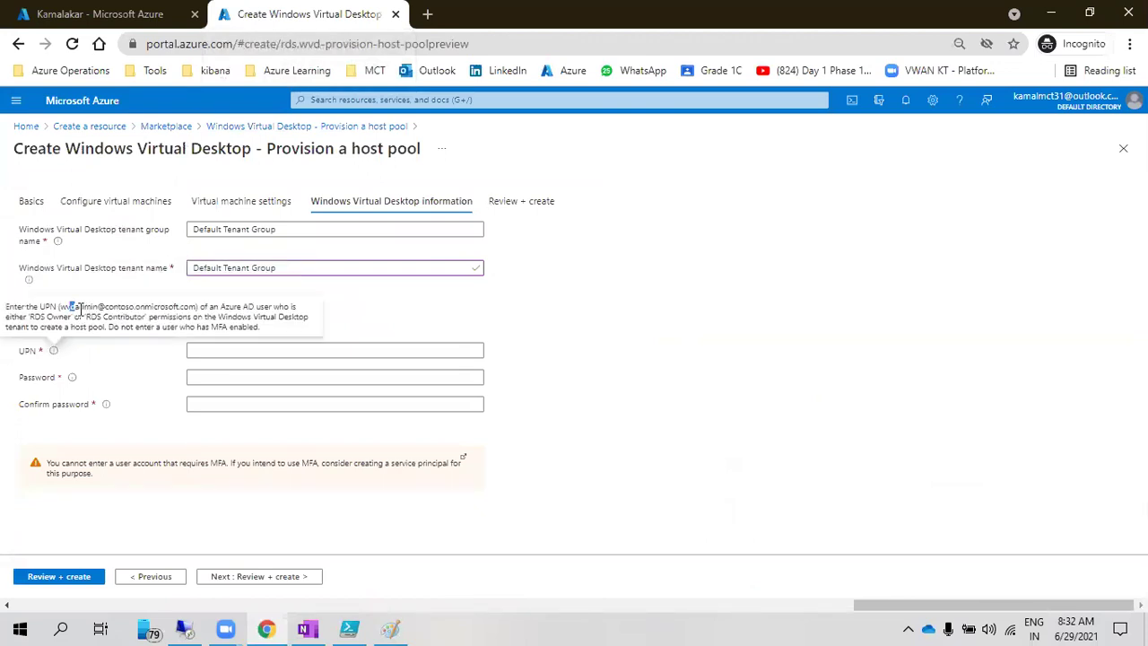
pyautogui.moveTo(78, 308); pyautogui.dragTo(183, 306)
# - Return to the Users list, widen the User principal name column, and open test-aad
pyautogui.click(141, 13)
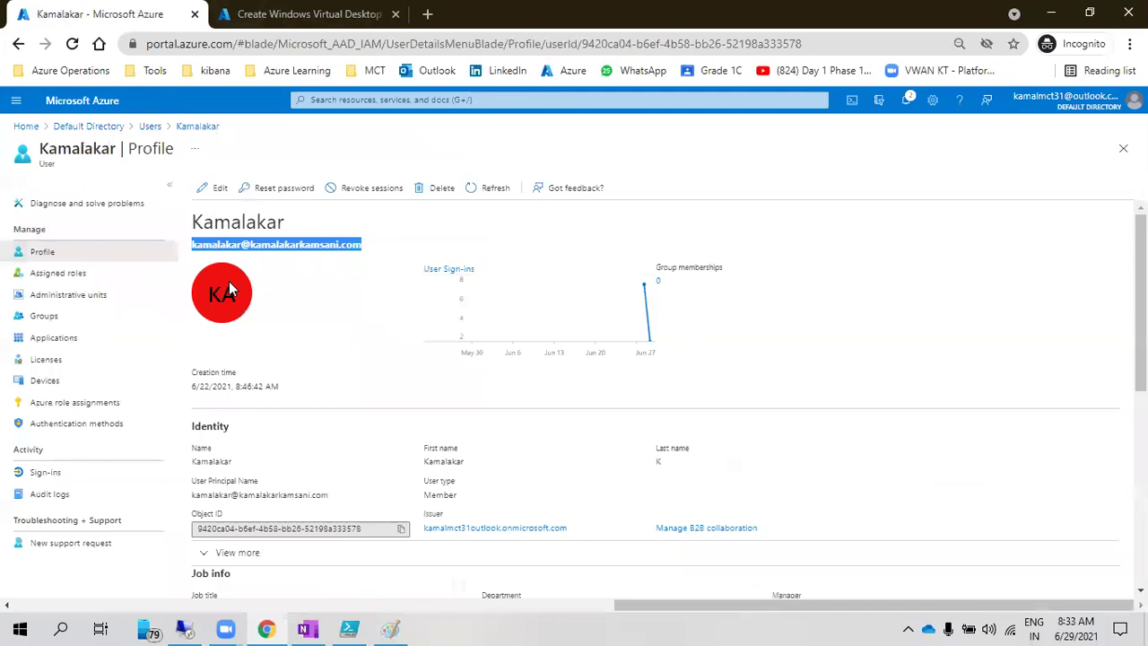
pyautogui.click(149, 126)
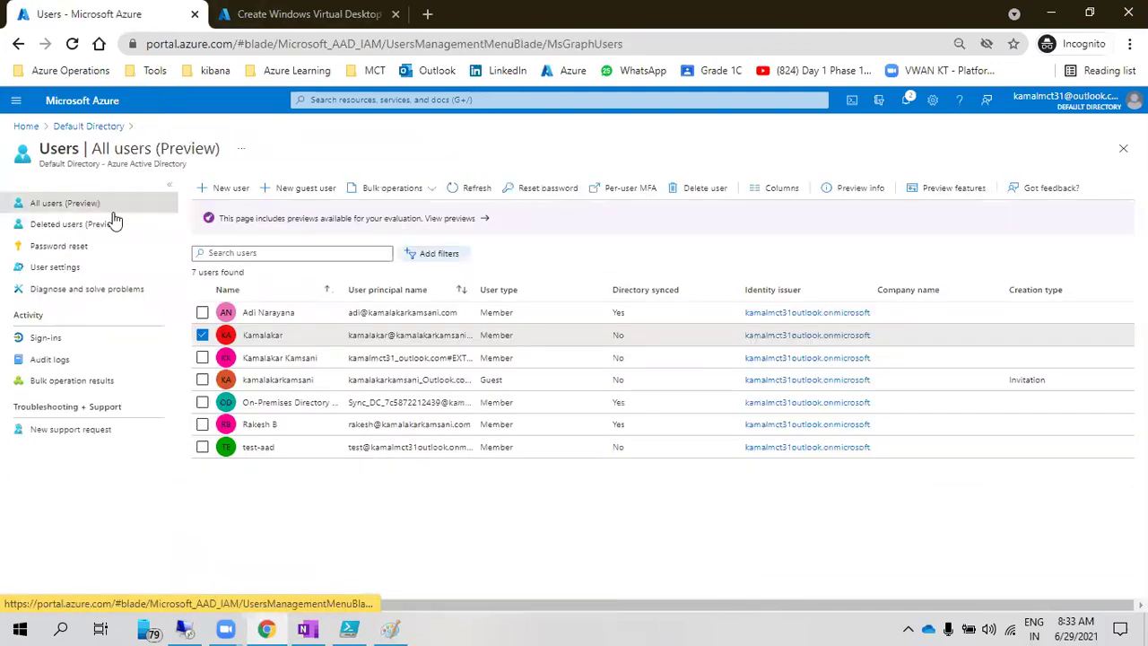
pyautogui.click(201, 335)
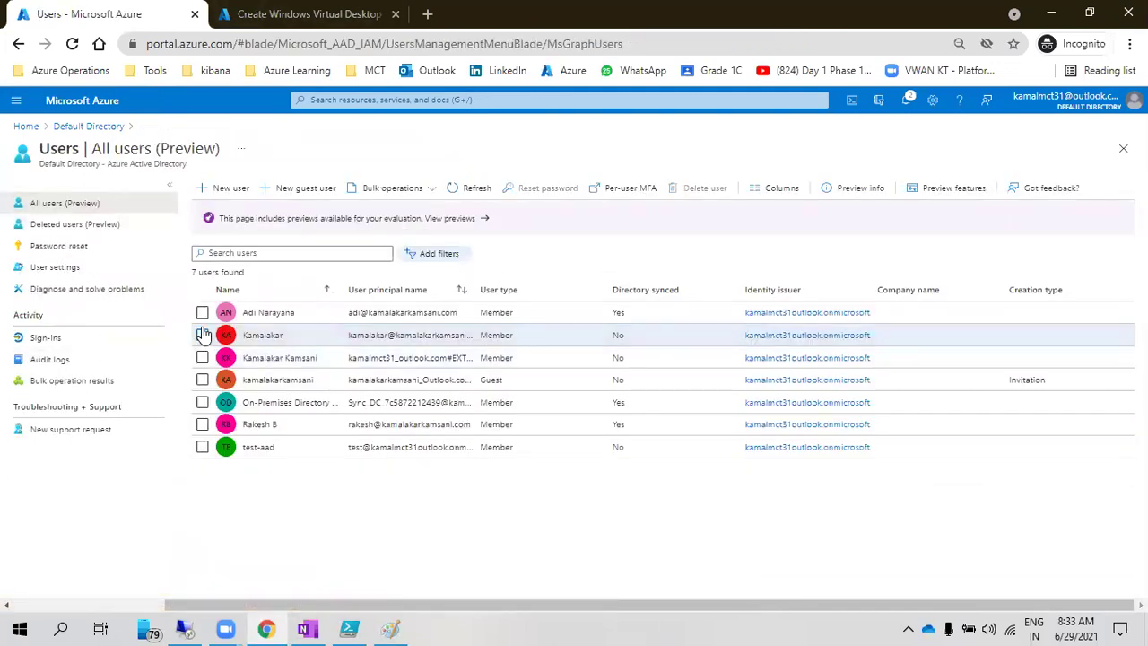
pyautogui.moveTo(473, 284); pyautogui.dragTo(581, 289)
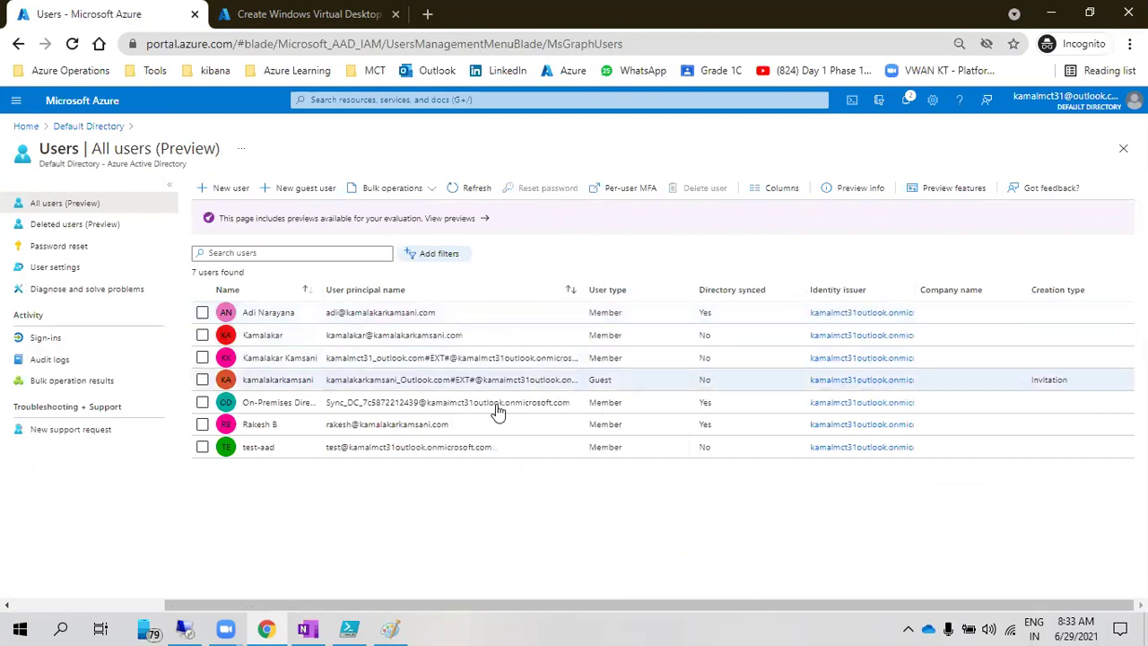
pyautogui.click(259, 449)
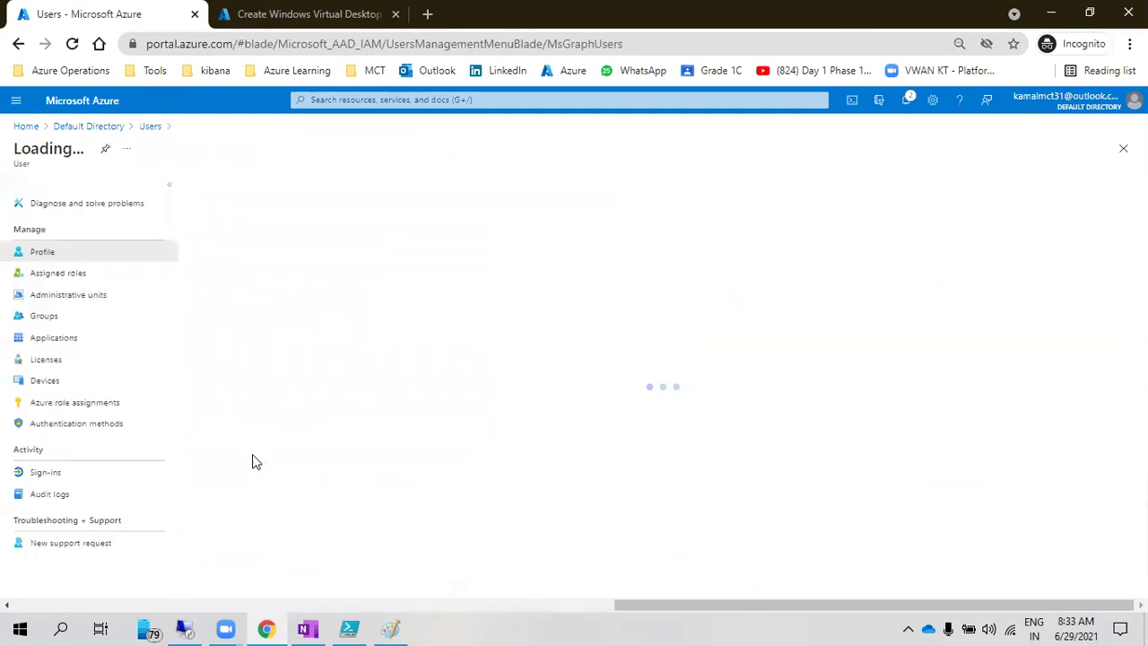
# - Confirm test-aad holds the Global administrator role and begin its password reset
pyautogui.click(77, 273)
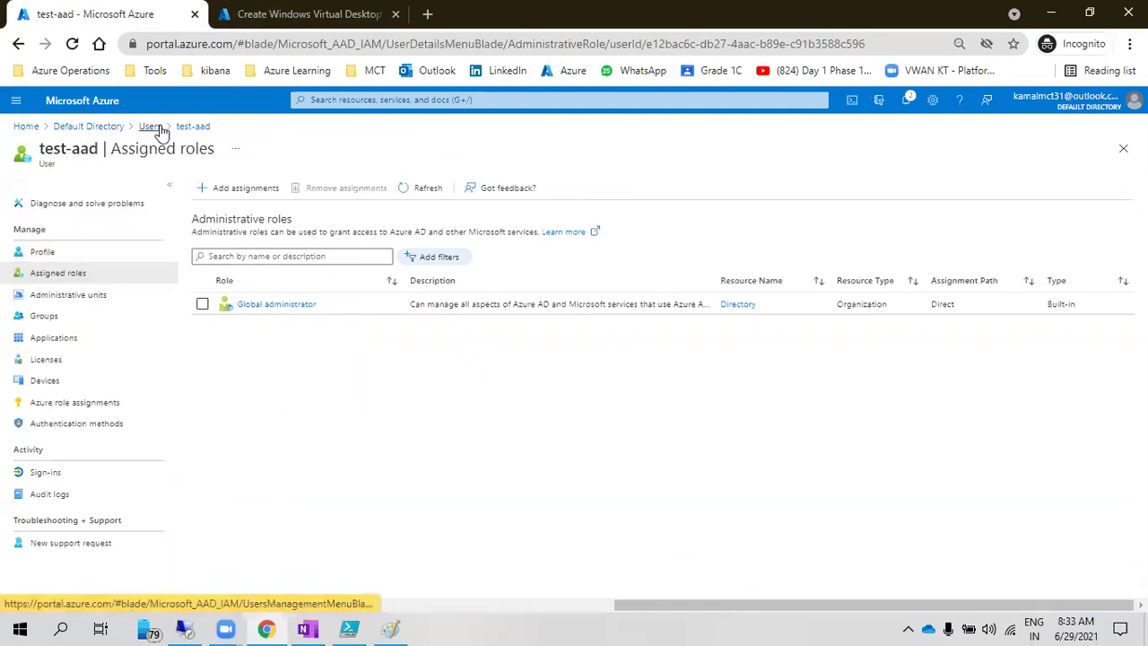
pyautogui.click(190, 130)
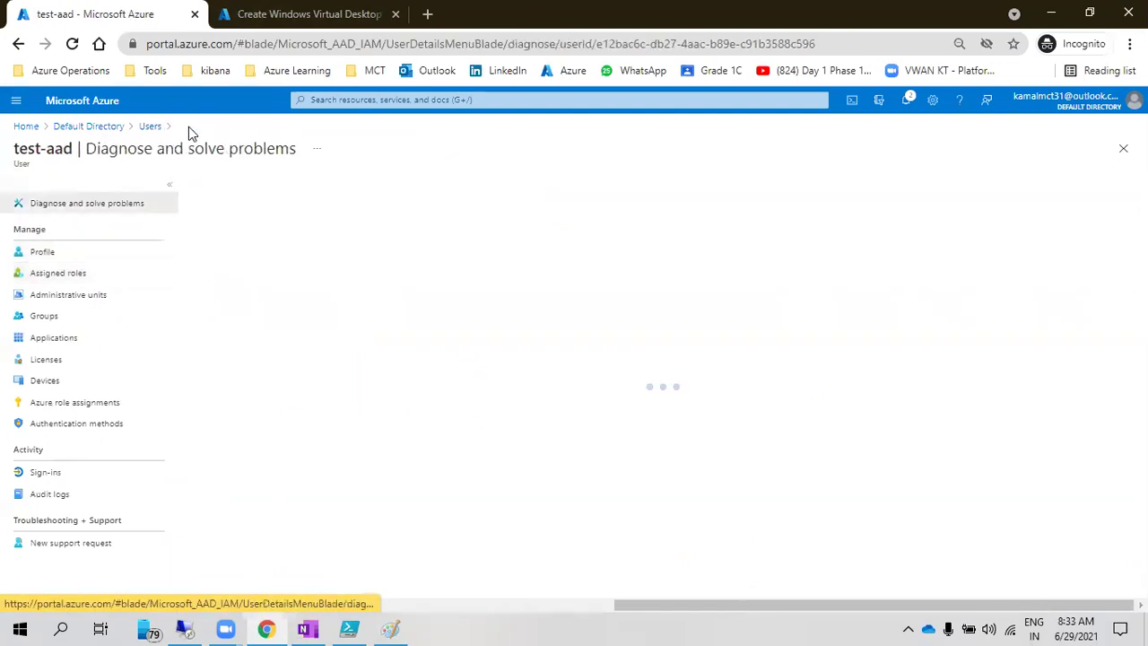
pyautogui.click(68, 255)
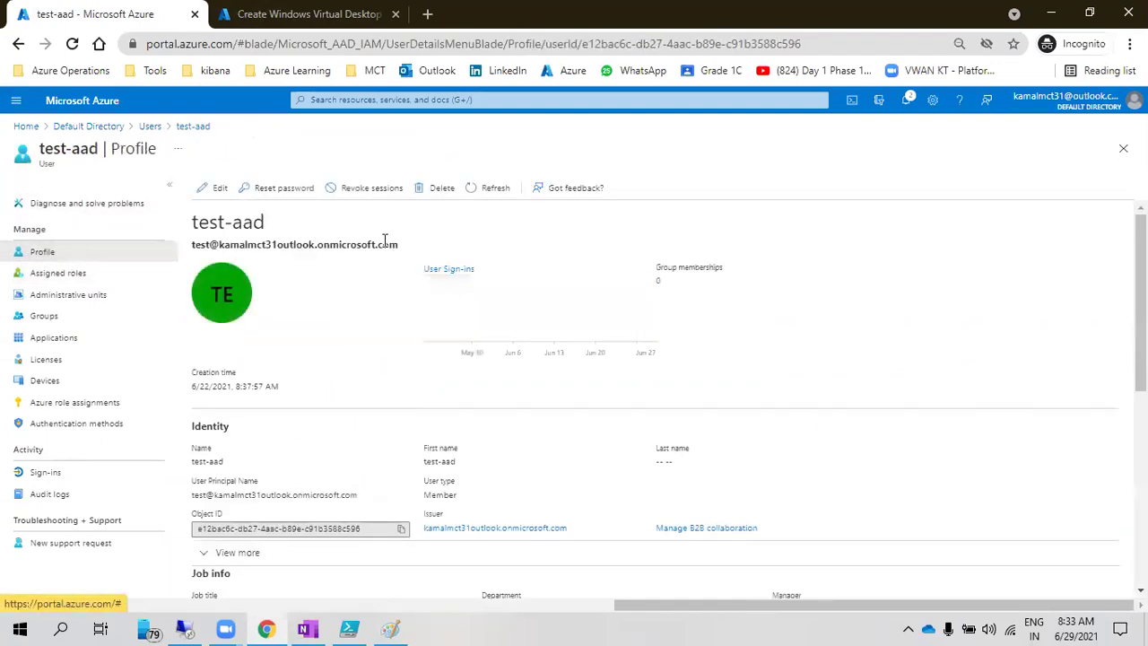
pyautogui.click(287, 189)
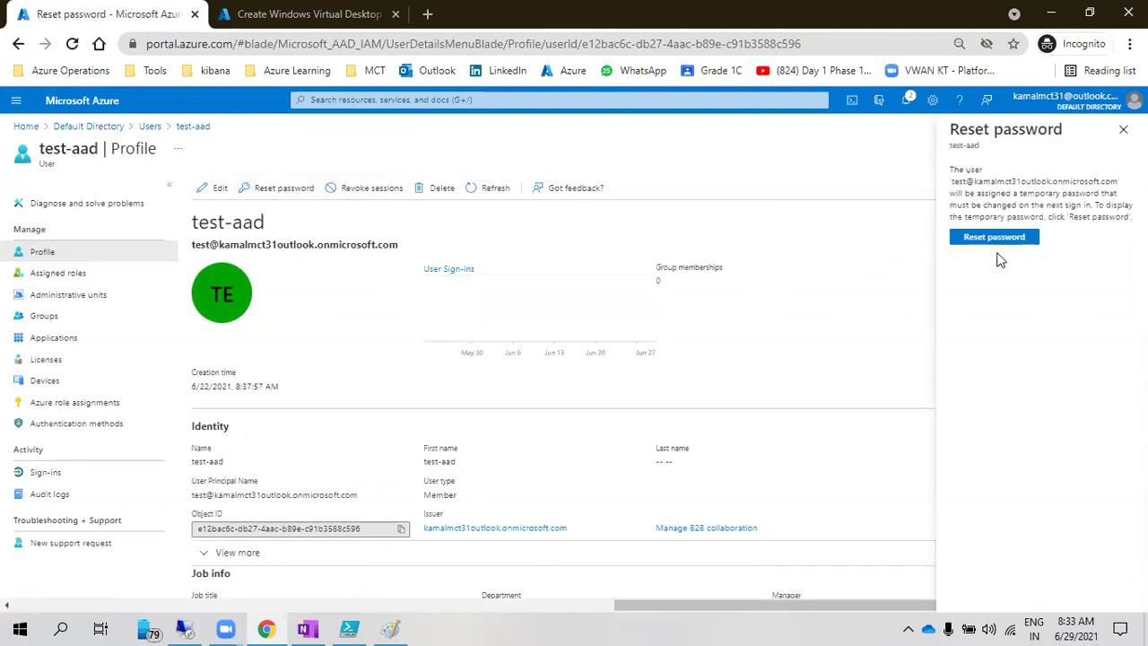
# - Generate a temporary password for the test user and paste it into Notepad
pyautogui.click(988, 239)
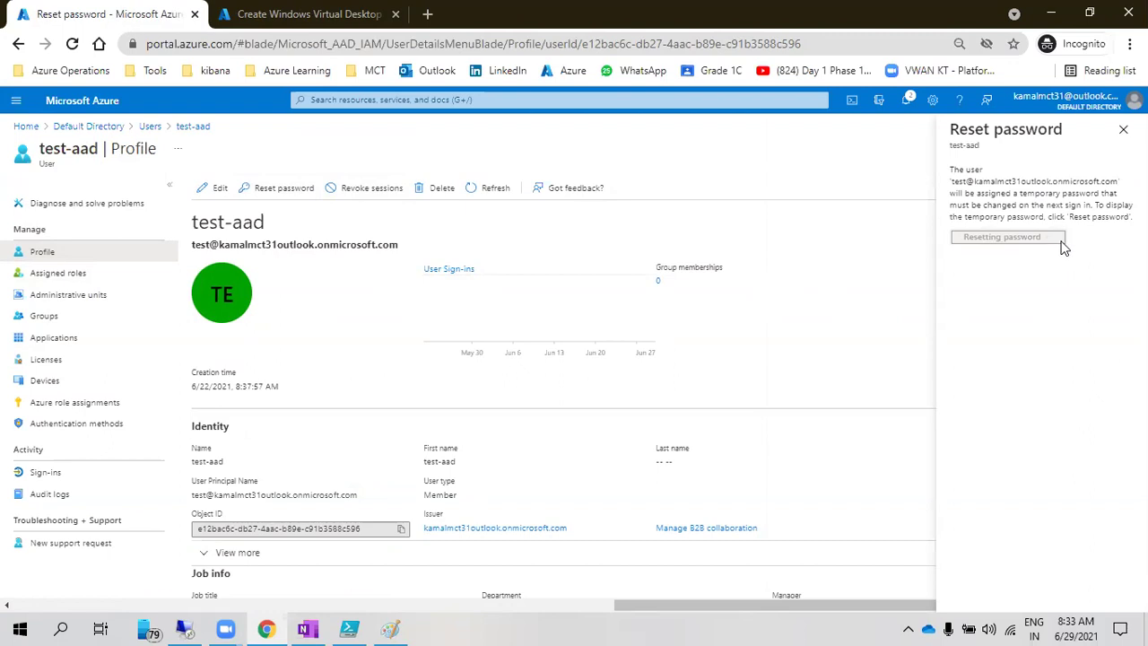
pyautogui.click(1126, 276)
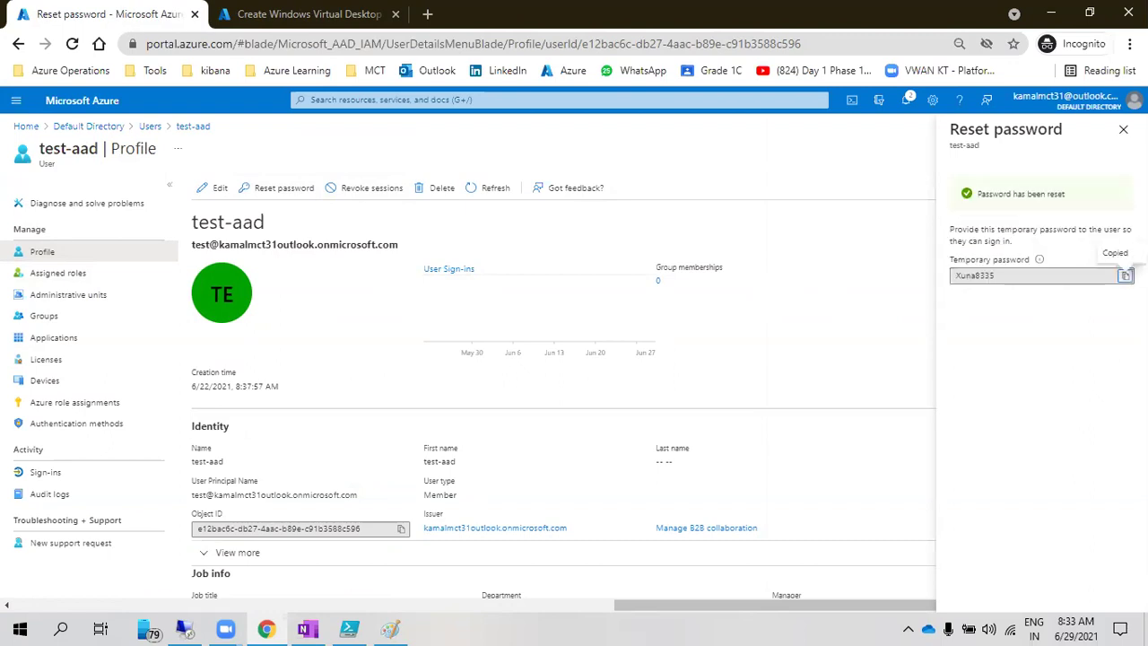
pyautogui.press('super+r')
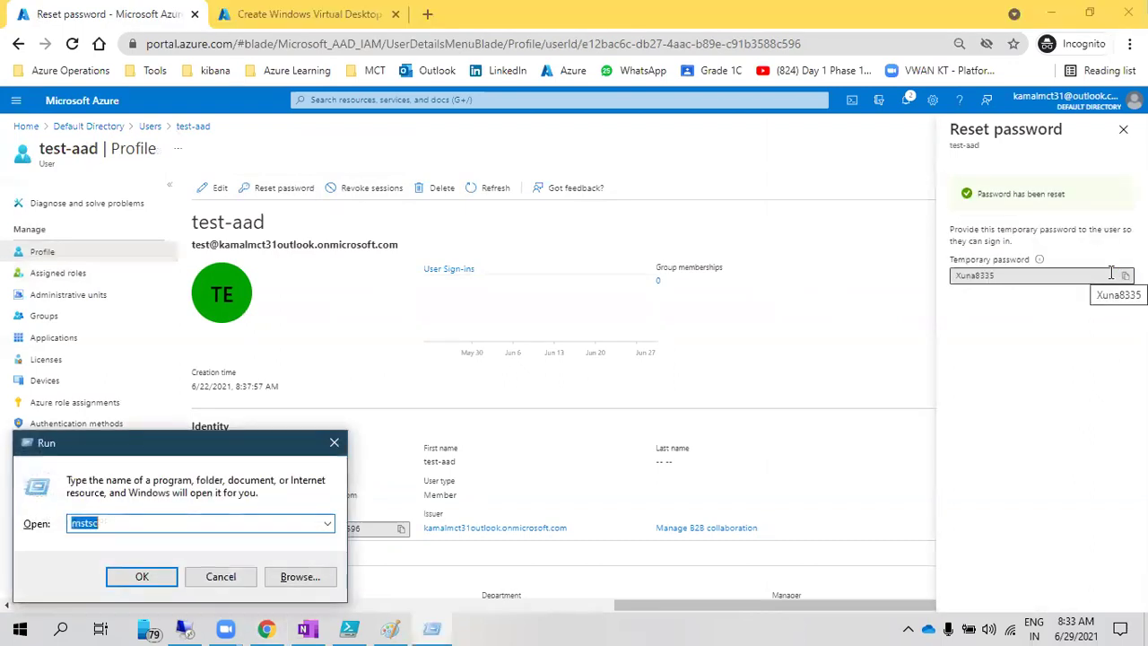
pyautogui.press('Return')
pyautogui.hotkey('ctrl', 'v')
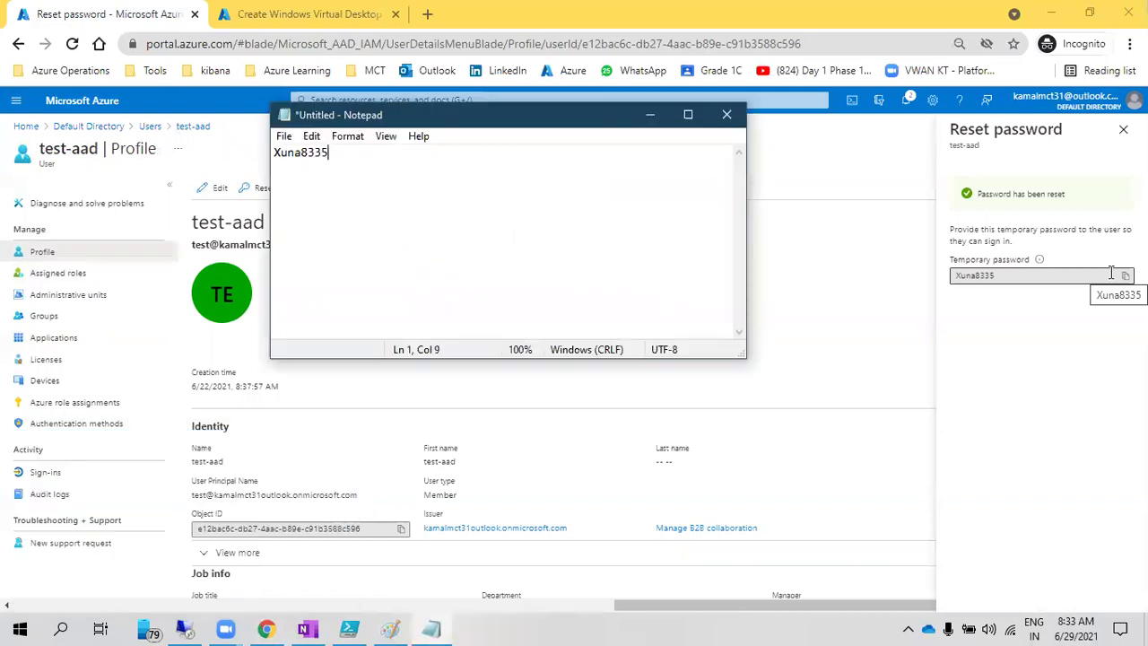
# - Copy the user's sign-in address from the Profile page onto a new line in the notes
pyautogui.click(986, 237)
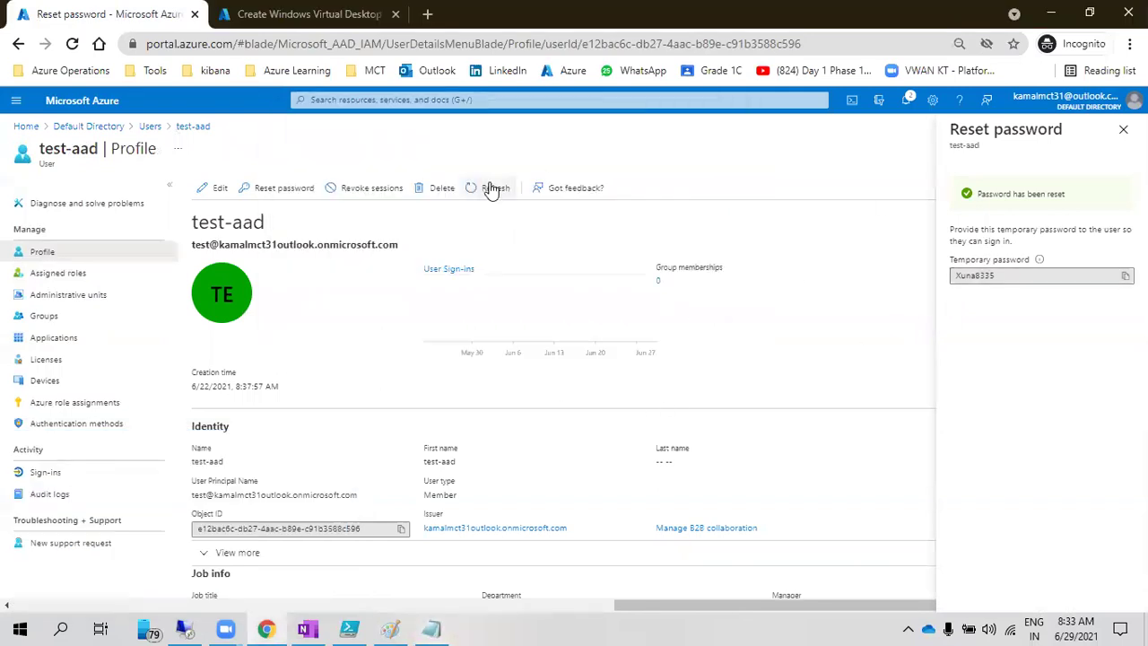
pyautogui.doubleClick(369, 244)
pyautogui.tripleClick(369, 244)
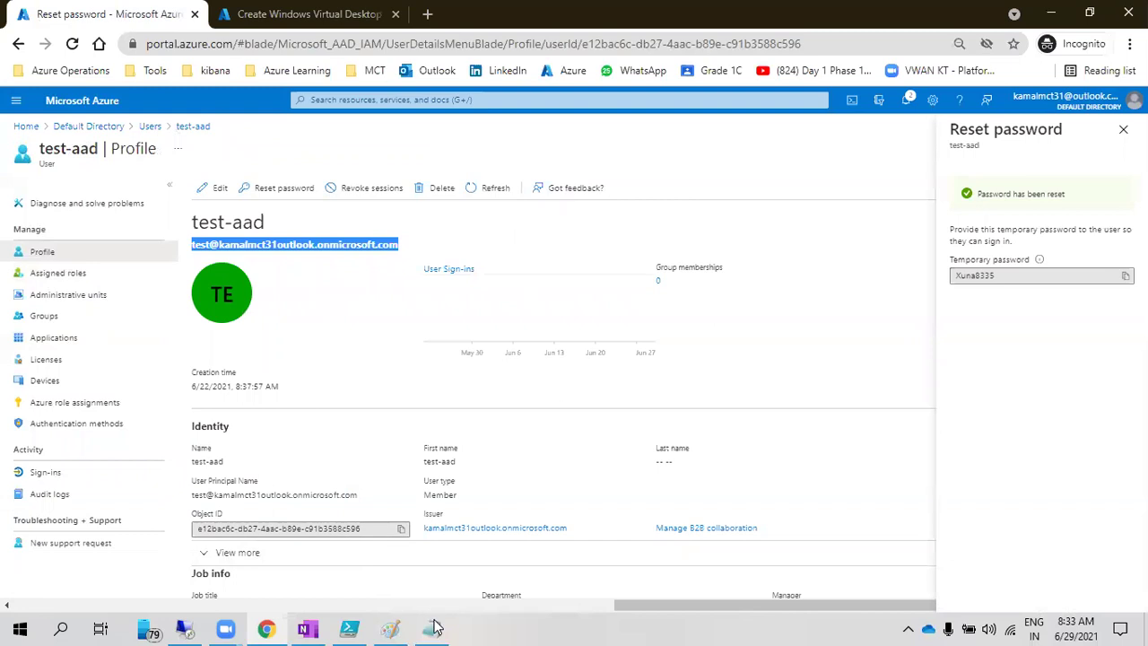
pyautogui.click(432, 629)
pyautogui.press('Return')
pyautogui.hotkey('ctrl', 'v')
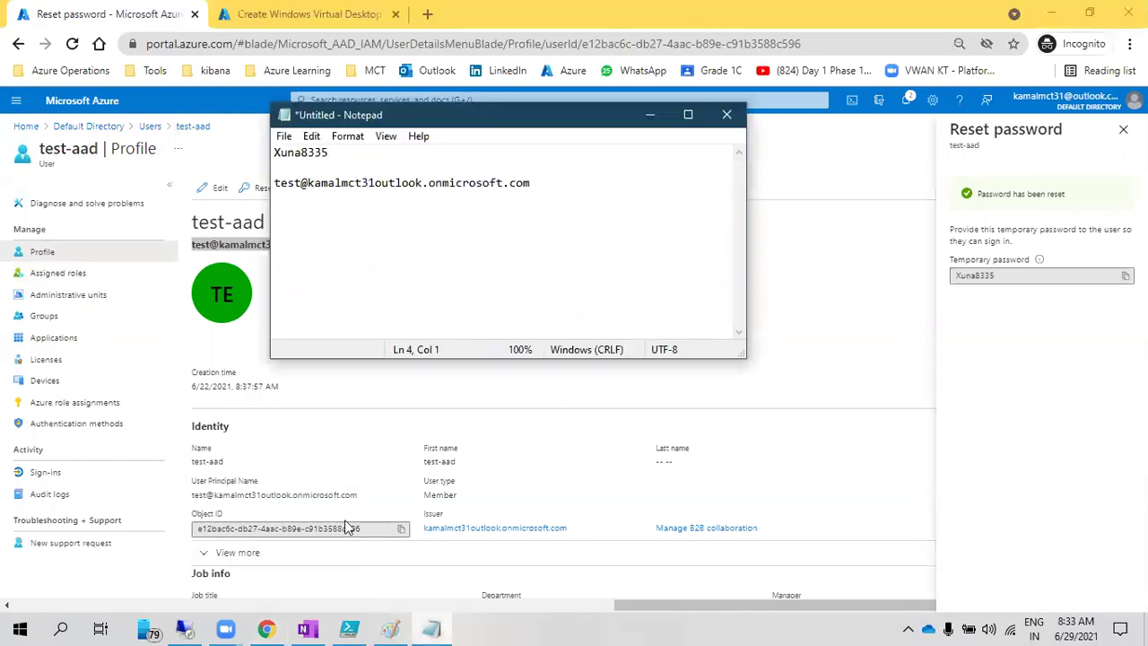
pyautogui.click(13, 627)
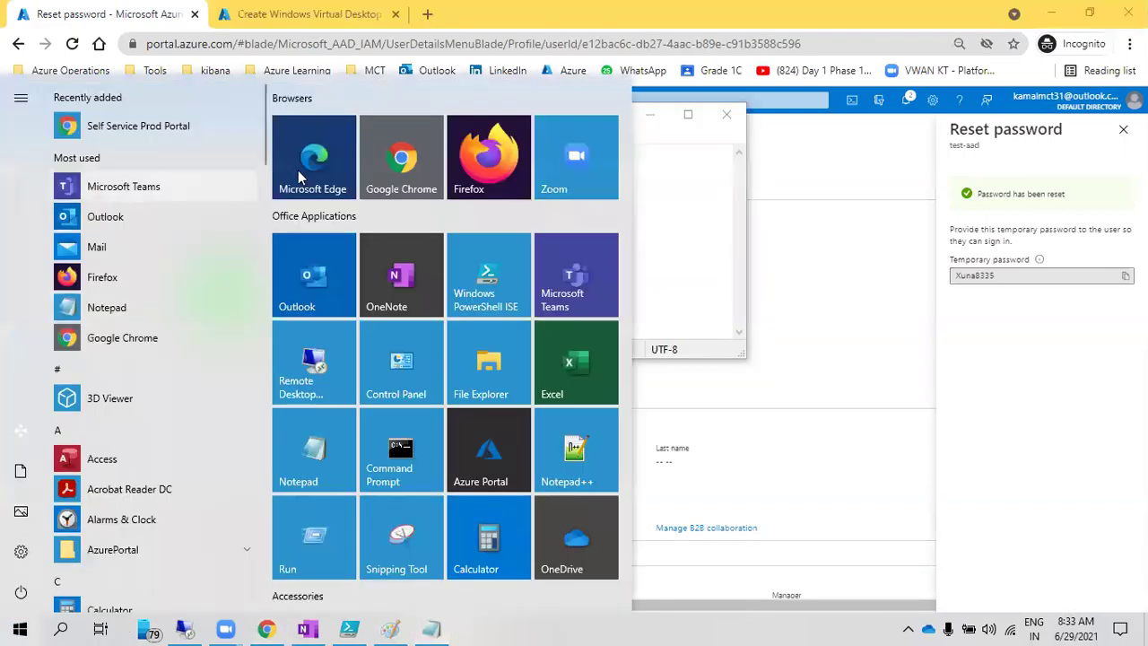
# - Open an InPrivate Edge window and go to myapps.microsoft.com
pyautogui.rightClick(313, 157)
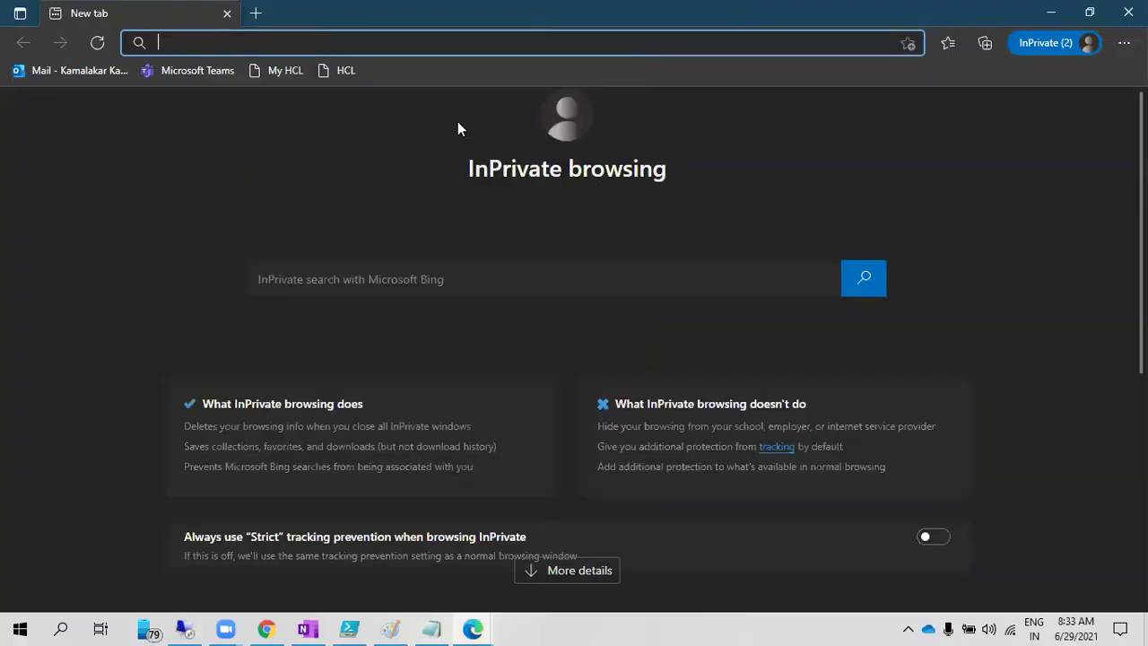
pyautogui.write('mh')
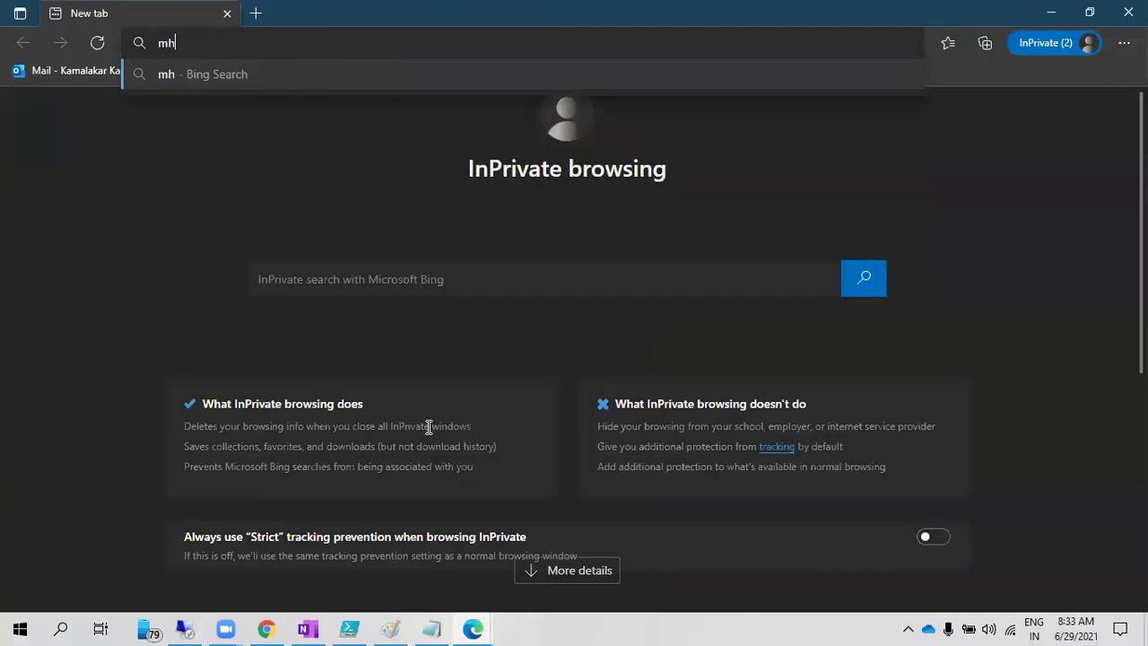
pyautogui.press('BackSpace')
pyautogui.write('ya')
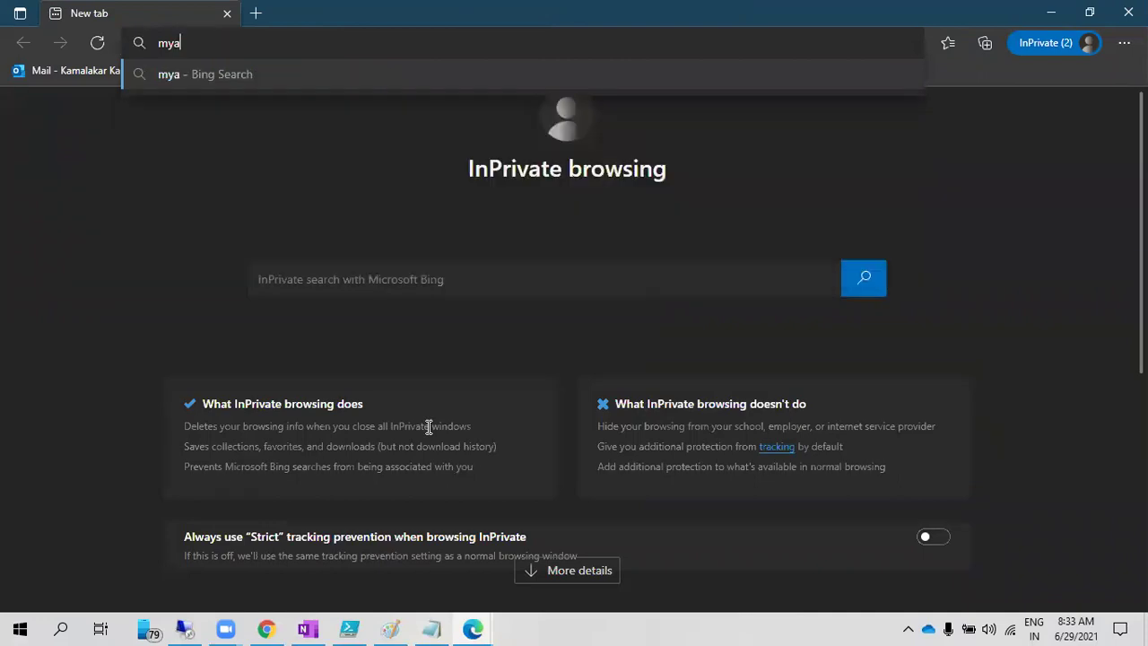
pyautogui.write('pps.')
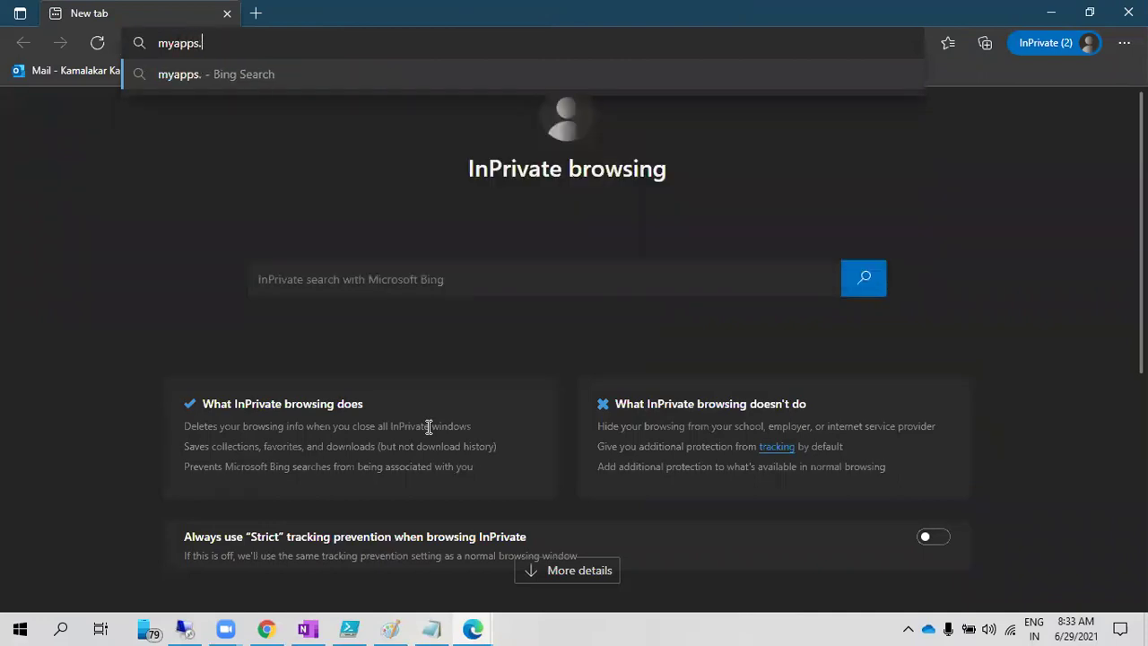
pyautogui.write('microsoft.com')
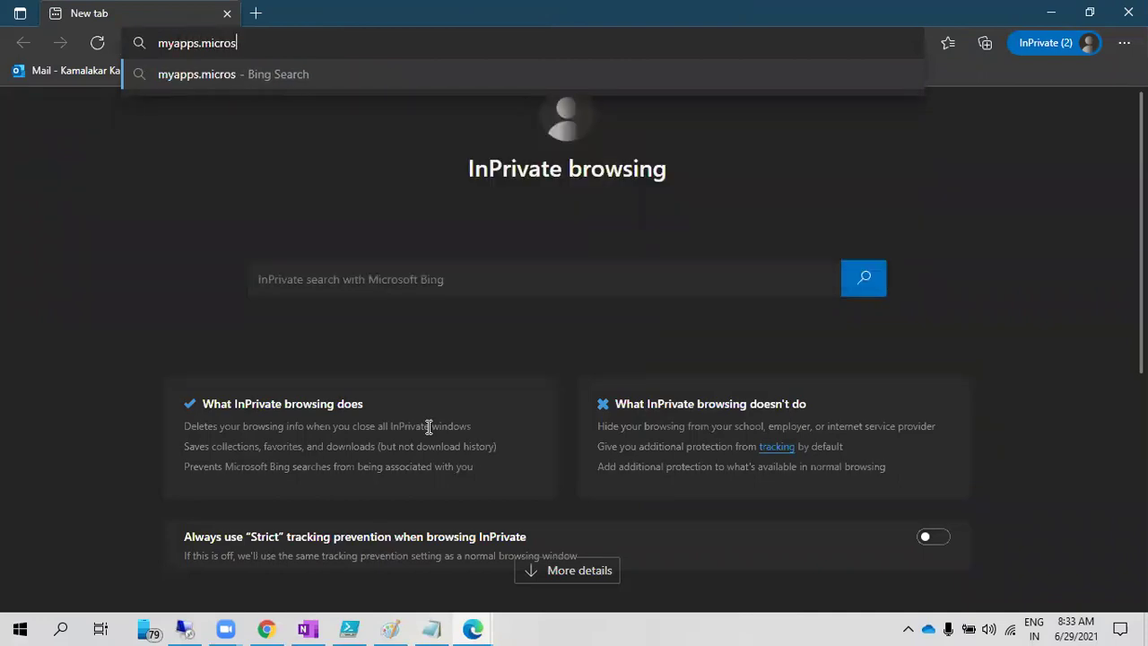
pyautogui.press('Return')
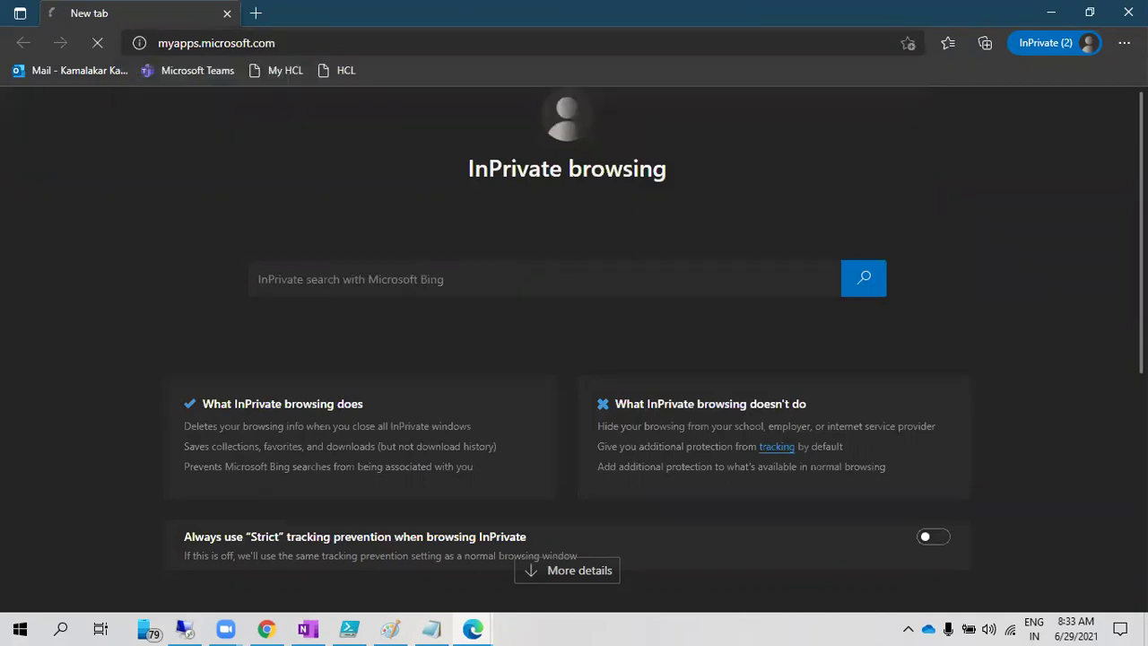
# - Sign in with the test user's address copied from the notes
pyautogui.click(431, 629)
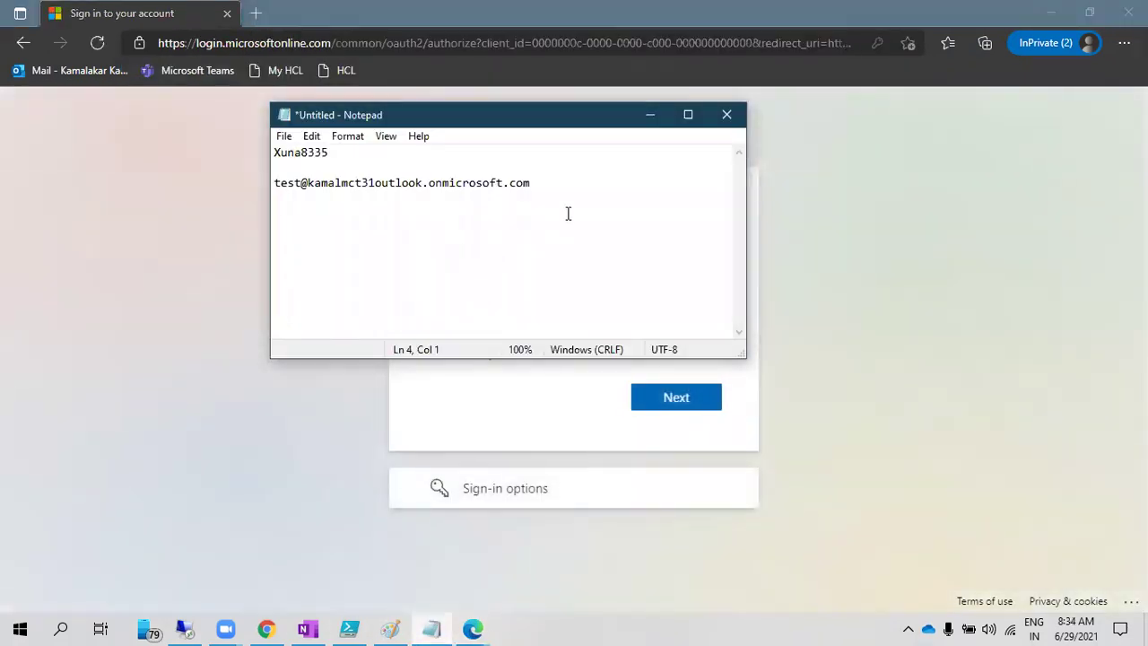
pyautogui.moveTo(531, 183); pyautogui.dragTo(269, 189)
pyautogui.click(214, 210)
pyautogui.click(505, 287)
pyautogui.hotkey('ctrl', 'v')
pyautogui.press('Return')
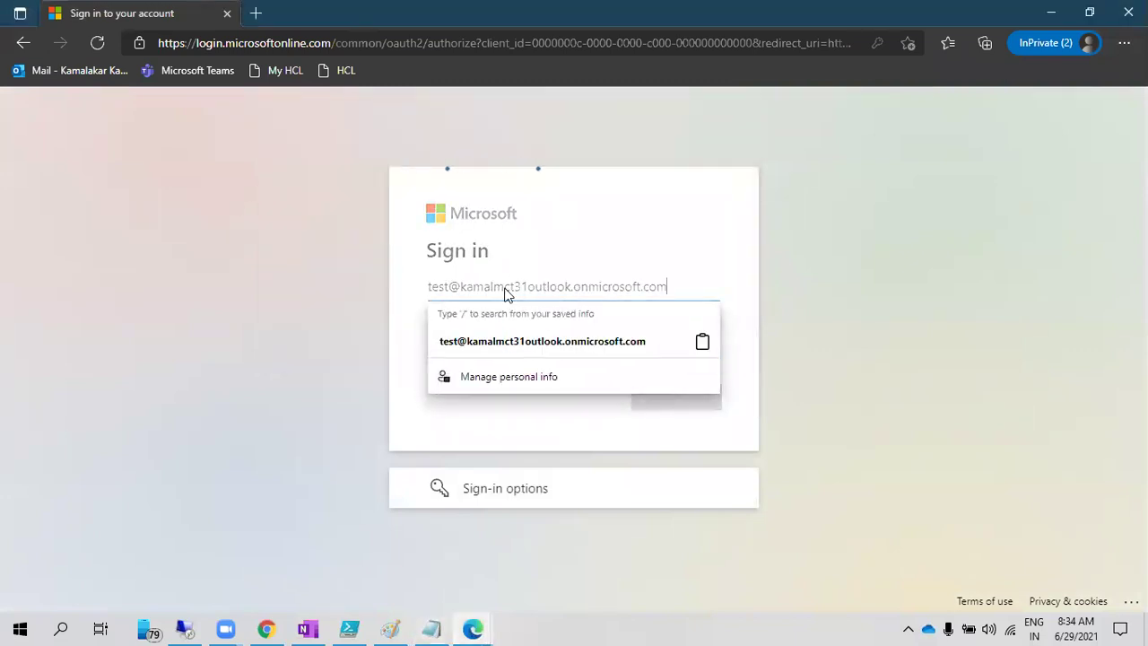
# - Enter the temporary password from the notes on the password page
pyautogui.hotkey('alt', 'Tab')
pyautogui.moveTo(351, 157); pyautogui.dragTo(224, 146)
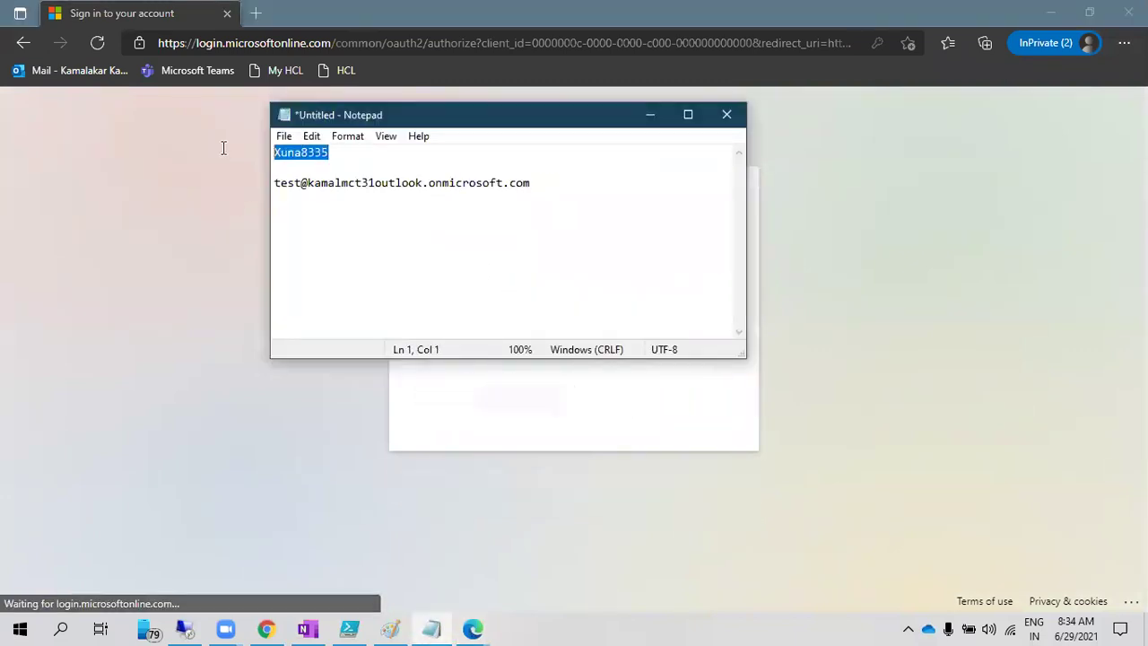
pyautogui.click(177, 217)
pyautogui.click(506, 346)
pyautogui.hotkey('ctrl', 'v')
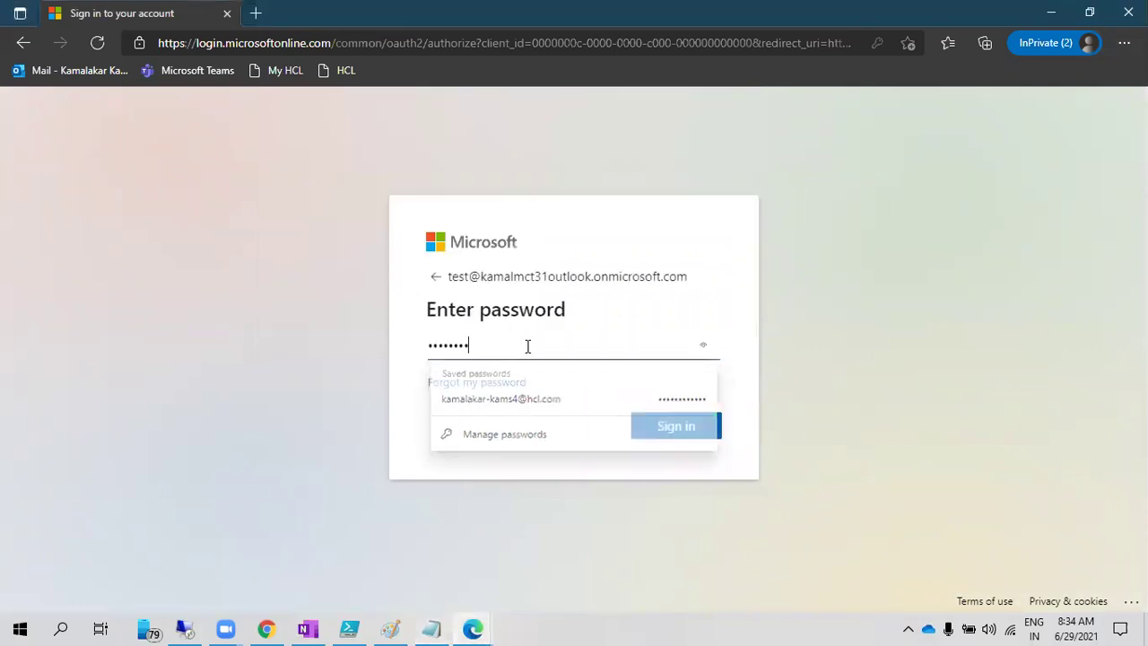
pyautogui.click(676, 429)
# - Replace the temporary password with a new one, stay signed in, and copy the user's address
pyautogui.click(495, 350)
pyautogui.hotkey('ctrl', 'v')
pyautogui.click(483, 395)
pyautogui.write('•••')
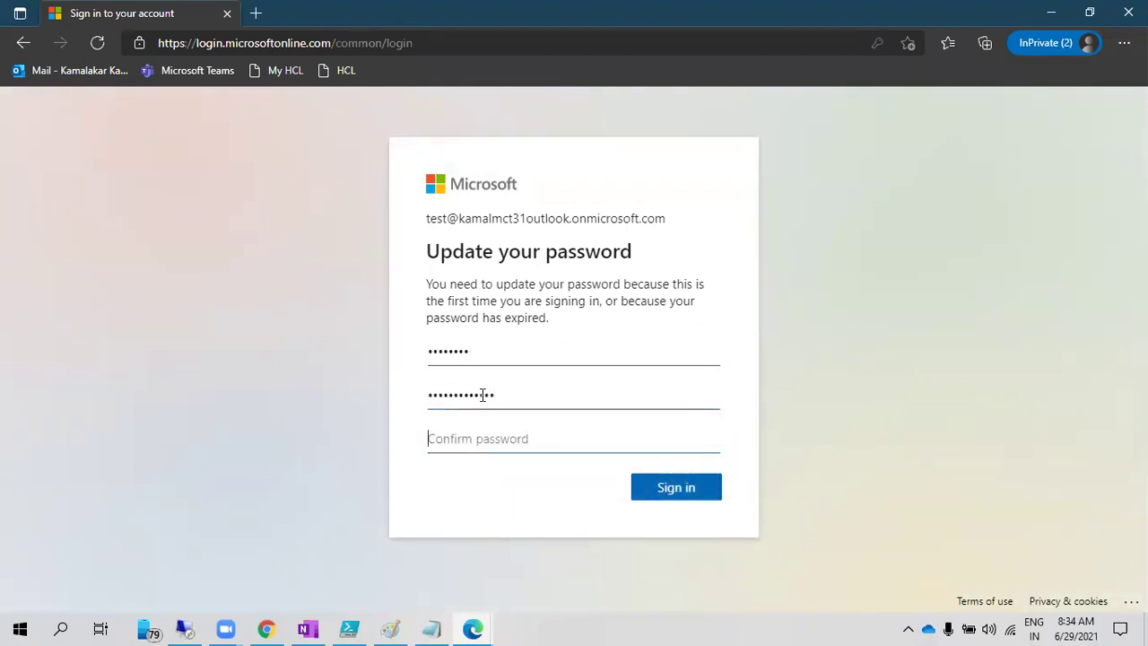
pyautogui.write('••')
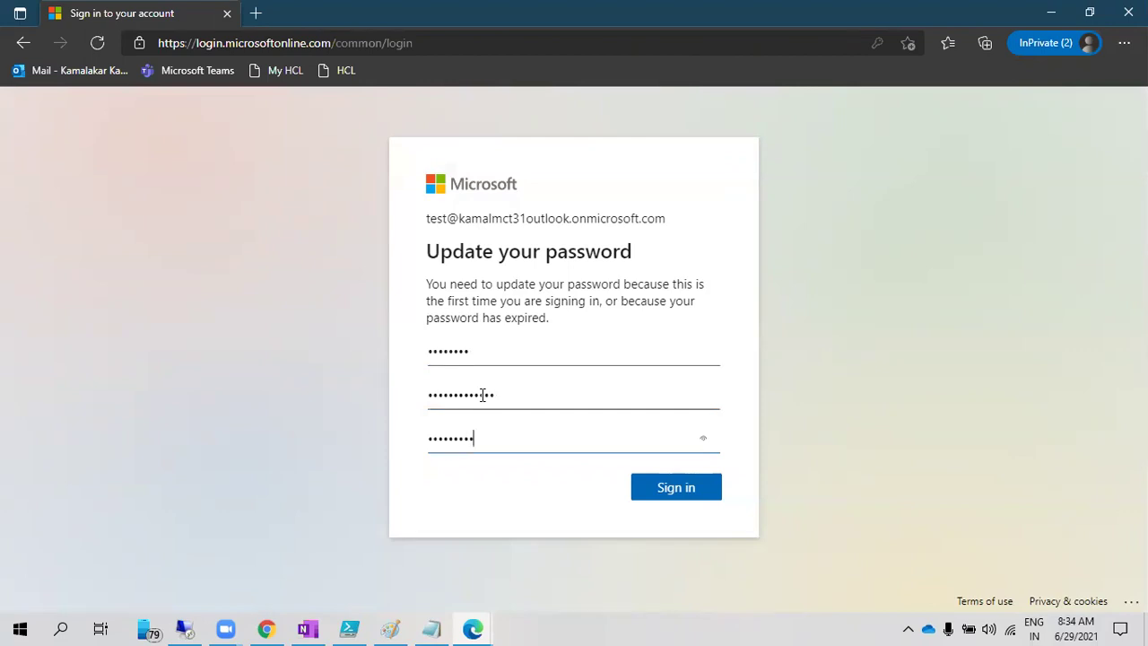
pyautogui.write('•')
pyautogui.press('Return')
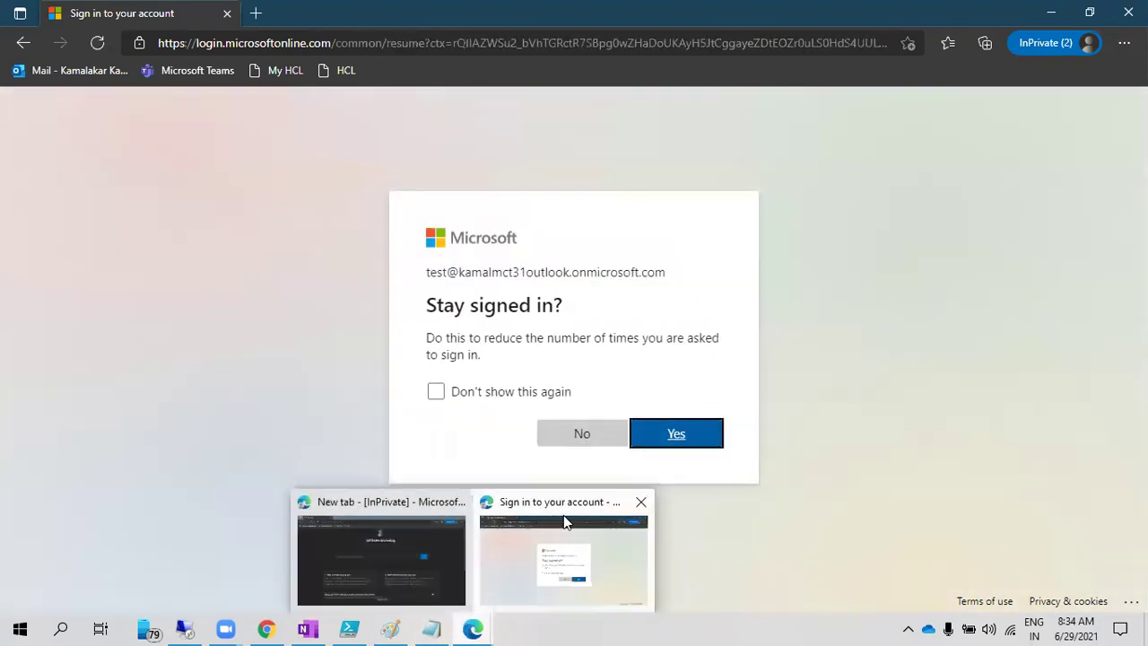
pyautogui.click(693, 441)
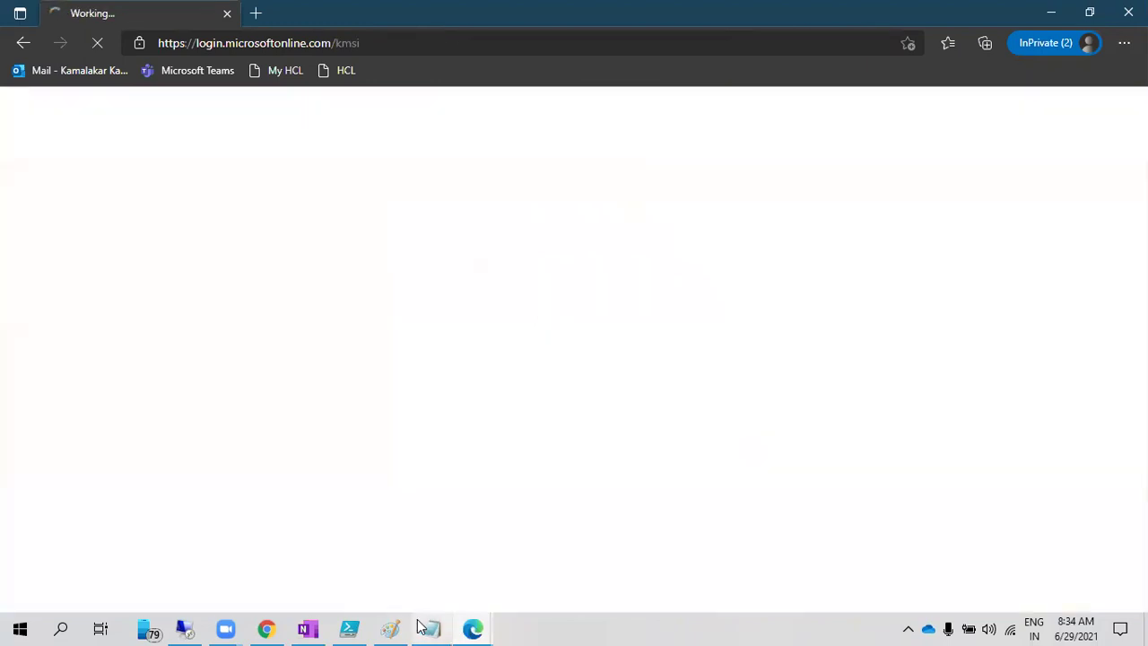
pyautogui.click(432, 629)
pyautogui.click(539, 183)
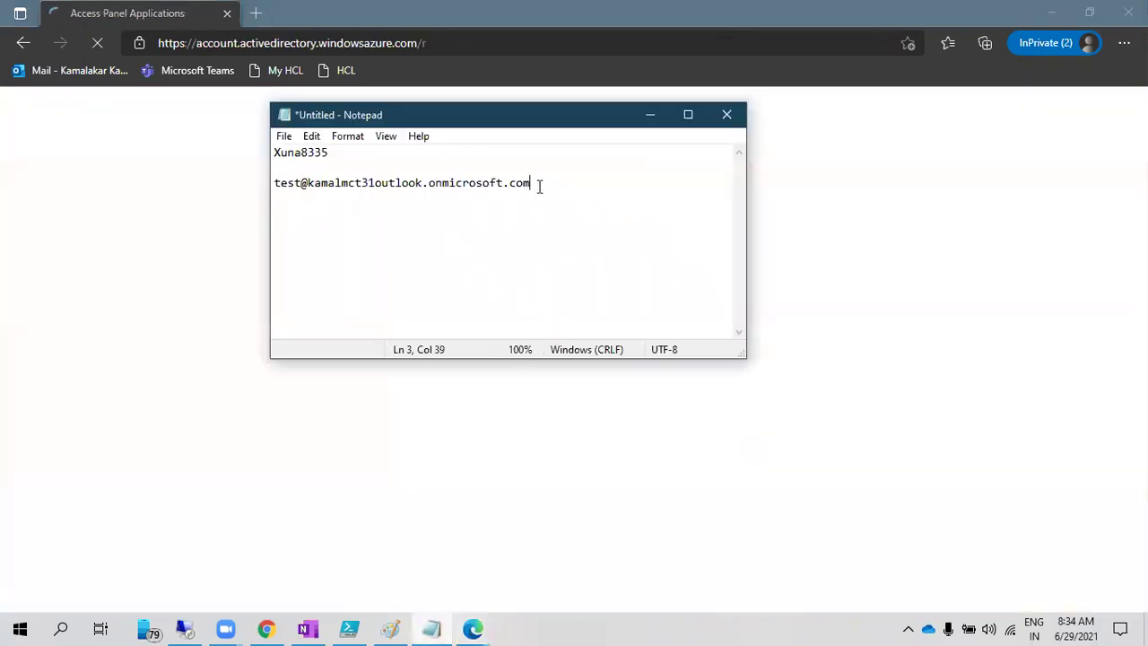
pyautogui.keyDown('shift'); pyautogui.click(274, 184); pyautogui.keyUp('shift')
pyautogui.hotkey('ctrl', 'c')
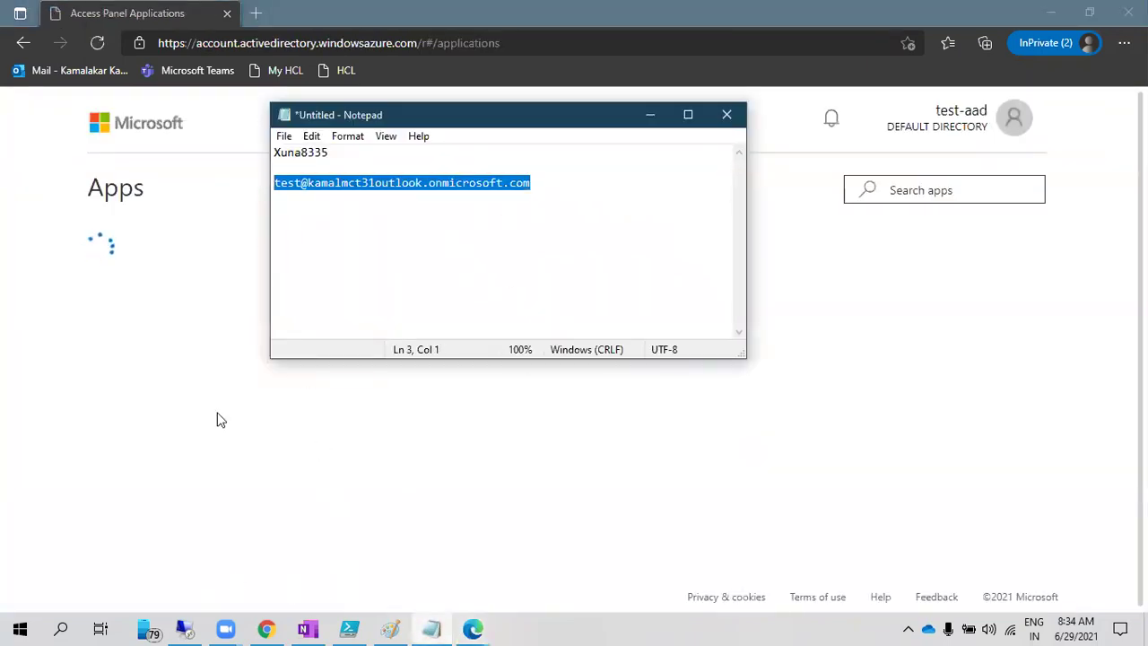
pyautogui.click(266, 629)
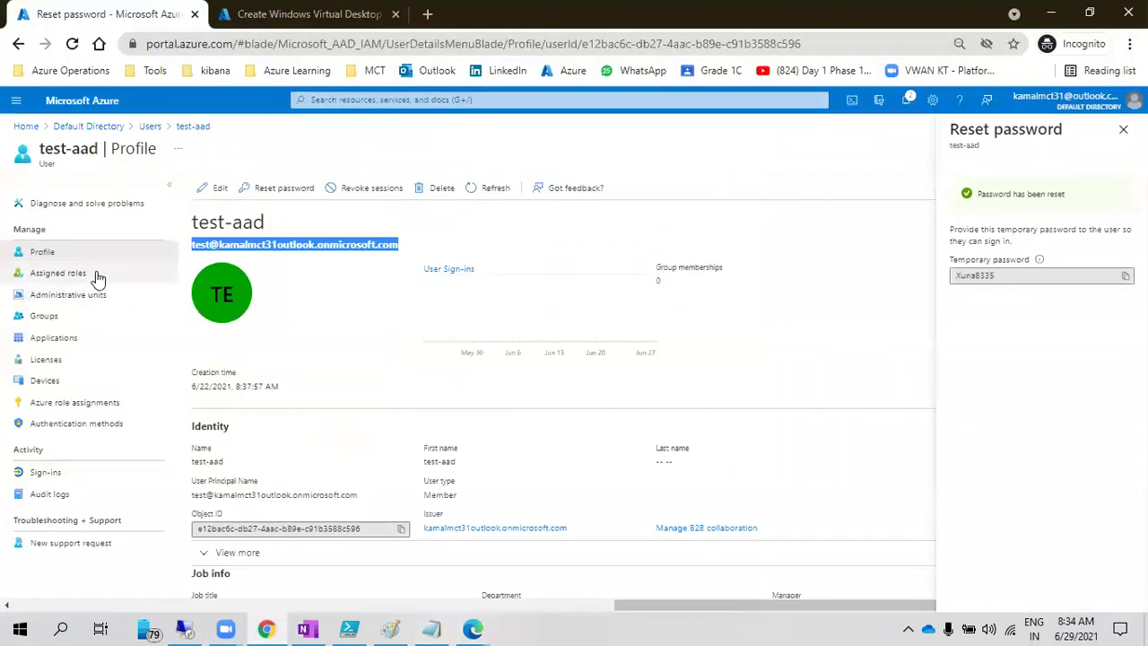
# - Paste the test user's address into the host pool owner UPN field
pyautogui.click(81, 273)
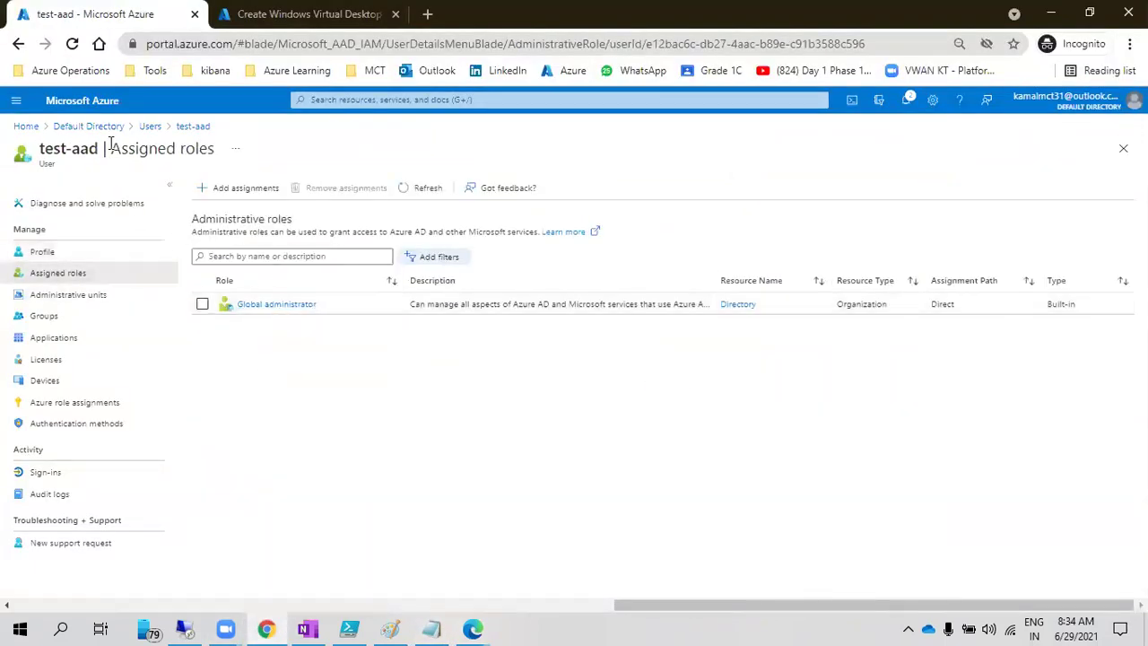
pyautogui.click(301, 13)
pyautogui.click(272, 351)
pyautogui.hotkey('ctrl', 'v')
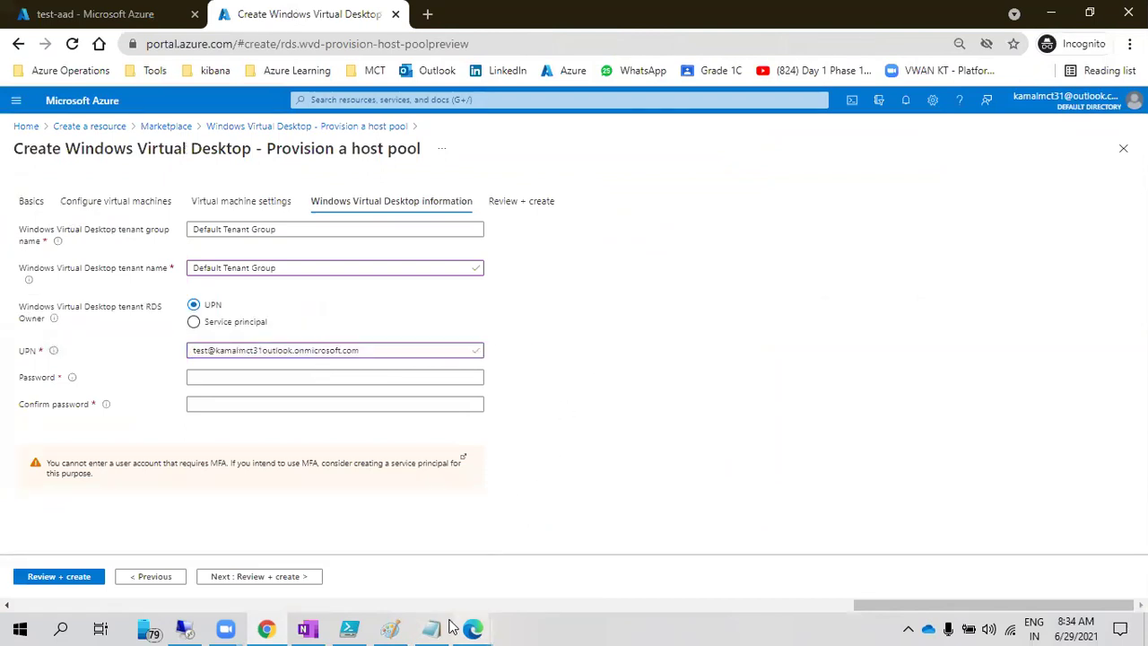
# - Record the new password in the notes in place of the temporary one and copy it
pyautogui.click(432, 628)
pyautogui.moveTo(388, 162); pyautogui.dragTo(219, 151)
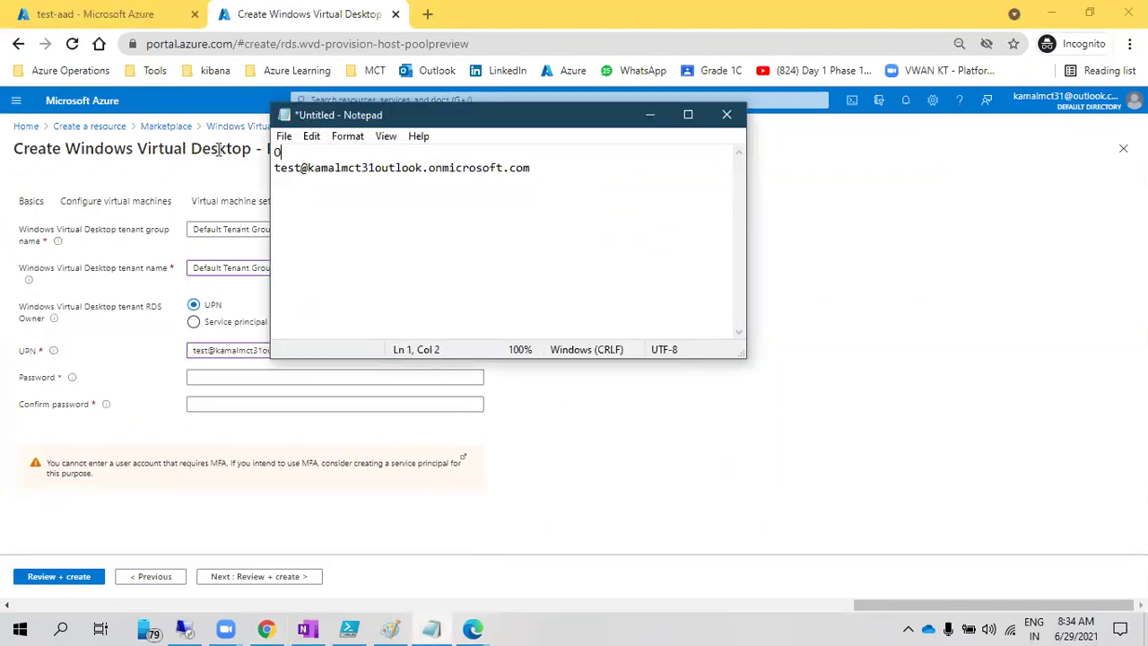
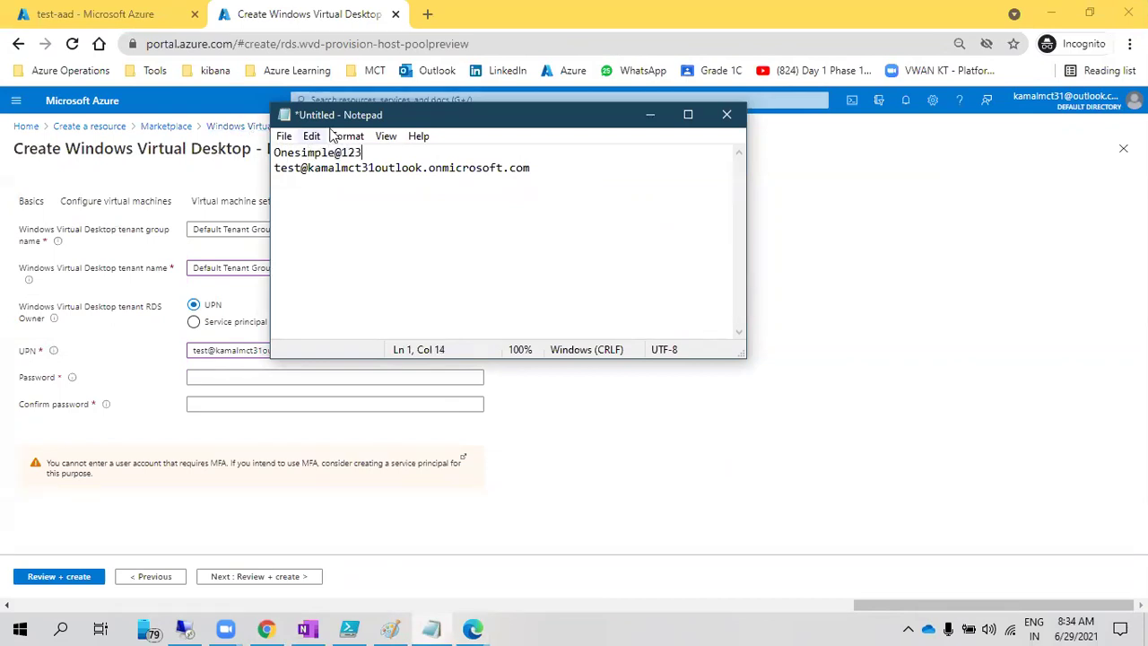
pyautogui.moveTo(362, 153); pyautogui.dragTo(178, 159)
pyautogui.hotkey('ctrl', 'c')
pyautogui.press('Right')
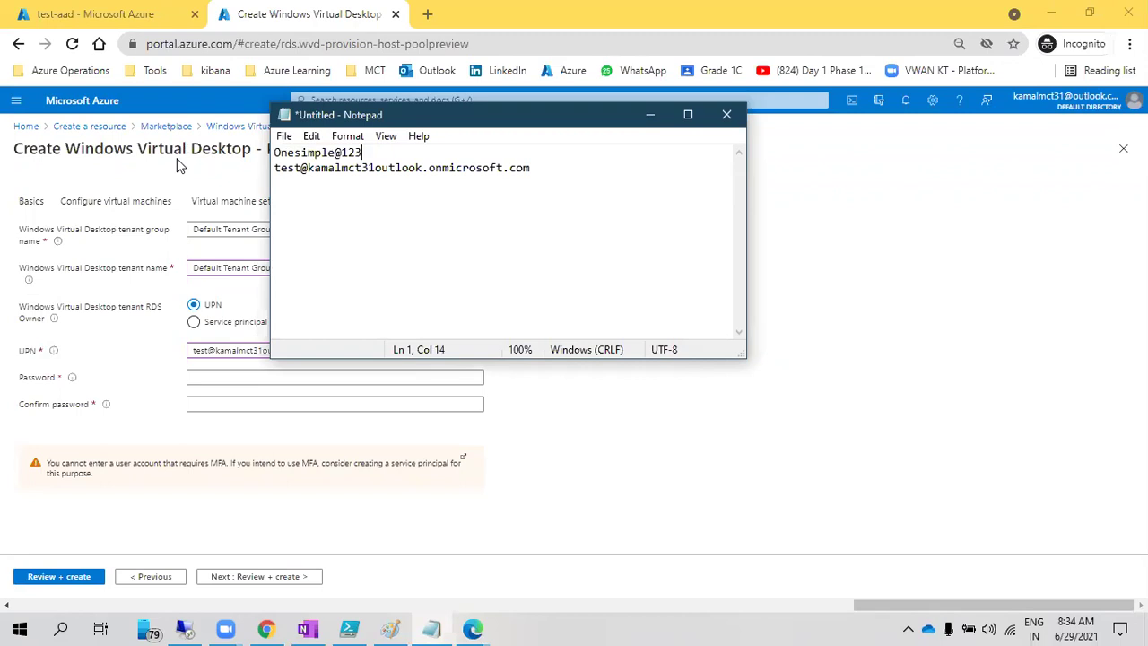
pyautogui.press('Return')
pyautogui.hotkey('ctrl', 'v')
# - Enter the new password in the owner password and confirmation fields, then proceed to Review + create
pyautogui.click(200, 377)
pyautogui.hotkey('ctrl', 'v')
pyautogui.press('Tab')
pyautogui.hotkey('ctrl', 'v')
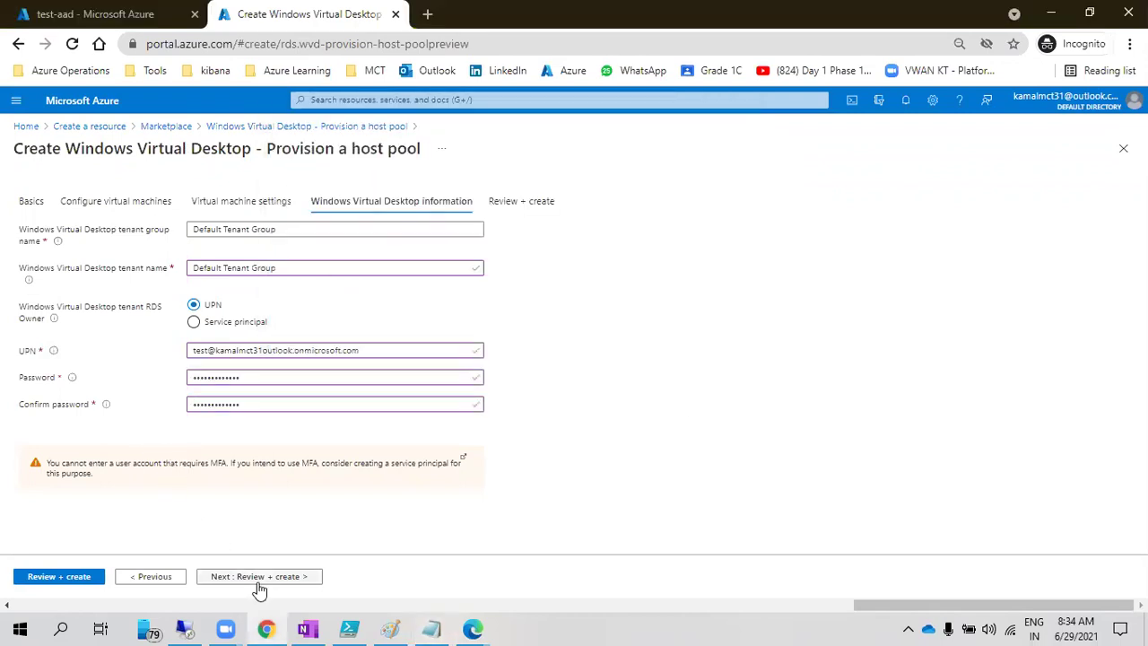
pyautogui.click(239, 577)
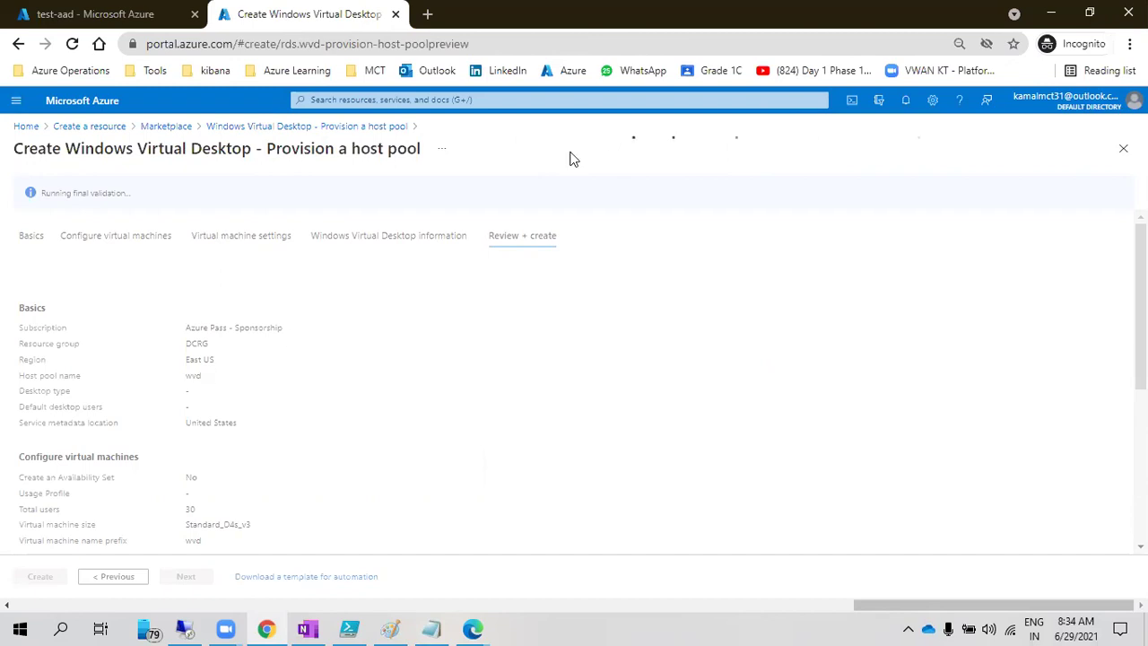
pyautogui.hotkey('ctrl', 'shift', 'Tab')
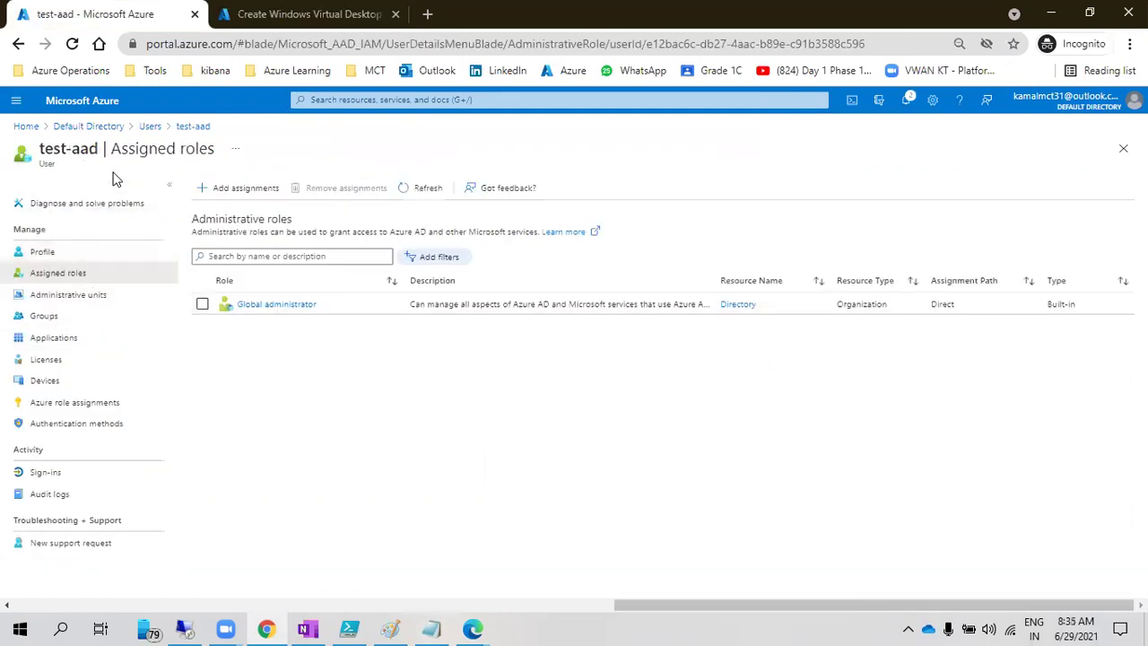
# - Open Users and groups for the Windows Virtual Desktop AME enterprise application
pyautogui.click(112, 128)
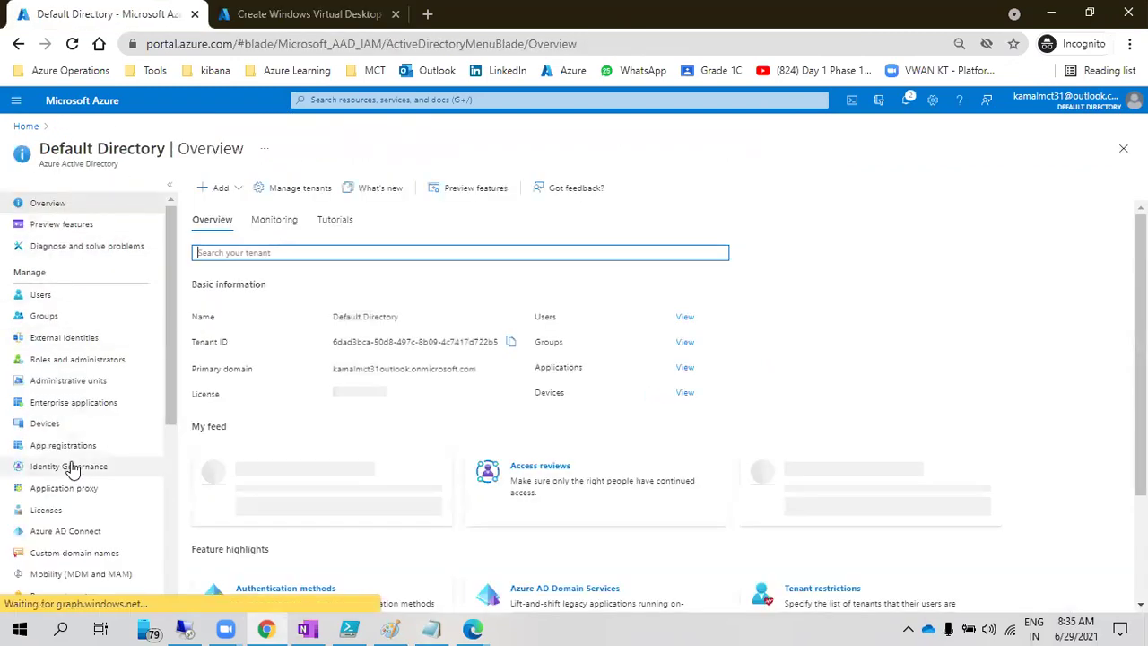
pyautogui.click(85, 403)
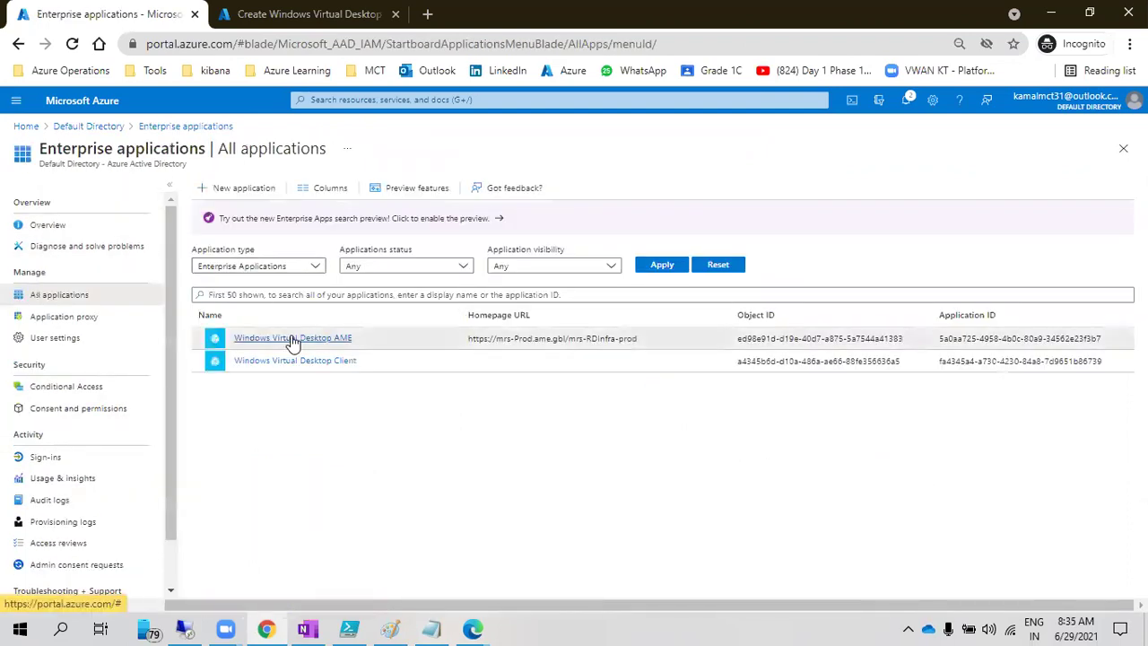
pyautogui.click(295, 337)
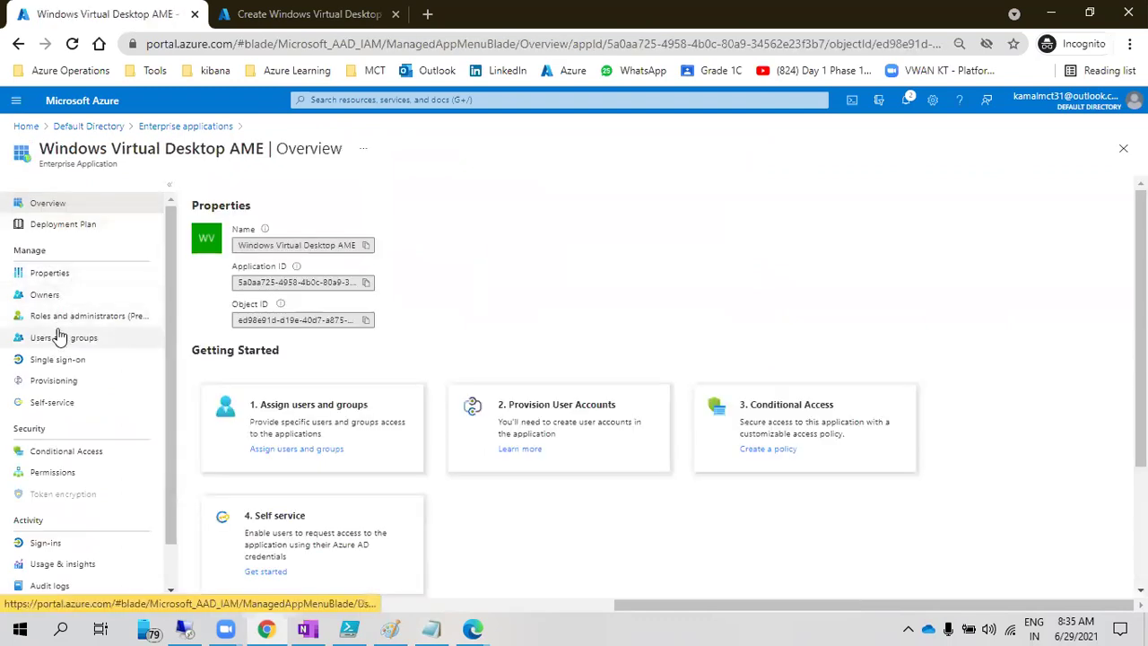
pyautogui.click(80, 339)
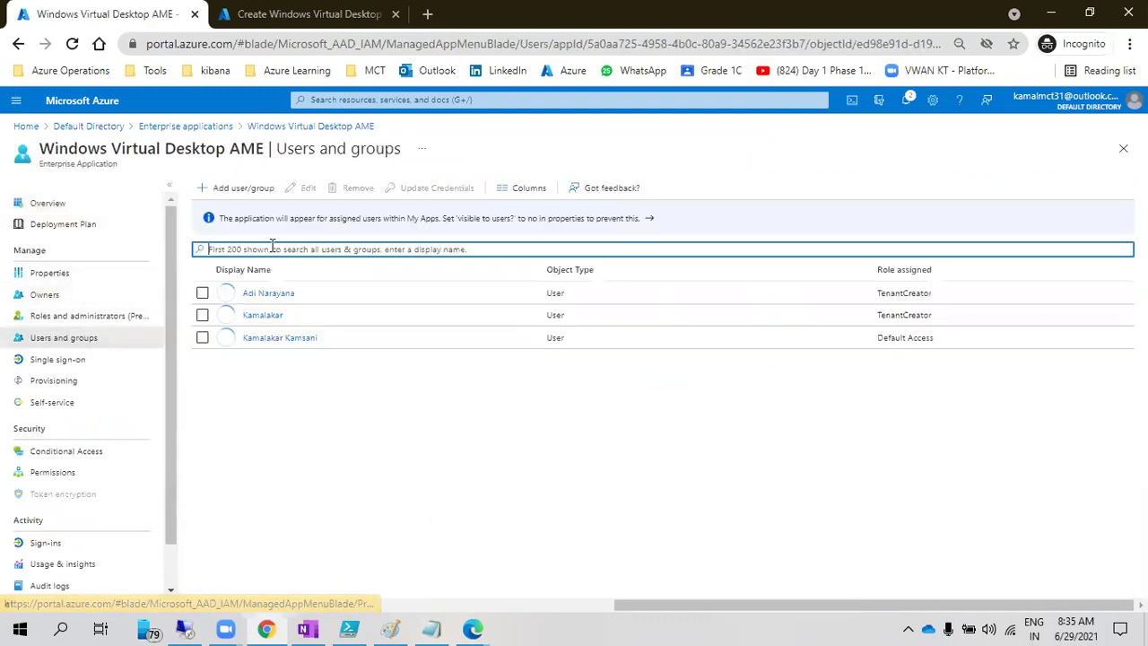
# - Assign test-aad (searched as 'test') to Windows Virtual Desktop AME, then return to Enterprise applications
pyautogui.click(235, 188)
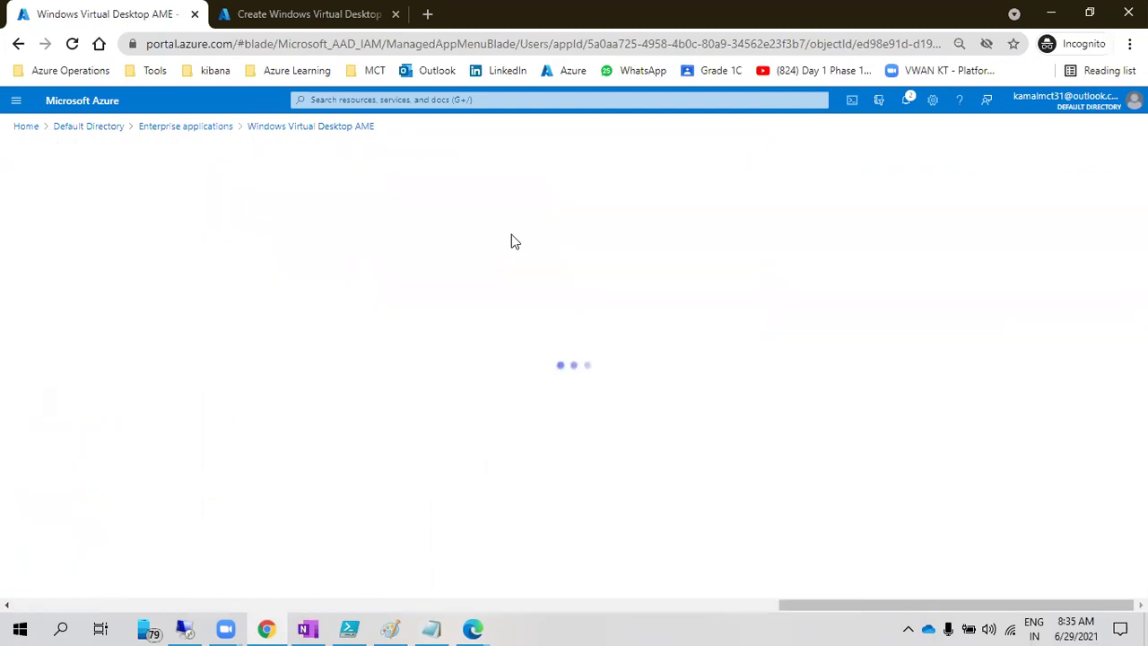
pyautogui.click(45, 284)
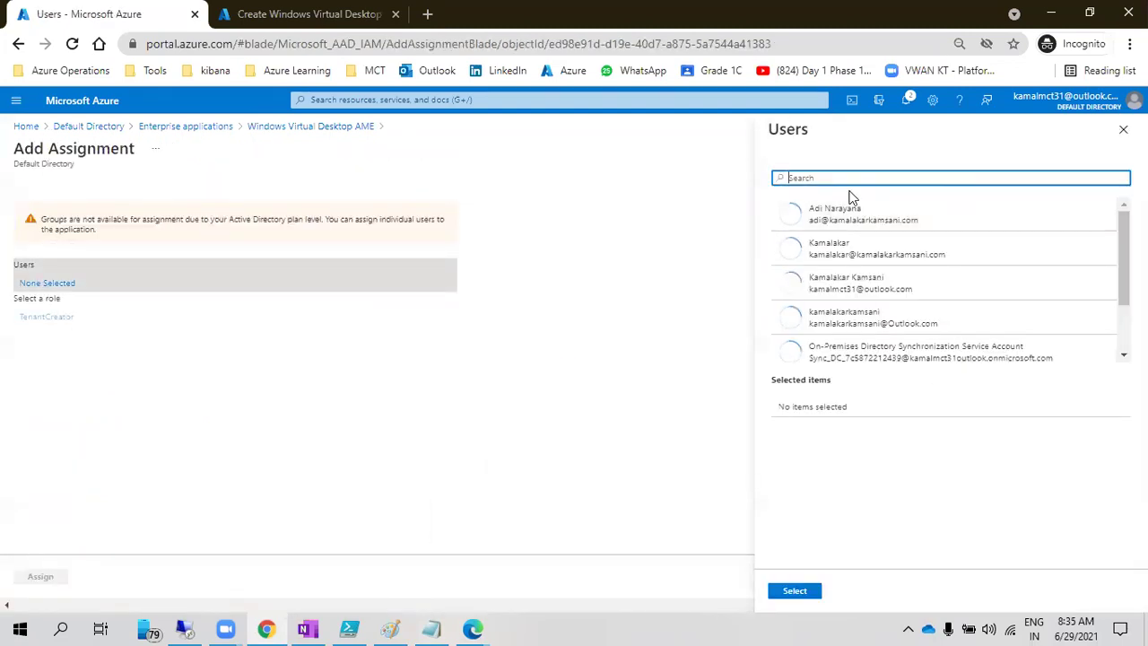
pyautogui.write('tes')
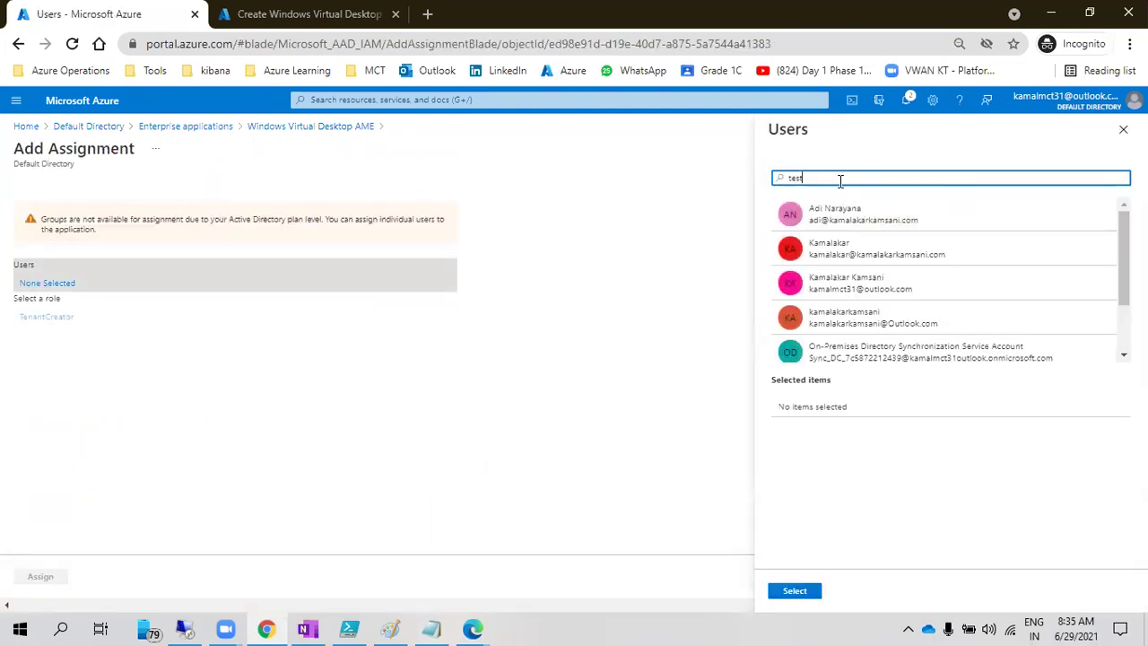
pyautogui.write('t')
pyautogui.click(838, 218)
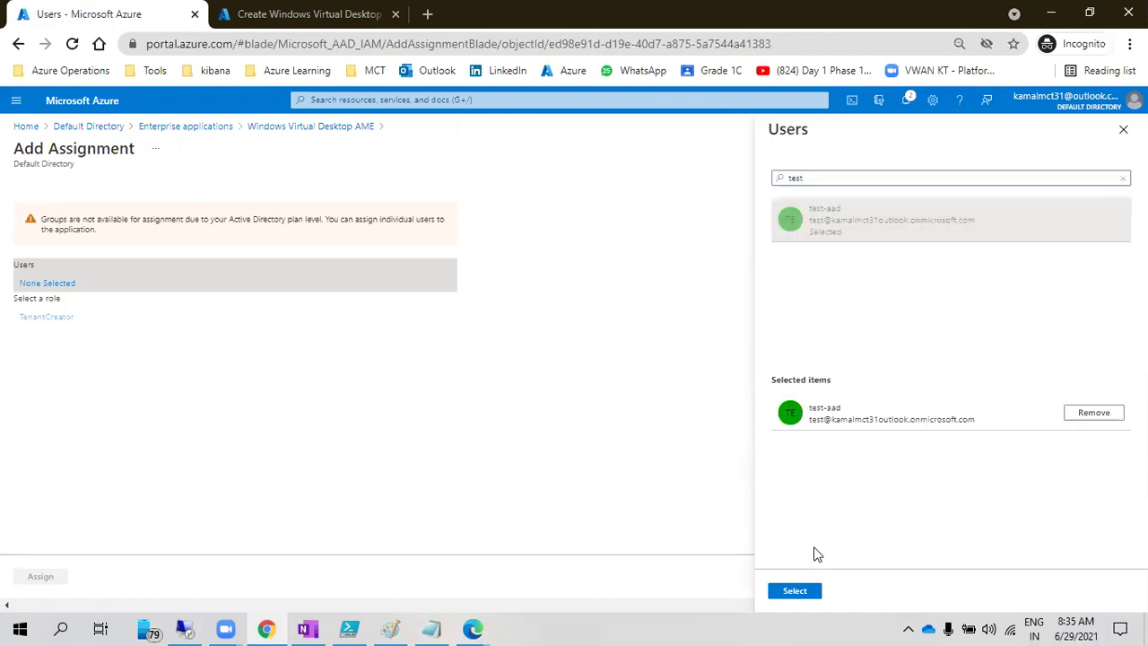
pyautogui.click(795, 590)
pyautogui.click(43, 579)
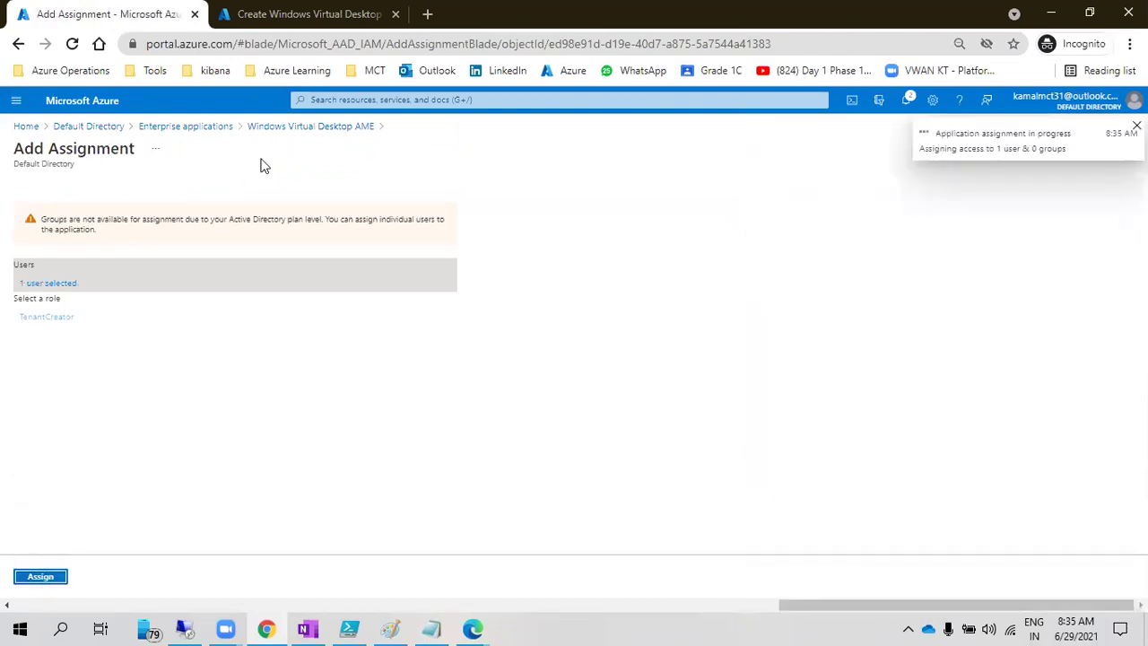
pyautogui.click(296, 125)
pyautogui.click(208, 128)
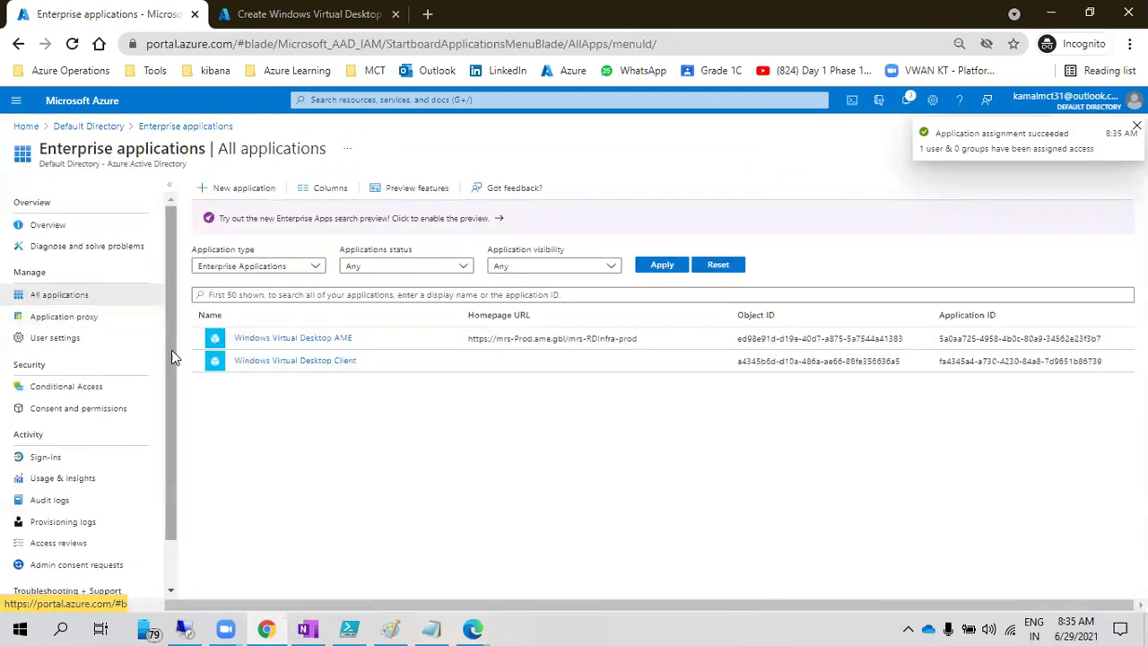
pyautogui.click(276, 363)
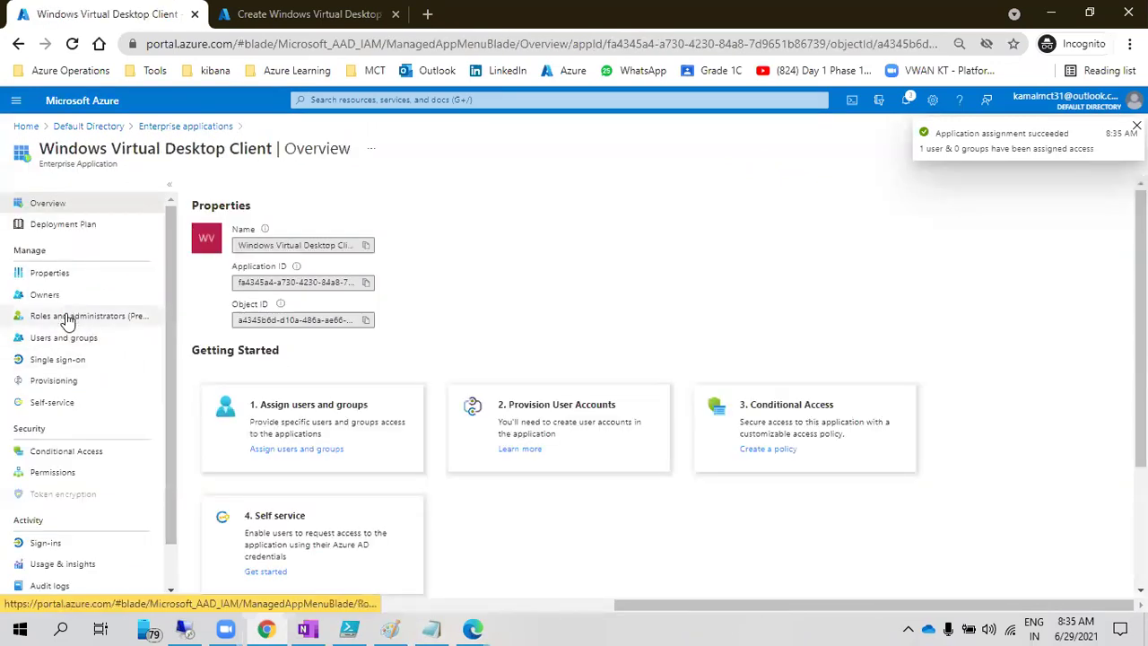
# - Add the test user to Windows Virtual Desktop Client's Users and groups, then go back to Enterprise applications
pyautogui.click(70, 339)
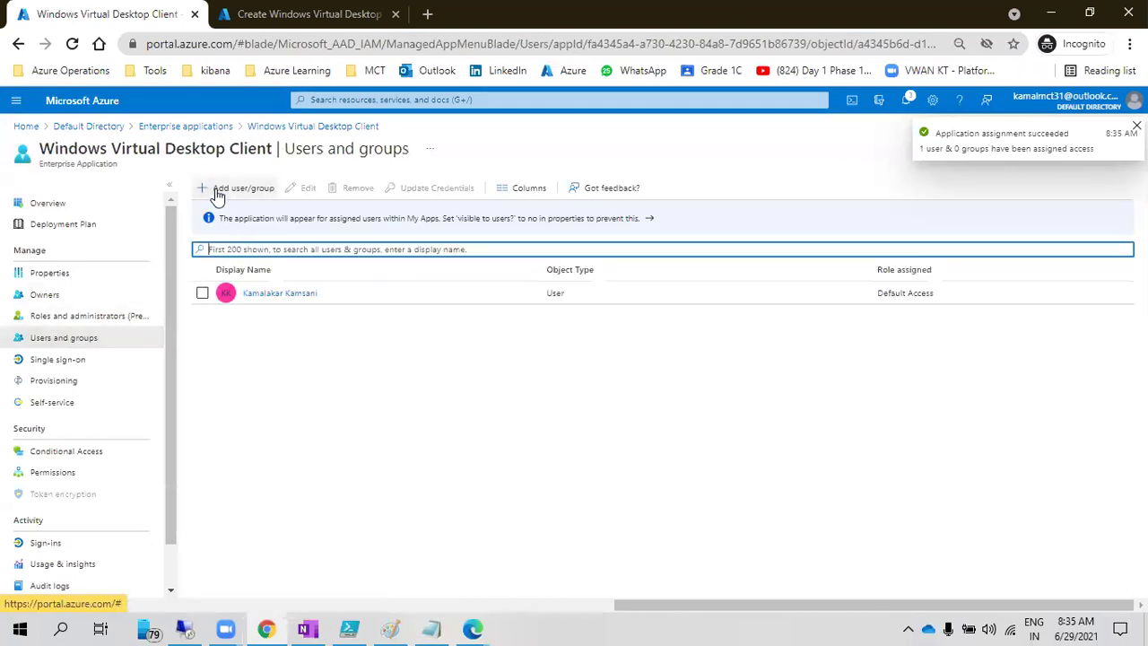
pyautogui.click(217, 195)
pyautogui.click(52, 284)
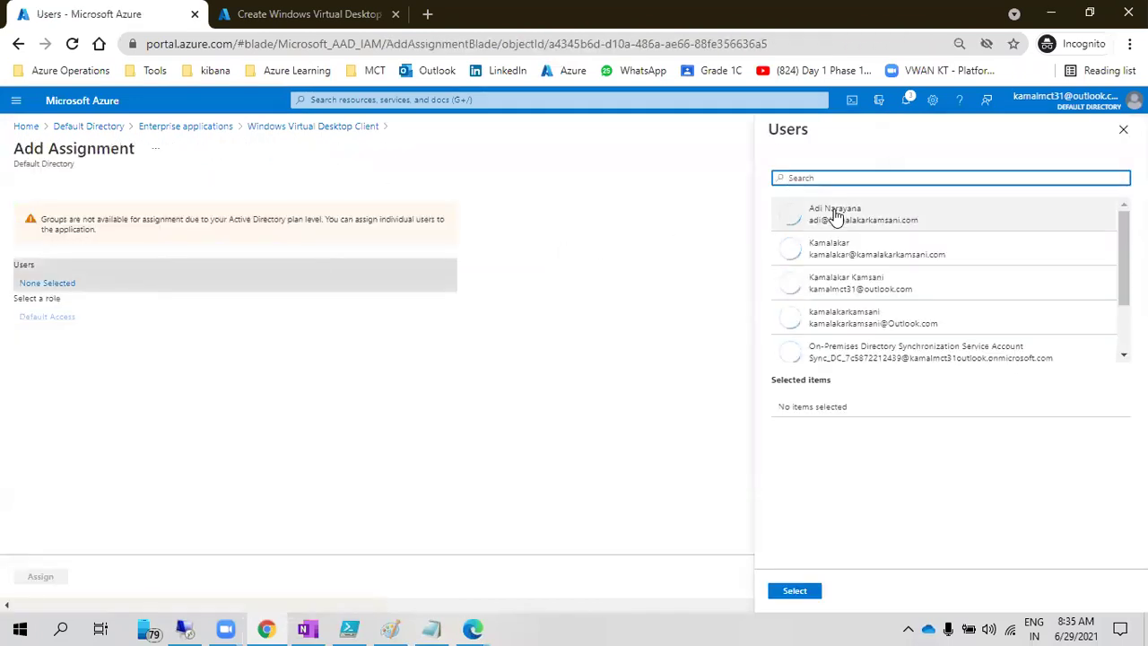
pyautogui.write('tet')
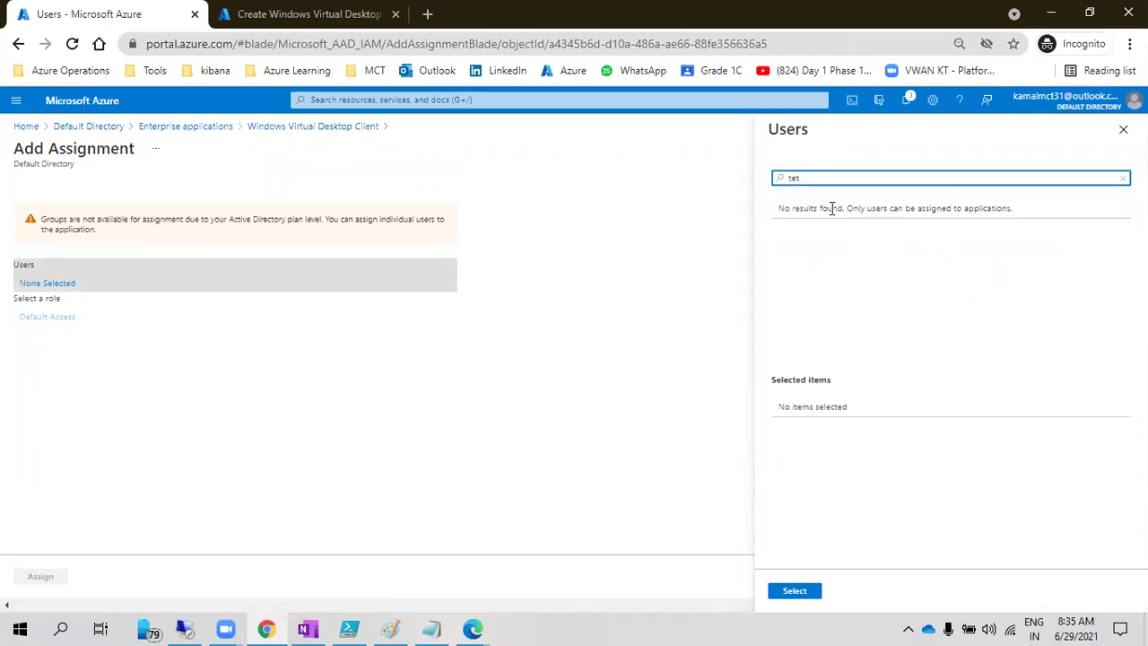
pyautogui.write('t')
pyautogui.click(830, 221)
pyautogui.click(795, 592)
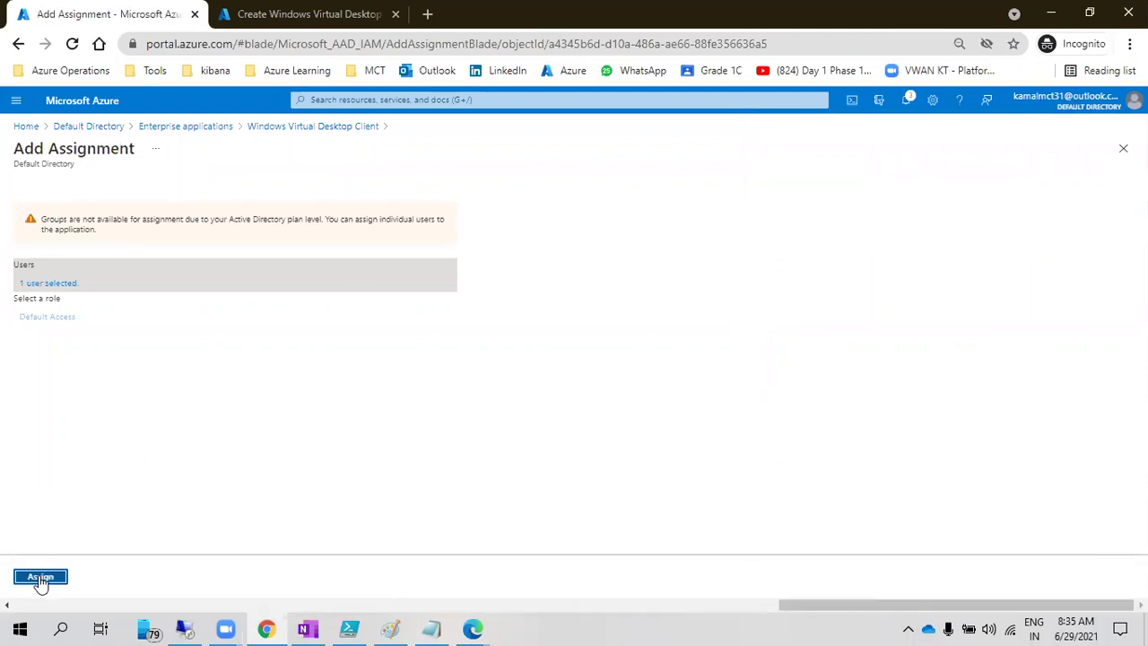
pyautogui.click(40, 577)
pyautogui.click(306, 129)
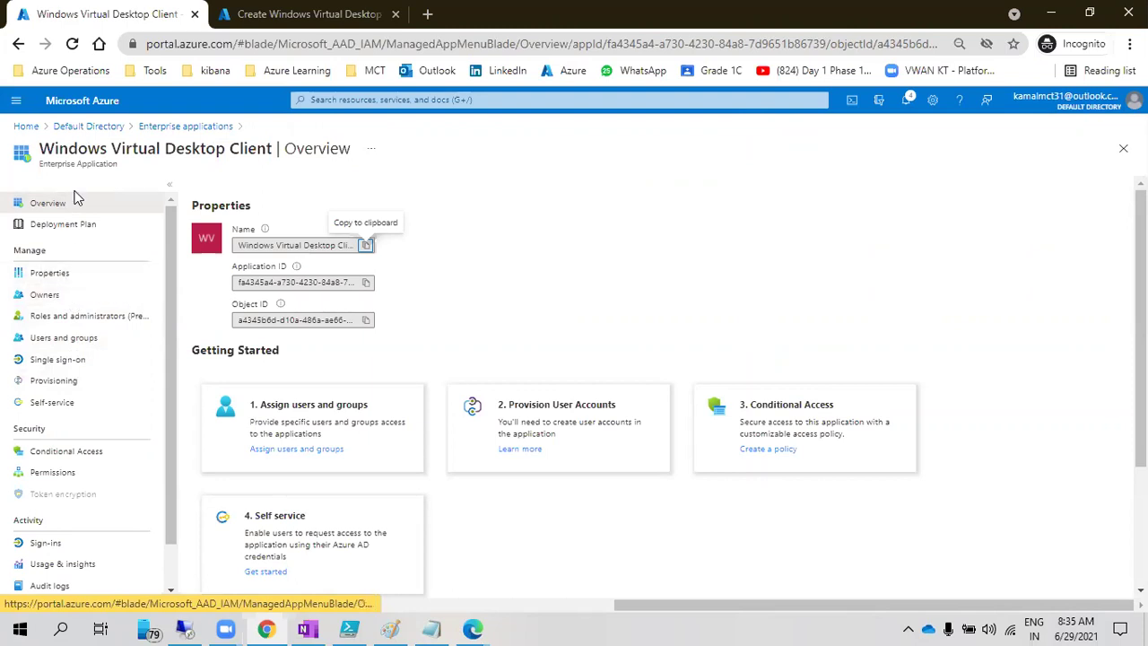
pyautogui.click(166, 127)
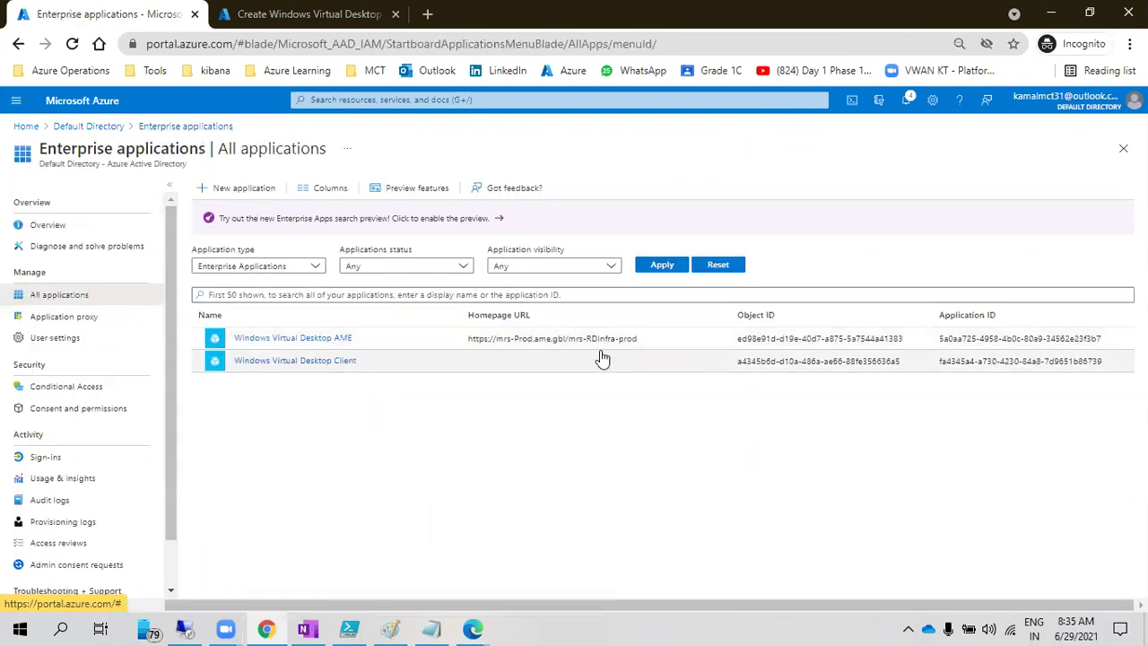
# - Read the Total Regional Cores quota error (limit 10, 16 needed) and return to the Basics tab
pyautogui.click(269, 14)
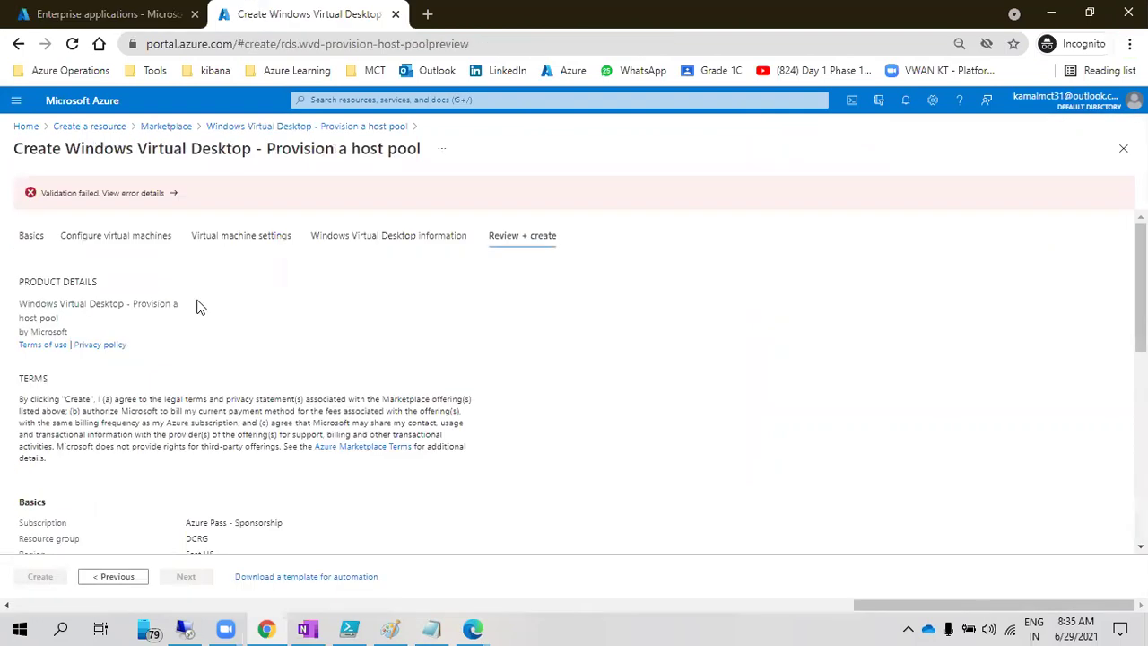
pyautogui.click(145, 200)
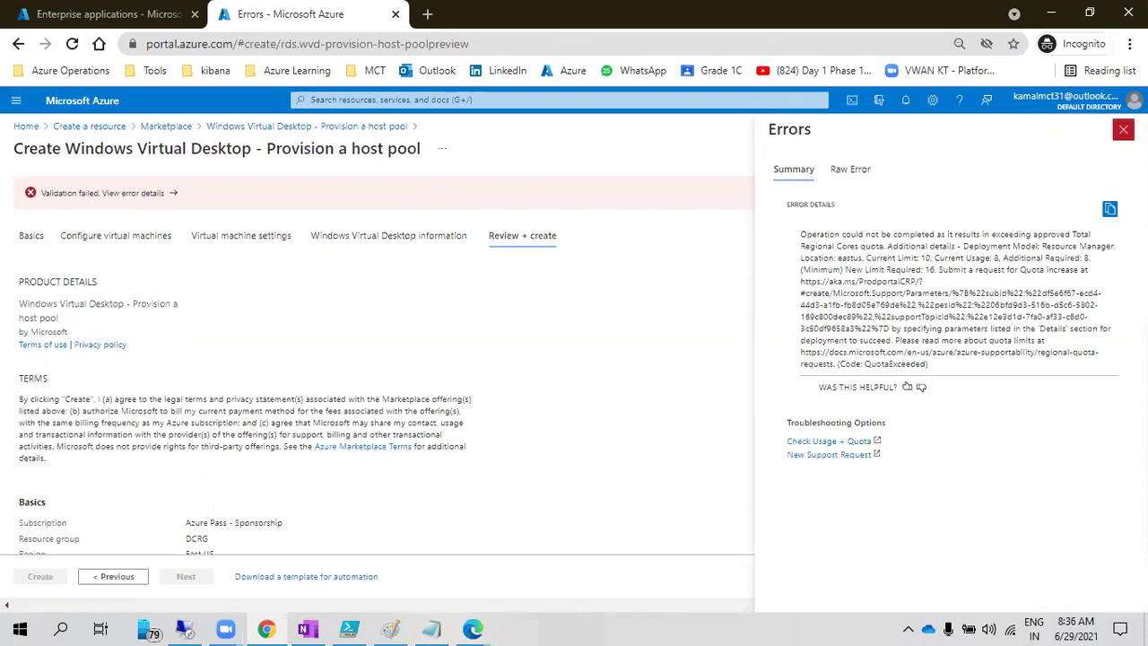
pyautogui.click(1123, 130)
pyautogui.click(31, 239)
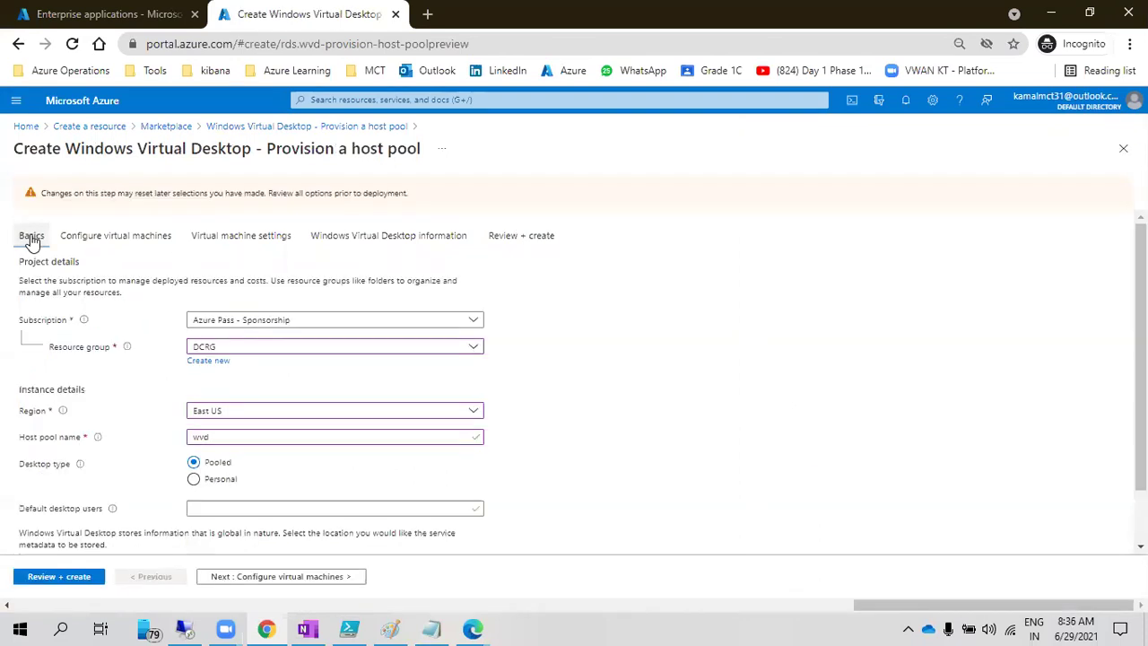
pyautogui.click(81, 14)
pyautogui.click(82, 101)
pyautogui.click(265, 18)
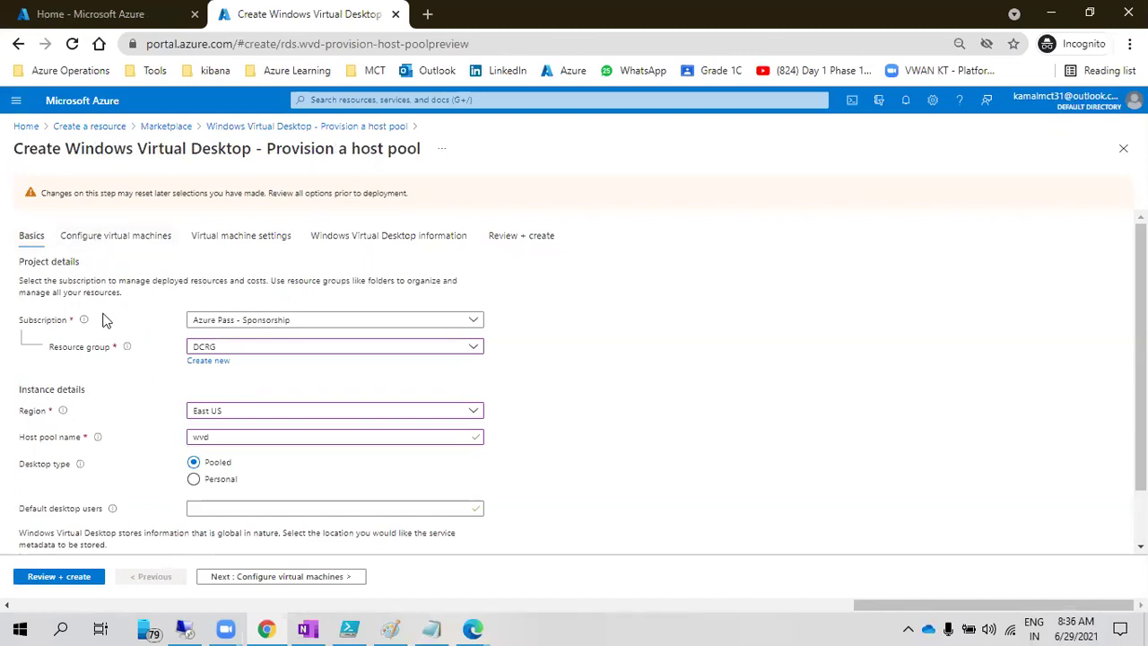
# - Check the DC virtual machine's size, Standard D8s v3, then review the host pool Basics form
pyautogui.click(90, 14)
pyautogui.click(386, 180)
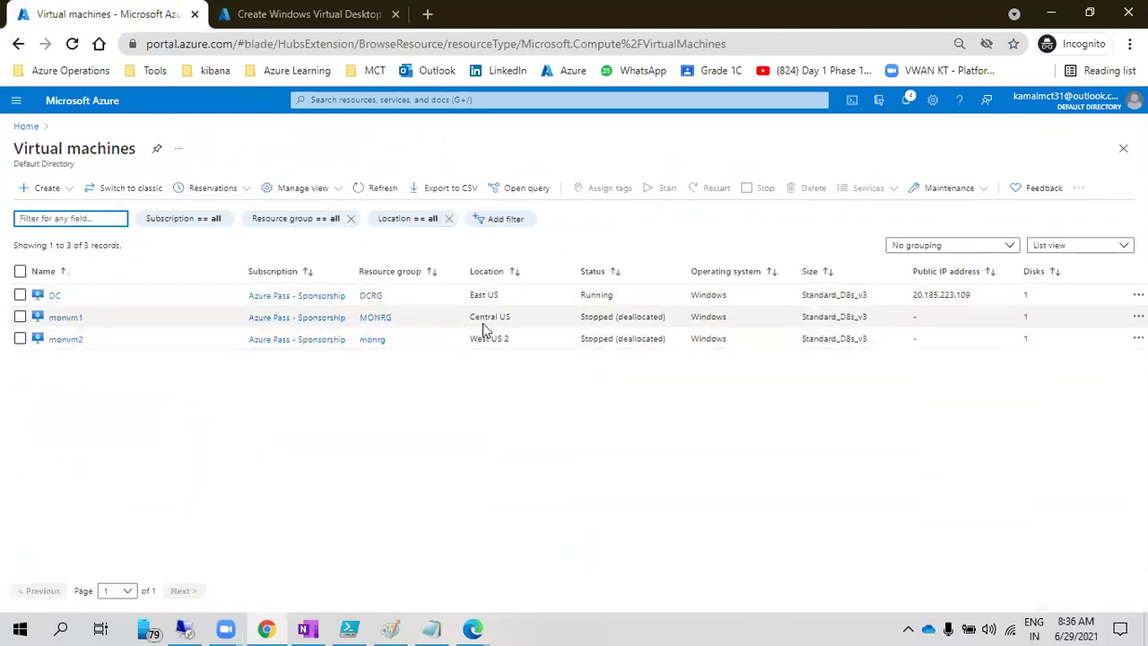
pyautogui.click(53, 296)
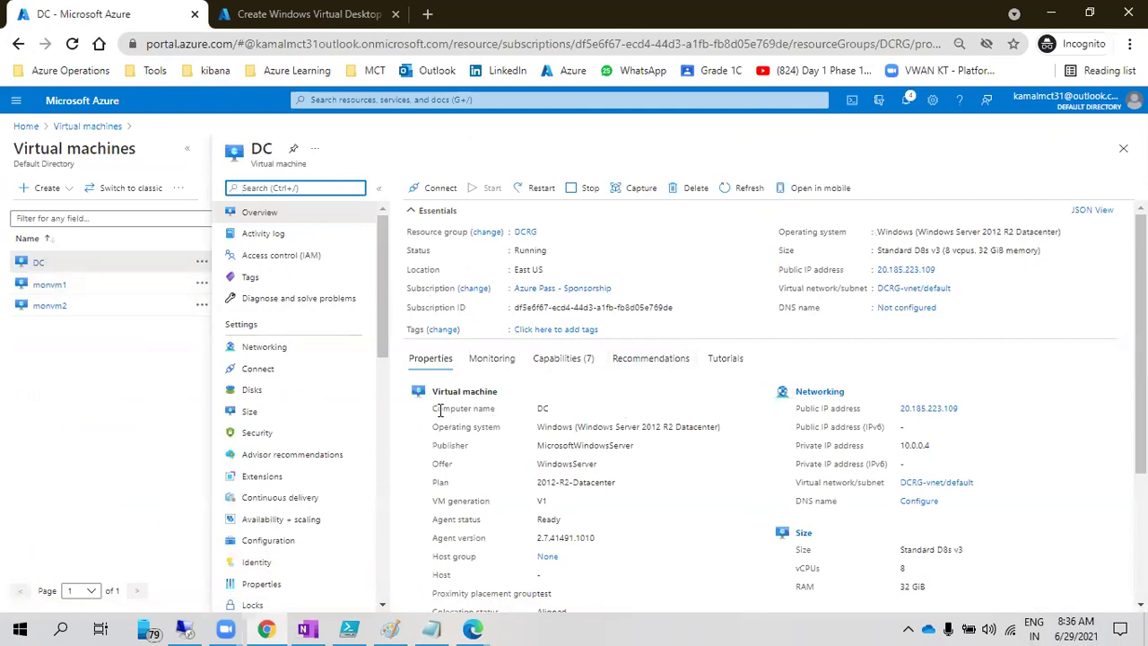
pyautogui.moveTo(949, 251); pyautogui.dragTo(1004, 250)
pyautogui.click(1005, 250)
pyautogui.tripleClick(1005, 250)
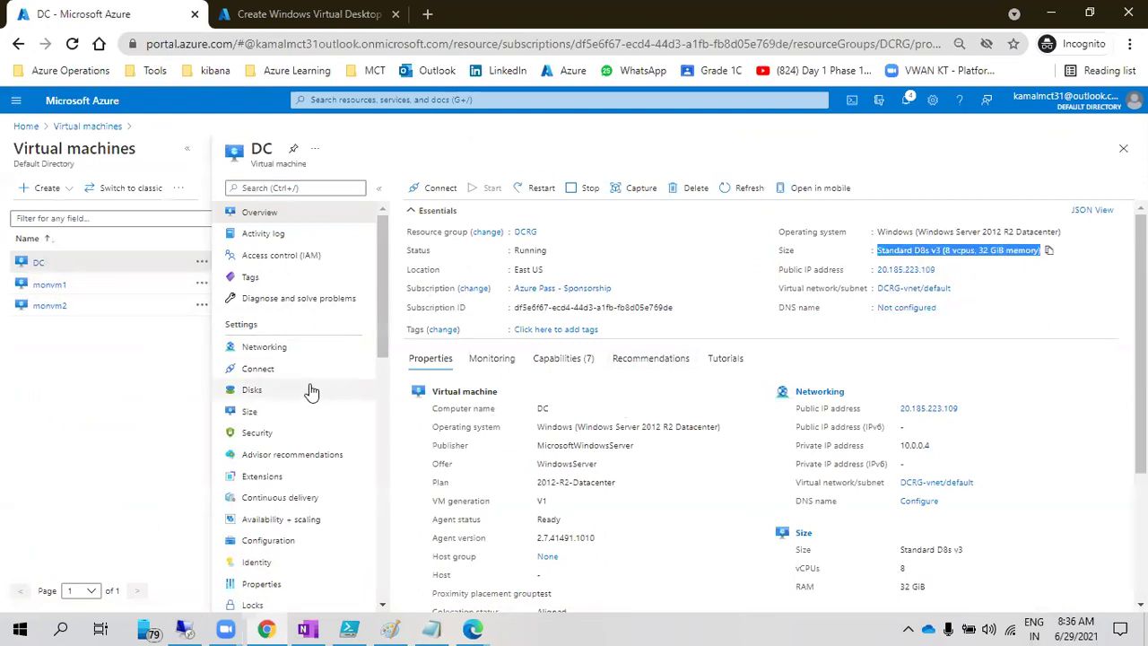
pyautogui.click(605, 307)
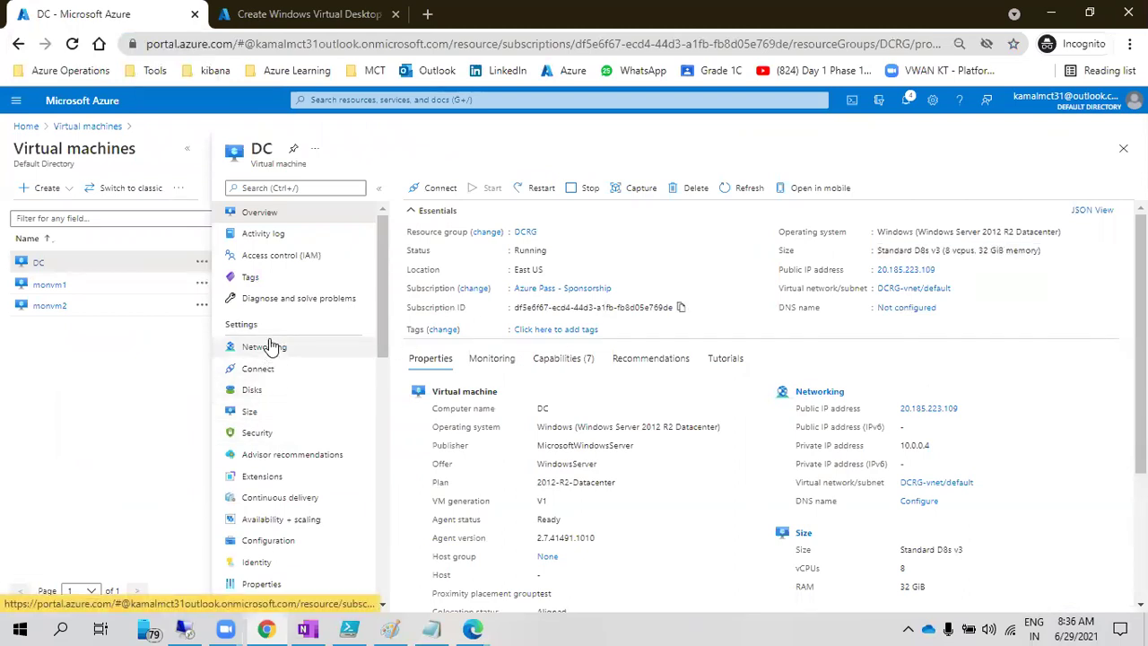
pyautogui.click(282, 15)
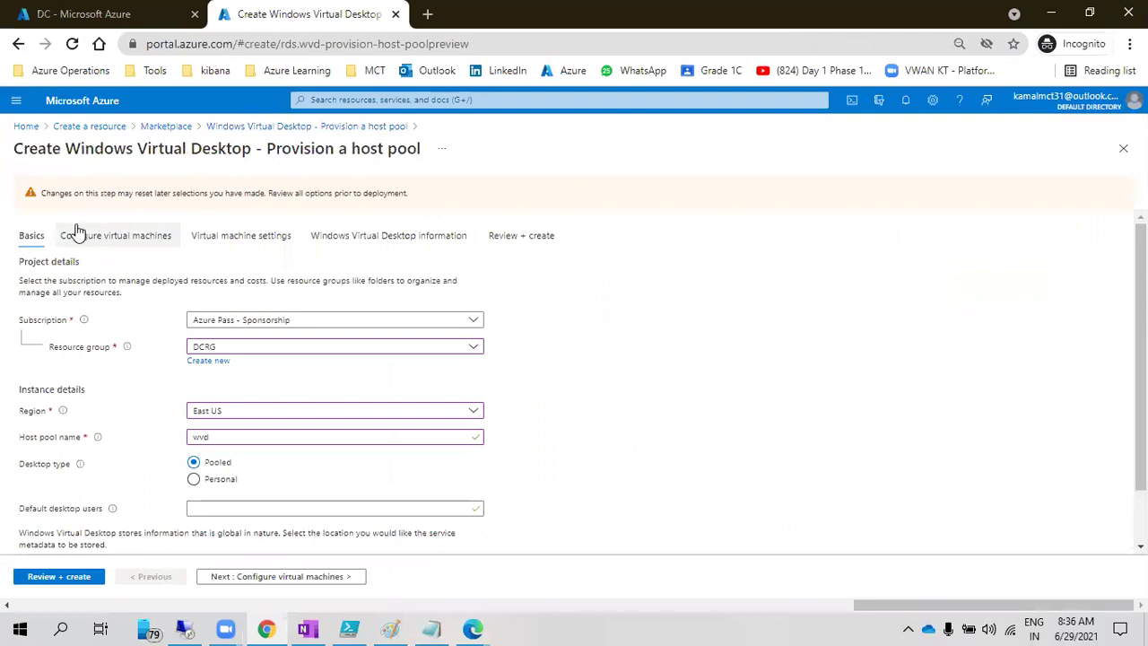
pyautogui.scroll(-1, 249, 441)
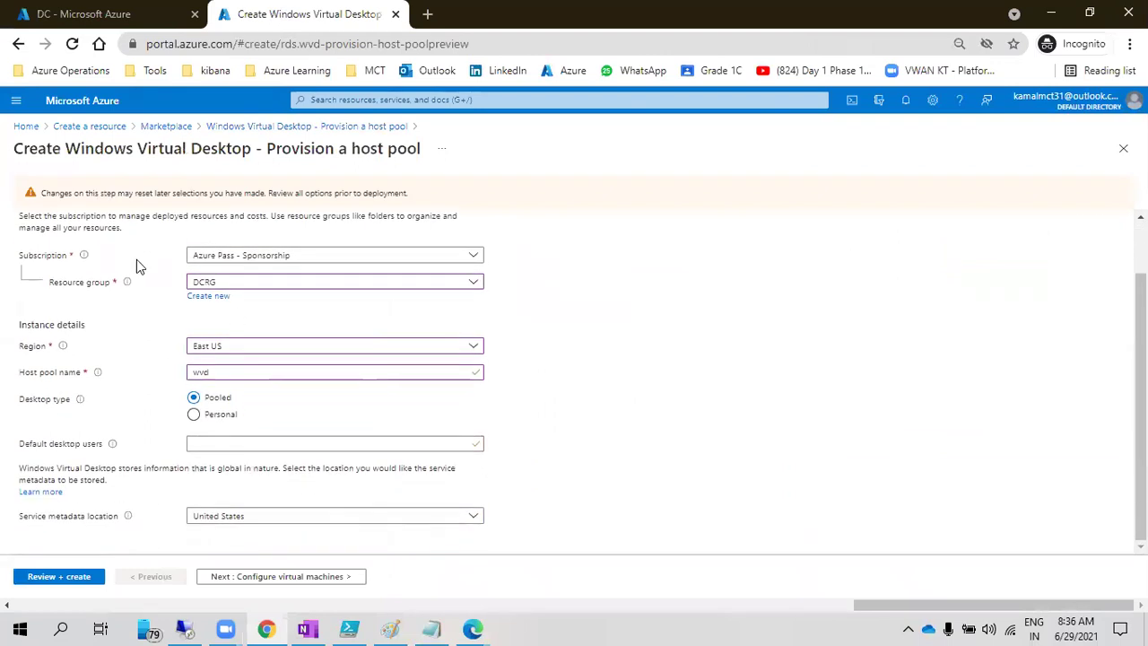
pyautogui.scroll(1, 137, 265)
# - On the virtual machine step, pick B1s as the host pool VM size
pyautogui.click(105, 239)
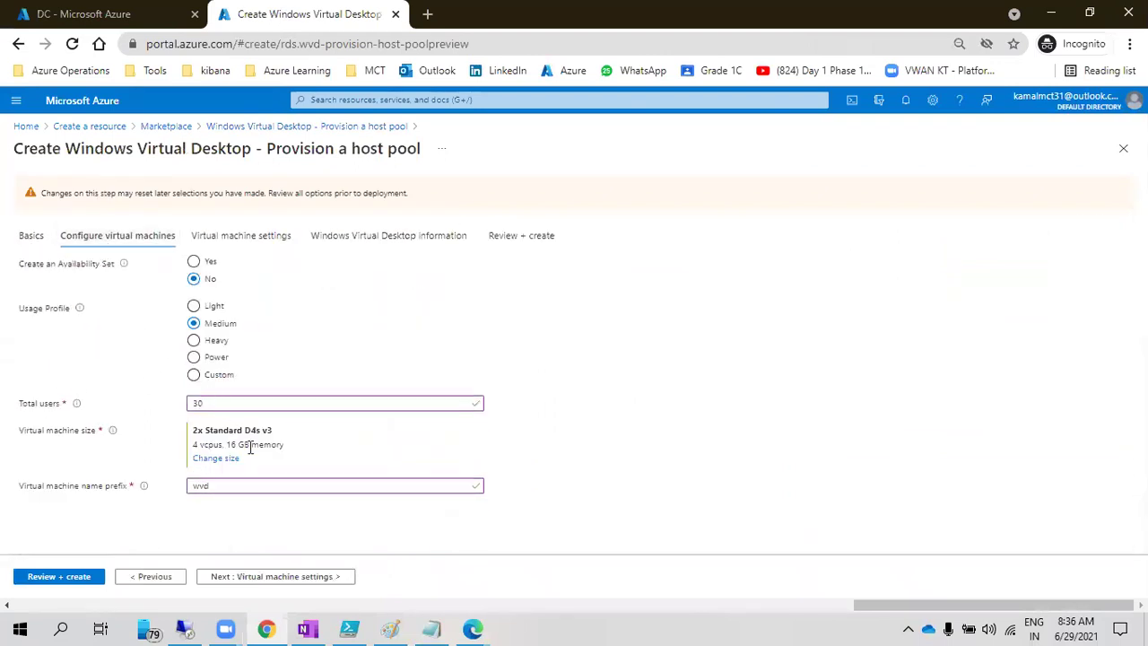
pyautogui.moveTo(195, 445); pyautogui.dragTo(257, 443)
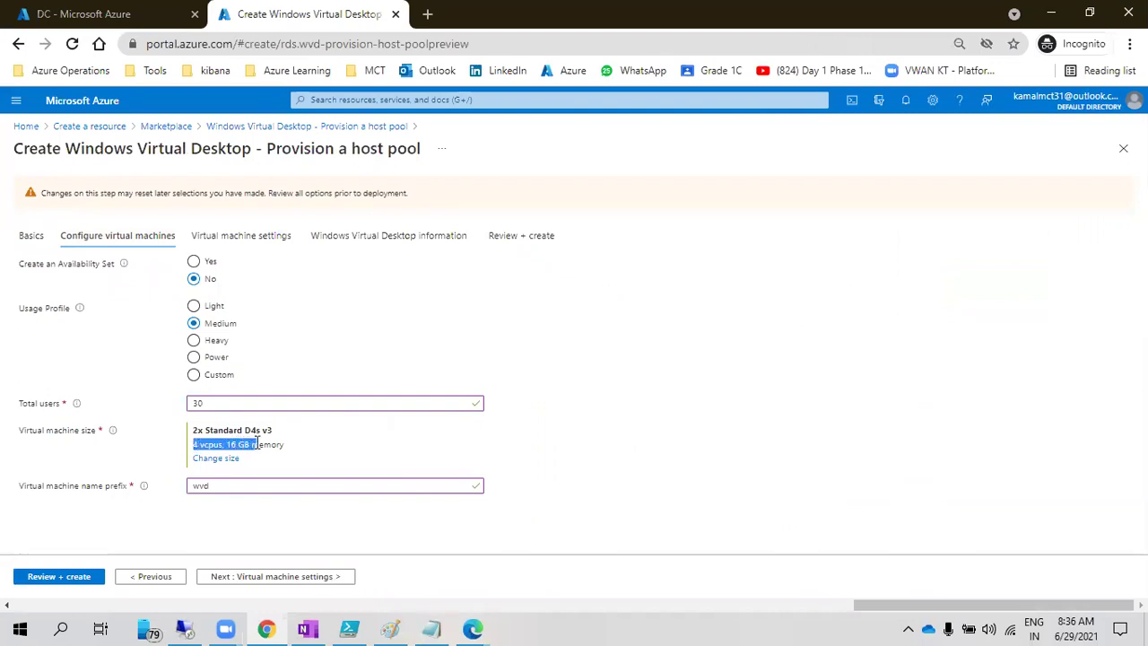
pyautogui.click(272, 442)
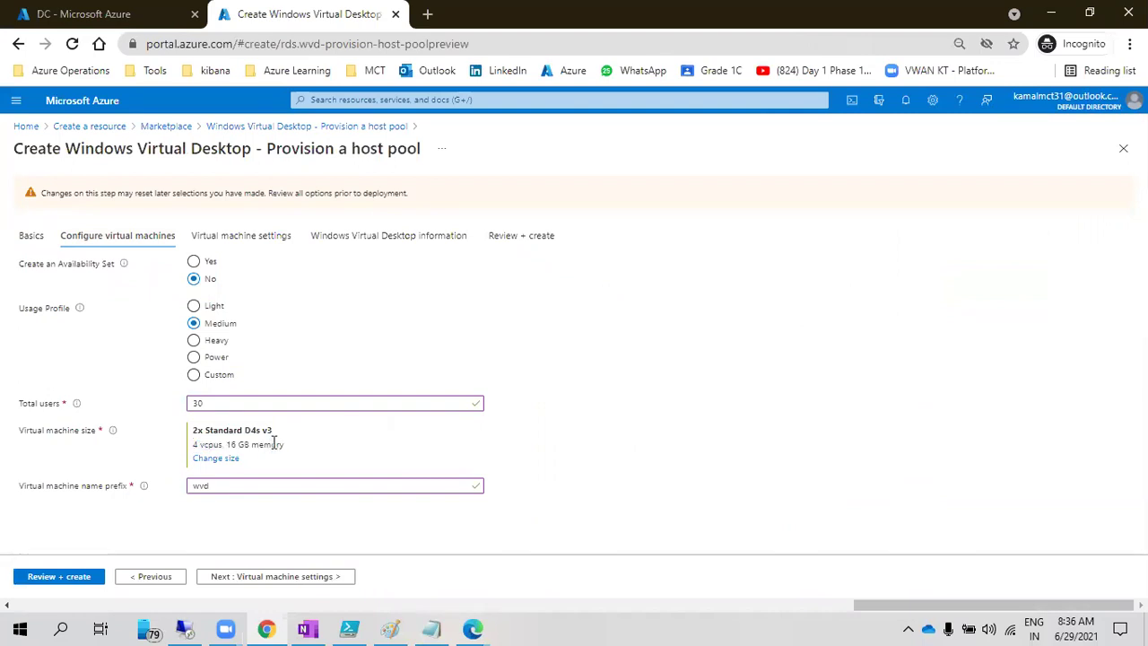
pyautogui.click(215, 457)
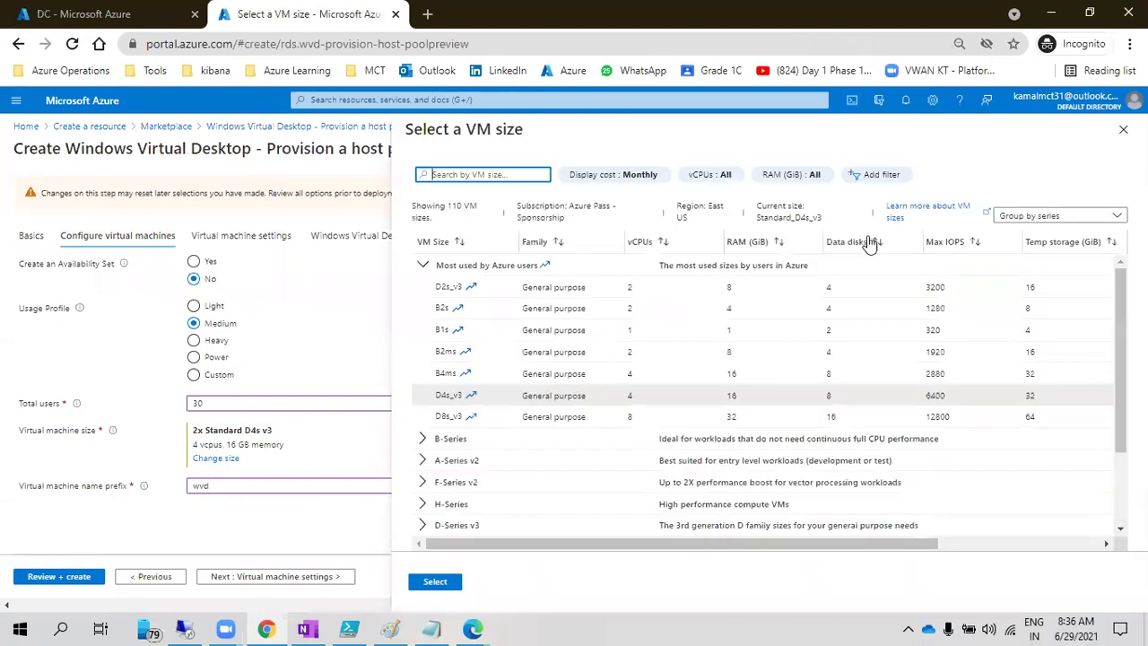
pyautogui.click(678, 336)
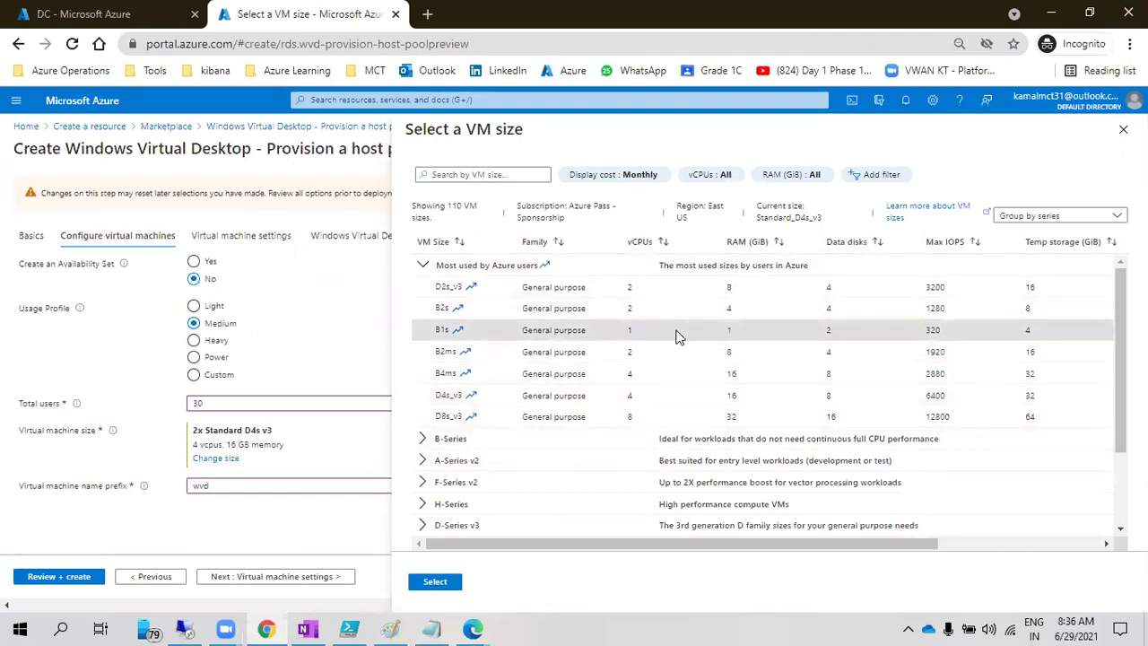
pyautogui.click(441, 584)
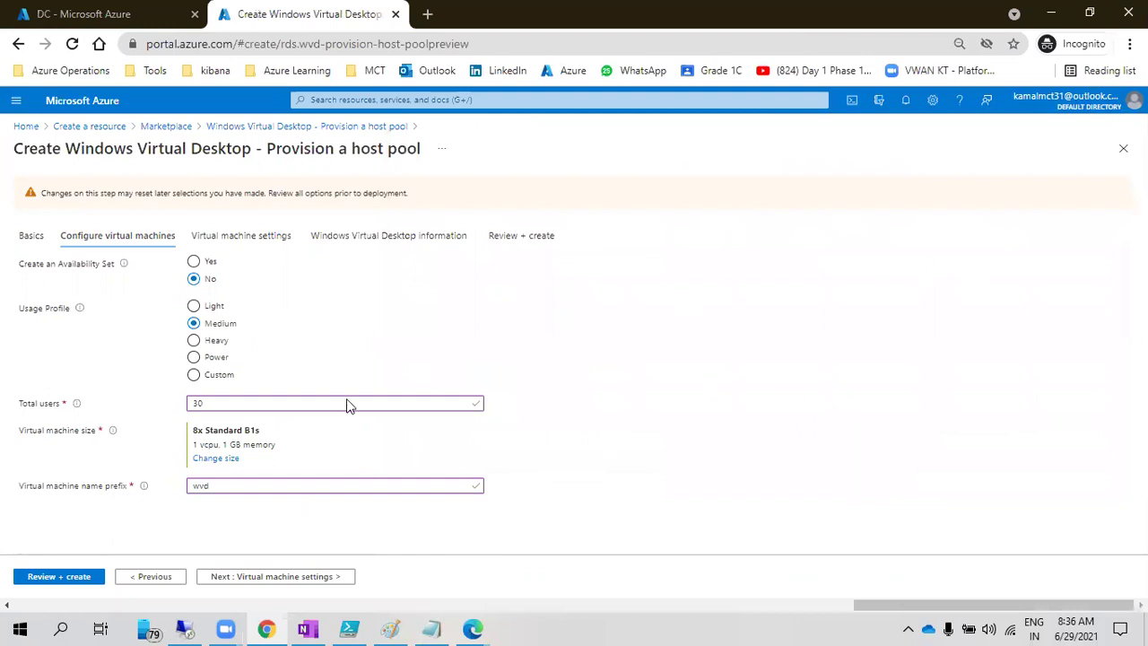
# - Try Total users values of 2, 4, 10 and 8 for the host pool
pyautogui.moveTo(196, 434); pyautogui.dragTo(243, 427)
pyautogui.click(220, 431)
pyautogui.moveTo(210, 405); pyautogui.dragTo(185, 408)
pyautogui.write('2')
pyautogui.click(123, 470)
pyautogui.doubleClick(218, 403)
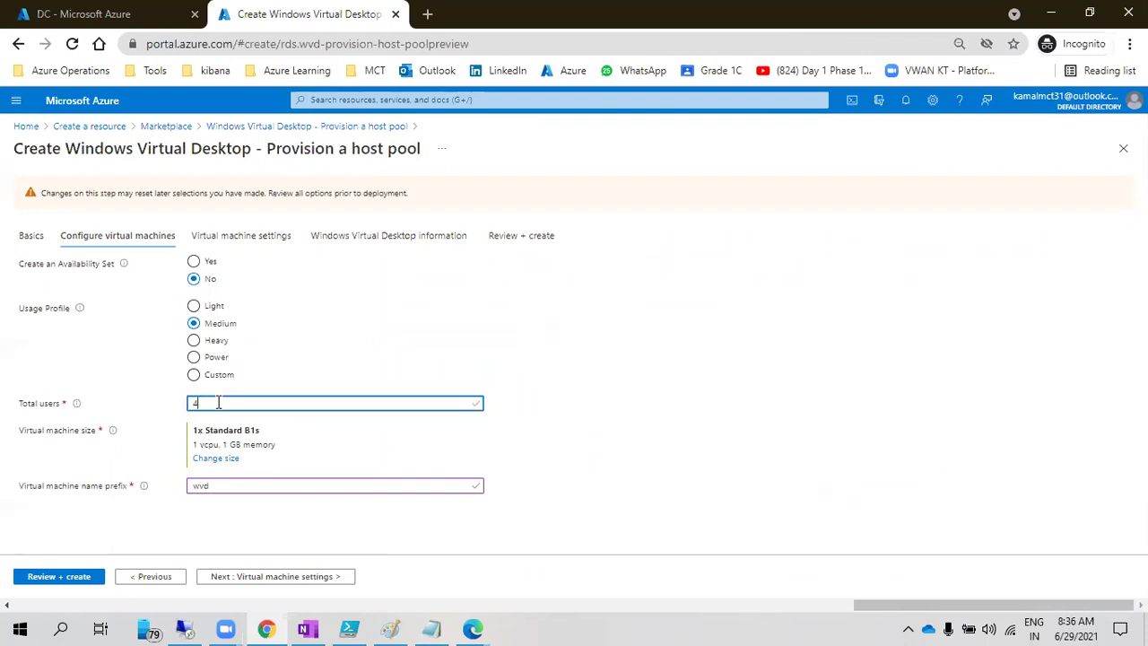
pyautogui.click(572, 330)
pyautogui.click(371, 405)
pyautogui.click(758, 440)
pyautogui.click(252, 403)
pyautogui.click(768, 465)
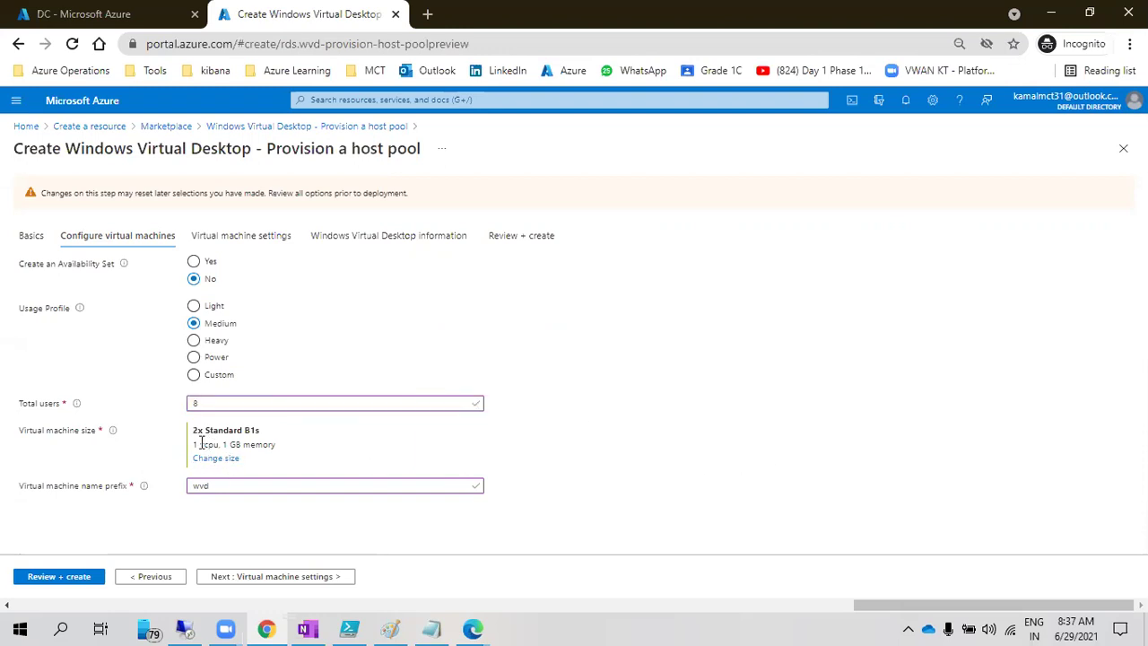
# - Change the VM size to Standard B2ms and set Total users to 10
pyautogui.moveTo(195, 442); pyautogui.dragTo(251, 445)
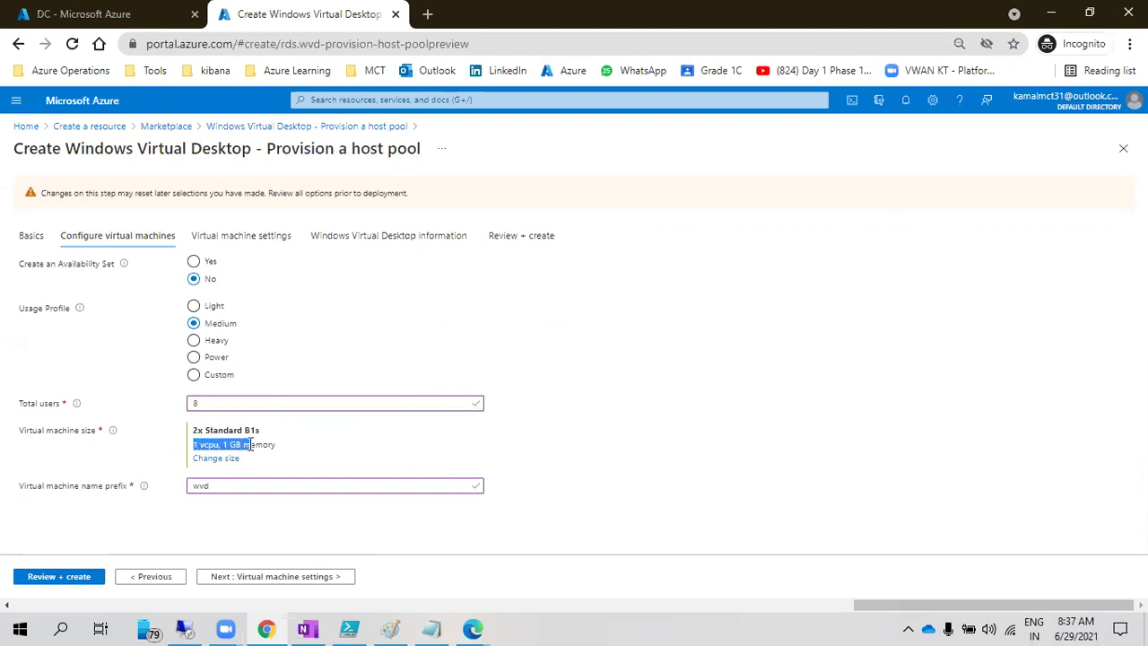
pyautogui.click(207, 432)
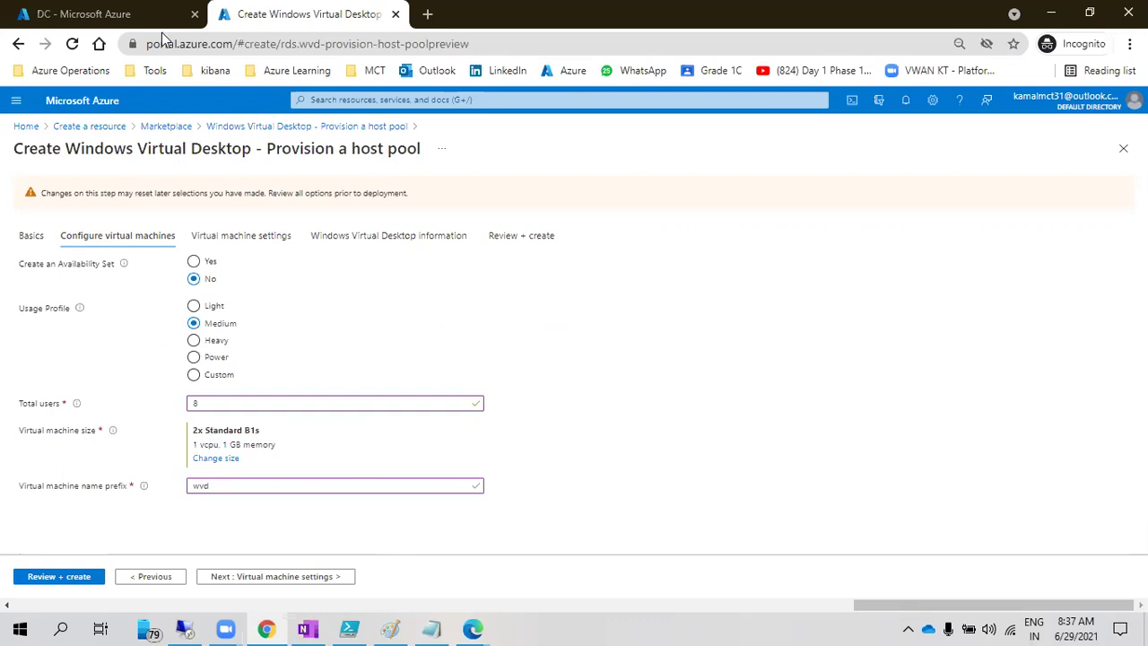
pyautogui.click(206, 459)
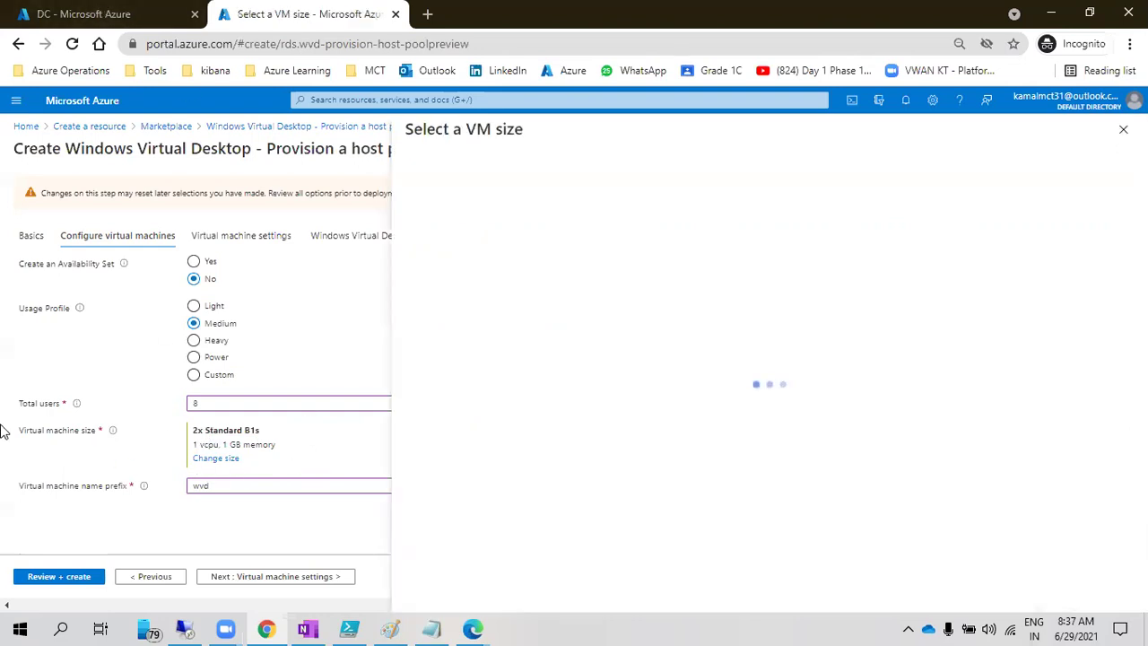
pyautogui.click(625, 360)
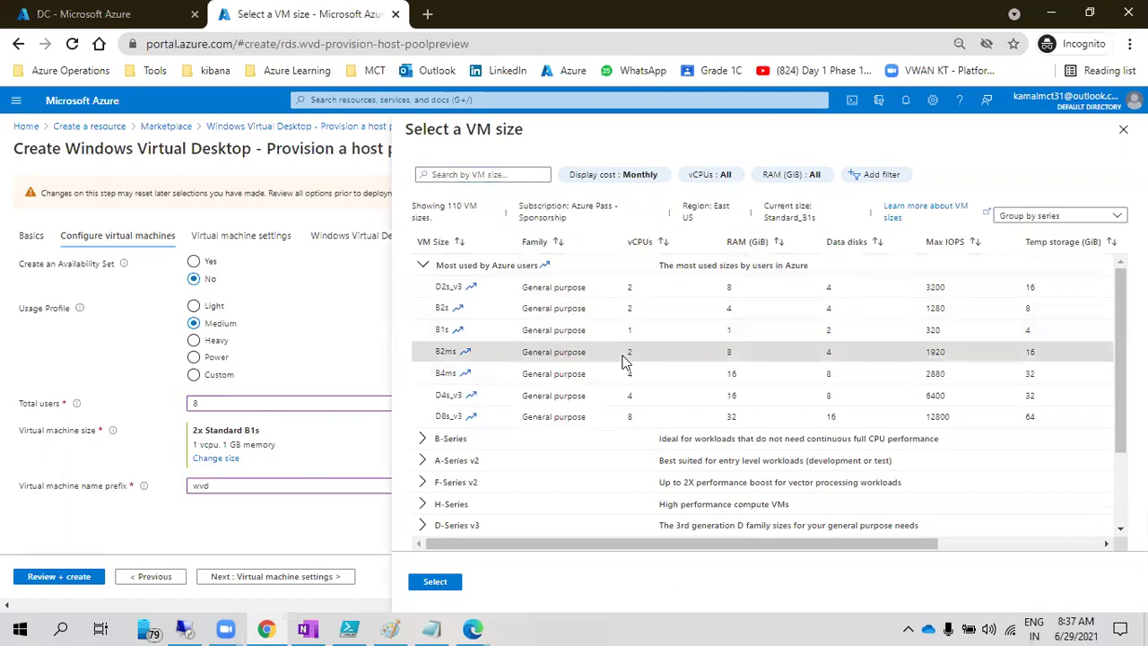
pyautogui.click(437, 581)
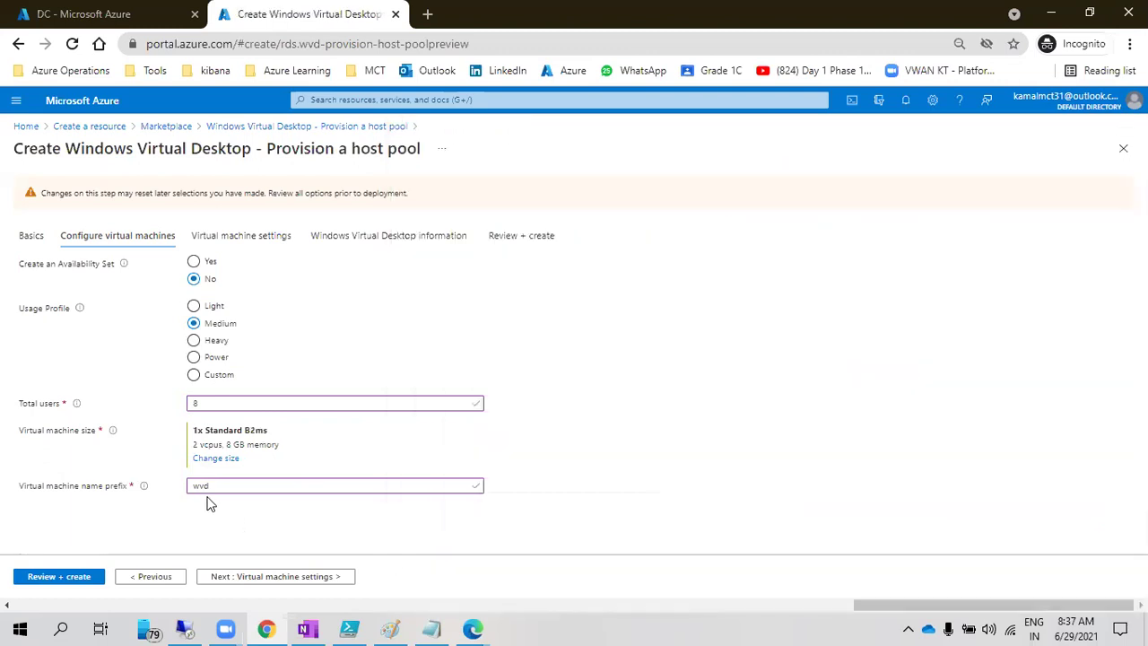
pyautogui.doubleClick(236, 403)
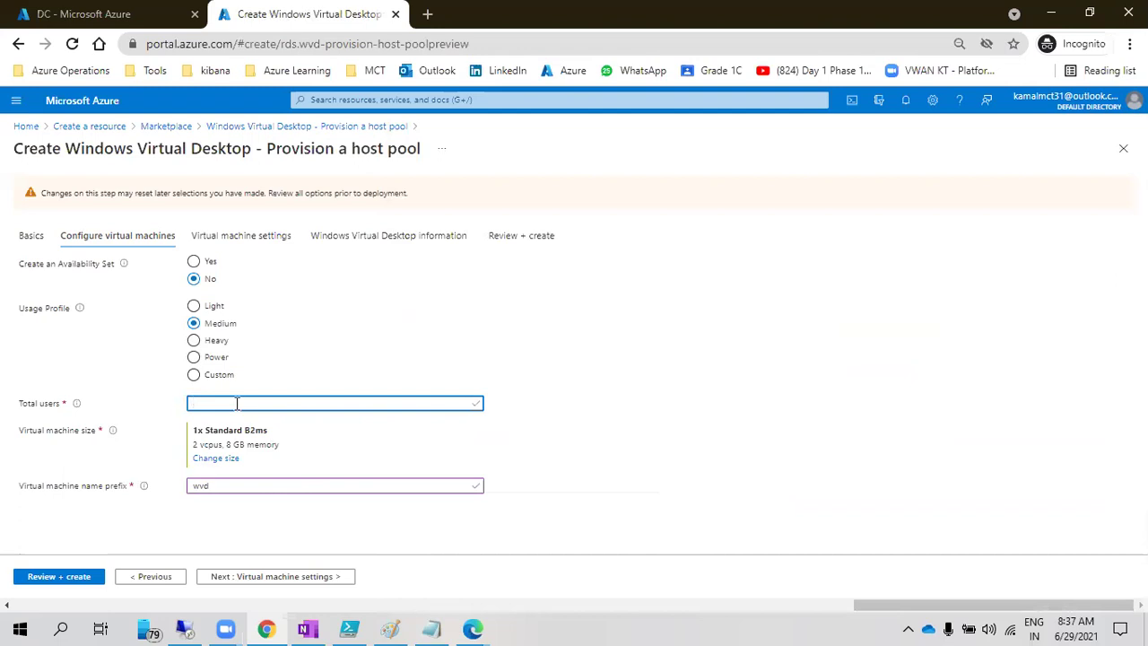
pyautogui.click(903, 446)
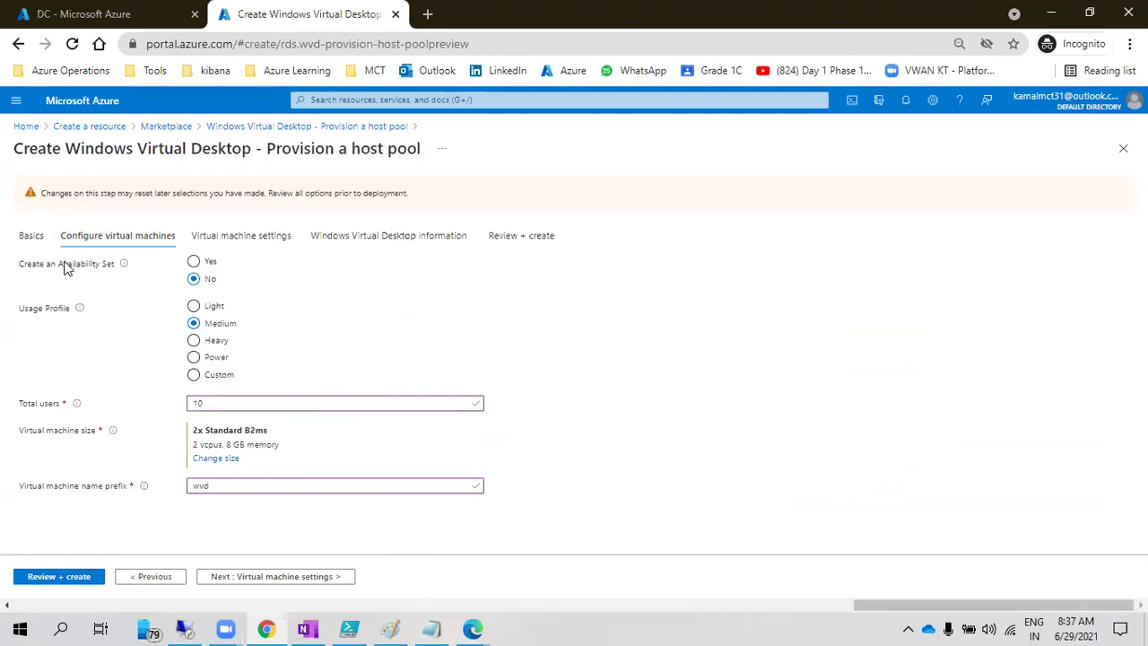
pyautogui.click(77, 13)
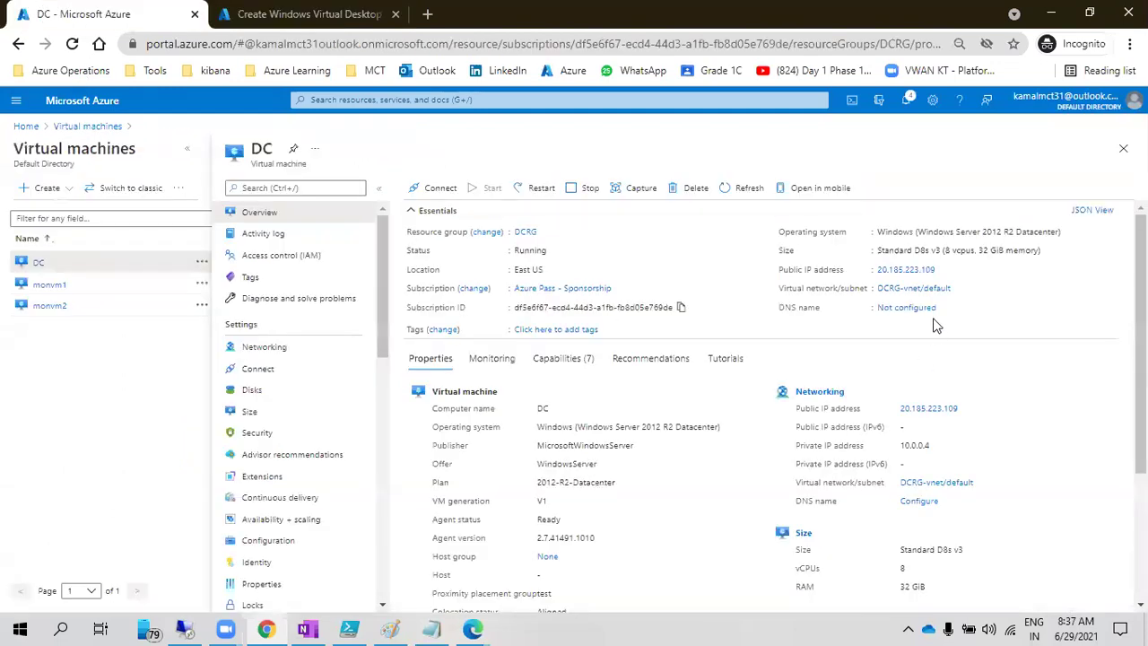
# - Resize the DC virtual machine from Standard_D8s_v3 to Standard DS2 v2
pyautogui.click(271, 12)
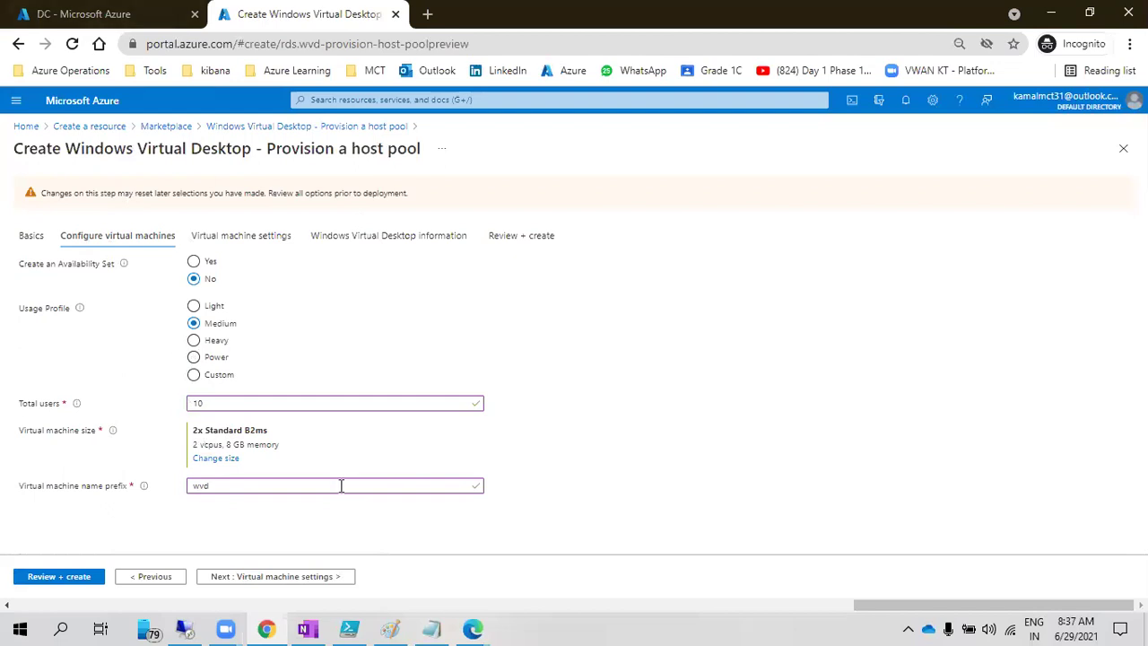
pyautogui.click(78, 12)
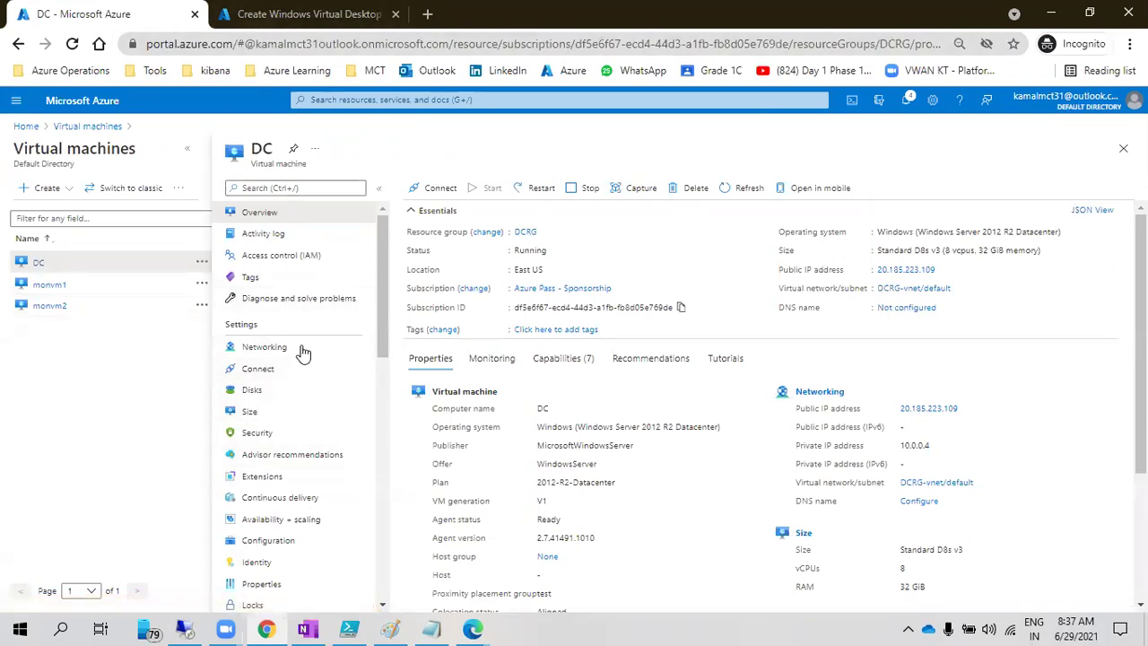
pyautogui.click(262, 413)
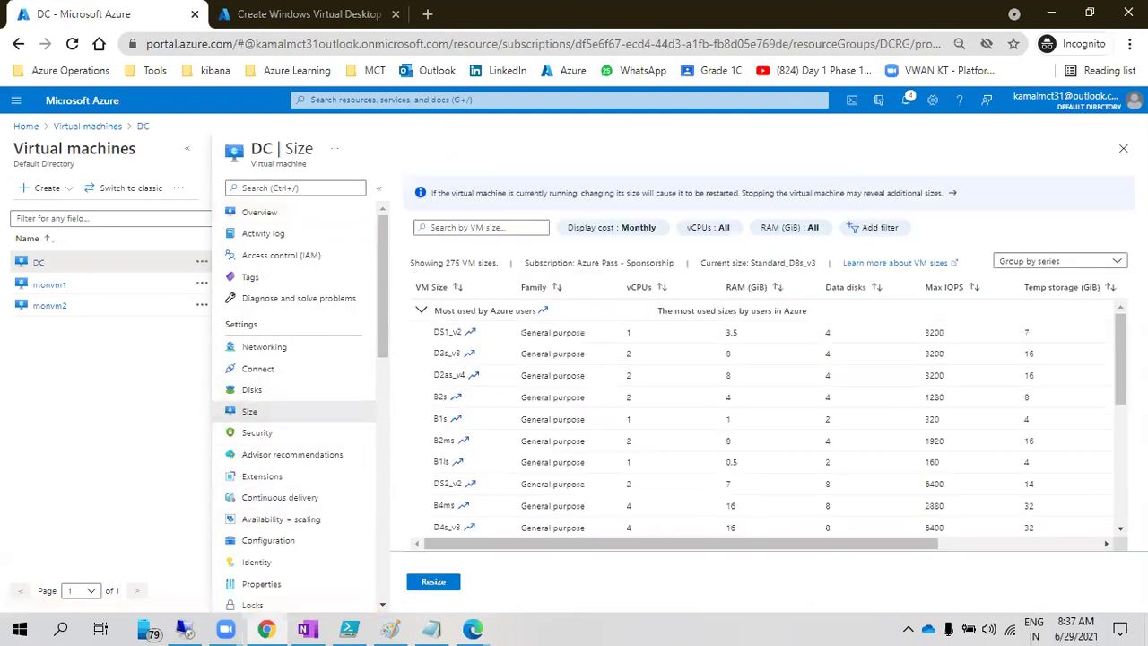
pyautogui.doubleClick(631, 492)
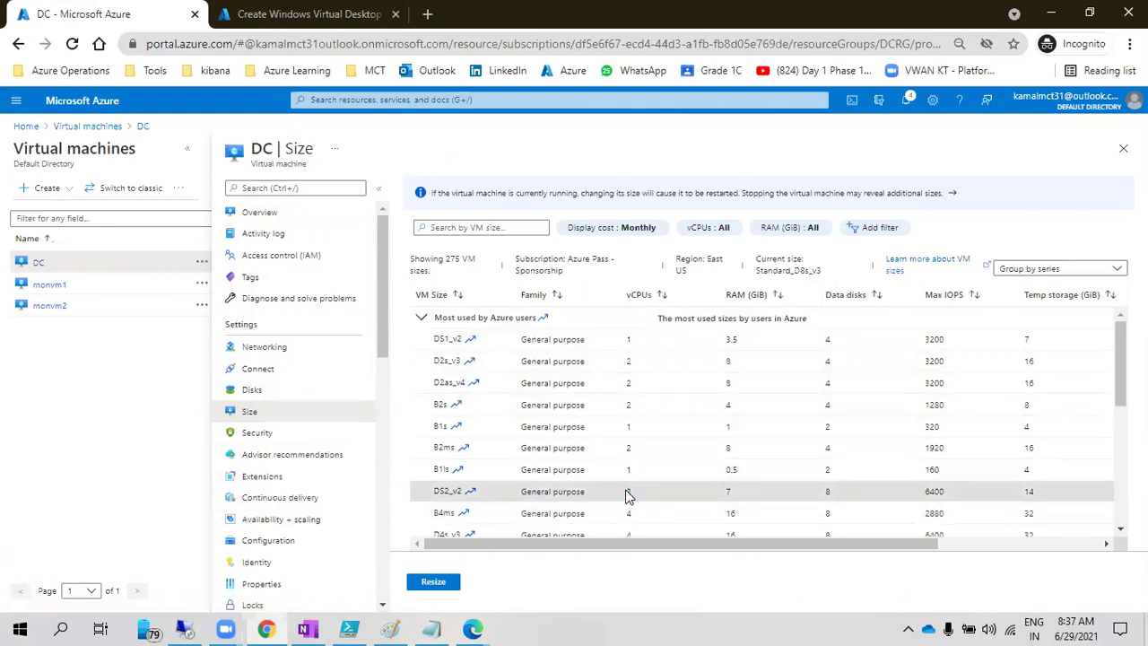
pyautogui.click(434, 583)
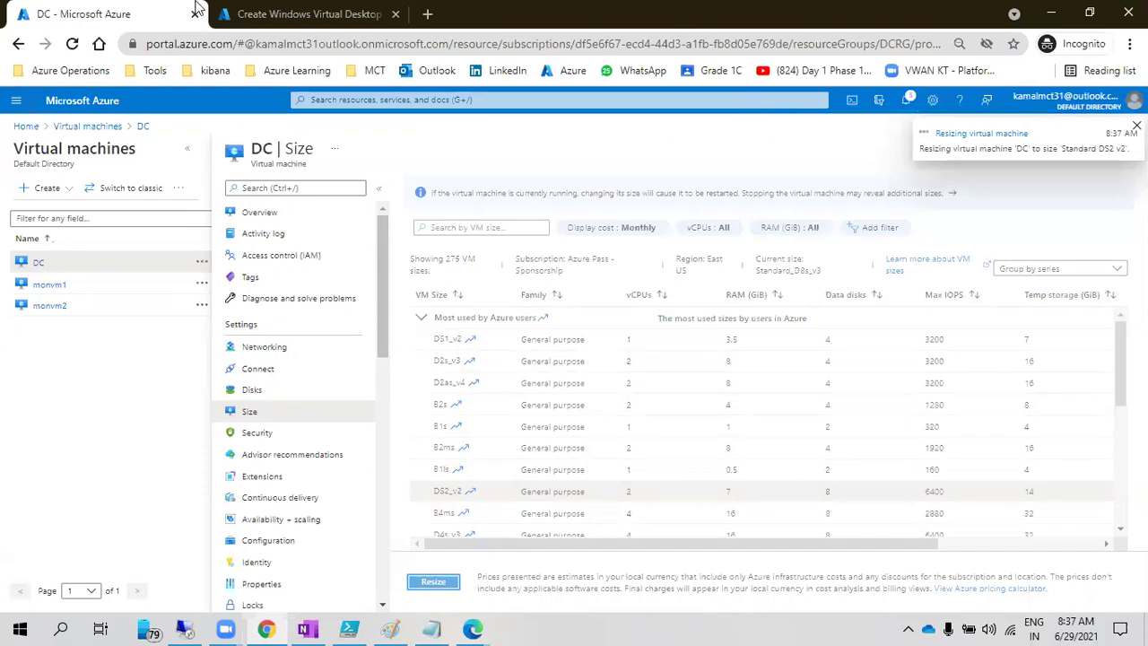
pyautogui.click(250, 10)
# - Compare the DC size page with the host pool VM's 2 vcpus, 8 GB specs
pyautogui.click(906, 100)
pyautogui.click(906, 100)
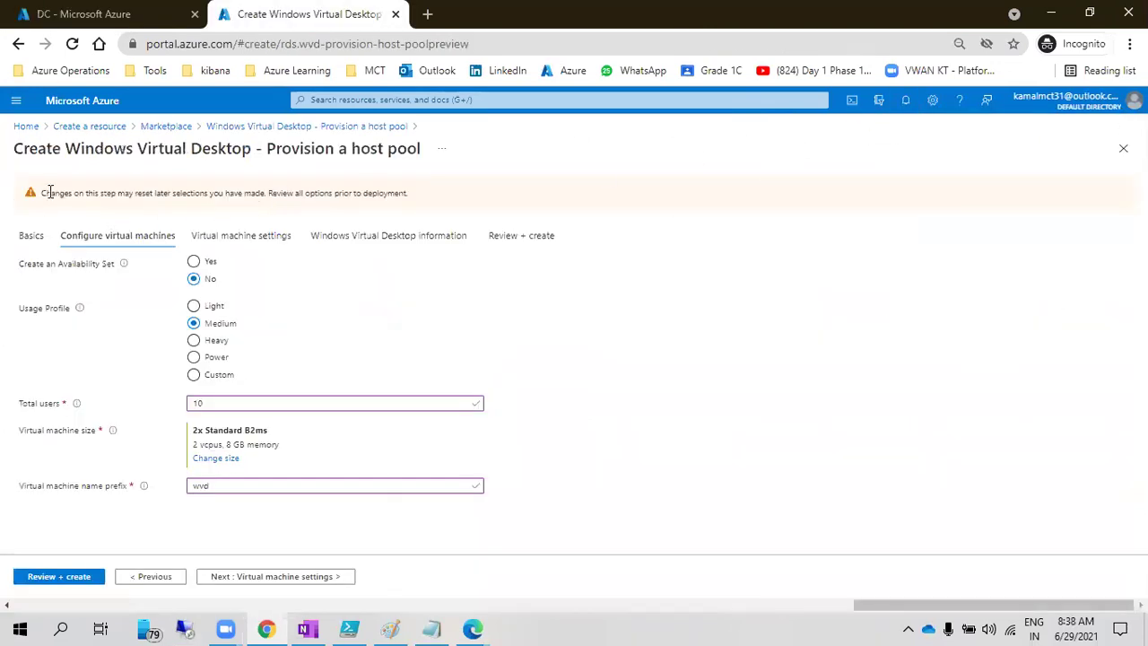
pyautogui.click(114, 8)
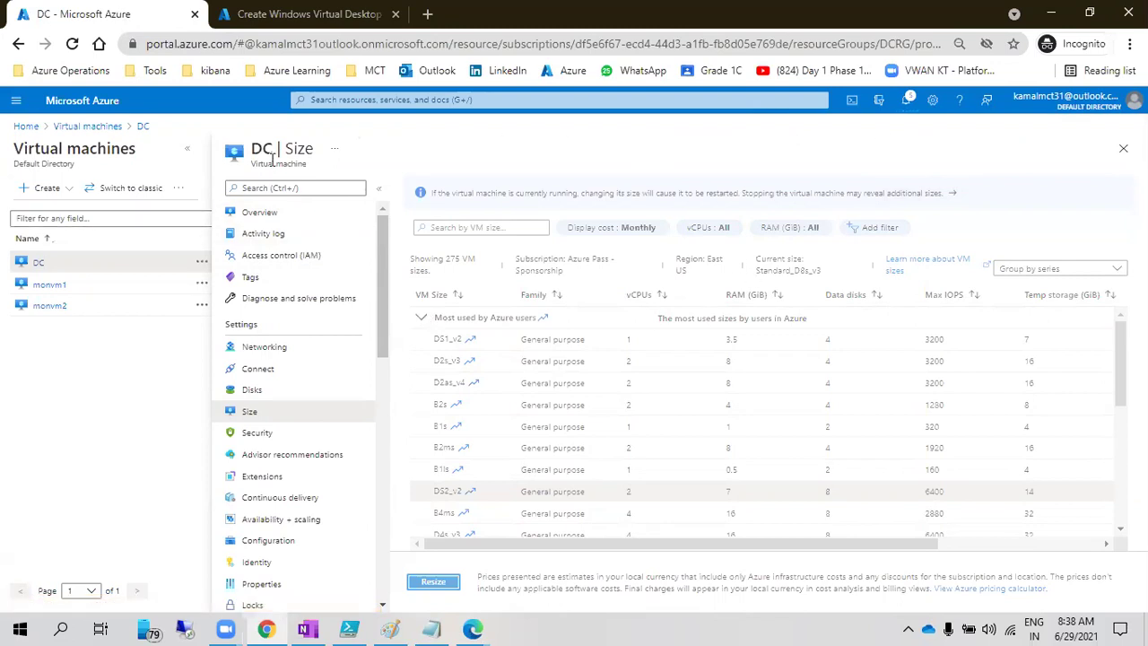
pyautogui.click(287, 16)
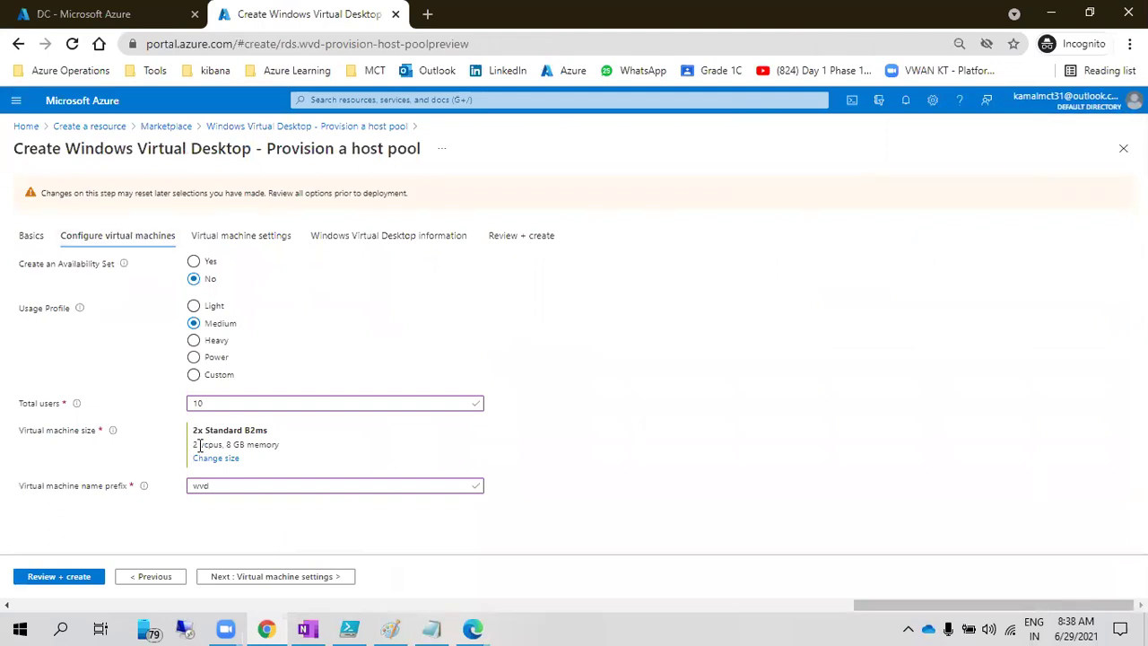
pyautogui.moveTo(192, 446); pyautogui.dragTo(211, 446)
pyautogui.click(72, 13)
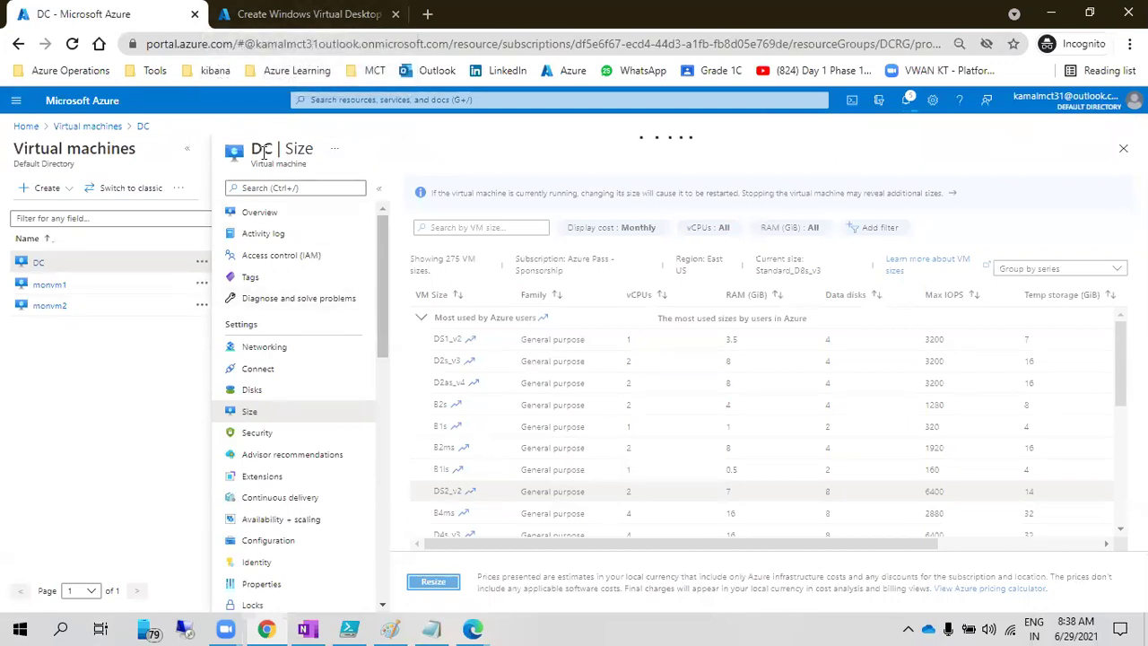
pyautogui.moveTo(314, 149); pyautogui.dragTo(285, 148)
pyautogui.click(260, 13)
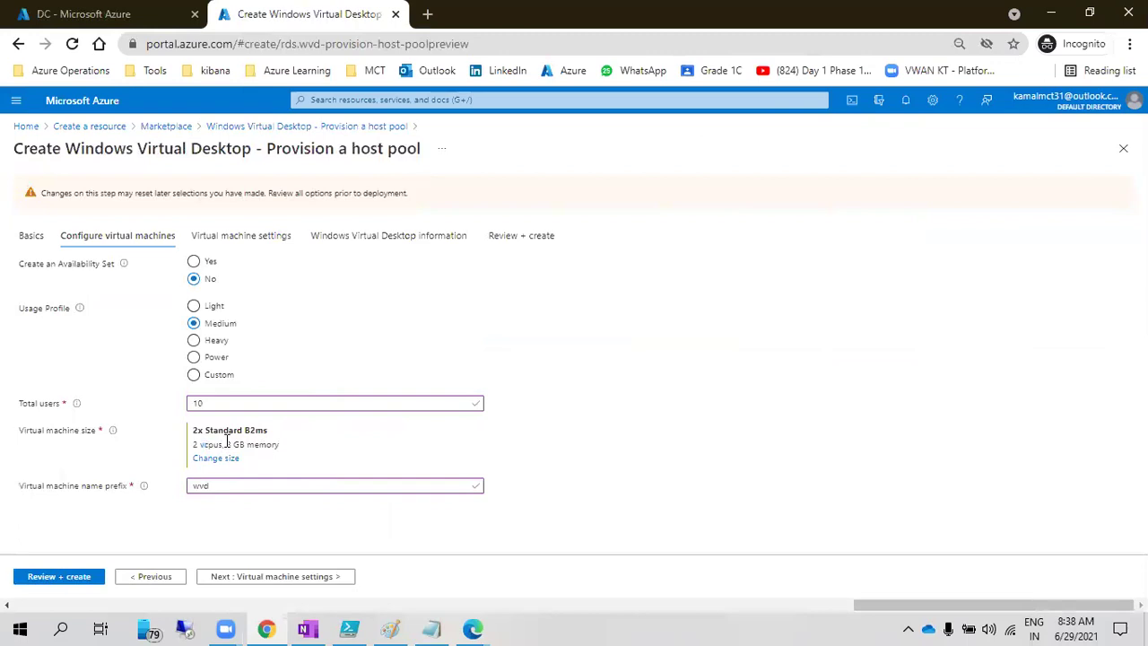
pyautogui.moveTo(195, 443); pyautogui.dragTo(251, 443)
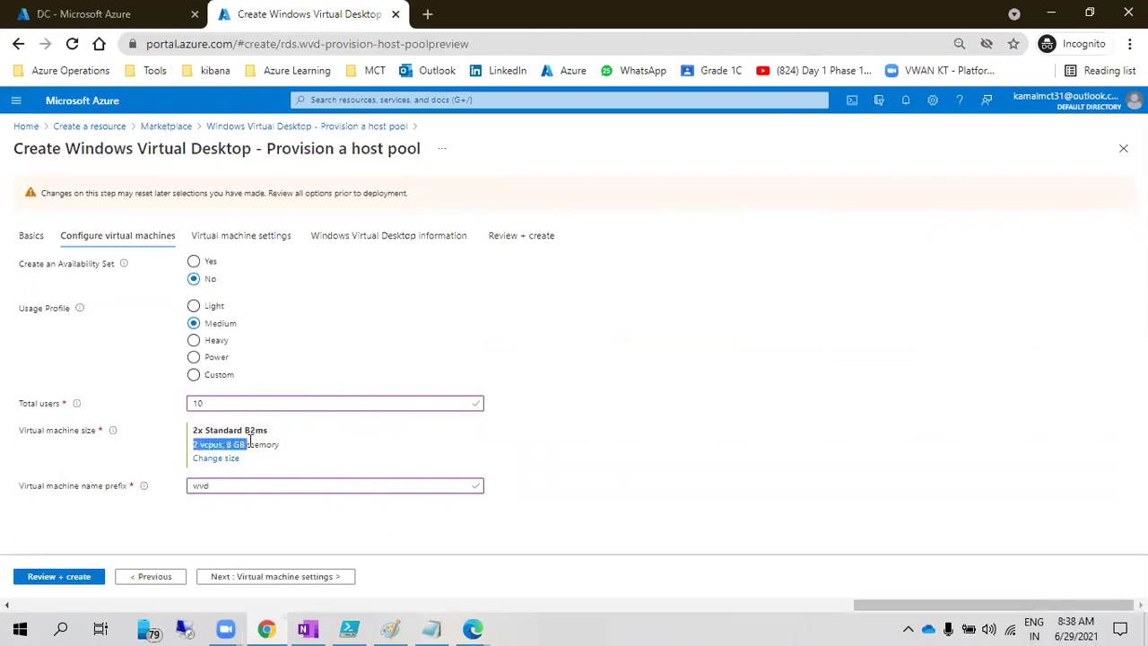
pyautogui.click(278, 445)
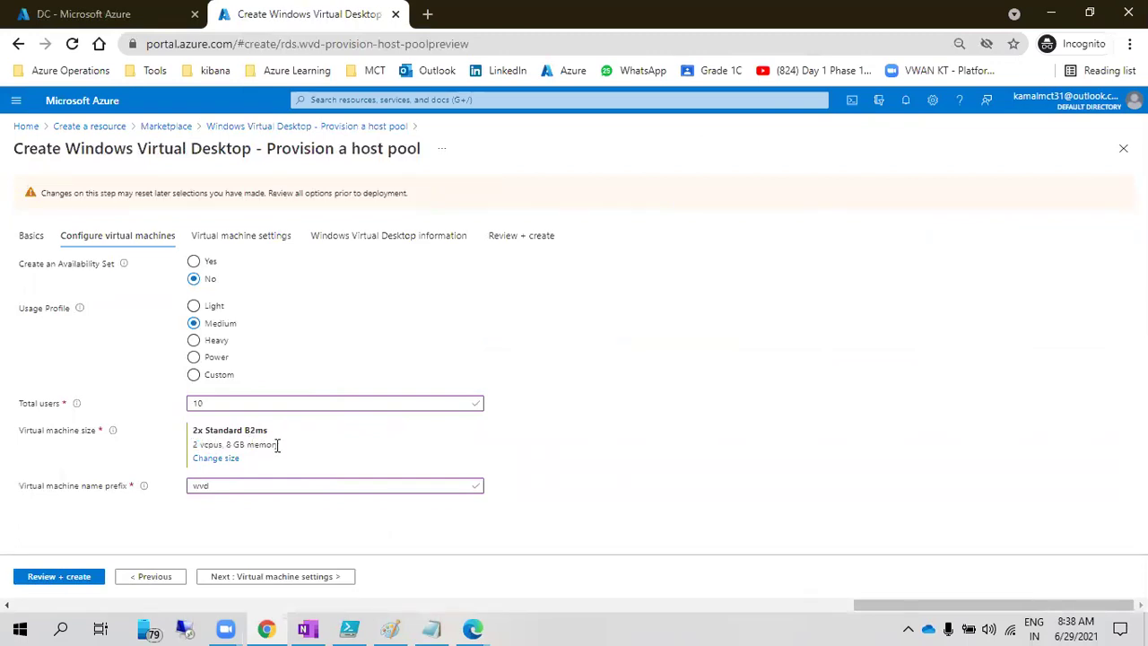
# - Refresh the DC overview to confirm Standard DS2 v2 (2 vcpus, 7 GiB) and select its public IP
pyautogui.click(66, 9)
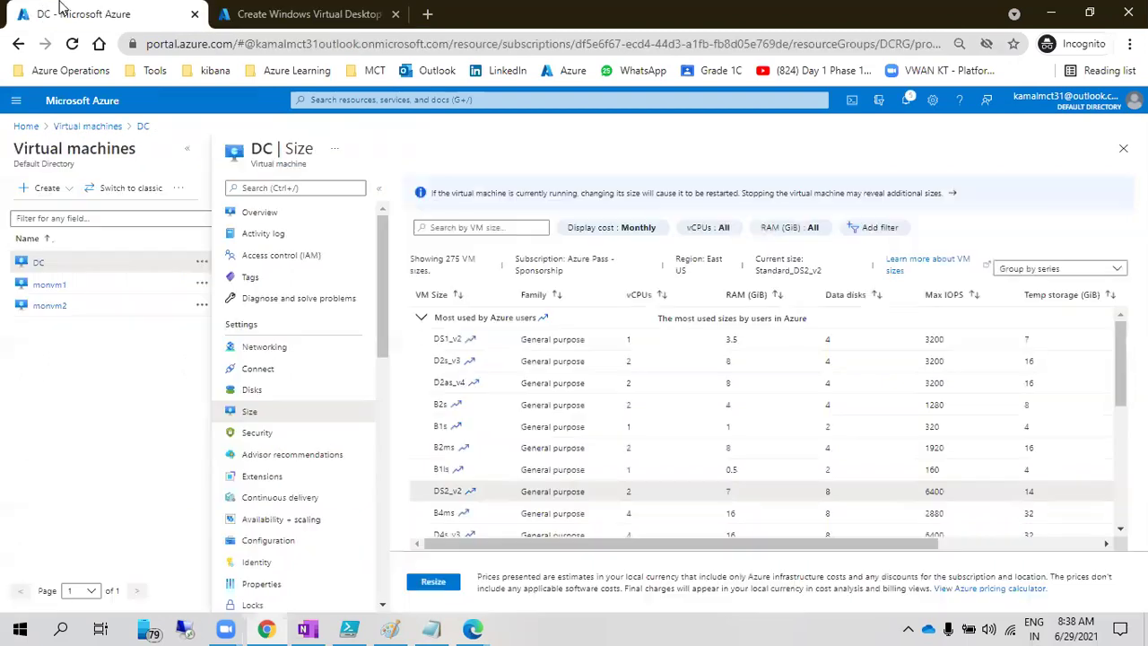
pyautogui.click(903, 102)
pyautogui.click(349, 213)
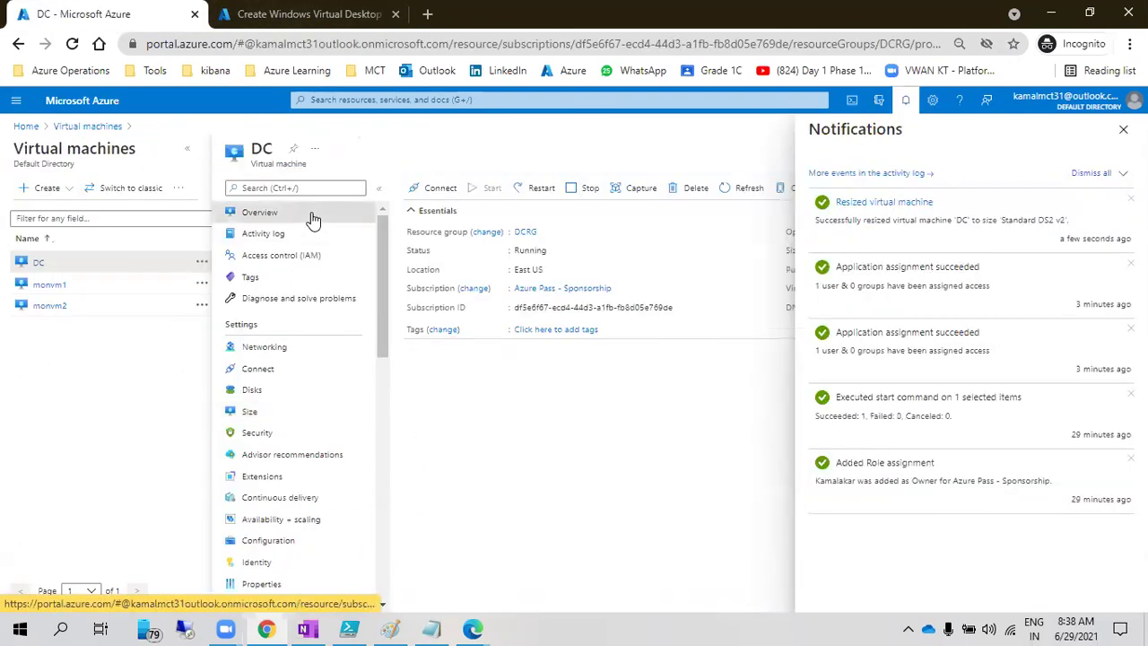
pyautogui.click(705, 373)
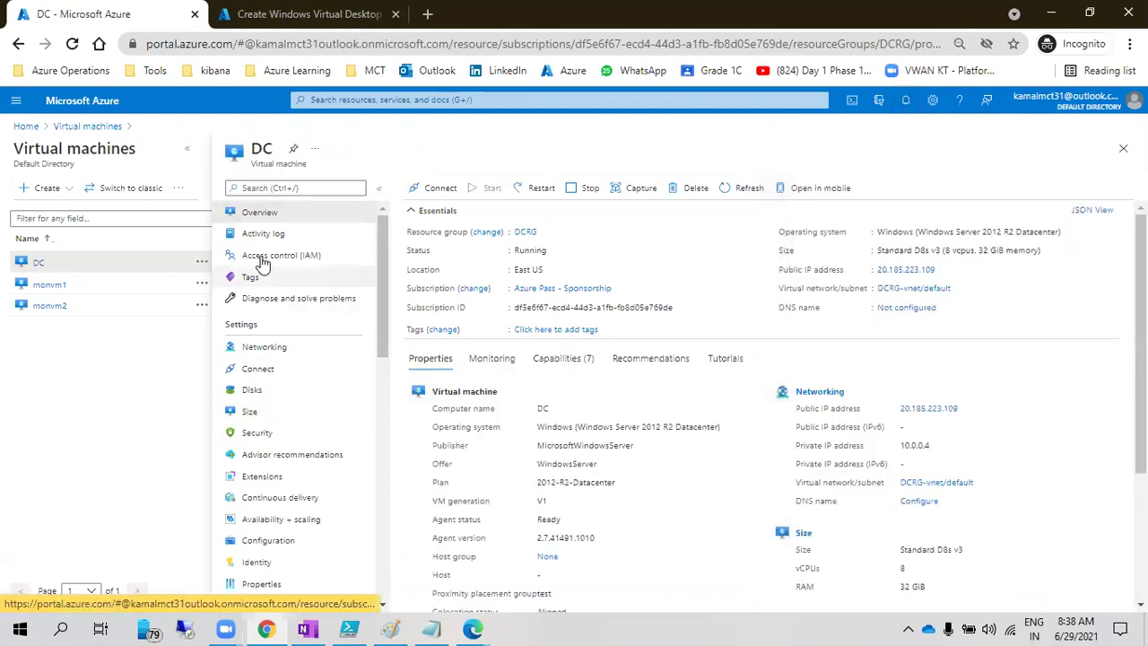
pyautogui.click(733, 192)
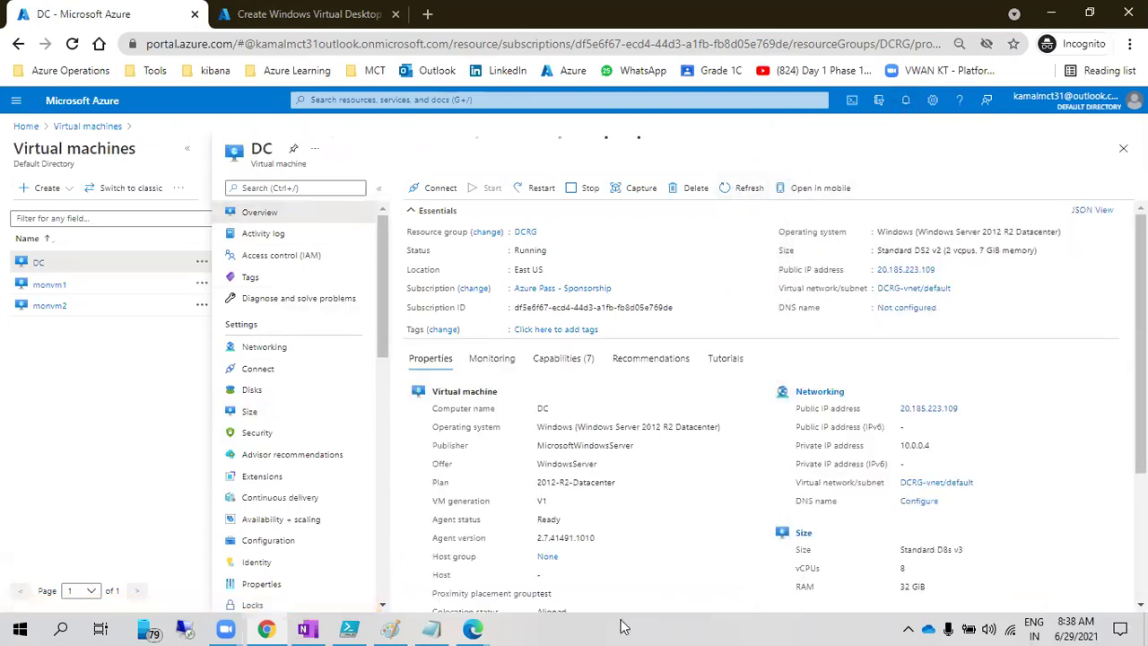
pyautogui.moveTo(976, 422); pyautogui.dragTo(912, 411)
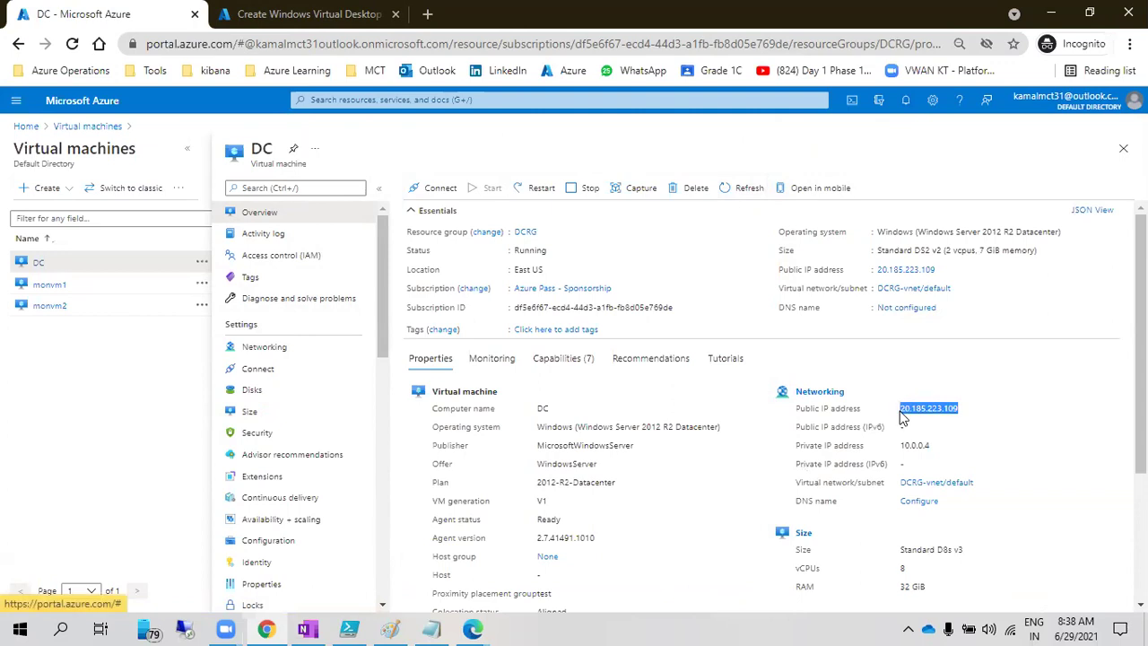
pyautogui.click(236, 14)
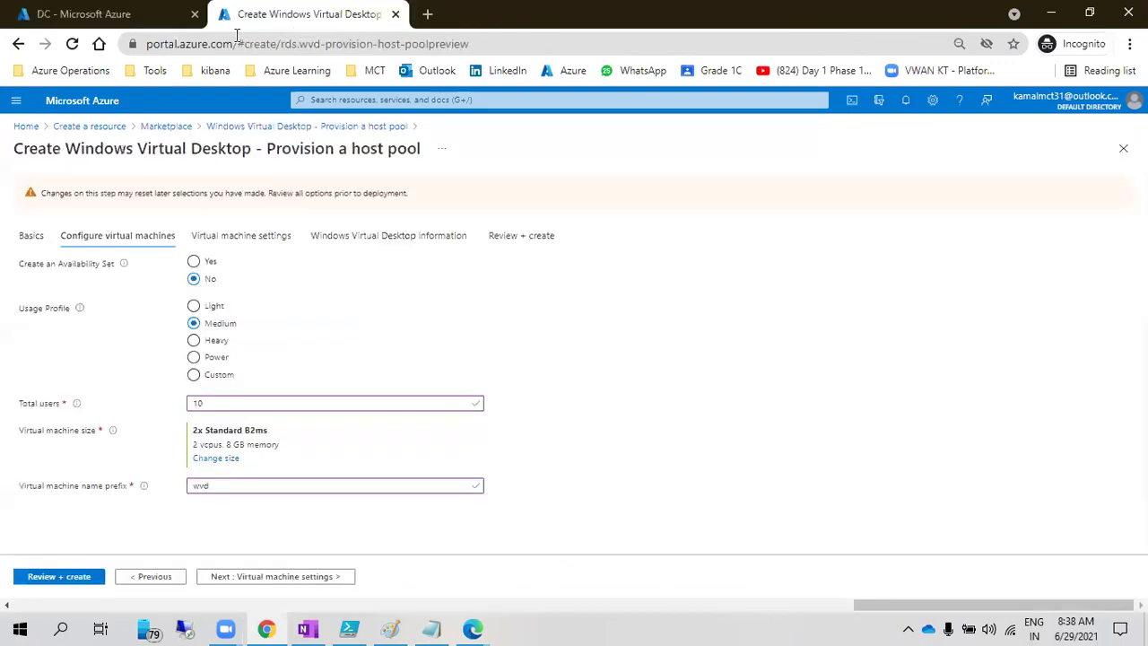
# - Launch Remote Desktop Connection with mstsc and connect to the DC's copied public IP
pyautogui.click(52, 11)
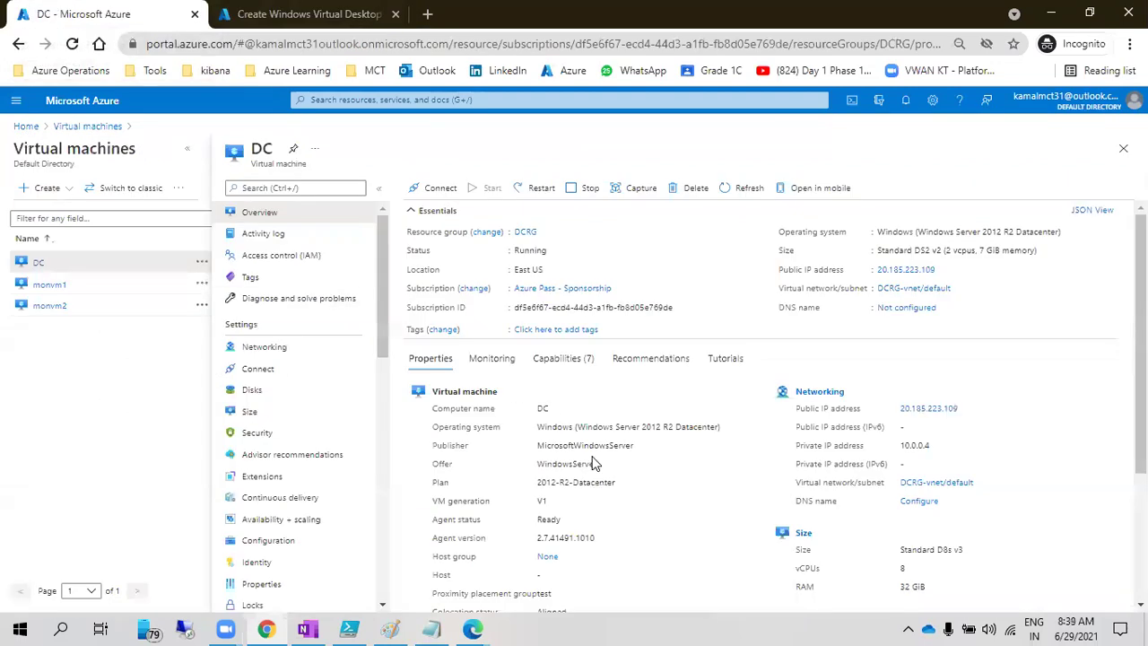
pyautogui.press('super+r')
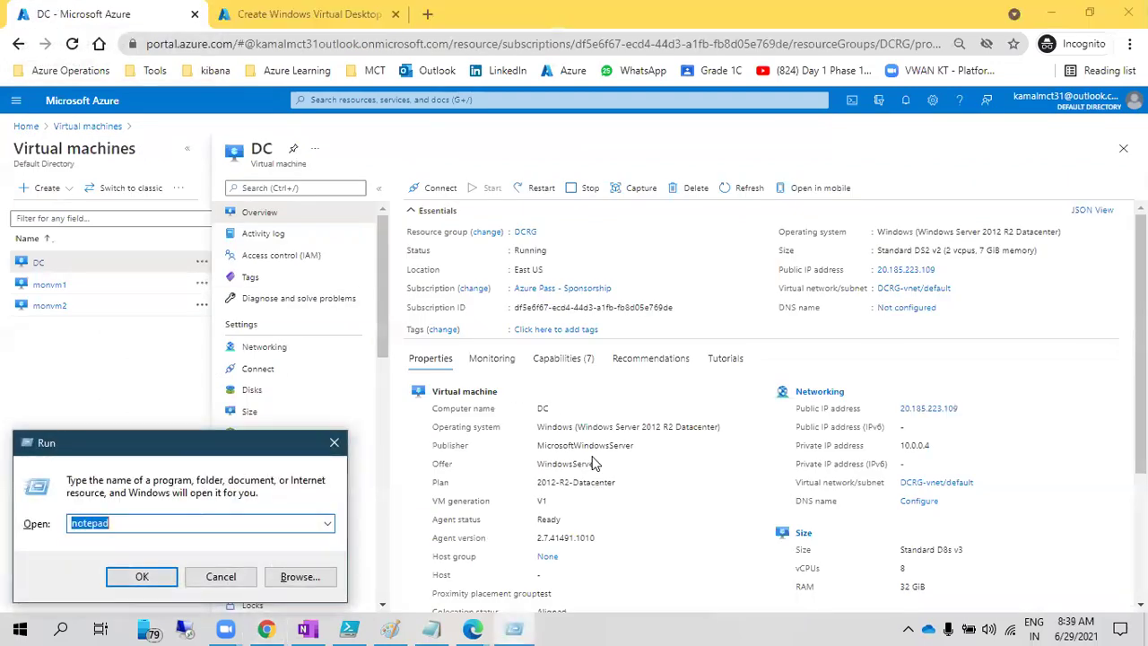
pyautogui.write('mstsc')
pyautogui.press('Return')
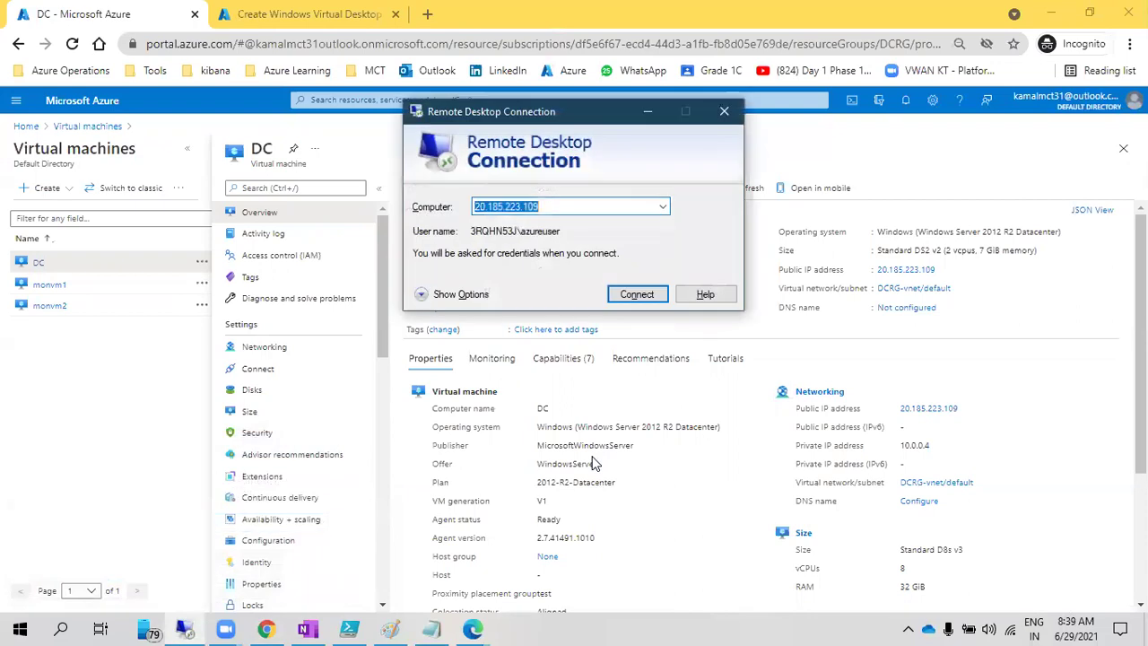
pyautogui.write('a')
pyautogui.press('BackSpace')
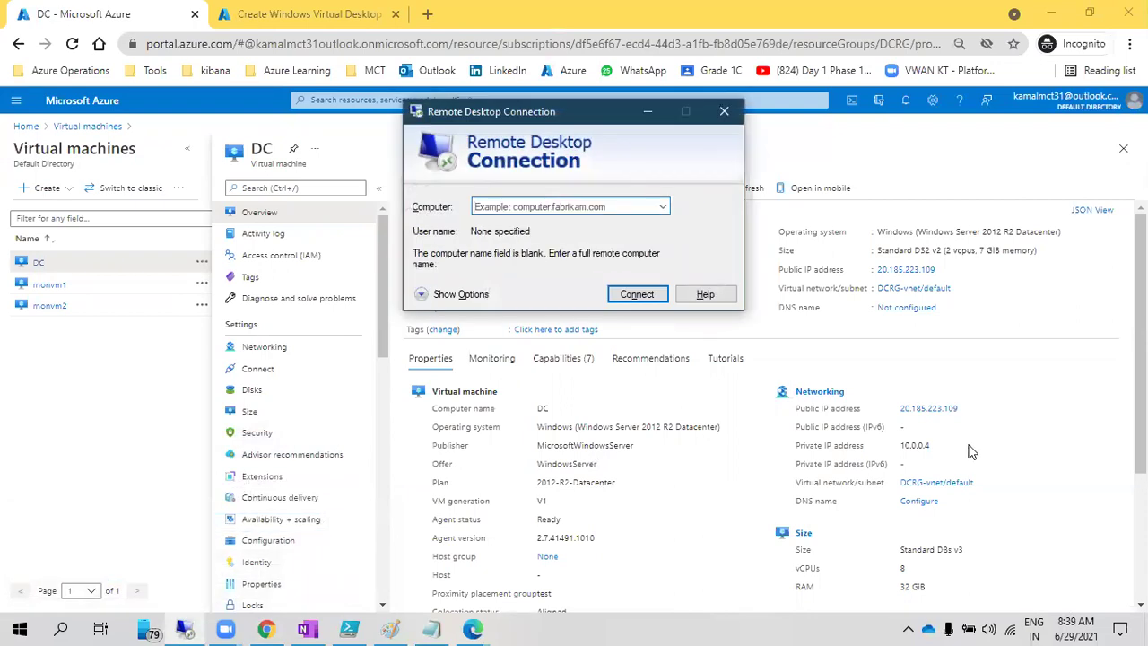
pyautogui.moveTo(904, 280)
pyautogui.click(942, 270)
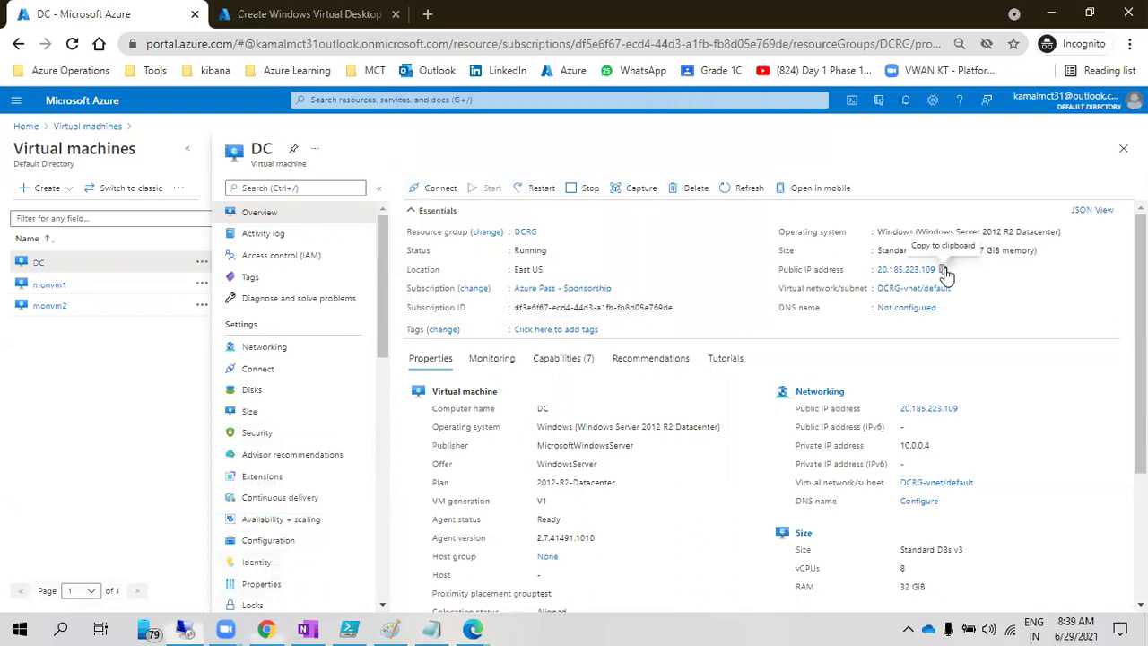
pyautogui.hotkey('alt', 'Tab')
pyautogui.hotkey('ctrl', 'v')
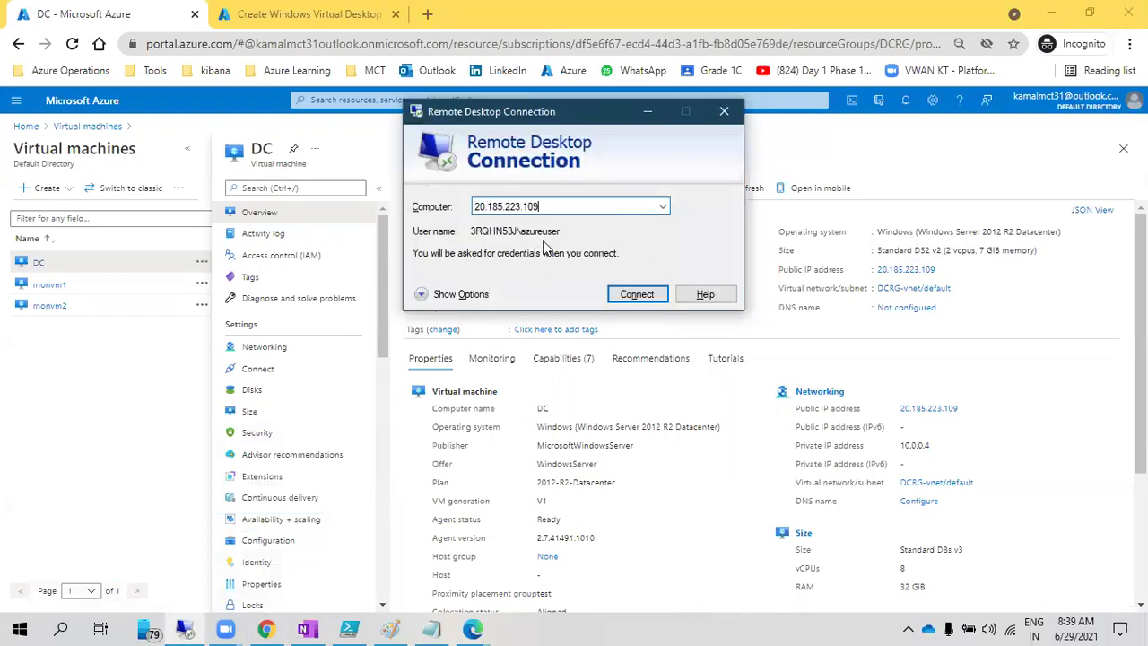
pyautogui.click(636, 294)
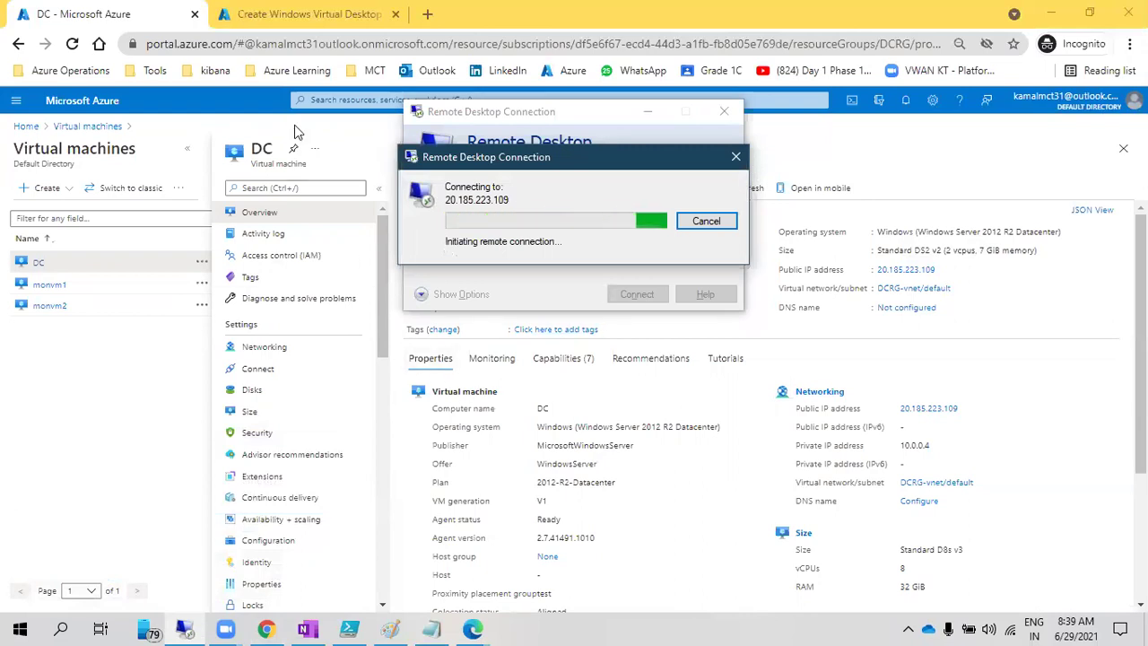
# - Create an availability set for the host pool VMs
pyautogui.click(309, 11)
pyautogui.click(194, 262)
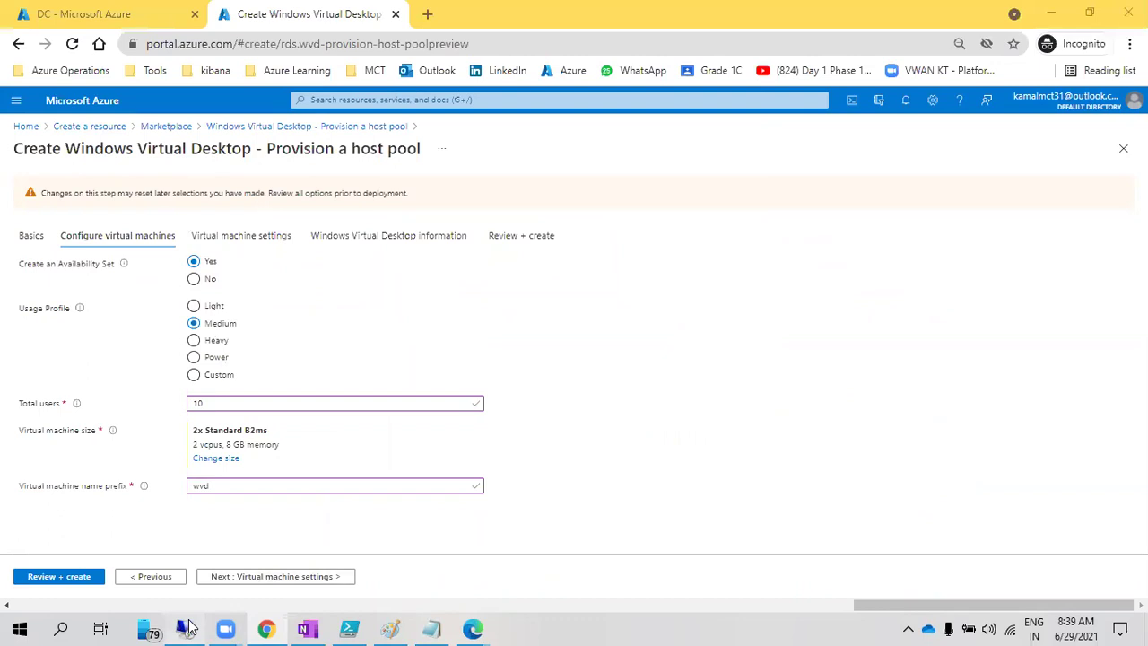
pyautogui.click(117, 16)
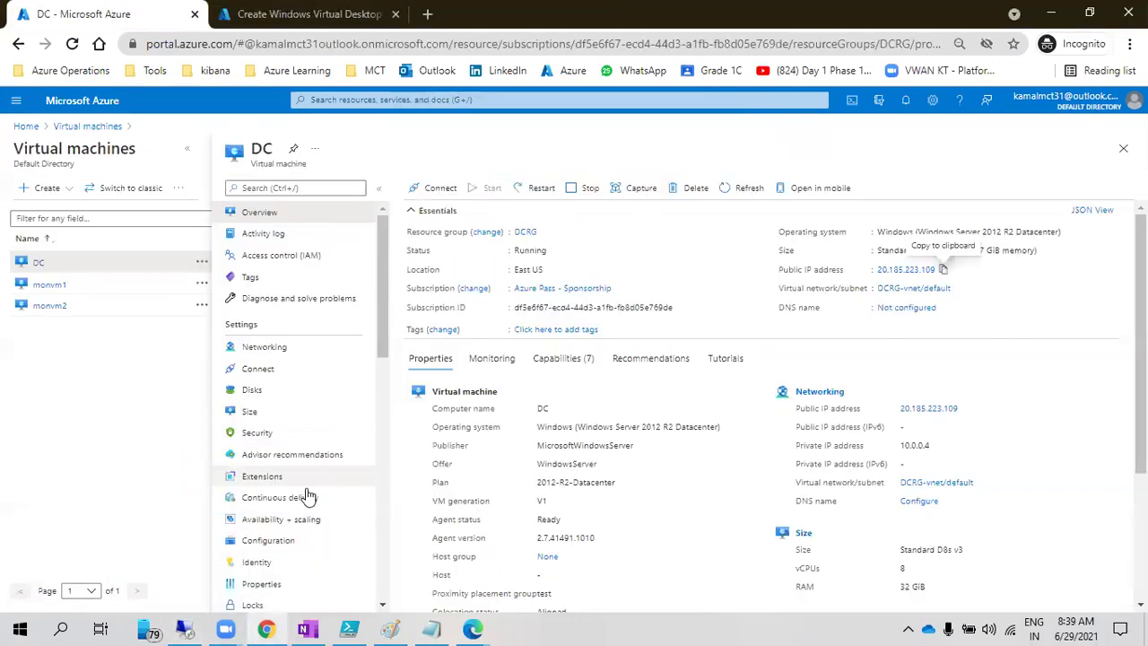
pyautogui.scroll(-5, 295, 547)
pyautogui.scroll(-3, 287, 533)
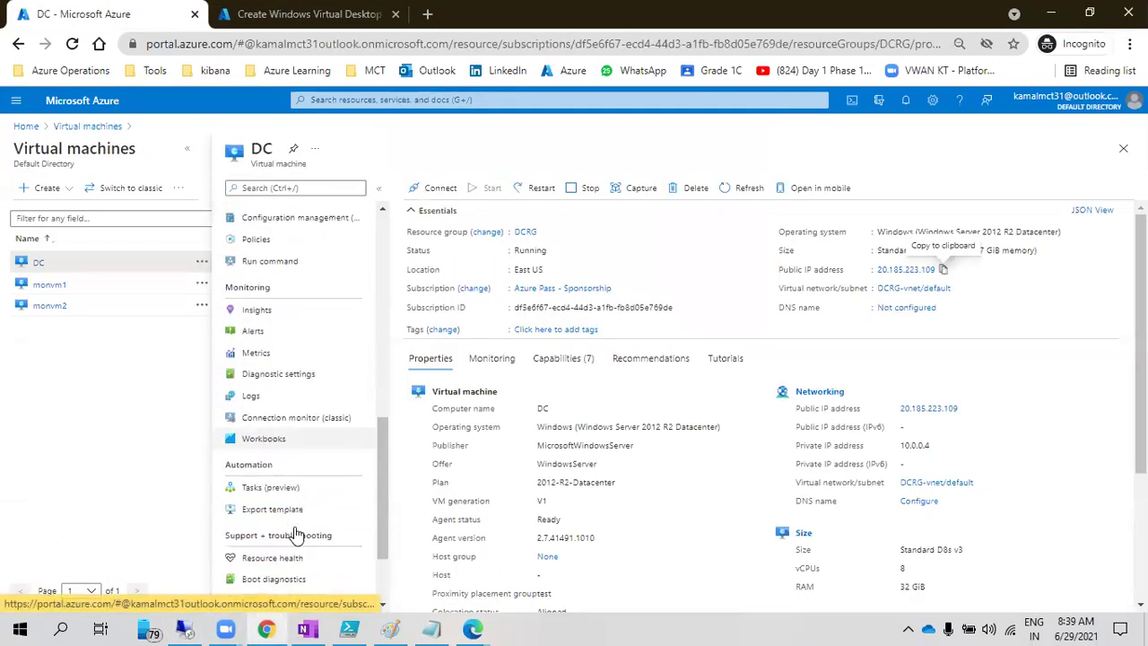
pyautogui.scroll(5, 289, 485)
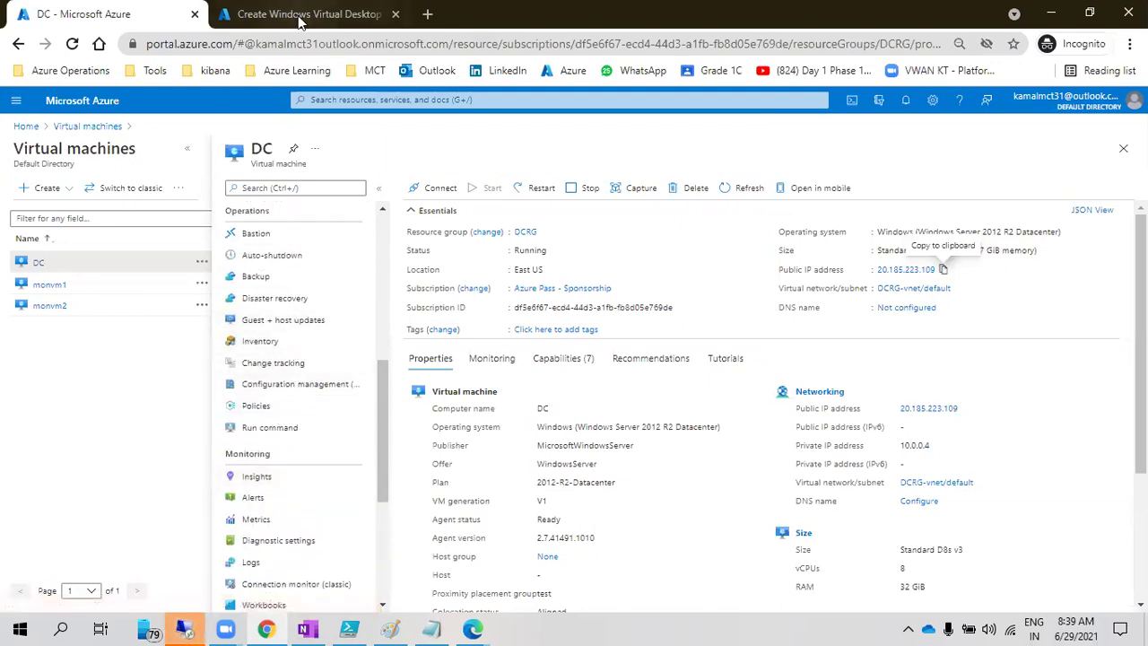
# - Connect to 20.185.223.109 with the administrator password, accepting the certificate warning
pyautogui.click(185, 627)
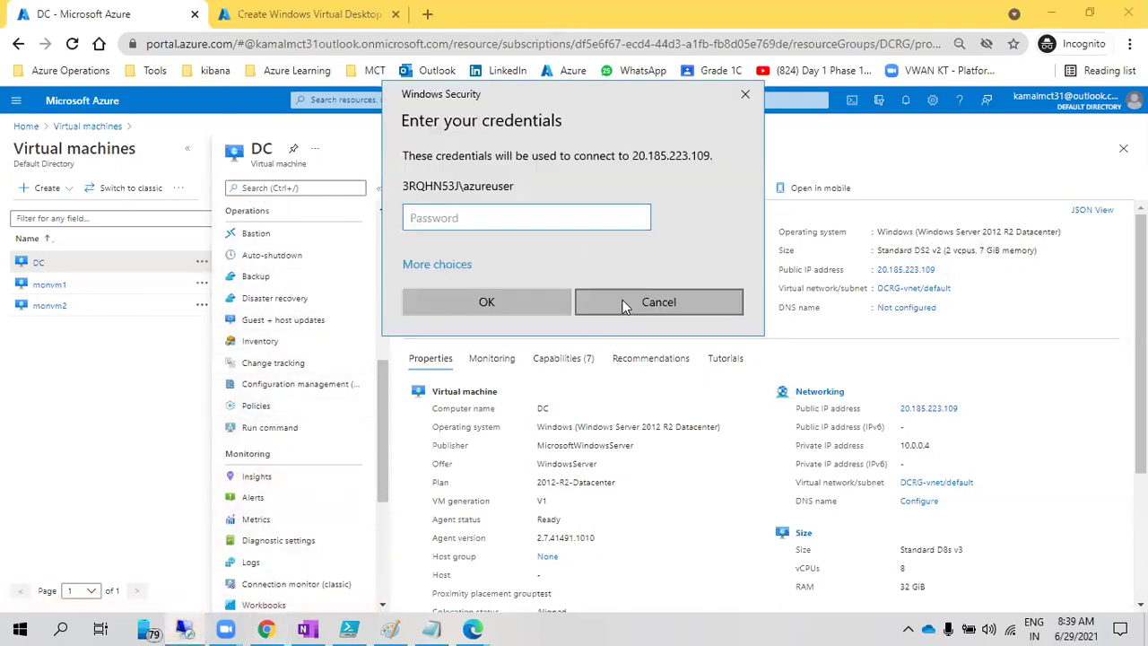
pyautogui.click(656, 301)
pyautogui.click(634, 289)
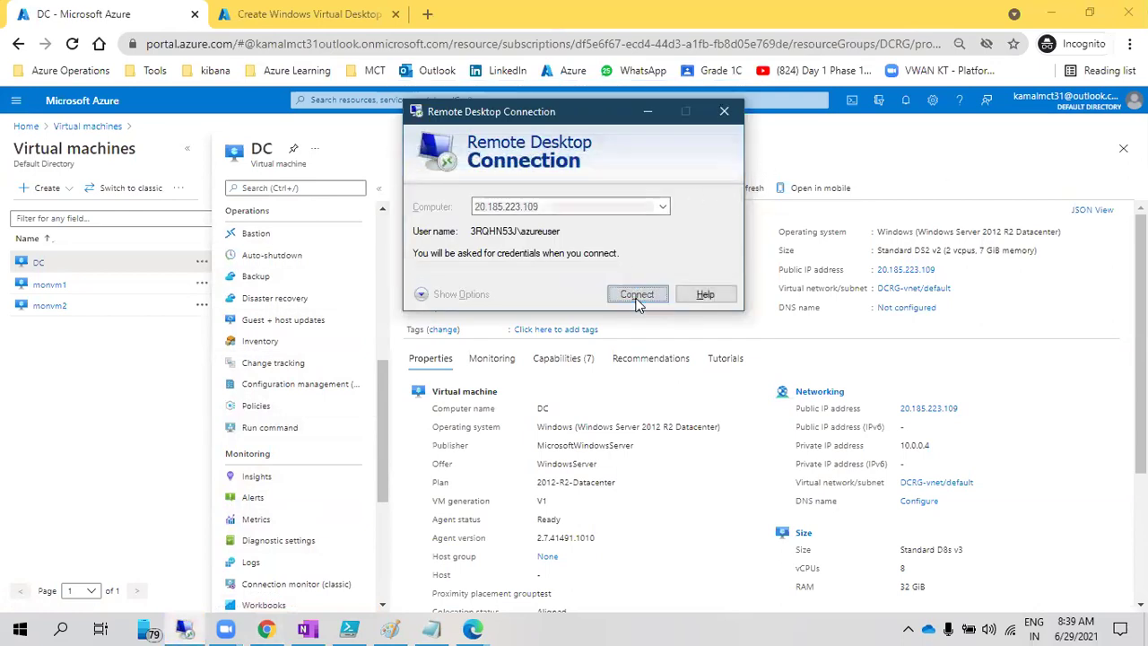
pyautogui.write('••')
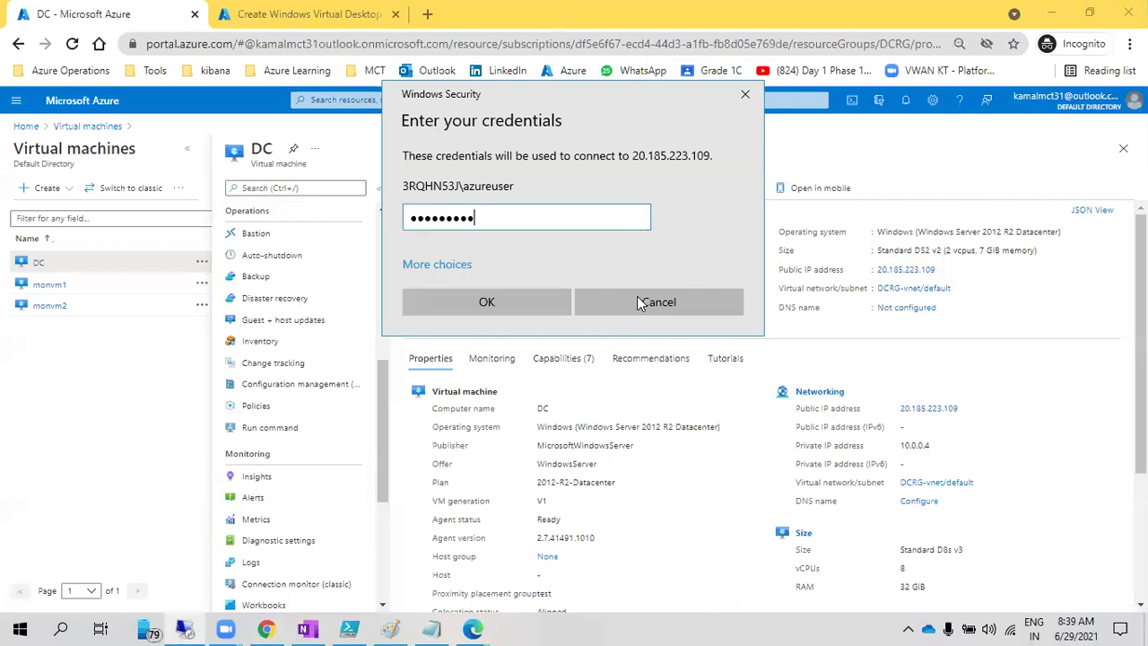
pyautogui.press('Return')
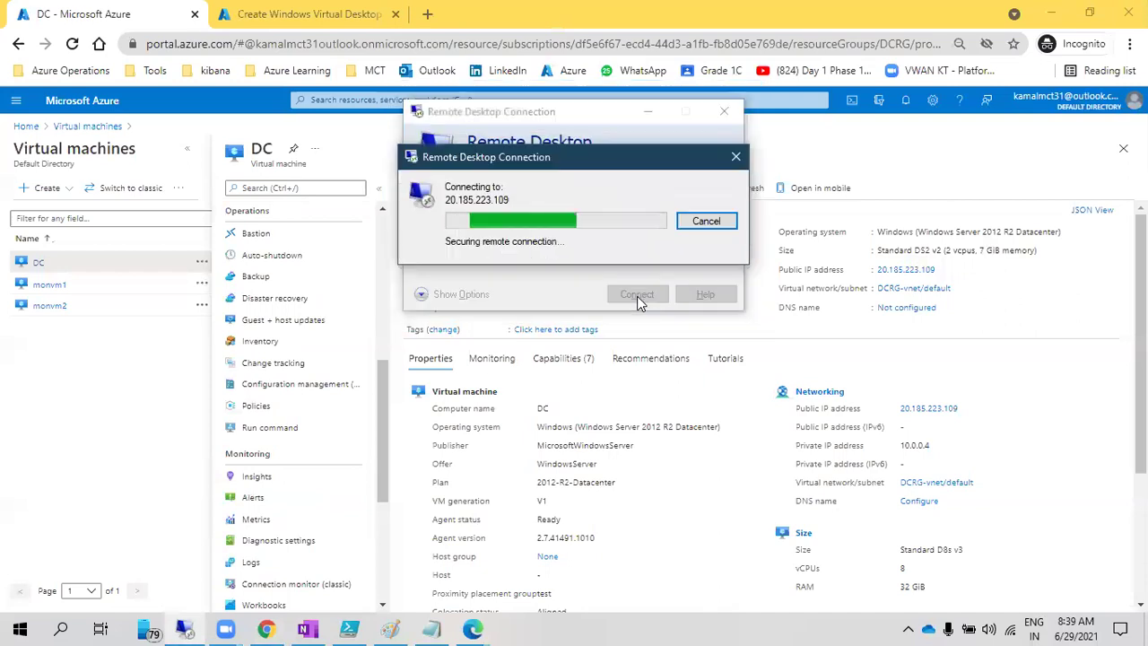
pyautogui.press('y')
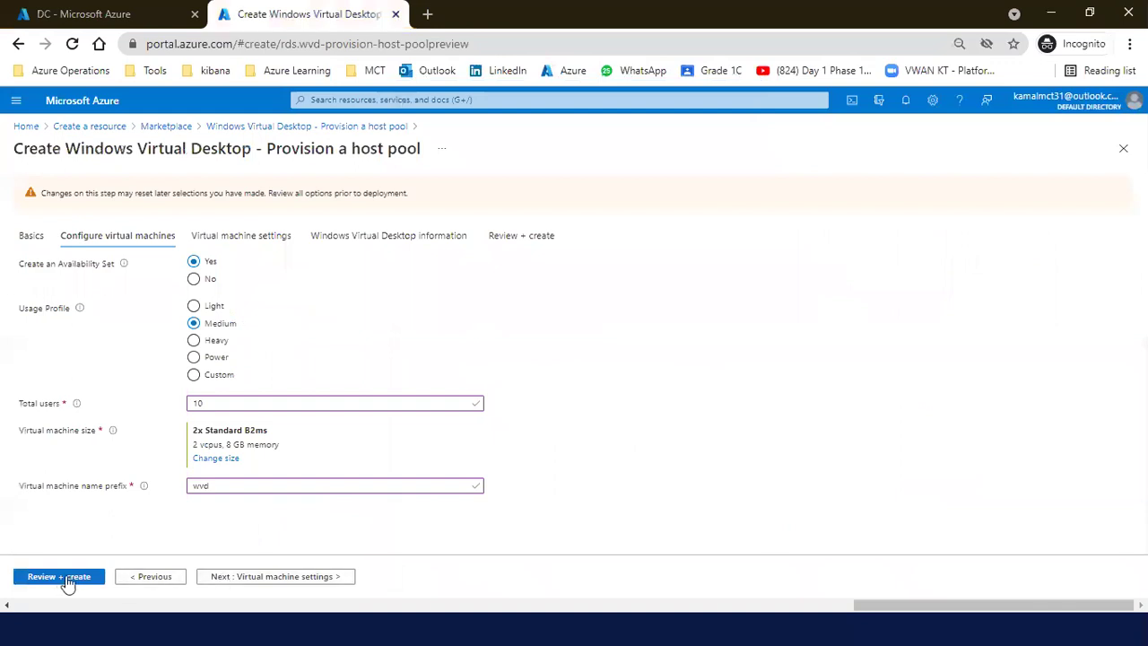
# - Run Review + create, view the virtual network error, and paste into Default desktop users
pyautogui.click(64, 578)
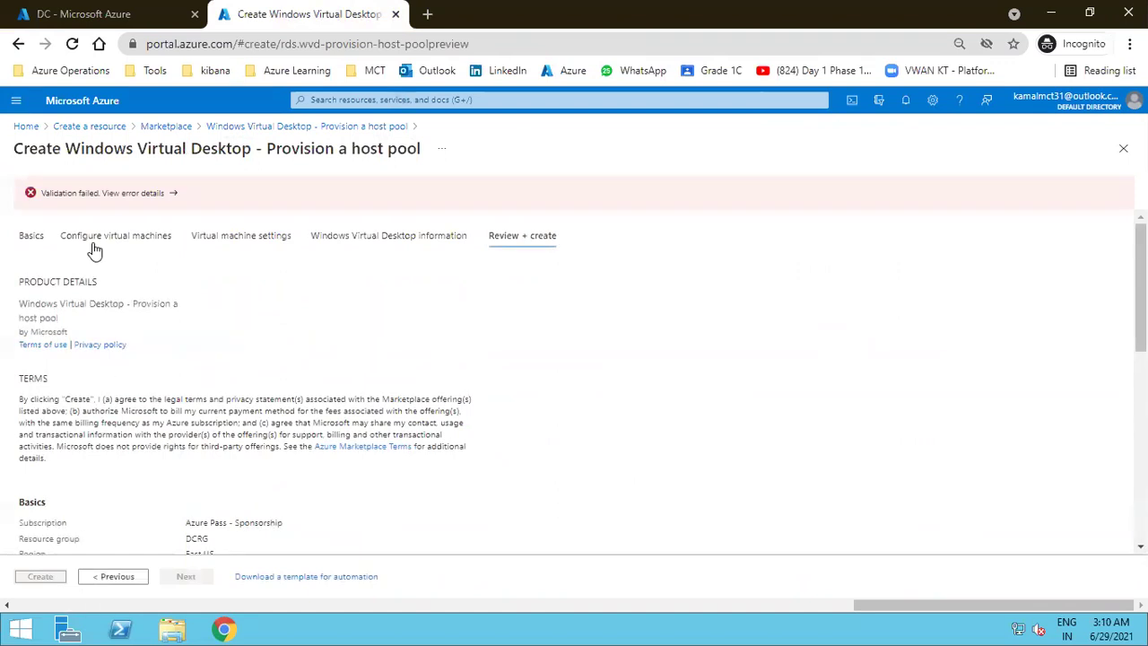
pyautogui.click(105, 196)
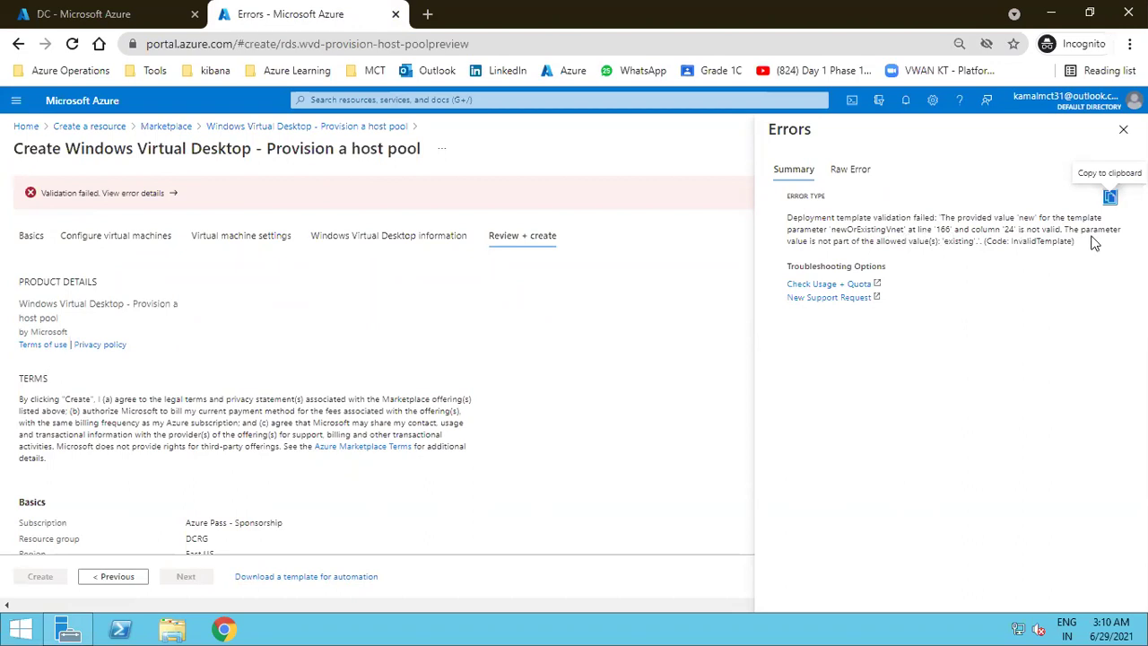
pyautogui.click(24, 242)
pyautogui.scroll(-1, 278, 413)
pyautogui.click(245, 445)
pyautogui.hotkey('ctrl', 'v')
# - Copy the directory user's sign-in address from Azure Active Directory into Default desktop users
pyautogui.click(84, 13)
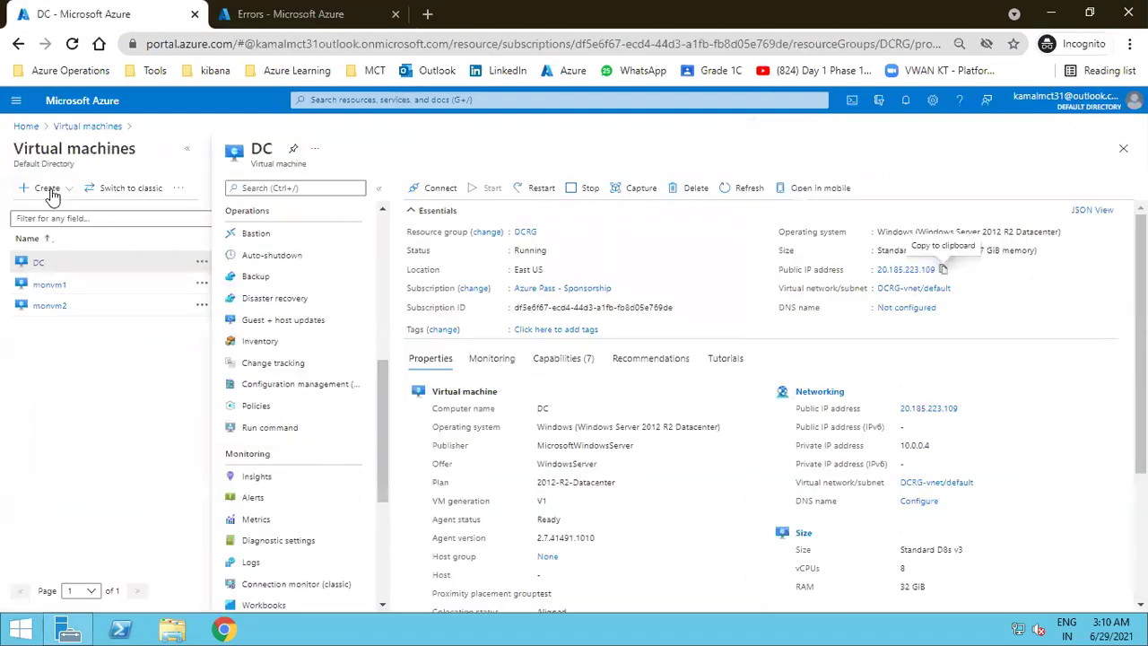
pyautogui.click(81, 100)
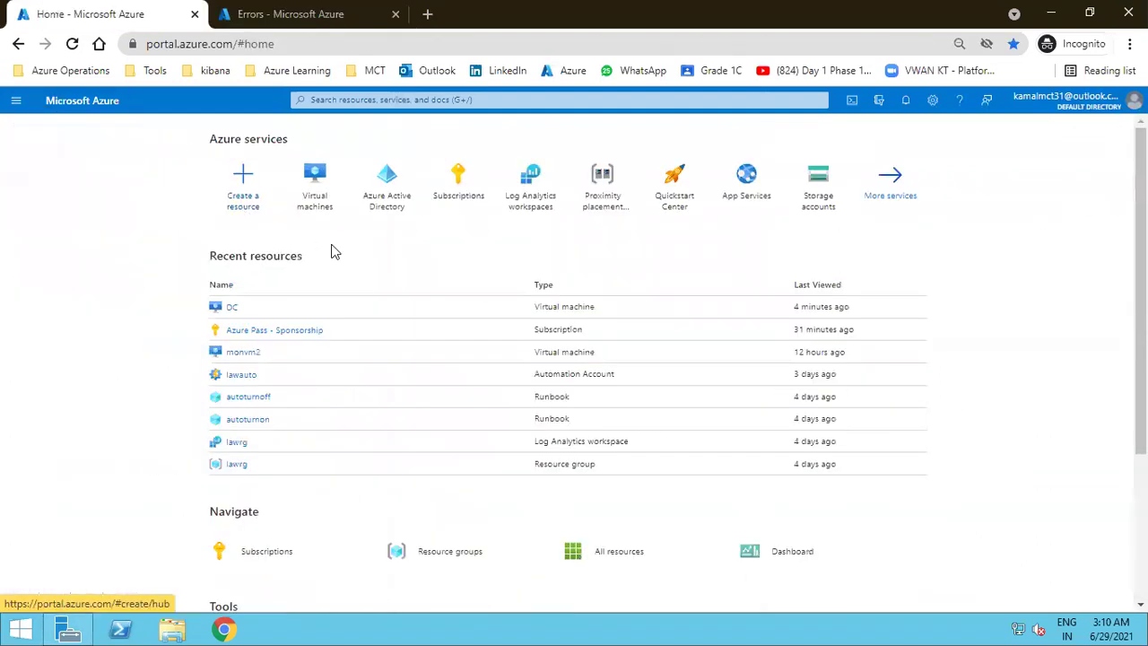
pyautogui.click(385, 198)
pyautogui.click(56, 297)
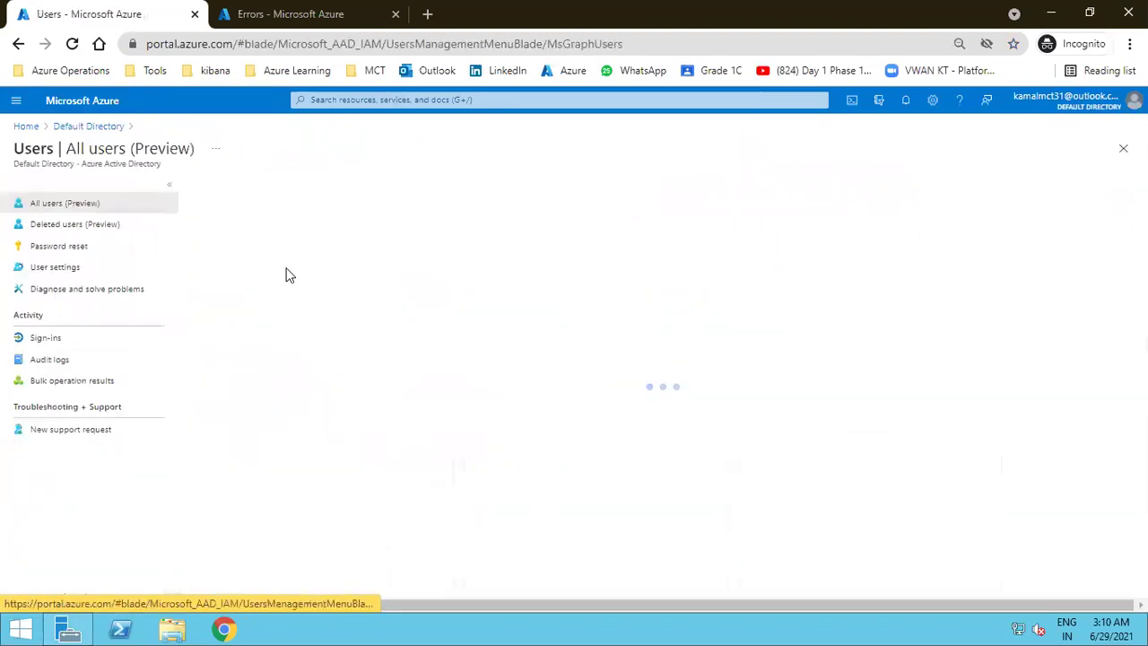
pyautogui.click(261, 334)
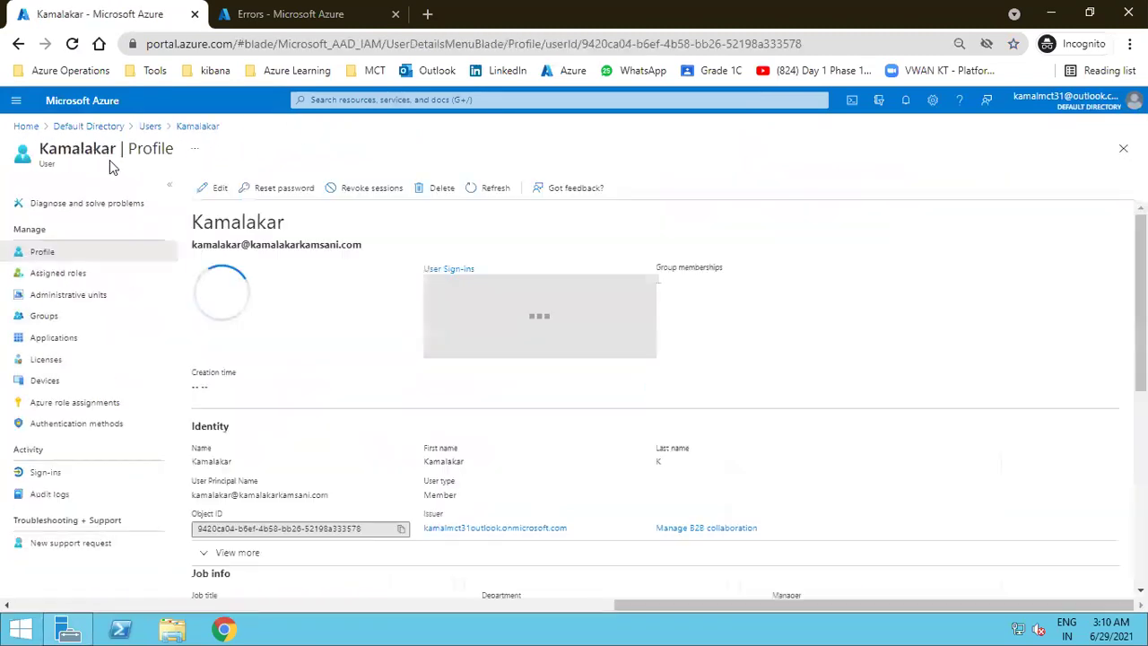
pyautogui.tripleClick(289, 244)
pyautogui.hotkey('ctrl', 'c')
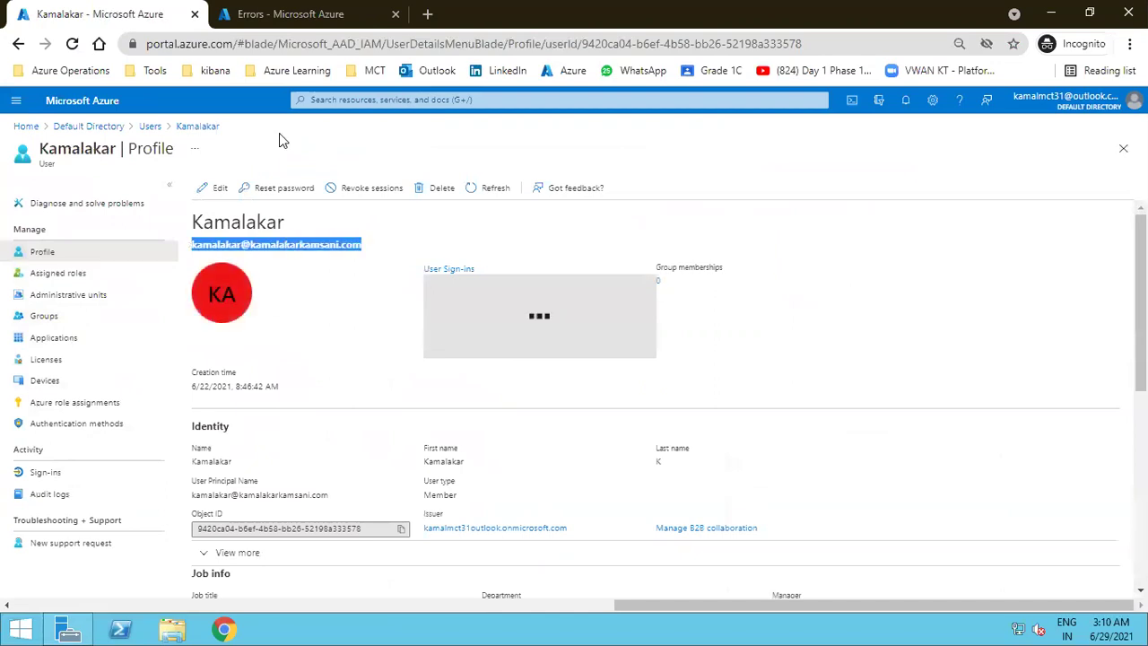
pyautogui.click(290, 14)
pyautogui.hotkey('ctrl', 'v')
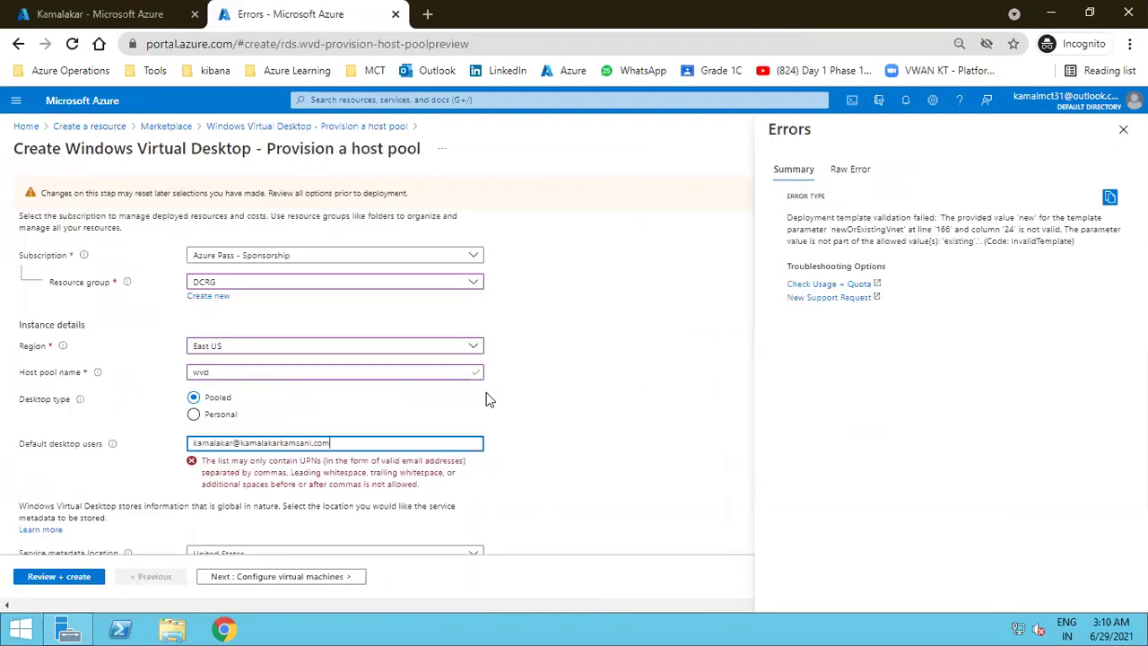
# - Review the raw validation error text, then close it and return to Configure virtual machines
pyautogui.click(325, 574)
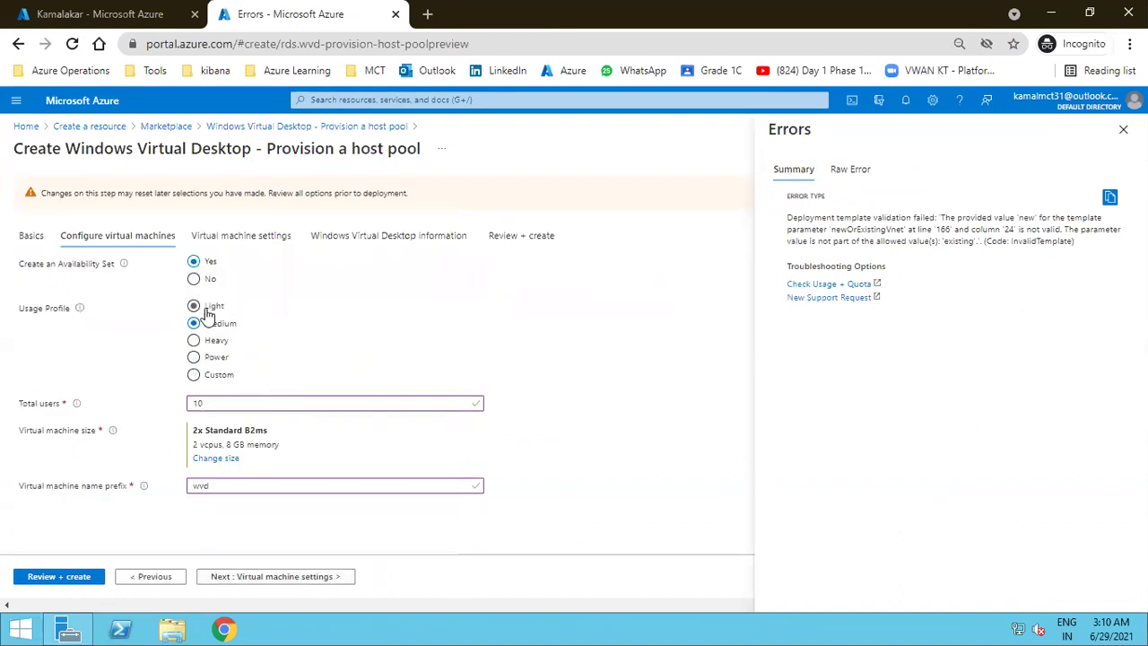
pyautogui.click(259, 577)
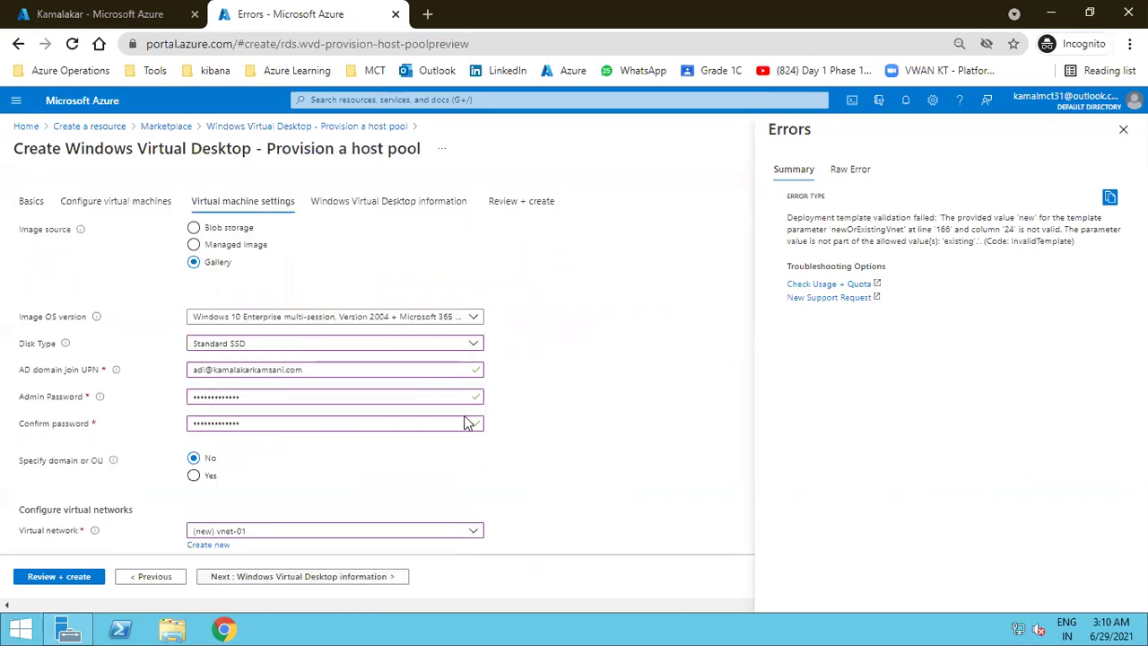
pyautogui.click(852, 170)
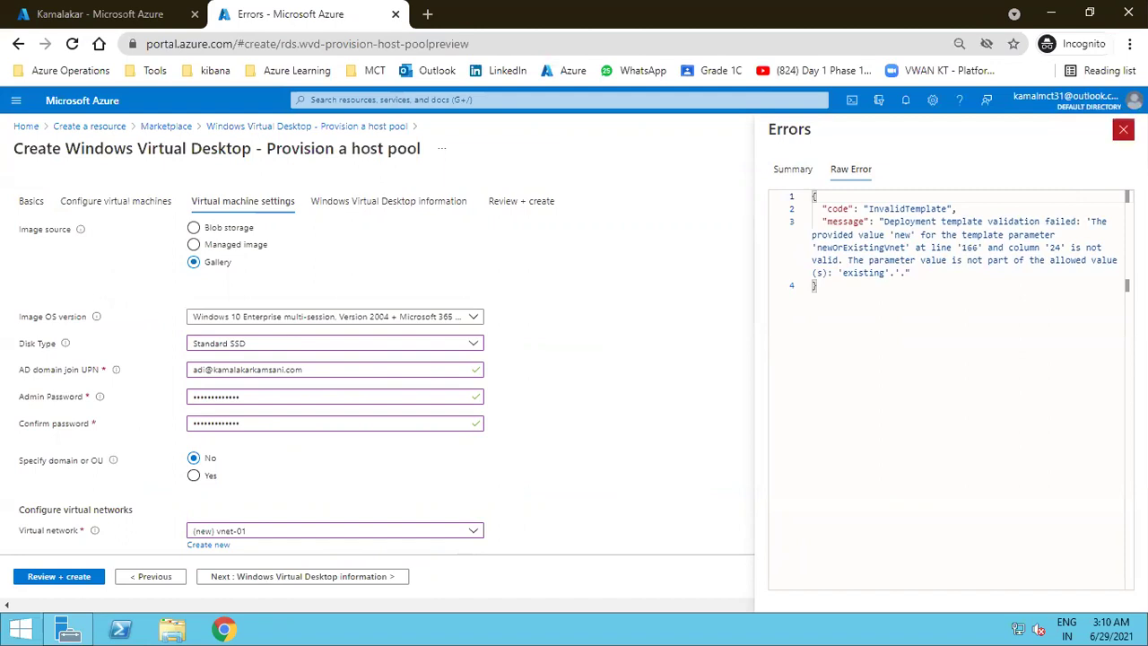
pyautogui.click(1123, 129)
pyautogui.click(144, 205)
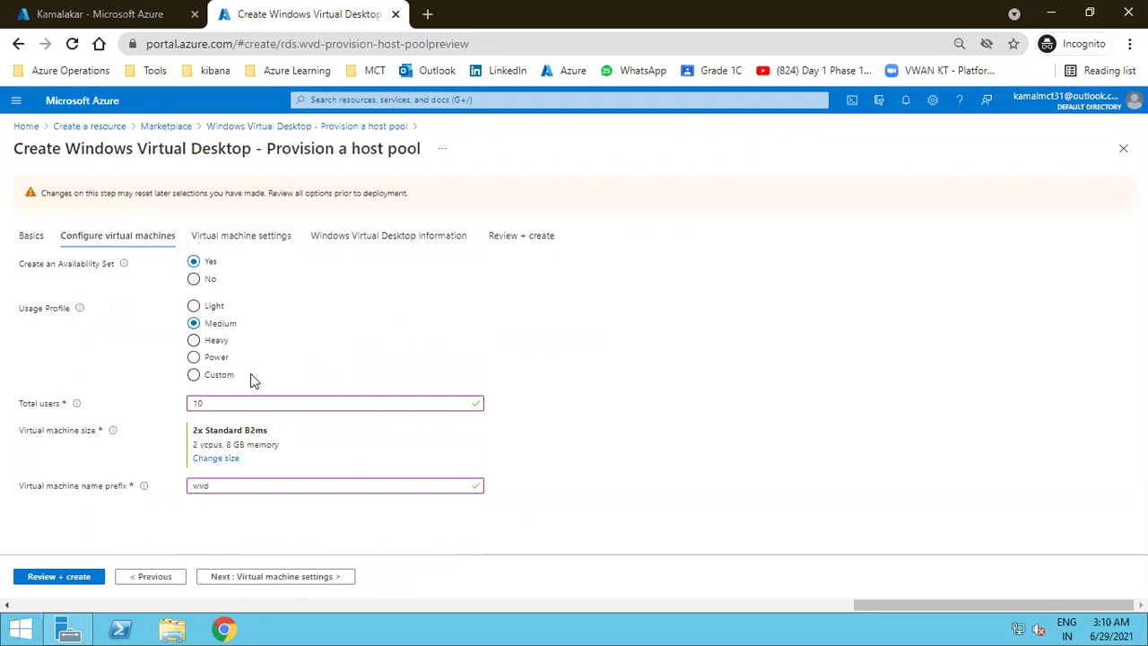
# - Place the VMs on DCRG-vnet with the default 10.0.0.0/24 subnet
pyautogui.click(242, 577)
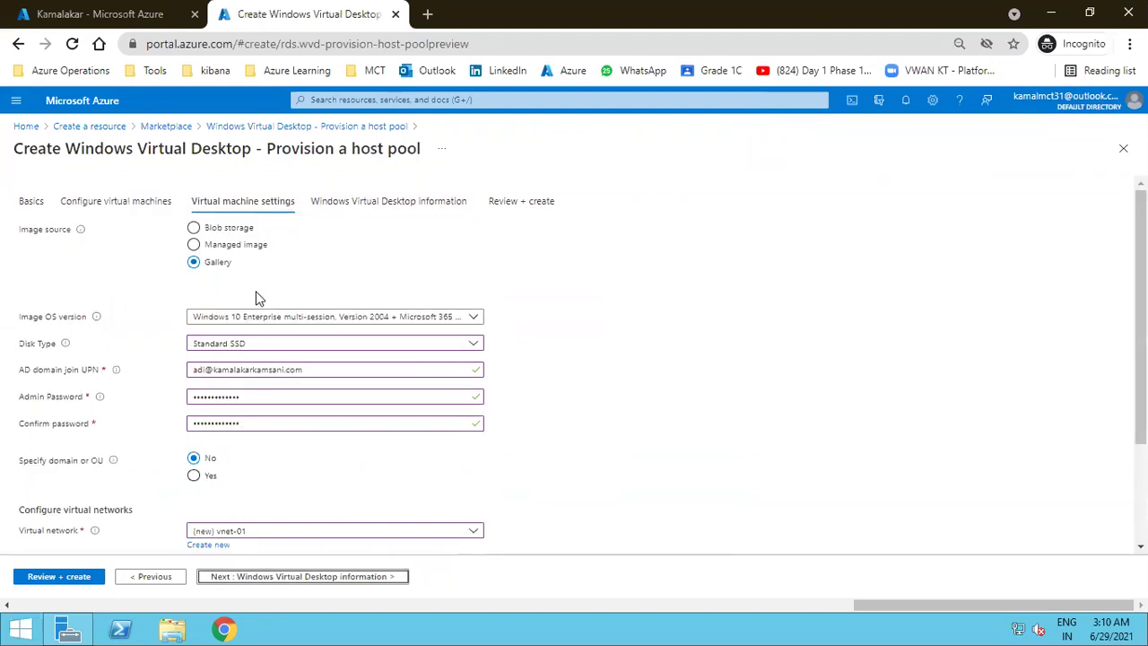
pyautogui.scroll(-1, 276, 478)
pyautogui.scroll(-2, 269, 449)
pyautogui.click(251, 392)
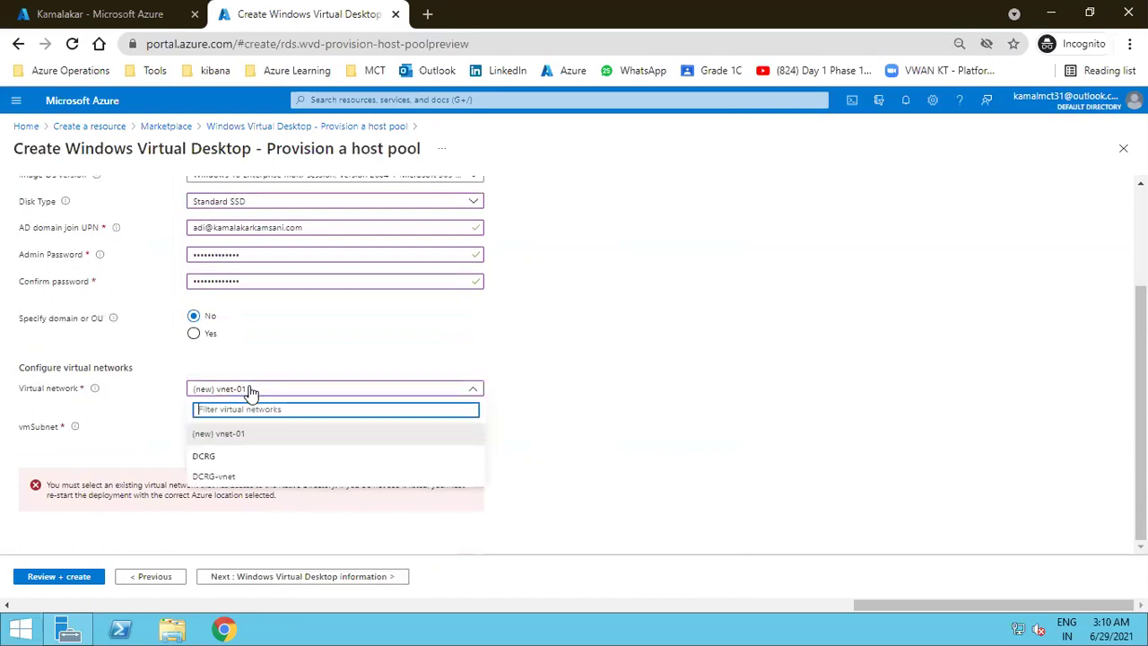
pyautogui.click(215, 473)
pyautogui.click(239, 469)
pyautogui.click(212, 515)
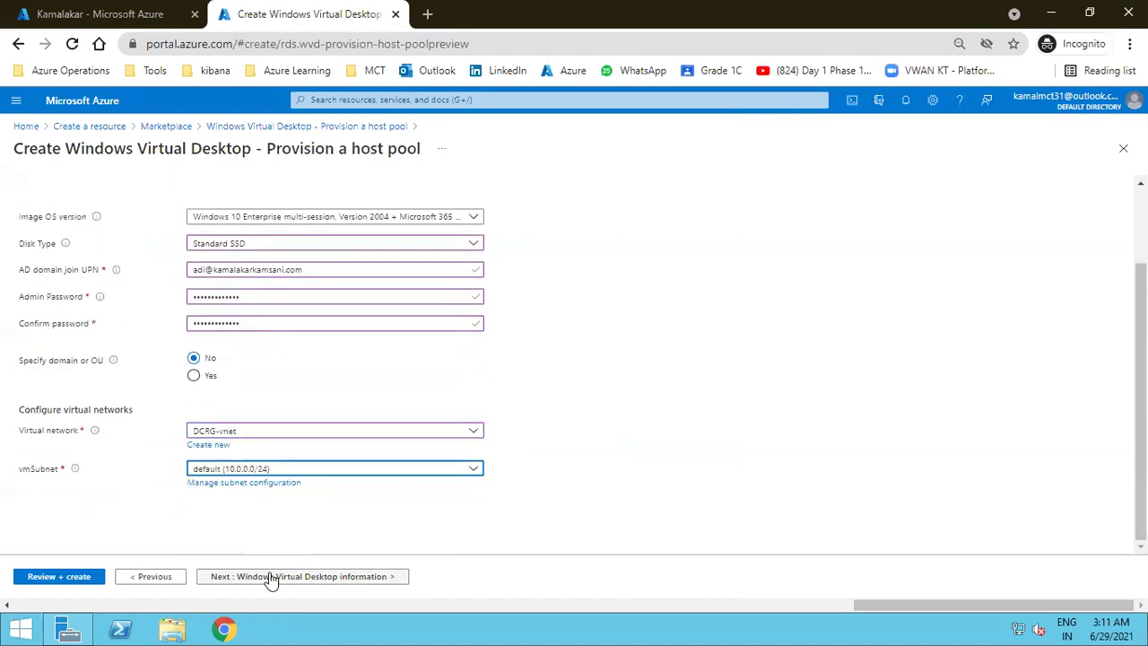
pyautogui.scroll(2, 121, 454)
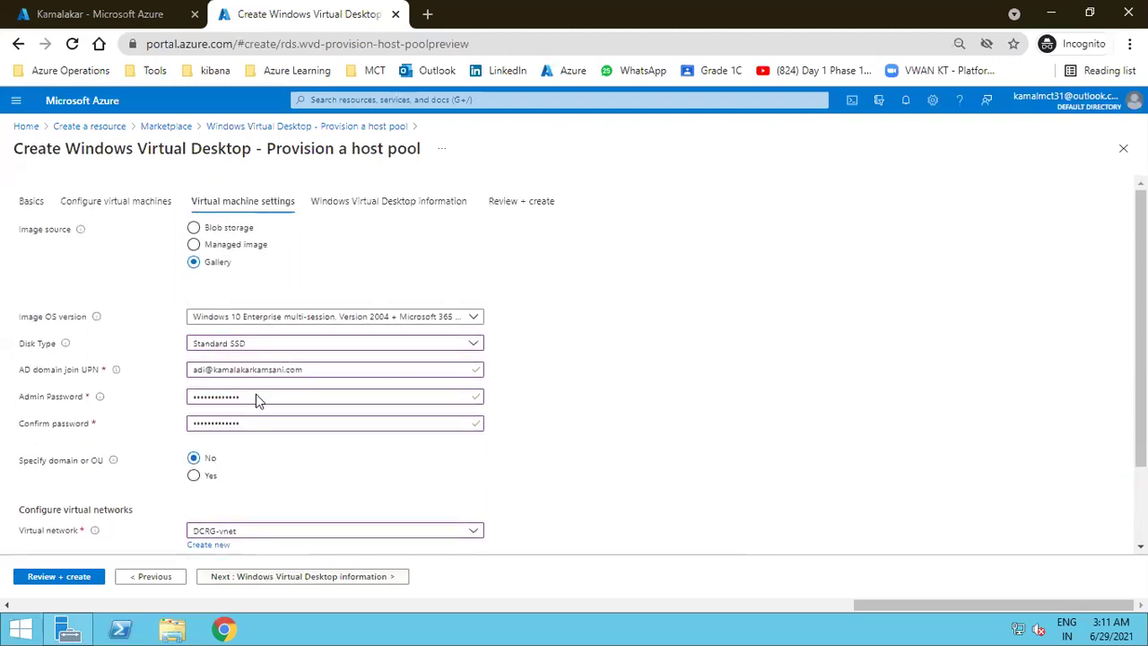
# - Recheck the wizard steps and rerun final validation of the host pool
pyautogui.click(139, 201)
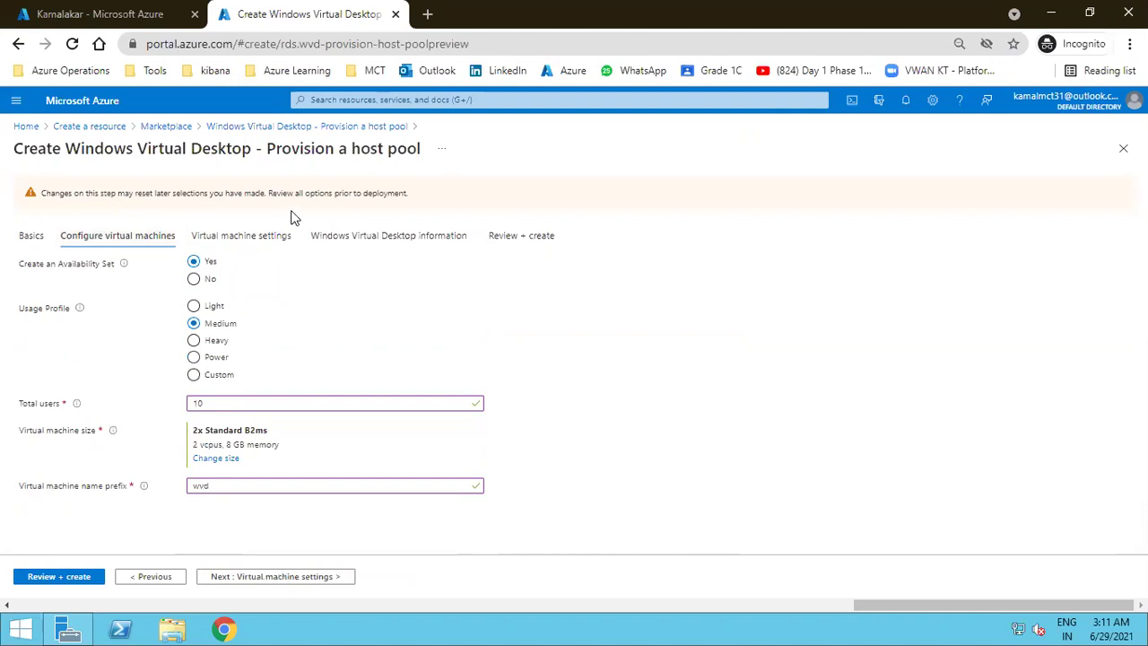
pyautogui.click(27, 236)
pyautogui.scroll(-1, 248, 395)
pyautogui.scroll(1, 251, 269)
pyautogui.click(249, 237)
pyautogui.click(372, 202)
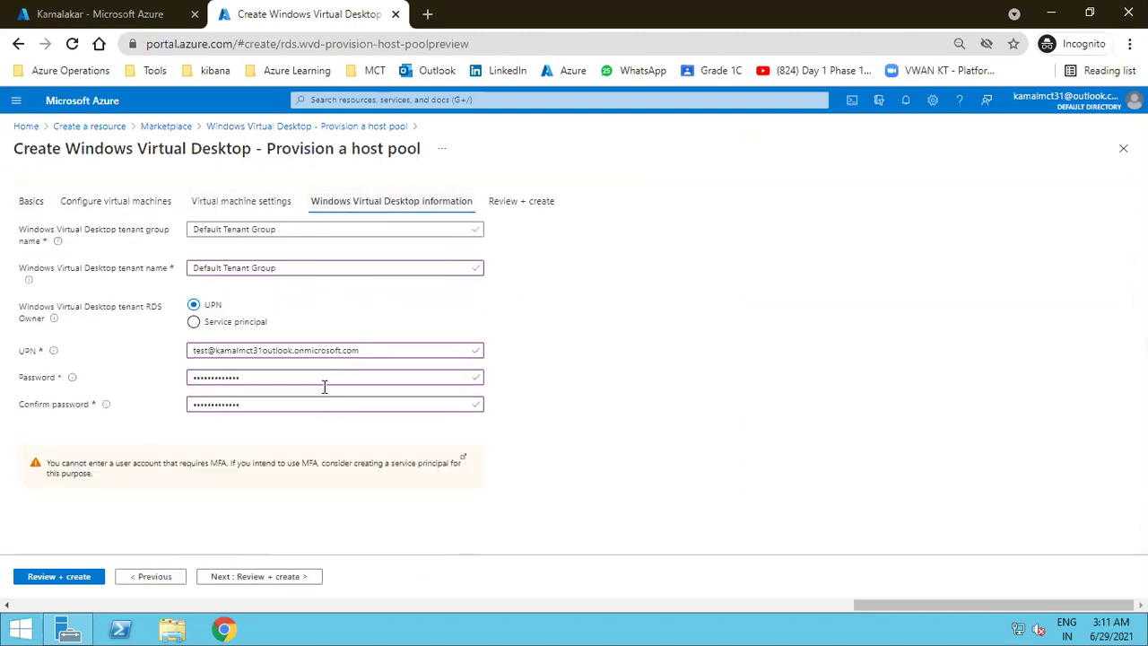
pyautogui.click(255, 576)
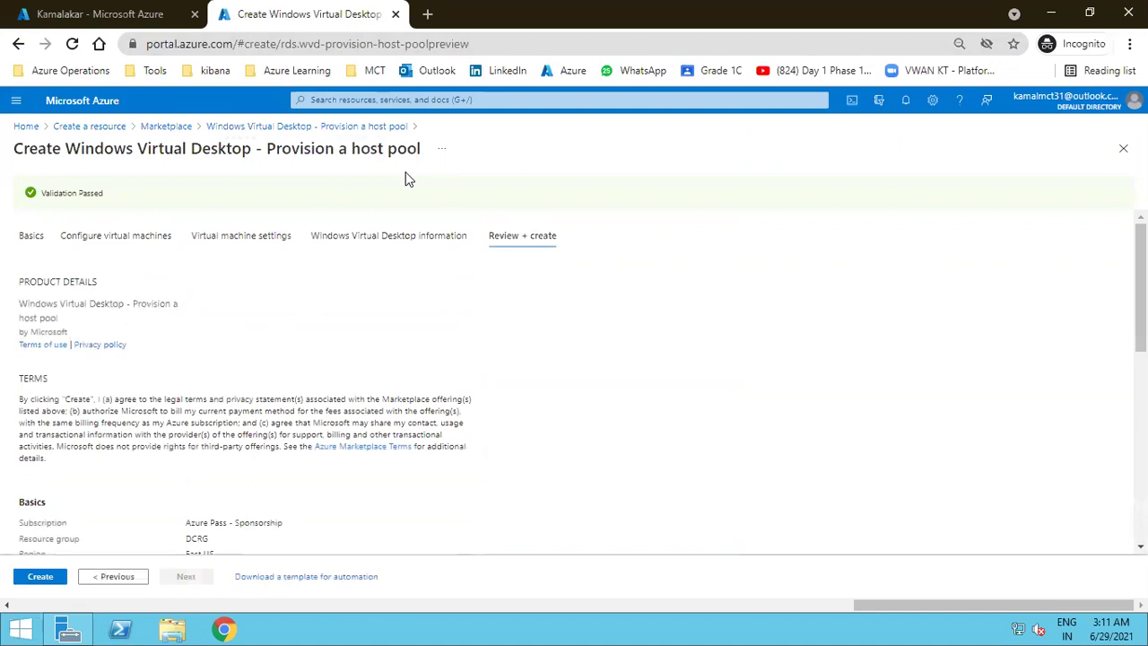
# - Create the host pool and select the wvd-availabilitySet entry in the deployment overview
pyautogui.click(40, 577)
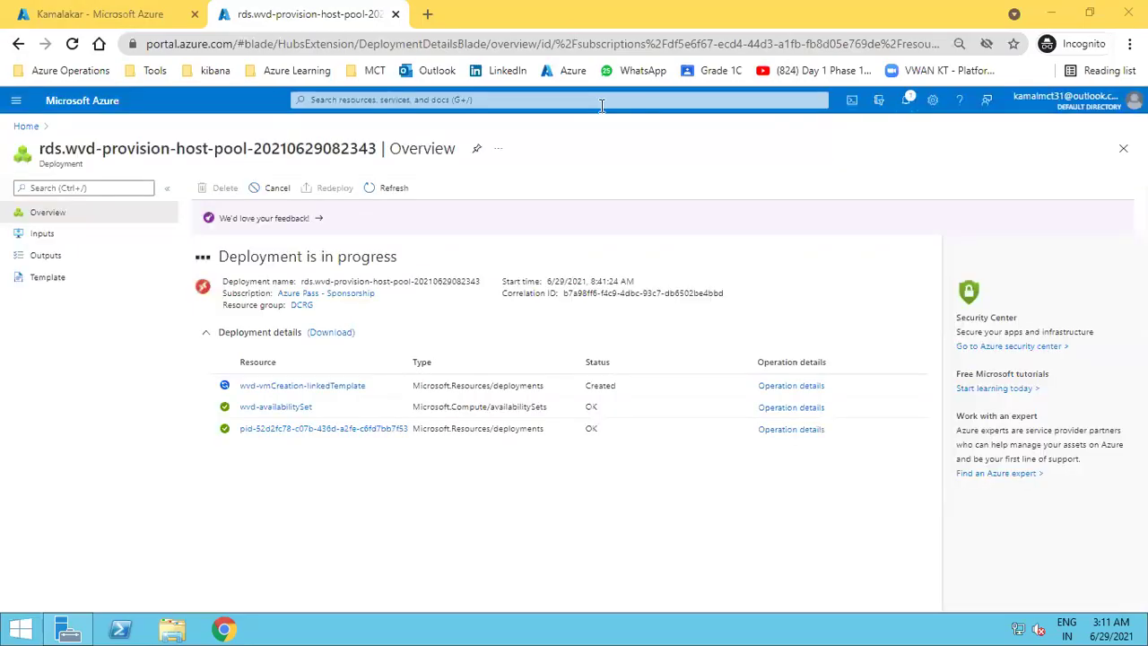
pyautogui.click(787, 7)
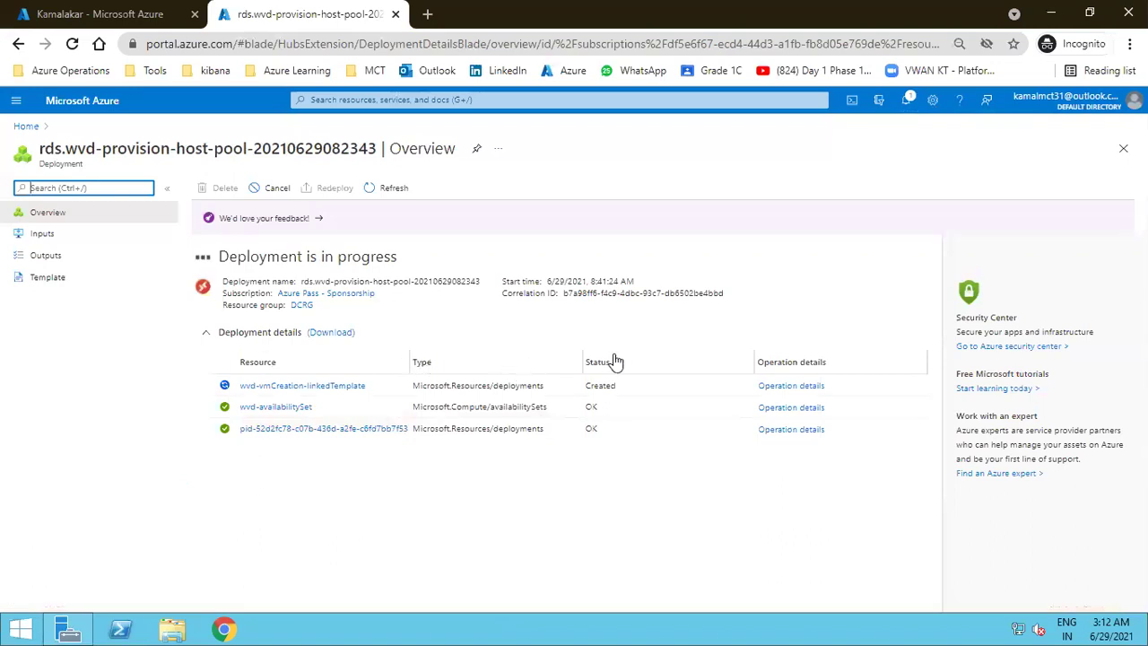
pyautogui.moveTo(408, 363); pyautogui.dragTo(449, 362)
pyautogui.click(450, 496)
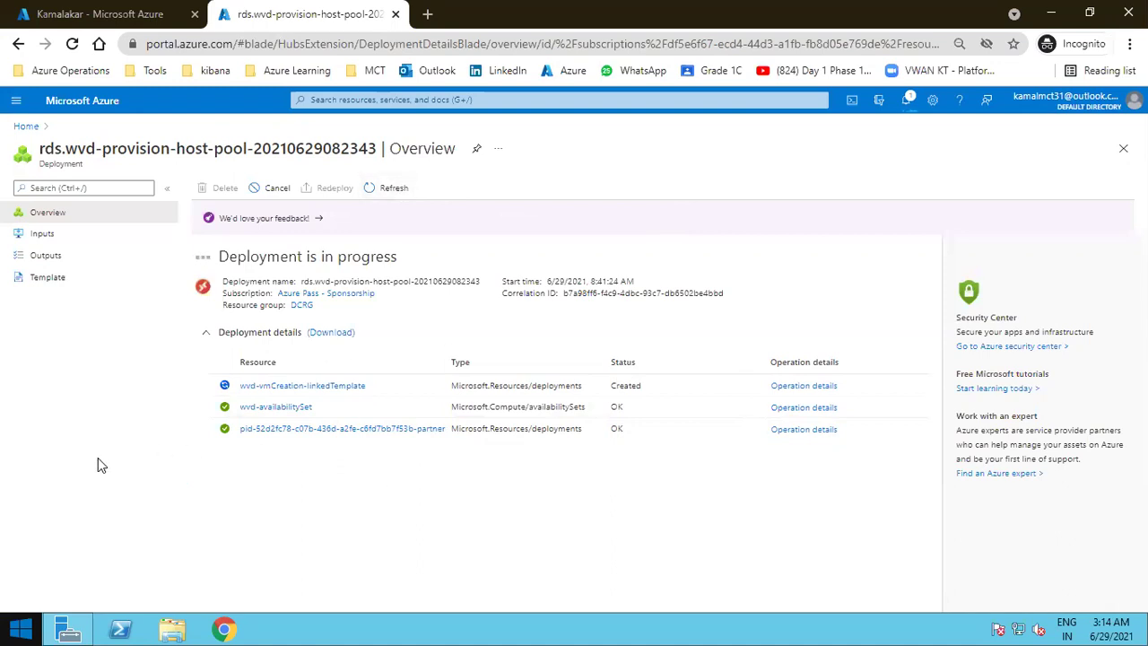
pyautogui.click(920, 416)
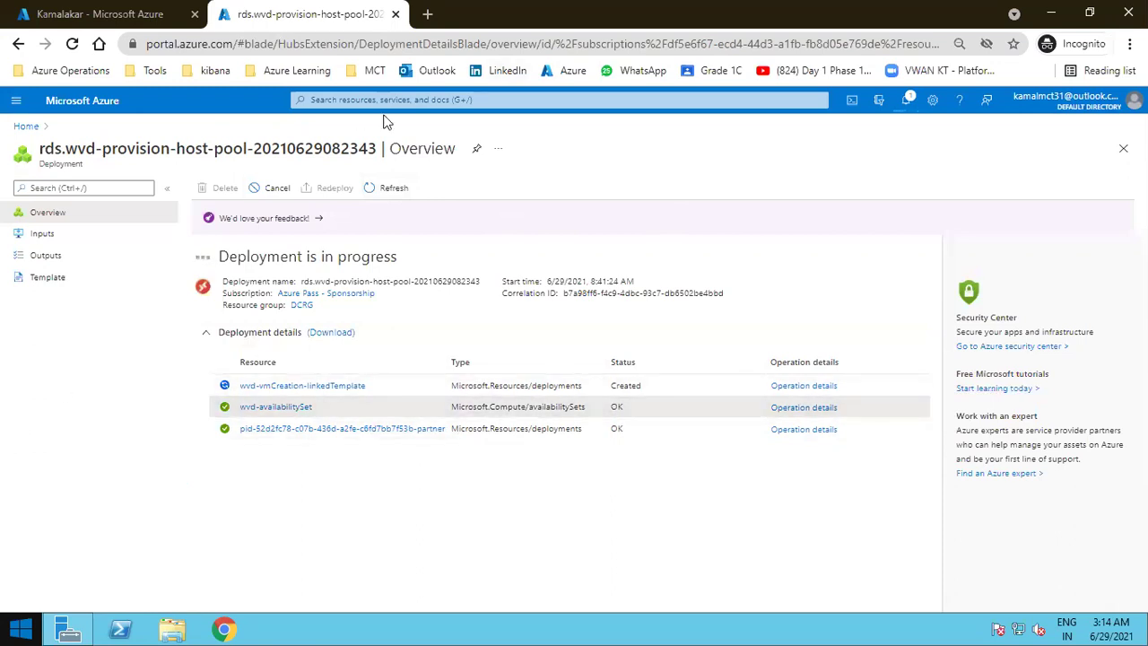
# - Return both Azure portal tabs to the Home page
pyautogui.click(64, 104)
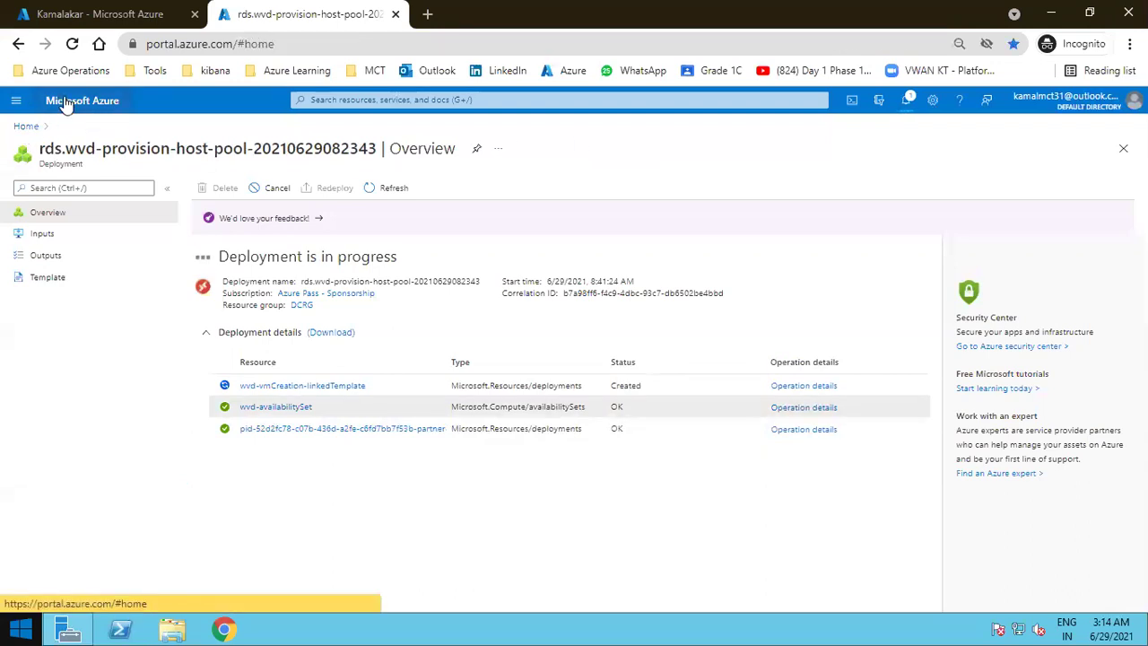
pyautogui.click(94, 13)
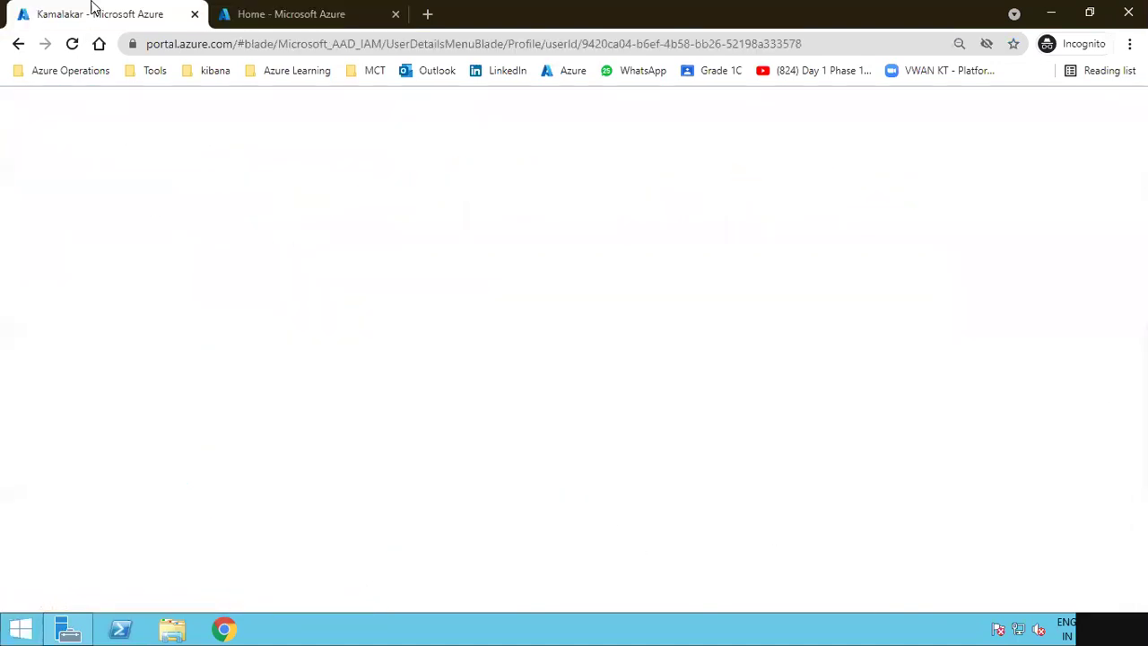
pyautogui.click(46, 104)
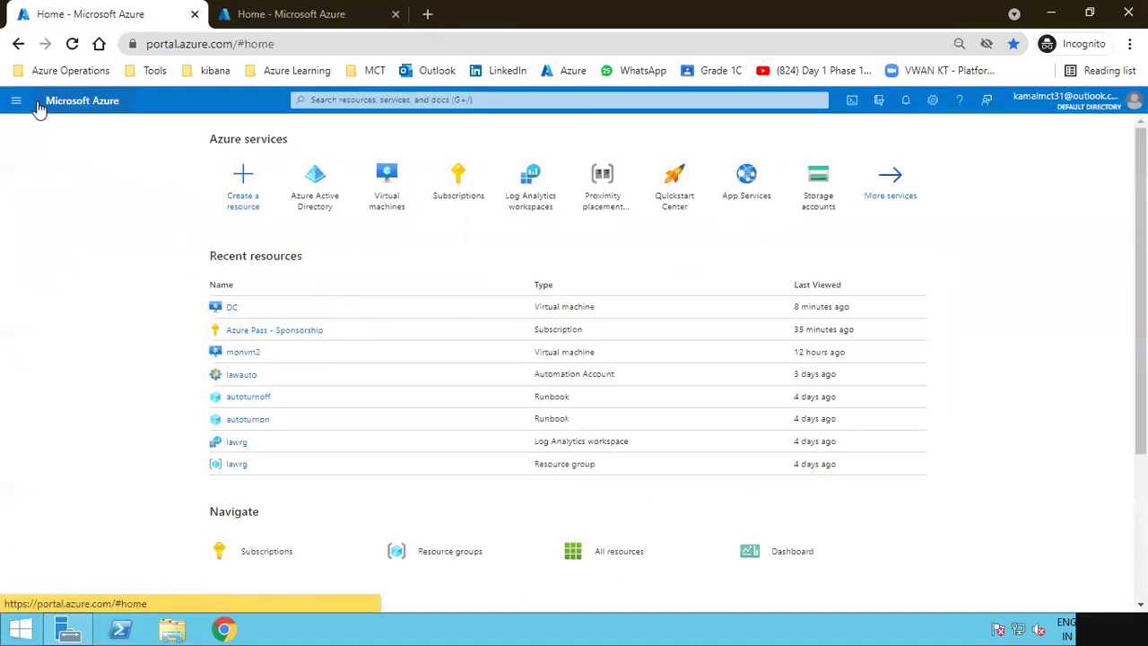
pyautogui.moveTo(384, 217)
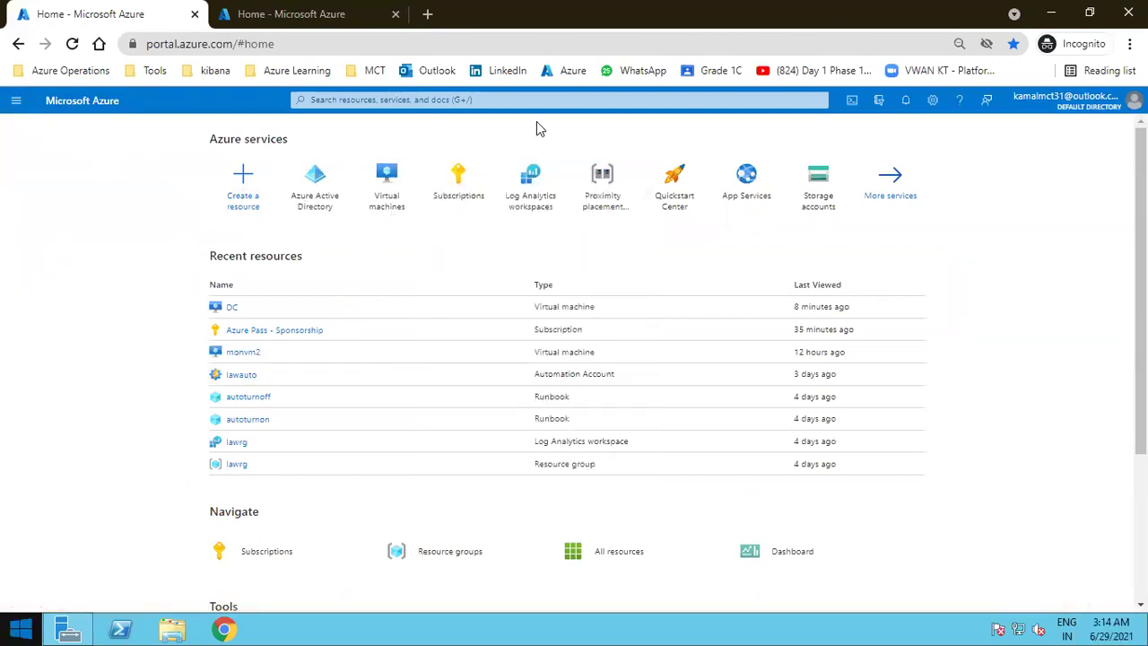
pyautogui.click(269, 14)
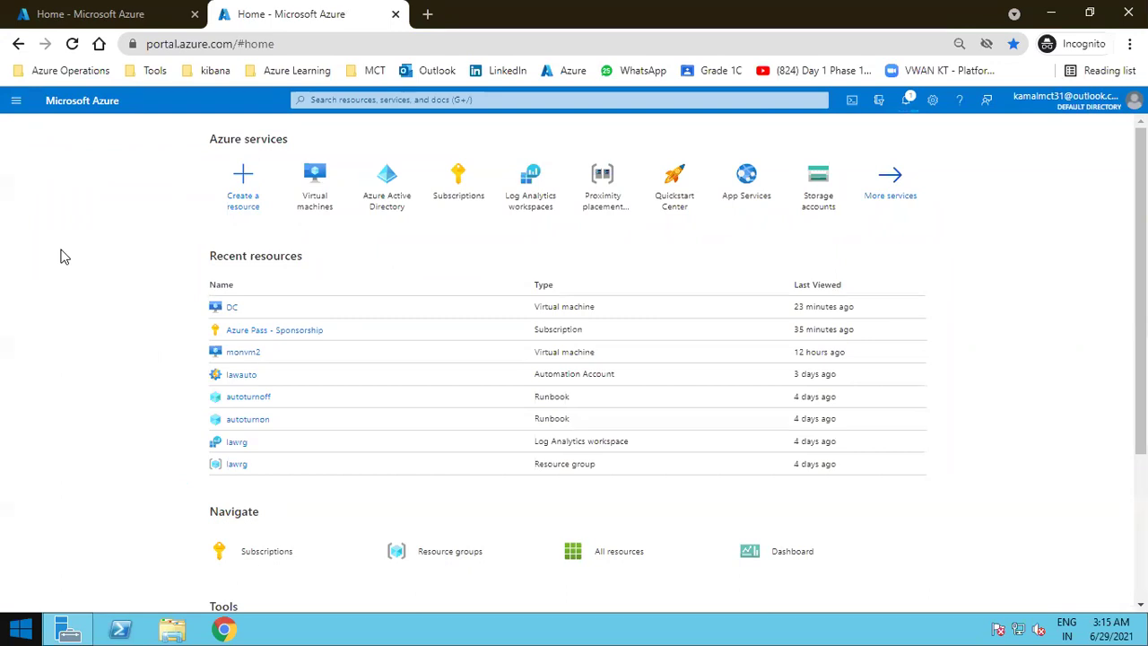
# - Search for 'storag' and open the empty Storage accounts list
pyautogui.click(395, 101)
pyautogui.write('storag')
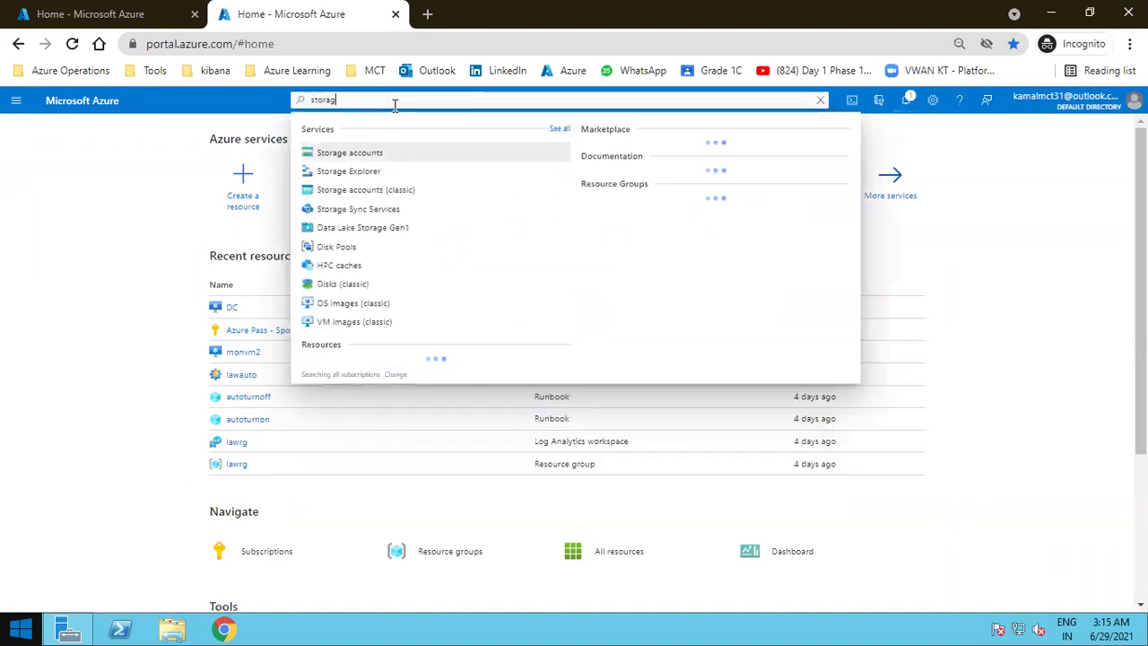
pyautogui.click(349, 158)
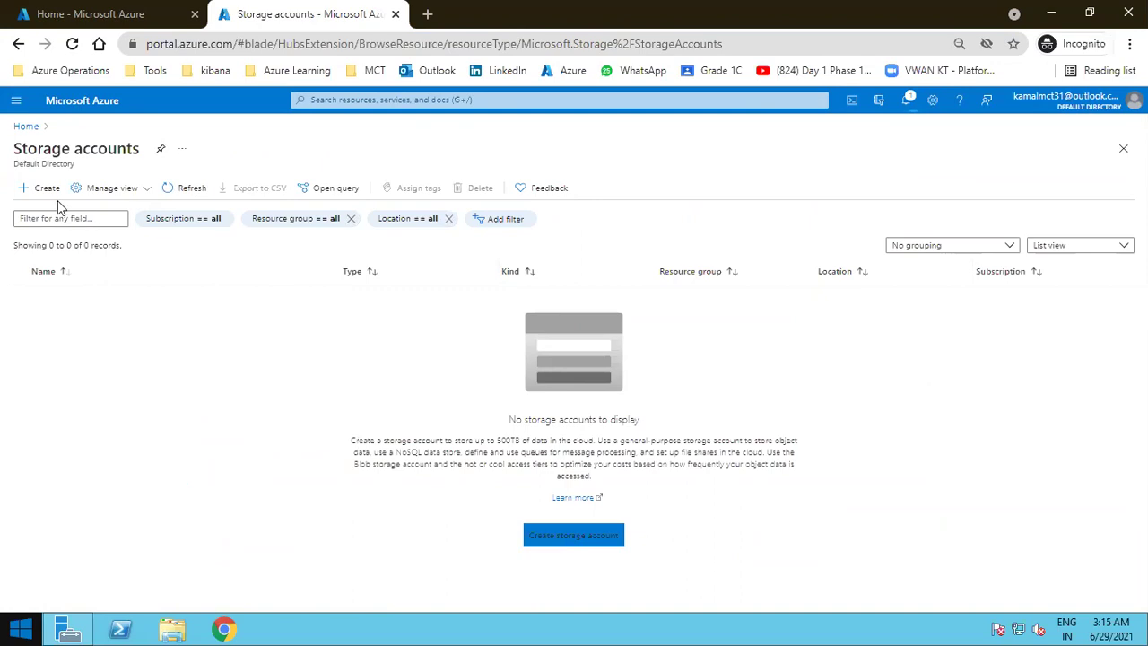
pyautogui.click(424, 13)
# - Search Google for 'confogure fslogic for azure wvd' and open the Azure fileshare and FSLogix profile container guides in new tabs
pyautogui.write('confogur')
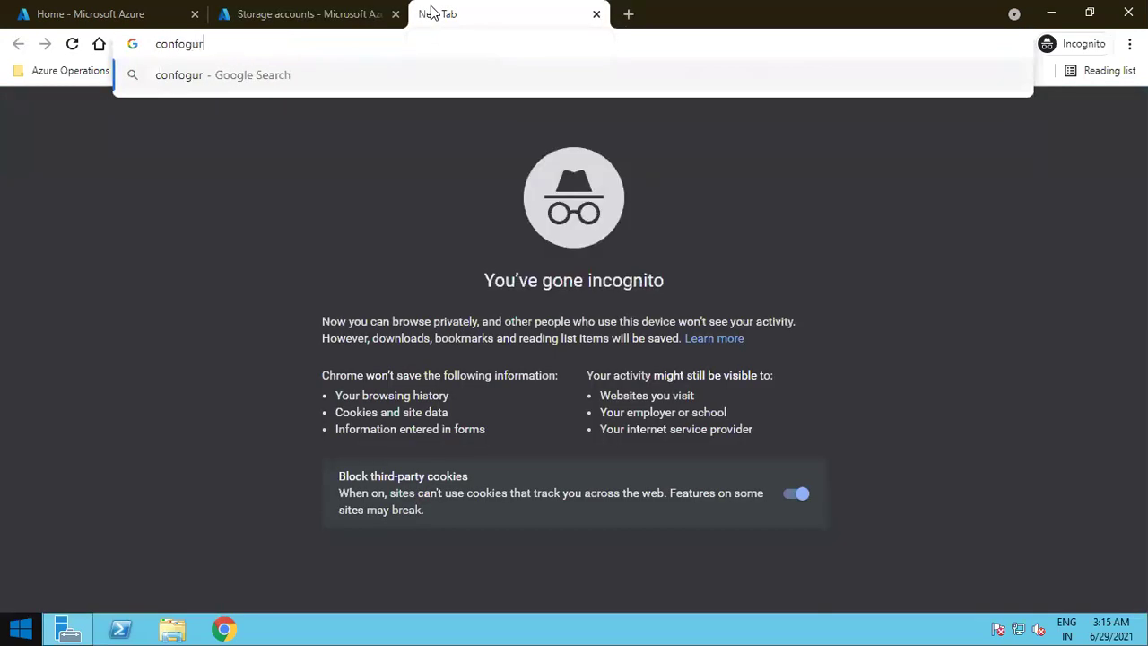
pyautogui.write('e fslogic')
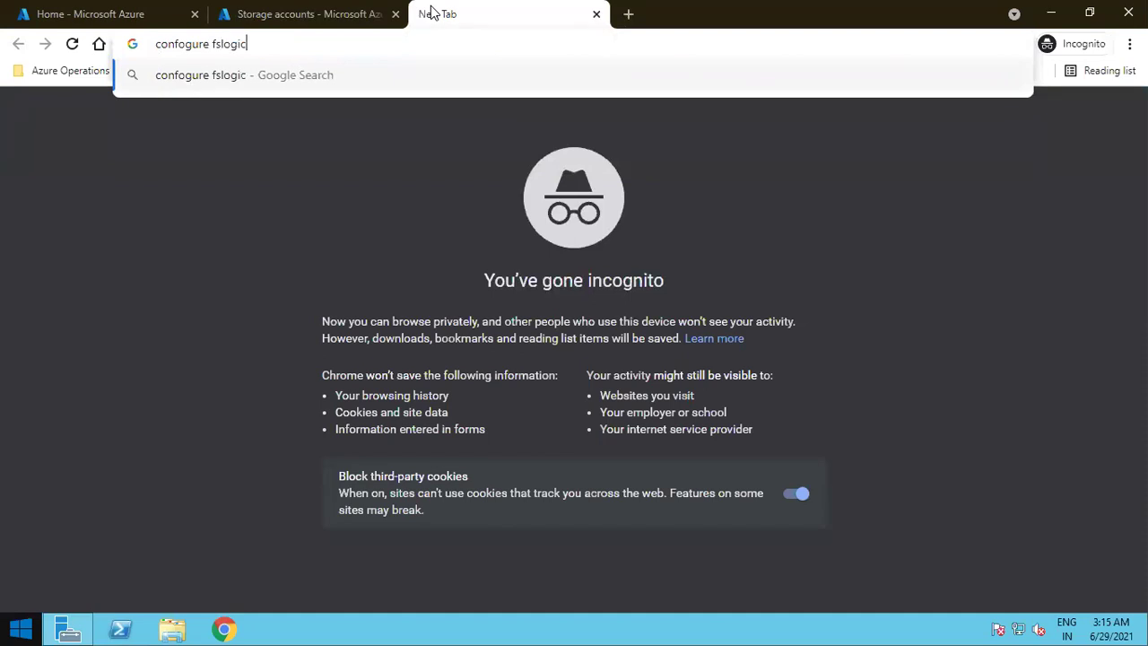
pyautogui.write(' for azur')
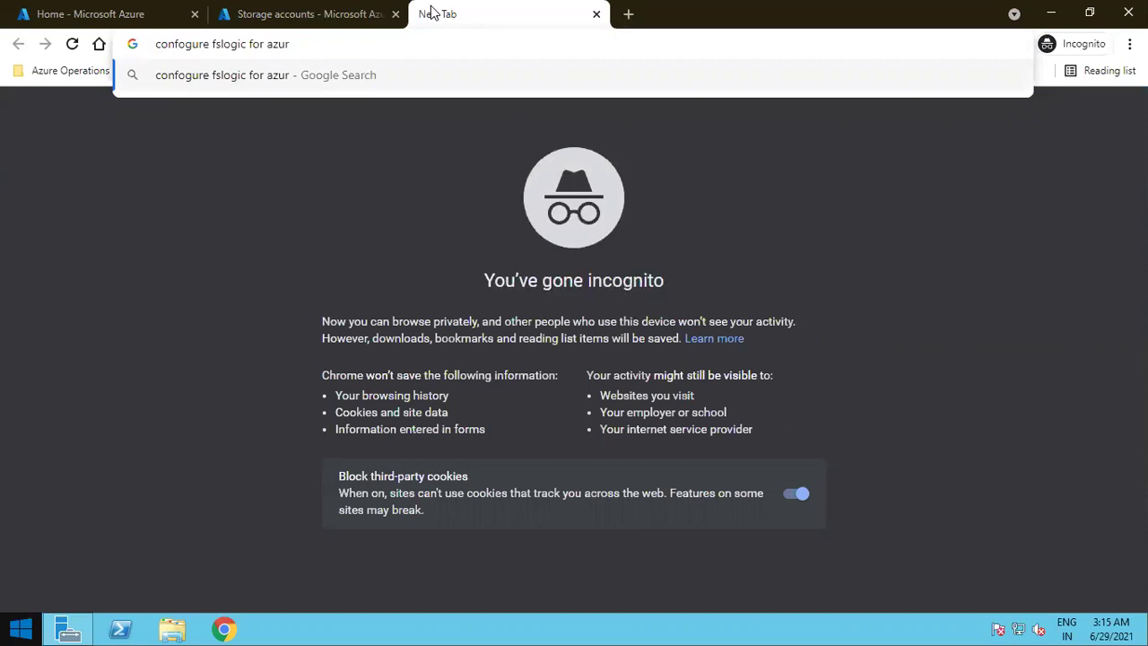
pyautogui.write('e wvd')
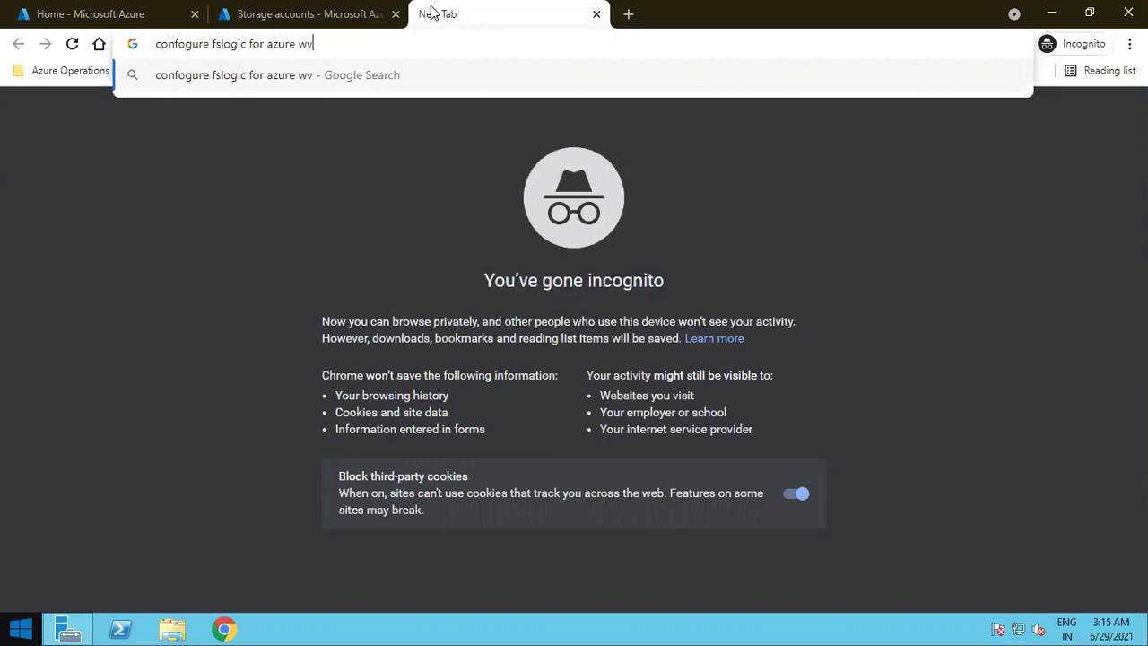
pyautogui.press('Return')
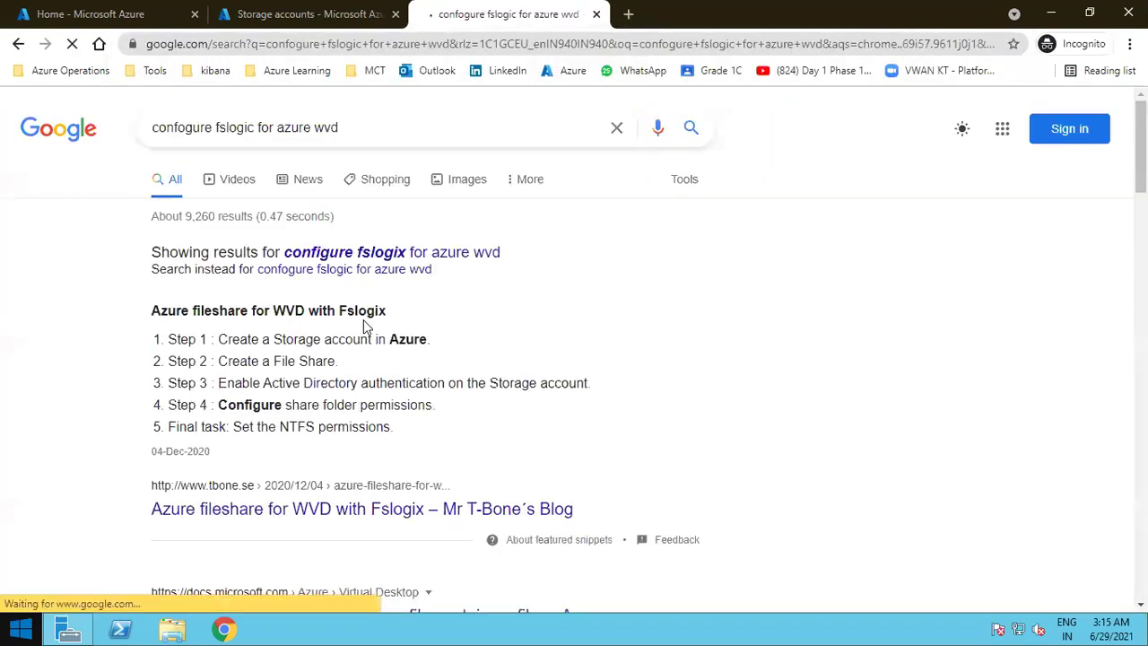
pyautogui.middleClick(301, 525)
pyautogui.scroll(-5, 301, 524)
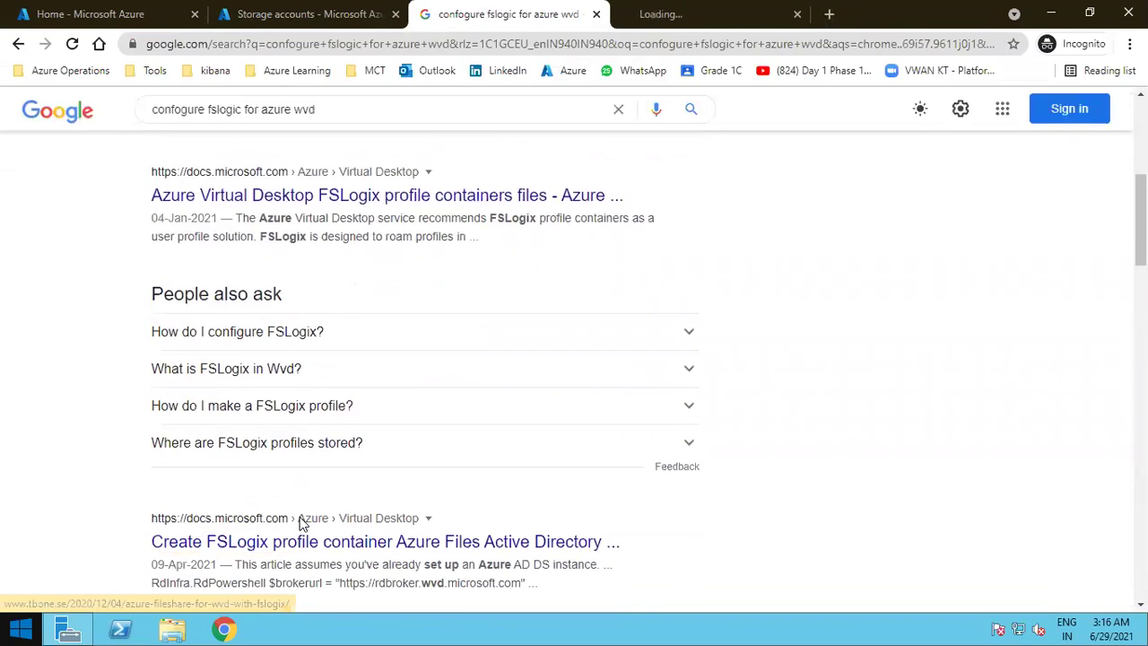
pyautogui.middleClick(252, 541)
# - Read the Create FSLogix profile container article through its Azure Storage account setup, then return to Azure Home
pyautogui.click(833, 11)
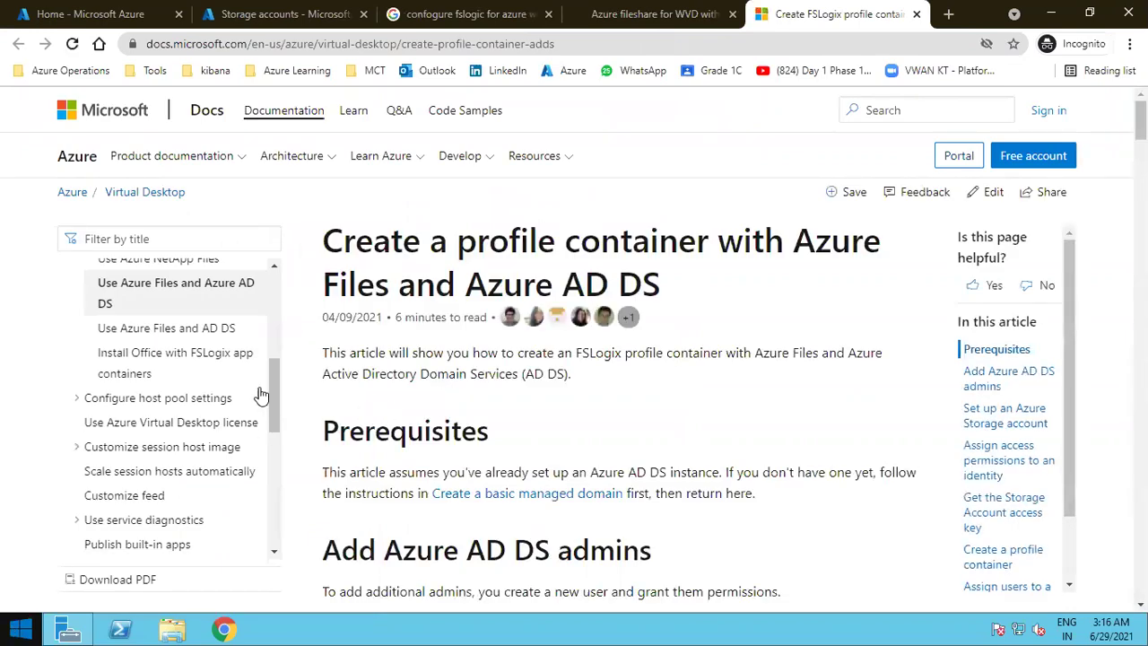
pyautogui.scroll(1, 260, 394)
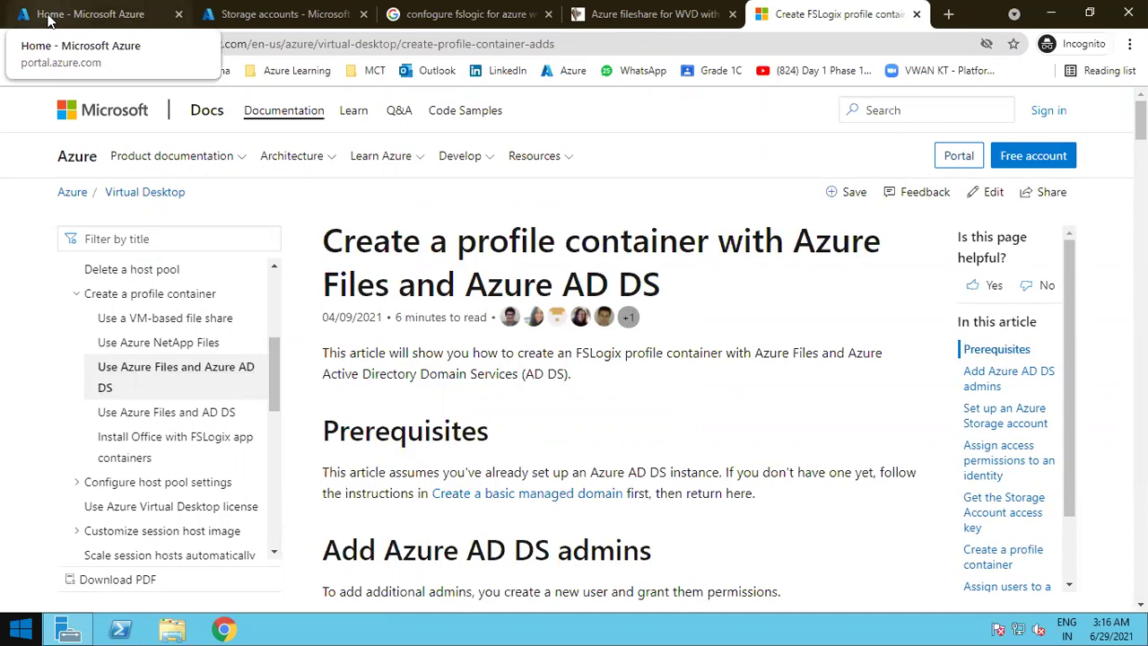
pyautogui.scroll(-5, 600, 404)
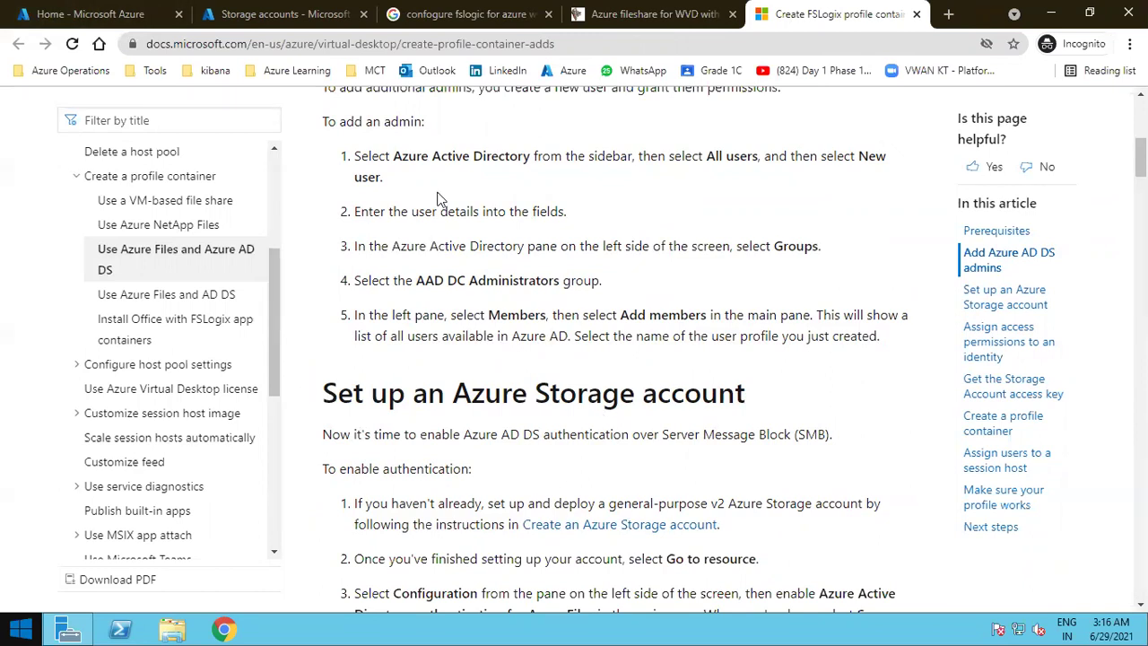
pyautogui.click(106, 12)
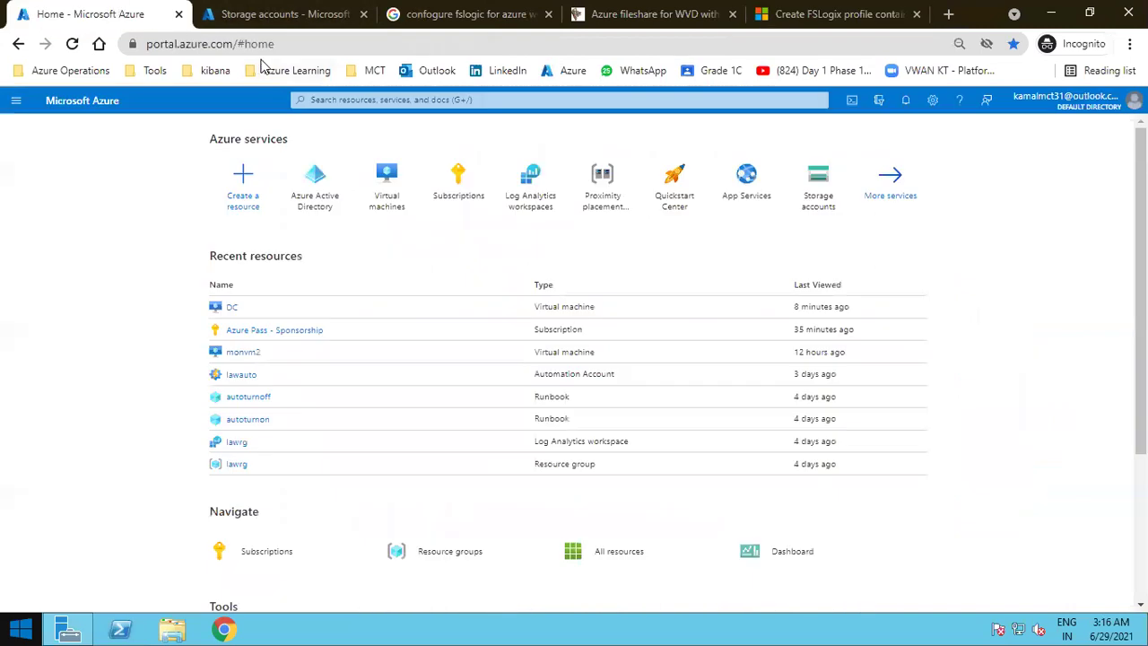
# - Go to the Virtual machines list from Home, glance at notifications, and open the wvd-0 session host
pyautogui.click(325, 7)
pyautogui.click(98, 13)
pyautogui.click(387, 180)
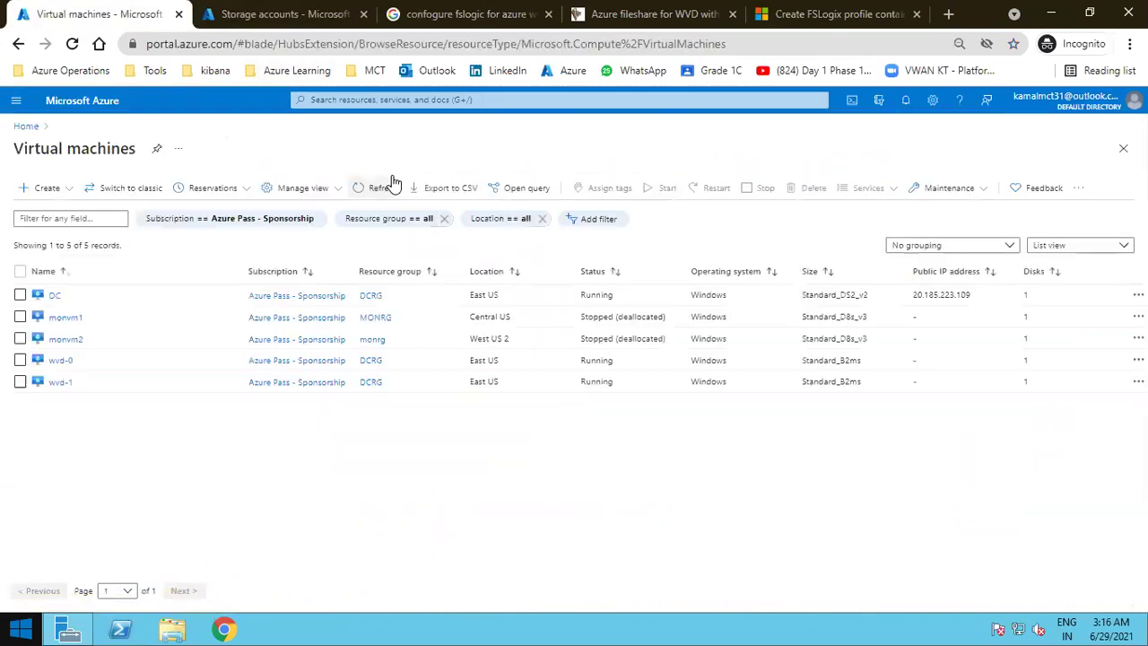
pyautogui.click(421, 502)
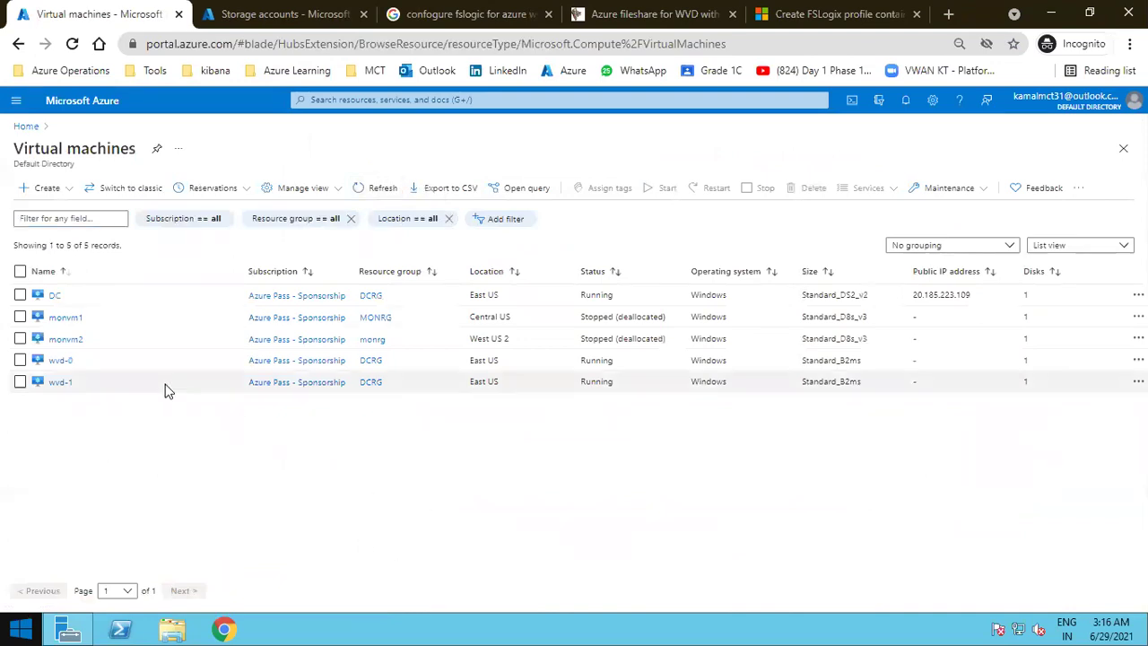
pyautogui.click(903, 103)
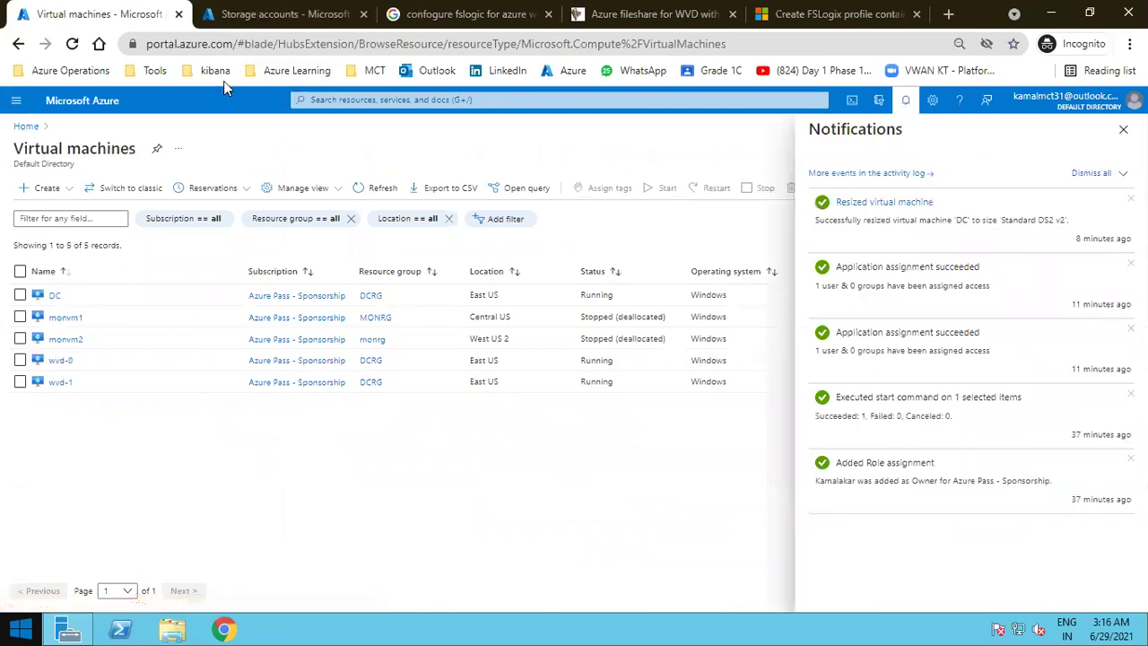
pyautogui.click(224, 13)
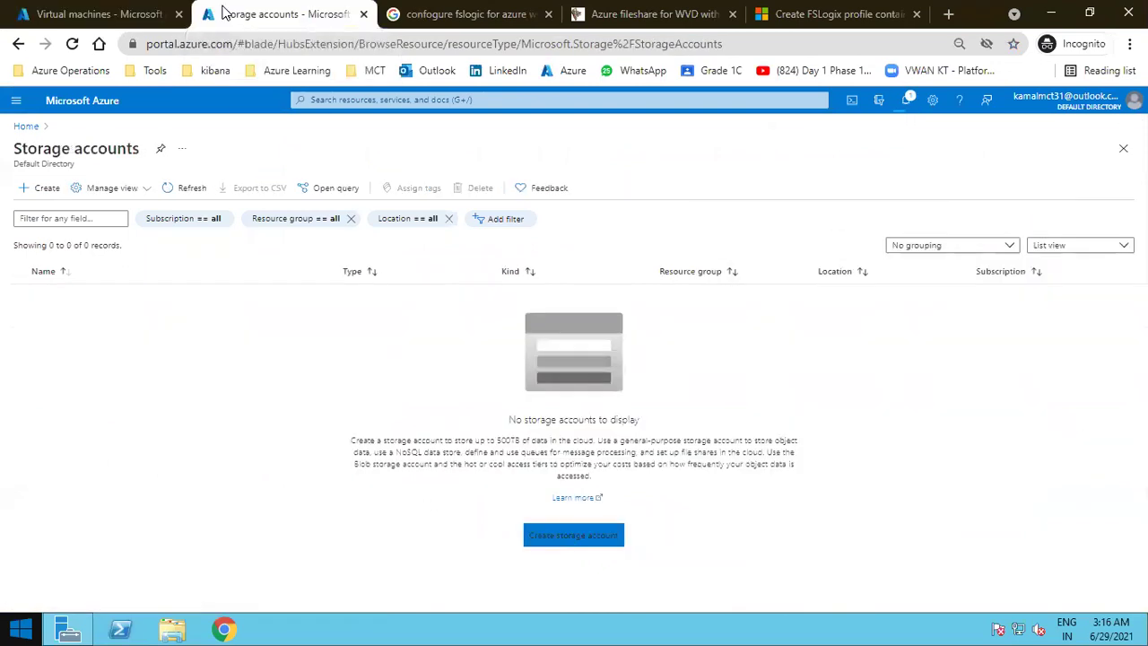
pyautogui.click(123, 16)
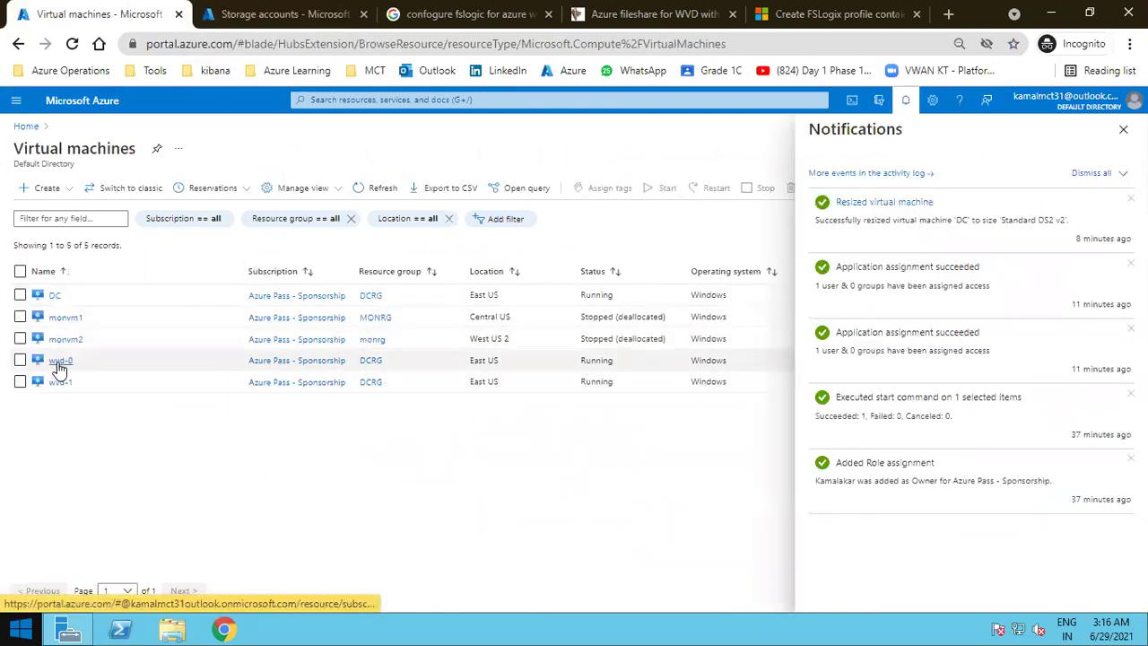
pyautogui.click(59, 359)
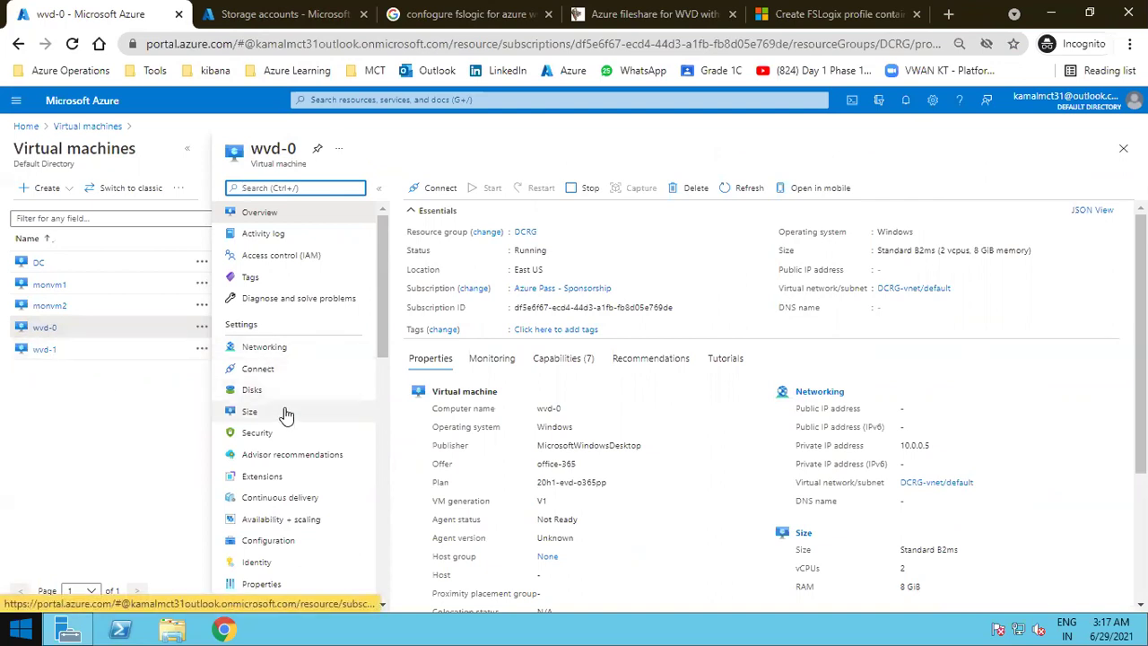
# - Inspect wvd-0's Extensions for joindomain, then go back through its overview to the Virtual machines list
pyautogui.click(271, 478)
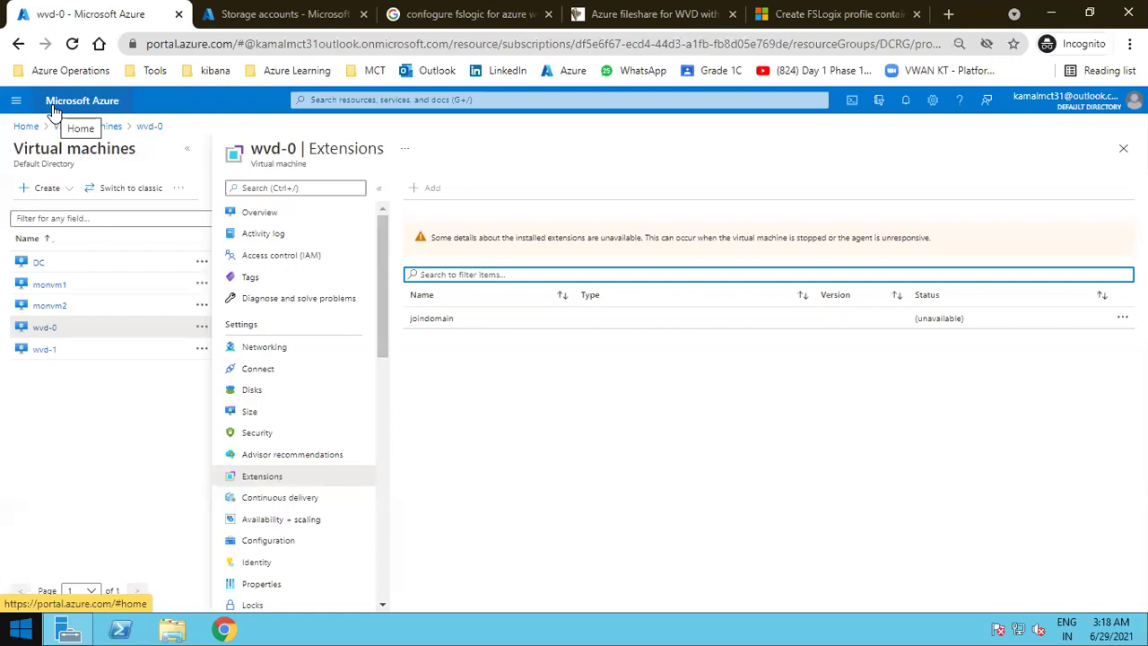
pyautogui.click(260, 212)
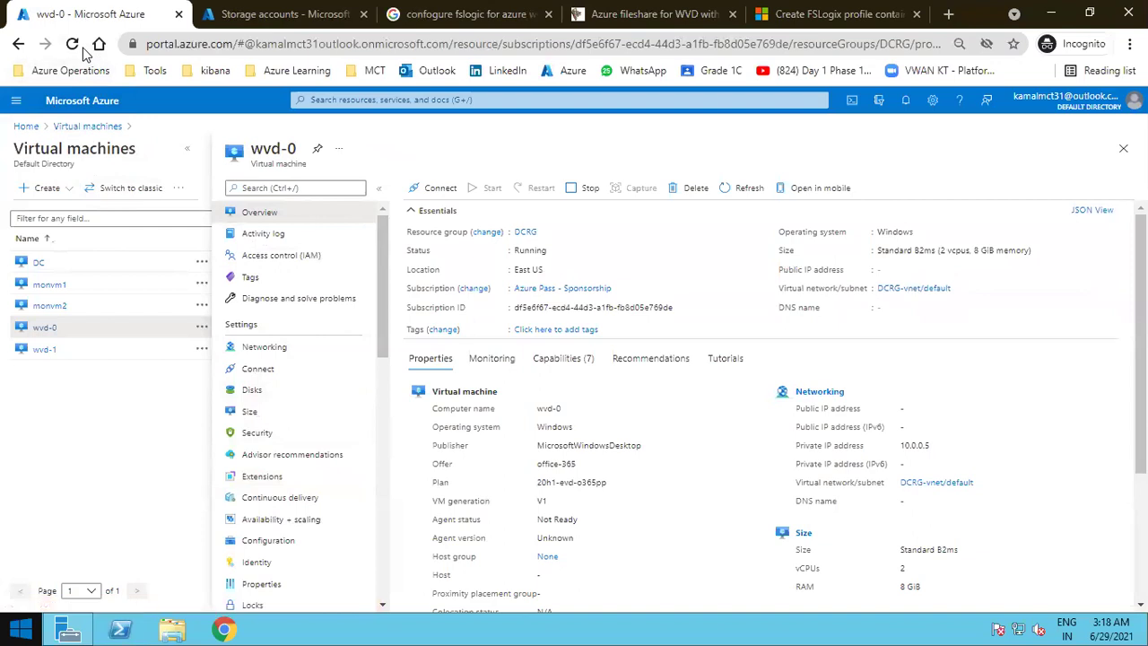
pyautogui.click(81, 126)
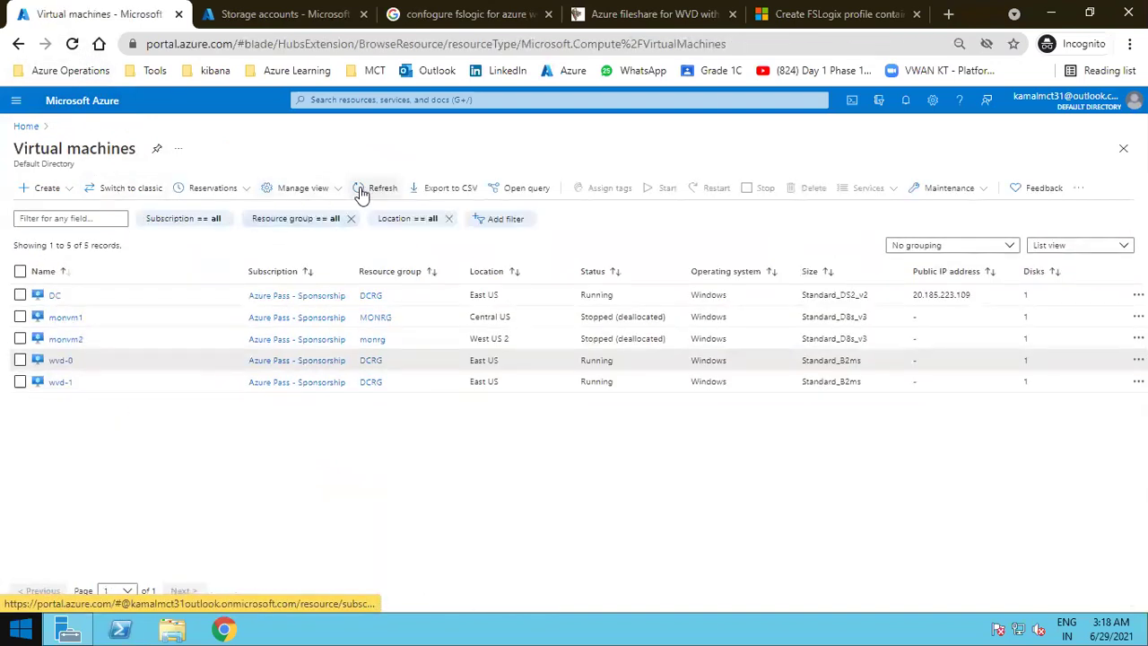
# - Reload the Virtual machines list and open the wvd-0 overview, briefly selecting its name
pyautogui.click(363, 187)
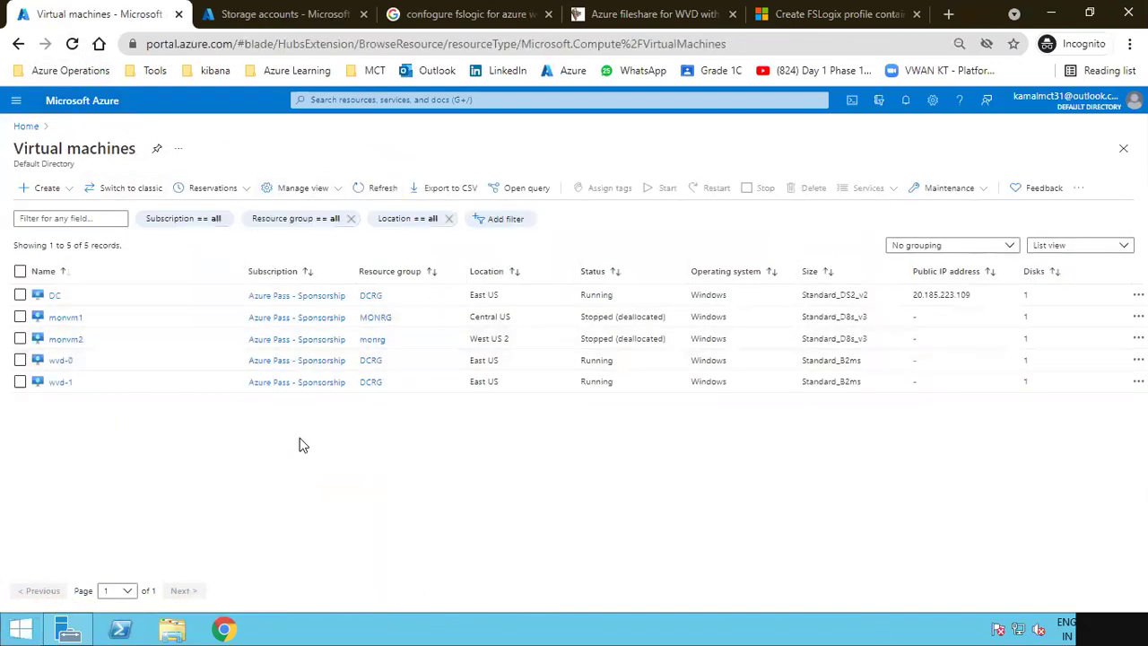
pyautogui.click(45, 359)
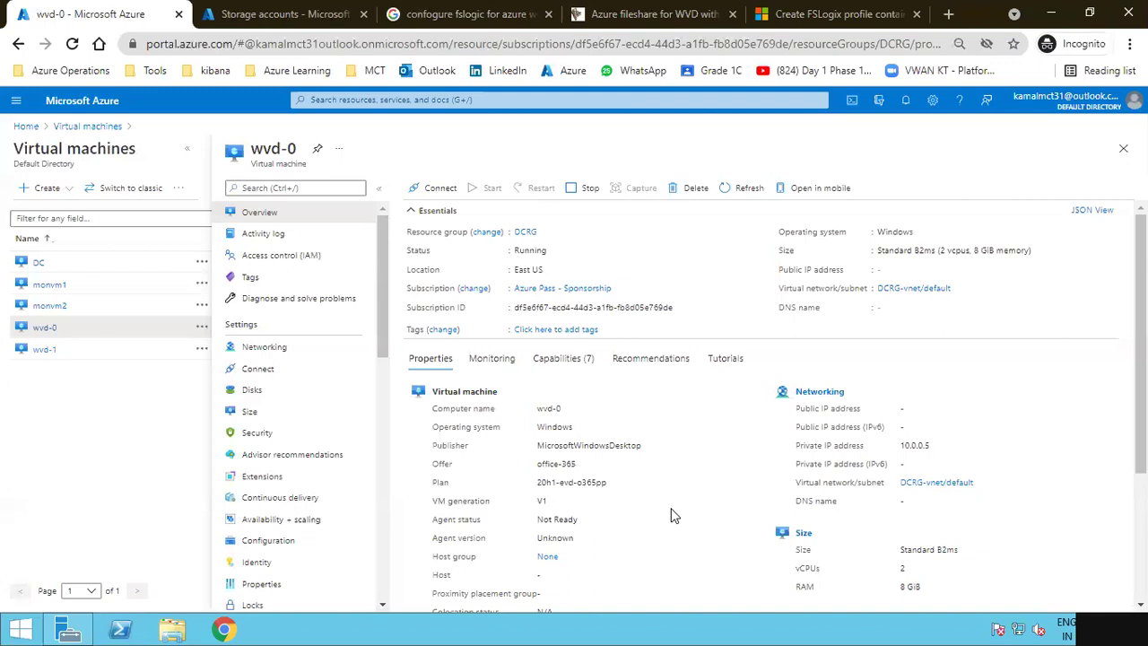
pyautogui.tripleClick(266, 143)
pyautogui.click(267, 149)
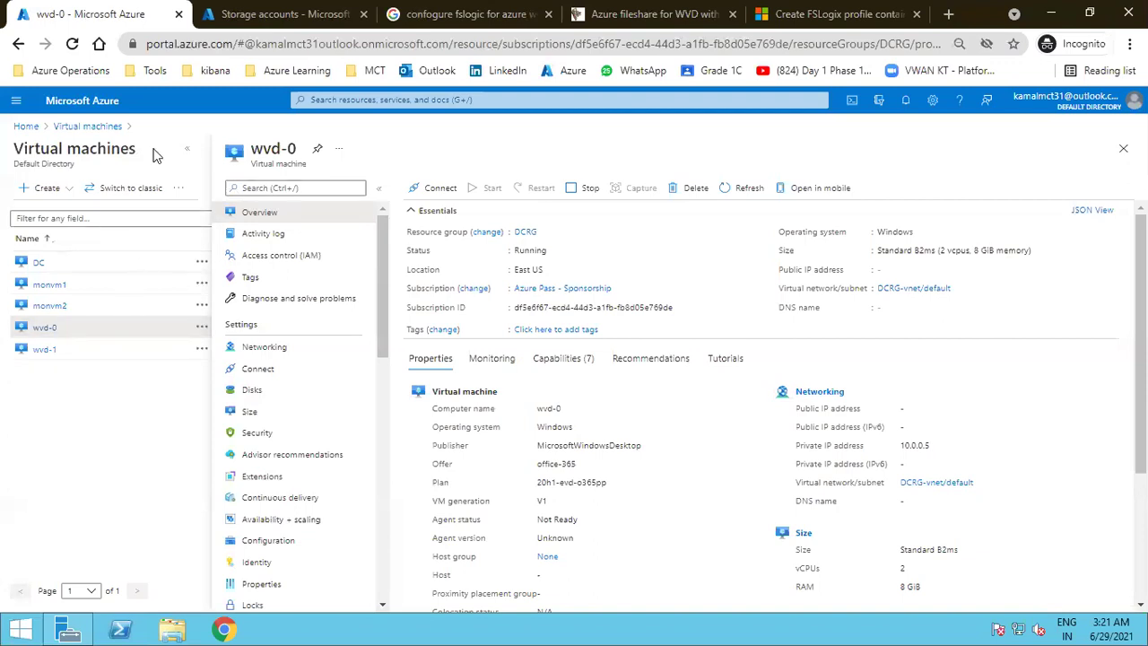
# - Read the Deployment failed notification and open the failed rds.wvd-provision-host-pool deployment
pyautogui.click(907, 101)
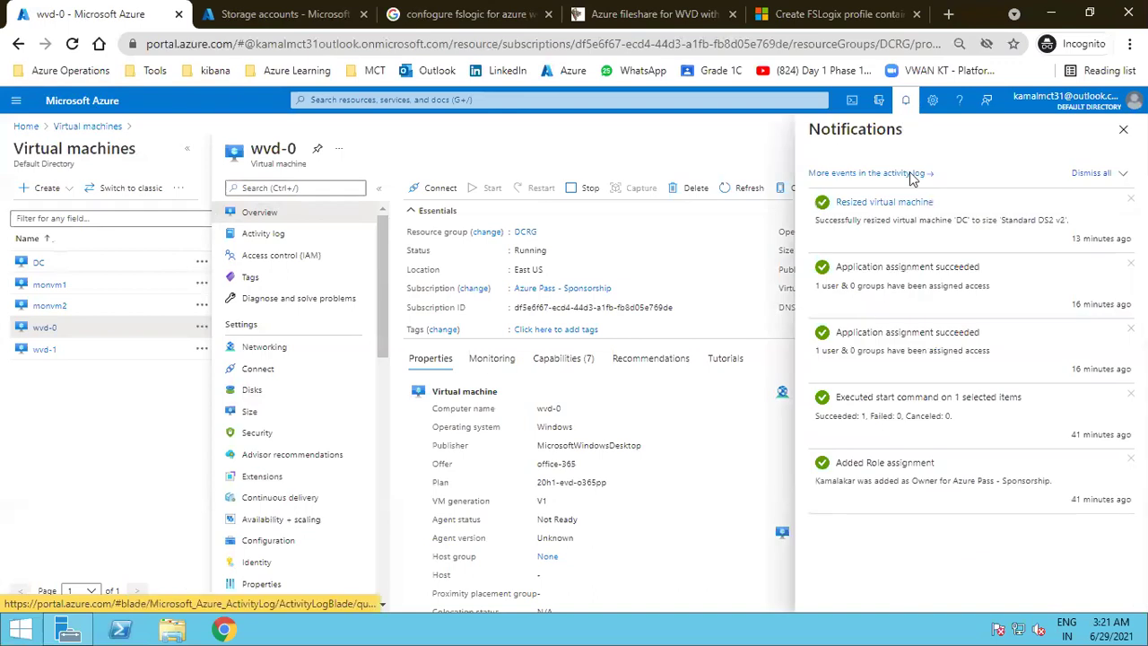
pyautogui.click(72, 43)
pyautogui.click(289, 13)
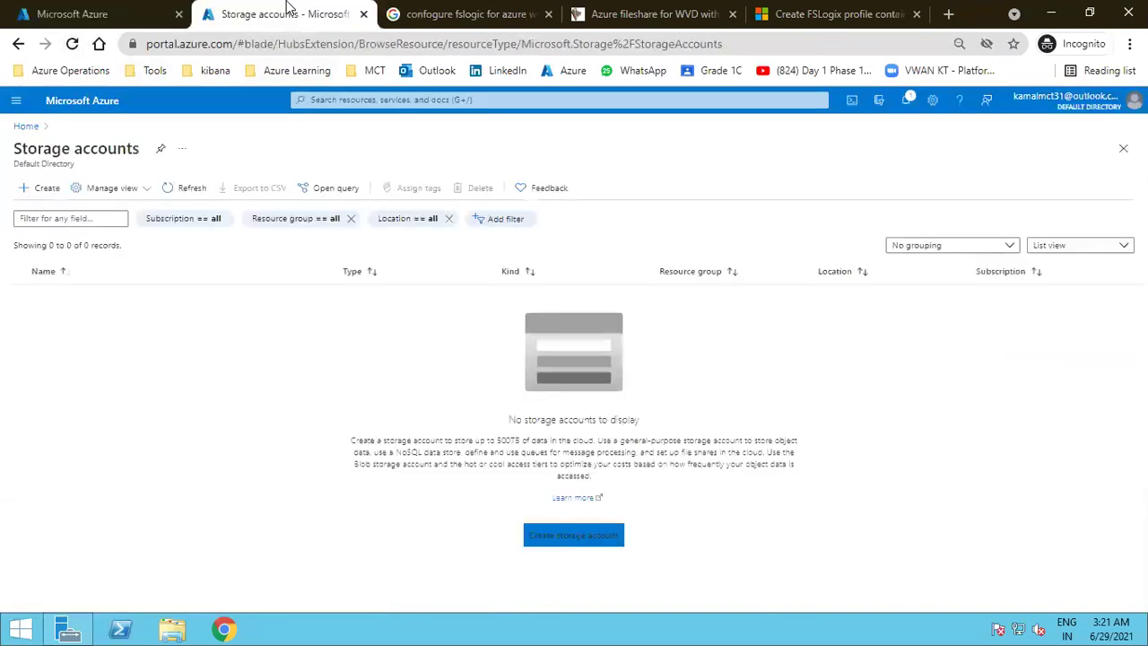
pyautogui.click(904, 103)
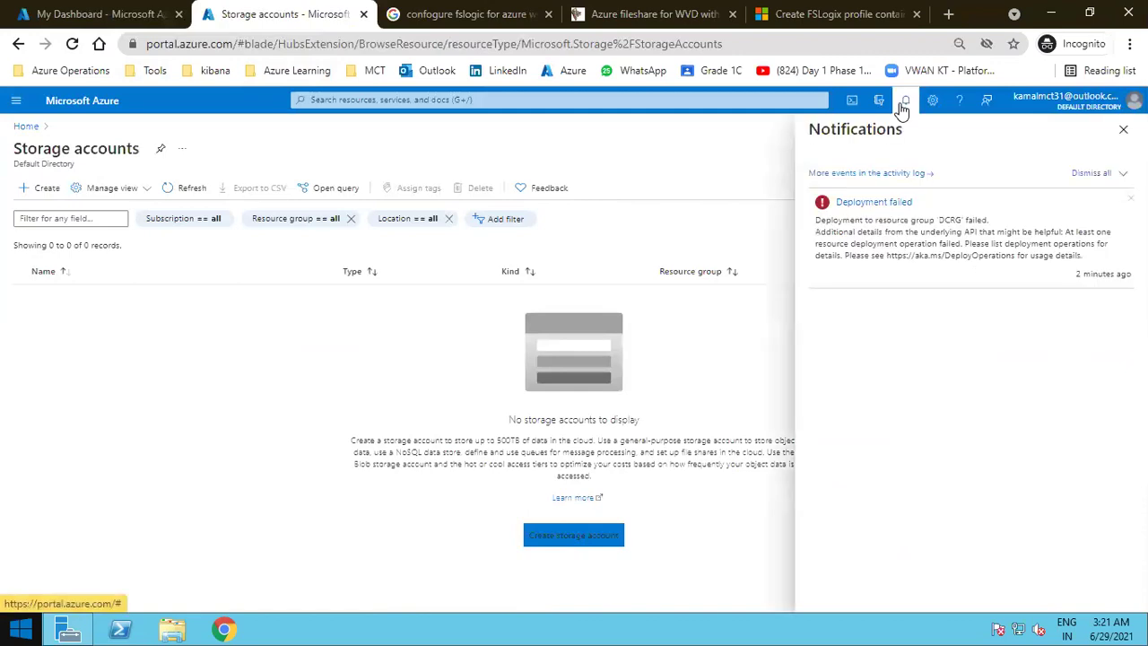
pyautogui.moveTo(832, 232); pyautogui.dragTo(1051, 273)
pyautogui.click(888, 256)
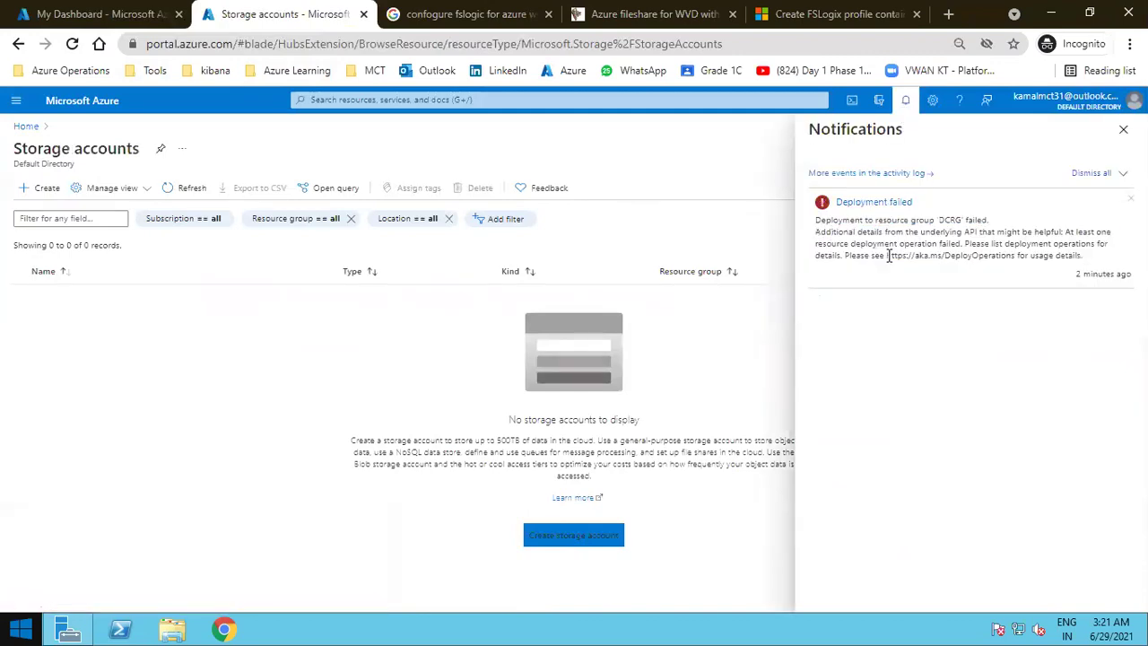
pyautogui.click(862, 205)
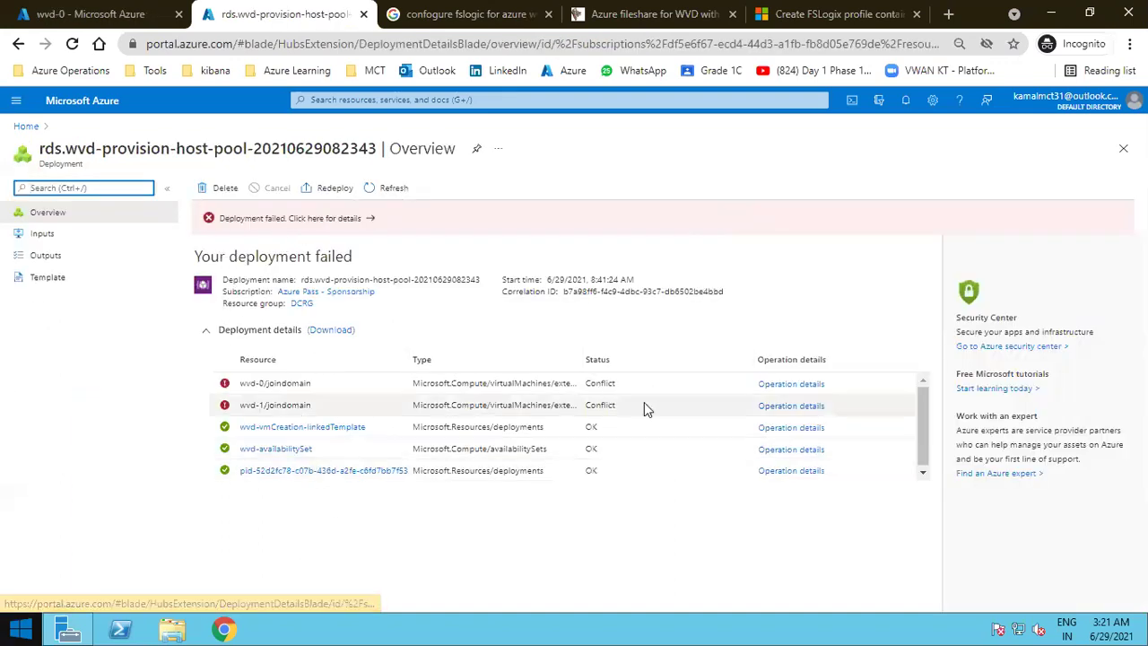
# - Read the Conflict operation details for wvd-0/joindomain and wvd-1/joindomain, then switch to the wvd-0 tab
pyautogui.click(797, 384)
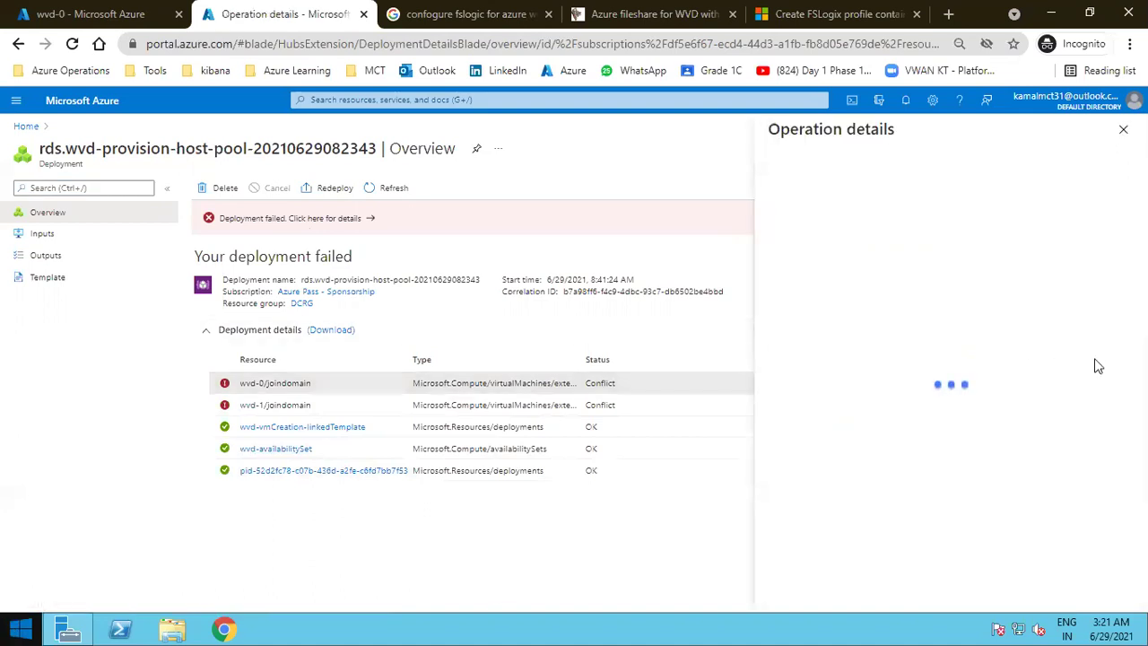
pyautogui.scroll(-3, 994, 488)
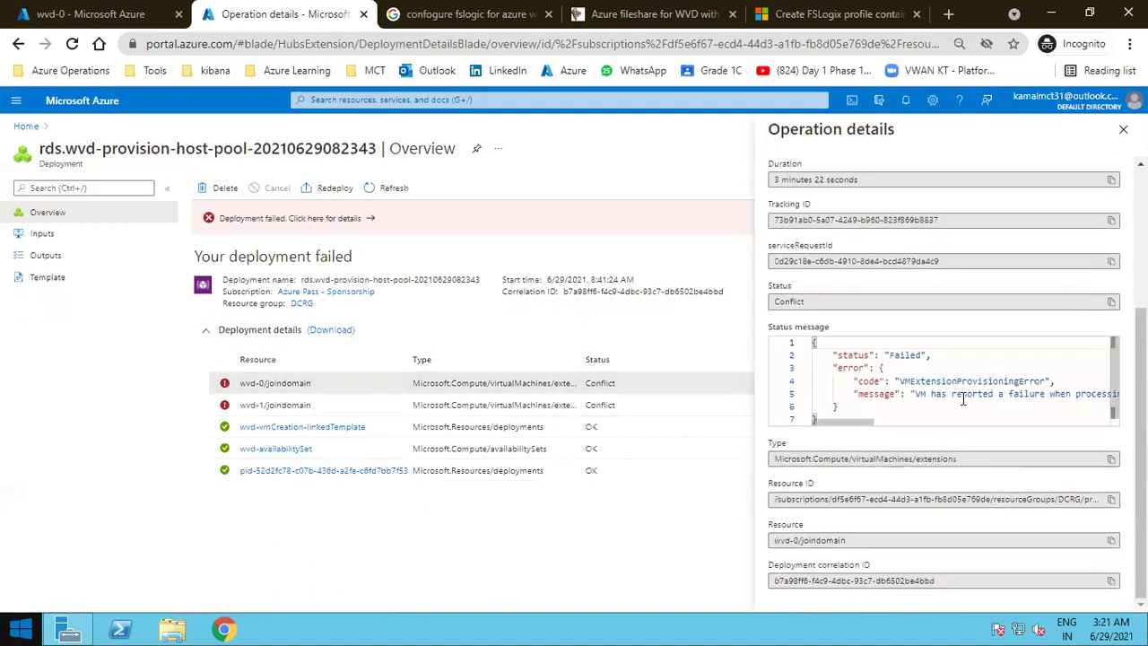
pyautogui.moveTo(843, 428); pyautogui.dragTo(538, 391)
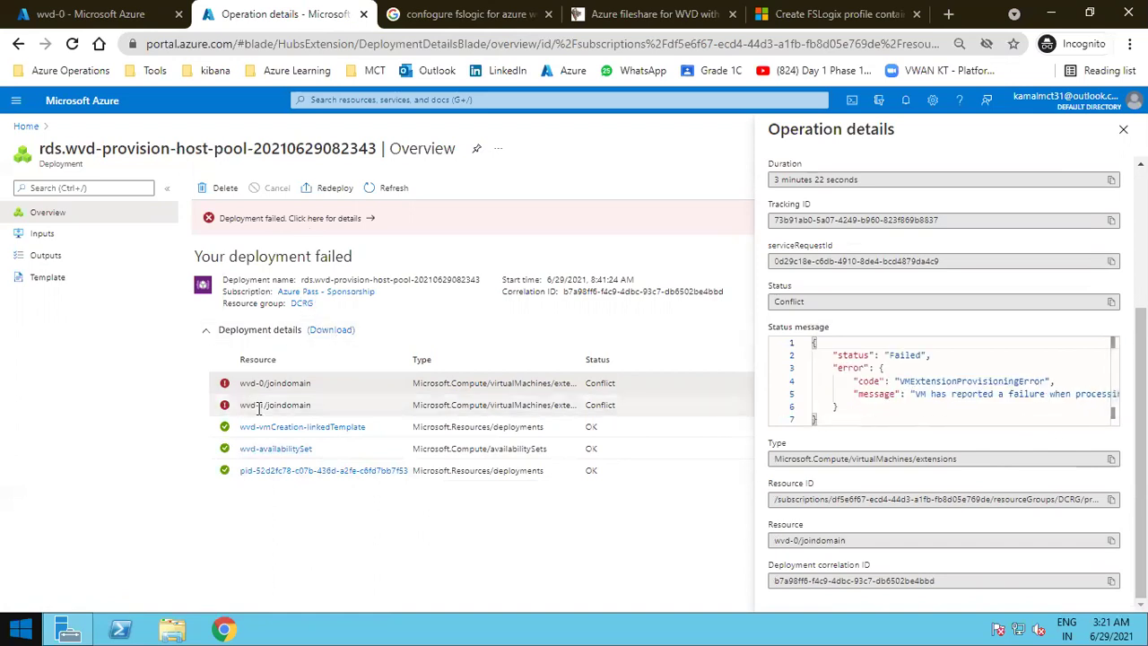
pyautogui.click(608, 400)
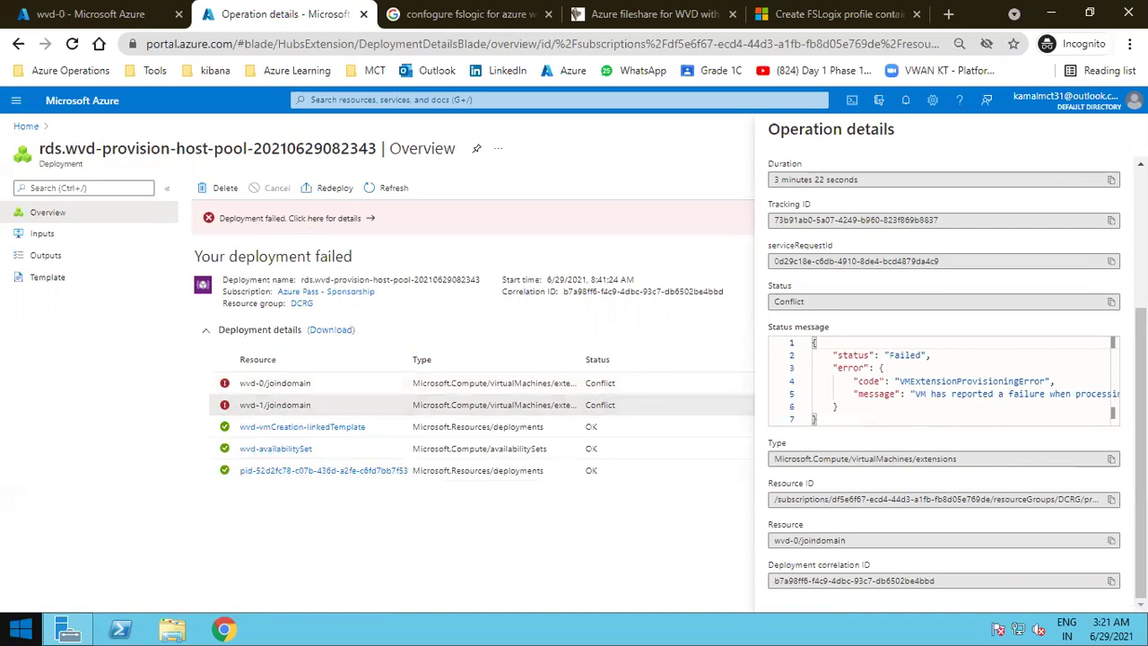
pyautogui.click(1123, 129)
pyautogui.click(802, 406)
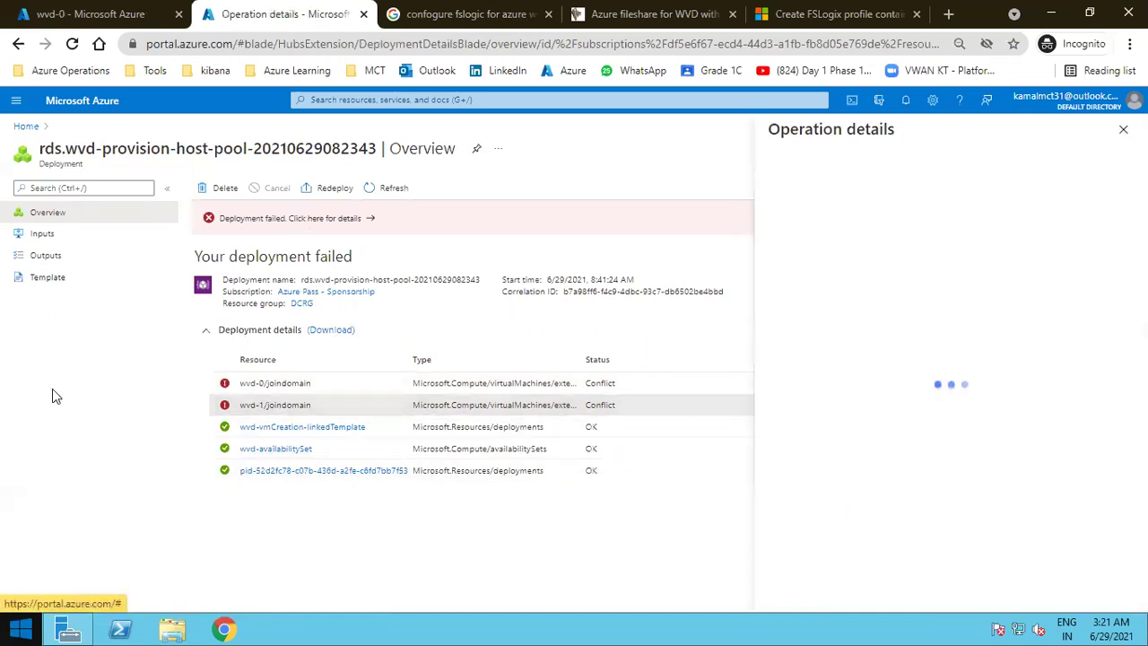
pyautogui.scroll(-2, 950, 448)
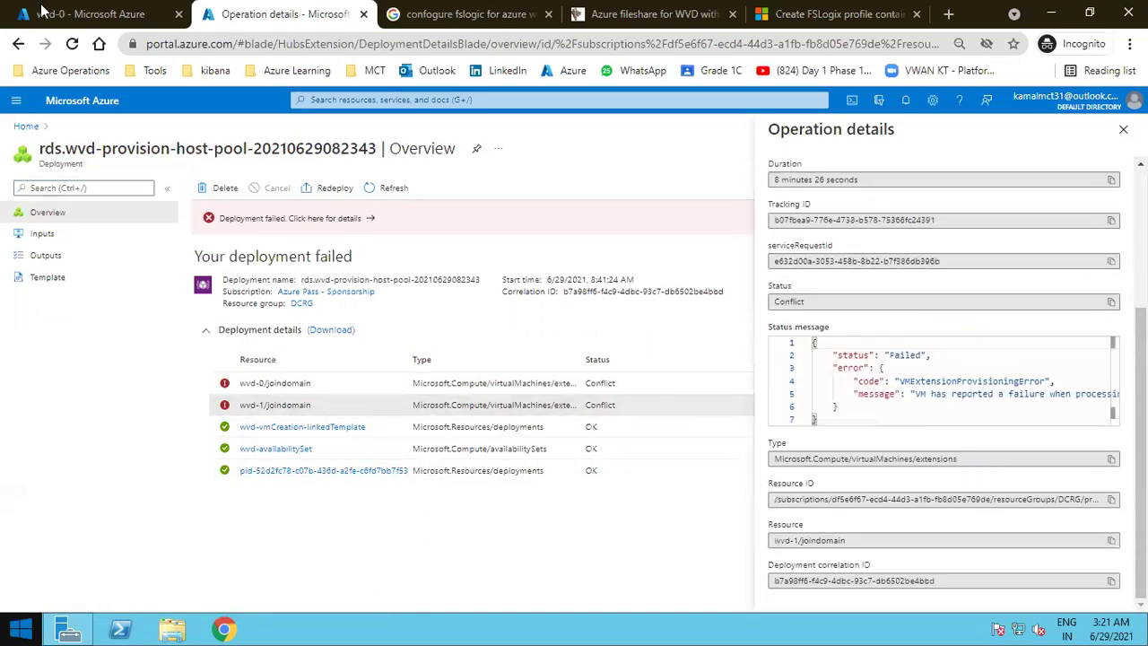
pyautogui.click(42, 10)
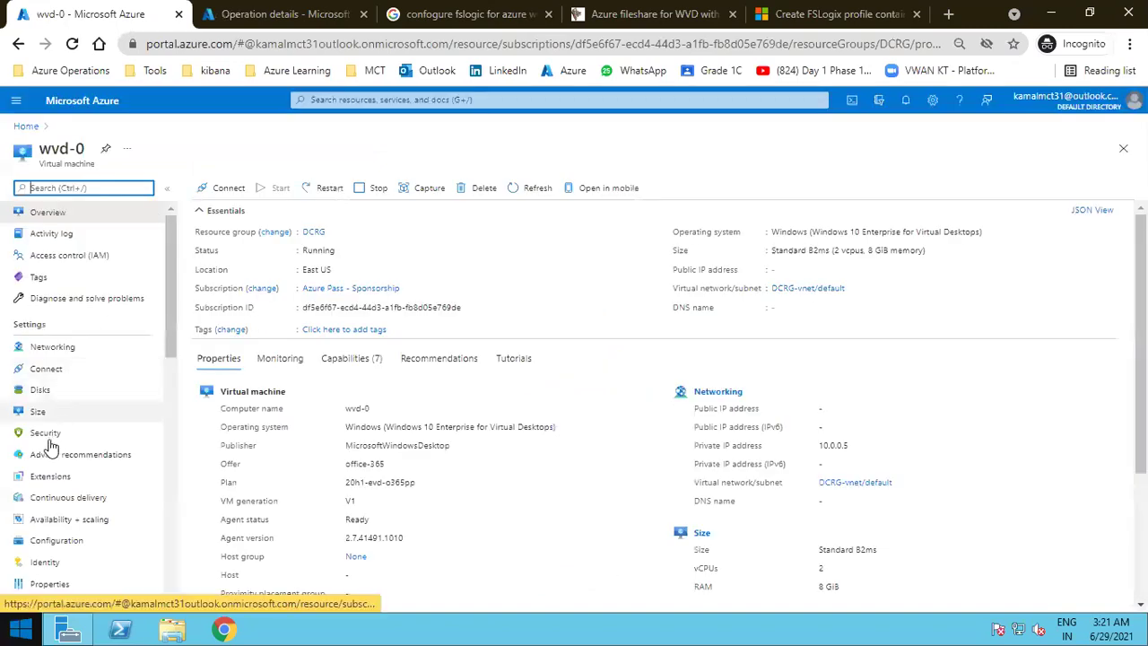
# - Open the joindomain extension's detailed status on wvd-0 and highlight the failed domain join error text
pyautogui.click(45, 475)
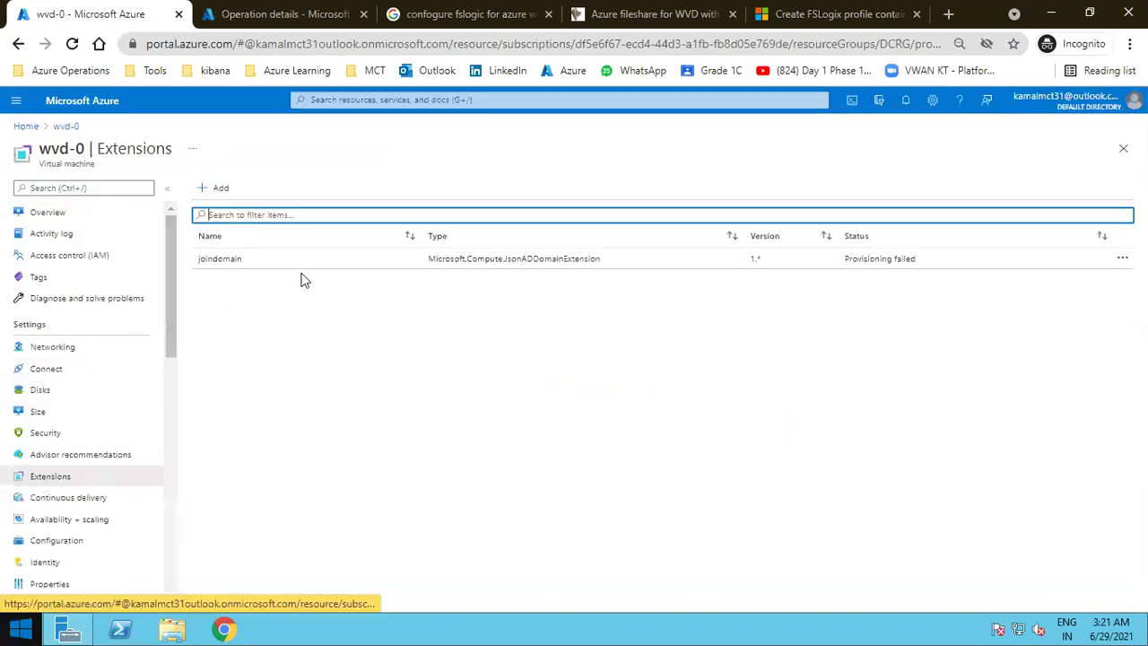
pyautogui.click(500, 260)
pyautogui.click(492, 334)
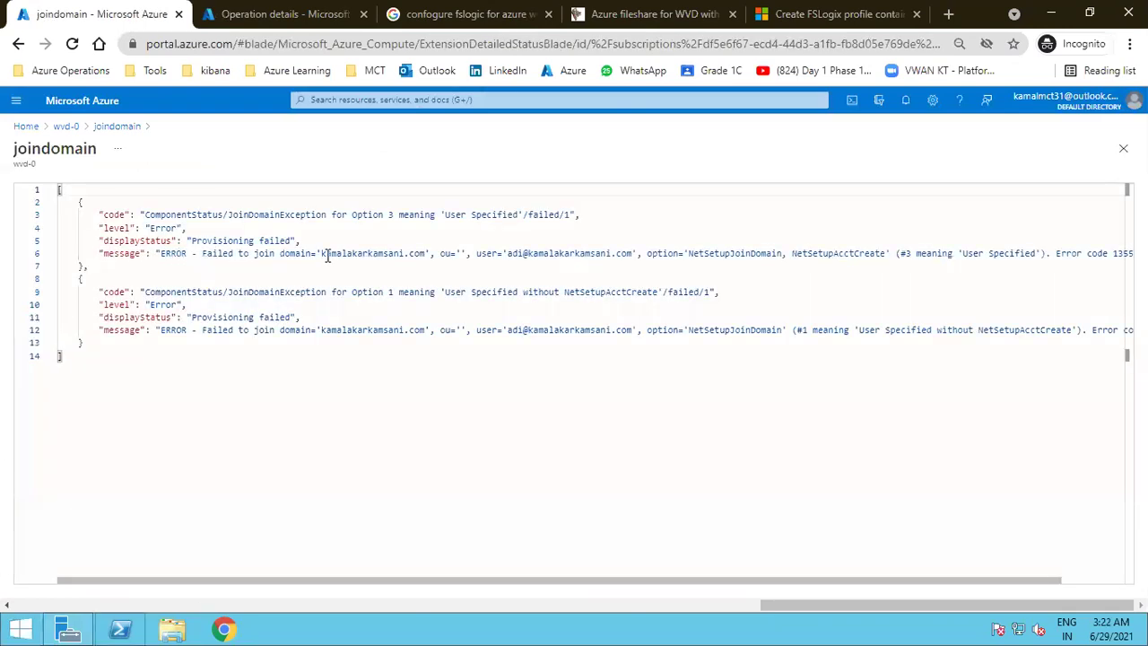
pyautogui.moveTo(518, 258); pyautogui.dragTo(692, 258)
pyautogui.click(682, 329)
pyautogui.moveTo(648, 329); pyautogui.dragTo(785, 329)
pyautogui.moveTo(222, 254); pyautogui.dragTo(436, 259)
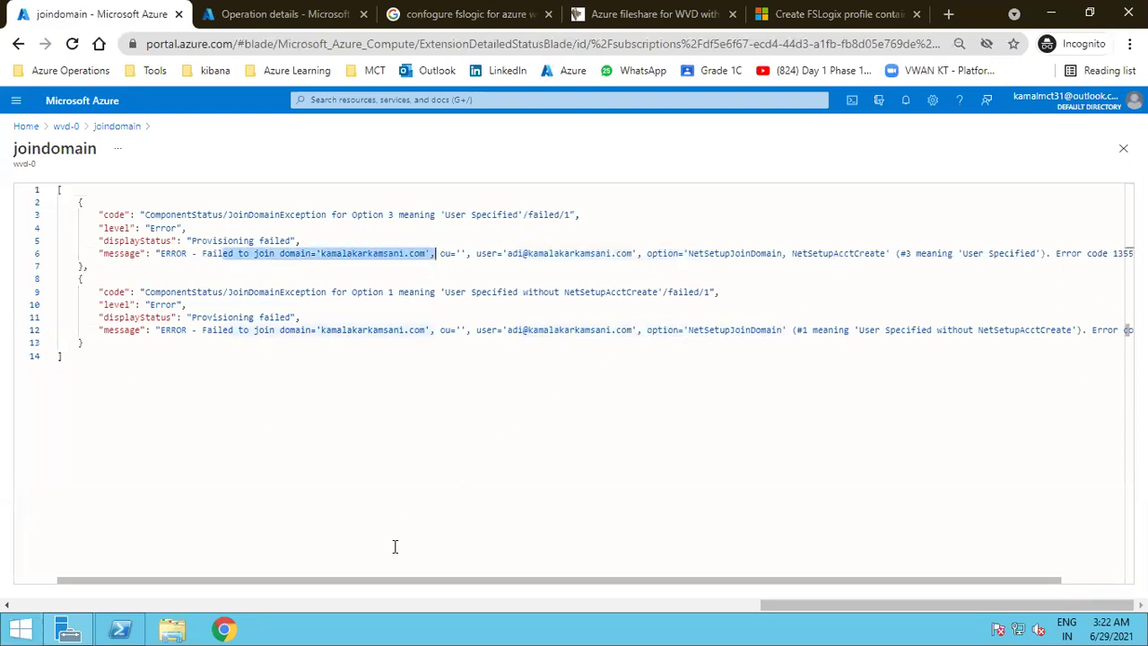
# - Highlight the second error message and every 'join' occurrence, then return to wvd-0's Extensions list
pyautogui.moveTo(372, 584); pyautogui.dragTo(228, 595)
pyautogui.click(186, 292)
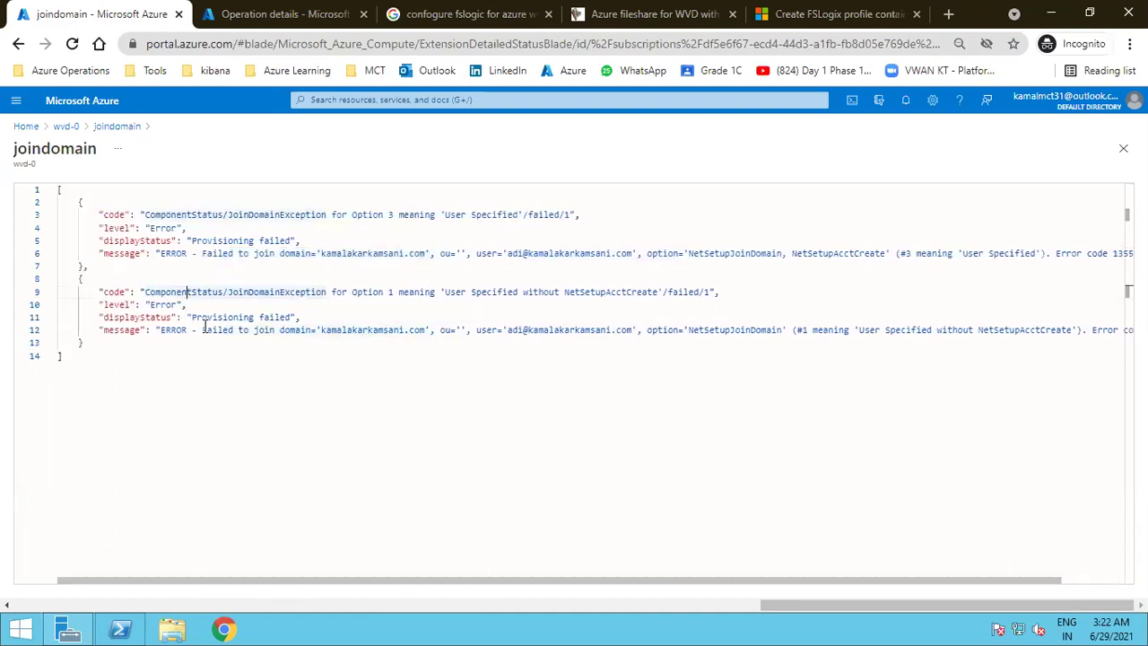
pyautogui.moveTo(212, 330); pyautogui.dragTo(762, 355)
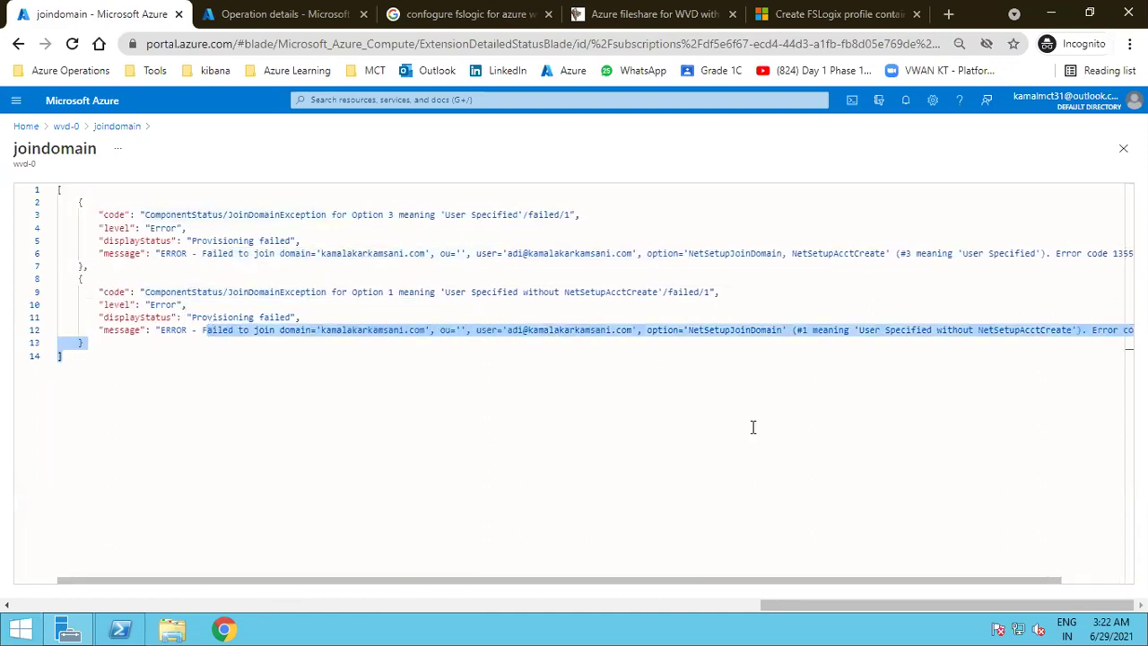
pyautogui.click(637, 502)
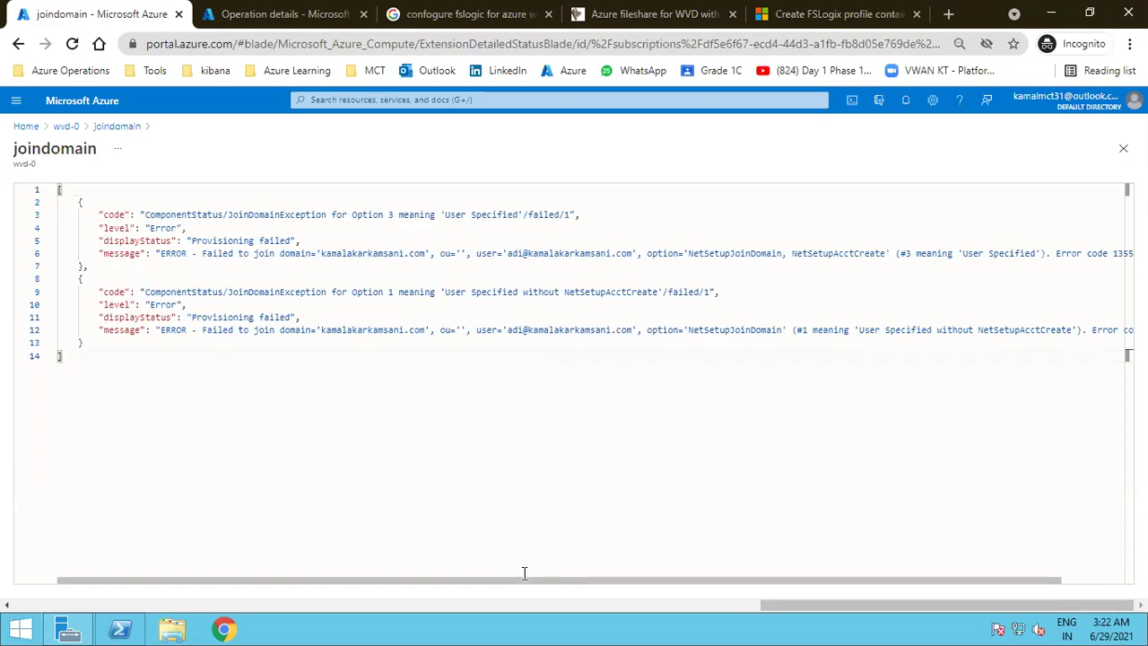
pyautogui.moveTo(520, 586); pyautogui.dragTo(398, 571)
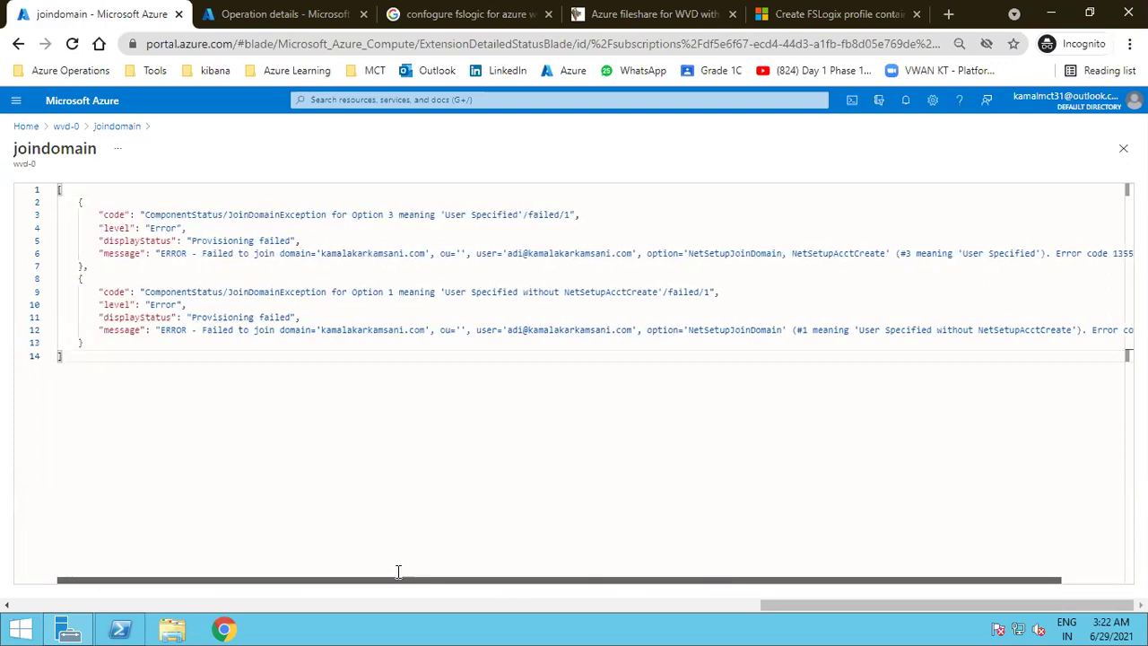
pyautogui.click(271, 330)
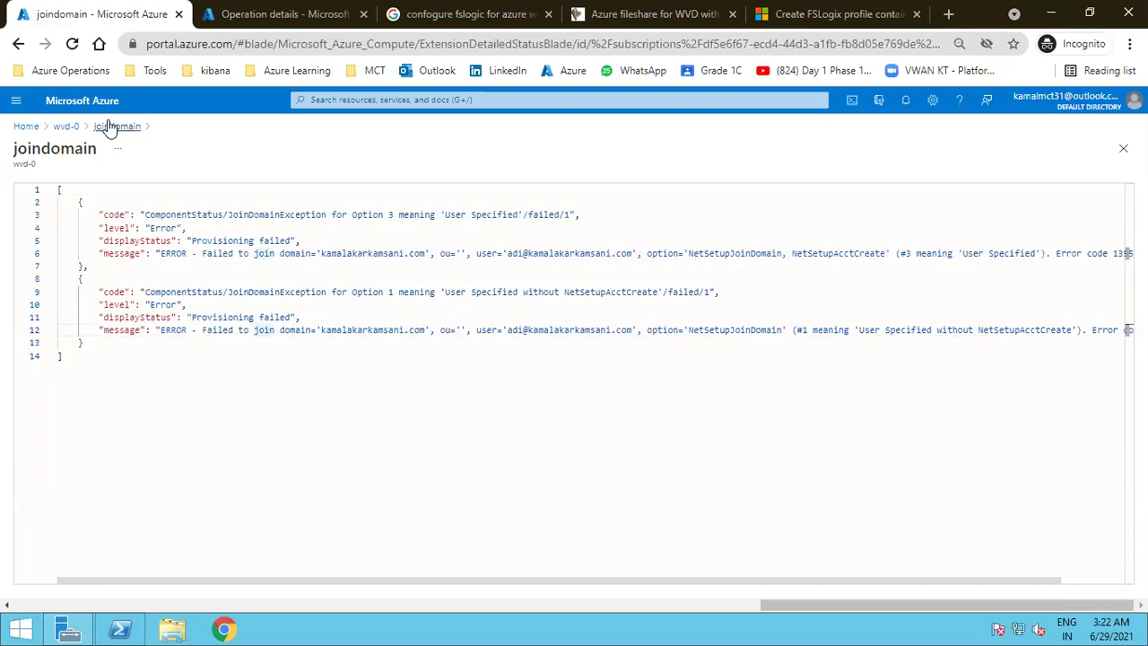
pyautogui.click(109, 127)
pyautogui.click(66, 127)
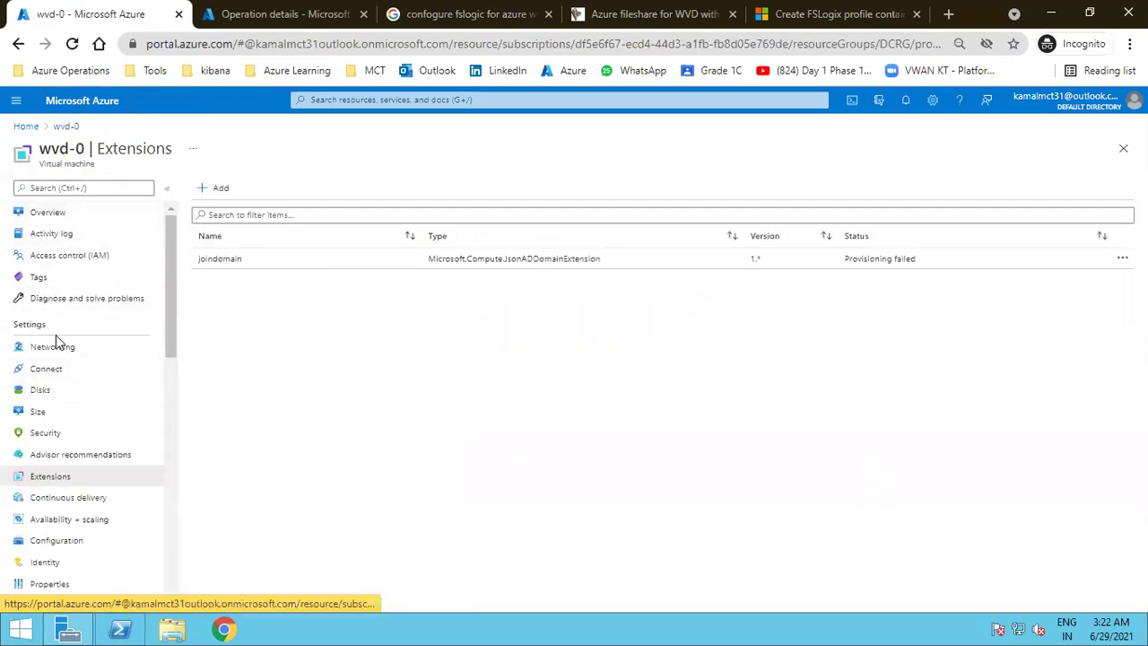
# - From wvd-0's networking, open DCRG-vnet's DNS servers settings and select Custom
pyautogui.click(54, 346)
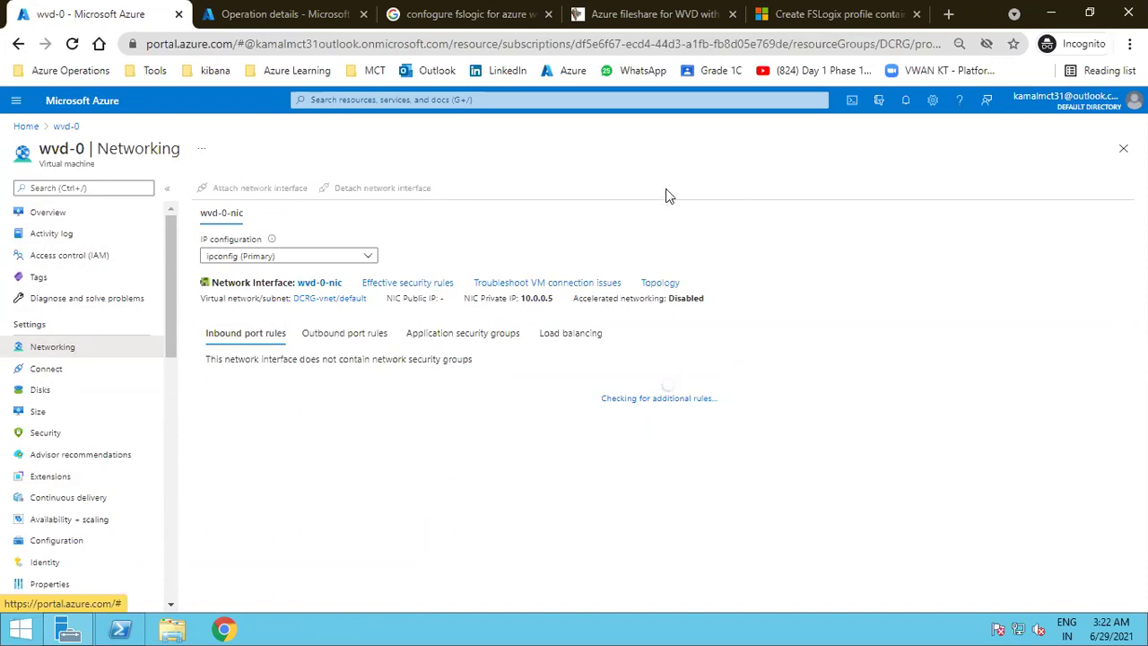
pyautogui.click(344, 333)
pyautogui.click(324, 283)
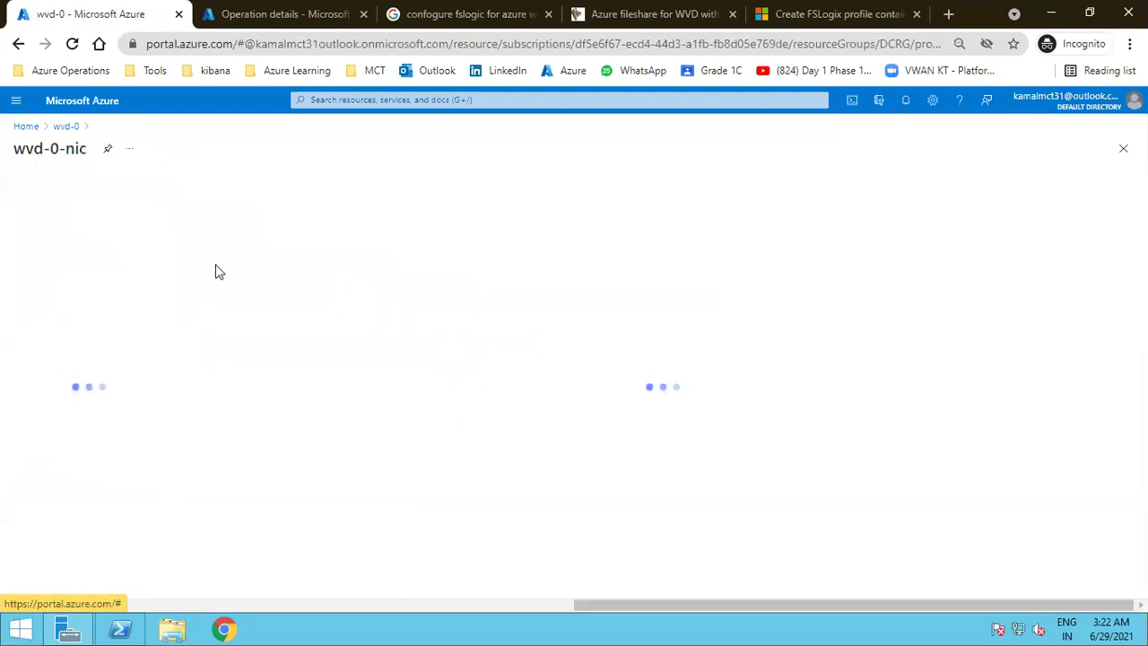
pyautogui.click(66, 127)
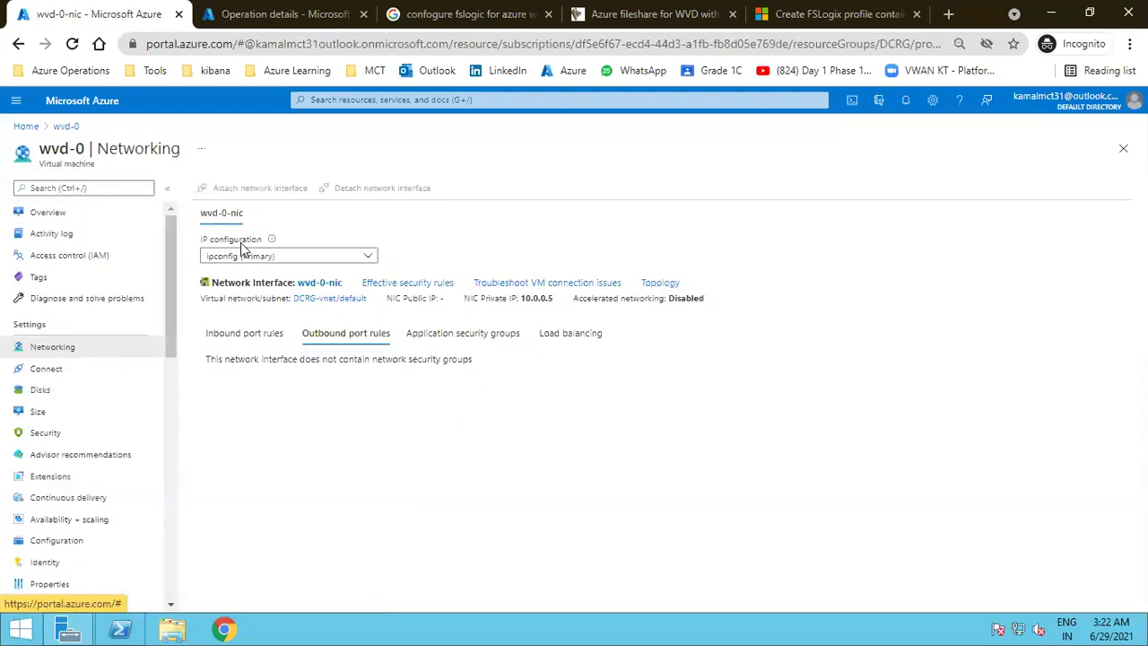
pyautogui.click(353, 301)
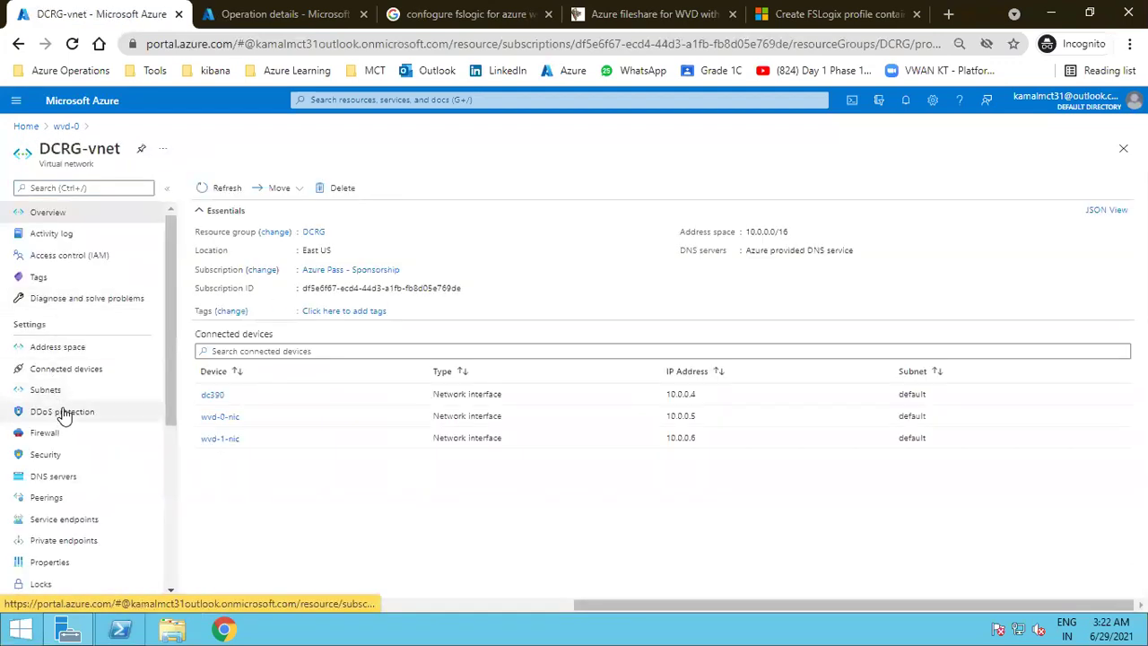
pyautogui.click(59, 476)
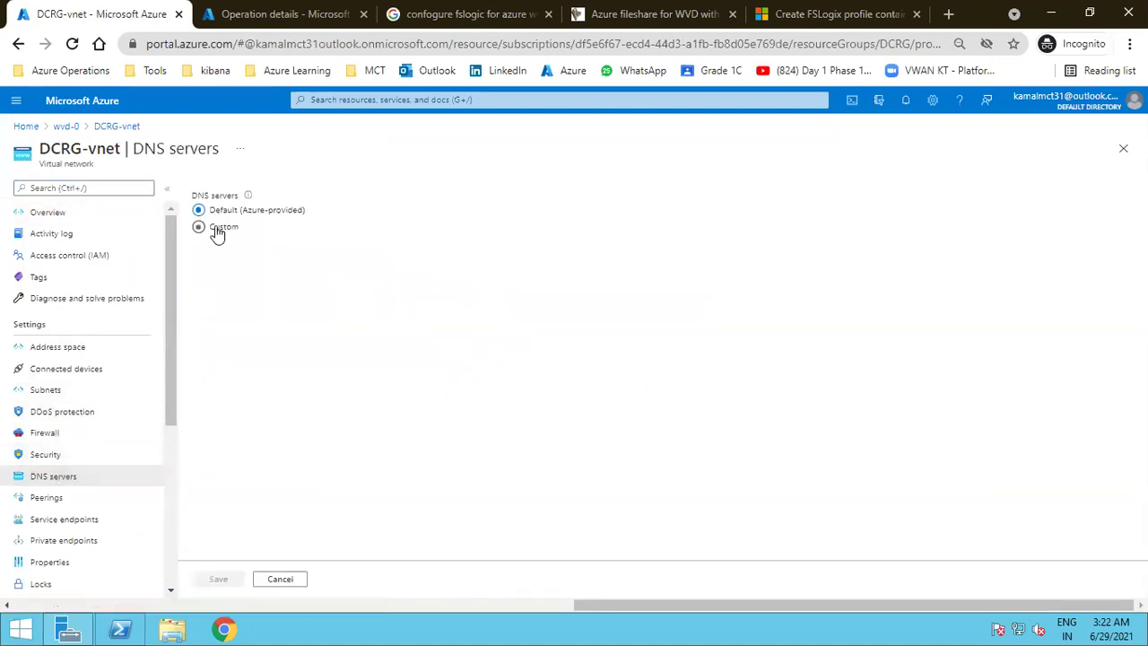
pyautogui.click(217, 229)
# - Set DCRG-vnet's custom DNS server to the DC's private IP 10.0.0.4 and save
pyautogui.click(249, 15)
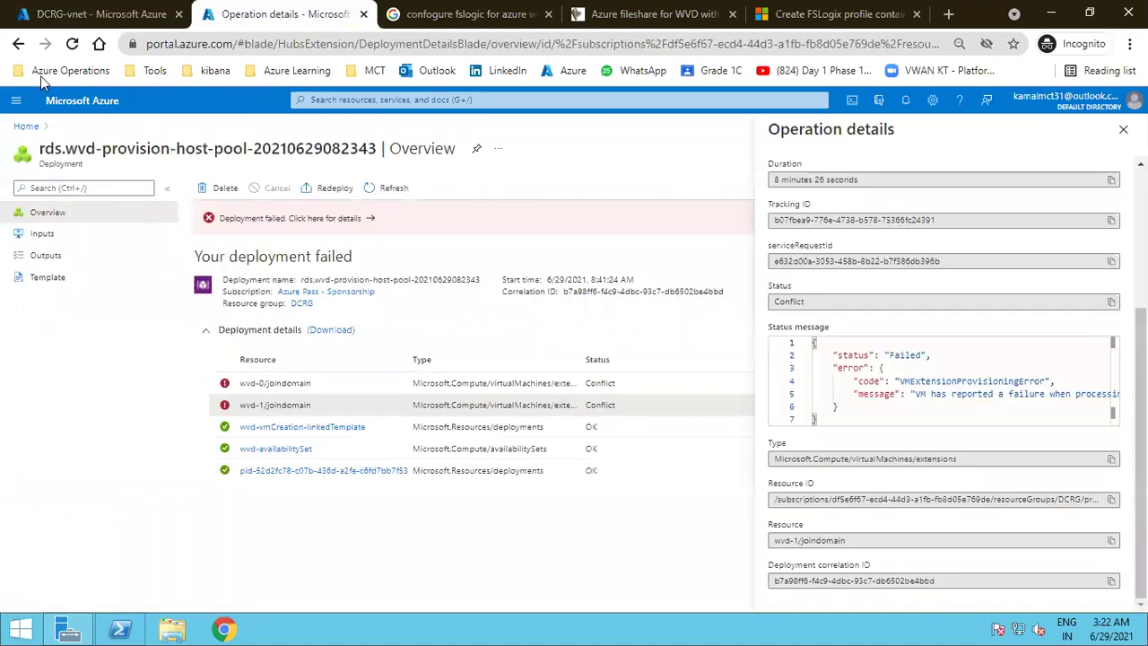
pyautogui.click(60, 103)
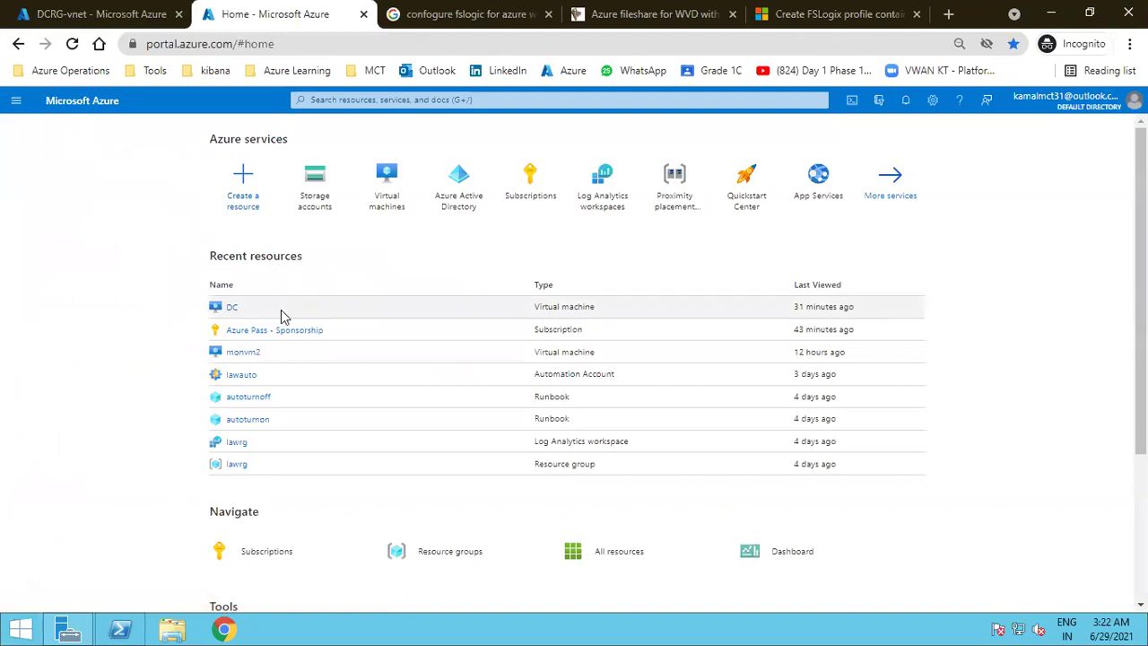
pyautogui.click(229, 307)
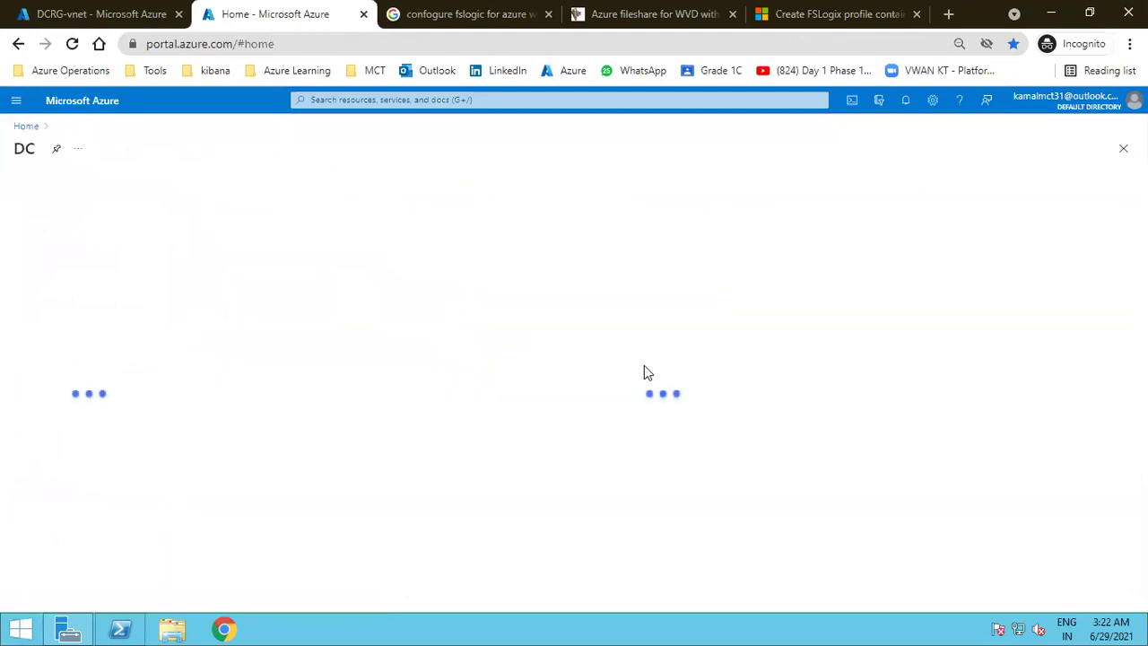
pyautogui.moveTo(852, 451); pyautogui.dragTo(815, 446)
pyautogui.hotkey('ctrl', 'c')
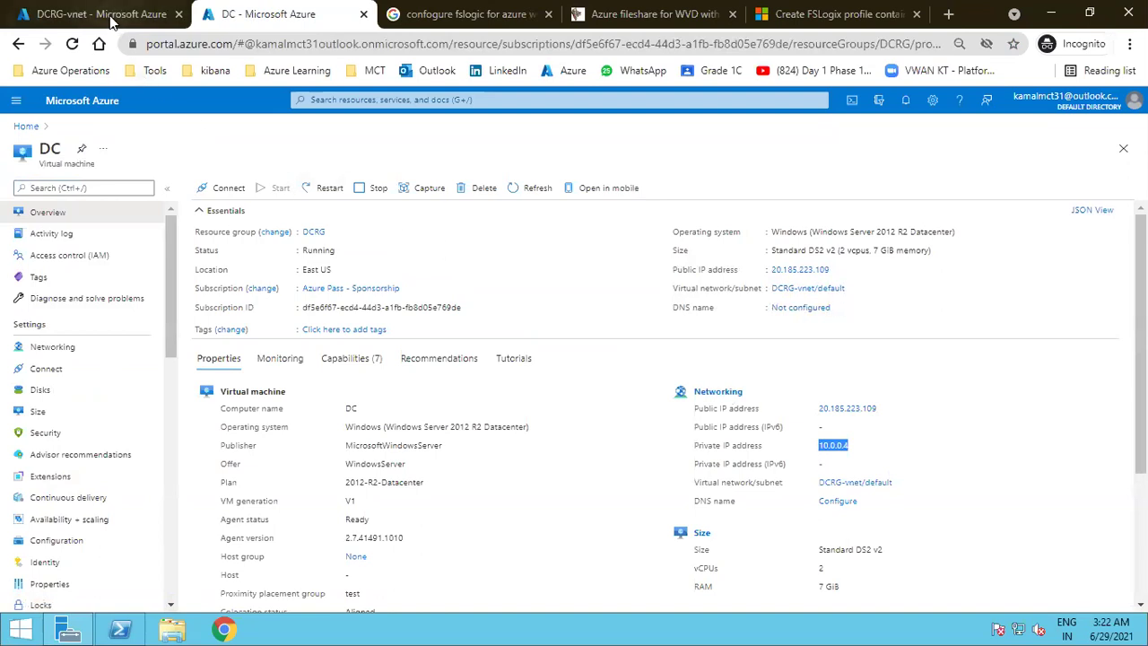
pyautogui.click(107, 14)
pyautogui.click(269, 341)
pyautogui.hotkey('ctrl', 'v')
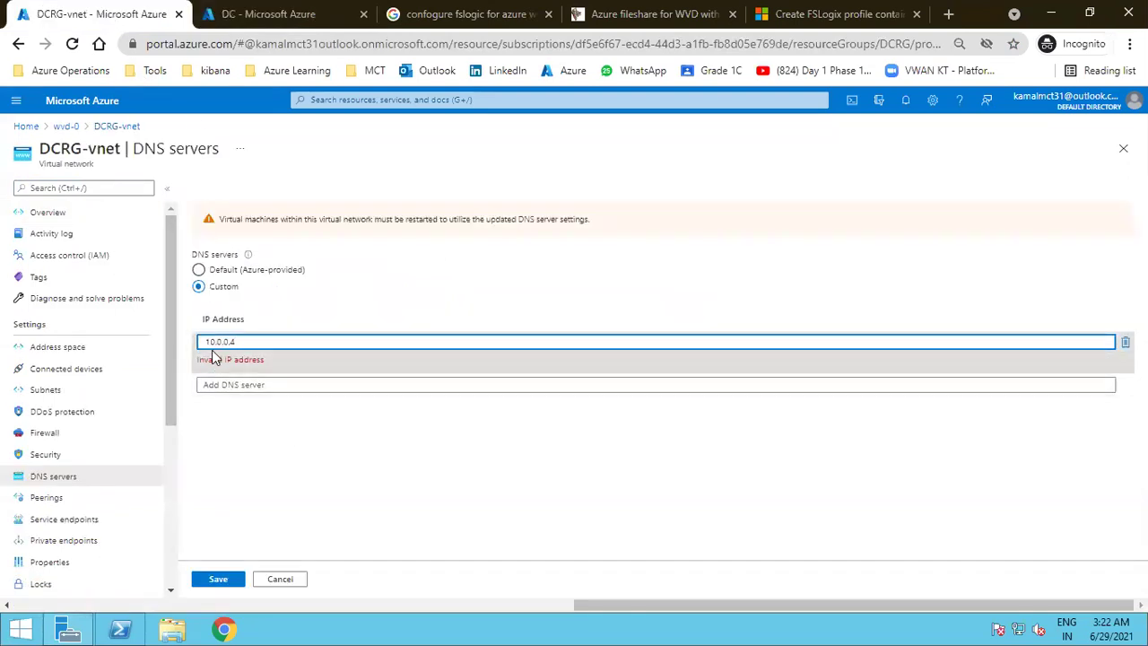
pyautogui.press('BackSpace')
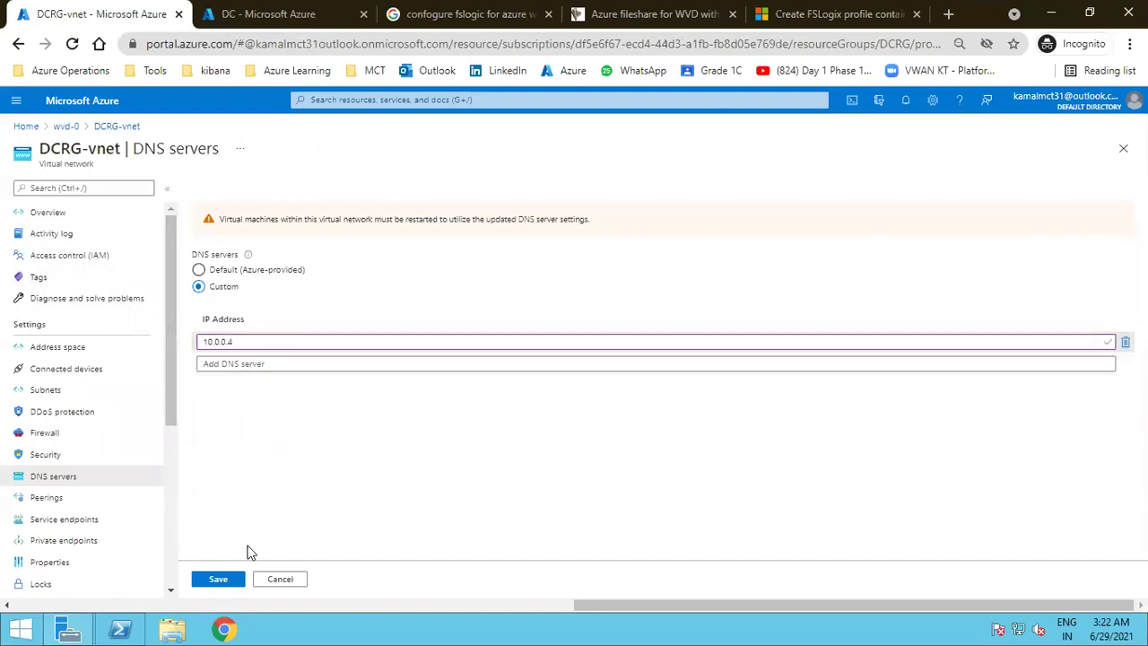
pyautogui.click(229, 581)
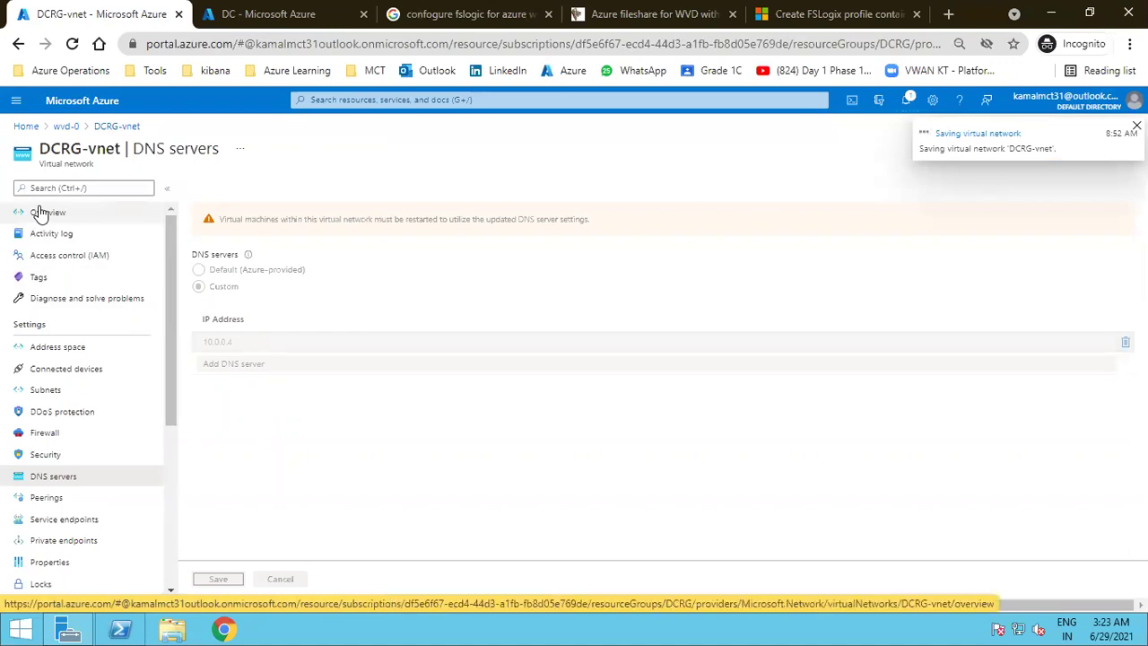
# - Return to the DC virtual machine page and check notifications for the deployment status
pyautogui.click(235, 13)
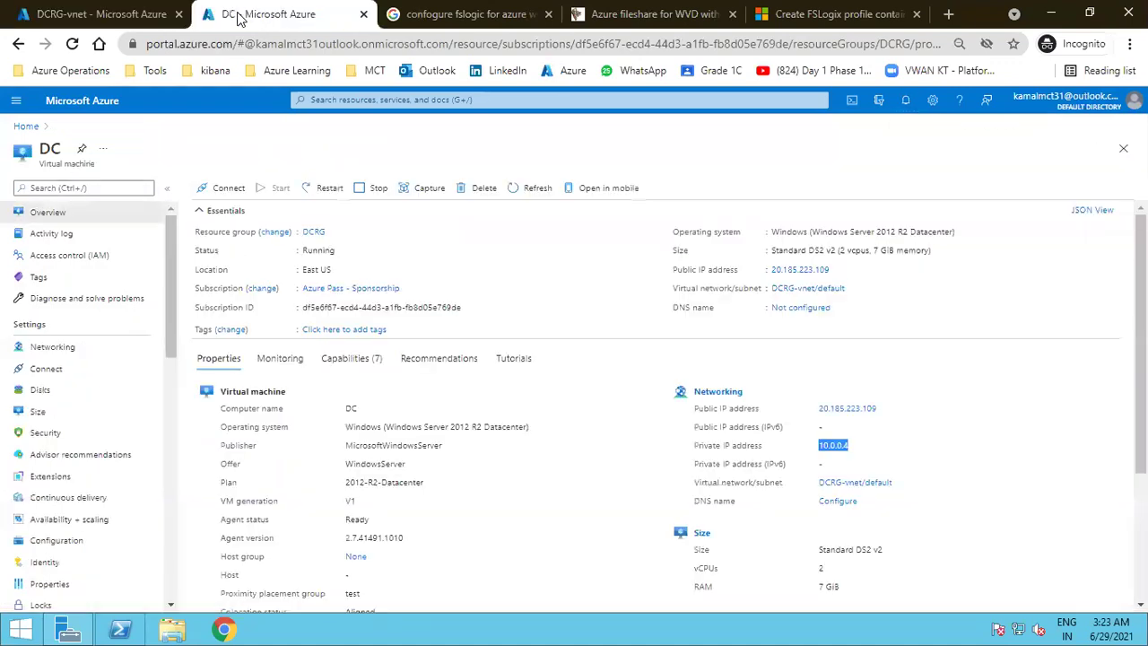
pyautogui.click(115, 11)
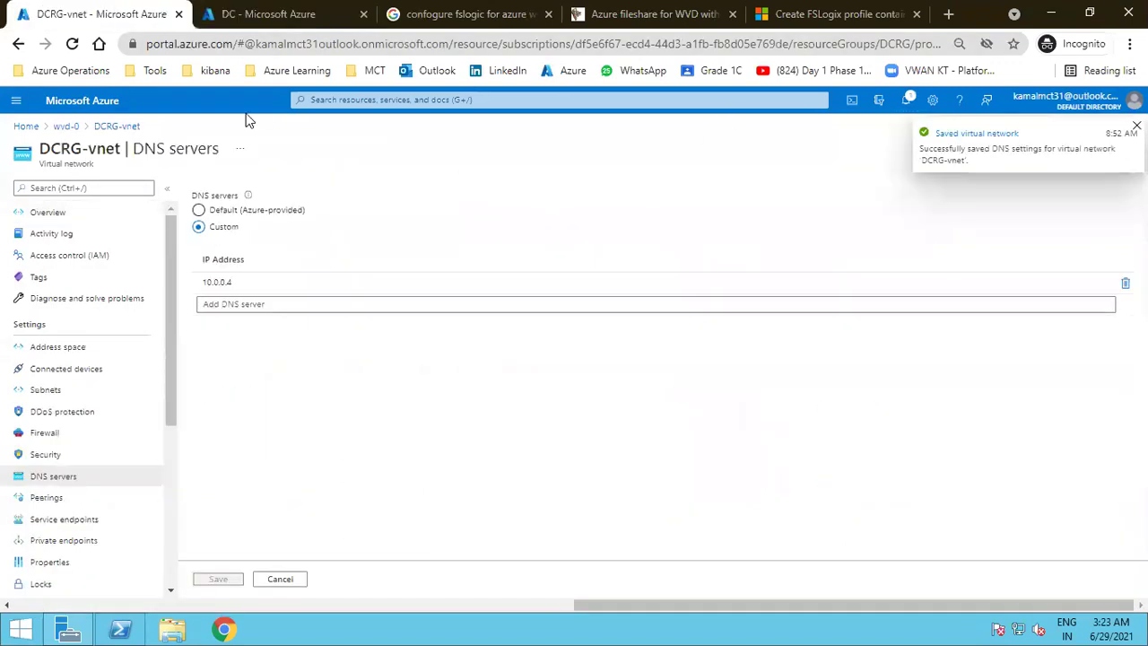
pyautogui.click(260, 14)
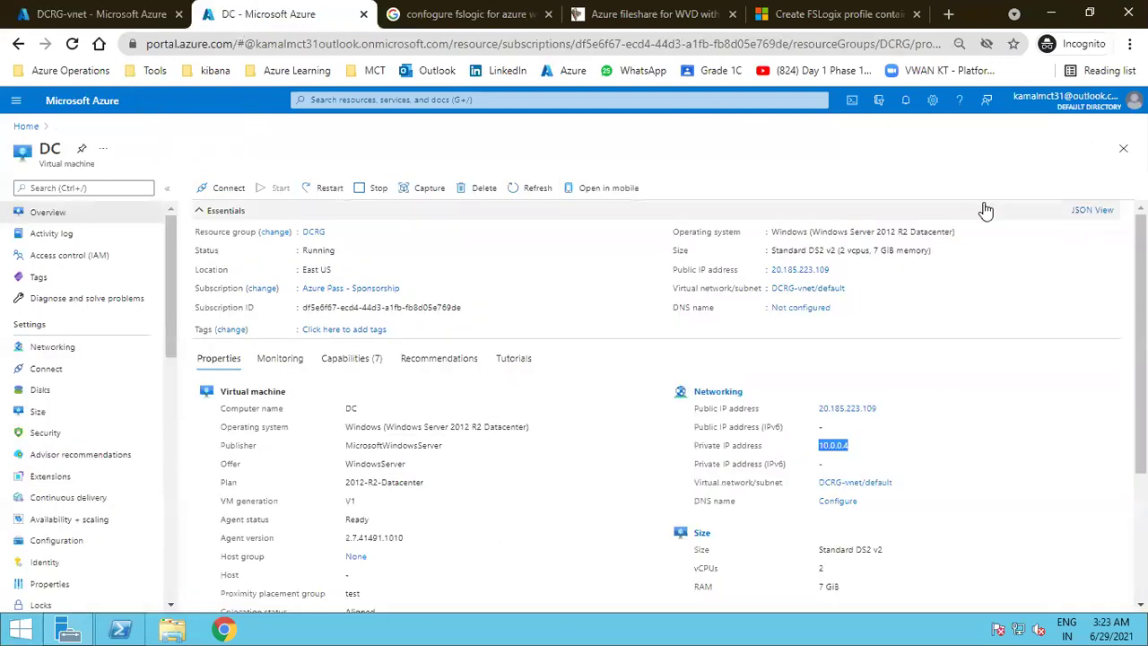
pyautogui.click(906, 100)
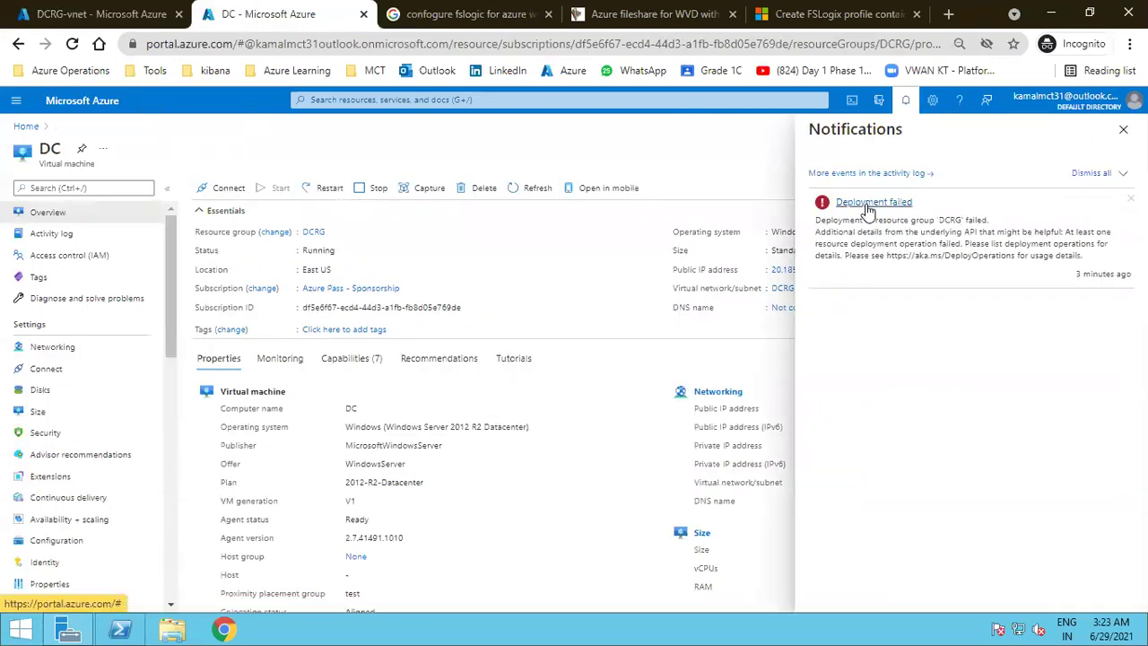
# - Review the failed host pool deployment's Redeploy custom deployment form, then return to the portal home
pyautogui.click(948, 274)
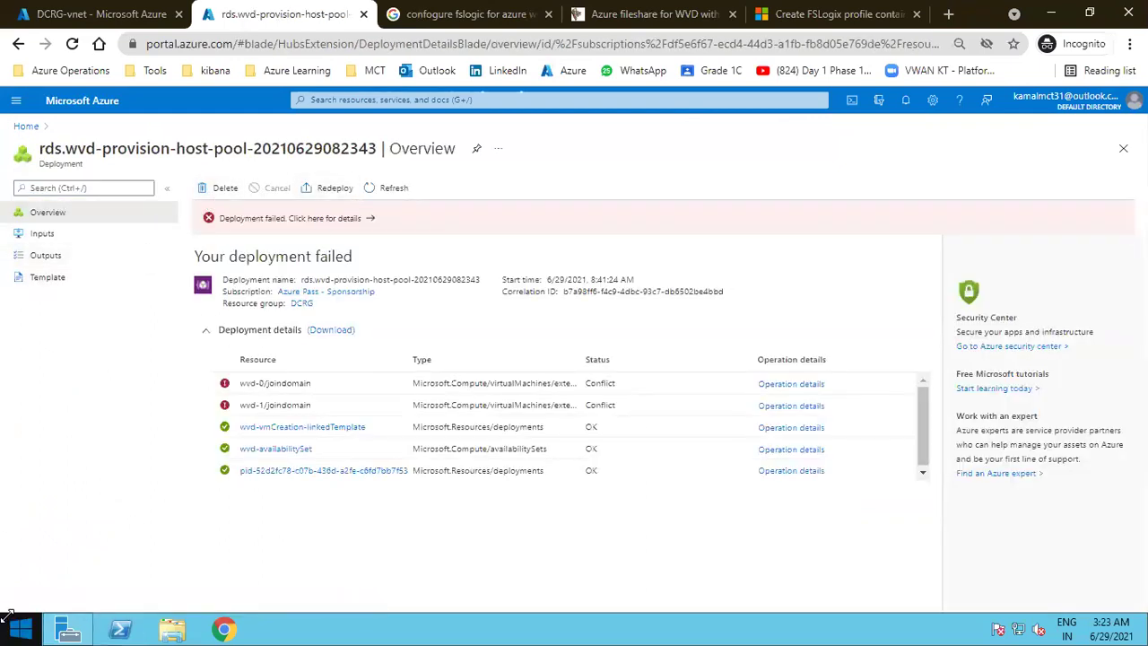
pyautogui.click(331, 189)
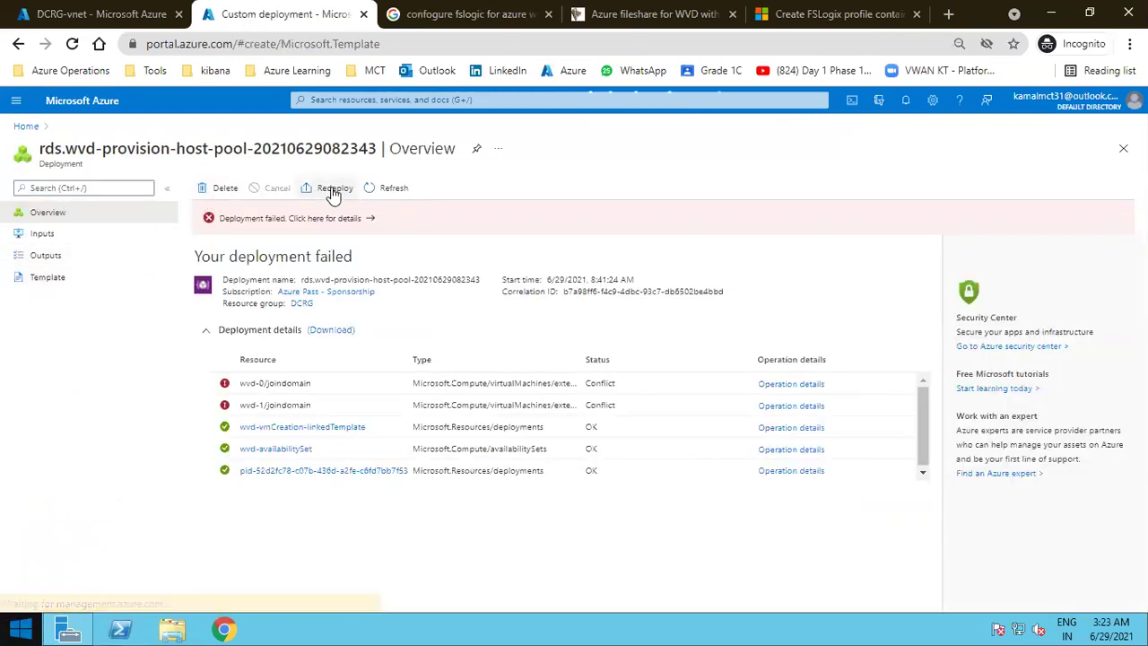
pyautogui.scroll(-4, 255, 431)
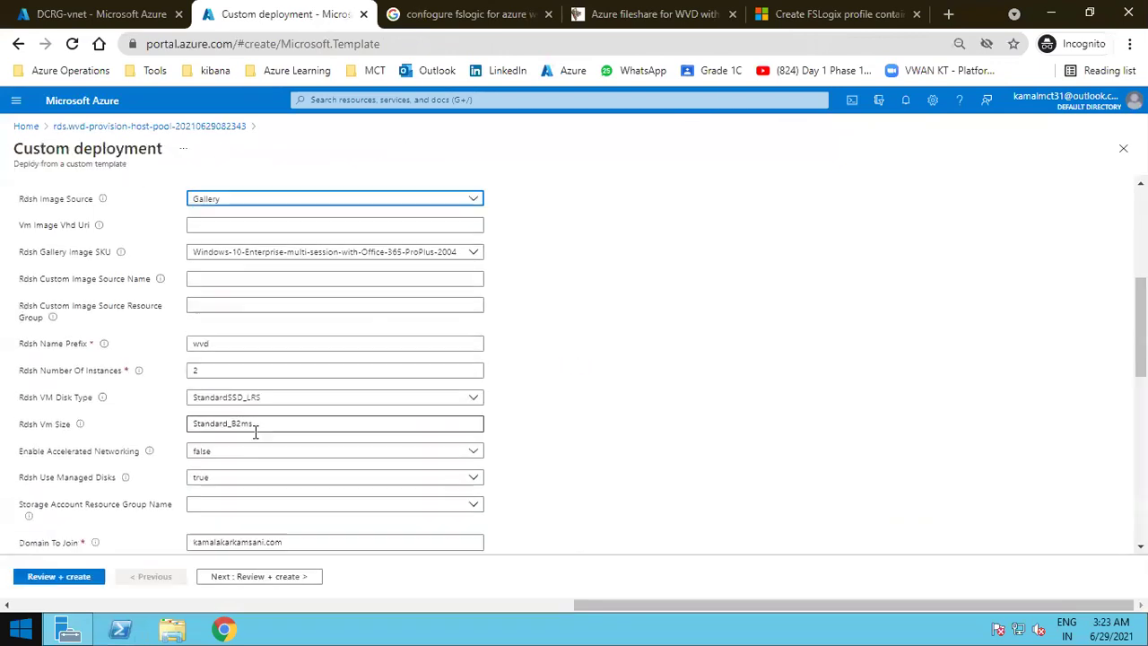
pyautogui.scroll(4, 255, 431)
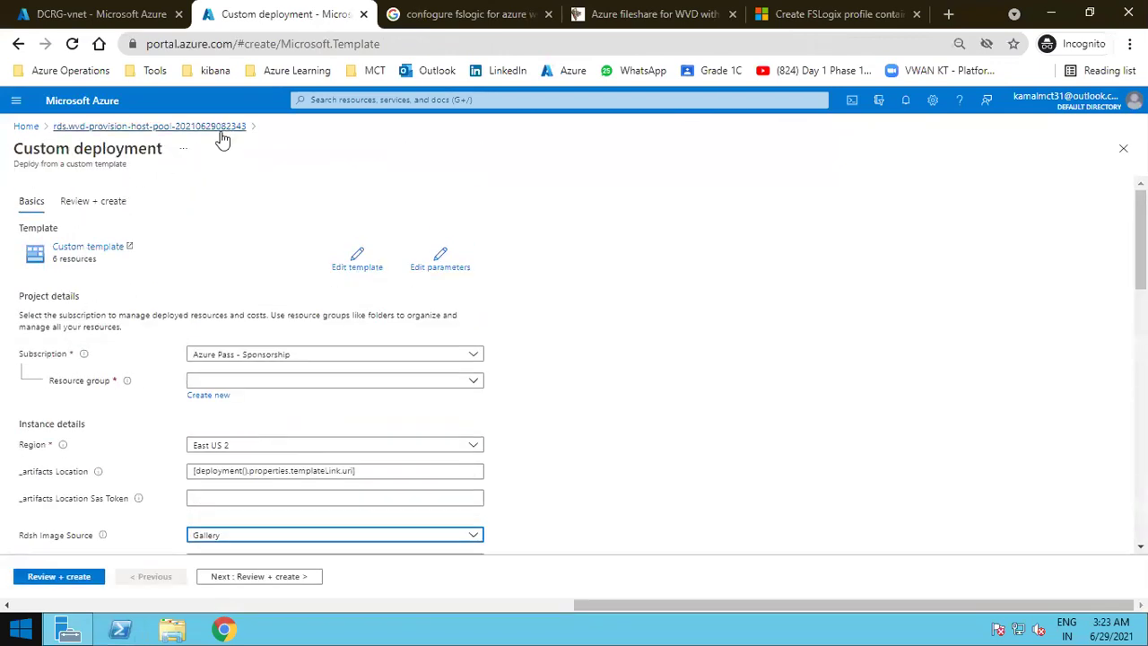
pyautogui.click(26, 126)
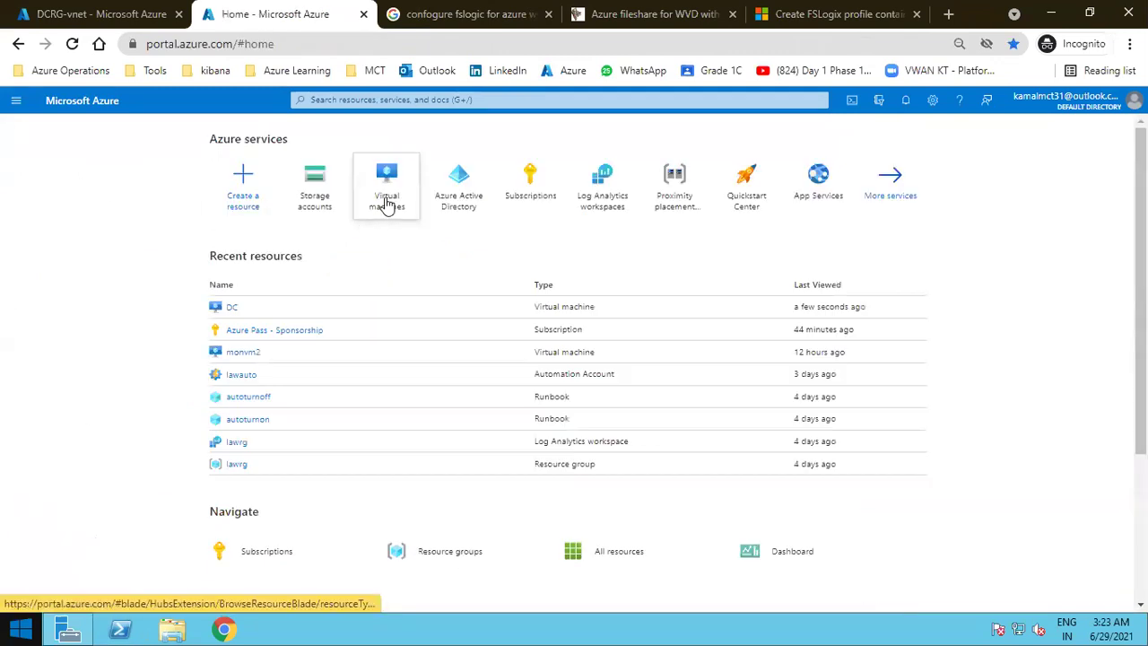
# - Open the virtual machines list and wvd-0's details, then return to the portal home
pyautogui.moveTo(387, 205)
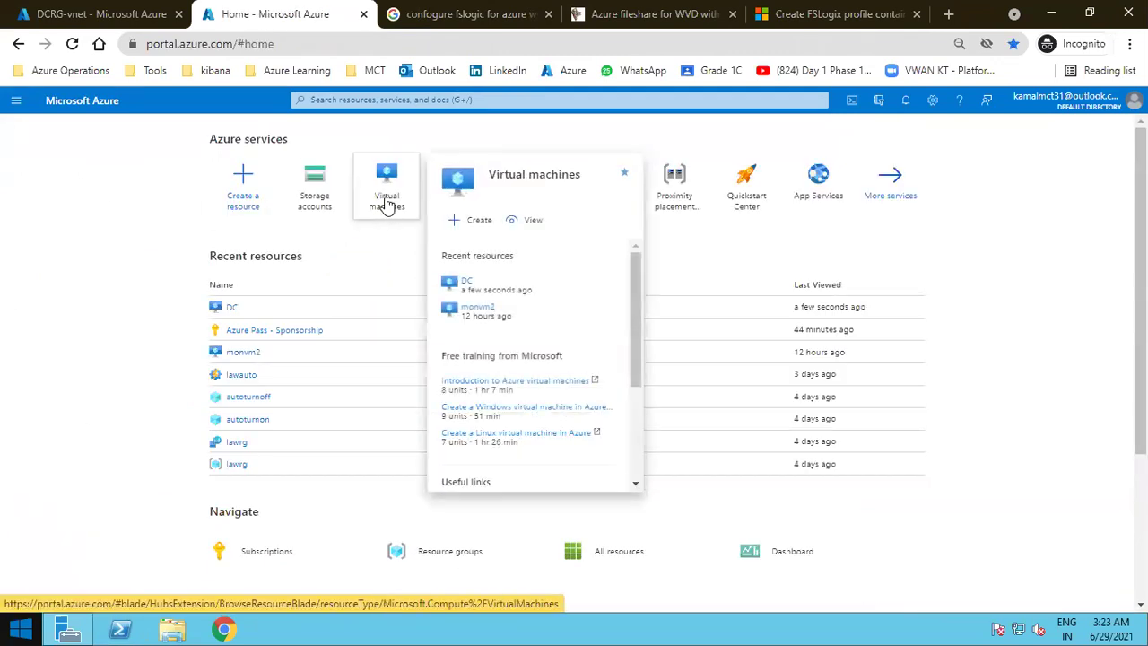
pyautogui.click(387, 204)
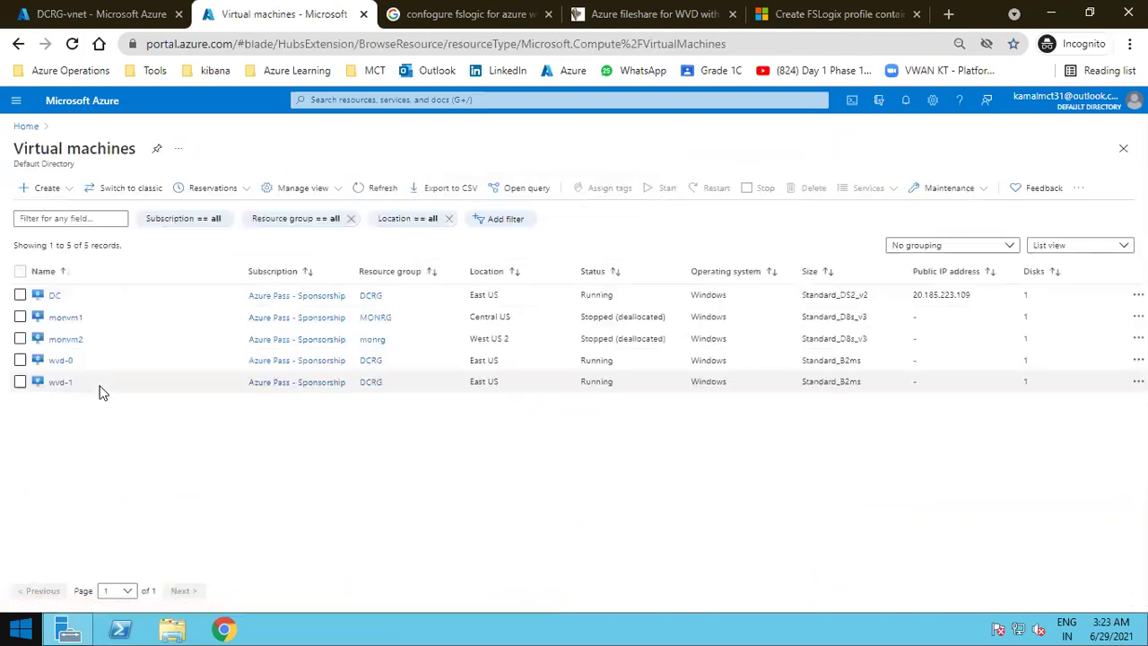
pyautogui.click(60, 361)
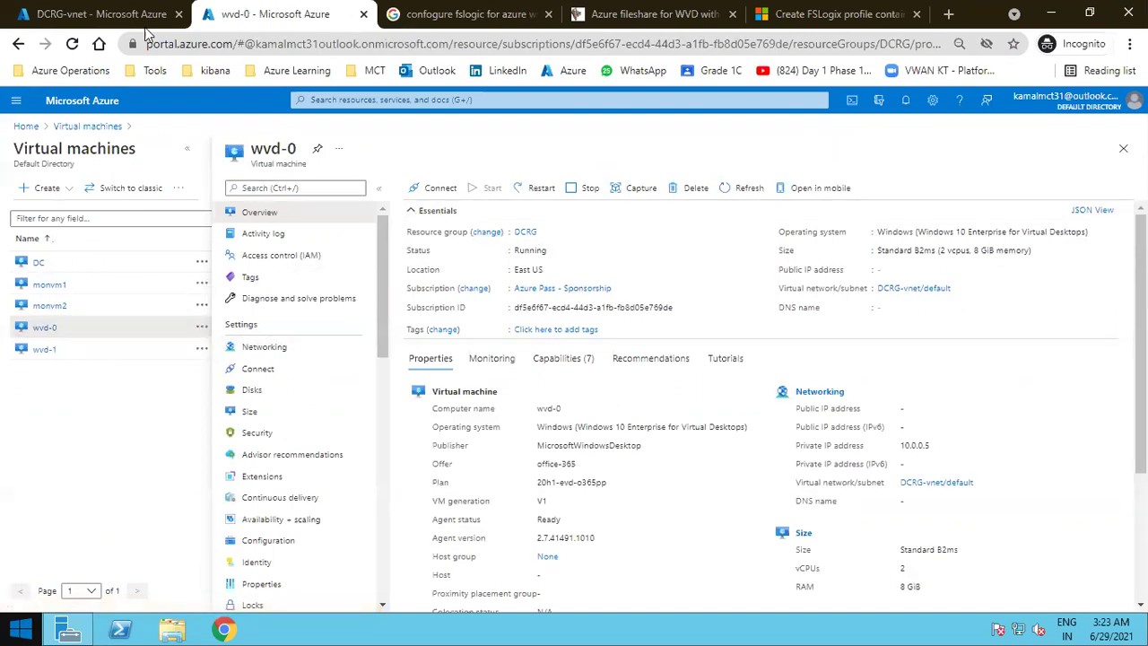
pyautogui.click(60, 15)
pyautogui.click(57, 101)
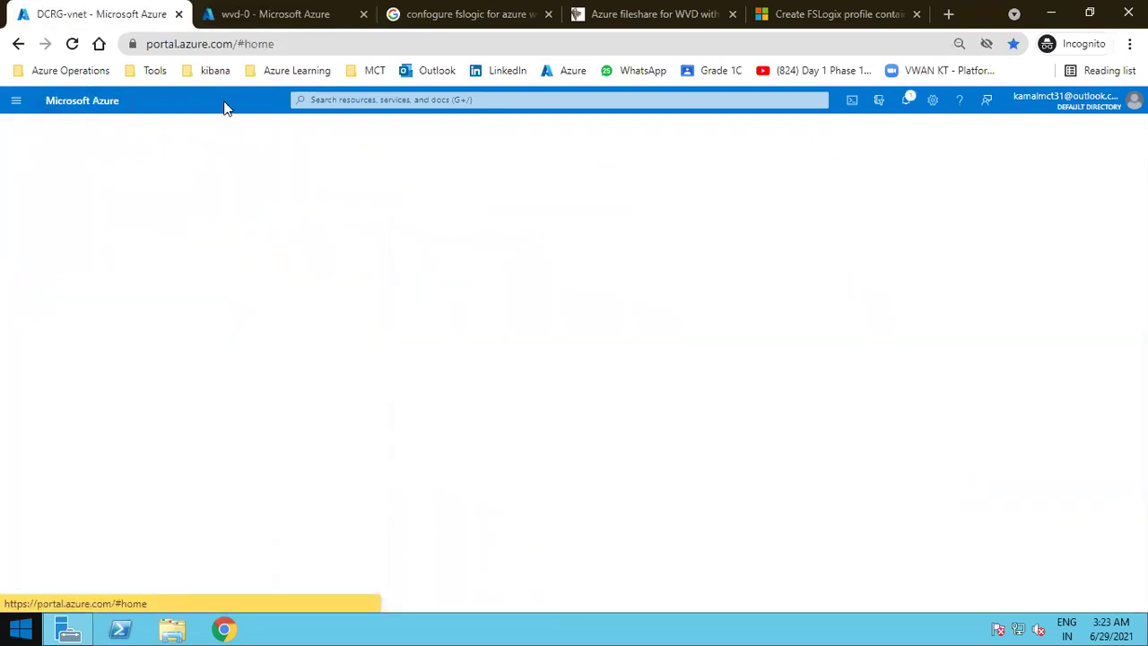
# - Search 'windows vi', check the Host pools service, and go back home
pyautogui.press('g')
pyautogui.press('/')
pyautogui.write('windows vi')
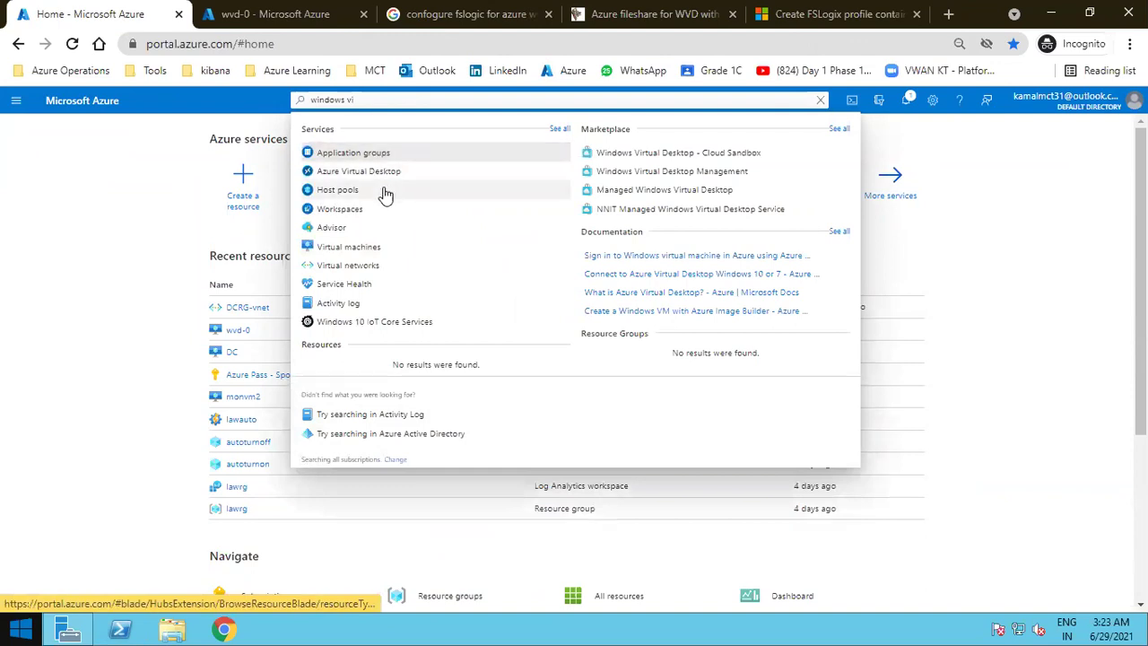
pyautogui.click(385, 192)
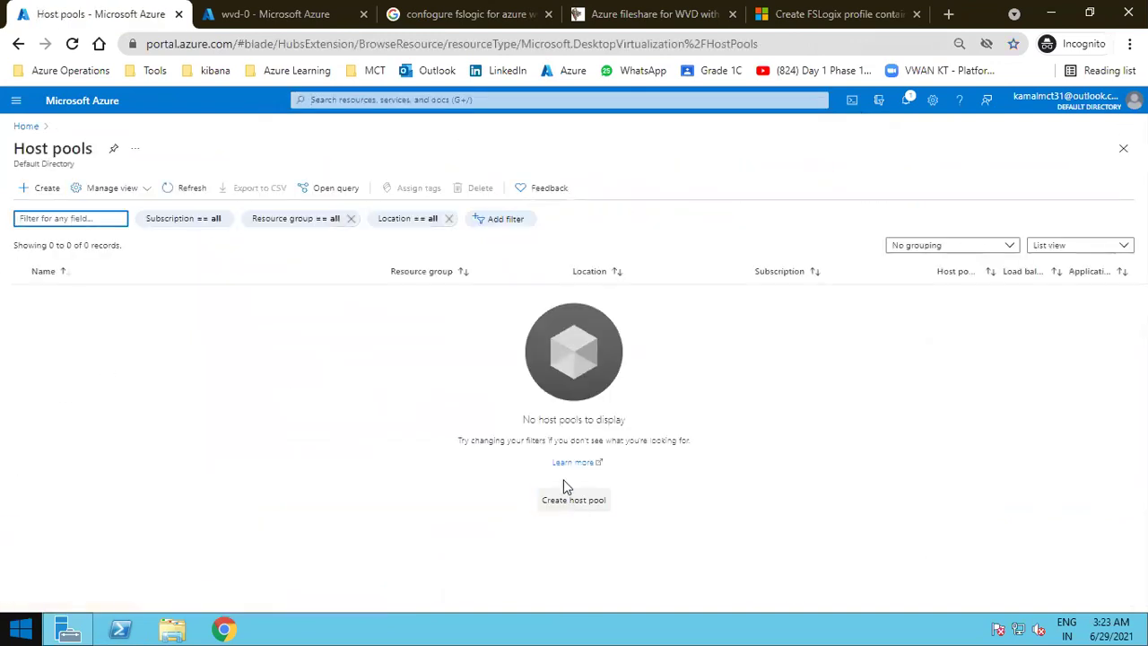
pyautogui.click(54, 100)
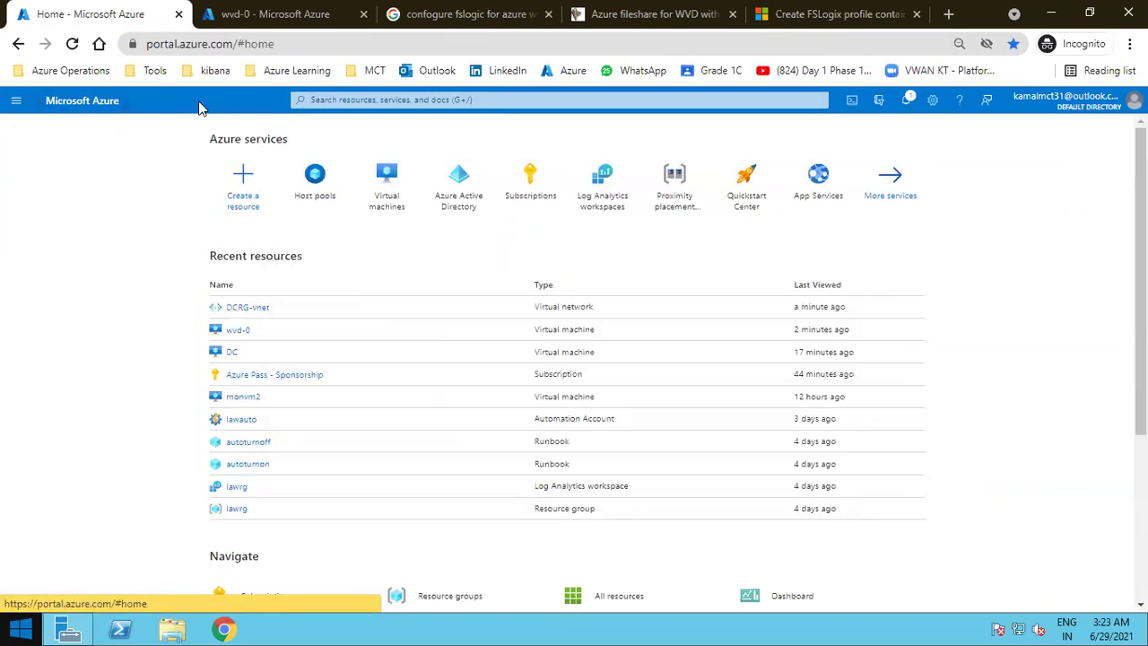
# - Search 'virtual desk' and browse Azure Virtual Desktop's Host pools, Application groups and Workspaces
pyautogui.click(332, 101)
pyautogui.write('virtual de')
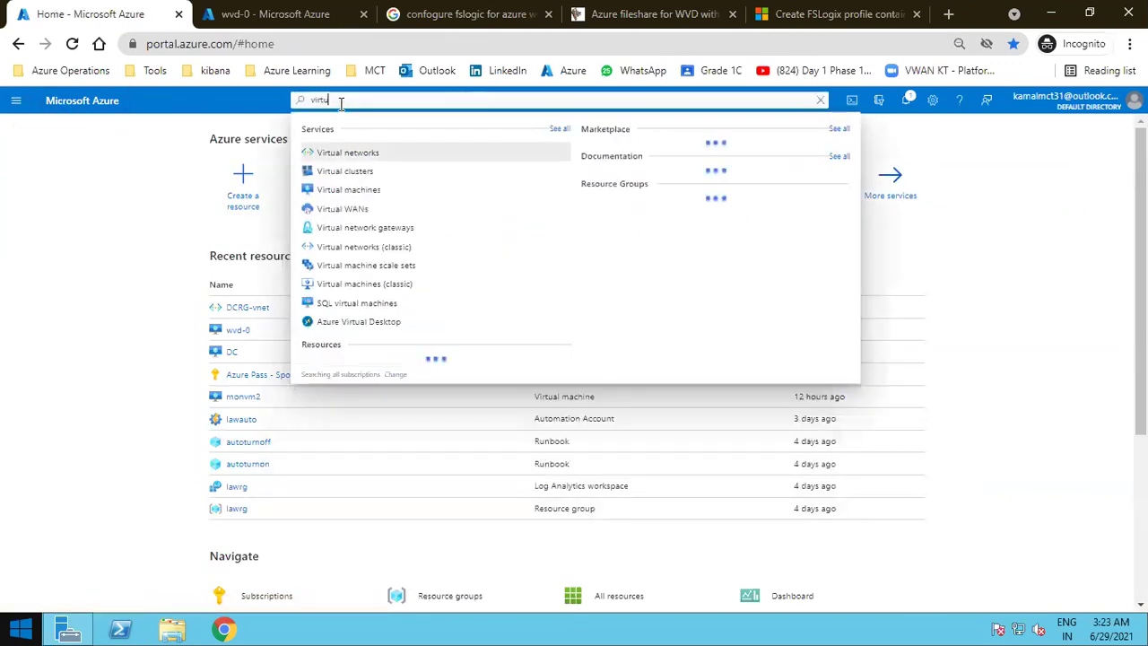
pyautogui.write('sk')
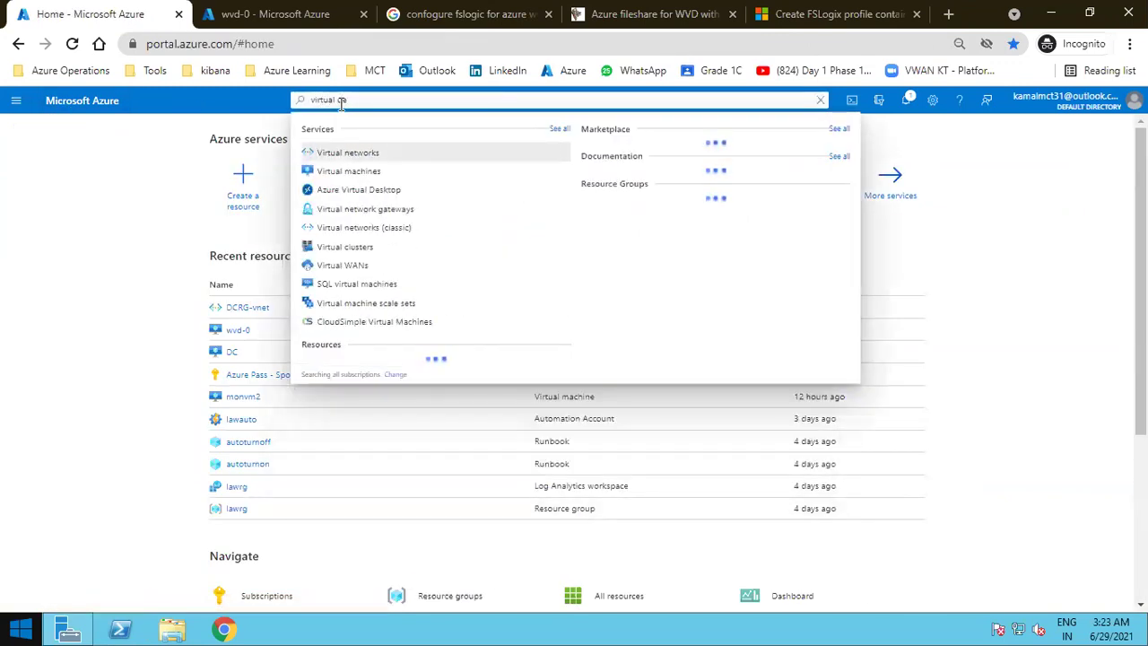
pyautogui.click(350, 172)
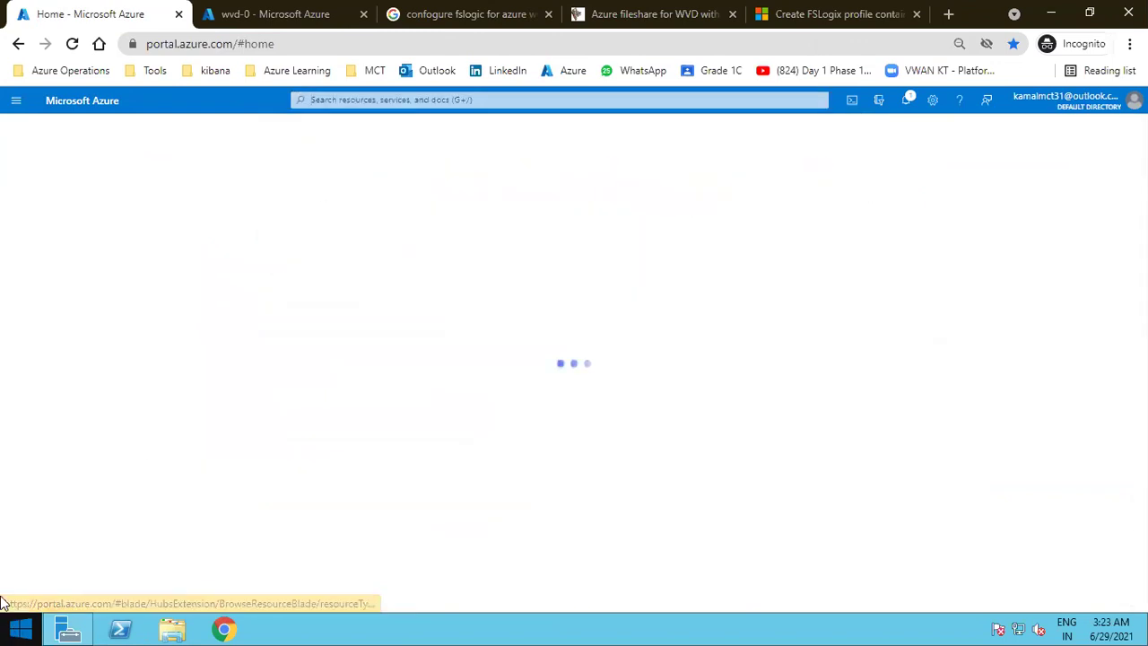
pyautogui.click(50, 260)
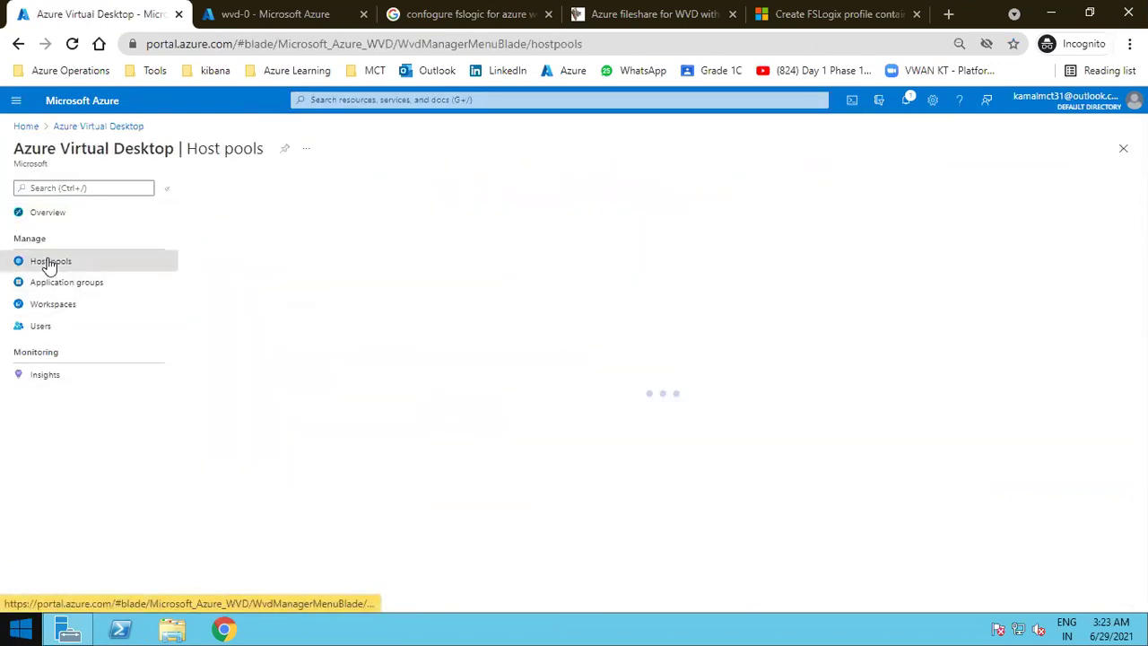
pyautogui.click(46, 282)
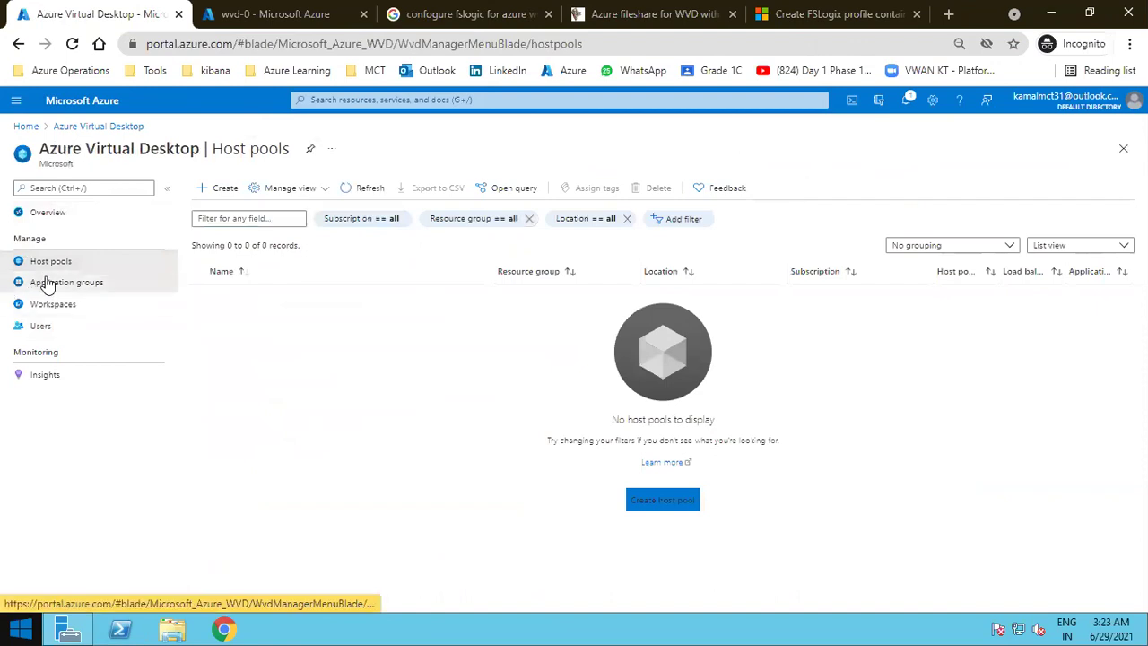
pyautogui.click(54, 308)
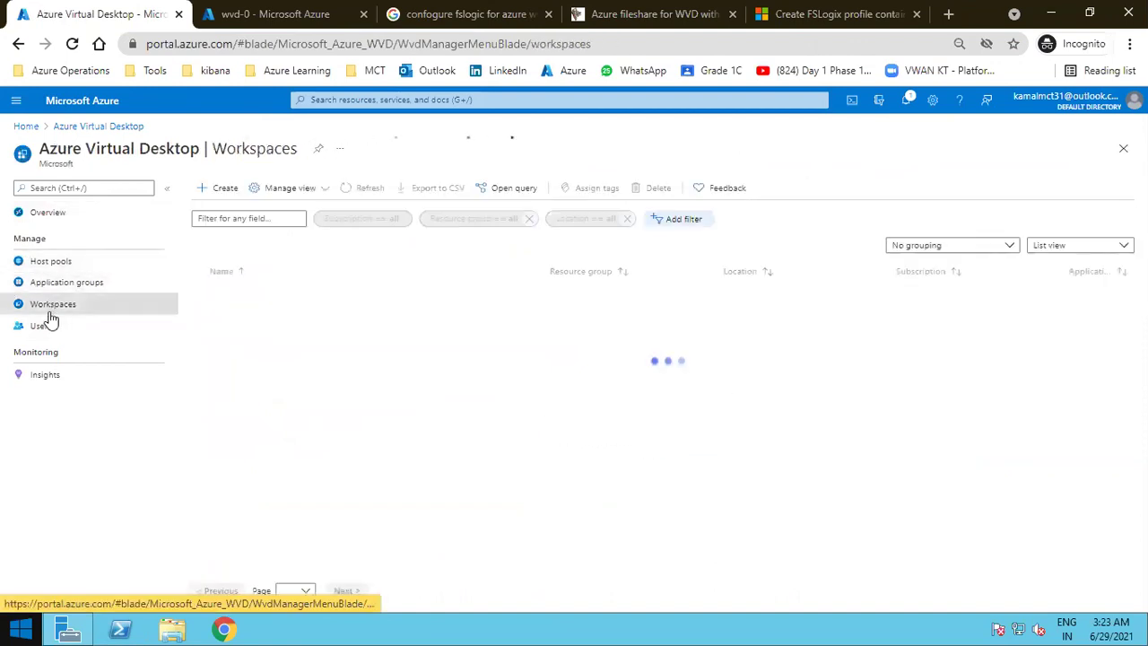
pyautogui.click(53, 257)
# - Review the Azure Virtual Desktop overview, workspaces, users and application groups, then return to wvd-0
pyautogui.click(54, 213)
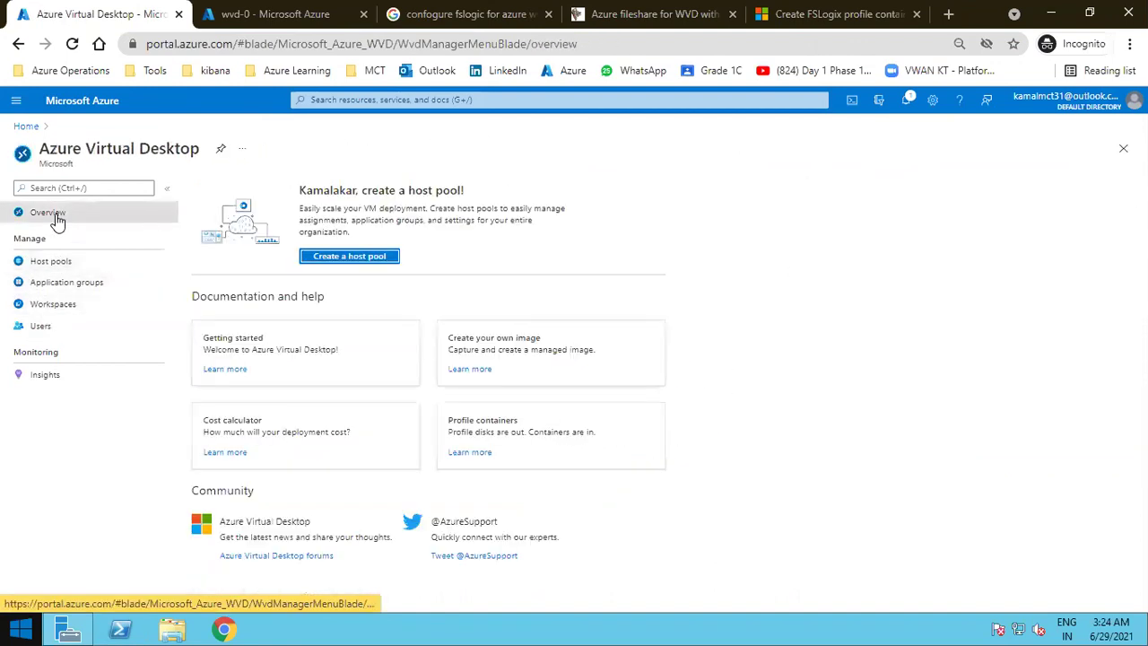
pyautogui.click(49, 305)
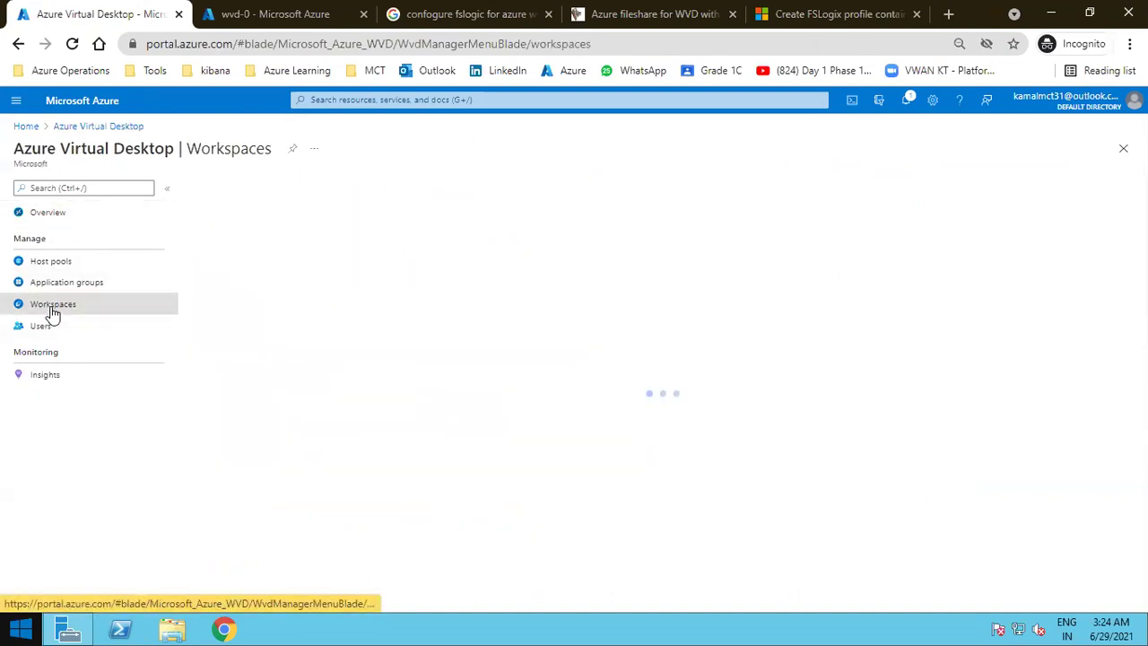
pyautogui.click(43, 325)
pyautogui.click(70, 287)
pyautogui.click(69, 263)
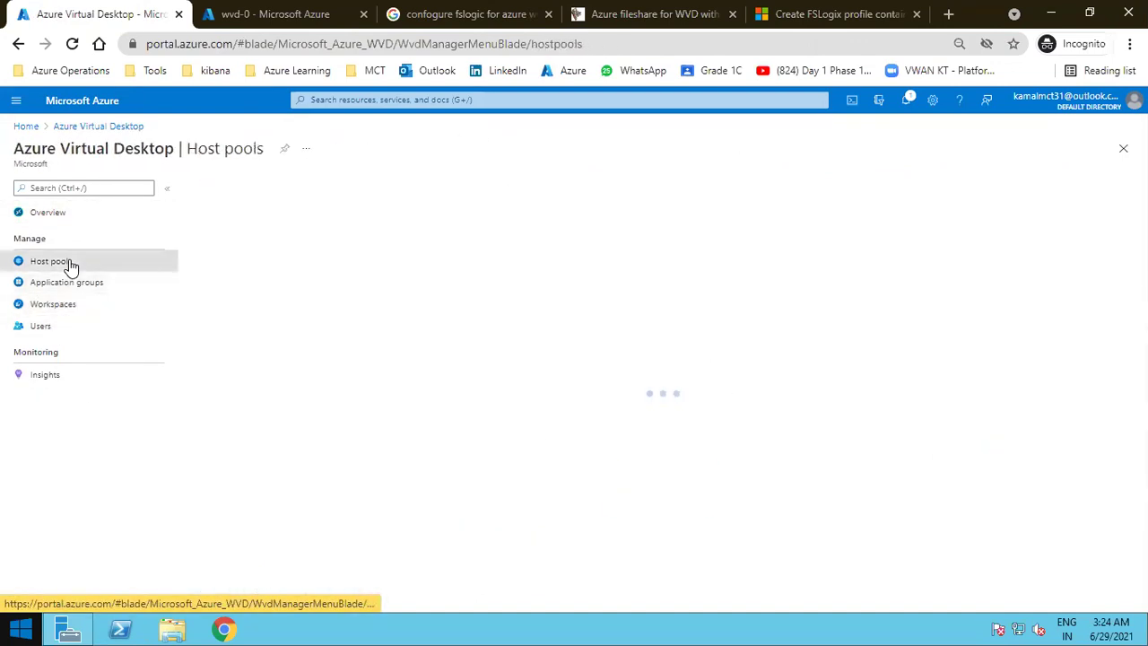
pyautogui.click(253, 18)
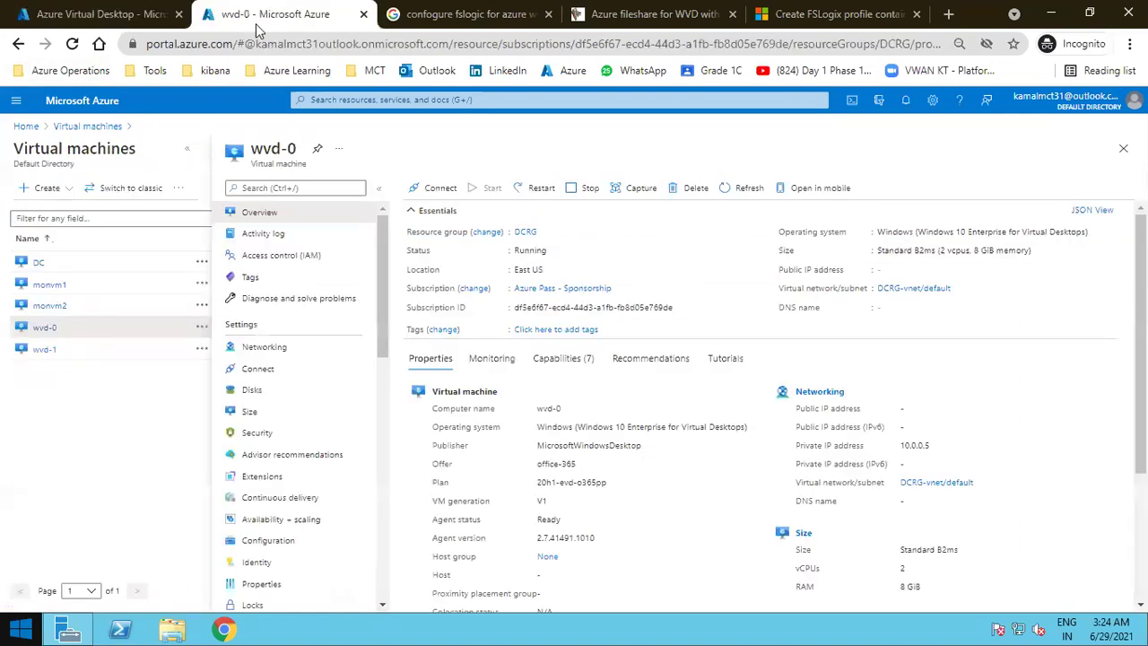
# - Delete VMs wvd-0 and wvd-1 from the virtual machines list, confirming with 'yes'
pyautogui.click(79, 127)
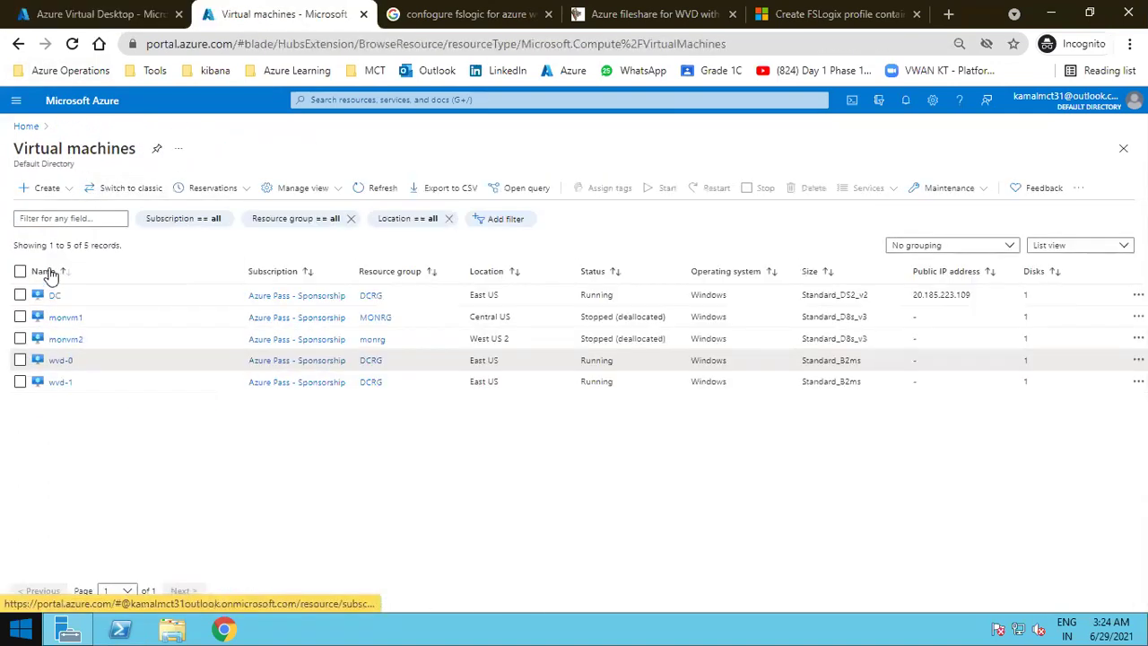
pyautogui.click(20, 360)
pyautogui.click(19, 382)
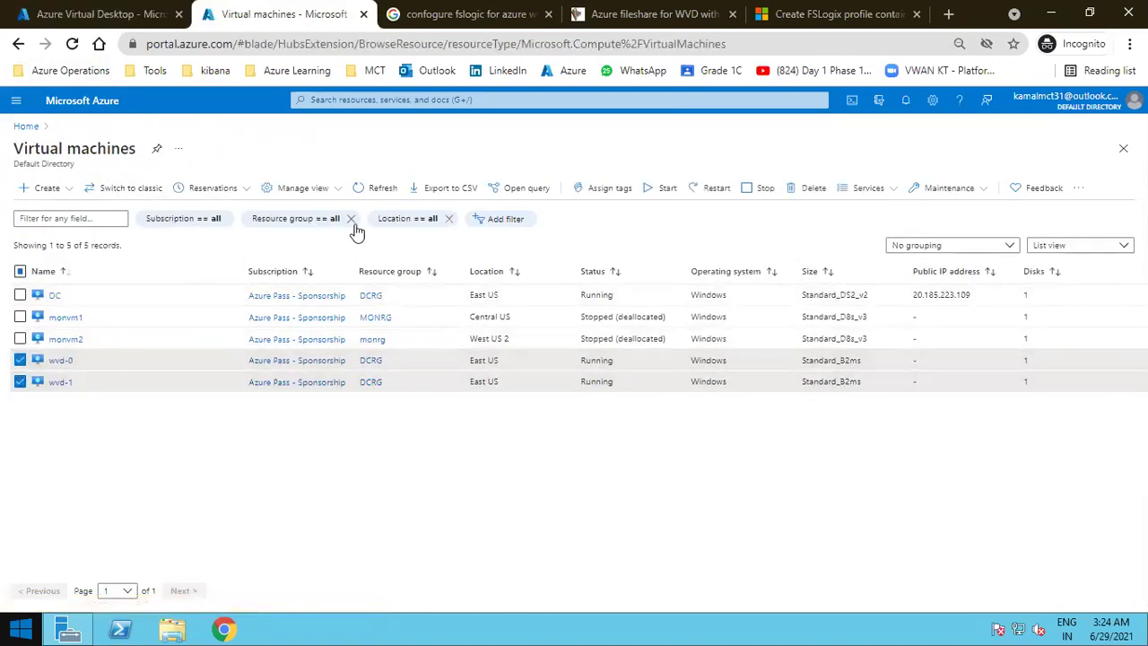
pyautogui.click(802, 188)
pyautogui.write('yes')
pyautogui.click(887, 590)
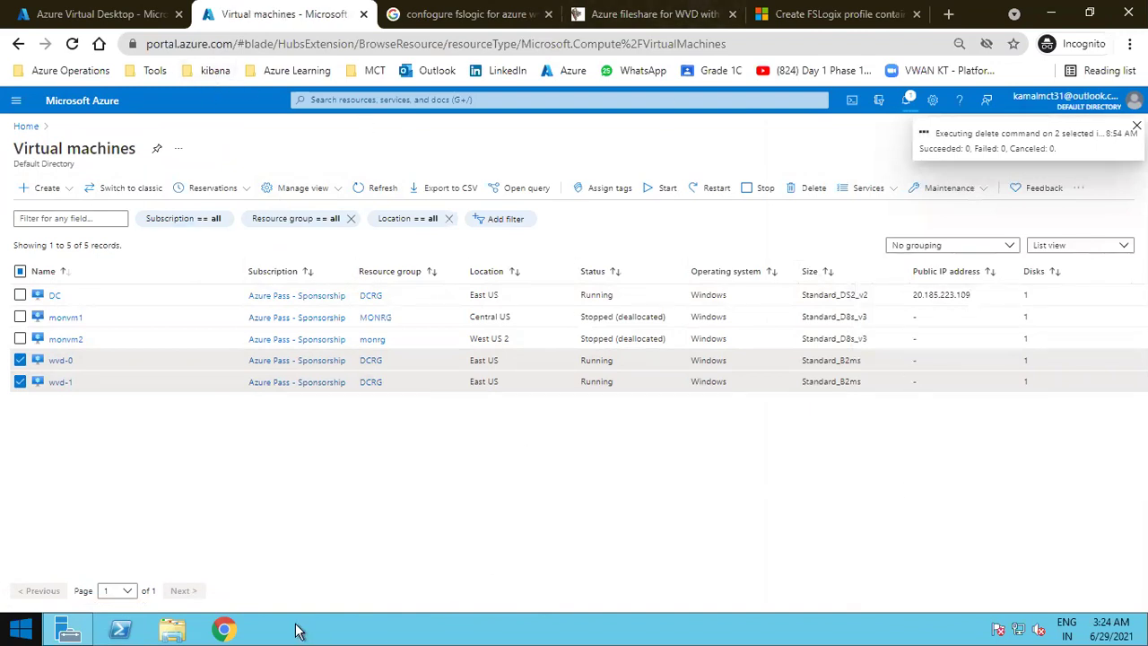
# - Minimize Server Manager and the remote desktop session, then refresh the virtual machine list
pyautogui.hotkey('alt', 'Tab')
pyautogui.click(1079, 11)
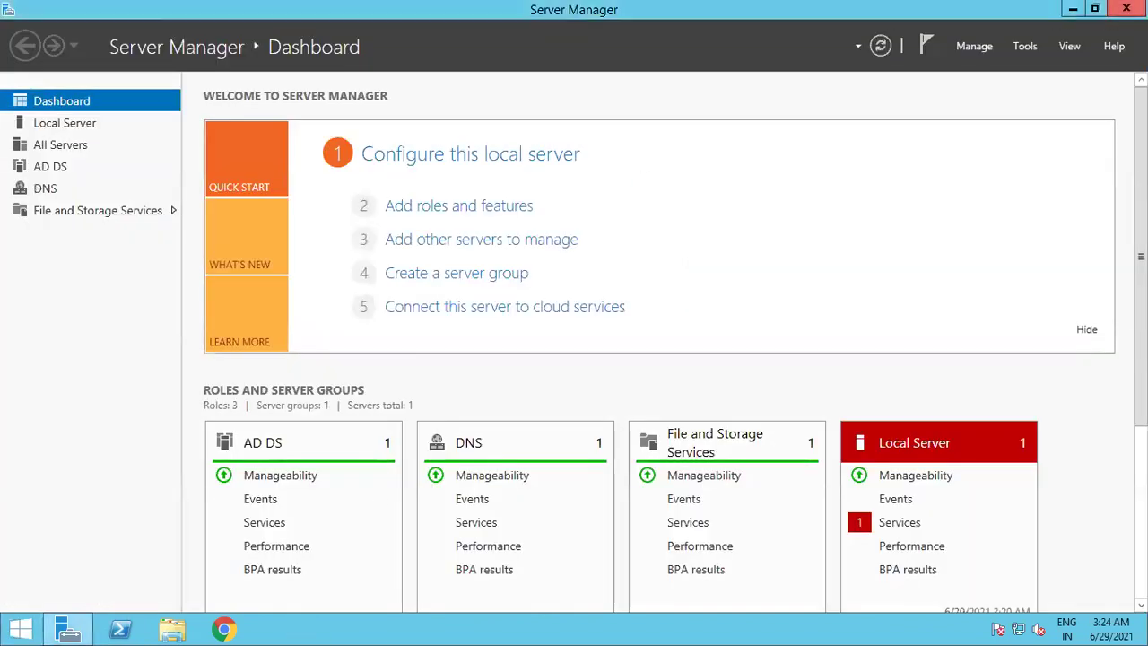
pyautogui.moveTo(614, 11)
pyautogui.click(744, 11)
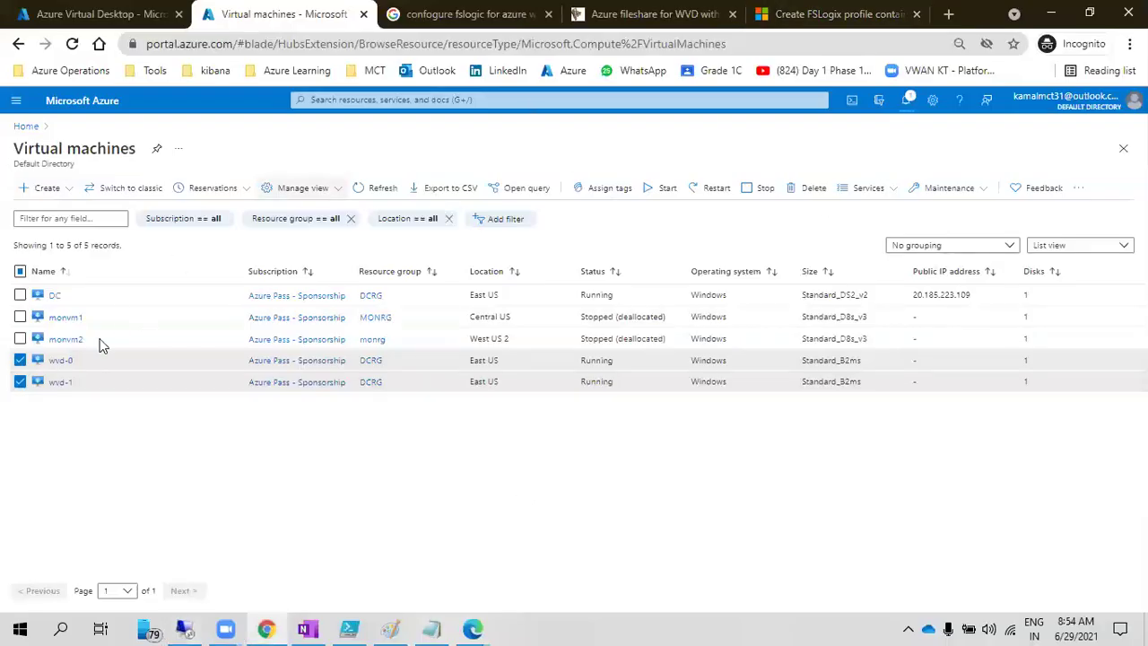
pyautogui.click(376, 190)
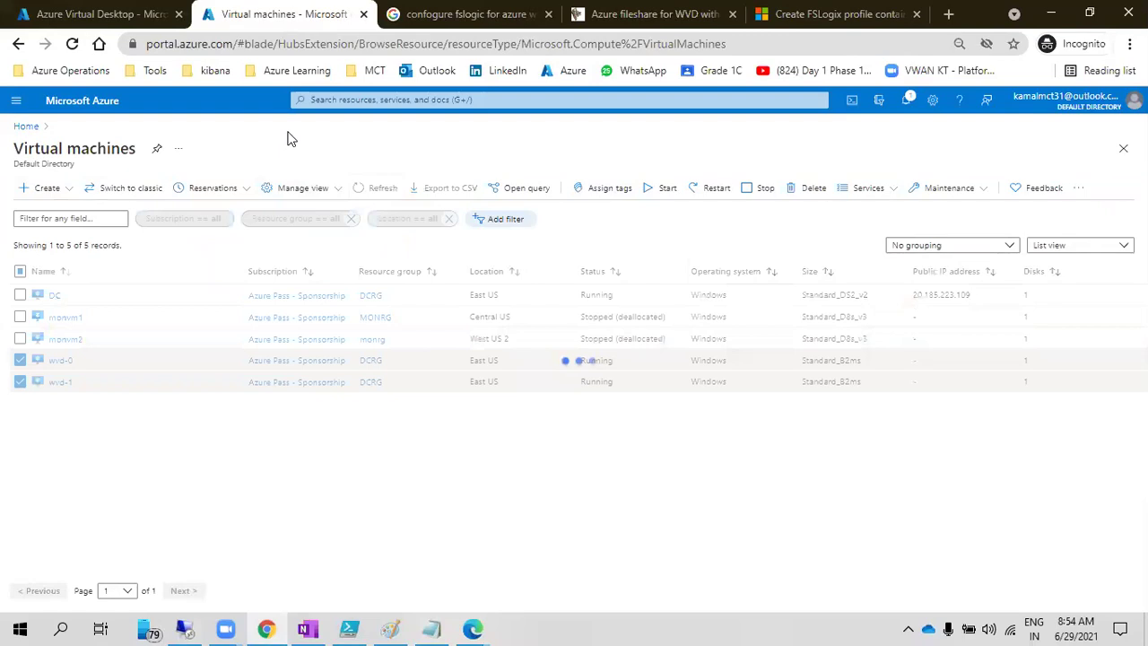
# - Start a new host pool in resource group DCRG named wvdtest with Pooled type
pyautogui.click(65, 9)
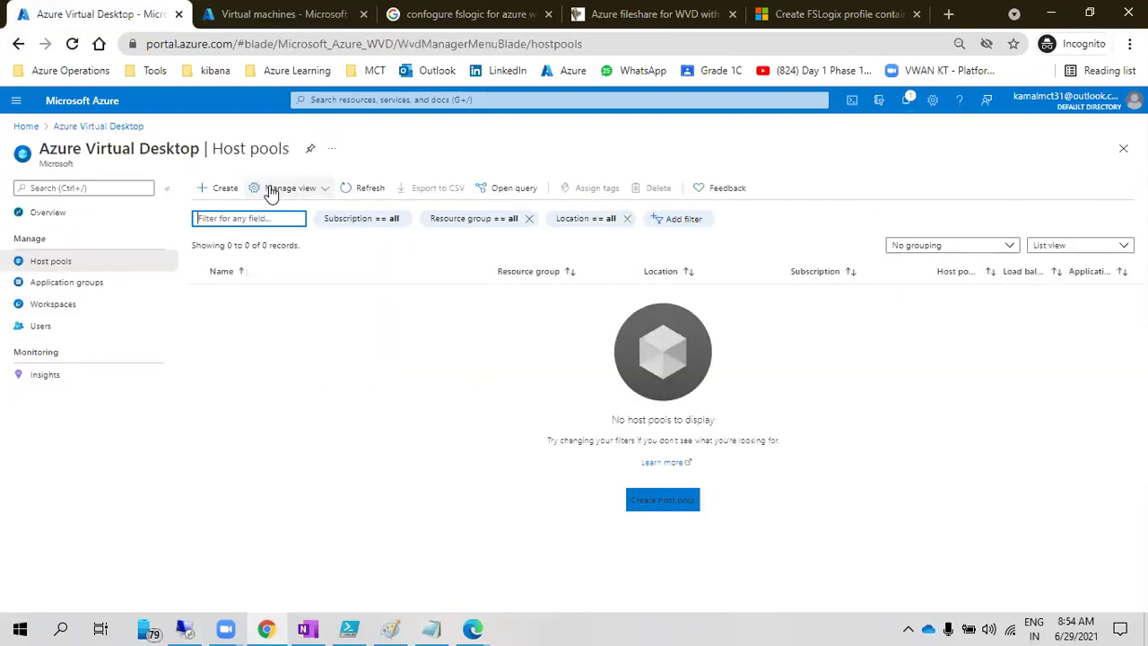
pyautogui.click(663, 500)
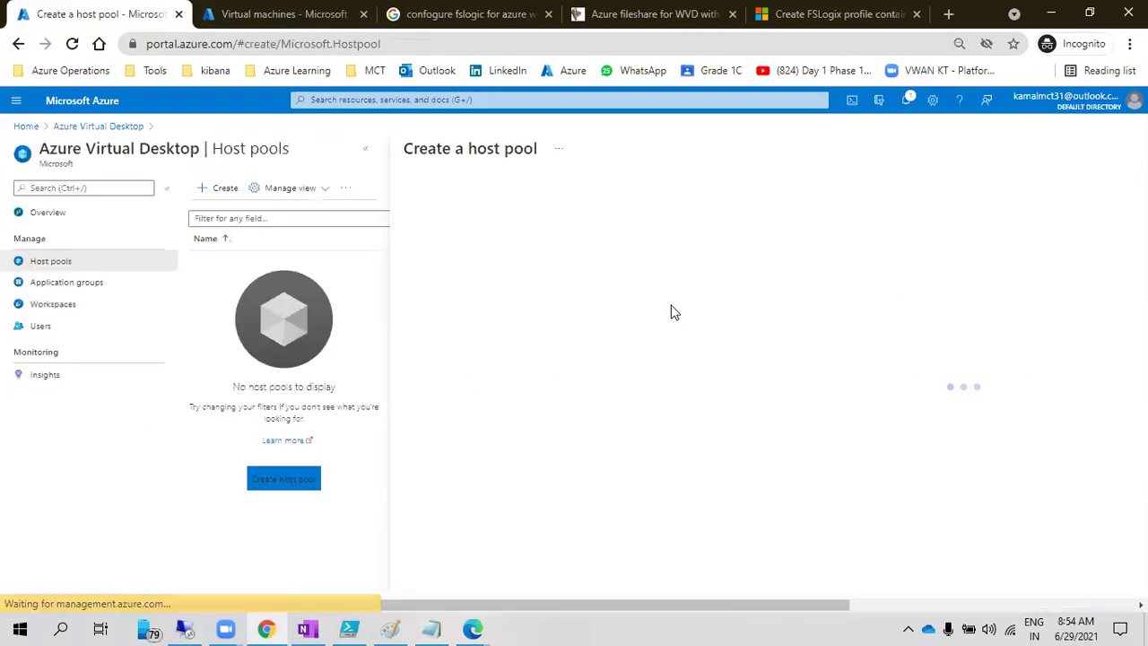
pyautogui.click(664, 284)
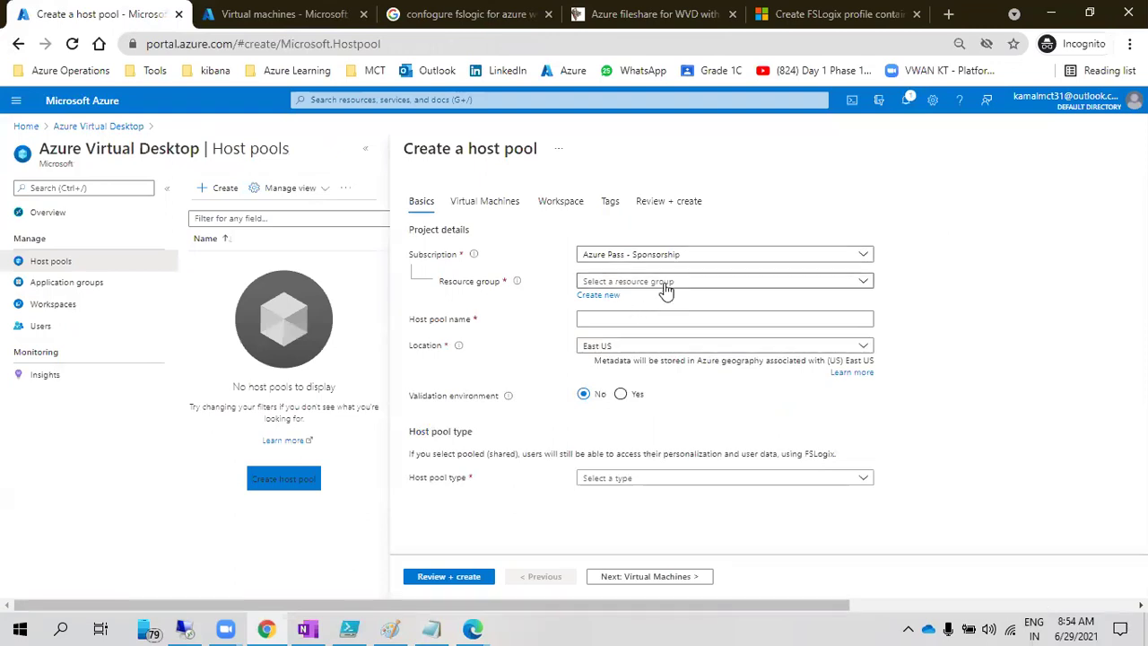
pyautogui.click(599, 326)
pyautogui.click(599, 320)
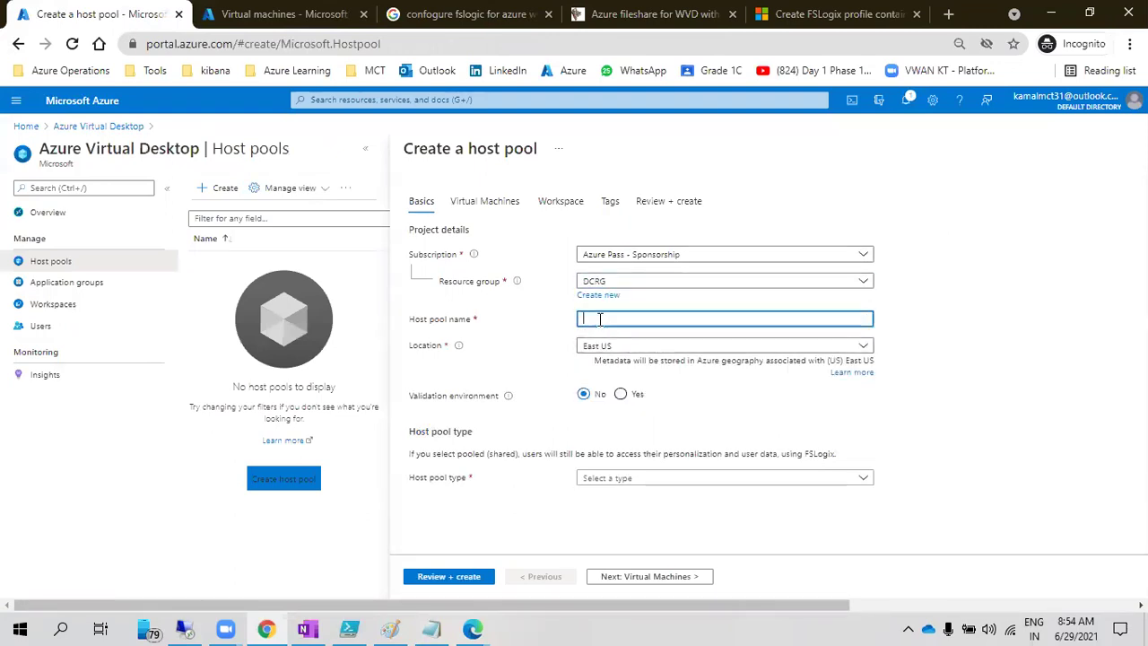
pyautogui.click(632, 478)
pyautogui.click(613, 517)
pyautogui.click(610, 320)
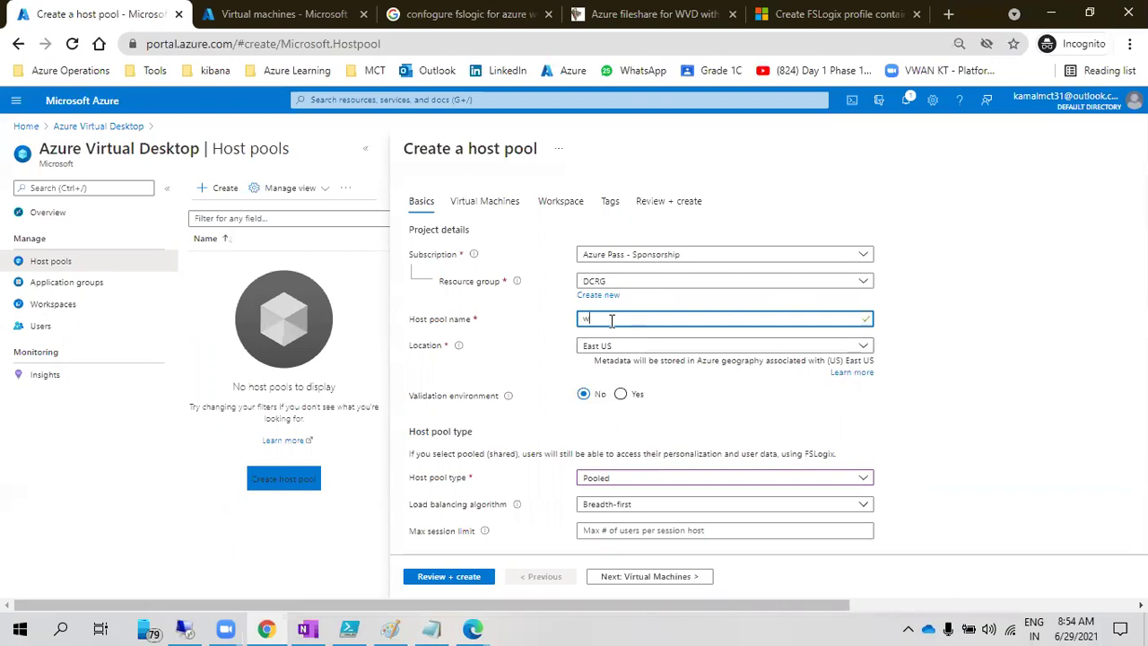
pyautogui.write('wvdtest')
# - Set the max session limit to 10 and continue to the Virtual Machines step
pyautogui.scroll(-1, 560, 496)
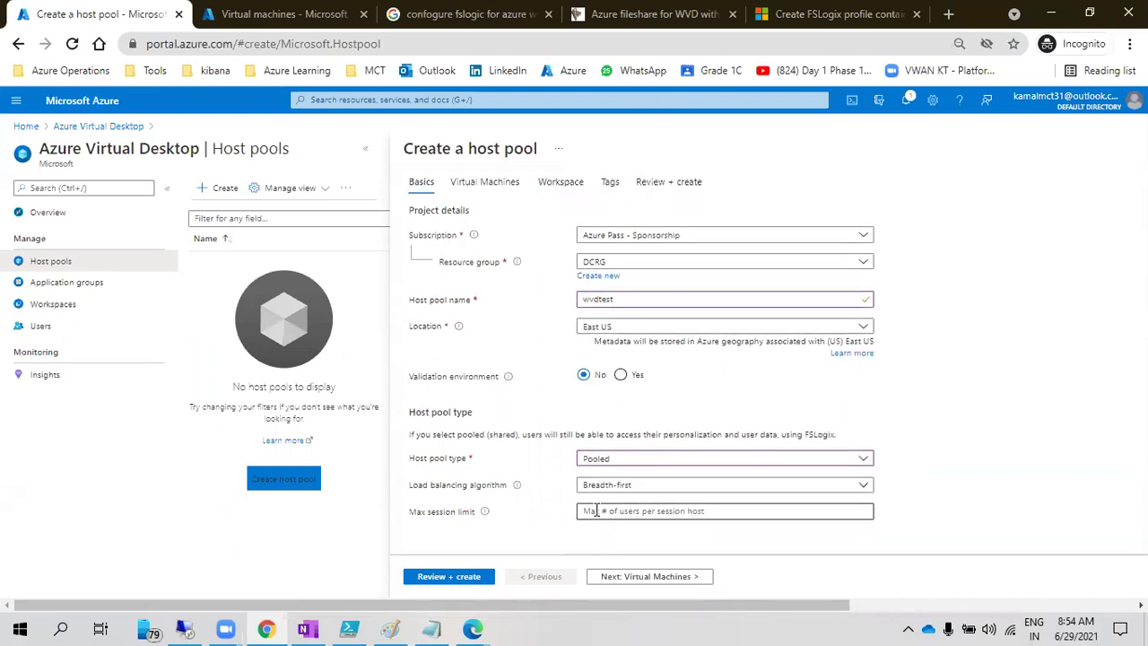
pyautogui.moveTo(483, 515)
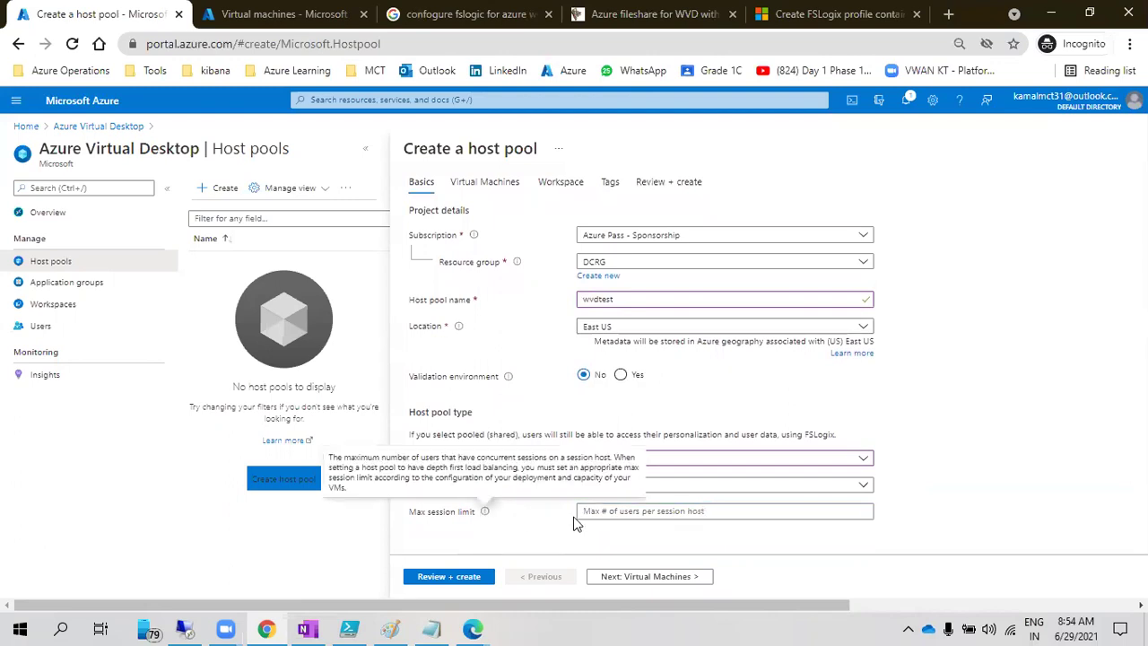
pyautogui.click(608, 513)
pyautogui.write('10')
pyautogui.click(654, 569)
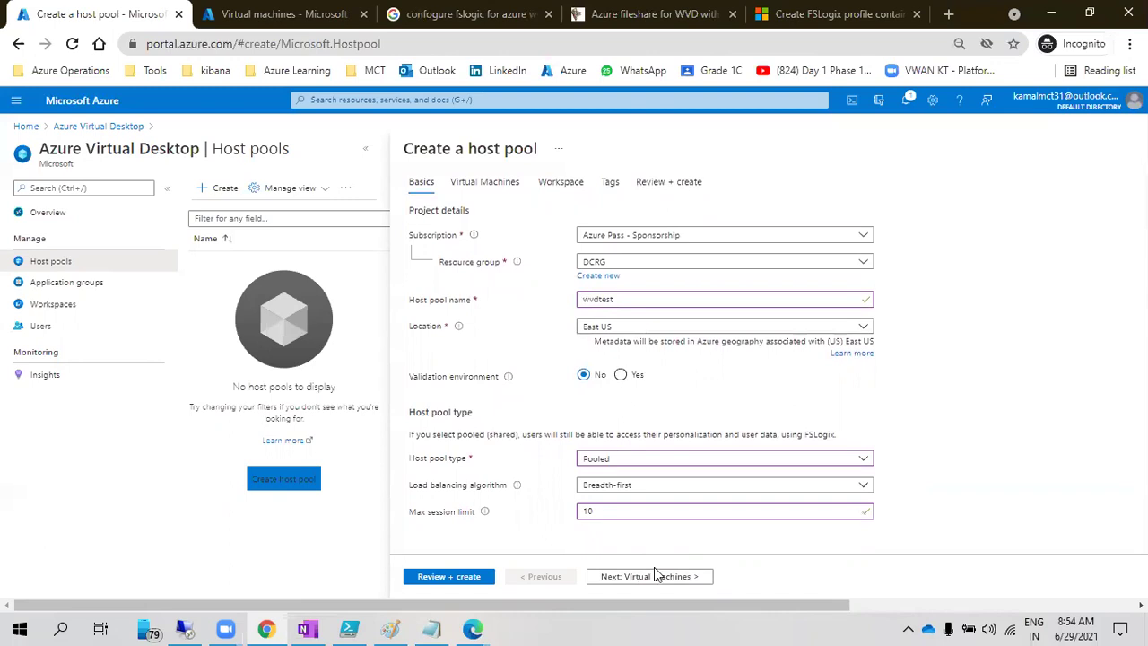
pyautogui.click(654, 574)
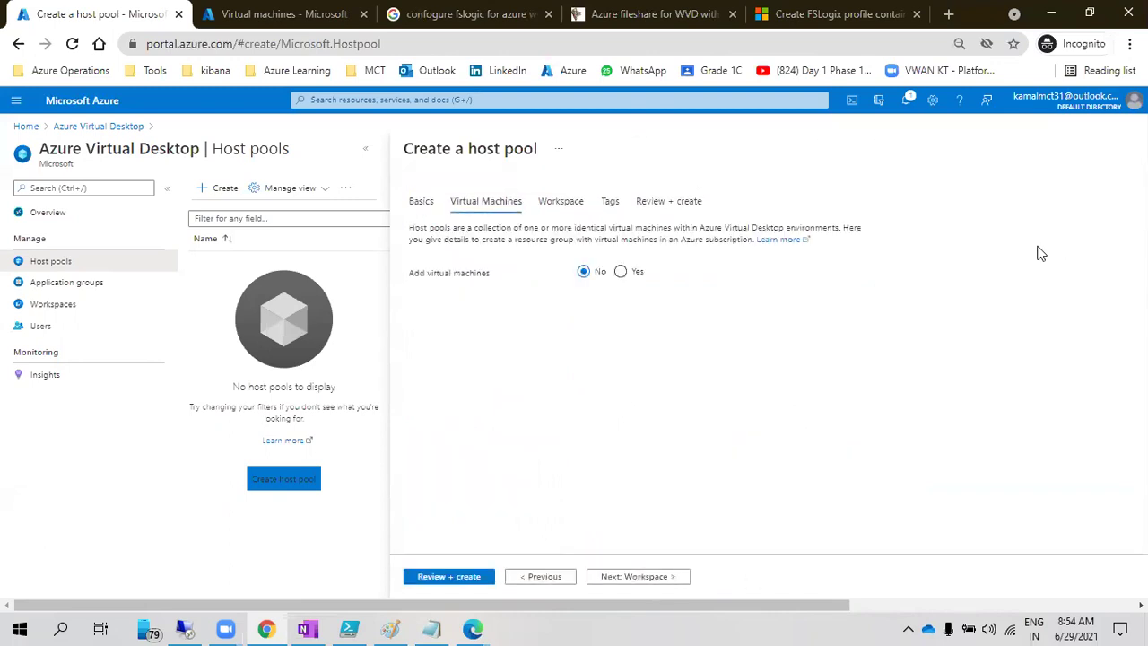
# - Add virtual machines with name prefix wvdvm in availability set wvd-availabilitySet
pyautogui.click(620, 271)
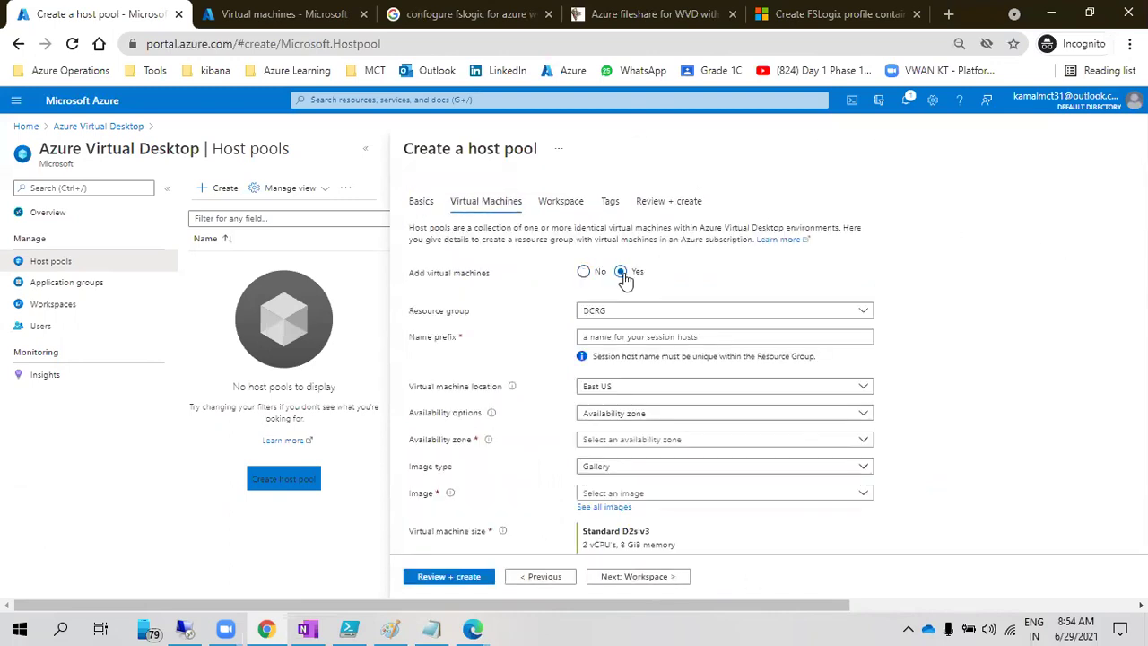
pyautogui.click(631, 333)
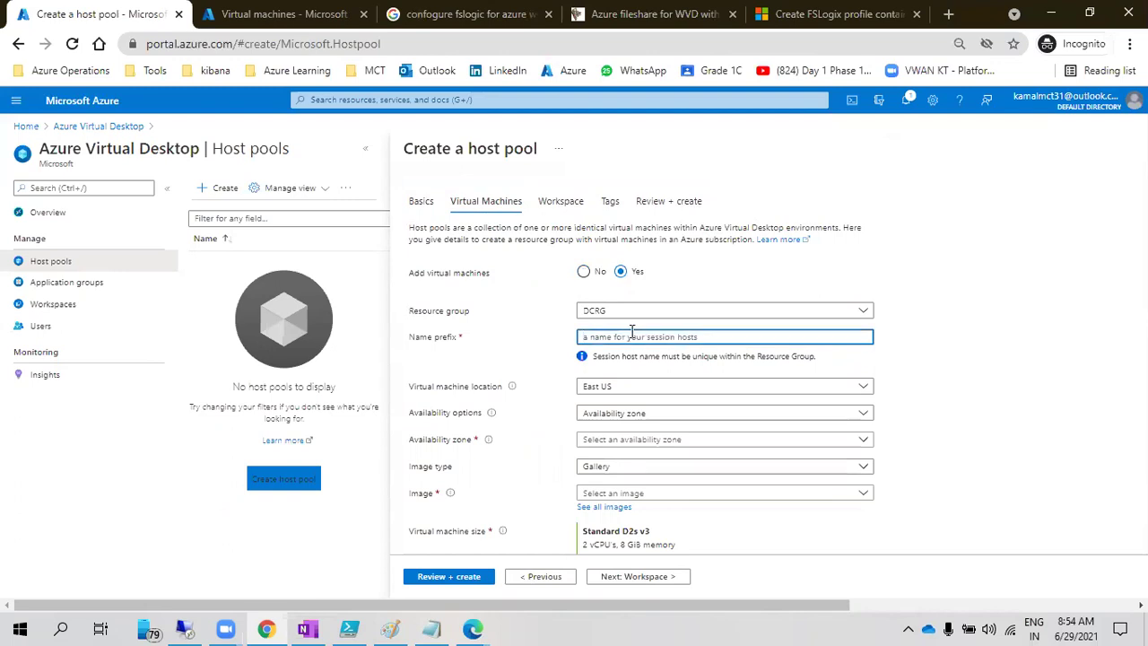
pyautogui.write('wvdvm')
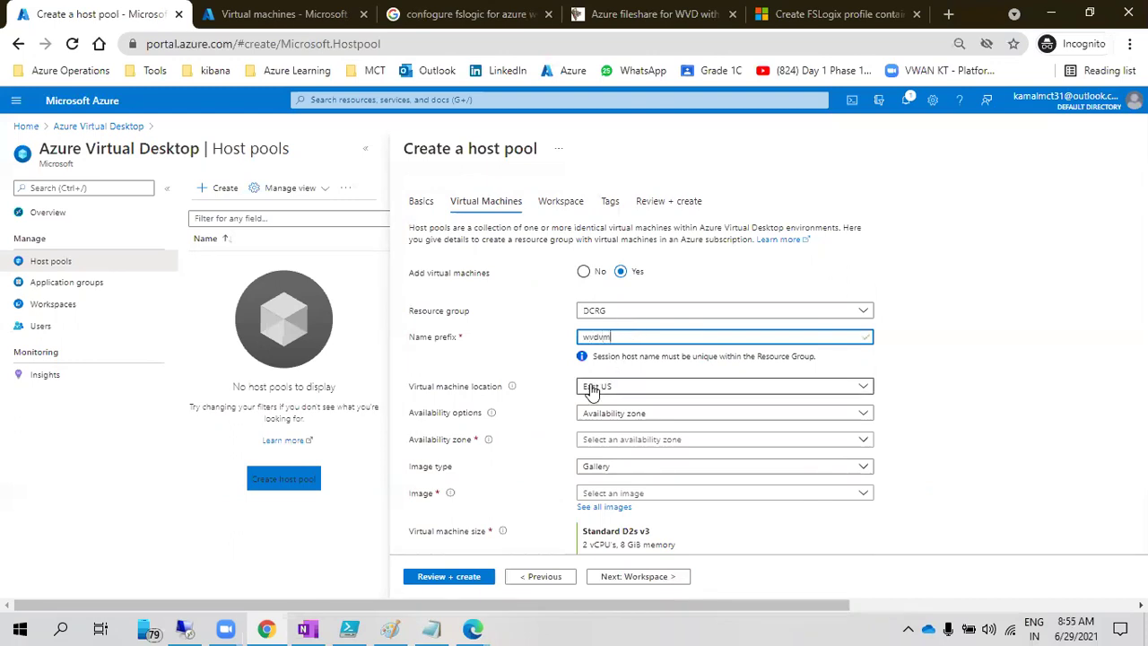
pyautogui.click(538, 404)
pyautogui.click(617, 412)
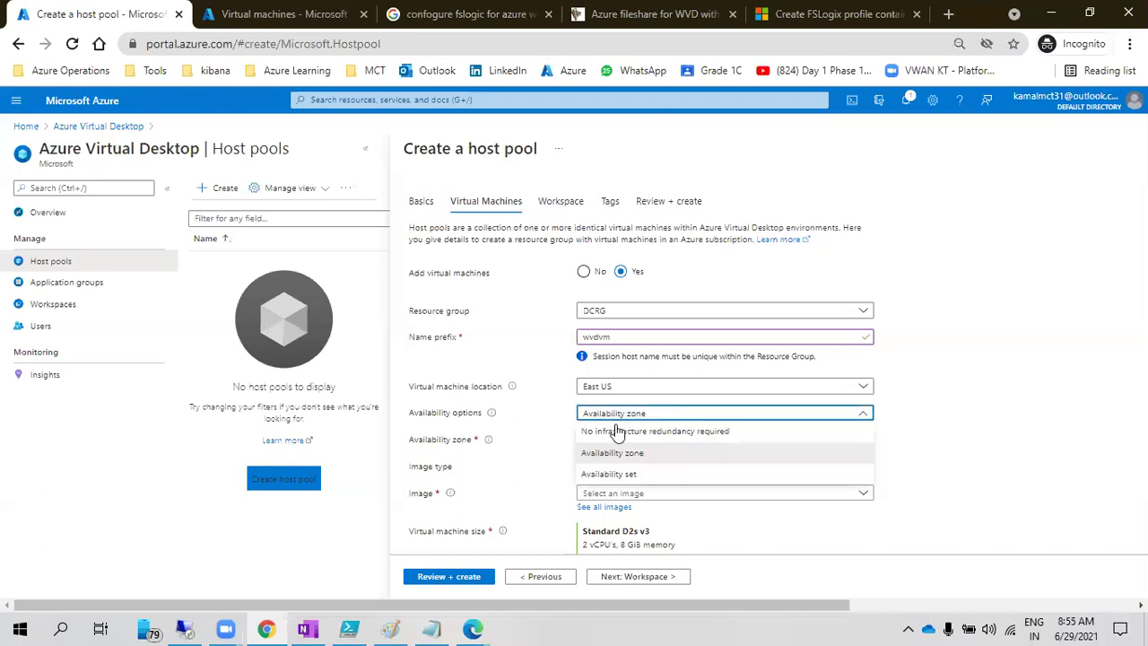
pyautogui.click(615, 475)
pyautogui.click(615, 440)
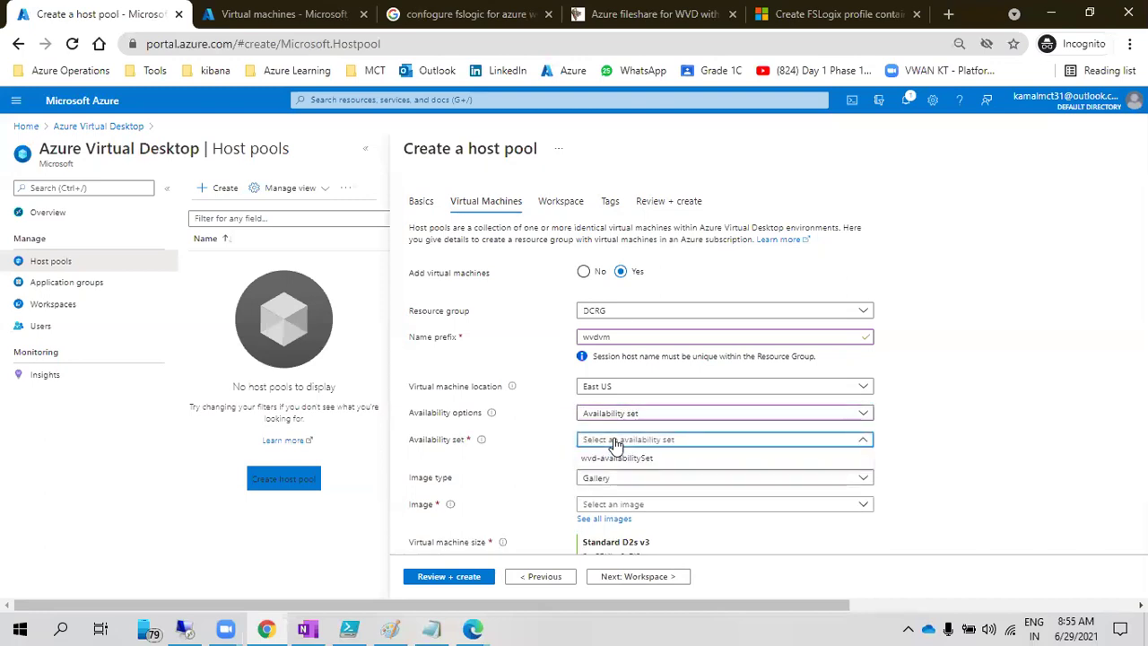
pyautogui.click(615, 457)
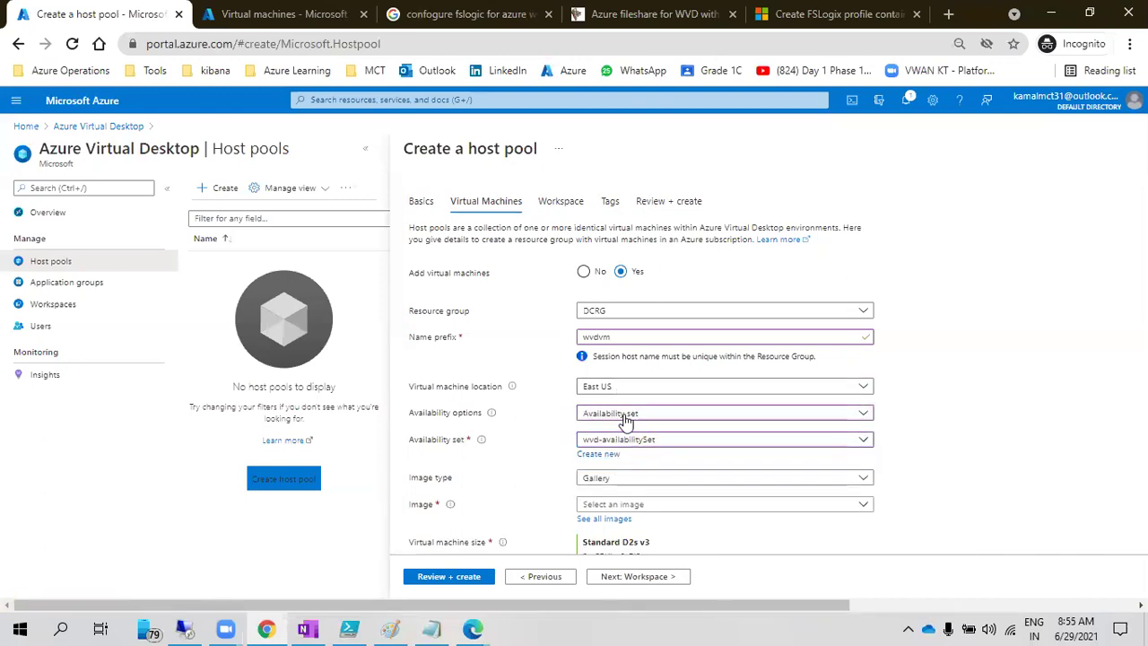
# - Use the Windows 10 multi-session 1909 + Microsoft 365 Apps image, 2 VMs, Standard SSD disks
pyautogui.scroll(-2, 619, 422)
pyautogui.click(625, 339)
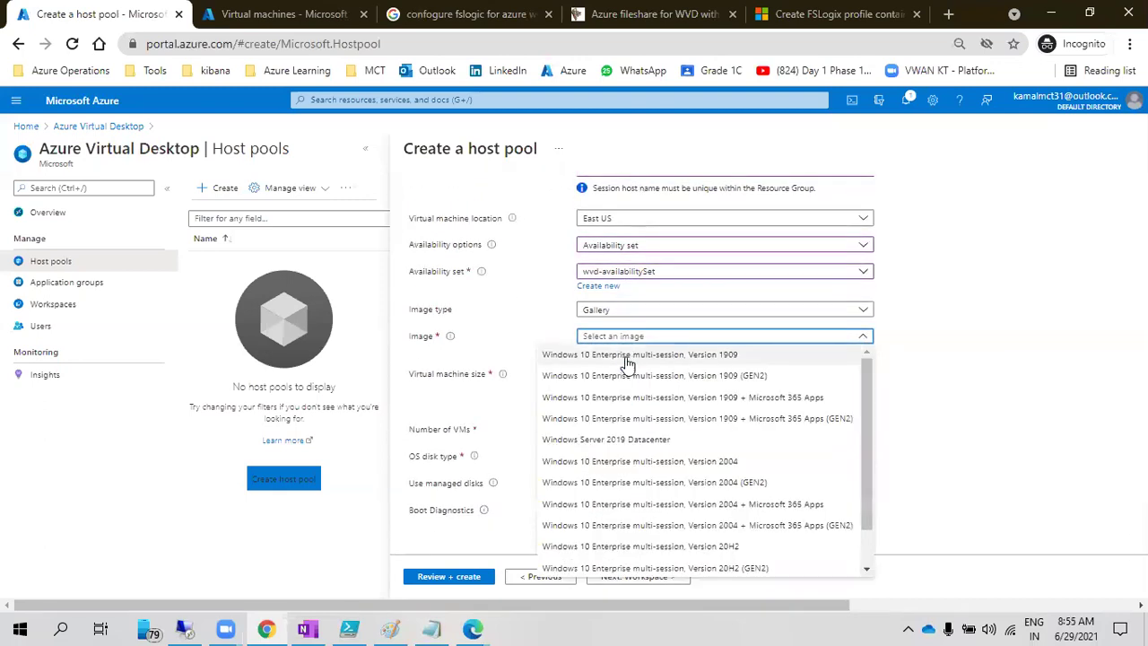
pyautogui.click(711, 400)
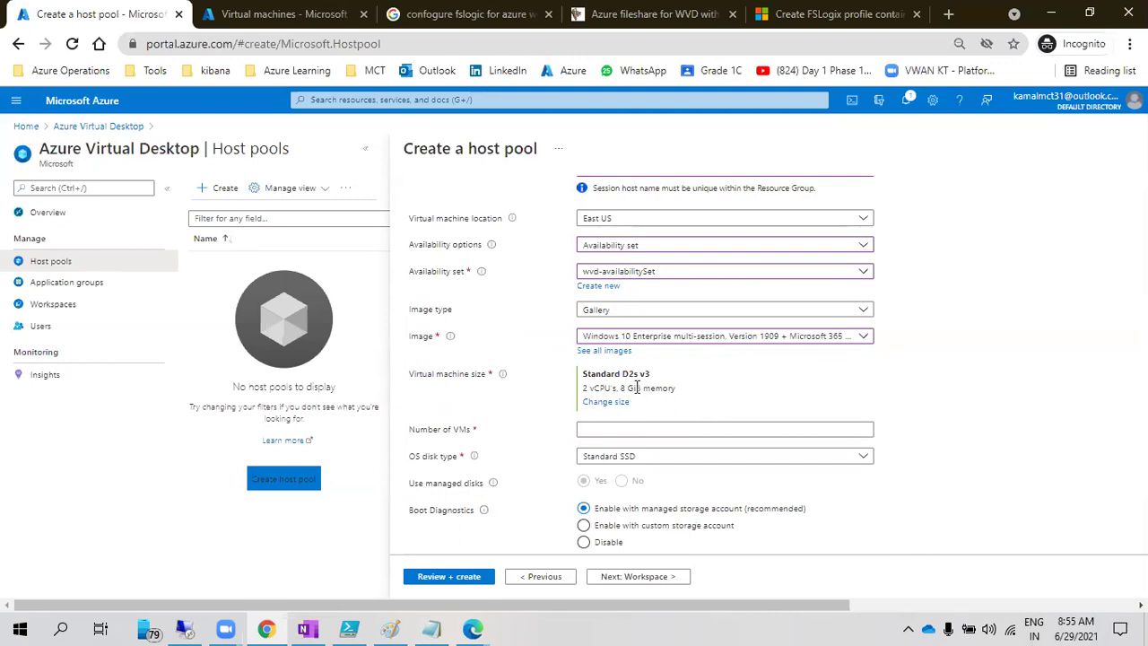
pyautogui.scroll(-1, 636, 387)
pyautogui.click(617, 347)
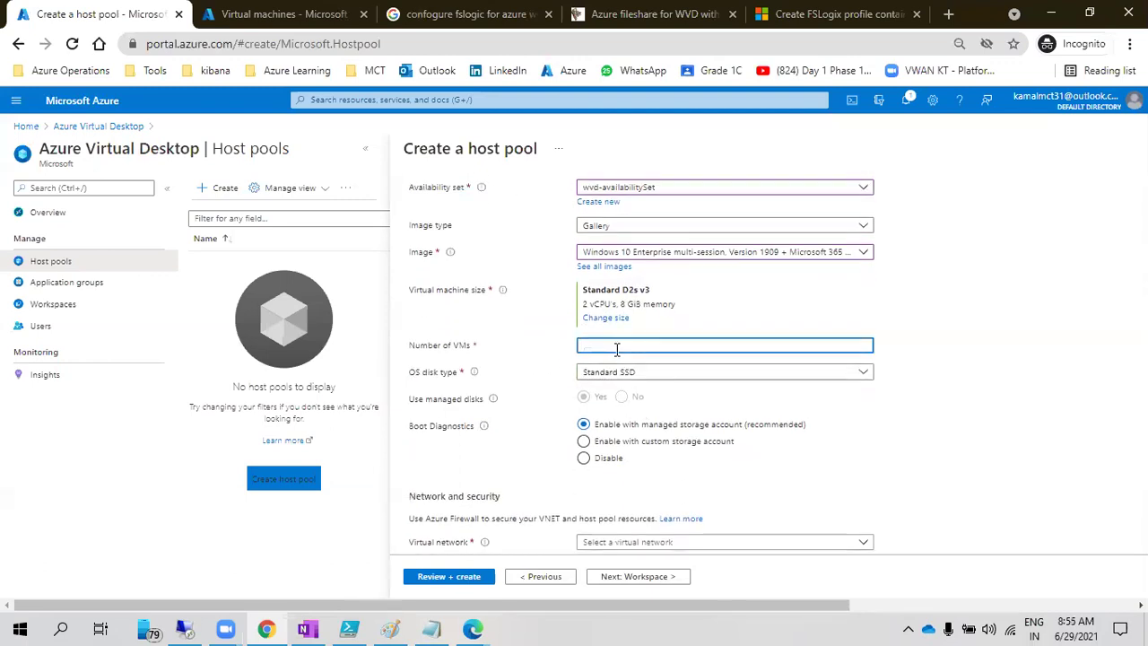
pyautogui.click(547, 363)
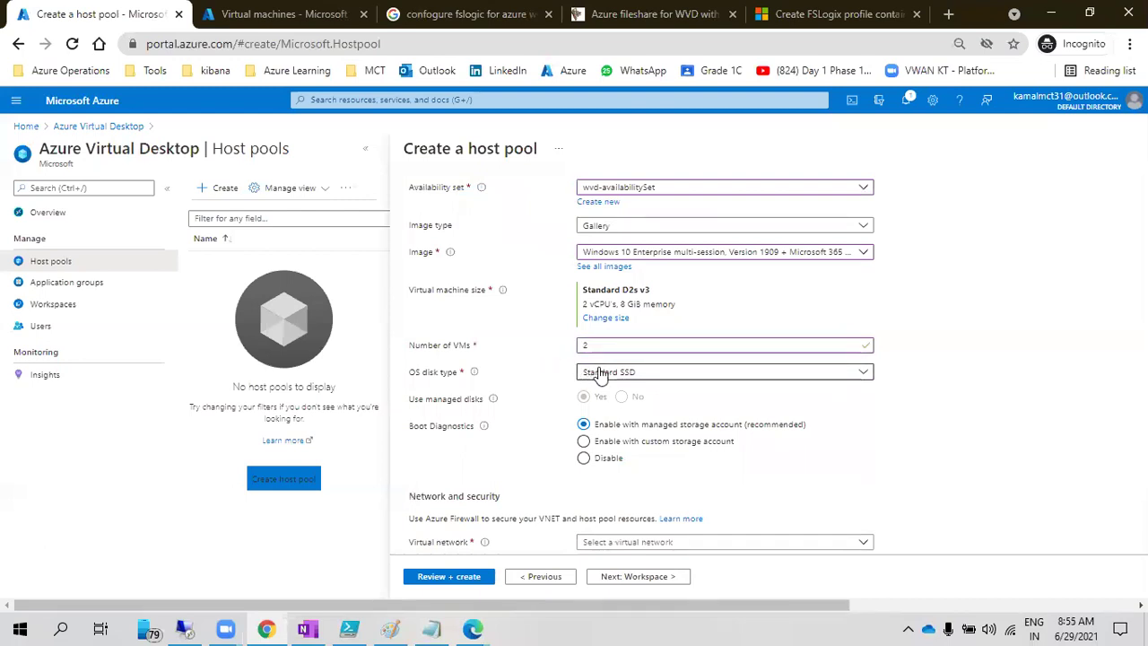
pyautogui.click(600, 374)
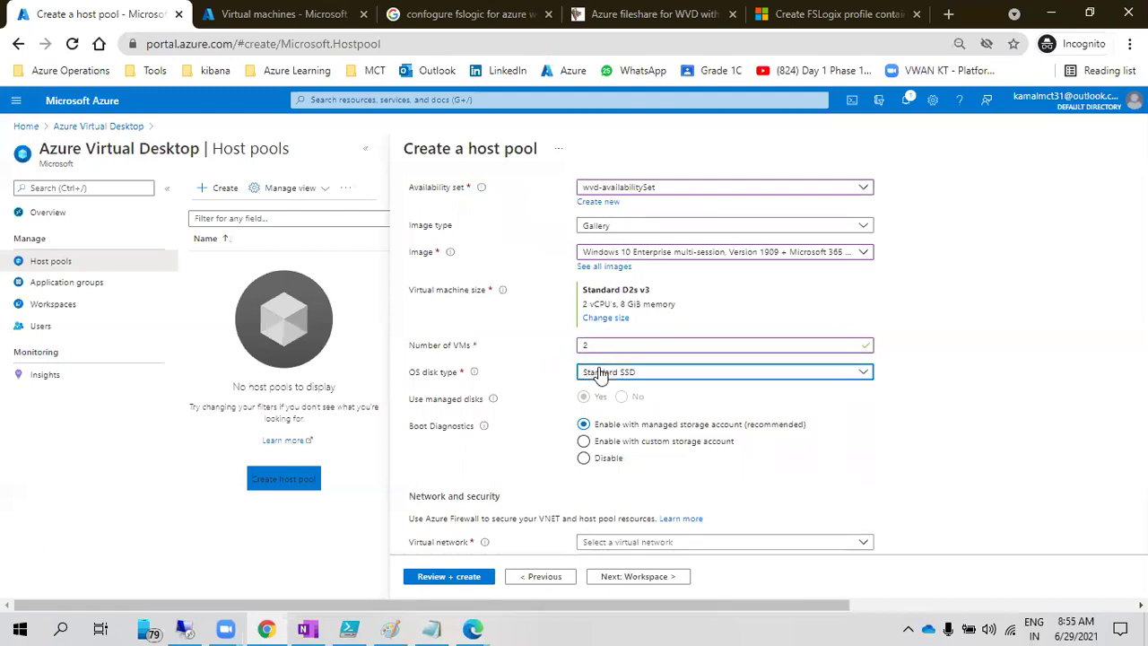
pyautogui.click(506, 429)
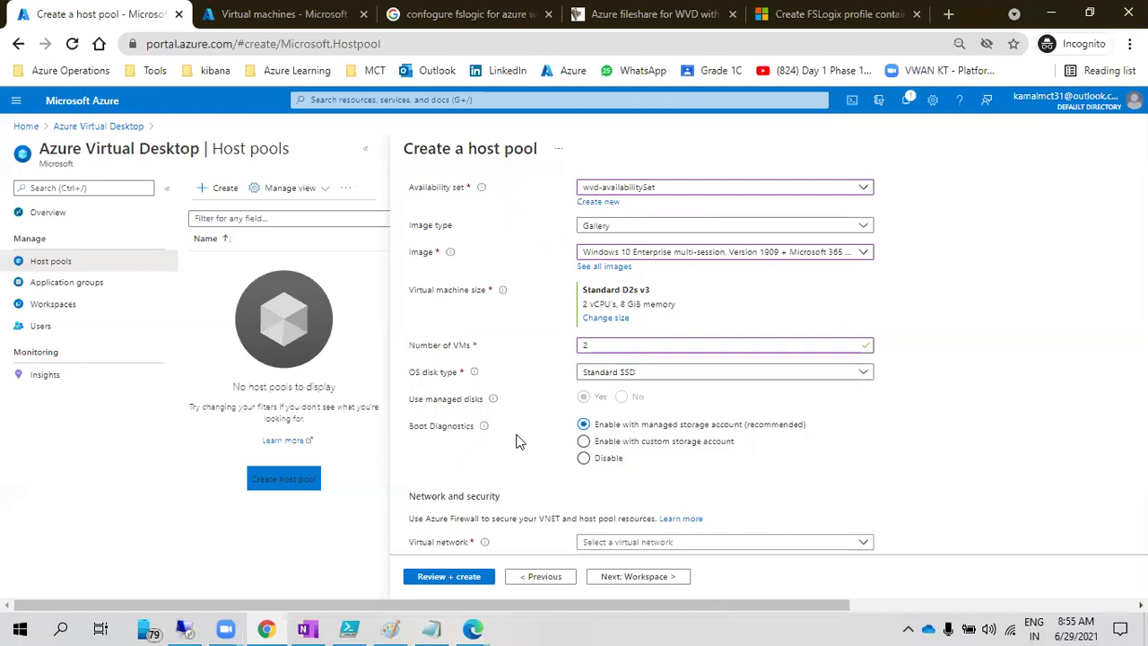
# - Place the VMs on DCRG-vnet with a Basic security group and begin the domain-join UPN
pyautogui.scroll(-2, 577, 464)
pyautogui.click(618, 374)
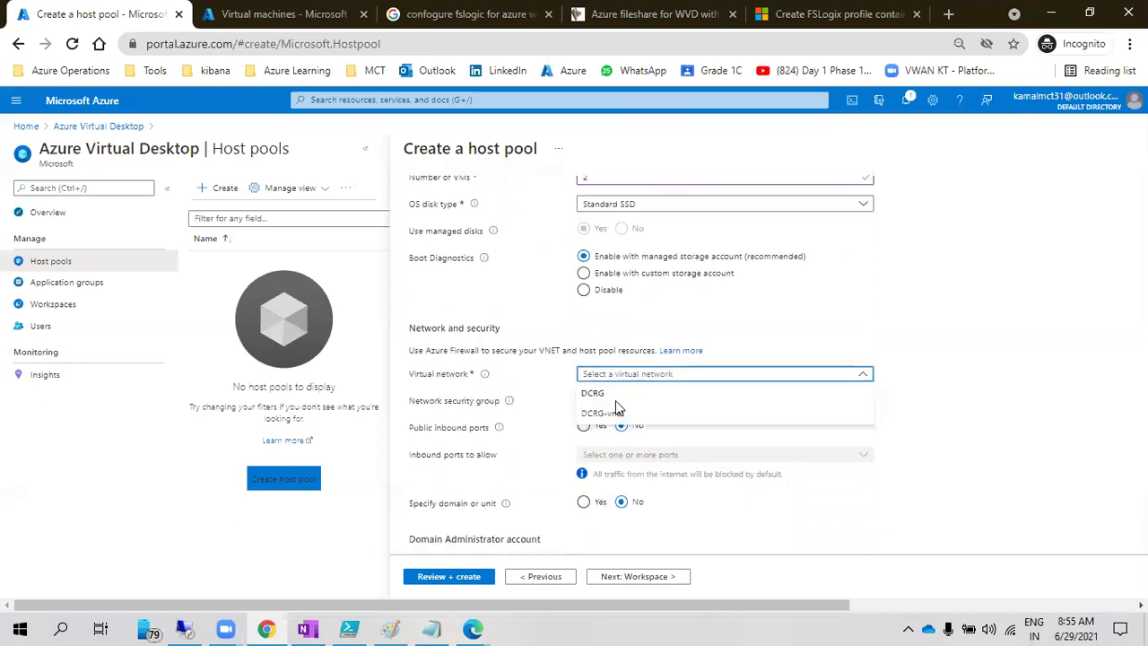
pyautogui.click(616, 395)
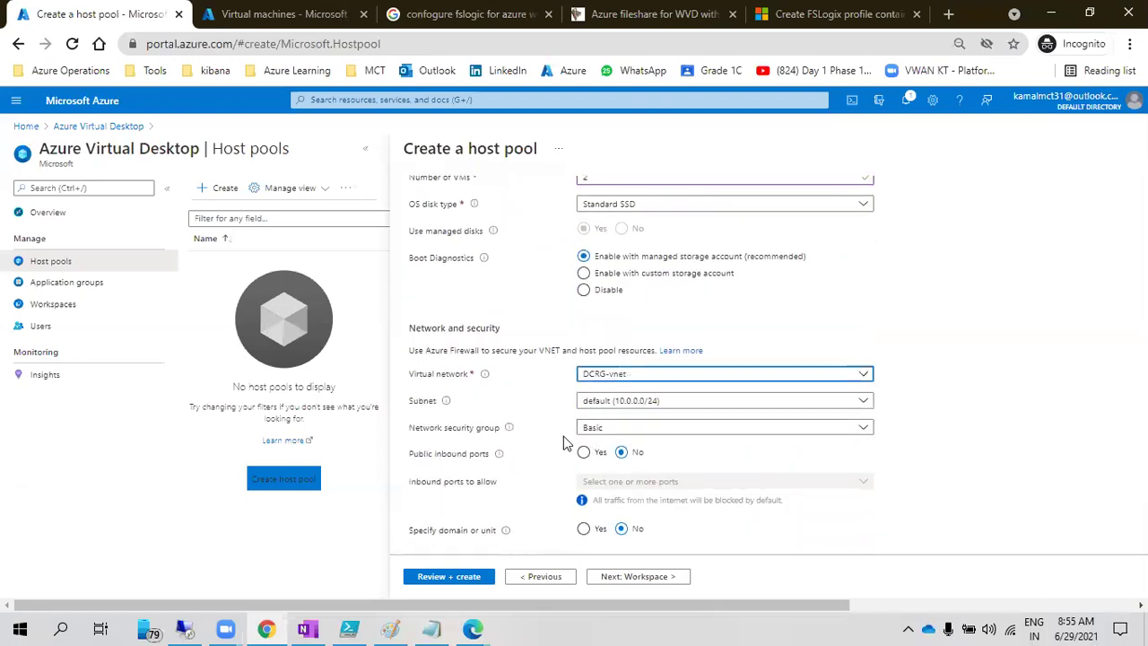
pyautogui.click(602, 429)
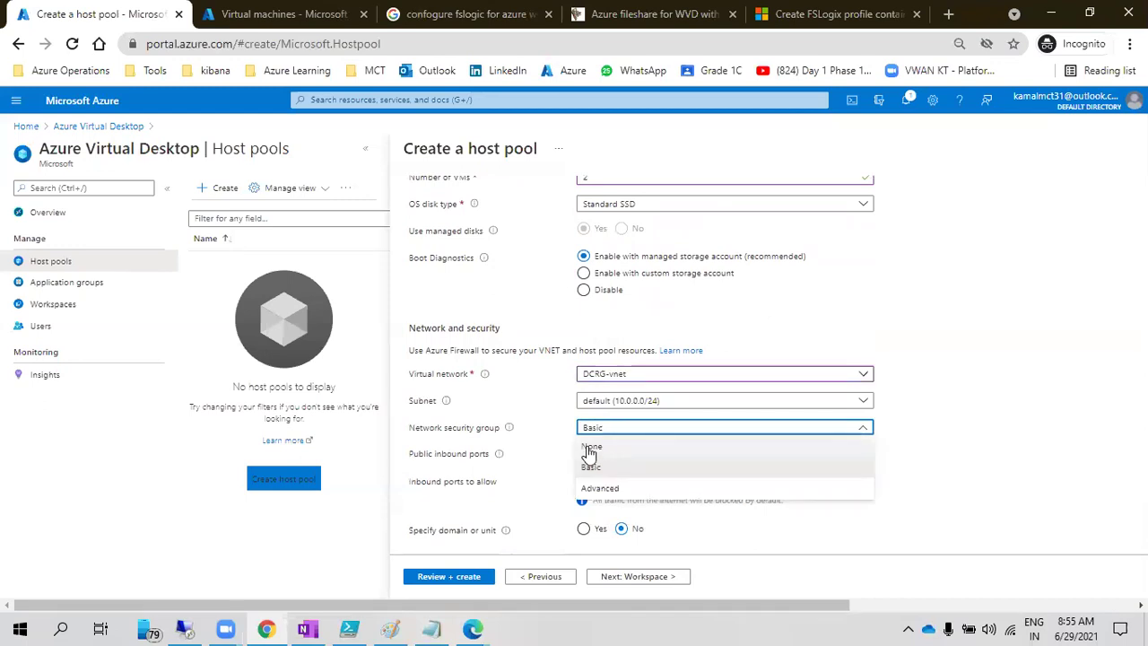
pyautogui.click(440, 460)
pyautogui.scroll(-2, 482, 462)
pyautogui.click(610, 422)
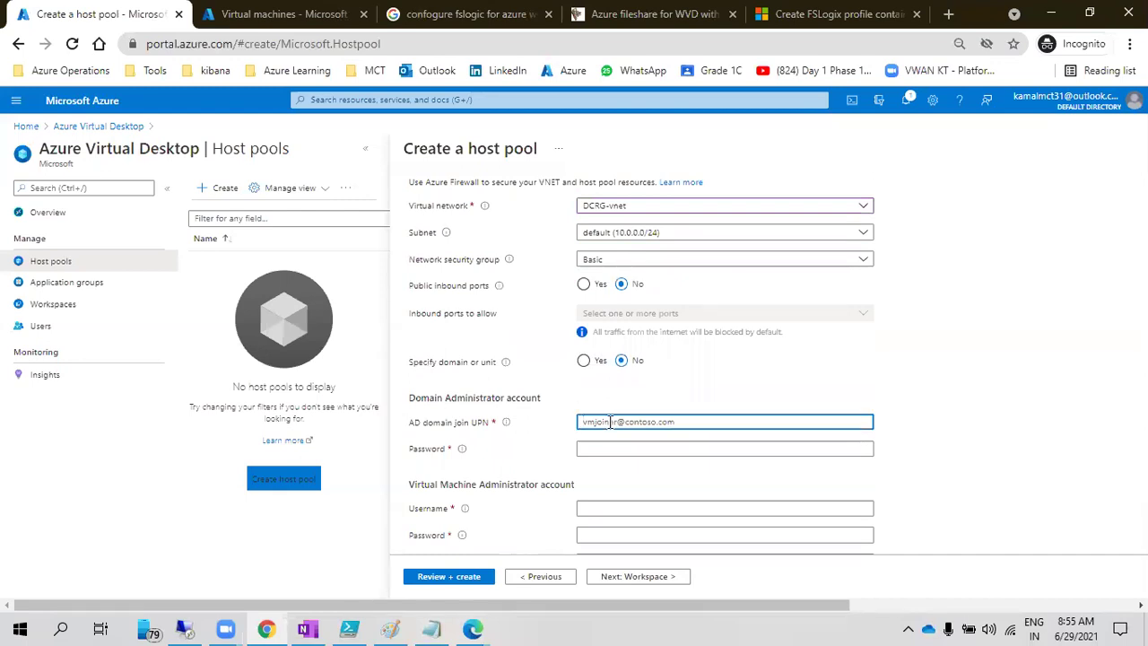
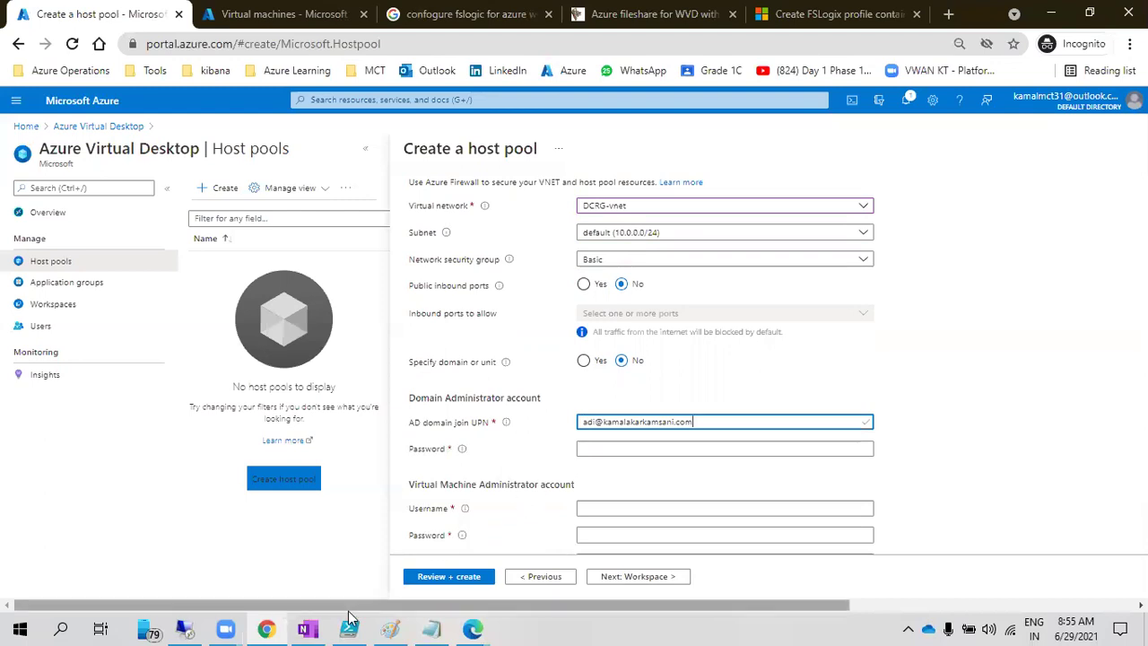
# - Focus the domain-join password field, then switch to the Windows Server 2012 R2 remote session
pyautogui.click(420, 450)
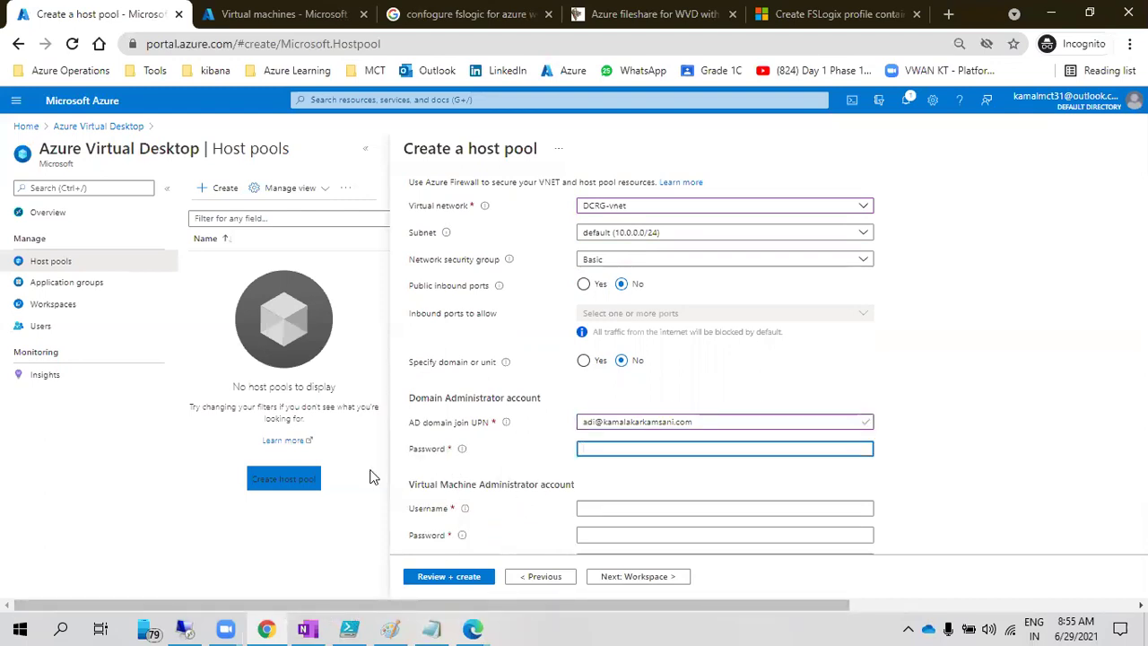
pyautogui.click(225, 628)
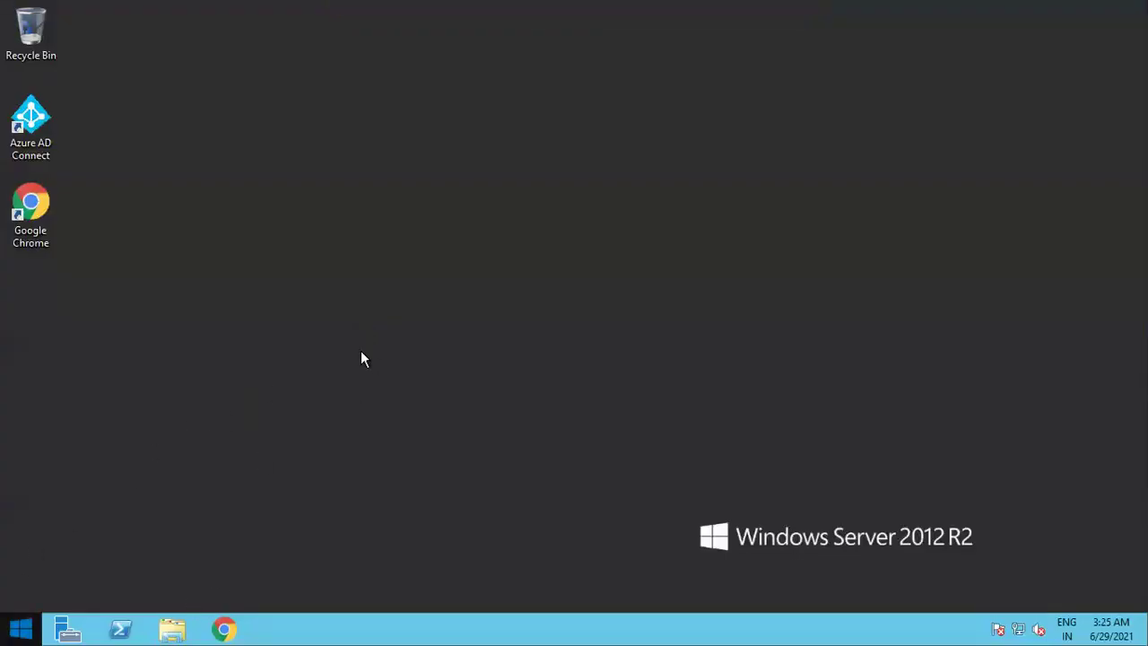
# - Launch Active Directory Users and Computers (dsa.msc) and review the domain user's account properties
pyautogui.press('super')
pyautogui.press('super+r')
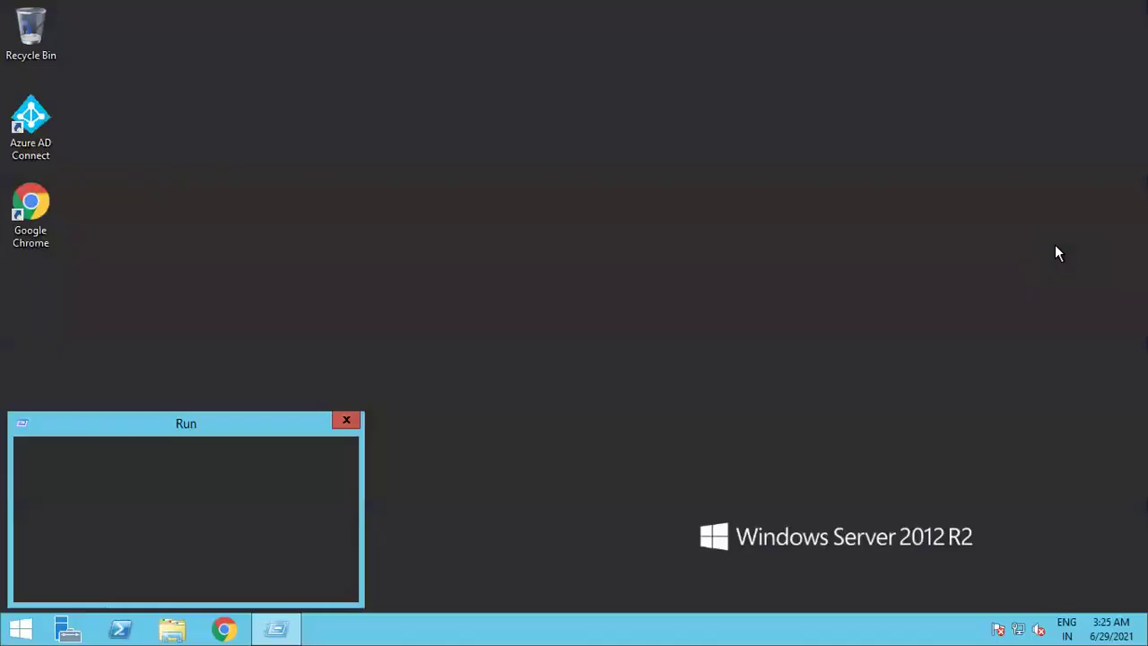
pyautogui.press('Return')
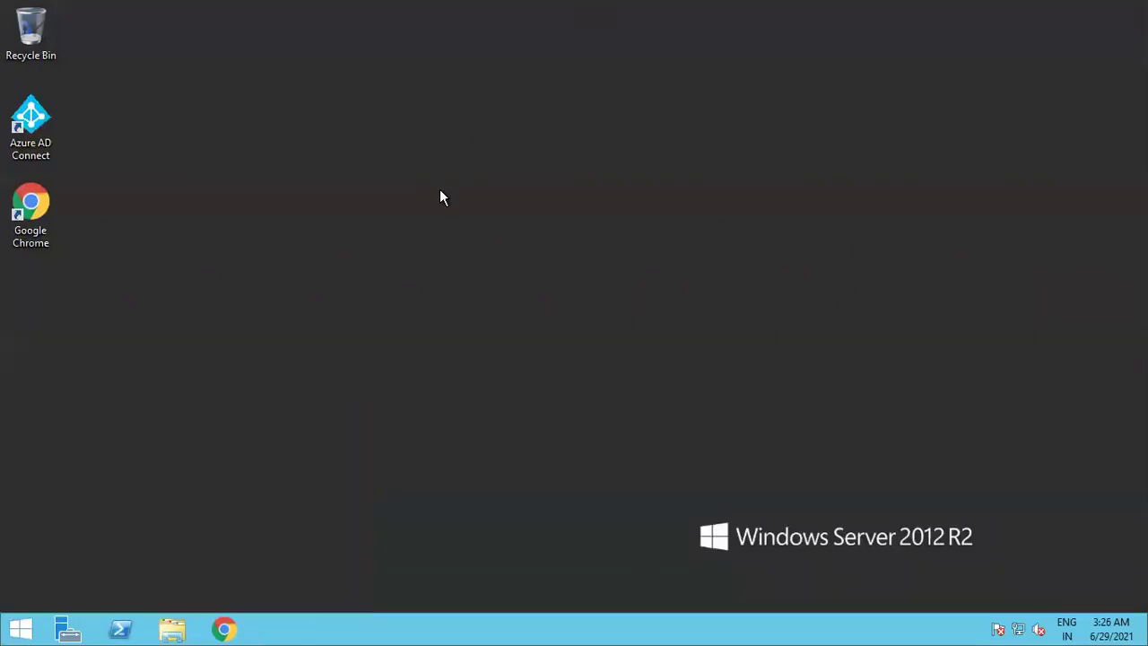
pyautogui.doubleClick(290, 171)
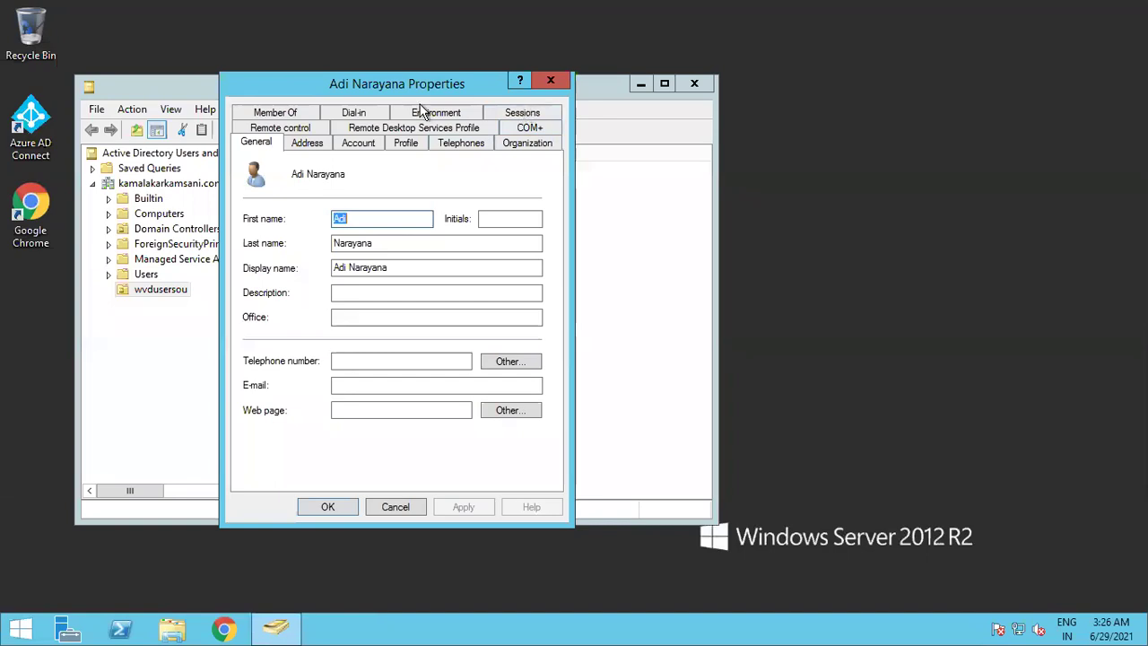
pyautogui.click(359, 260)
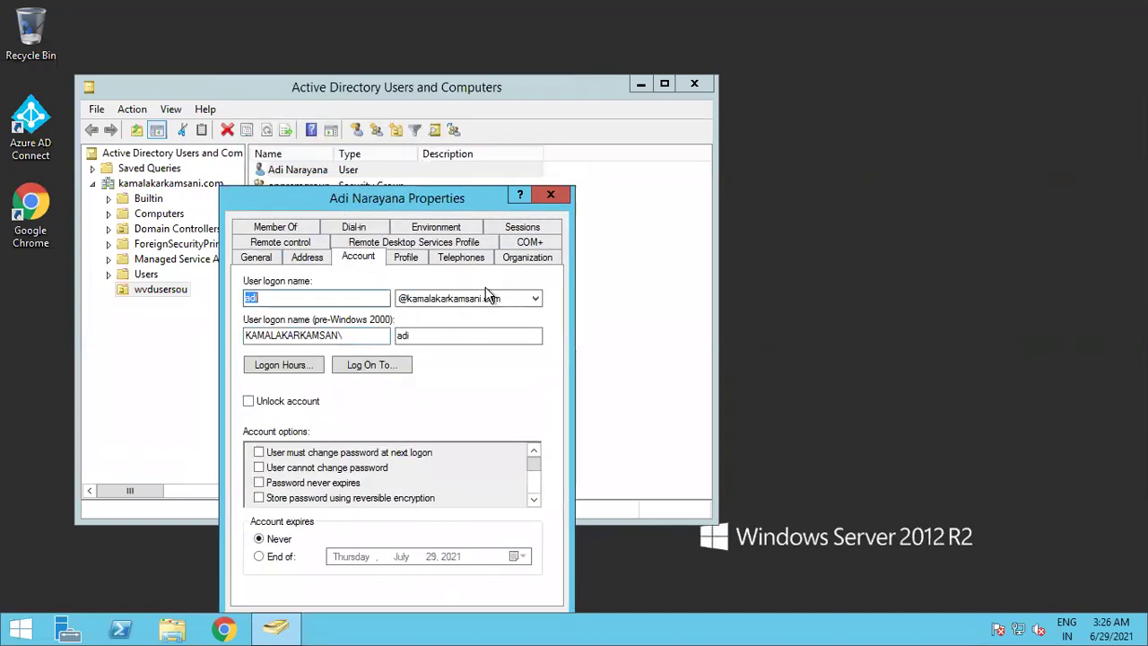
pyautogui.click(550, 194)
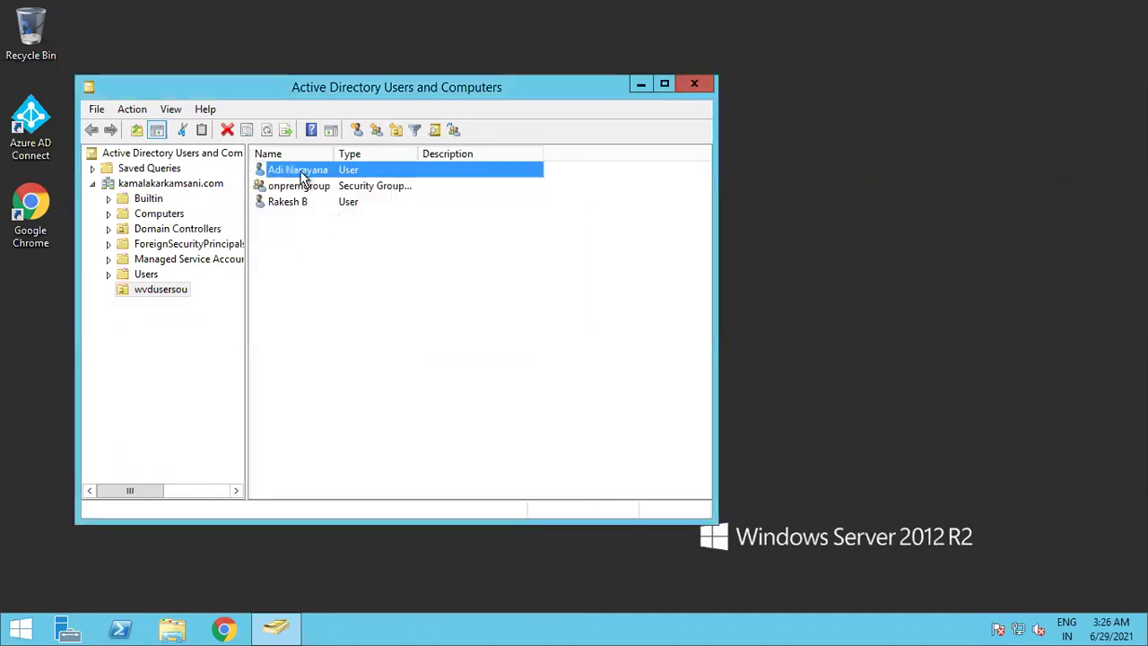
# - Start a password reset for the domain user, turning off forced change at next logon
pyautogui.rightClick(303, 171)
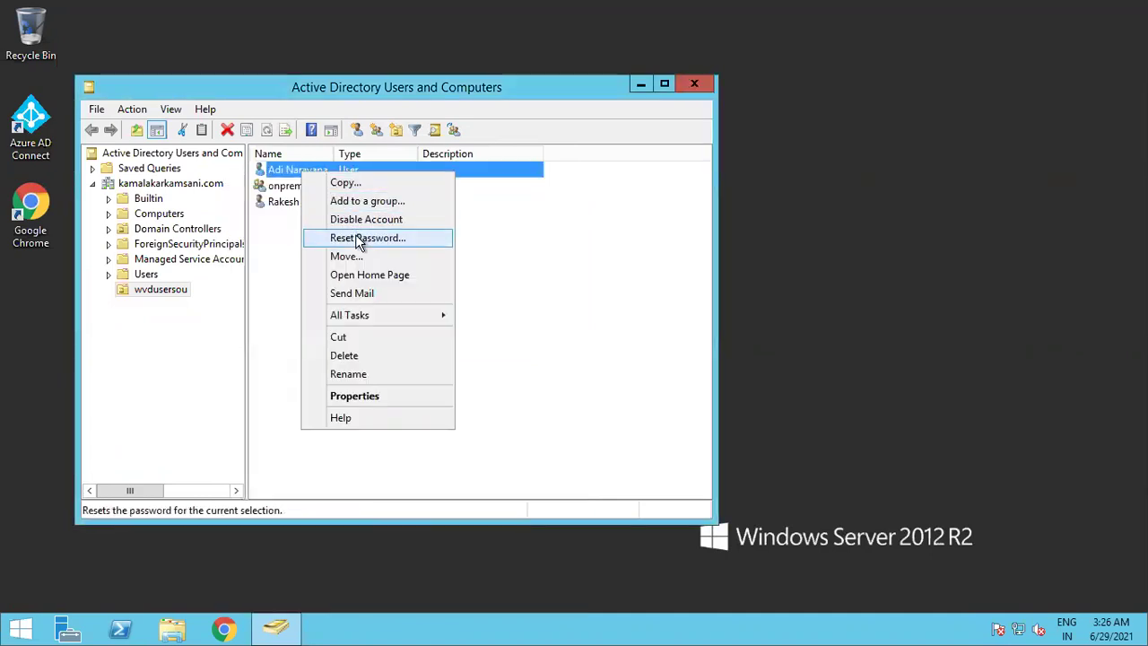
pyautogui.click(357, 236)
pyautogui.click(290, 284)
pyautogui.click(433, 232)
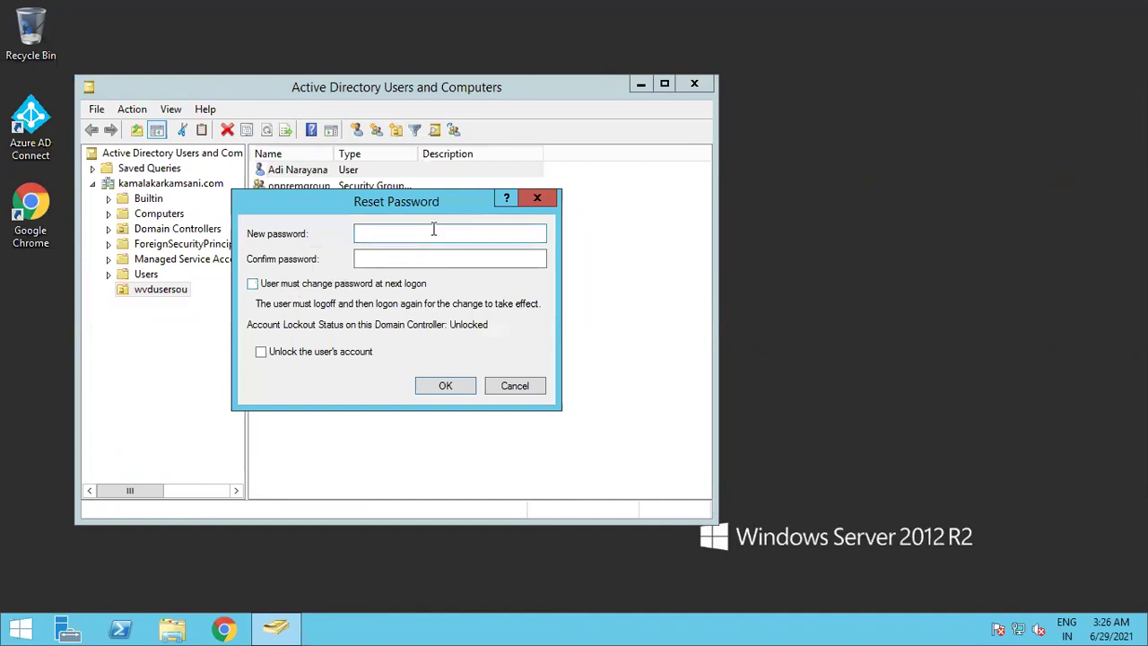
# - Copy the saved password in Notepad and test that clipboard paste works
pyautogui.press('super+r')
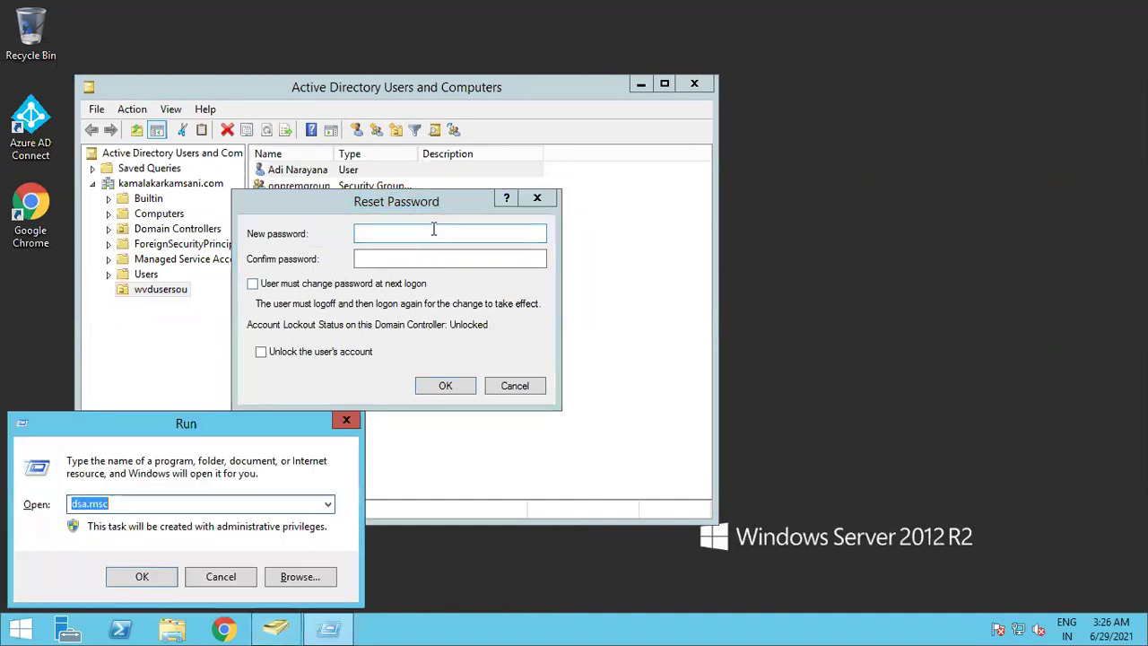
pyautogui.write('notepad')
pyautogui.press('Return')
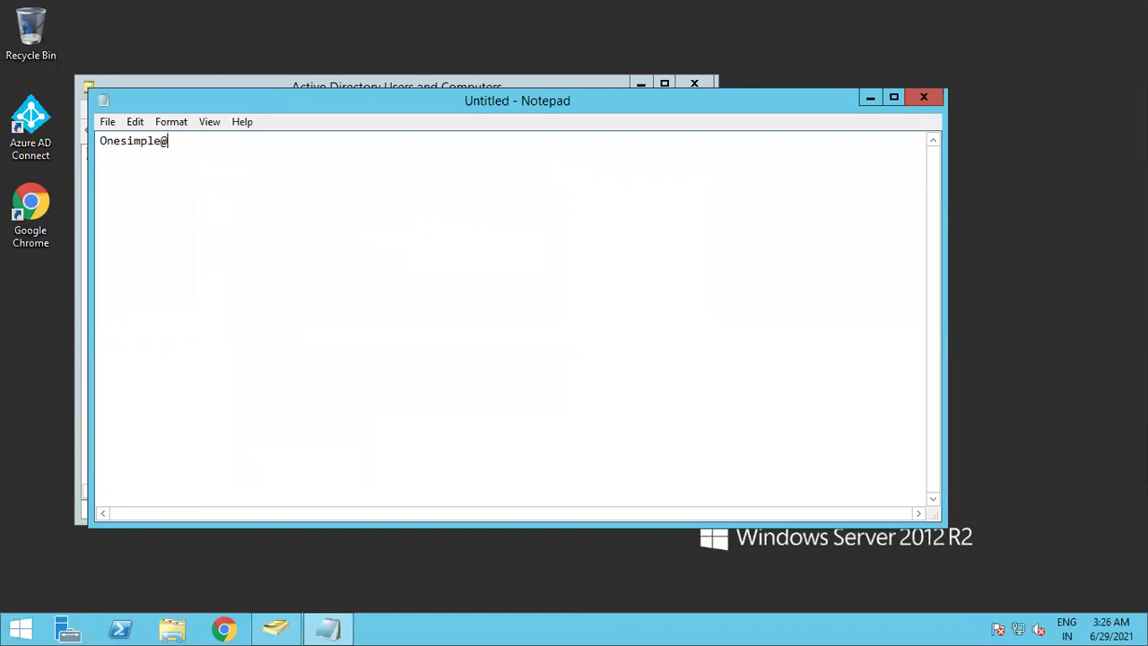
pyautogui.hotkey('ctrl', 'a')
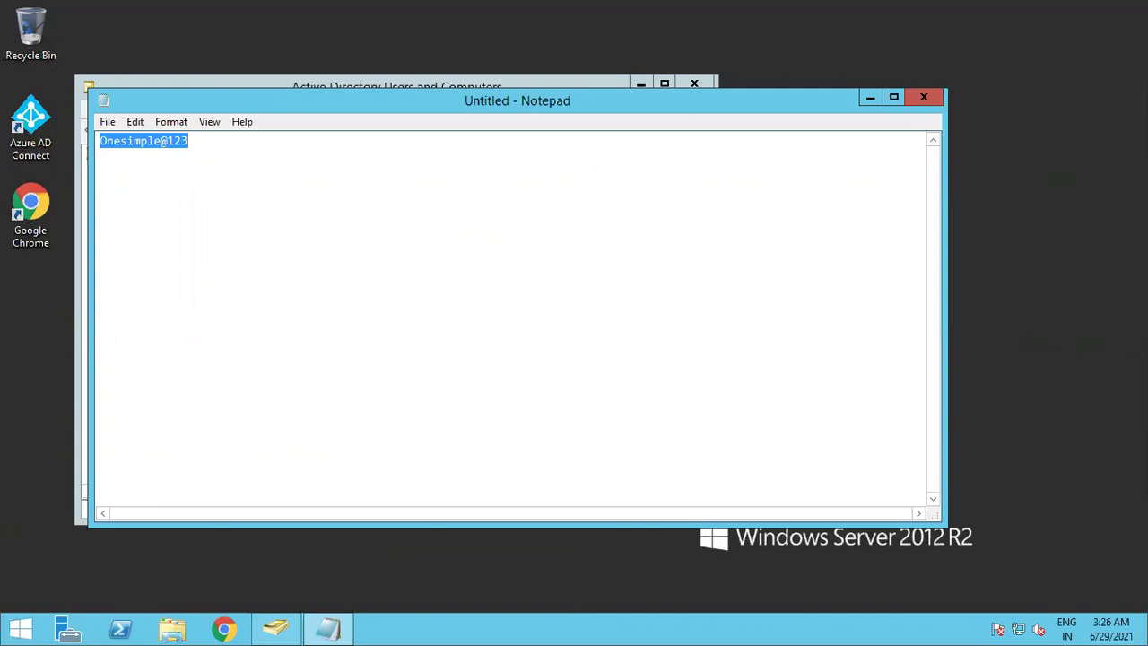
pyautogui.hotkey('ctrl', 'c')
pyautogui.press('End')
pyautogui.press('Return')
pyautogui.press('Return')
pyautogui.hotkey('ctrl', 'v')
pyautogui.hotkey('ctrl', 'a')
pyautogui.hotkey('ctrl', 'v')
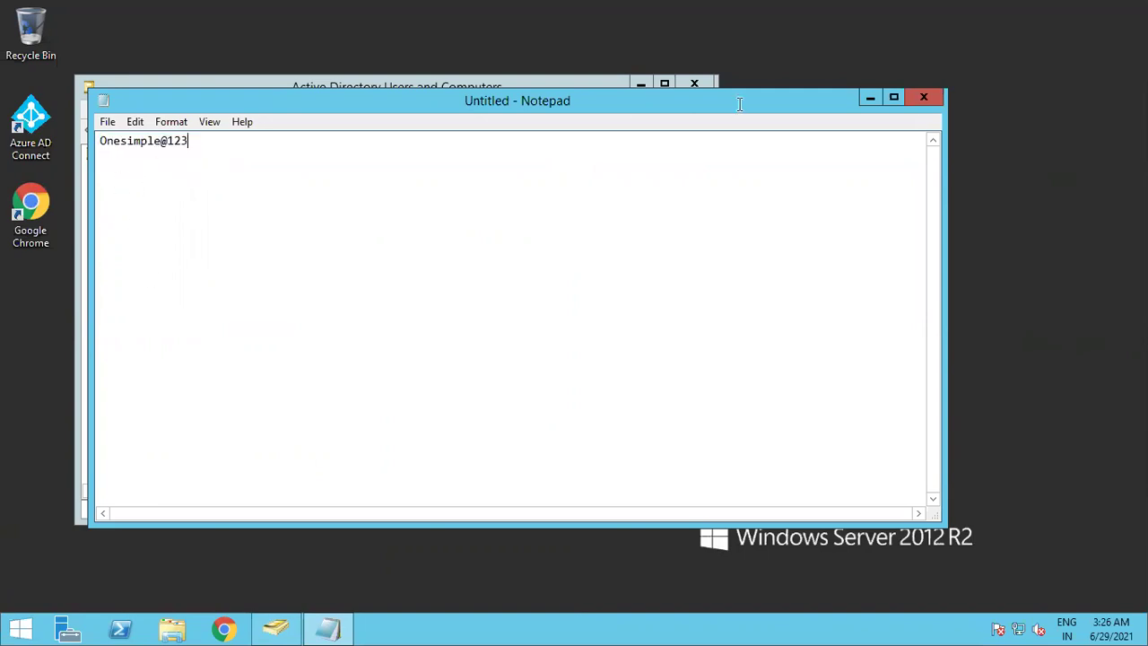
pyautogui.click(870, 97)
# - Paste the new password into both reset fields, apply it, and leave the remote session
pyautogui.hotkey('ctrl', 'v')
pyautogui.click(410, 258)
pyautogui.hotkey('ctrl', 'v')
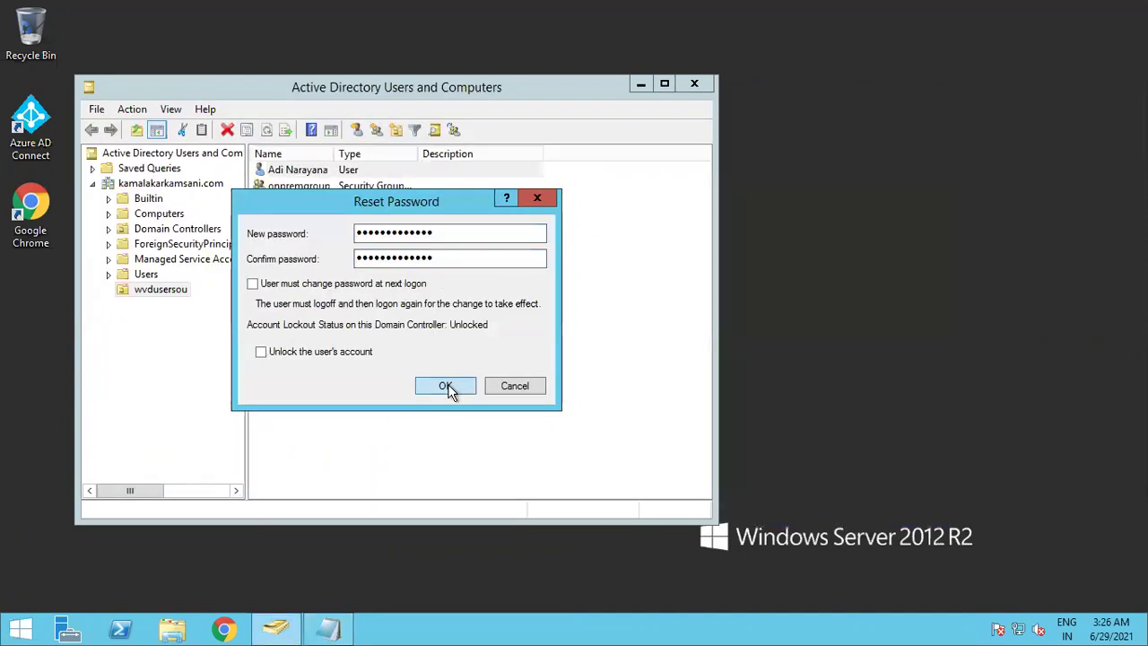
pyautogui.click(446, 386)
pyautogui.click(696, 380)
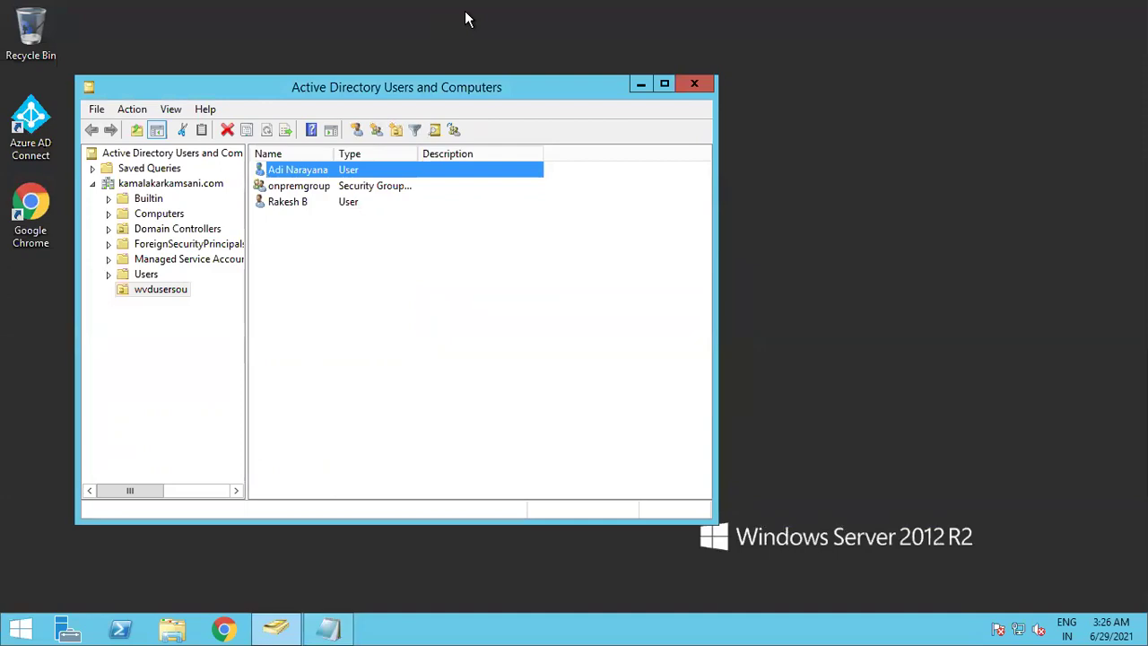
pyautogui.moveTo(688, 25)
pyautogui.click(740, 12)
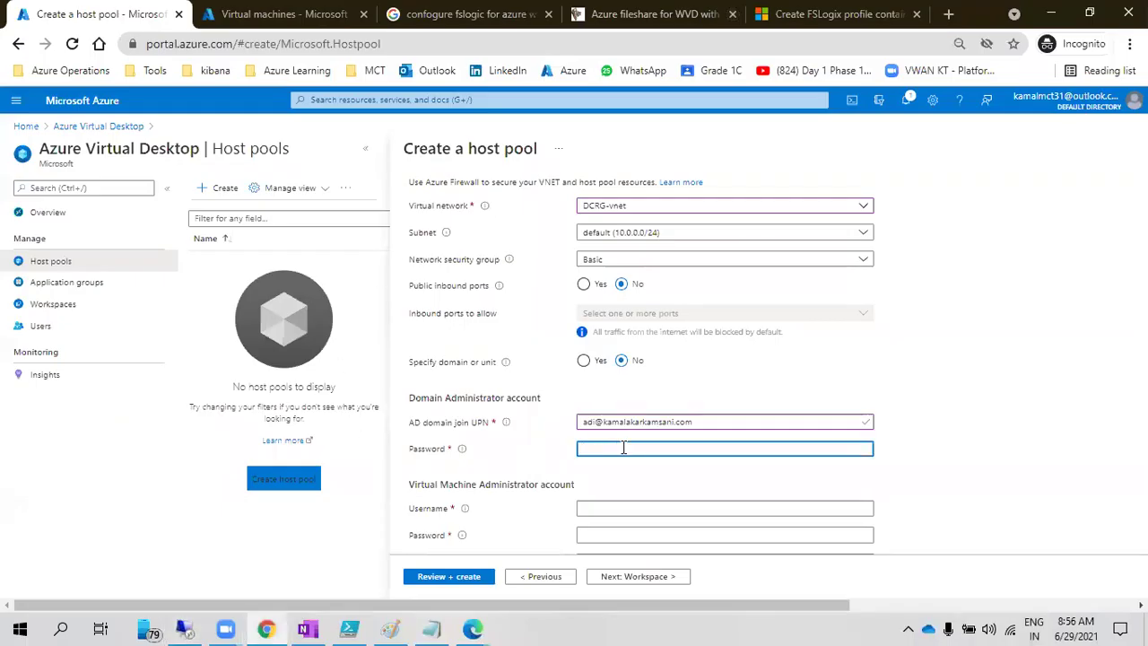
# - Paste the new password onto a fresh line in the Notepad notes
pyautogui.click(431, 629)
pyautogui.click(550, 193)
pyautogui.press('Return')
pyautogui.press('Return')
pyautogui.hotkey('ctrl', 'v')
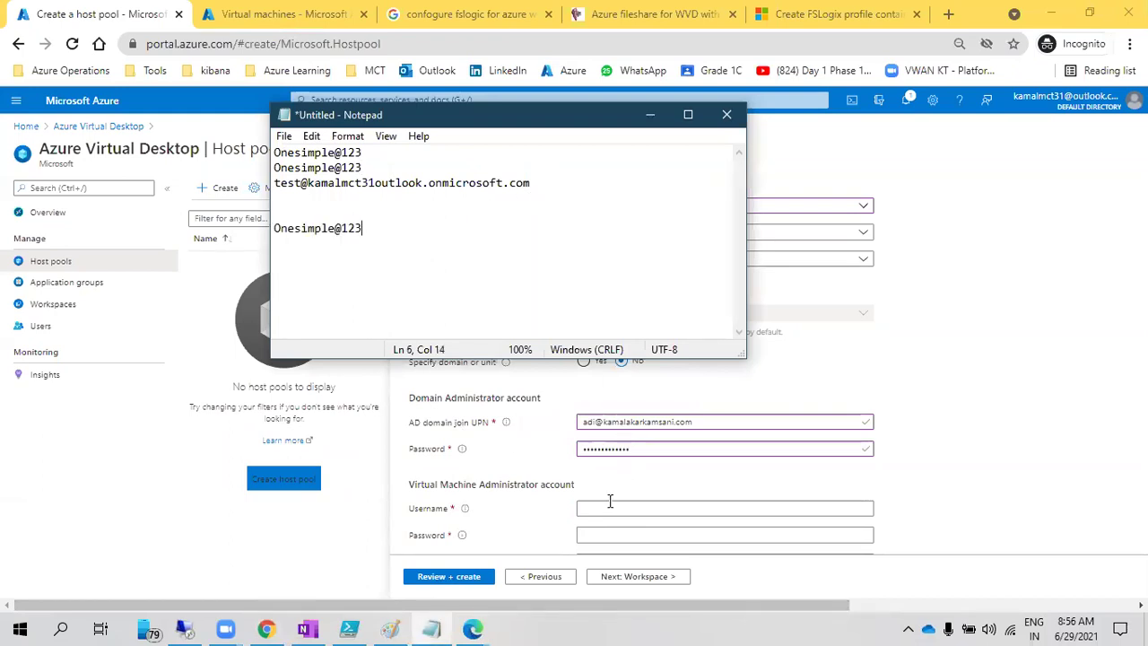
# - Enter VM admin username azureuser with its password and confirmation, then continue to Workspace
pyautogui.click(610, 504)
pyautogui.scroll(-1, 610, 506)
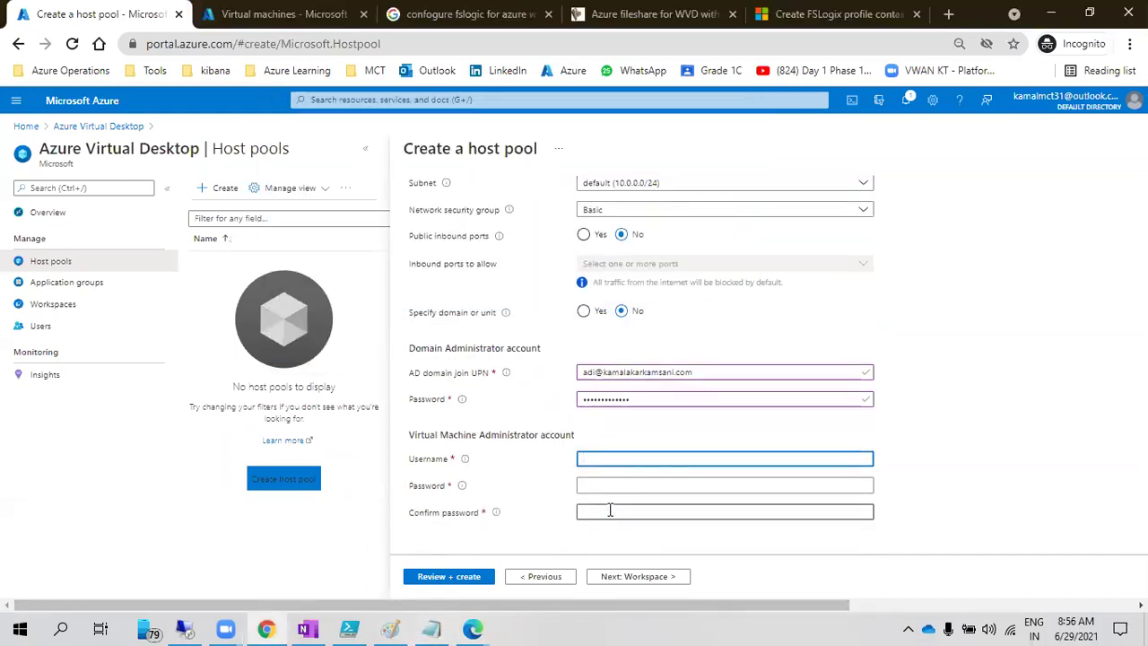
pyautogui.press('BackSpace')
pyautogui.press('BackSpace')
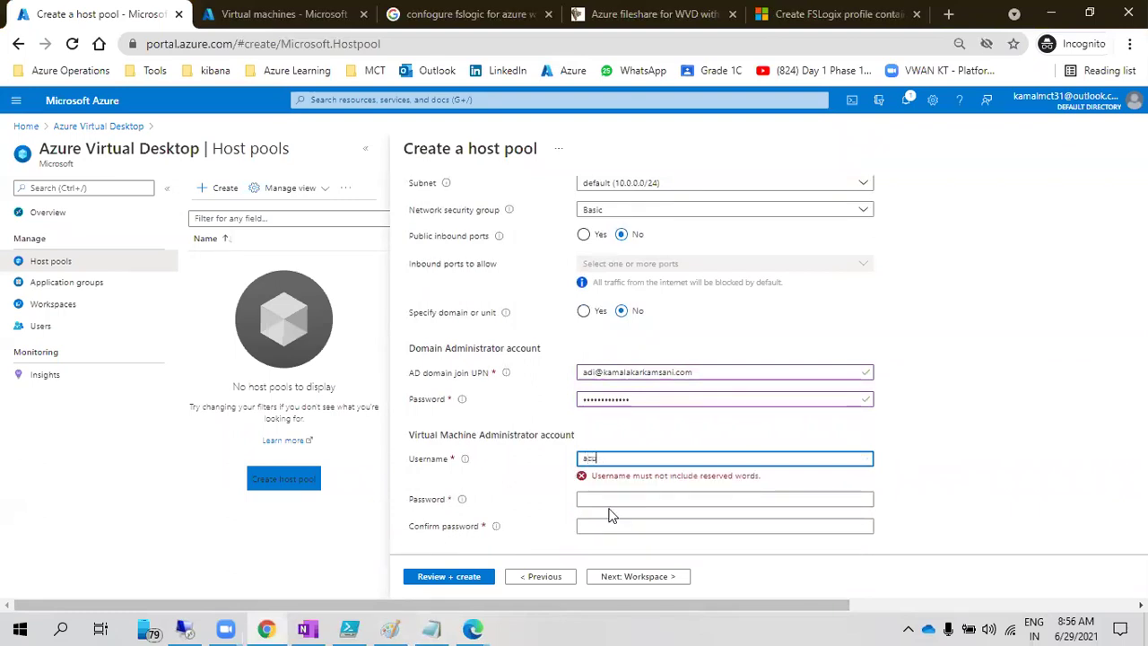
pyautogui.press('Tab')
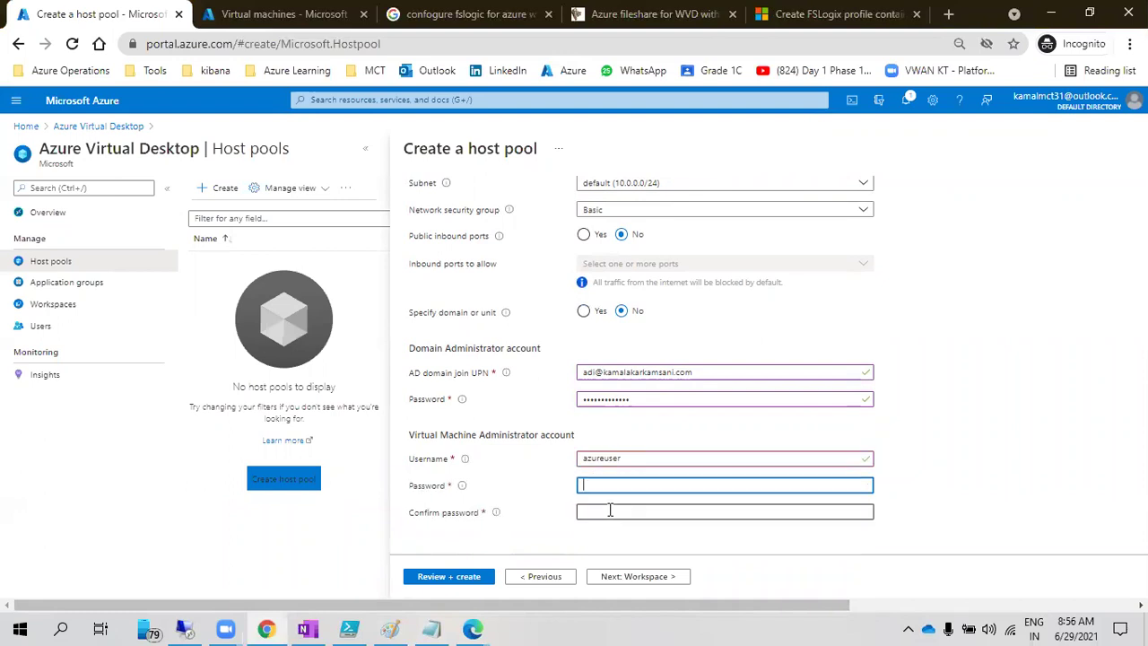
pyautogui.click(610, 509)
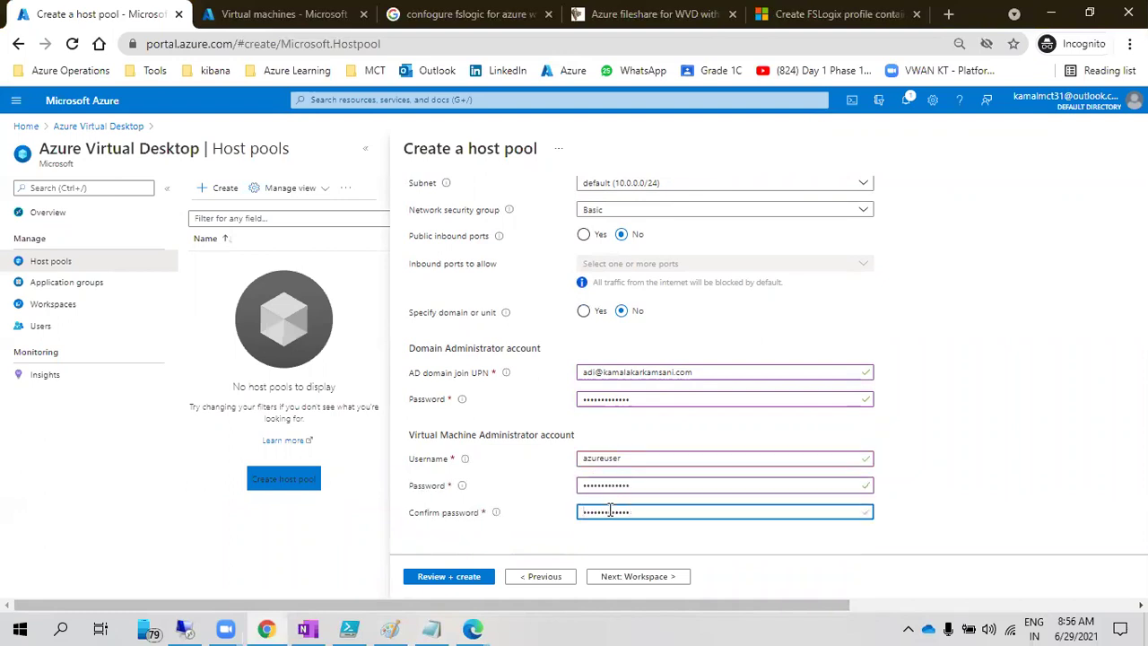
pyautogui.click(622, 579)
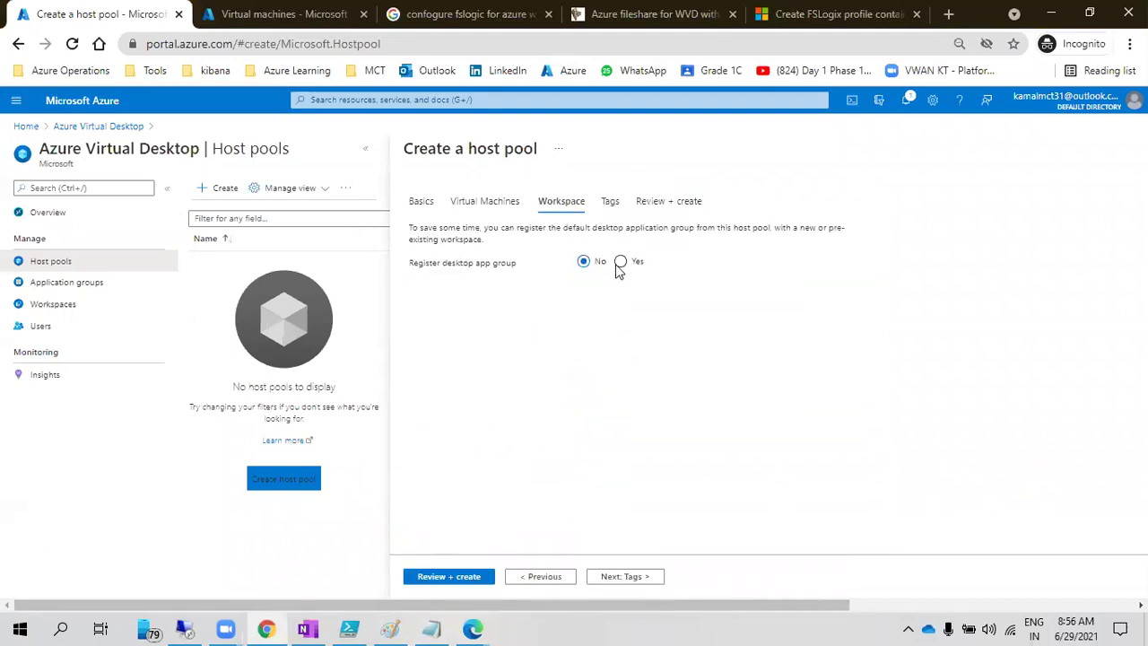
# - Register the desktop app group with Yes and create the new workspace wvdworkspace
pyautogui.click(628, 578)
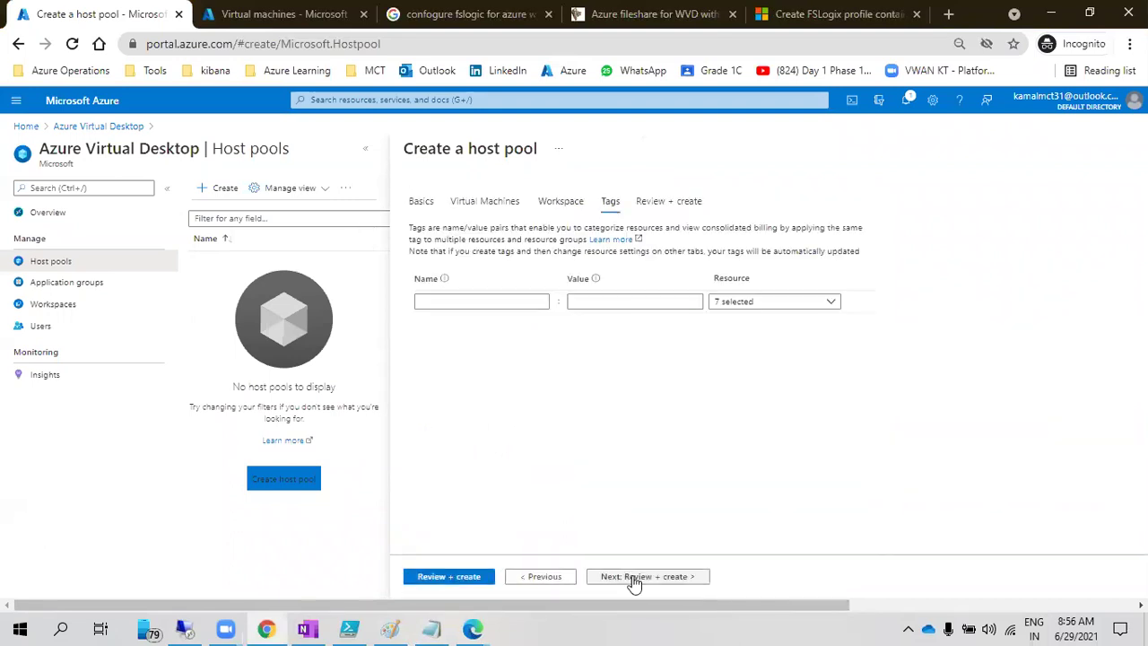
pyautogui.click(544, 577)
pyautogui.click(620, 261)
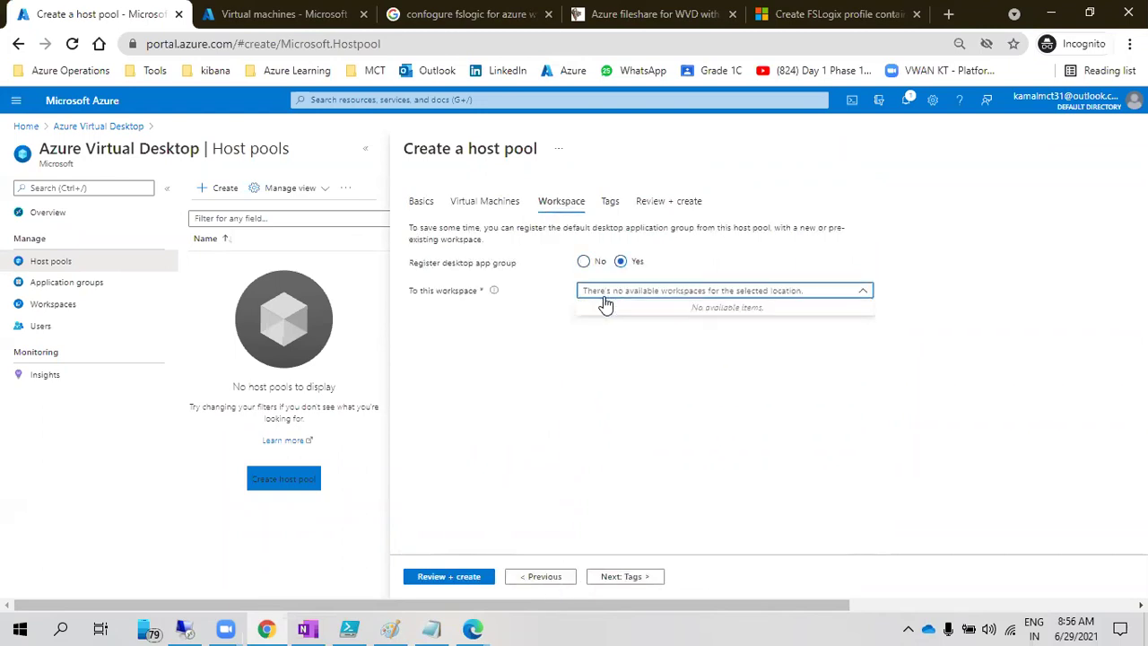
pyautogui.click(595, 306)
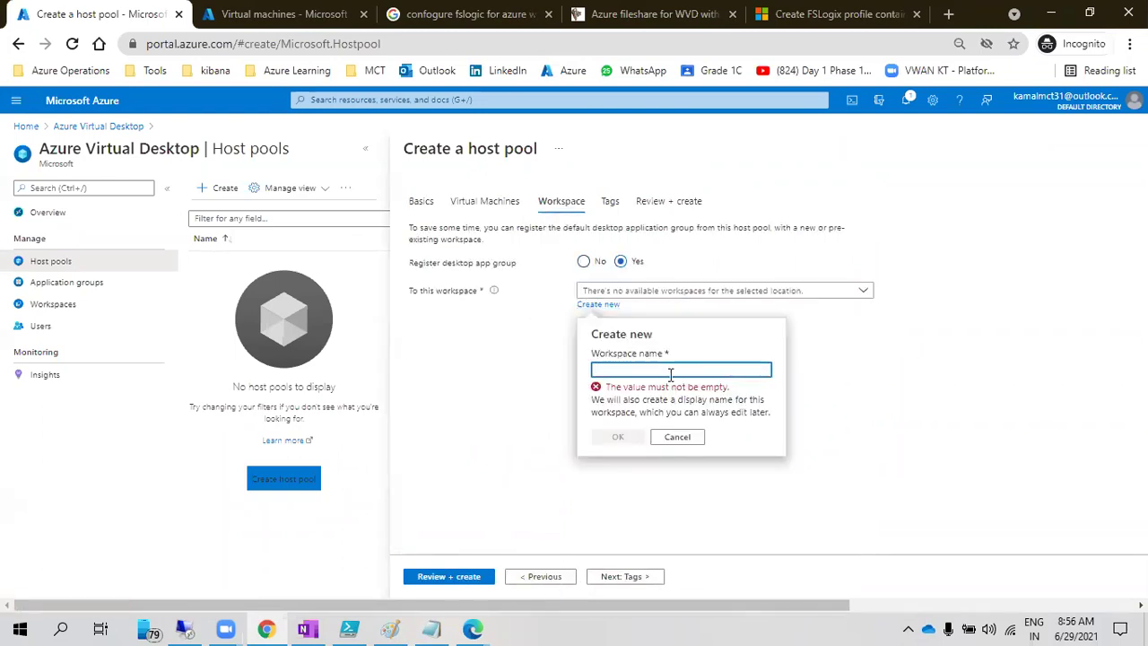
pyautogui.write('wvdworkspace')
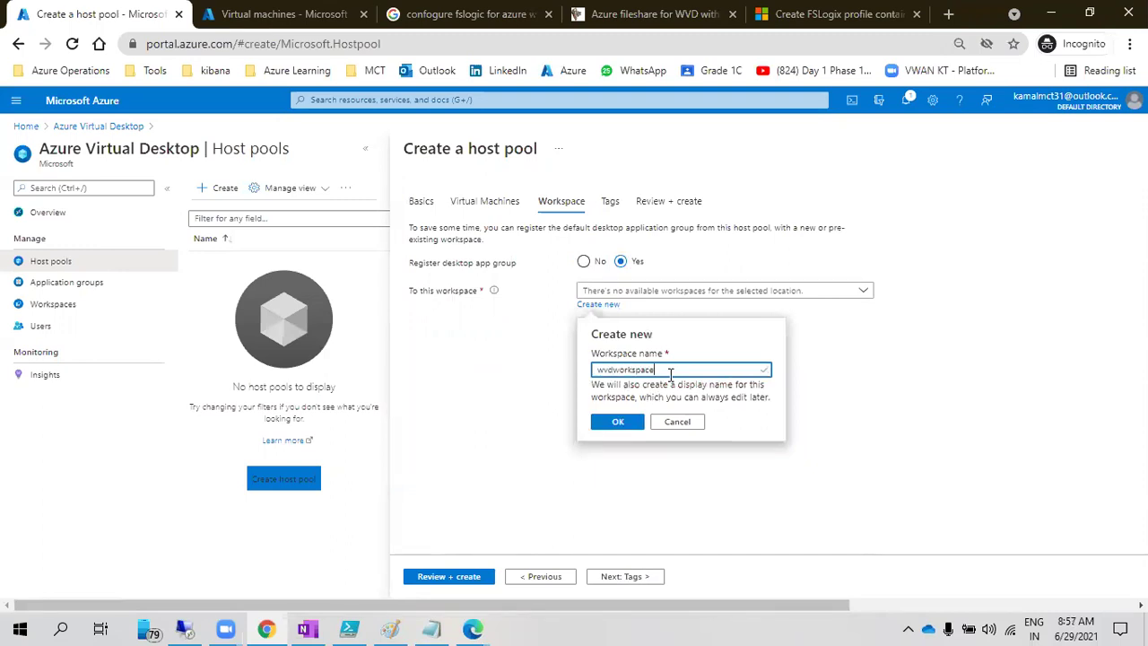
pyautogui.click(613, 425)
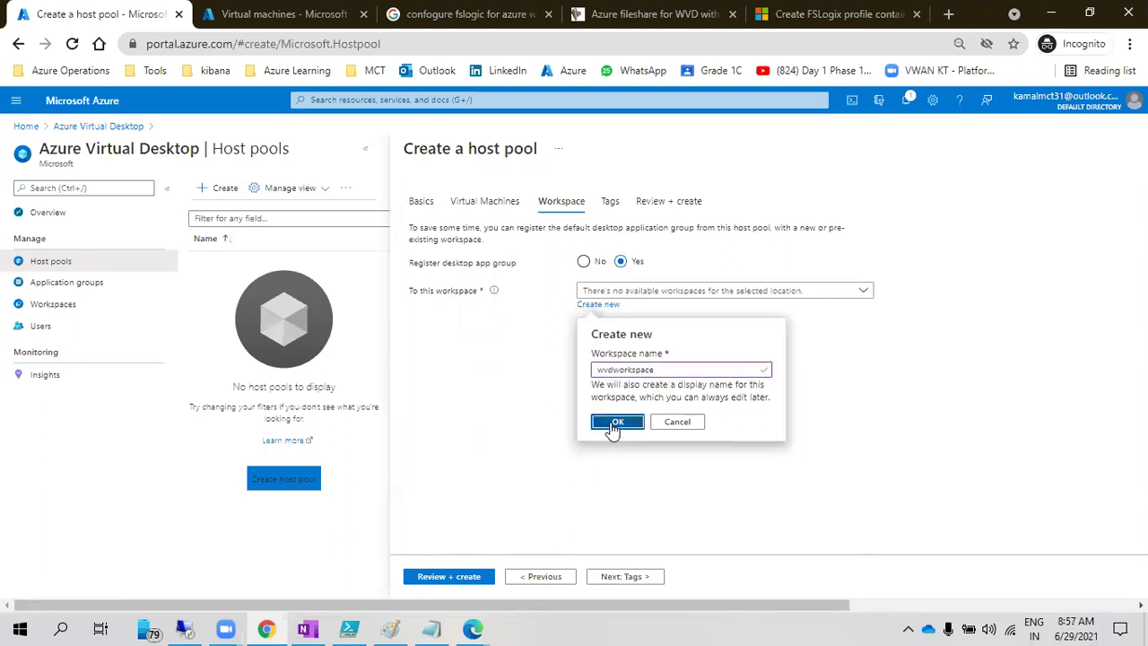
# - Recheck the virtual machine settings, then proceed to Review + create for validation
pyautogui.click(610, 578)
pyautogui.click(491, 206)
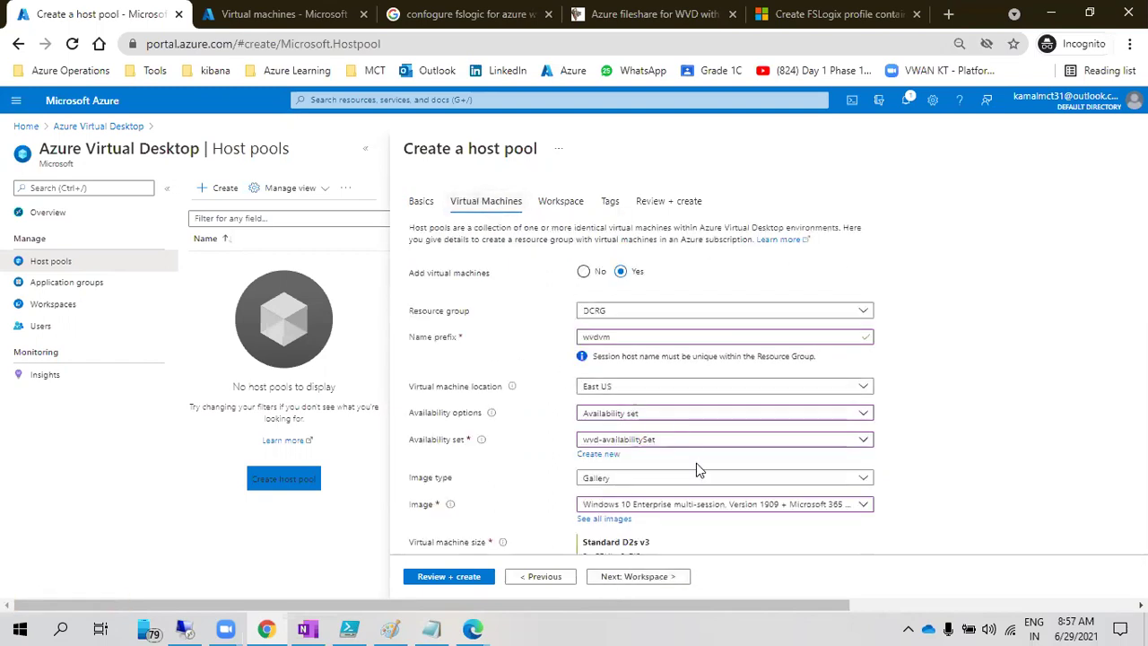
pyautogui.scroll(-4, 696, 463)
pyautogui.scroll(-3, 661, 464)
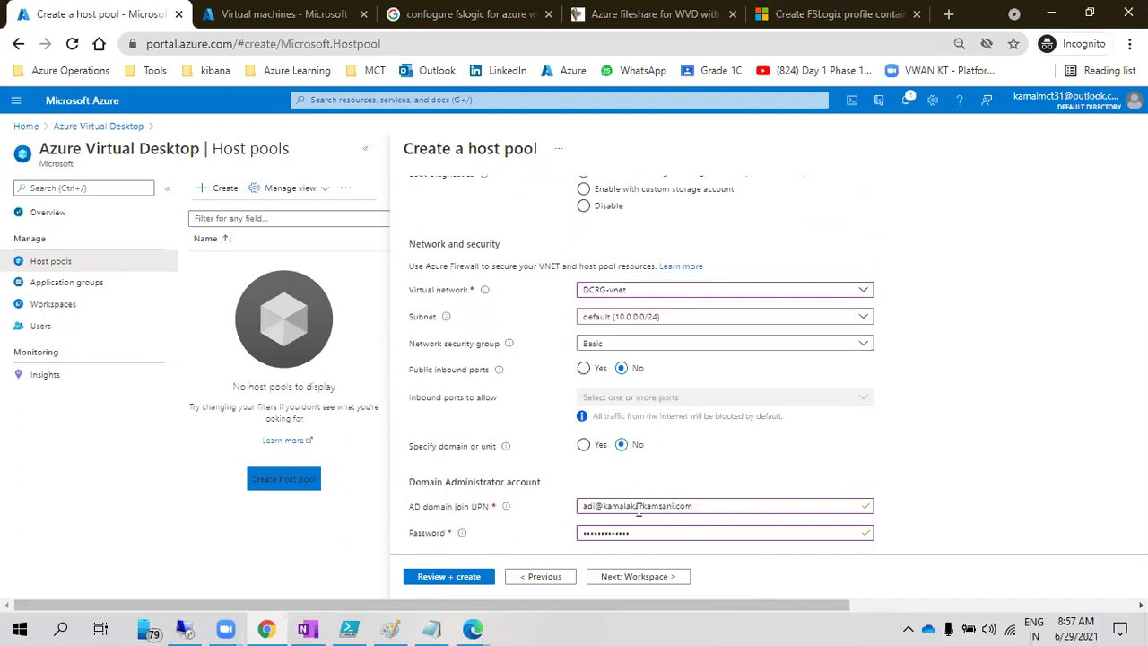
pyautogui.scroll(-2, 640, 508)
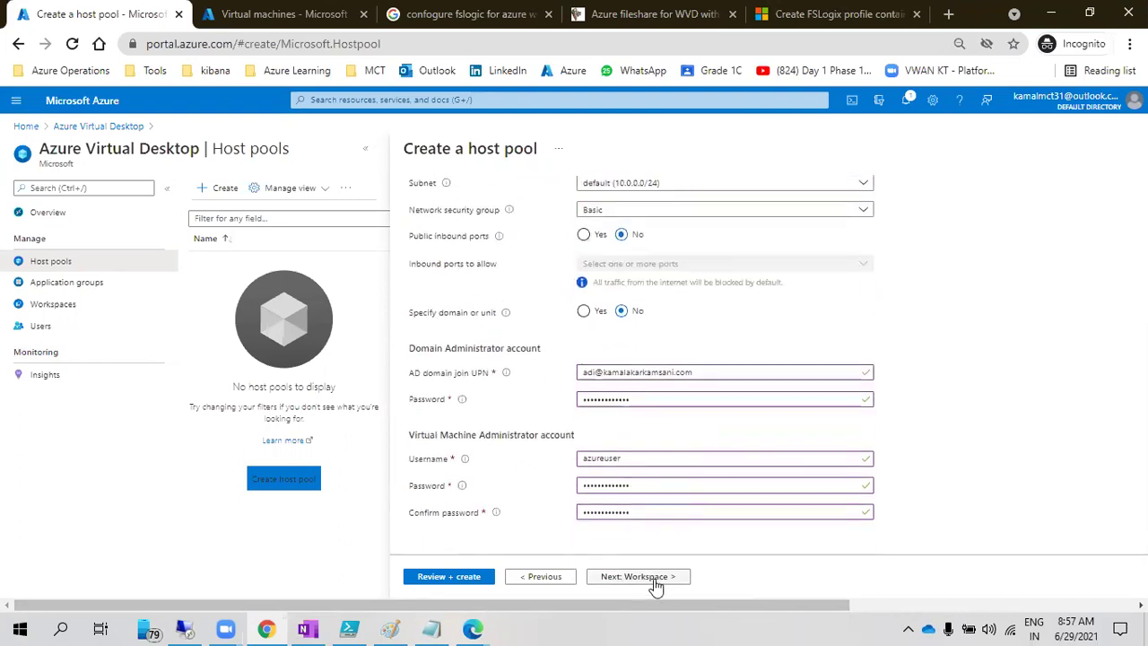
pyautogui.click(654, 579)
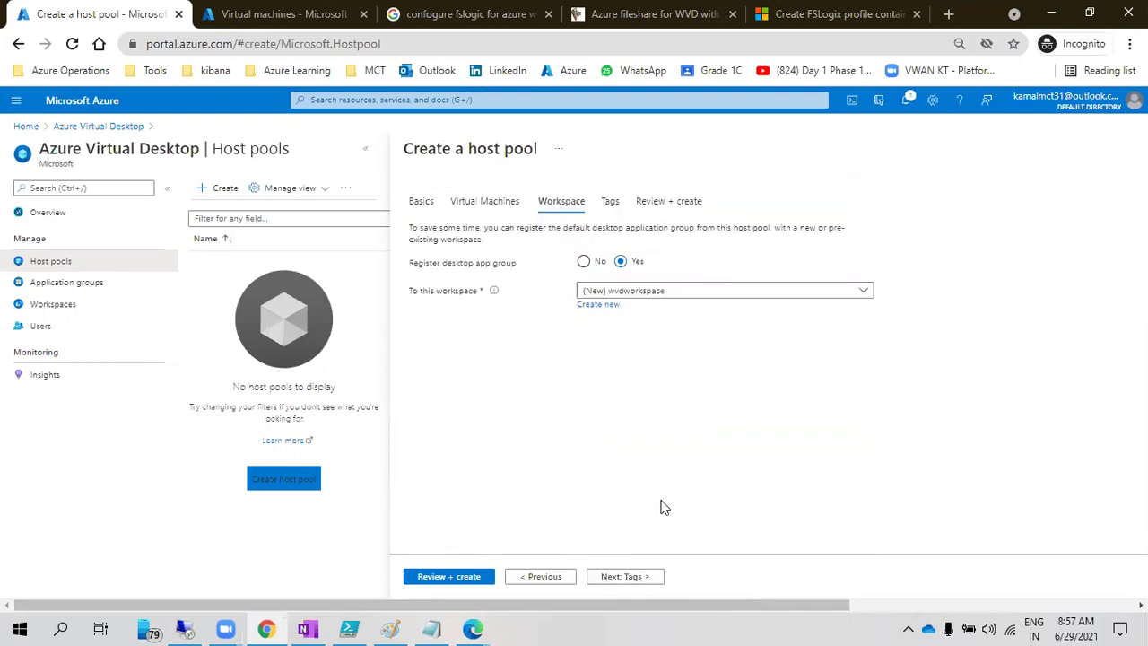
pyautogui.click(661, 206)
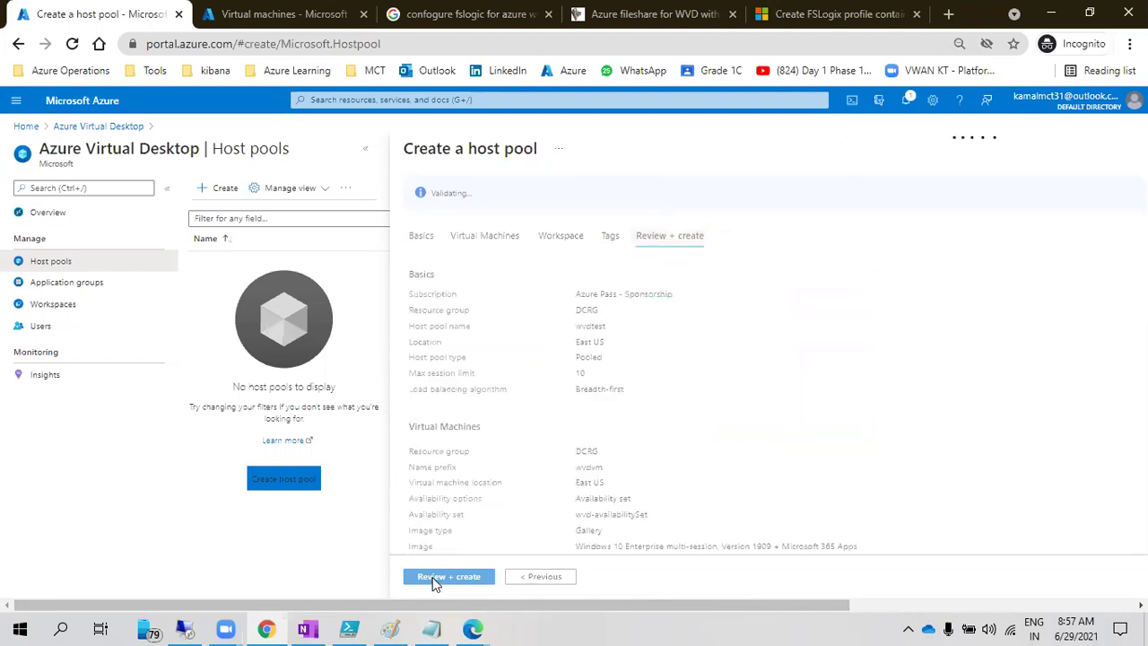
# - Refresh the Virtual machines list and check notifications before returning to the wvdtest review
pyautogui.click(279, 12)
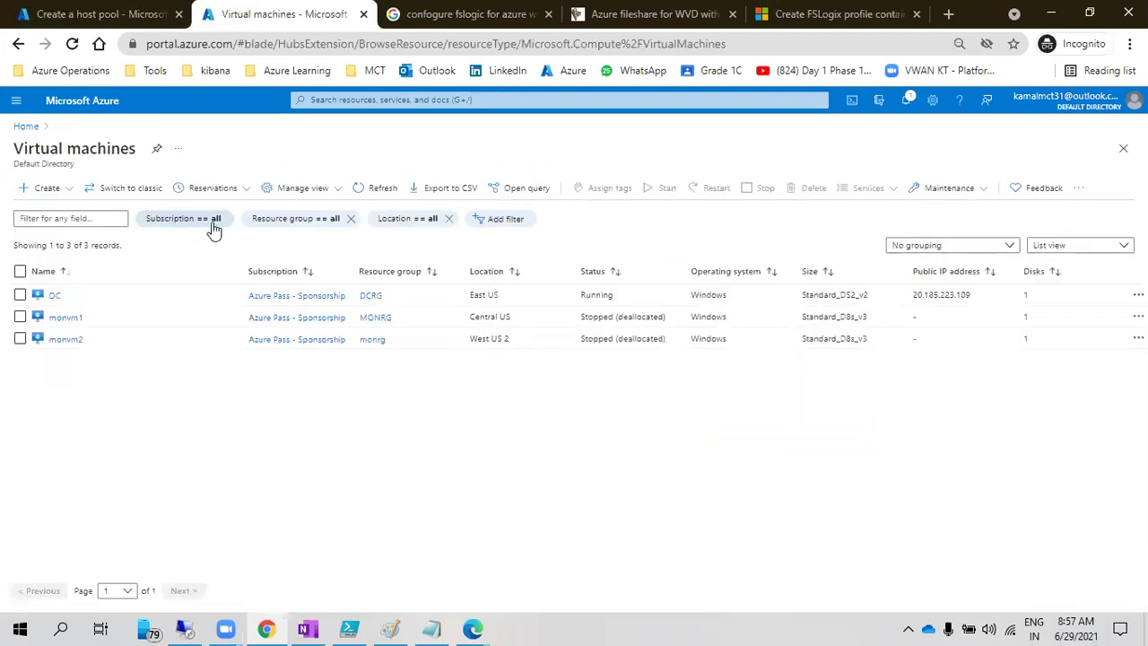
pyautogui.click(382, 196)
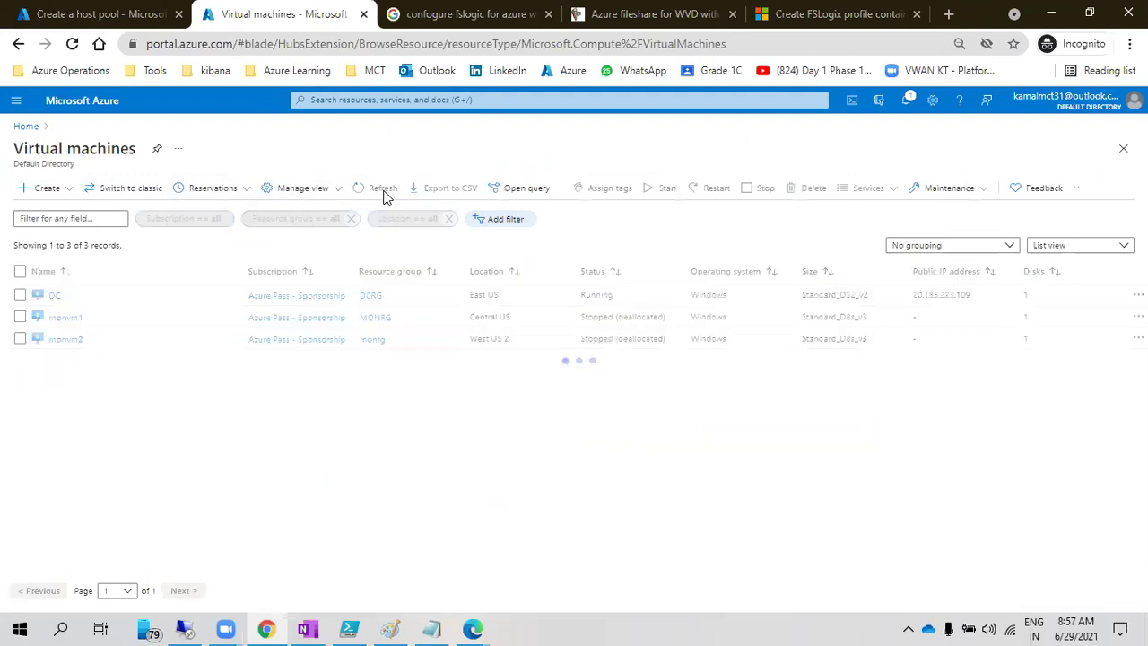
pyautogui.click(906, 103)
pyautogui.click(907, 103)
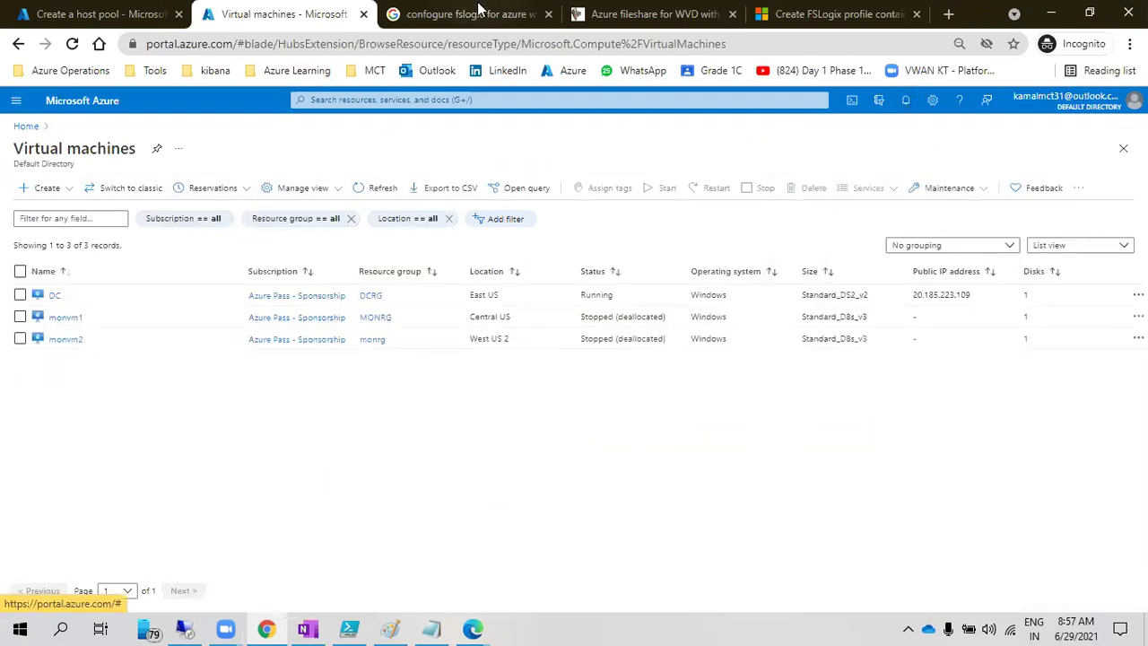
pyautogui.click(100, 12)
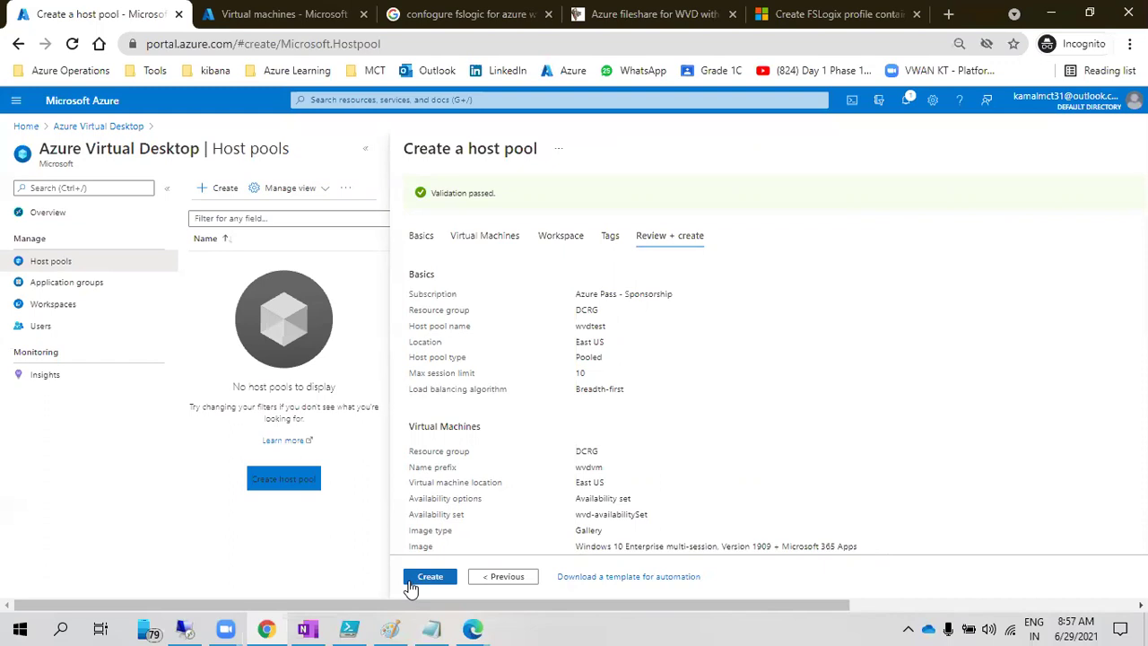
# - Create the validated wvdtest pooled East US host pool from Review + create
pyautogui.click(409, 582)
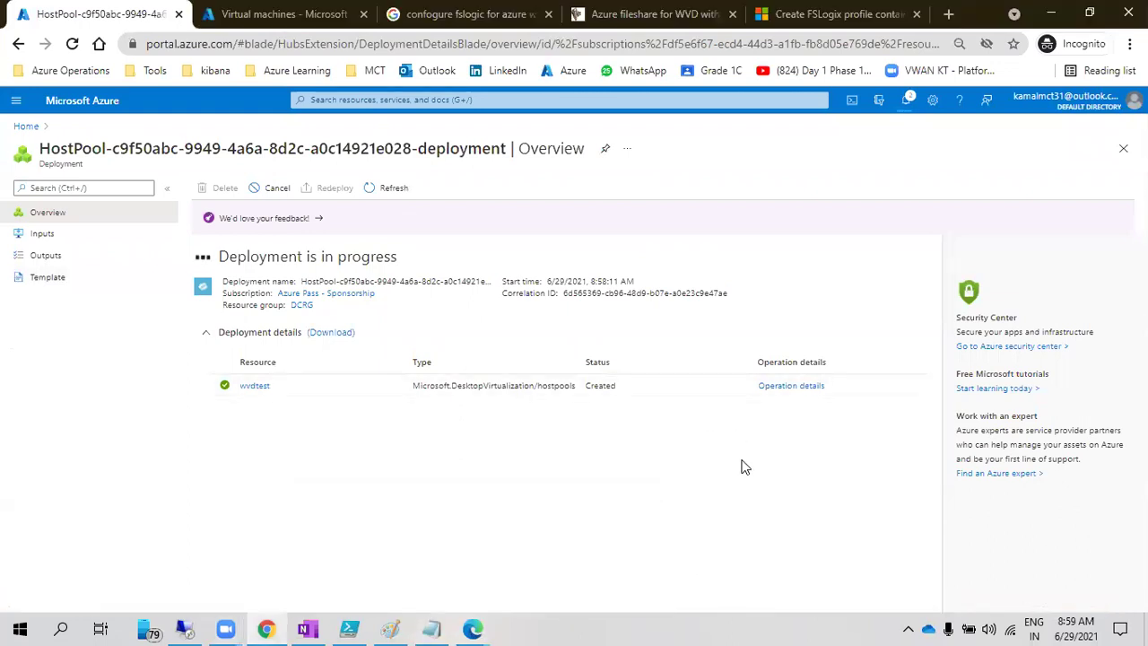
# - Open the Virtual machines list and the host pool's deployment-in-progress overview from notifications
pyautogui.click(27, 126)
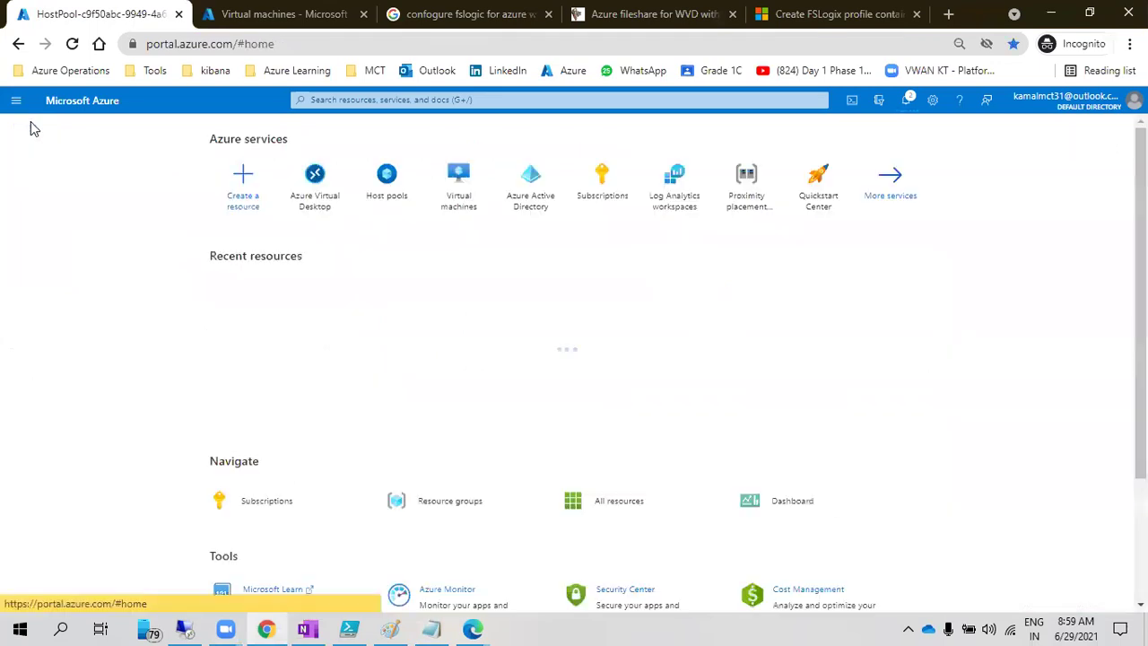
pyautogui.click(458, 188)
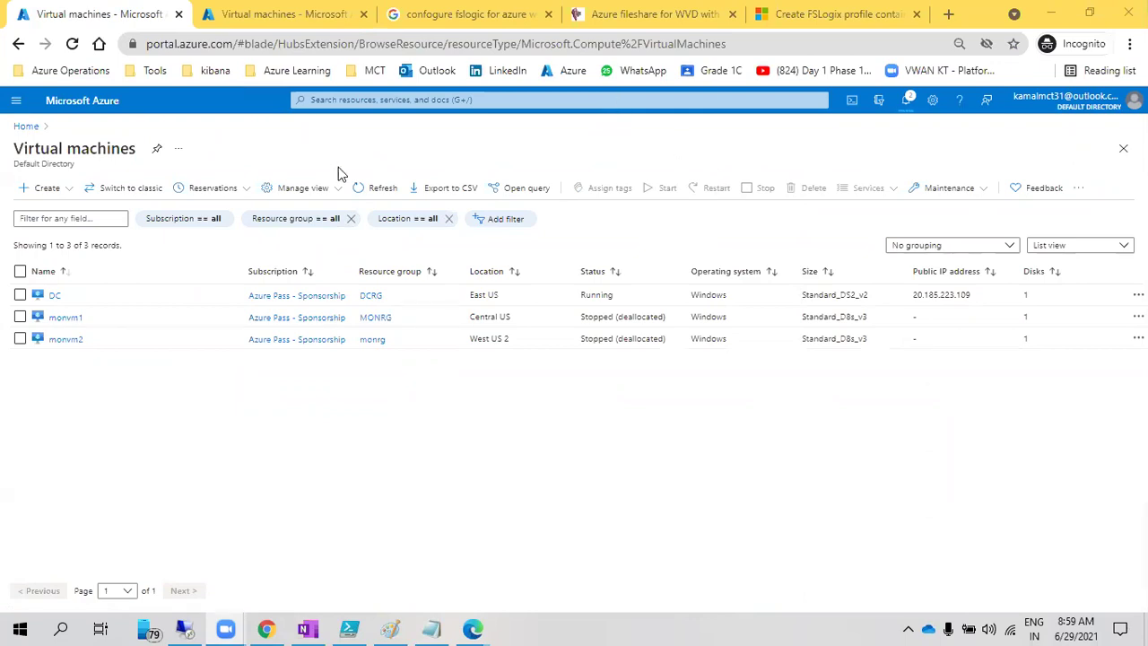
pyautogui.click(240, 17)
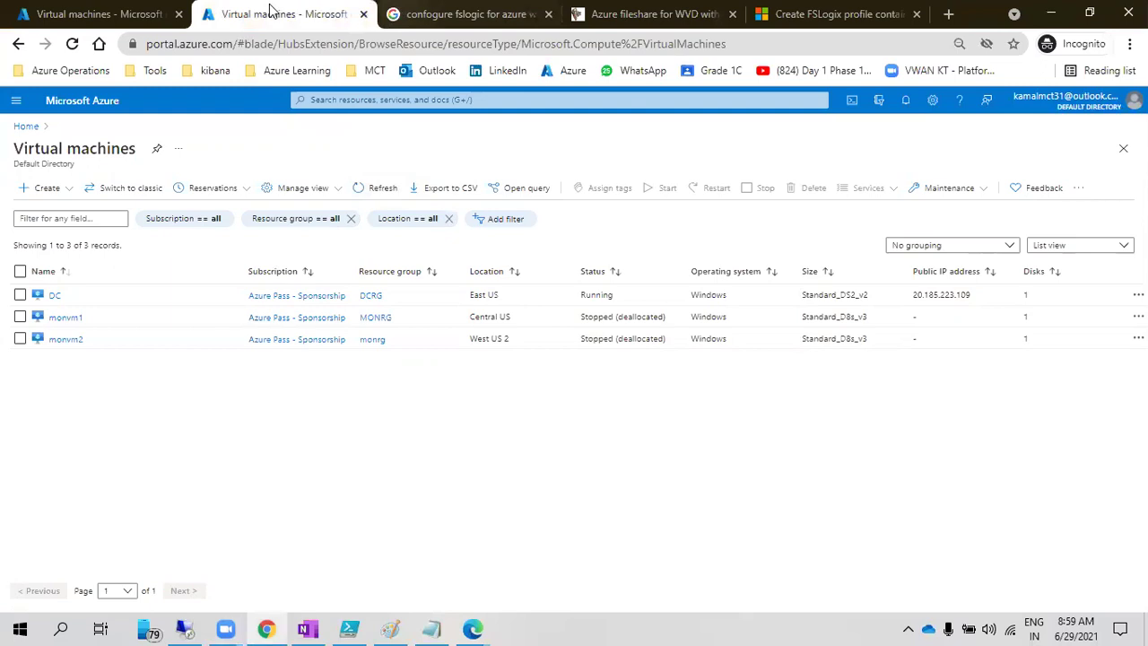
pyautogui.click(76, 9)
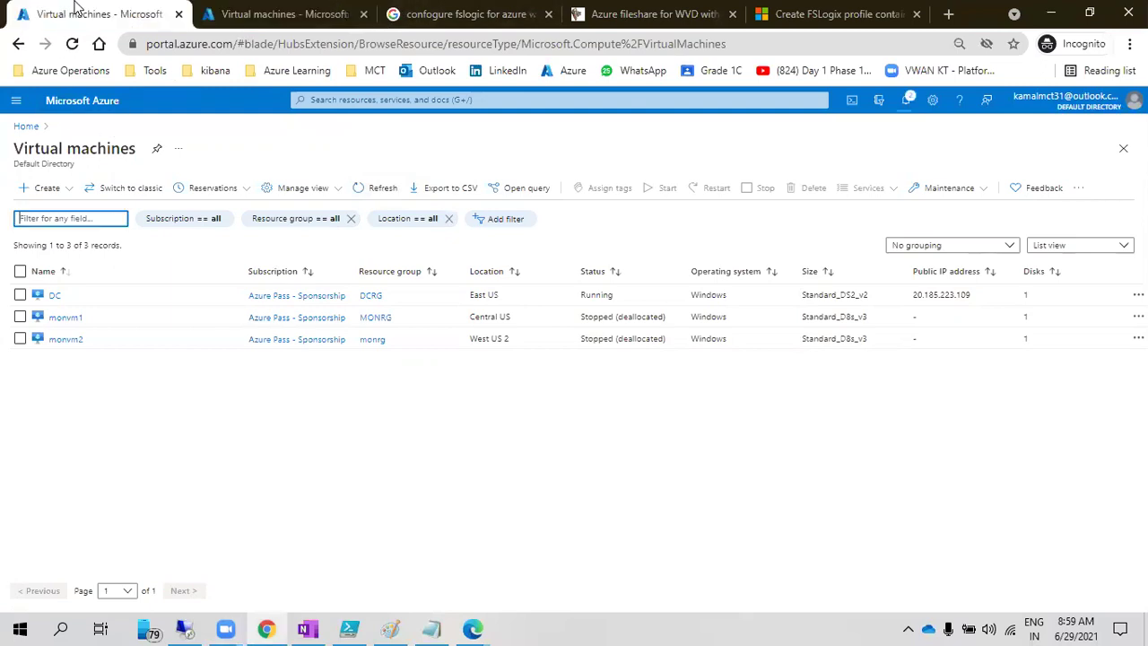
pyautogui.click(908, 103)
pyautogui.click(868, 205)
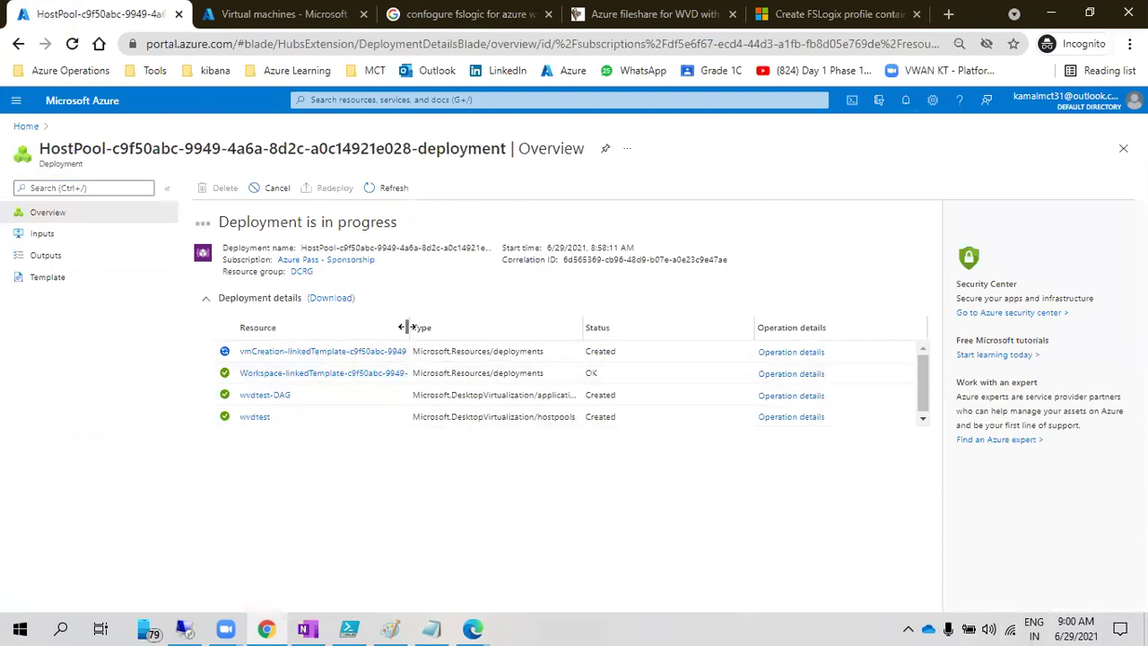
# - Widen the Resource and Type columns so all four resource names and types show fully
pyautogui.moveTo(406, 326); pyautogui.dragTo(496, 327)
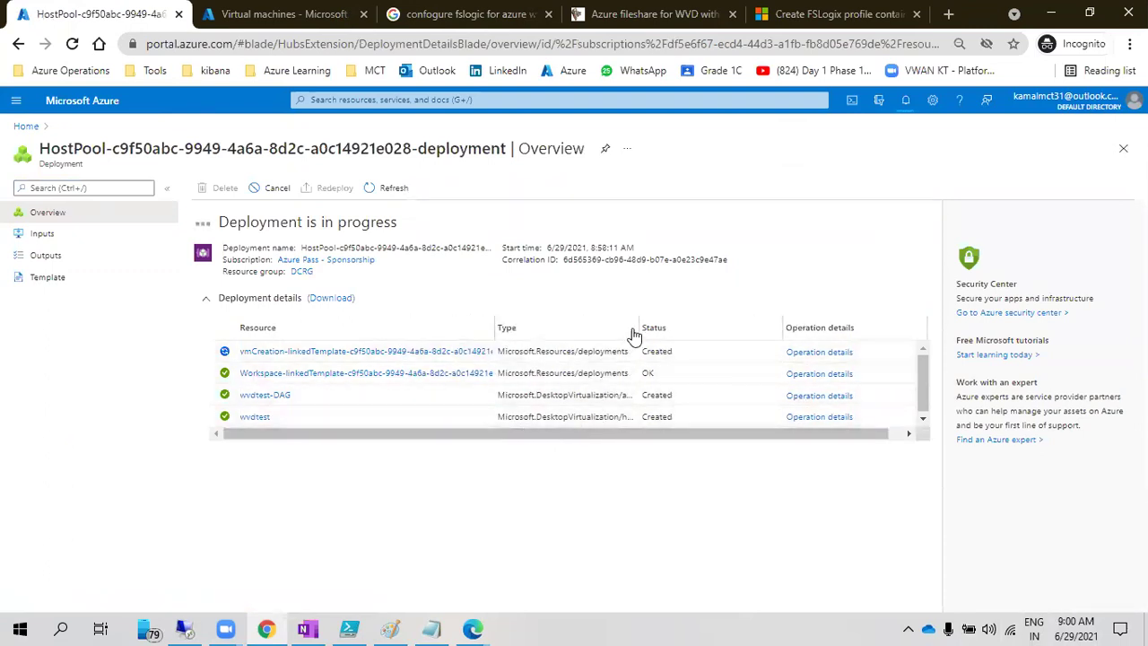
pyautogui.moveTo(638, 328); pyautogui.dragTo(759, 328)
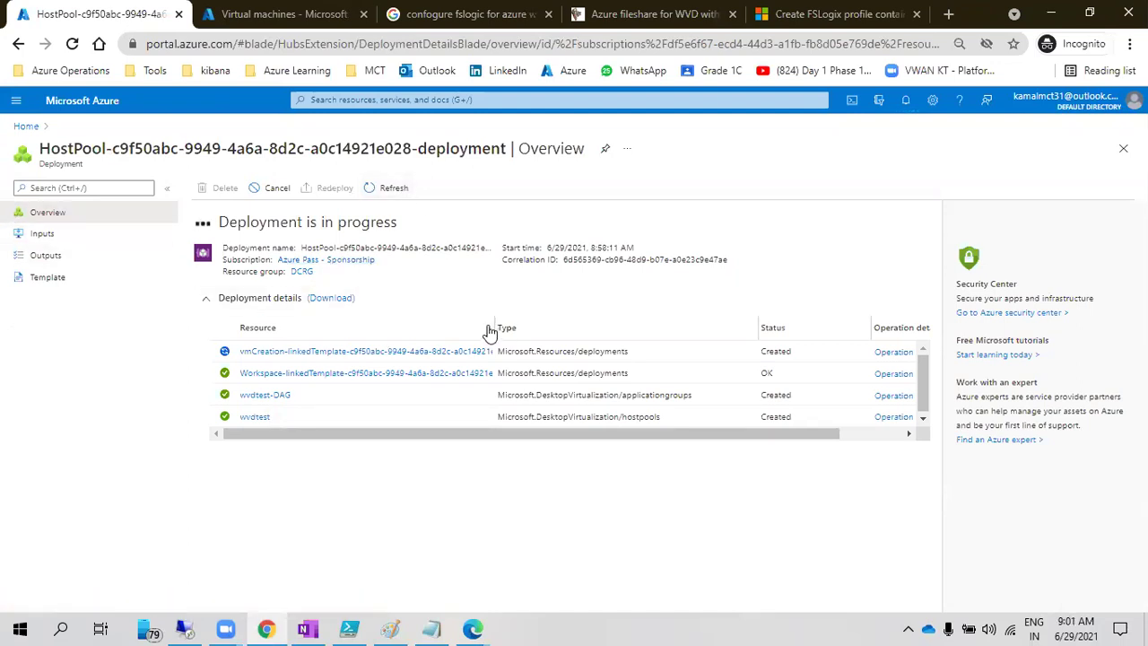
pyautogui.moveTo(490, 328); pyautogui.dragTo(617, 332)
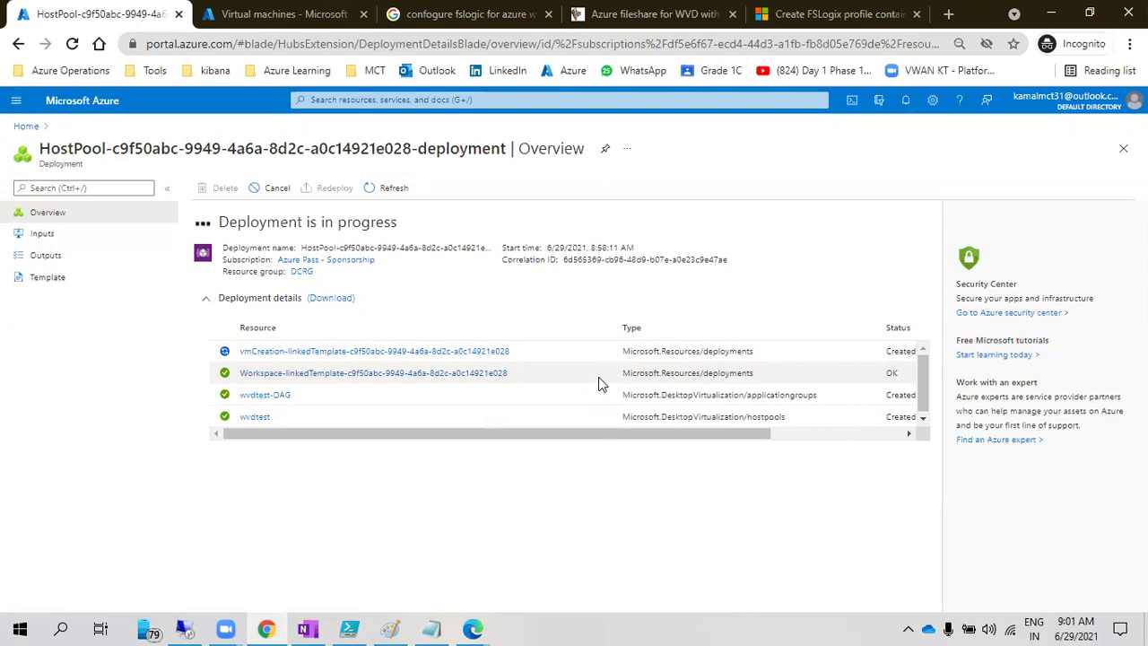
# - Read through the FSLogix profile container documentation
pyautogui.click(890, 11)
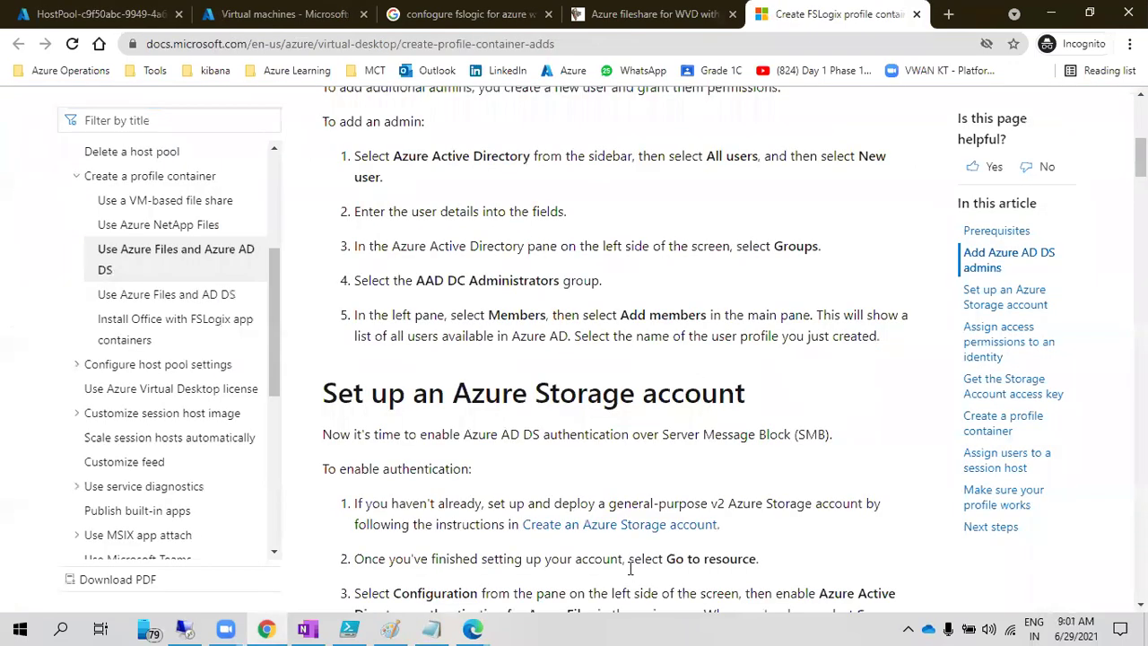
pyautogui.scroll(-10, 631, 568)
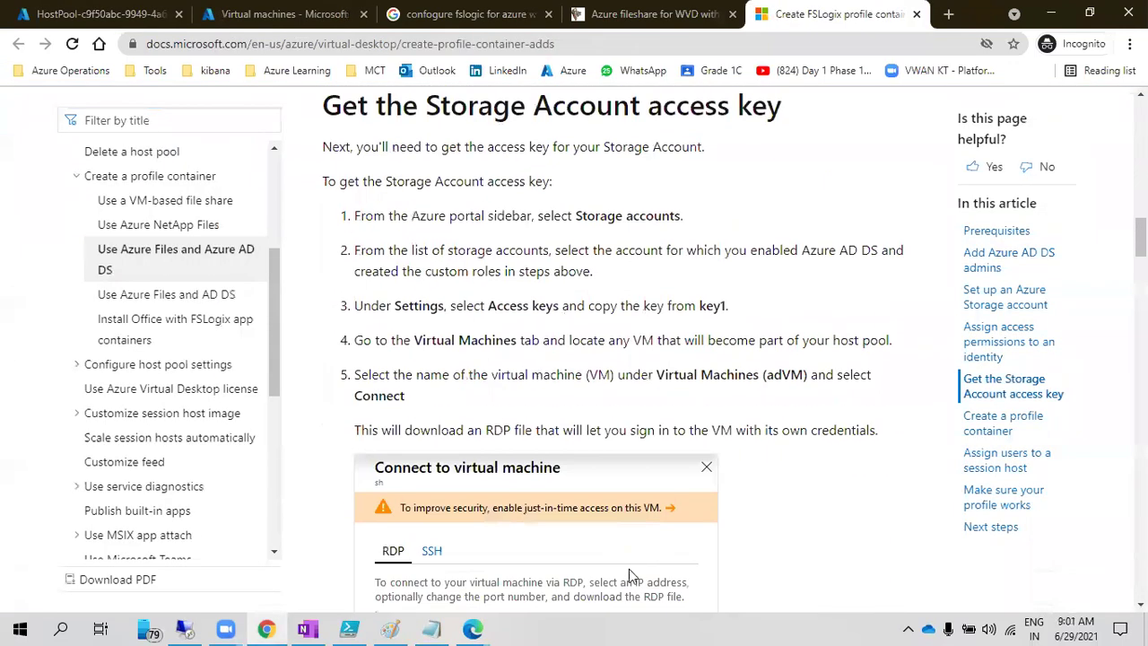
pyautogui.scroll(-15, 629, 569)
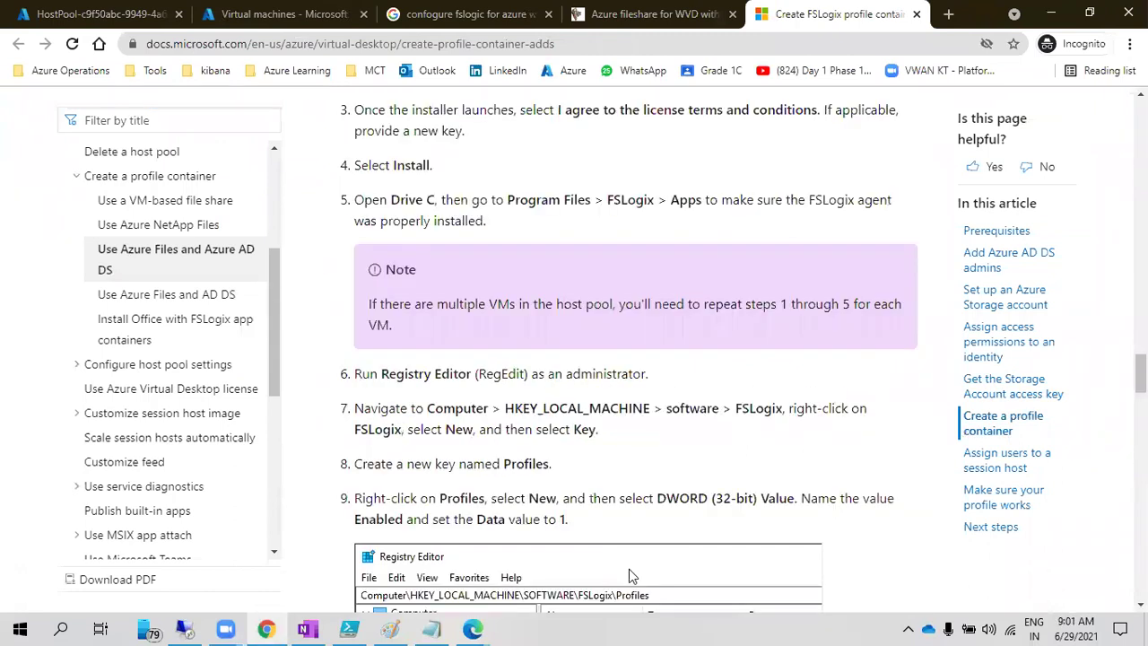
pyautogui.scroll(-8, 629, 569)
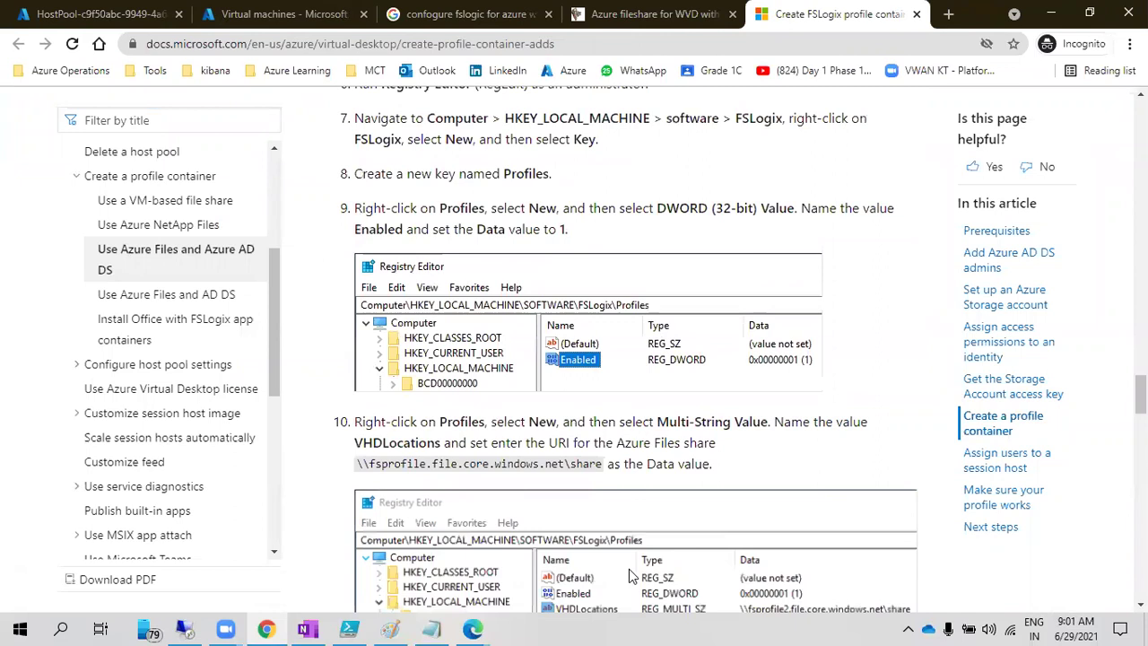
pyautogui.scroll(-9, 629, 569)
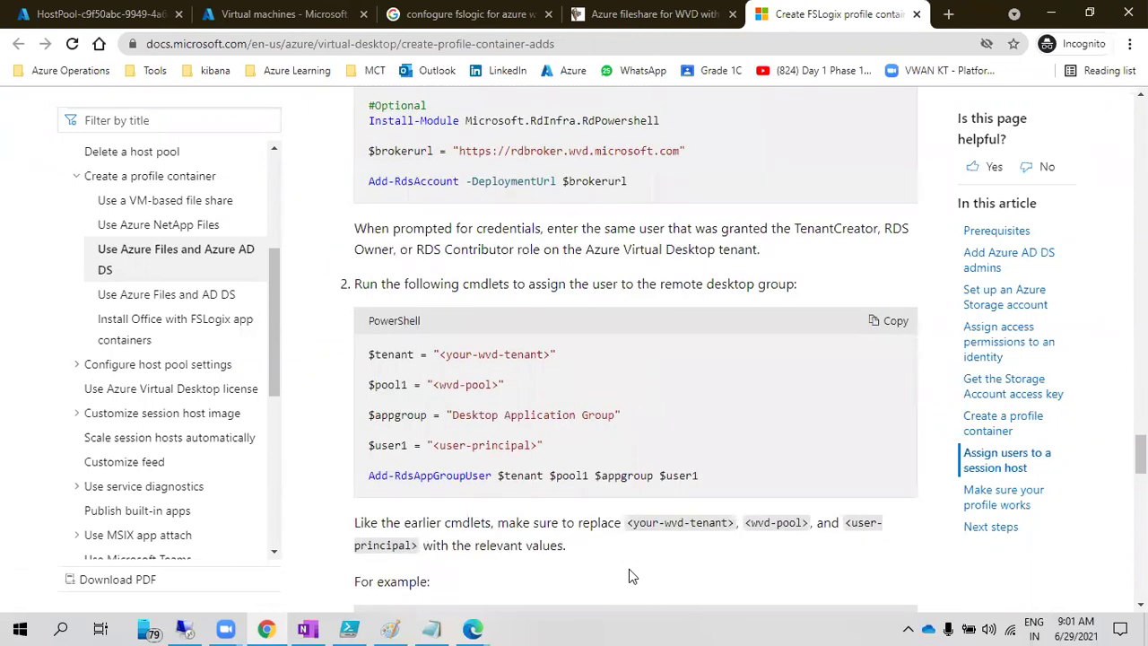
pyautogui.scroll(-10, 628, 569)
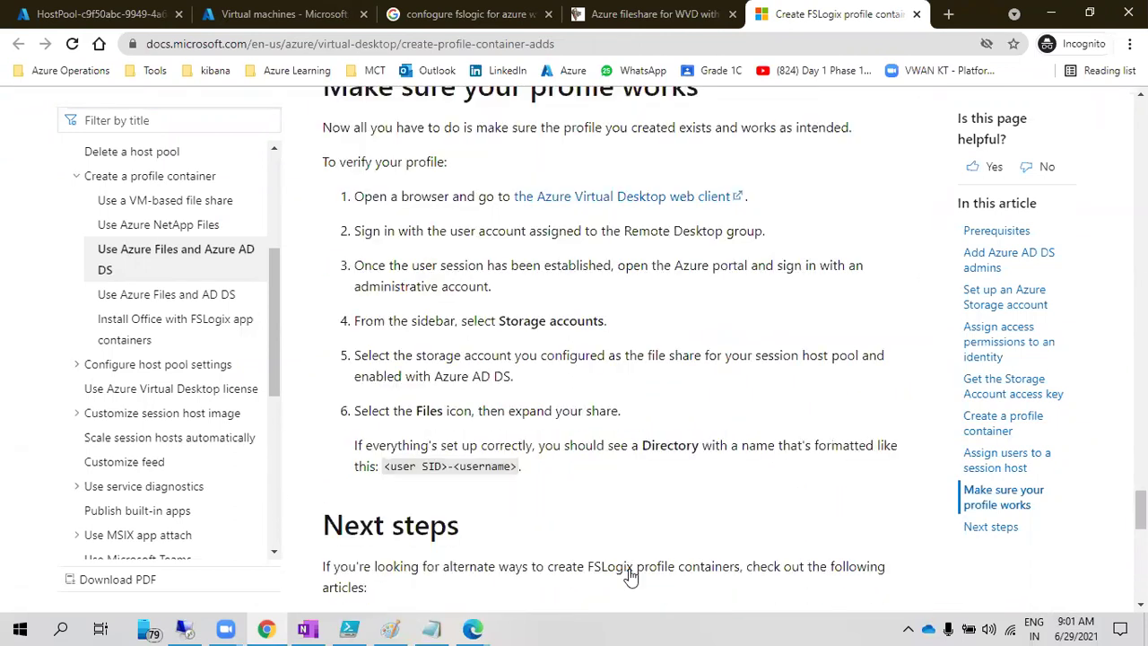
# - Read the article on creating a profile container with Azure Files and AD DS
pyautogui.click(166, 389)
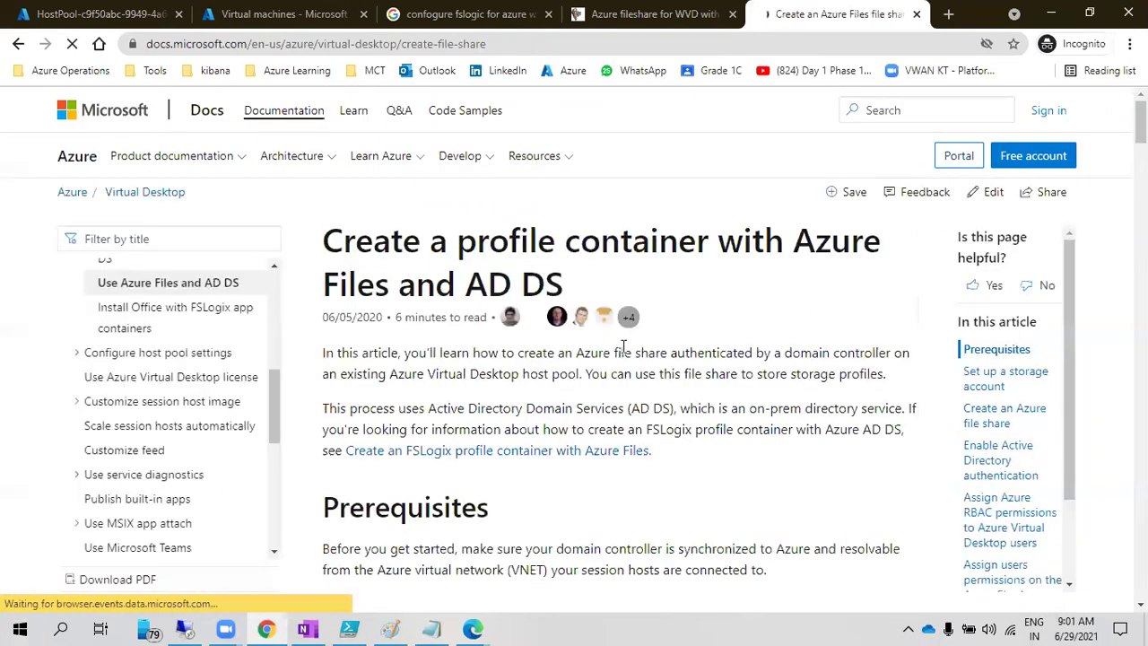
pyautogui.scroll(-3, 628, 357)
pyautogui.scroll(-3, 628, 357)
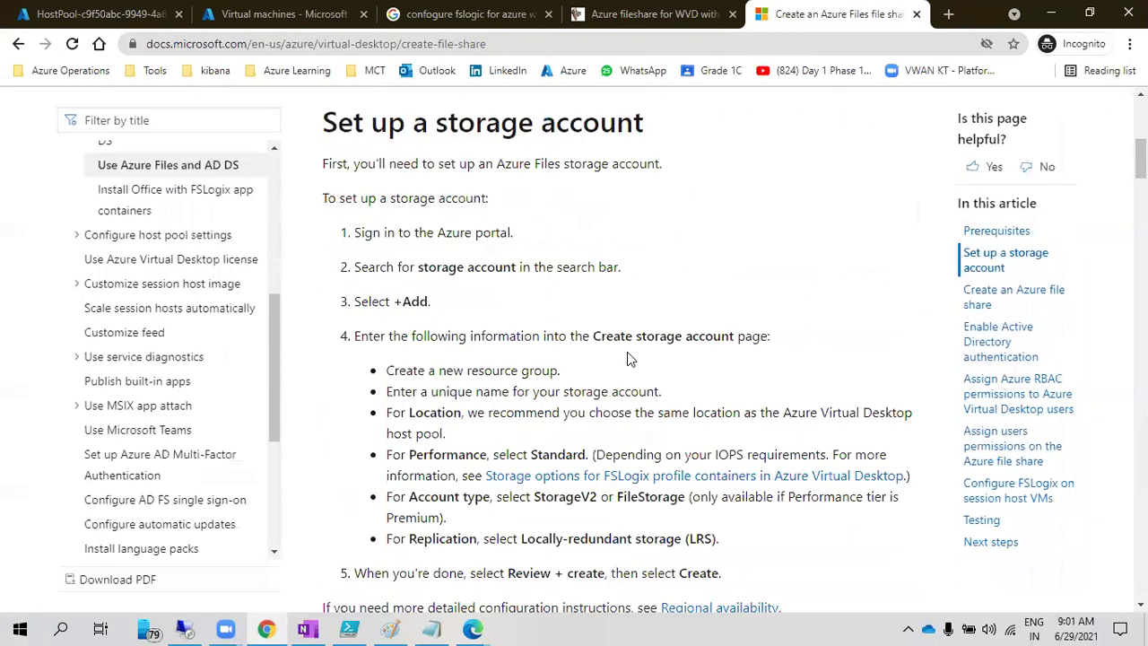
pyautogui.scroll(-4, 628, 356)
pyautogui.scroll(-8, 627, 353)
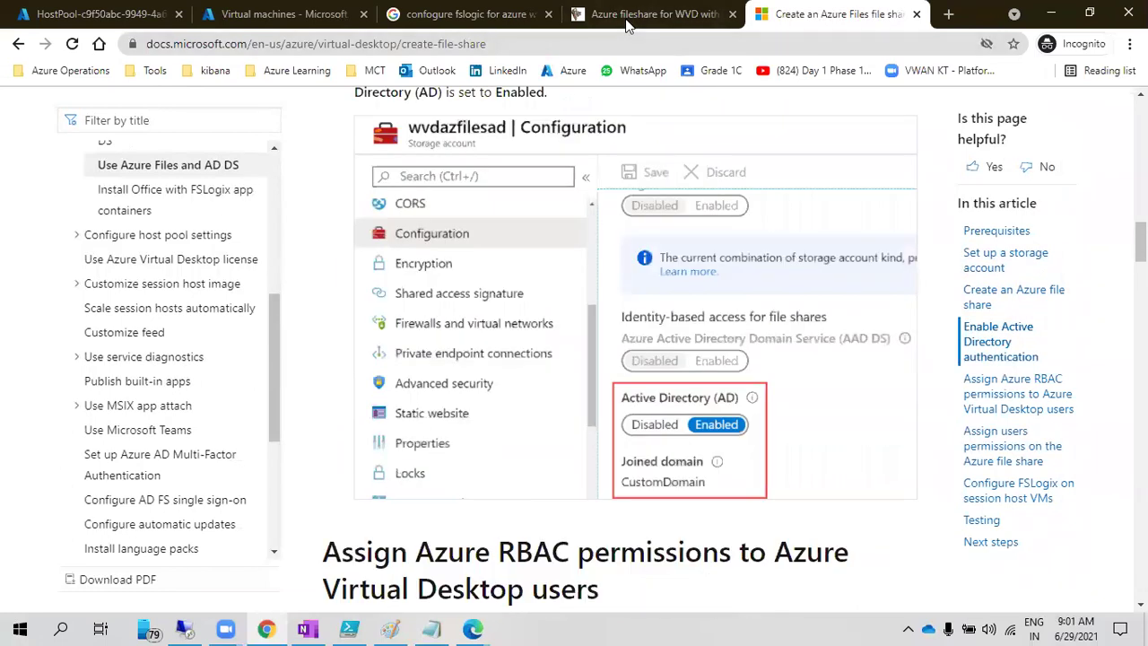
pyautogui.scroll(-5, 482, 392)
pyautogui.scroll(-10, 483, 392)
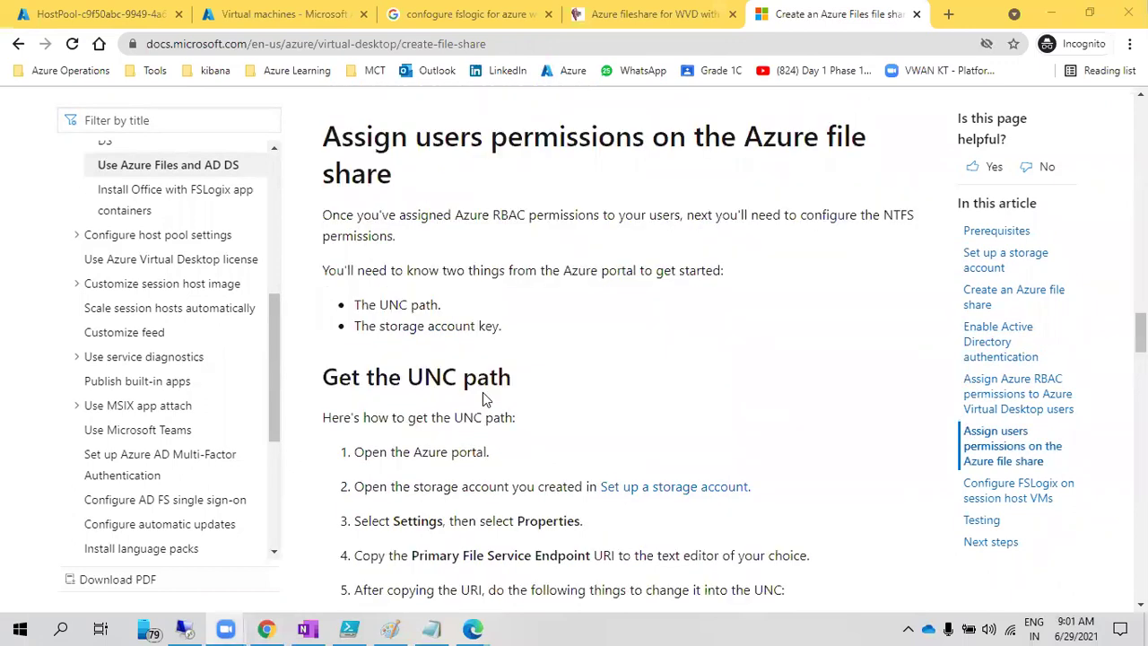
pyautogui.scroll(-6, 616, 405)
pyautogui.scroll(-3, 598, 411)
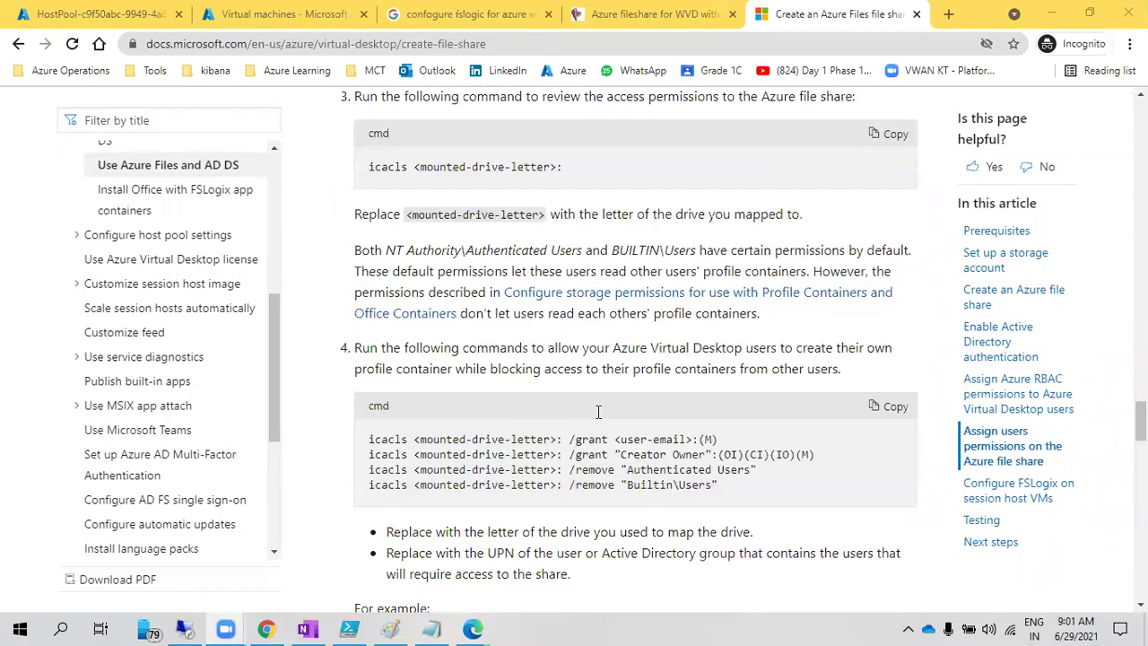
pyautogui.scroll(-5, 599, 412)
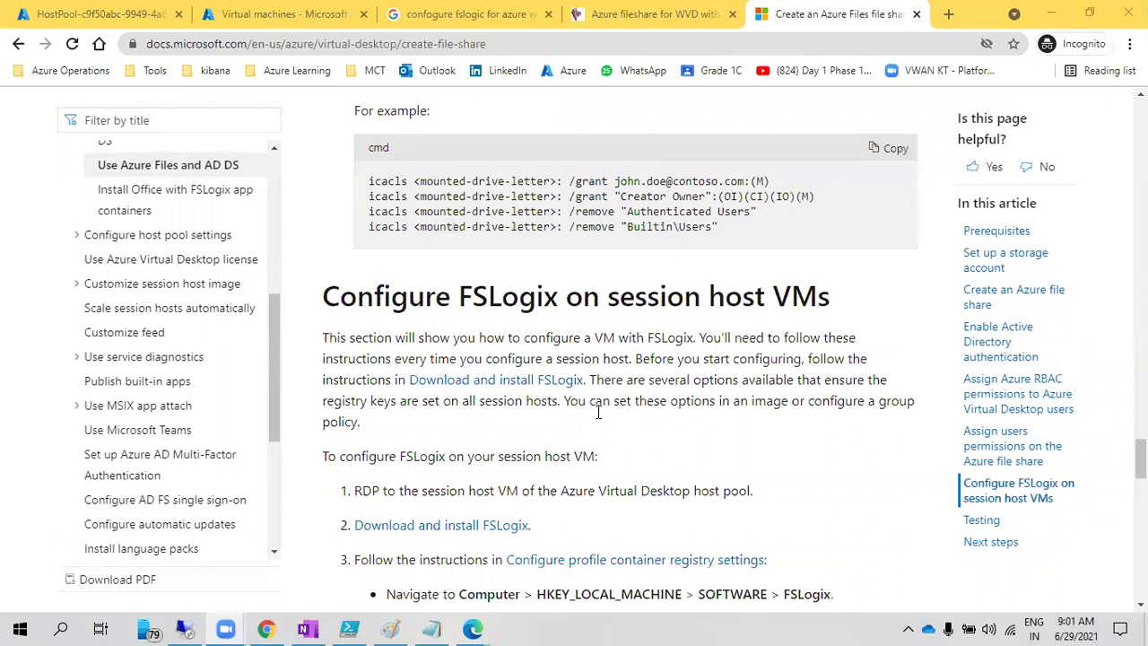
pyautogui.scroll(-10, 598, 412)
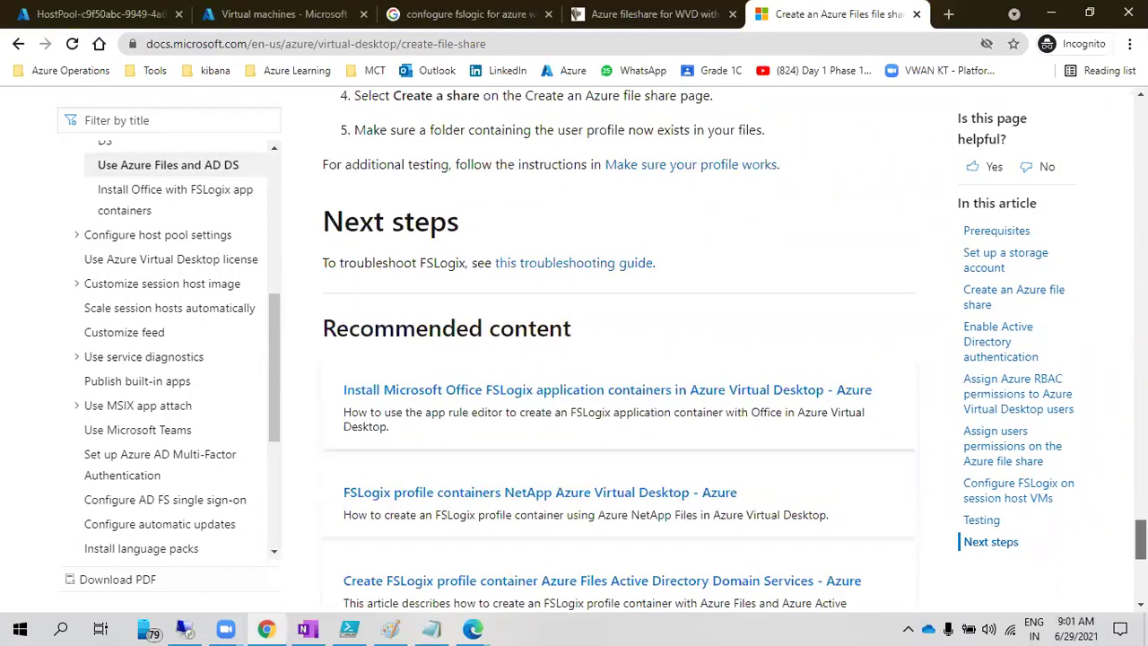
pyautogui.moveTo(1140, 539); pyautogui.dragTo(1140, 127)
pyautogui.click(14, 7)
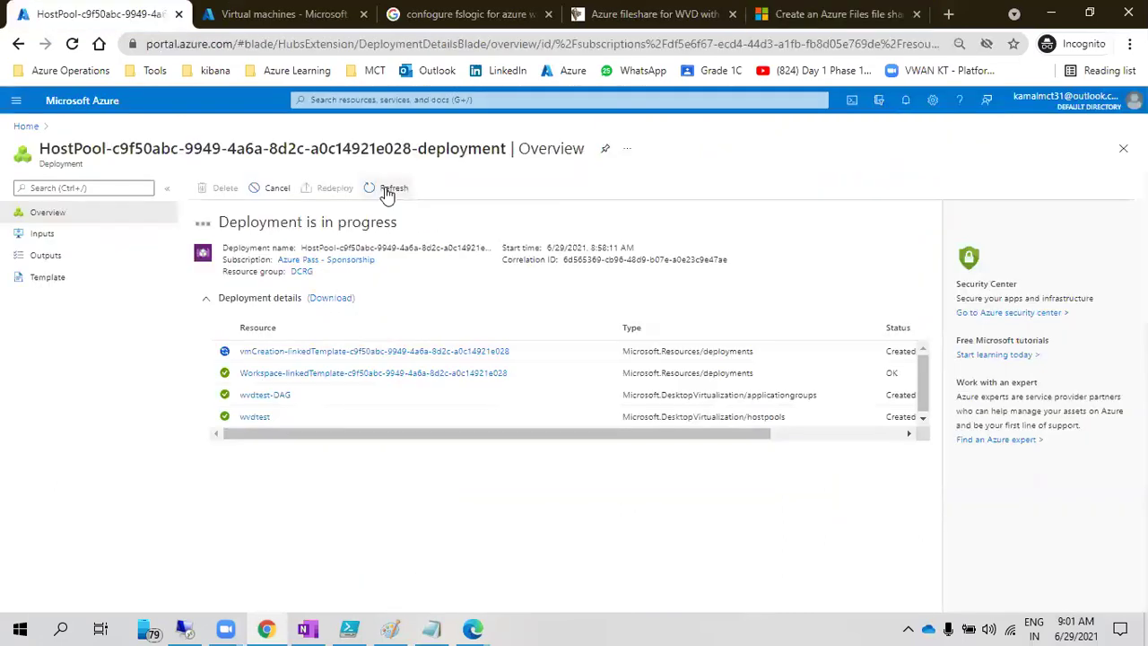
# - Reload the portal and reopen the Virtual machines list showing wvdvm-0
pyautogui.click(235, 13)
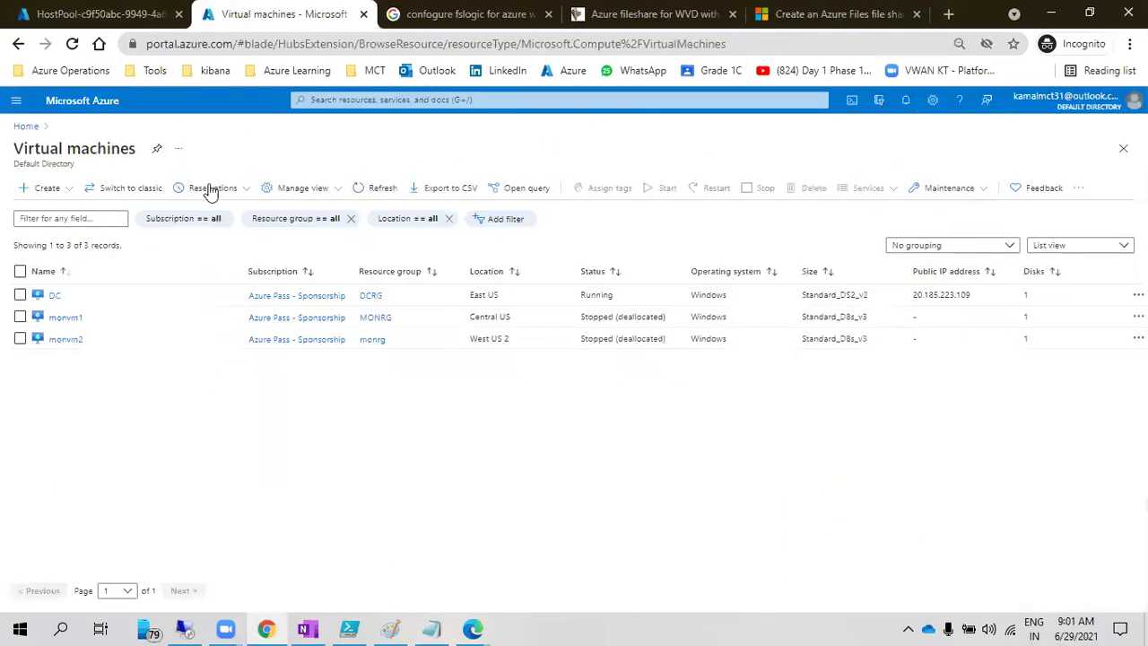
pyautogui.click(72, 102)
pyautogui.click(73, 45)
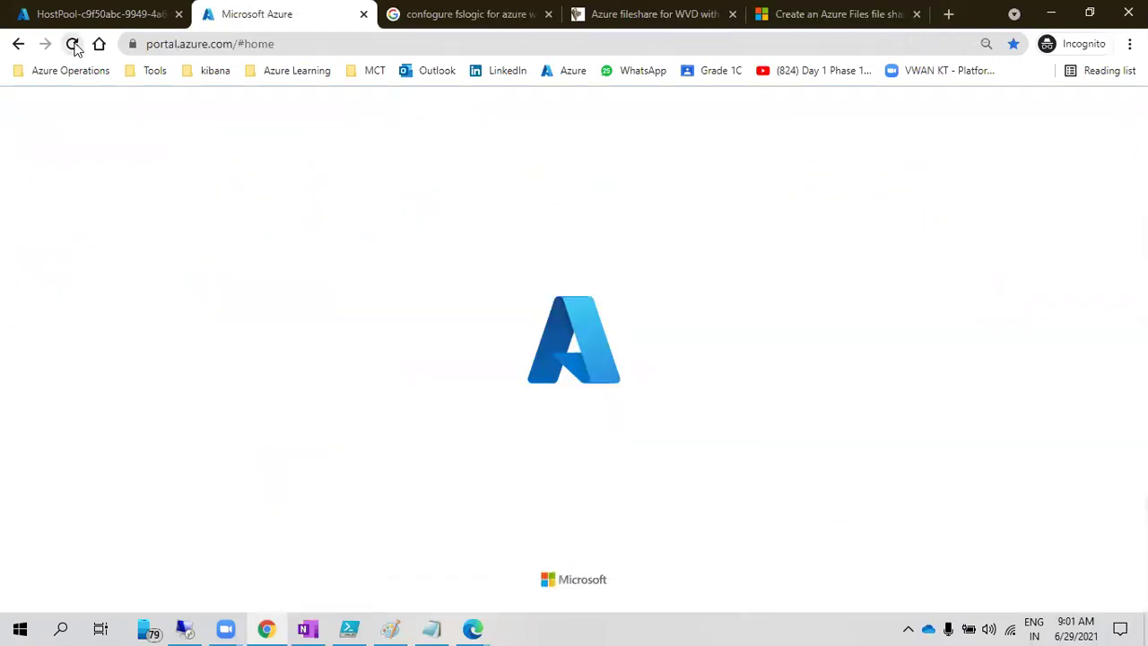
pyautogui.click(334, 191)
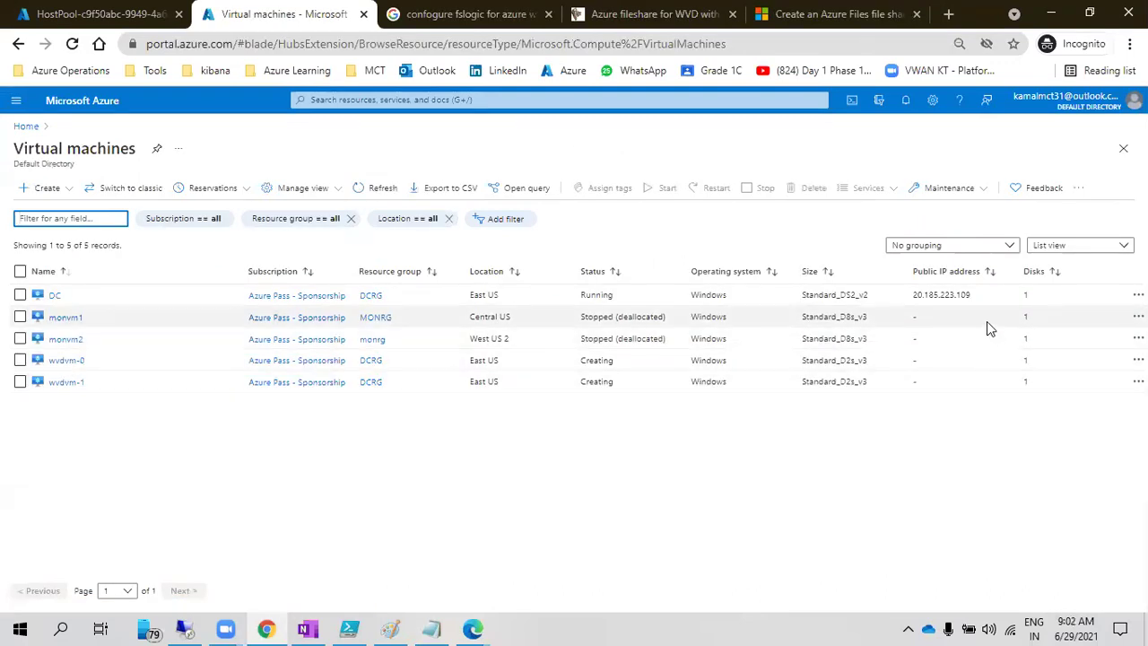
pyautogui.moveTo(109, 362); pyautogui.dragTo(51, 355)
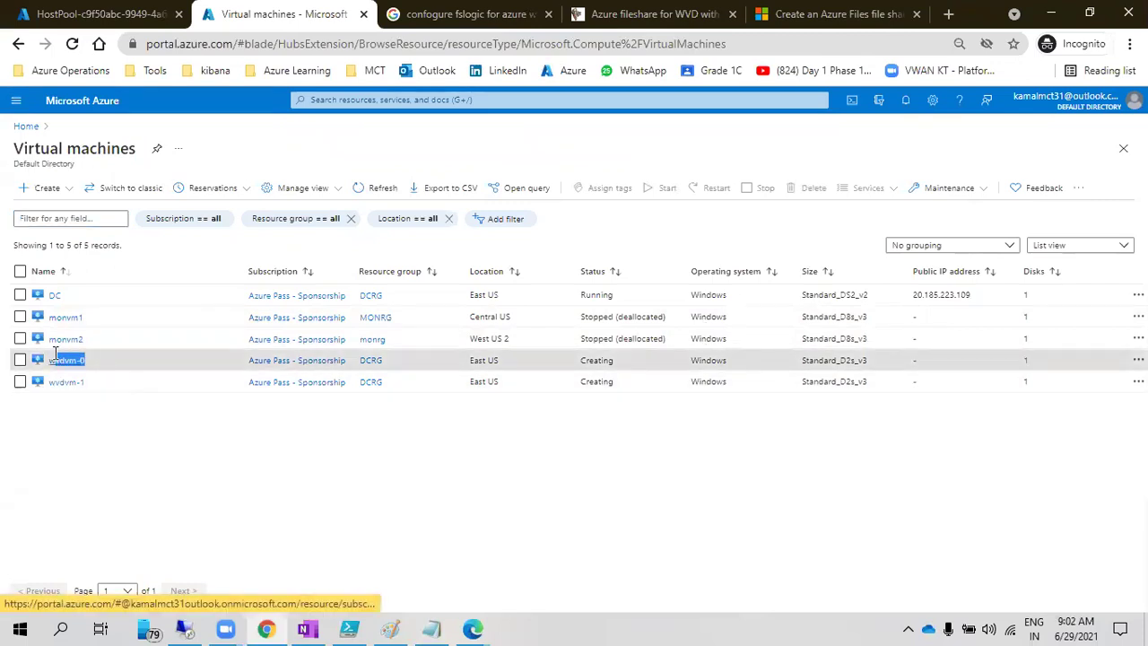
pyautogui.click(518, 318)
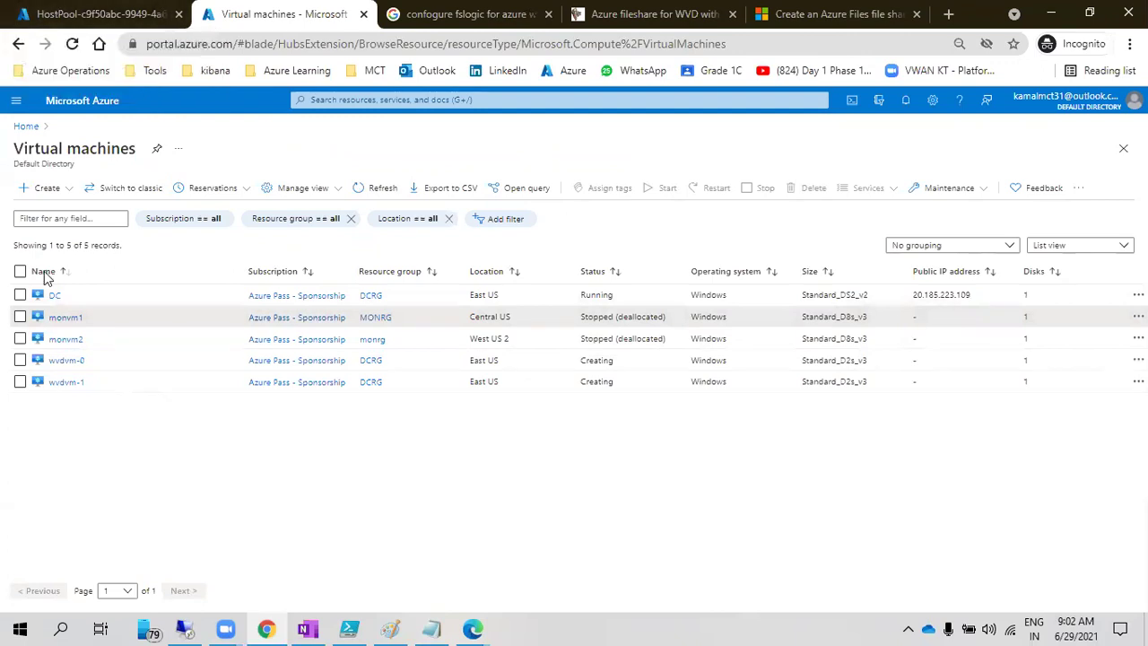
# - Delete the MONRG resource group, confirming by pasting MONRG as its name
pyautogui.click(380, 323)
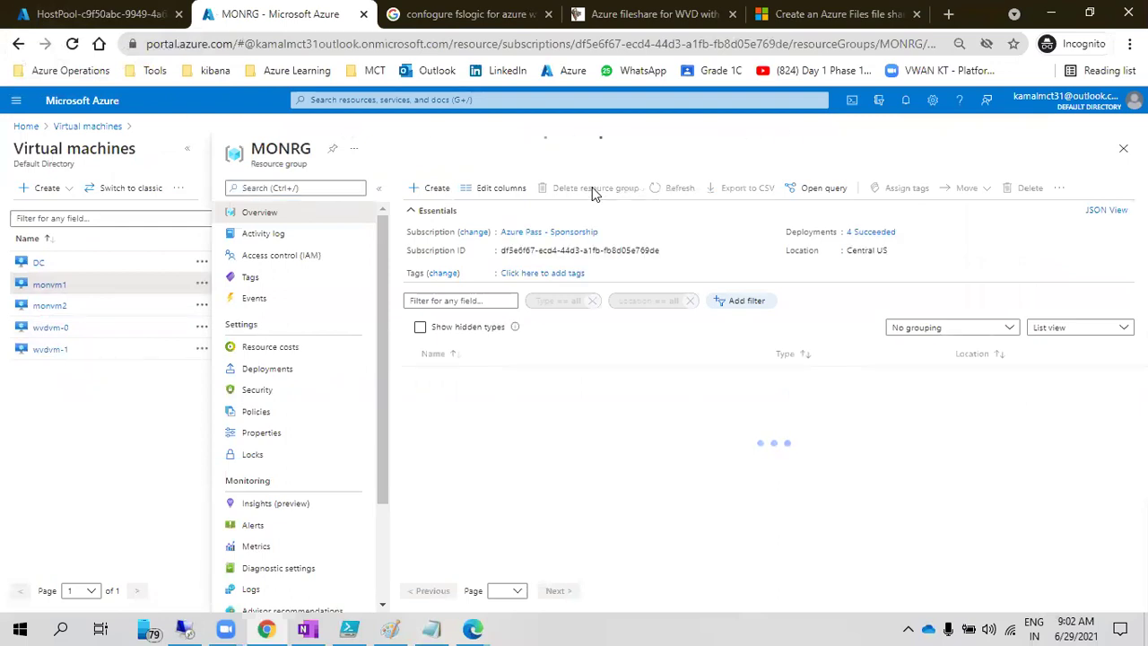
pyautogui.click(592, 190)
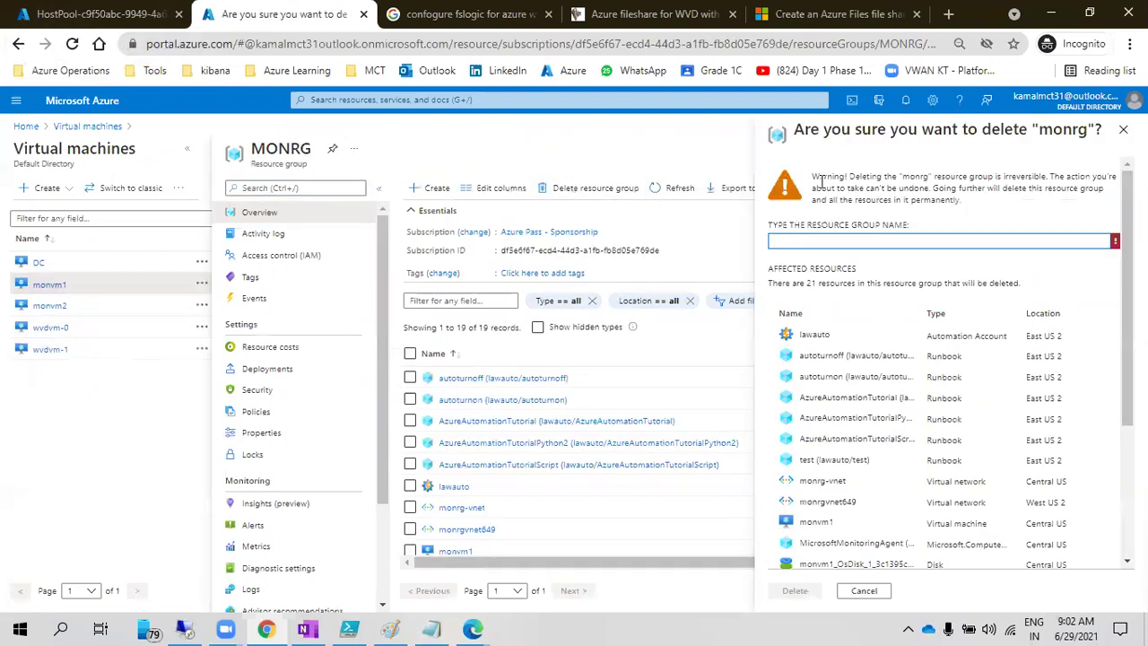
pyautogui.doubleClick(287, 154)
pyautogui.hotkey('ctrl', 'c')
pyautogui.click(791, 242)
pyautogui.hotkey('ctrl', 'v')
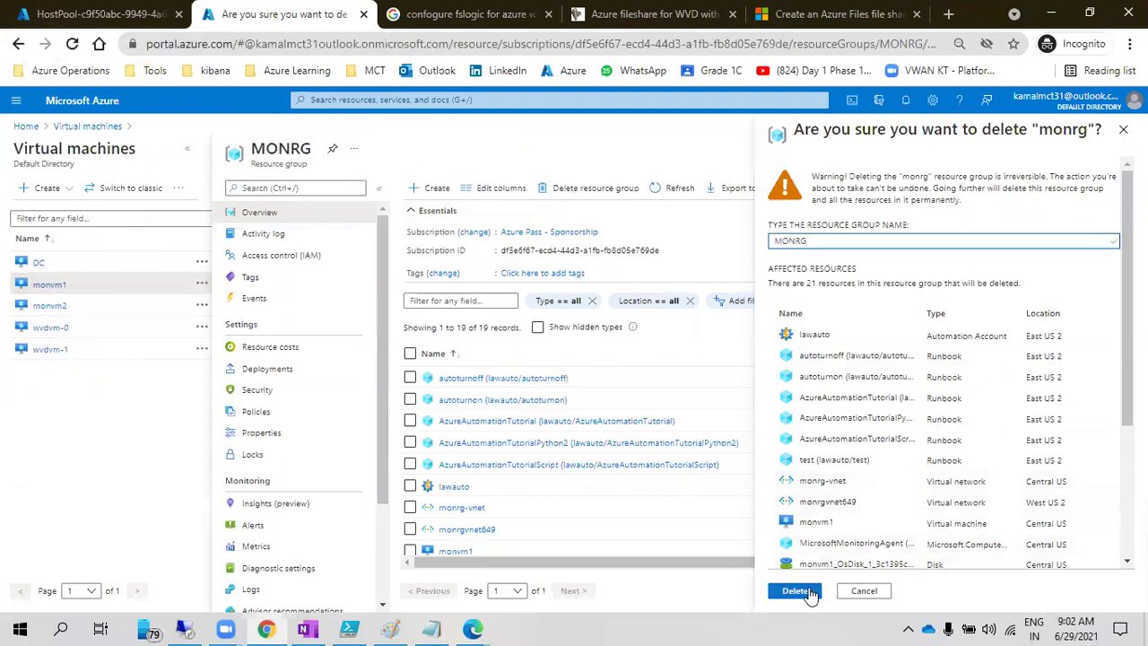
pyautogui.click(795, 590)
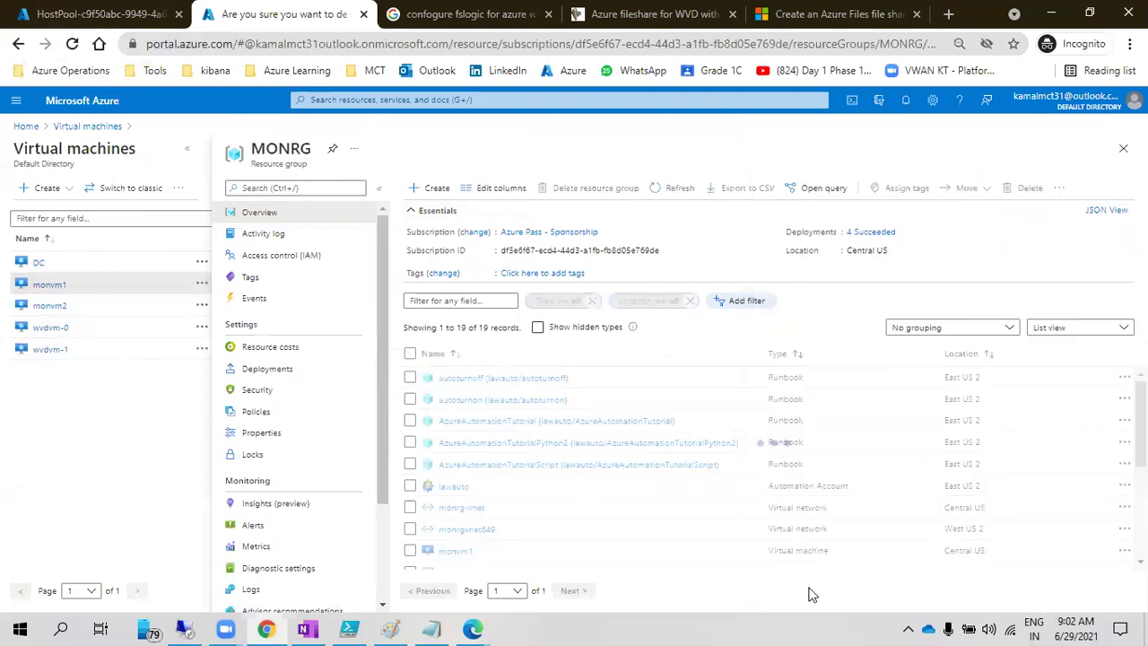
pyautogui.click(83, 127)
# - Check the vmCreation-linkedTemplate deployment details and the MONRG deletion notifications
pyautogui.click(112, 18)
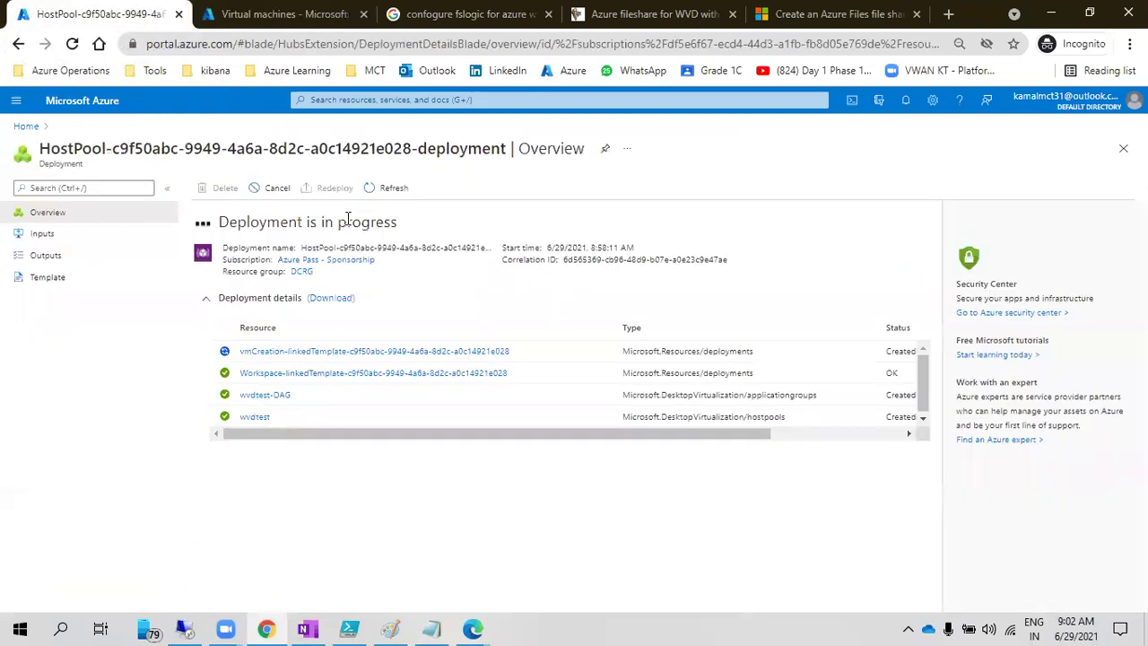
pyautogui.click(470, 351)
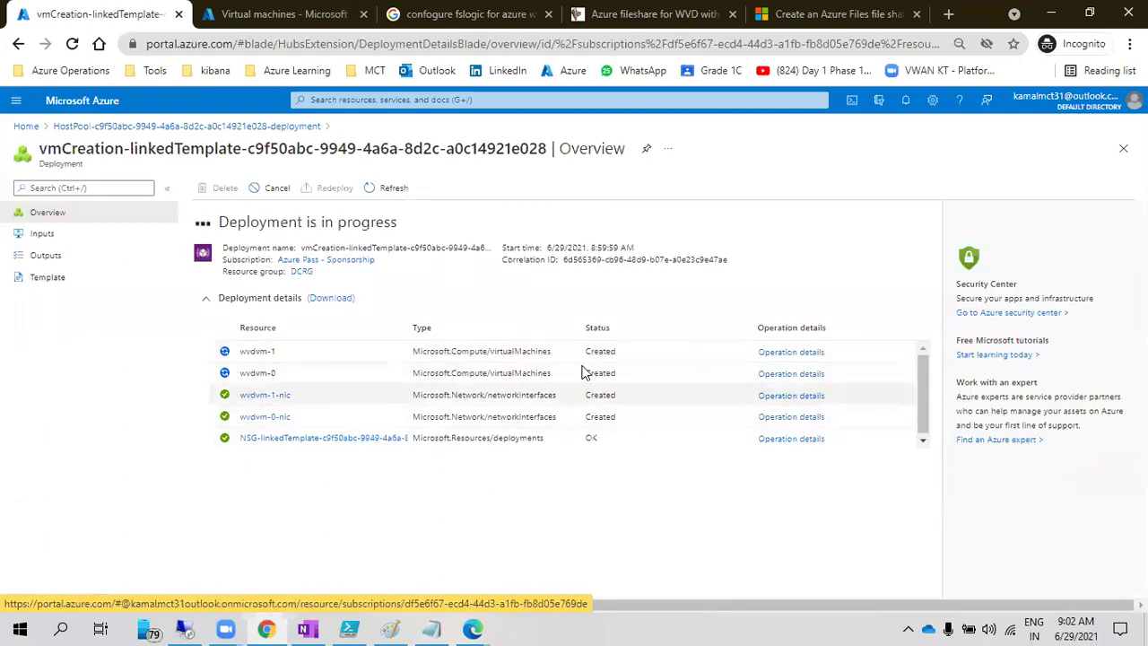
pyautogui.moveTo(586, 333); pyautogui.dragTo(675, 345)
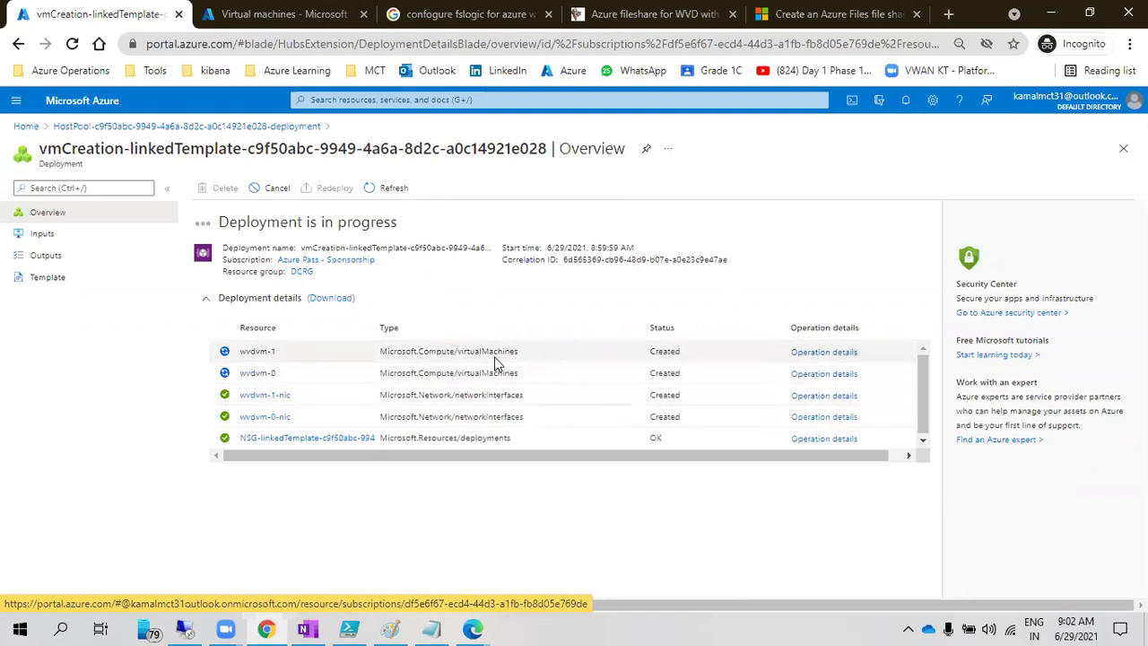
pyautogui.click(278, 11)
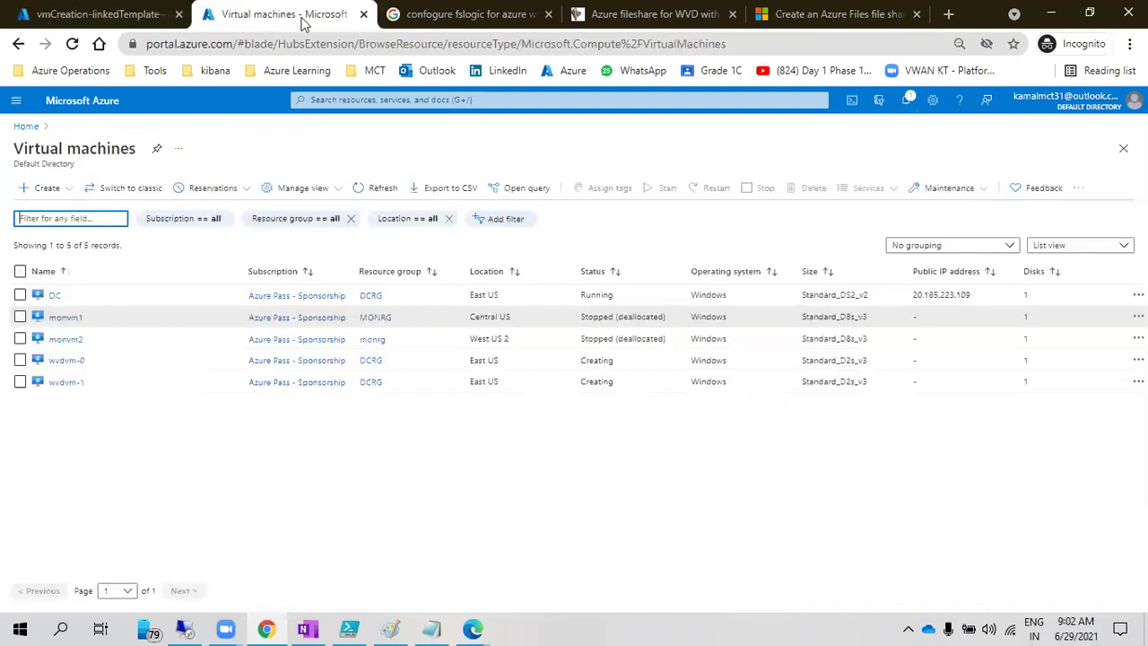
pyautogui.click(904, 106)
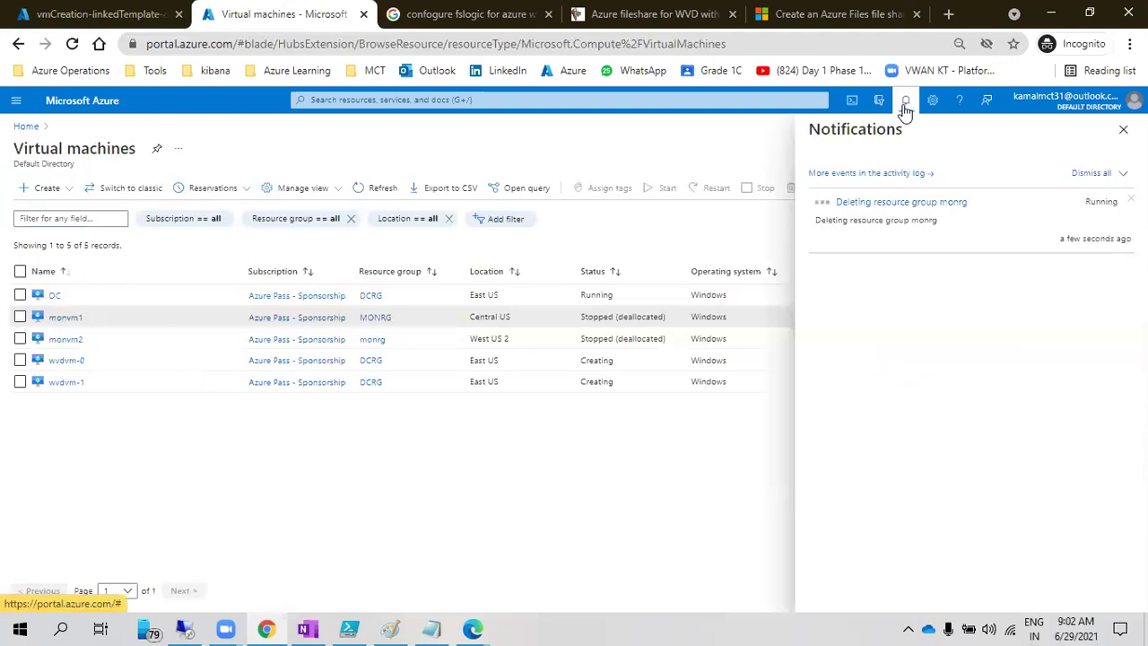
pyautogui.click(903, 111)
# - Open the Azure Pass - Sponsorship subscription's billing site
pyautogui.click(88, 101)
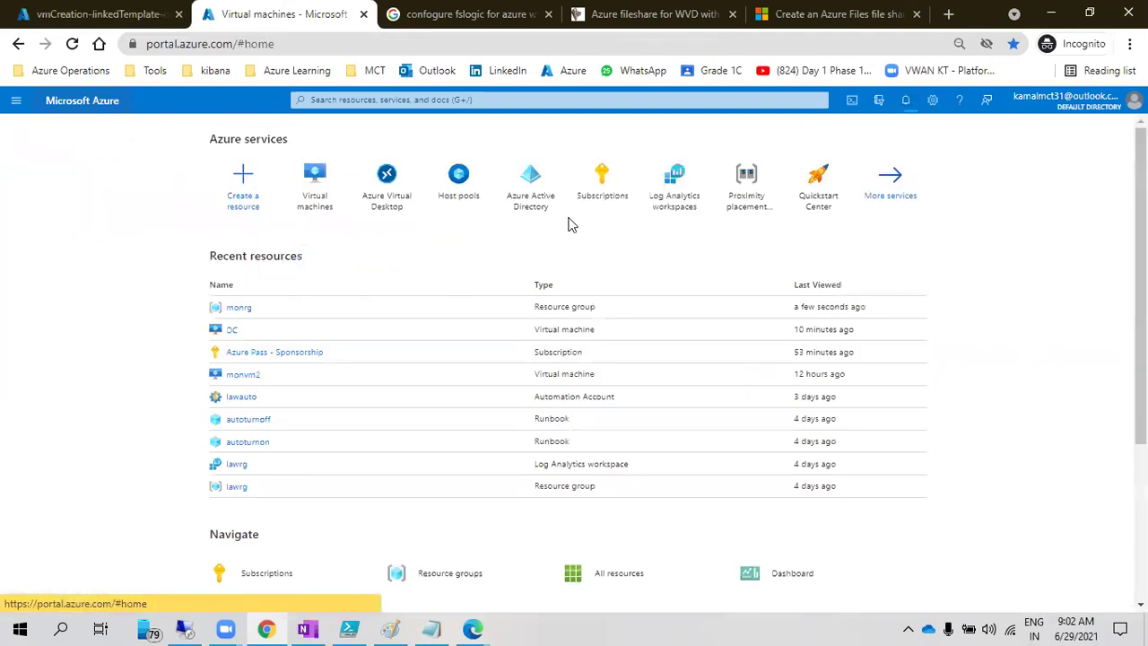
pyautogui.click(272, 353)
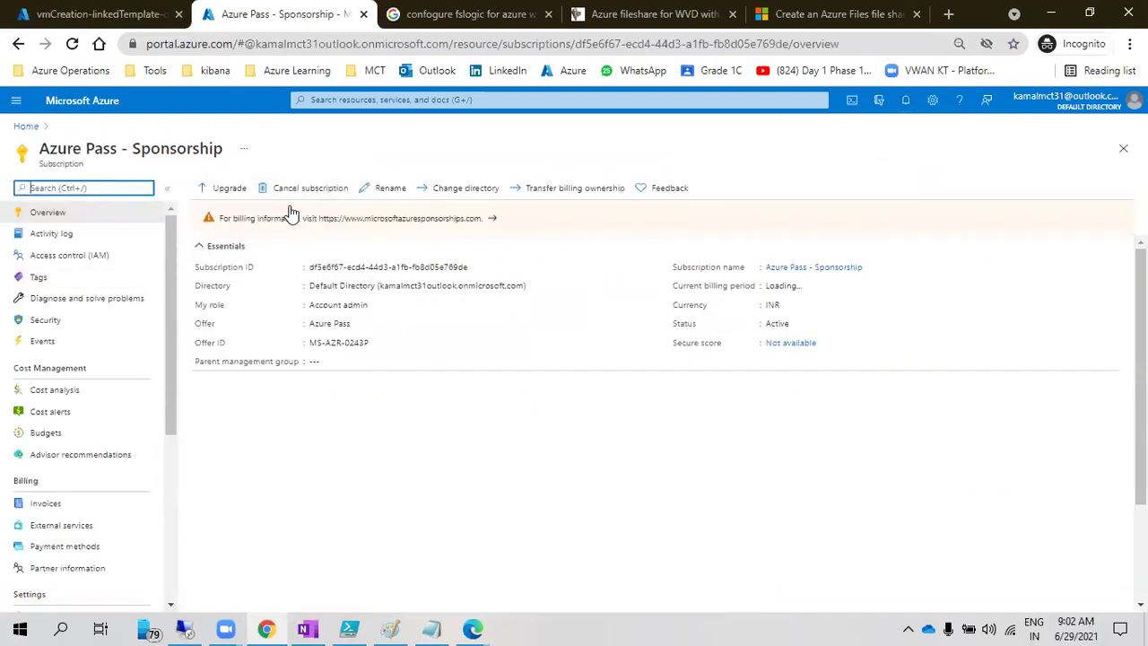
pyautogui.click(410, 220)
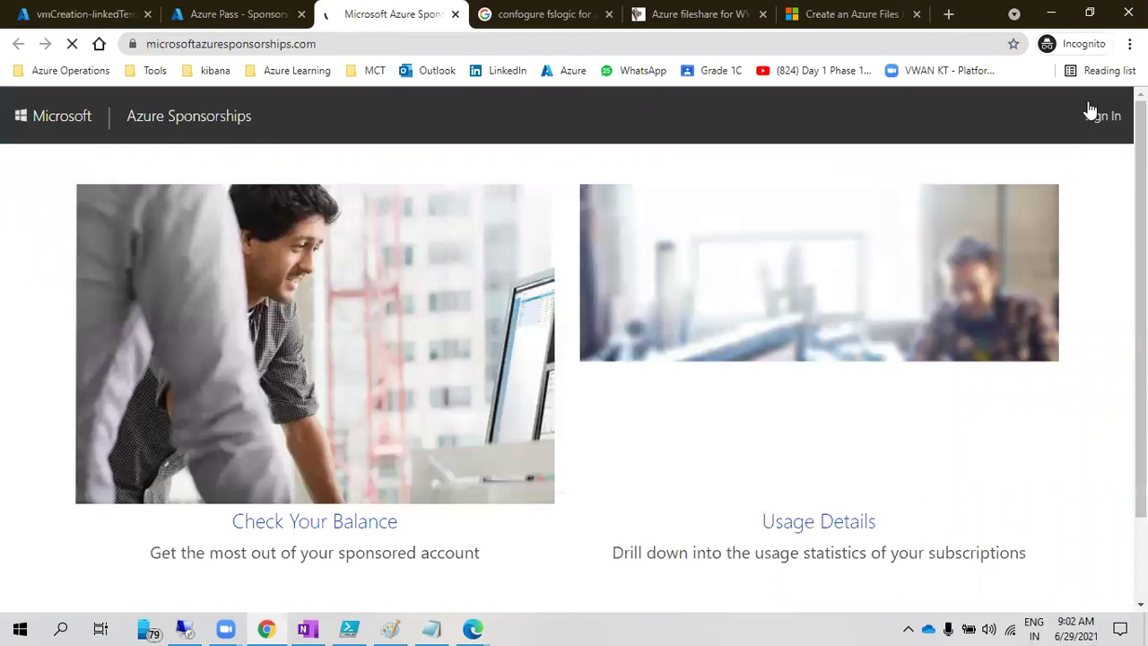
# - Sign in to Azure Sponsorships and check the balance: 24 USD used, 76 USD remaining of 100
pyautogui.click(1090, 109)
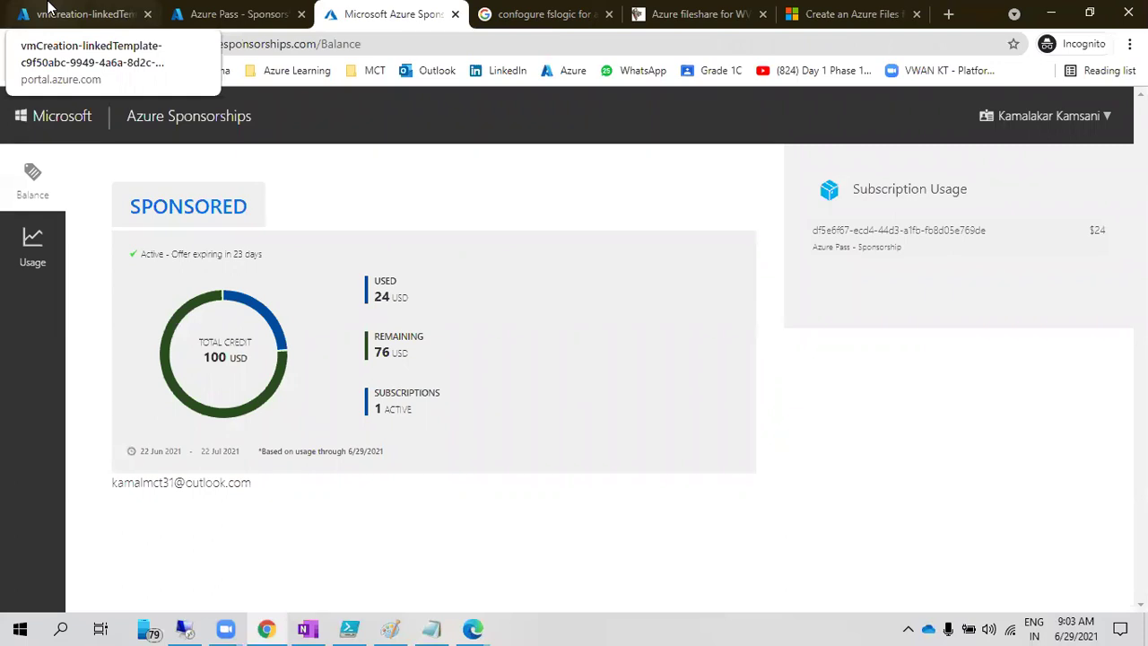
pyautogui.click(49, 9)
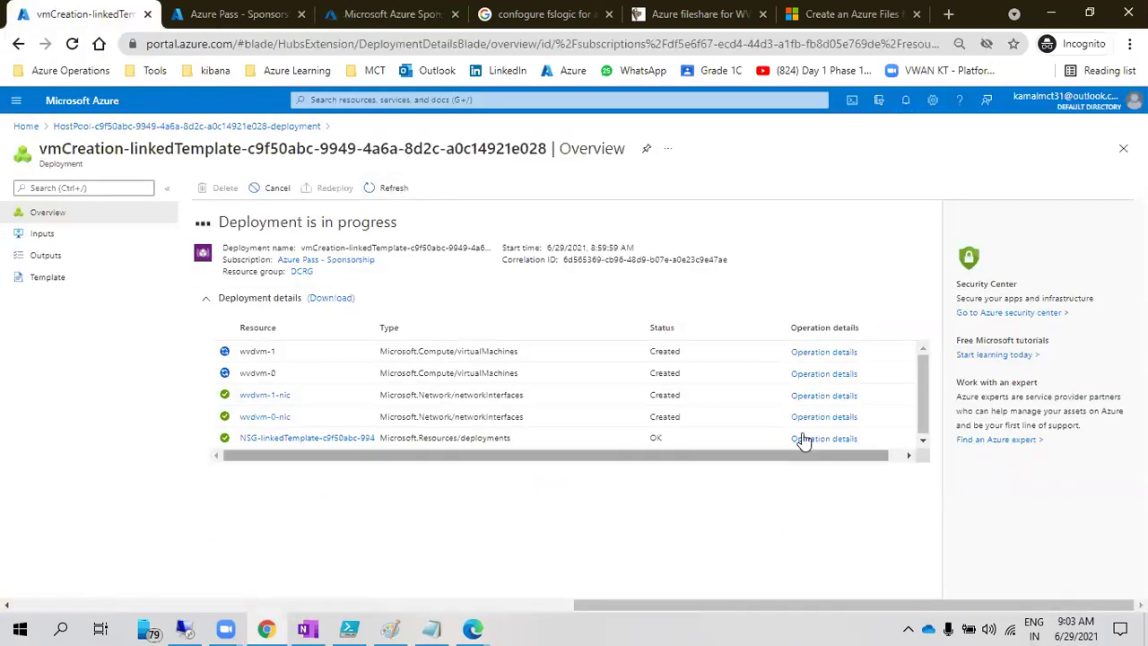
# - Open the Virtual machines list from Home and check notifications on the monrg deletion
pyautogui.click(201, 11)
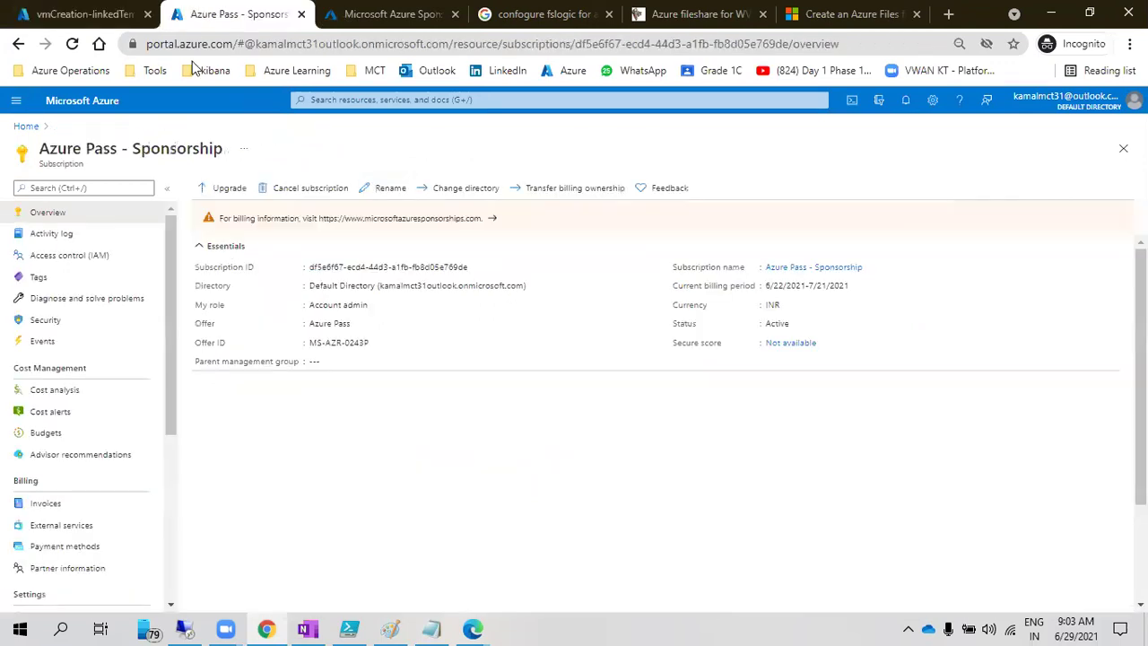
pyautogui.click(59, 104)
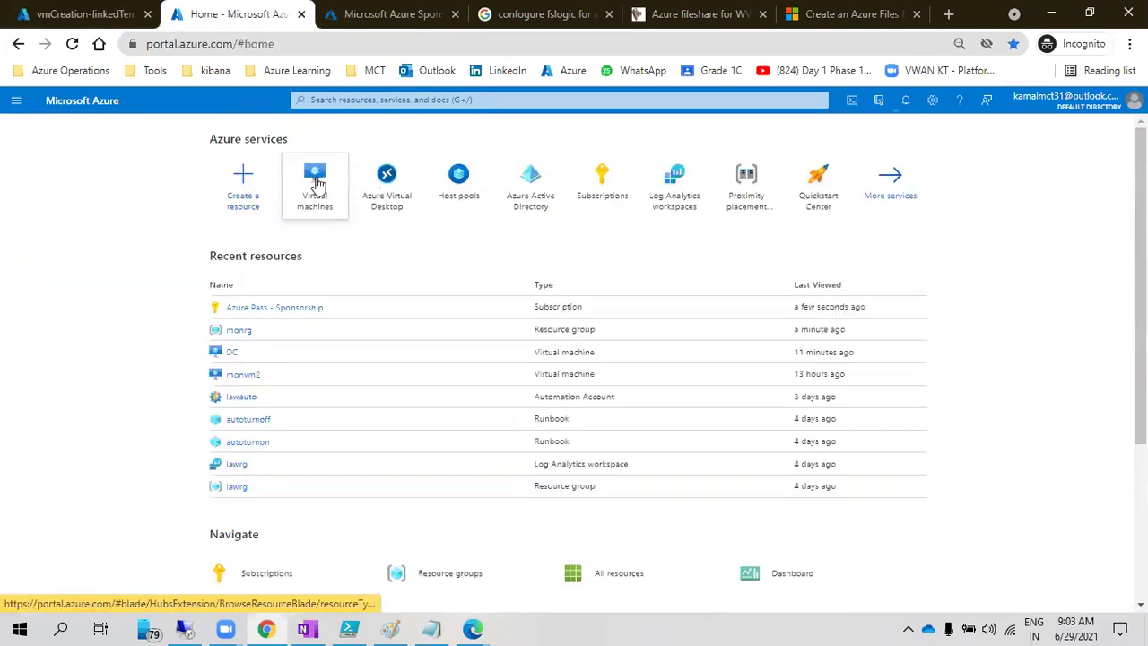
pyautogui.click(315, 182)
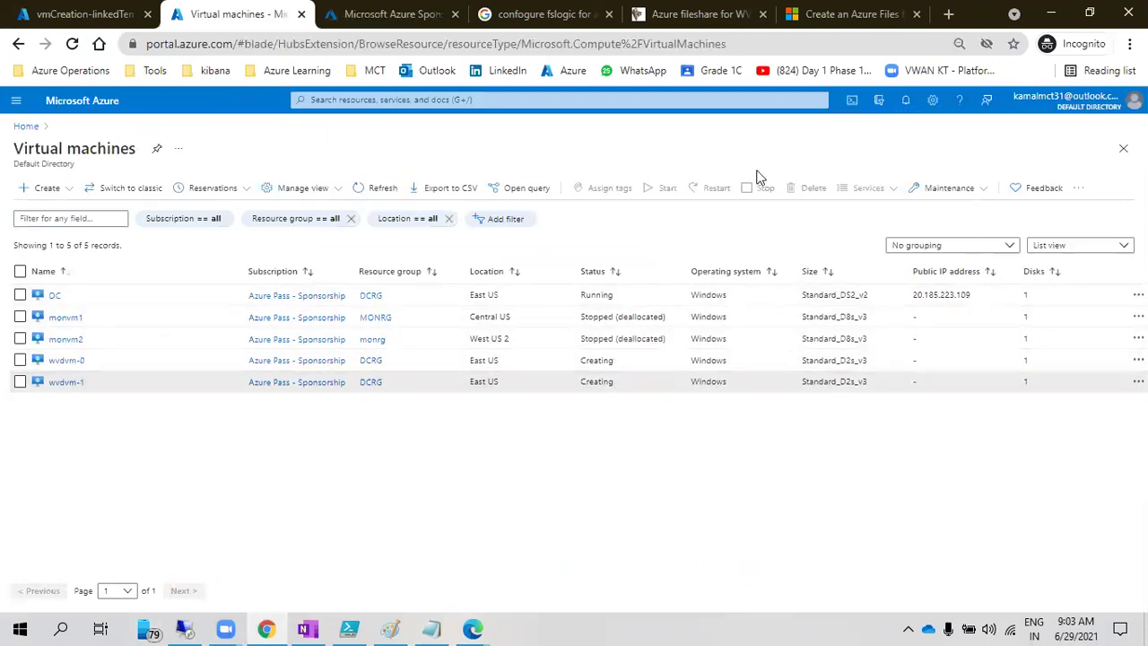
pyautogui.click(905, 103)
pyautogui.click(902, 106)
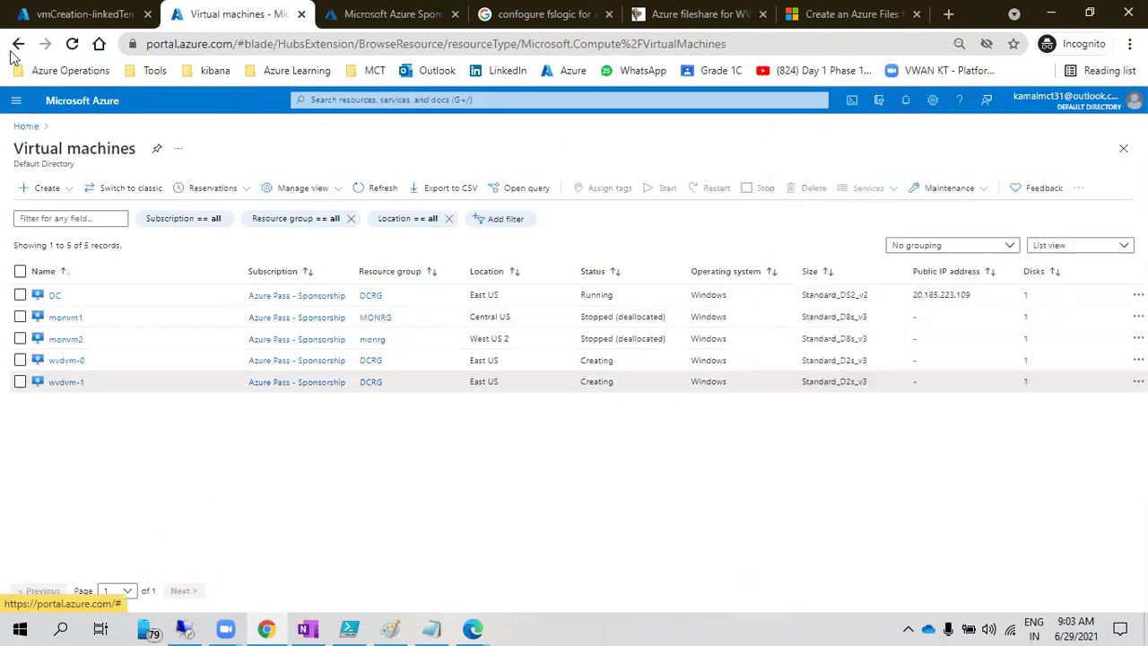
# - Review the vmCreation deployment progress page
pyautogui.click(54, 8)
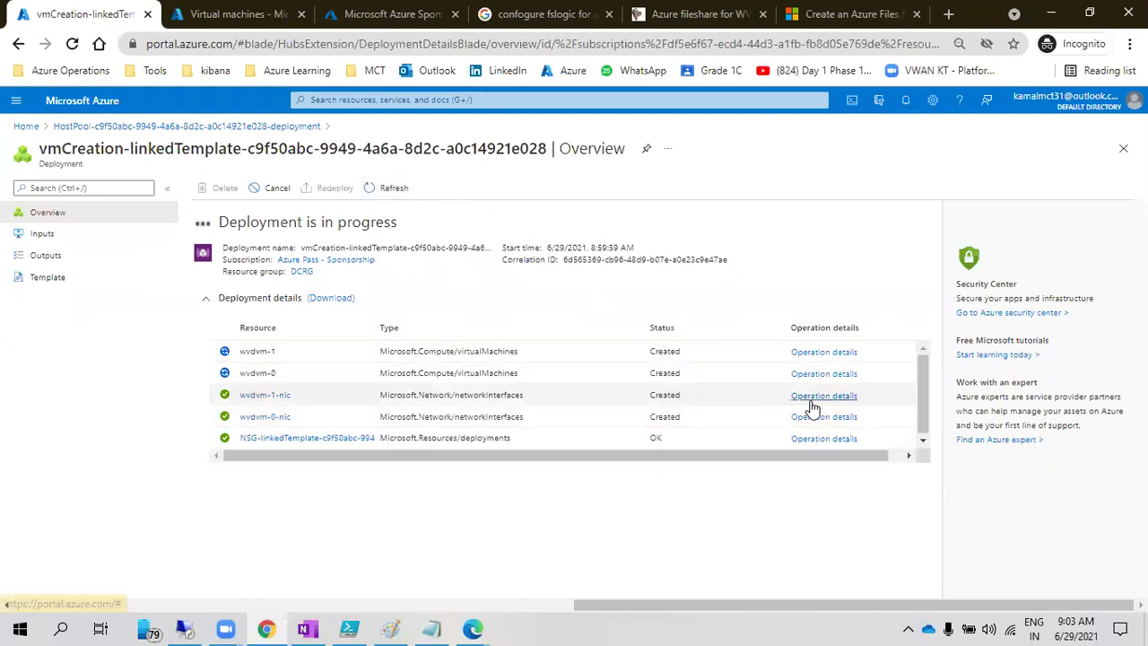
pyautogui.moveTo(419, 417); pyautogui.dragTo(525, 415)
pyautogui.moveTo(419, 396); pyautogui.dragTo(375, 392)
pyautogui.click(530, 400)
pyautogui.click(399, 391)
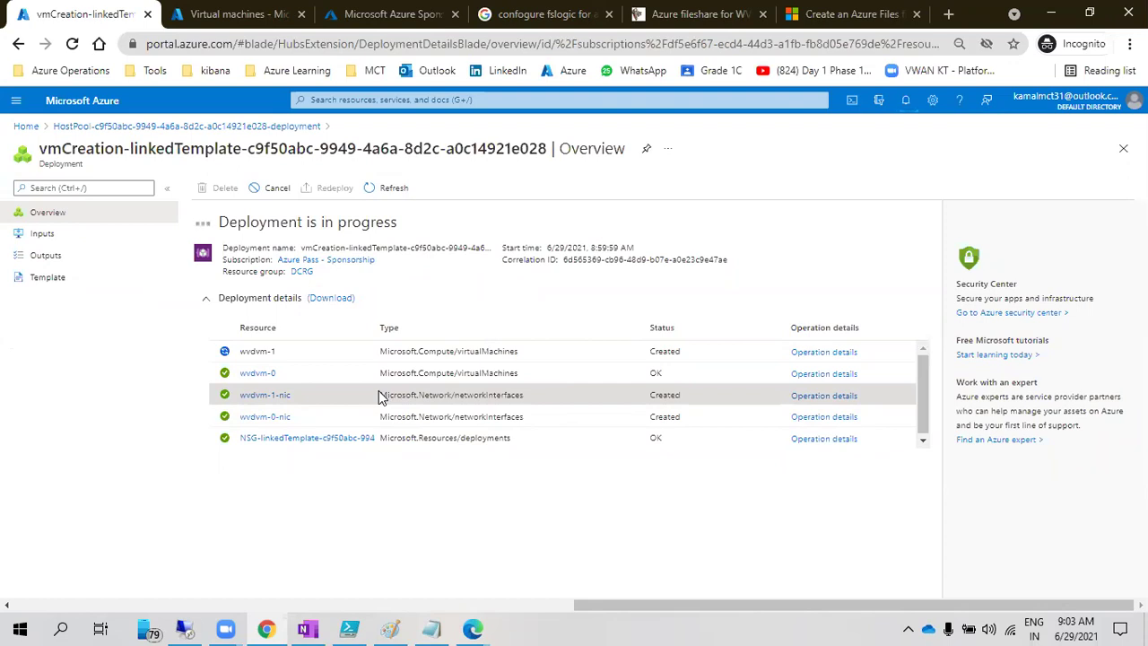
# - Refresh the virtual machine list to confirm the monrg machines are gone
pyautogui.click(214, 14)
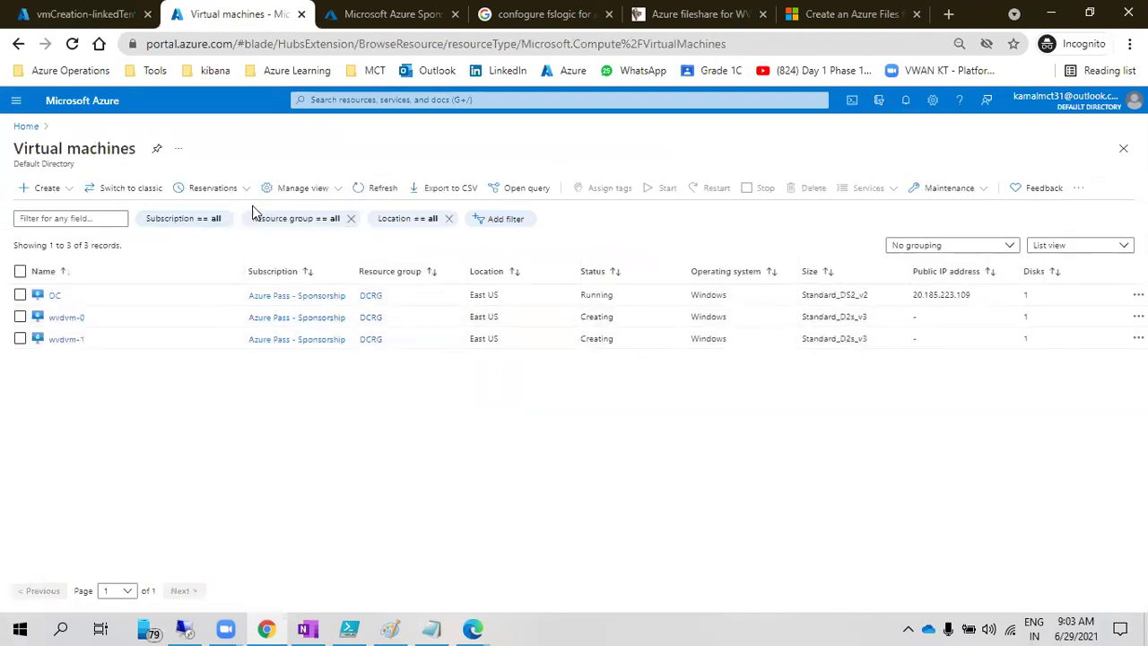
pyautogui.click(366, 188)
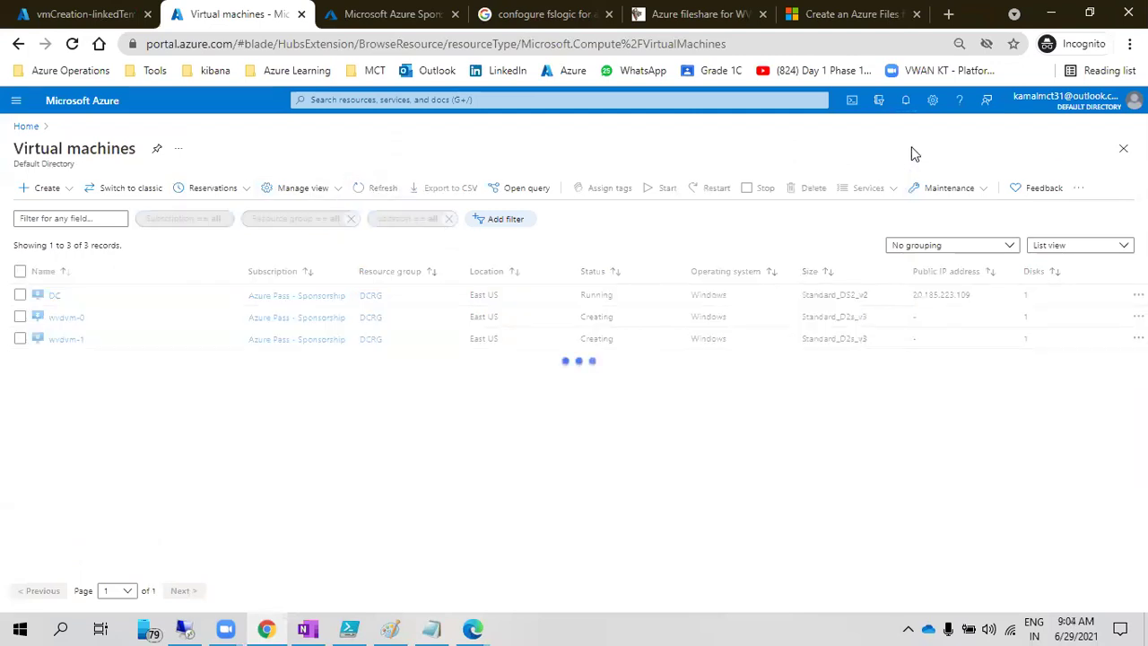
pyautogui.click(906, 100)
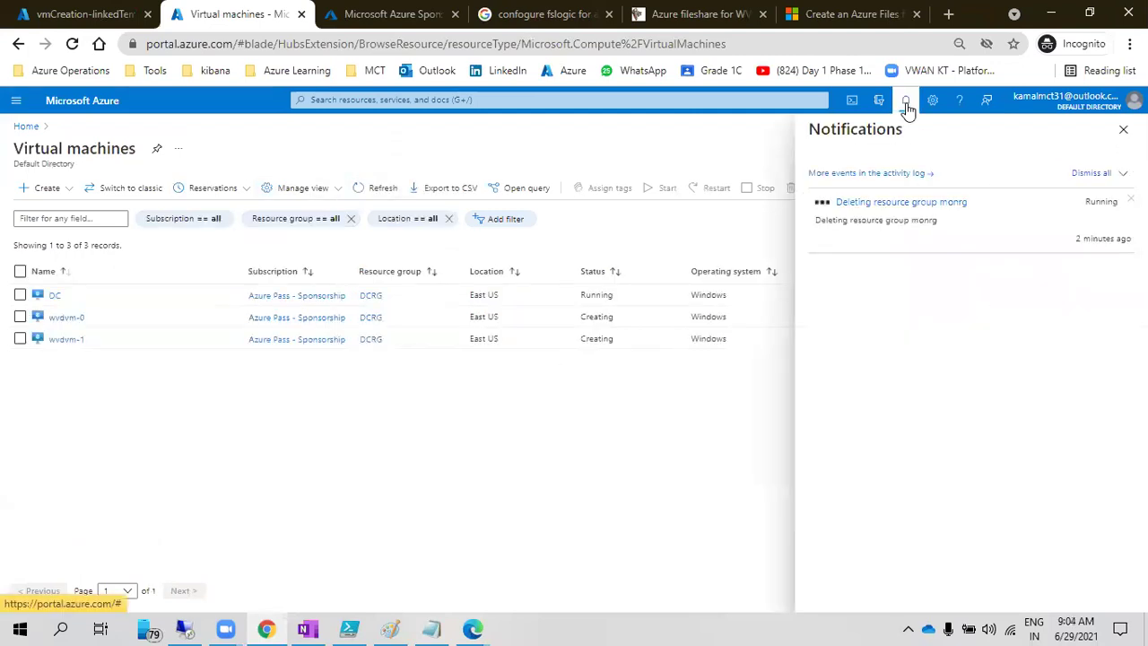
pyautogui.click(906, 100)
pyautogui.click(373, 11)
pyautogui.click(85, 13)
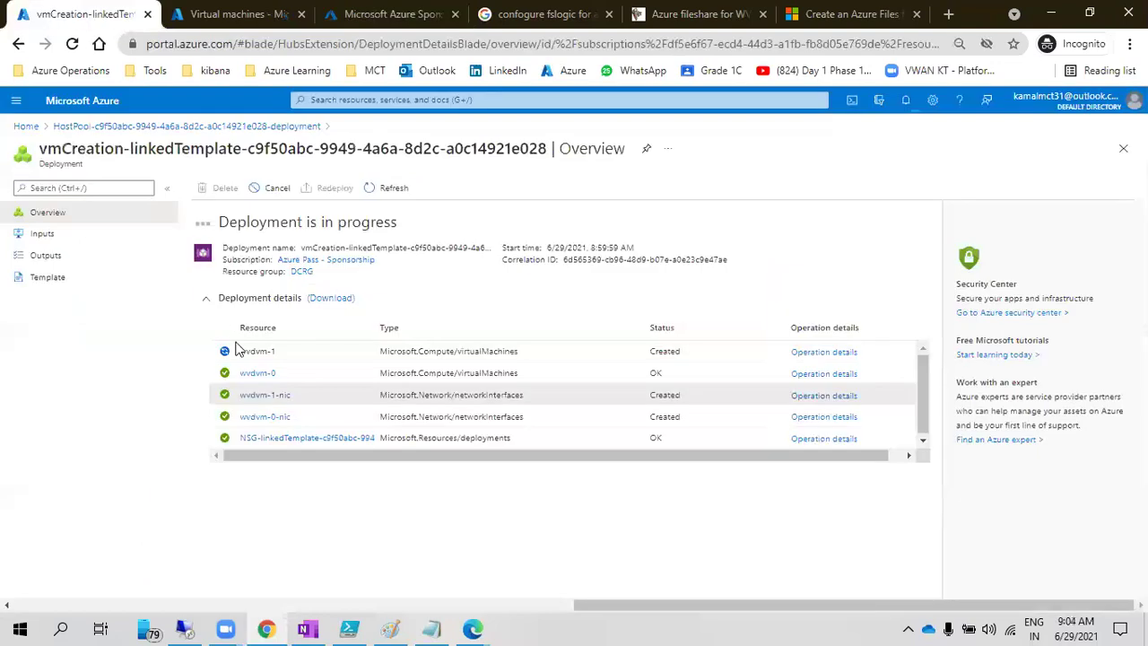
# - Review wvdvm-0's extensions and overview: Running Standard D2s v3, no extensions installed
pyautogui.click(257, 372)
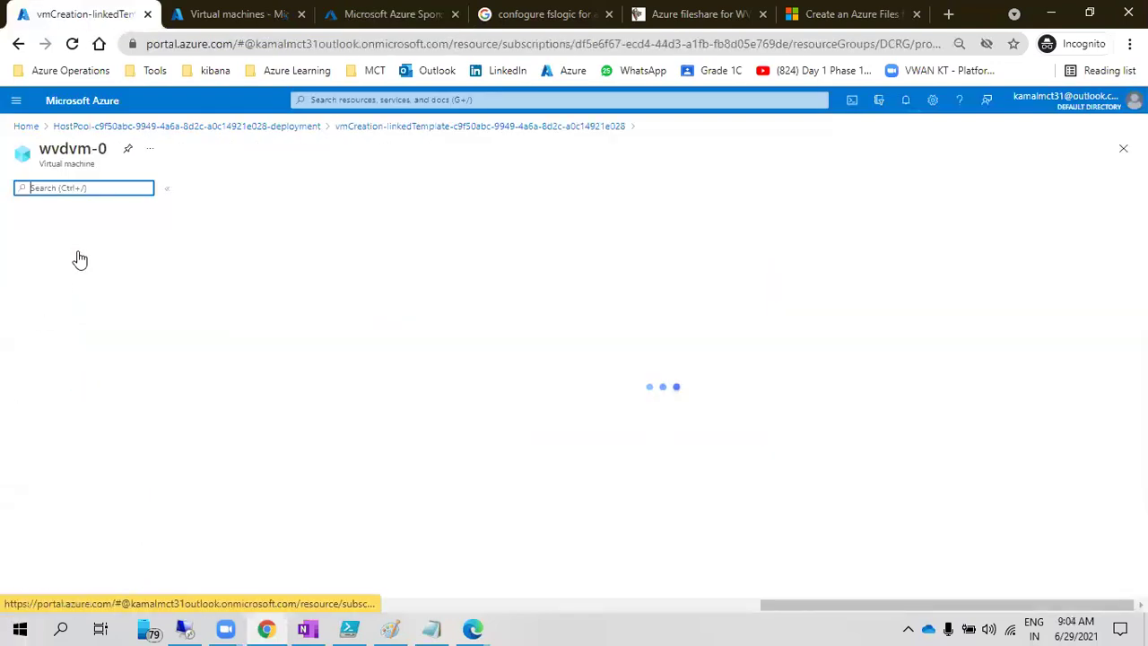
pyautogui.click(65, 476)
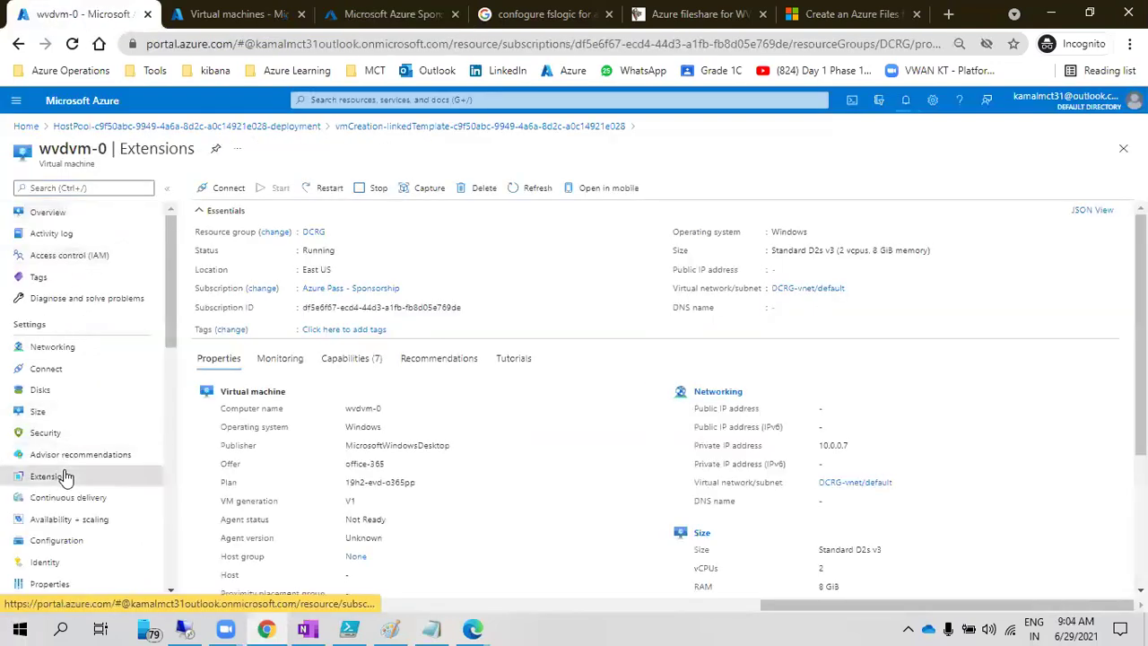
pyautogui.click(84, 214)
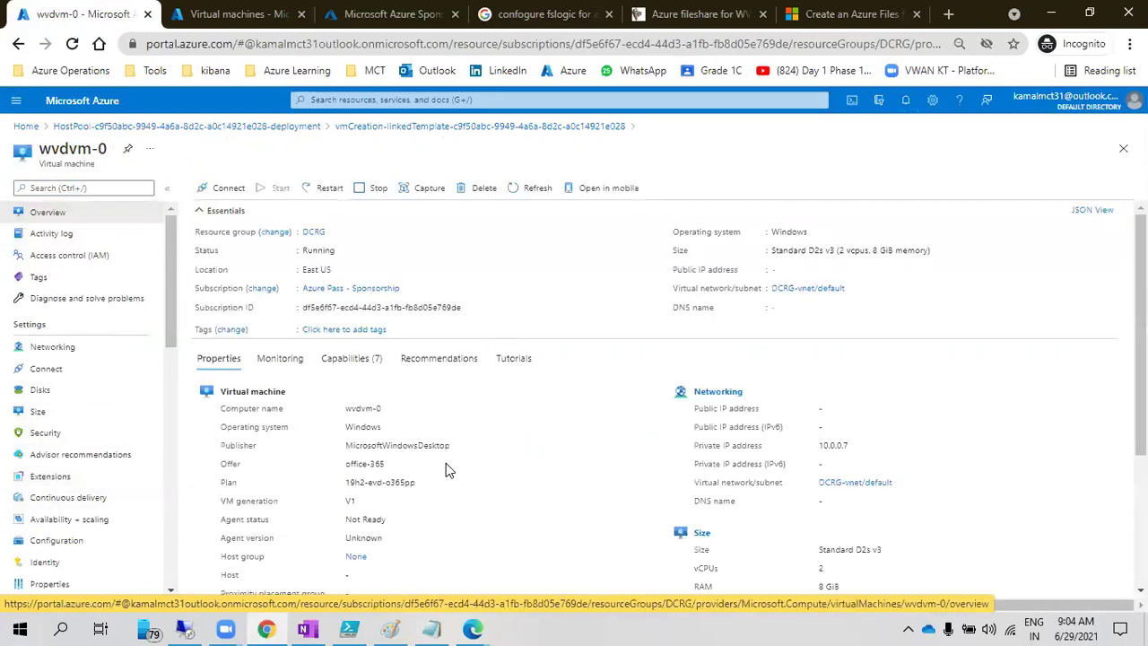
pyautogui.scroll(-3, 446, 464)
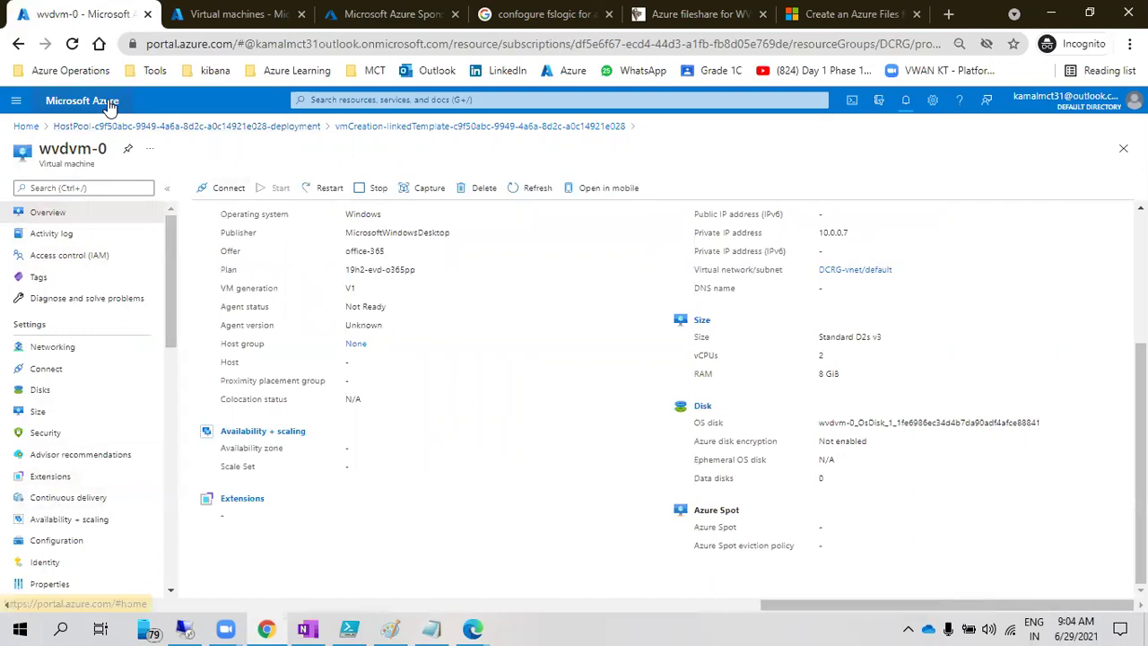
pyautogui.click(102, 102)
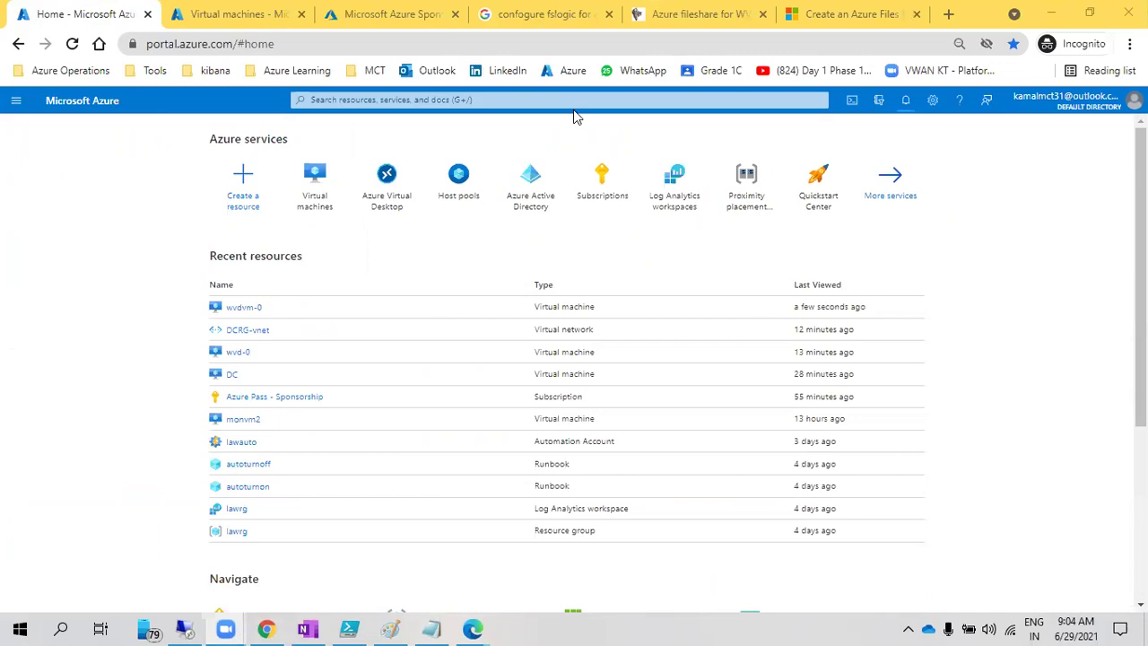
# - Search Google for 'azure wvd access url' and open the Docs web client article
pyautogui.click(949, 14)
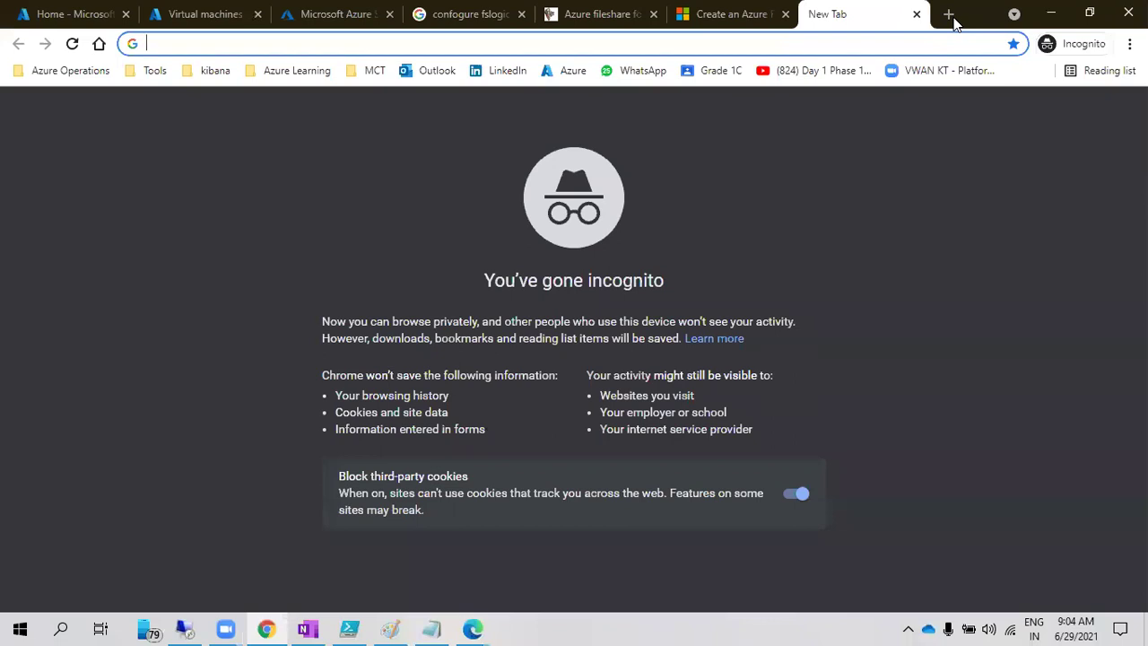
pyautogui.write('w')
pyautogui.press('BackSpace')
pyautogui.press('BackSpace')
pyautogui.write('azure w')
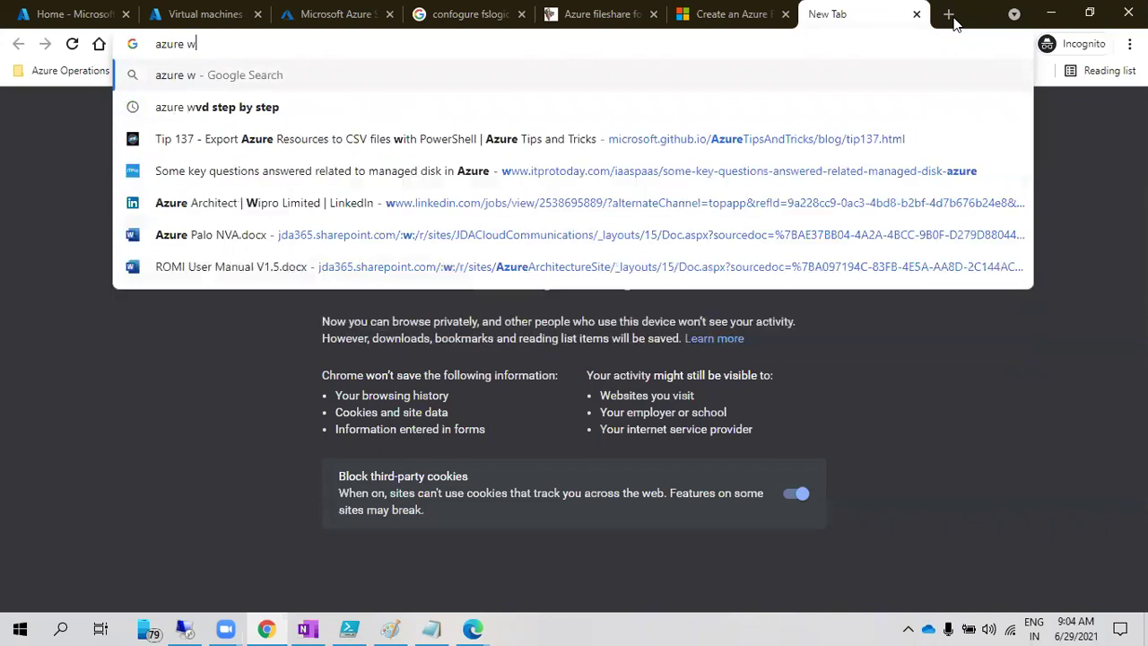
pyautogui.write('vd access url')
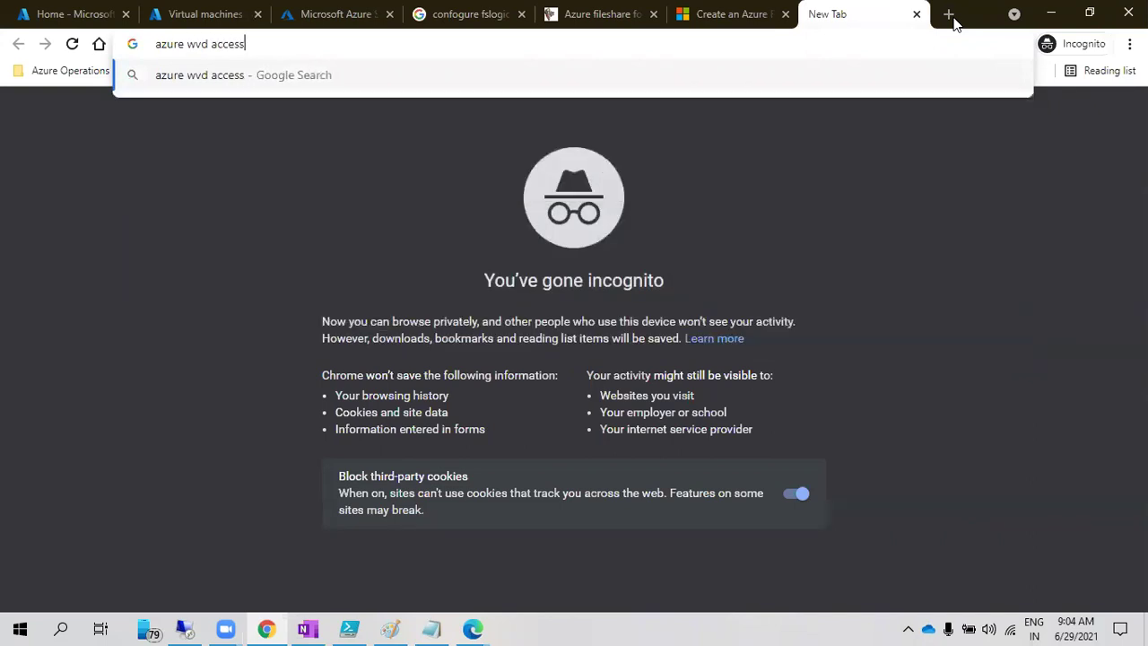
pyautogui.press('Return')
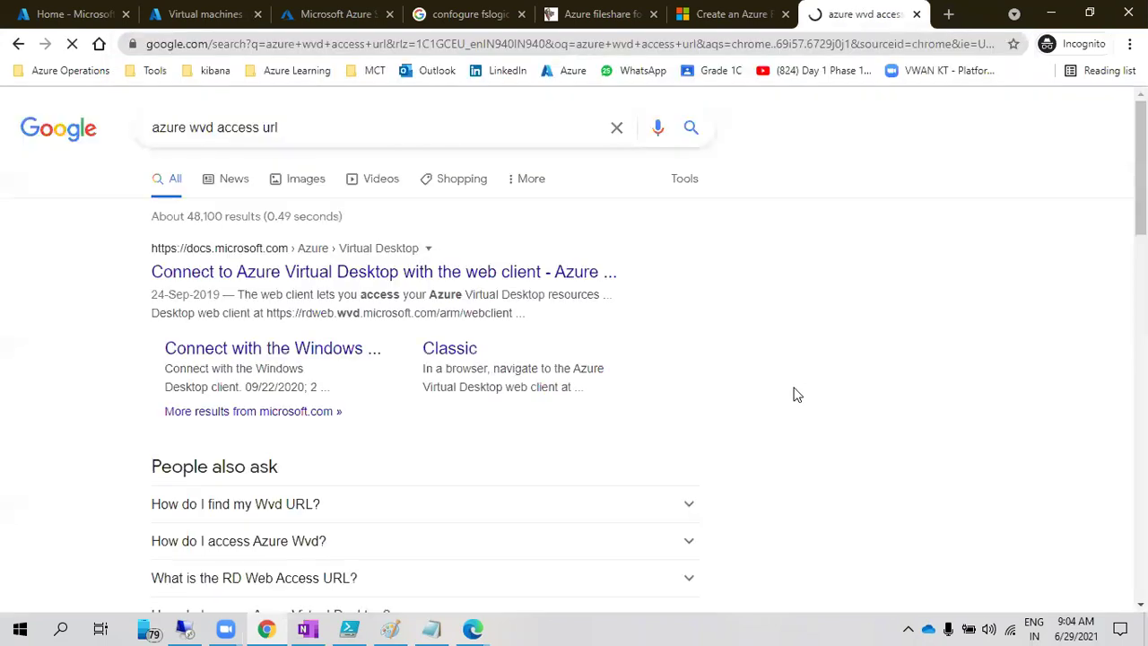
pyautogui.middleClick(441, 277)
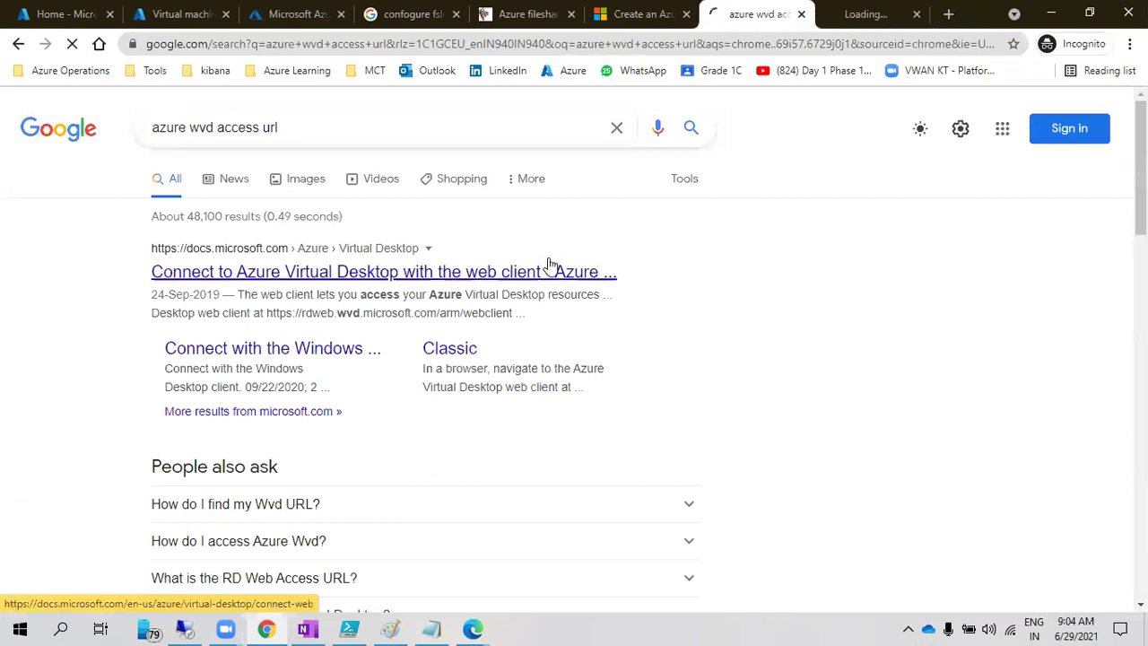
pyautogui.click(881, 10)
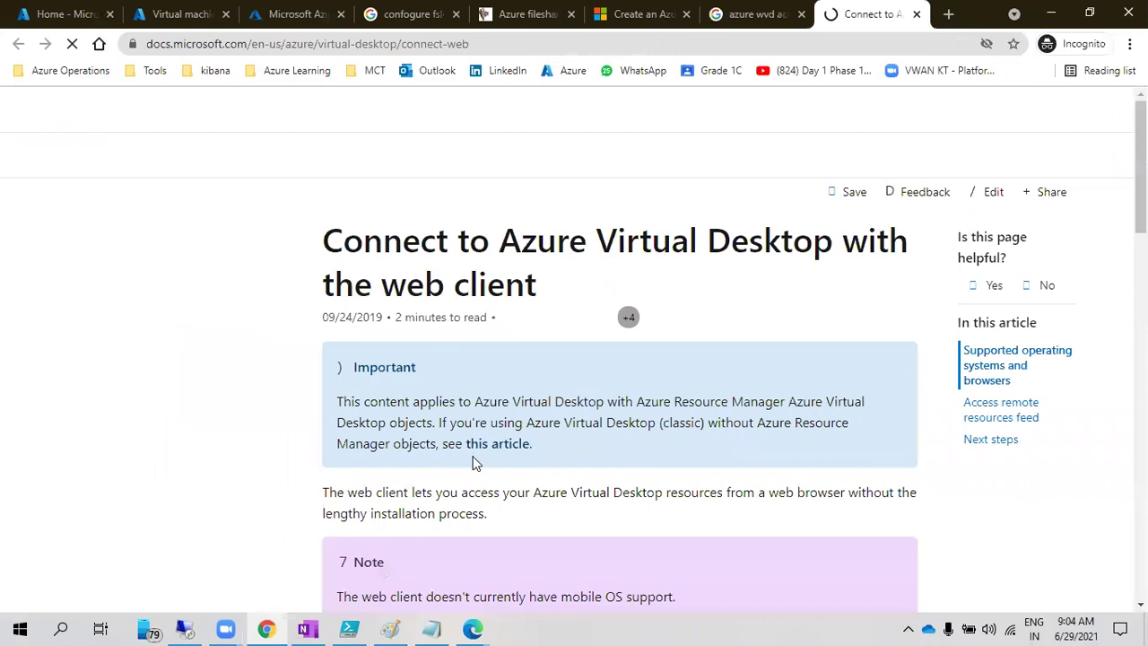
# - Read the Access remote resources feed section with the web client URL and its notes
pyautogui.scroll(-7, 594, 413)
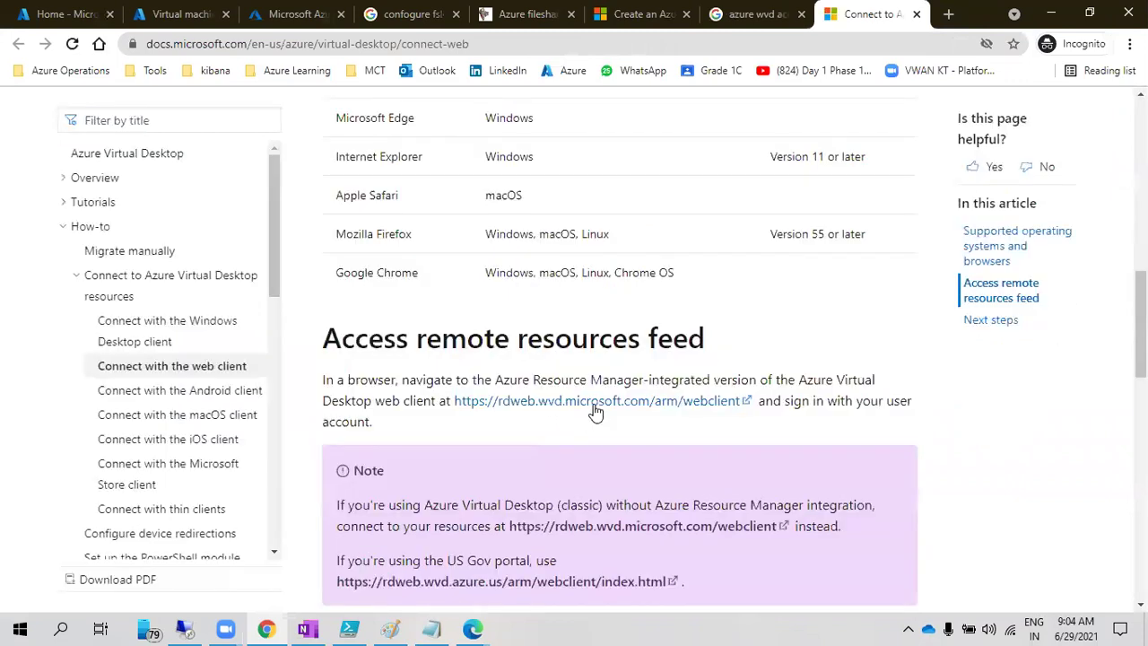
pyautogui.moveTo(436, 381); pyautogui.dragTo(858, 381)
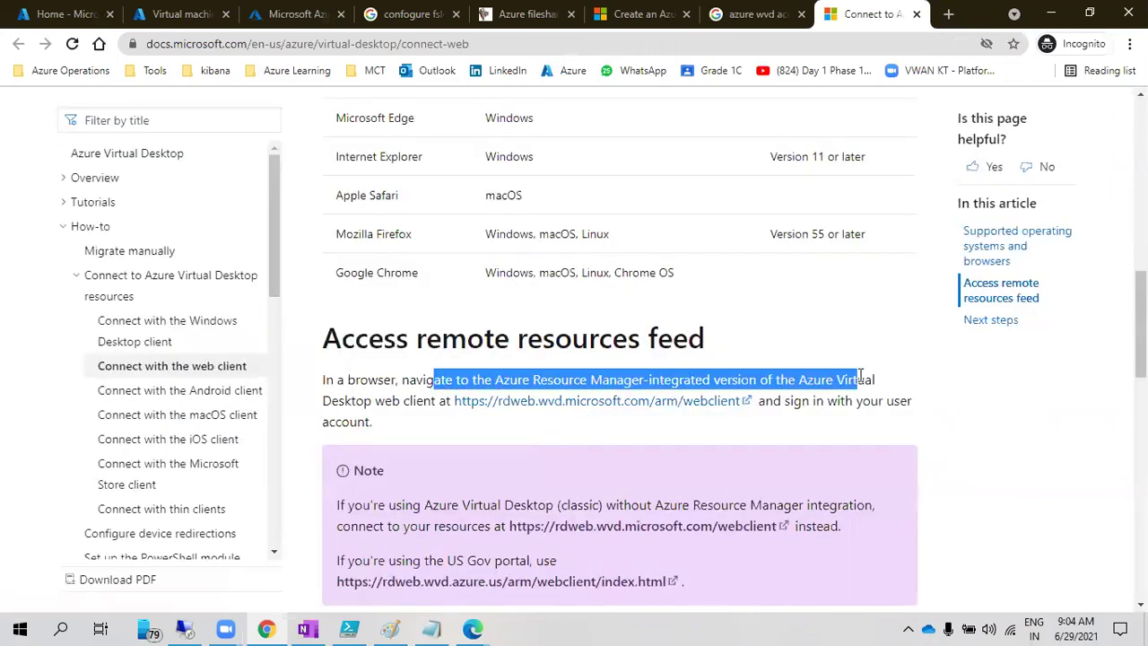
pyautogui.click(859, 379)
pyautogui.scroll(-1, 681, 404)
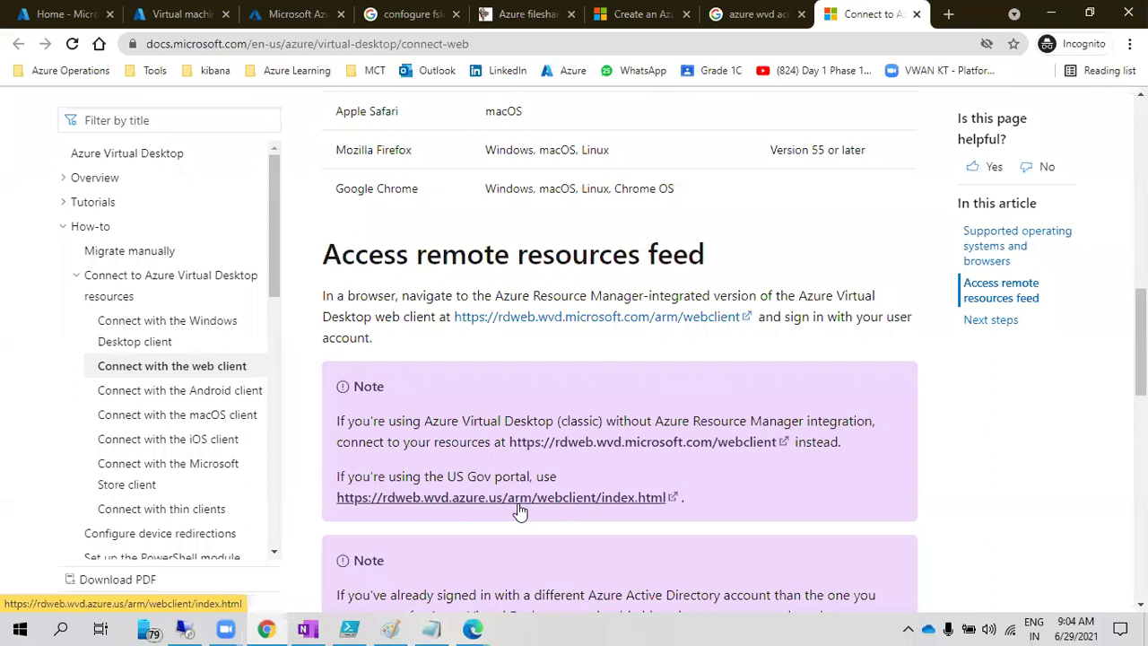
pyautogui.moveTo(339, 477); pyautogui.dragTo(548, 470)
pyautogui.click(438, 429)
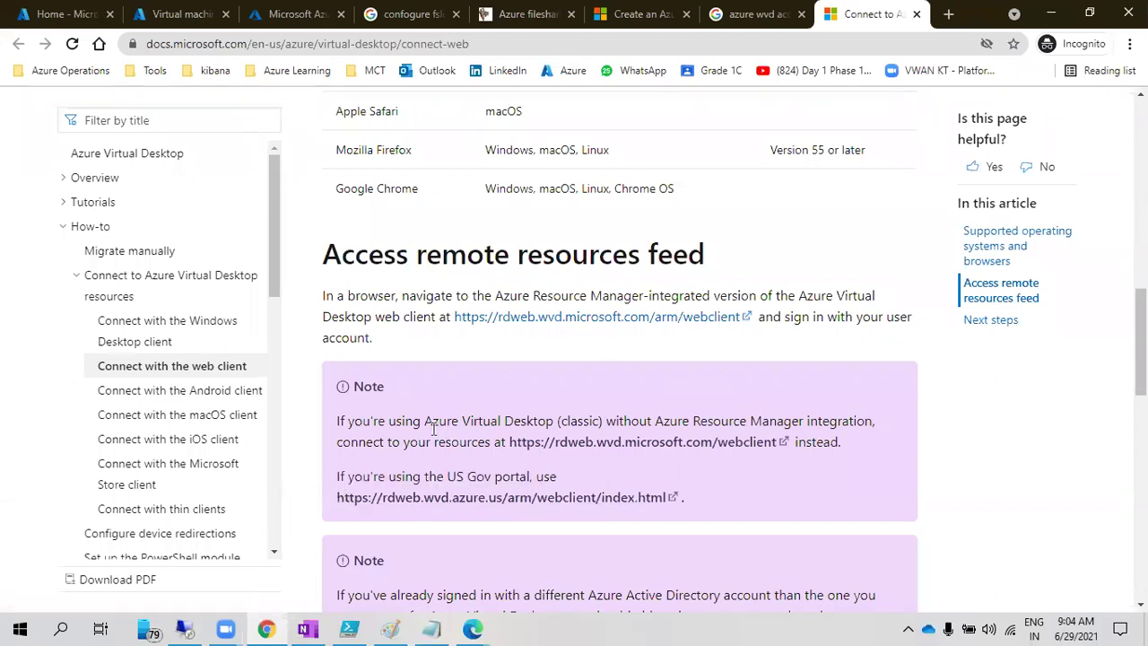
pyautogui.moveTo(367, 421); pyautogui.dragTo(877, 423)
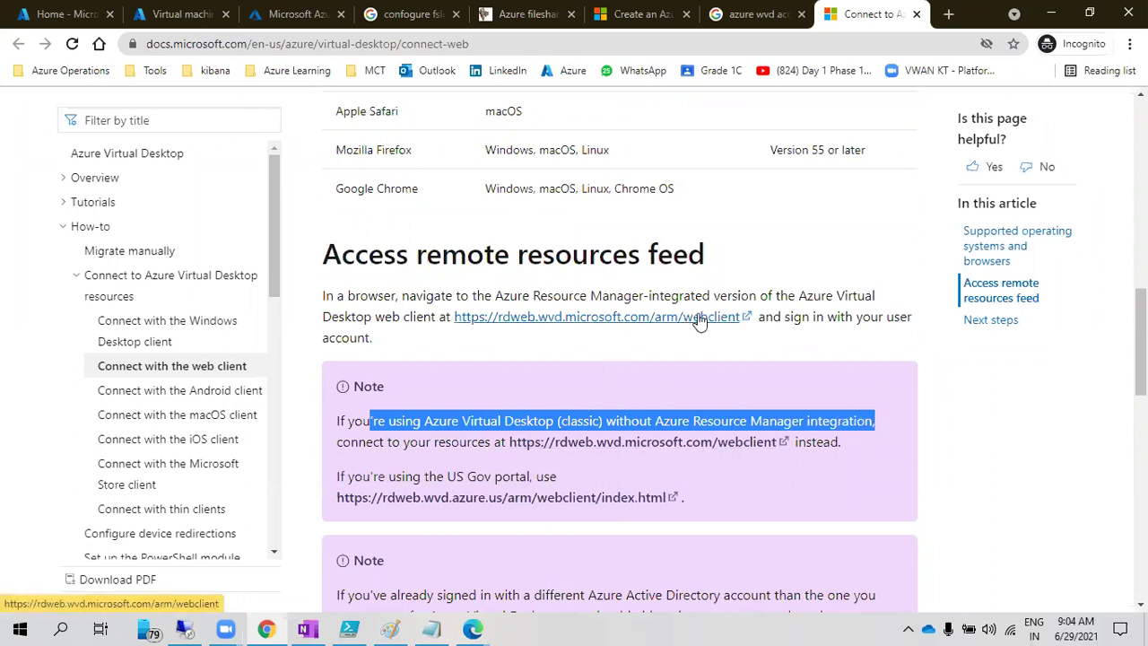
pyautogui.click(814, 316)
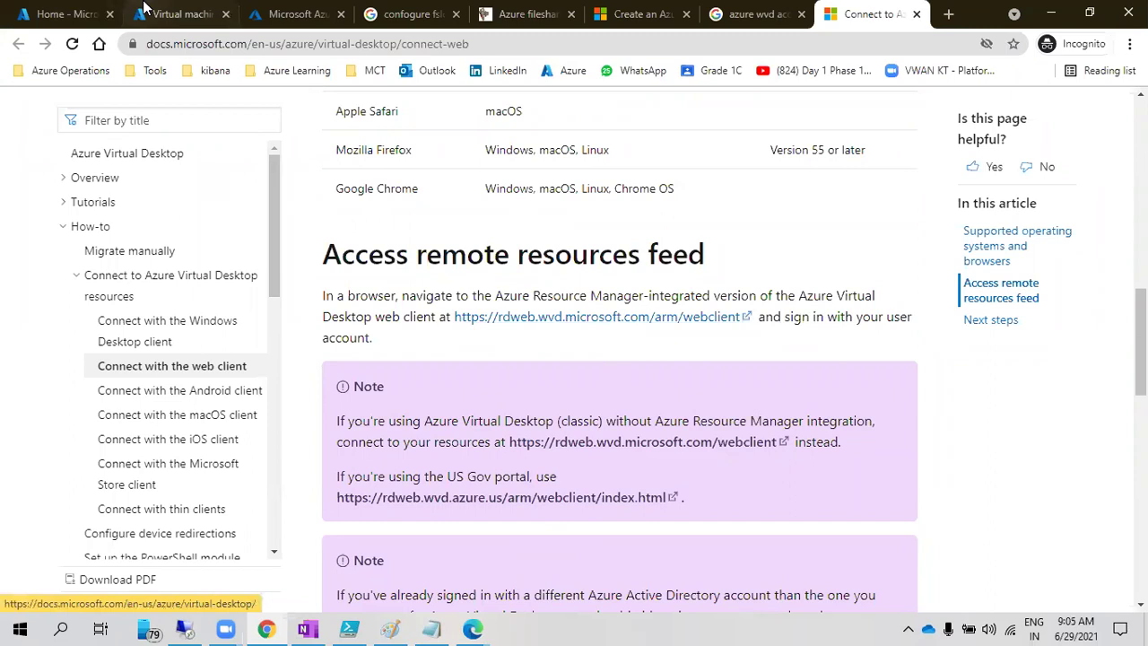
pyautogui.click(56, 15)
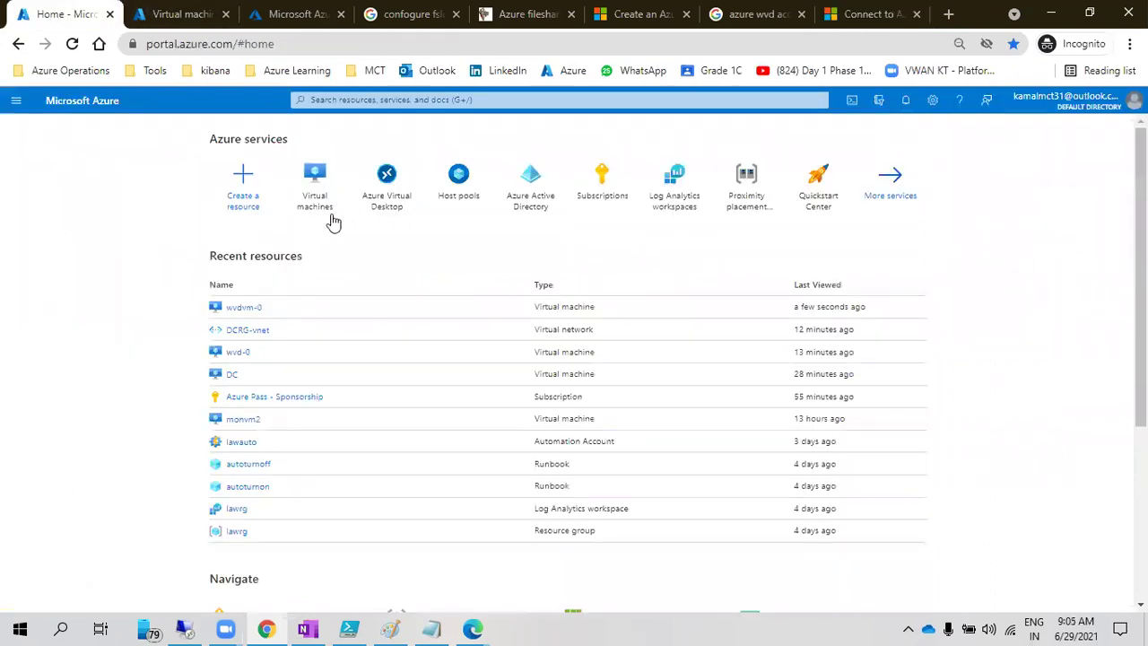
# - Refresh the virtual machines list and check deployment notifications
pyautogui.hotkey('ctrl', 'Tab')
pyautogui.click(367, 183)
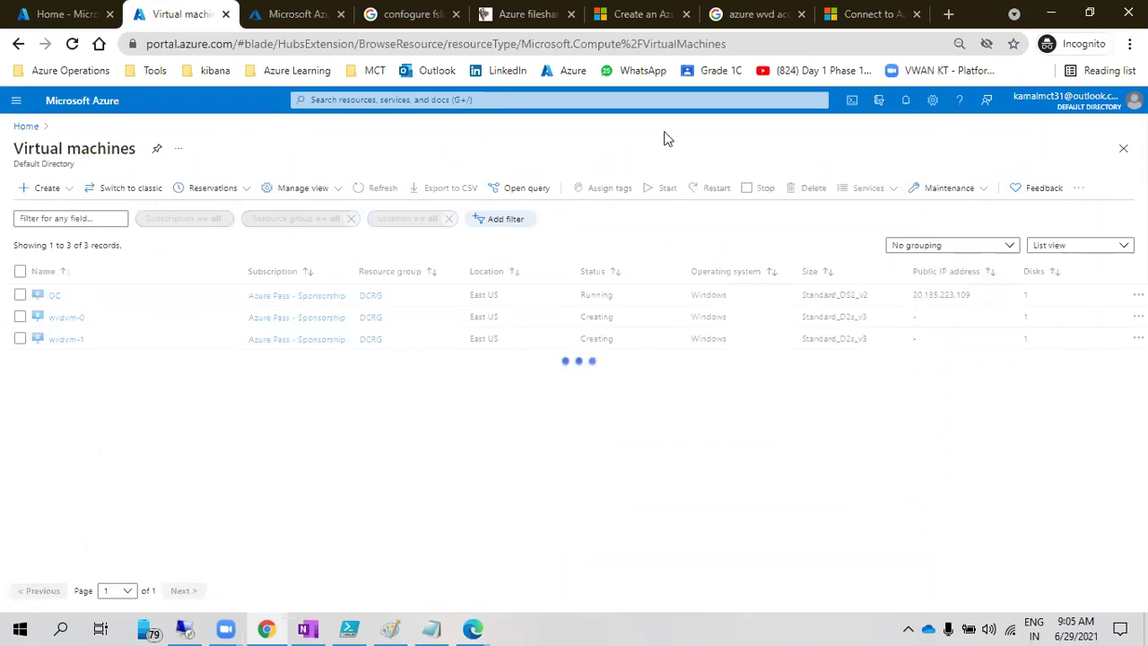
pyautogui.click(904, 106)
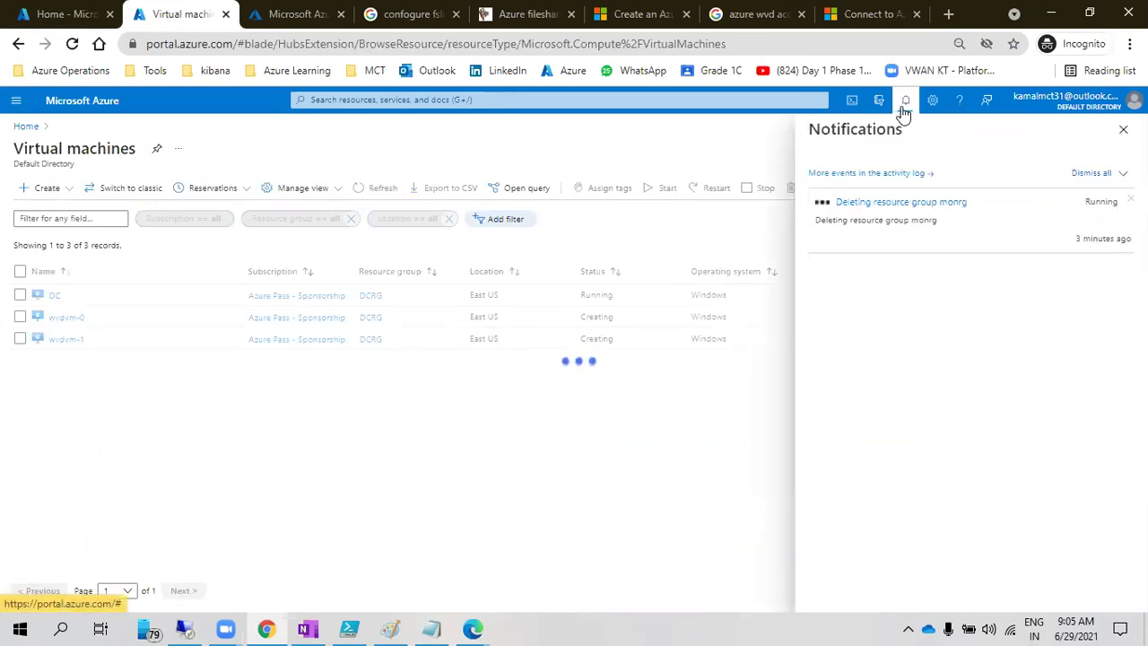
pyautogui.click(904, 106)
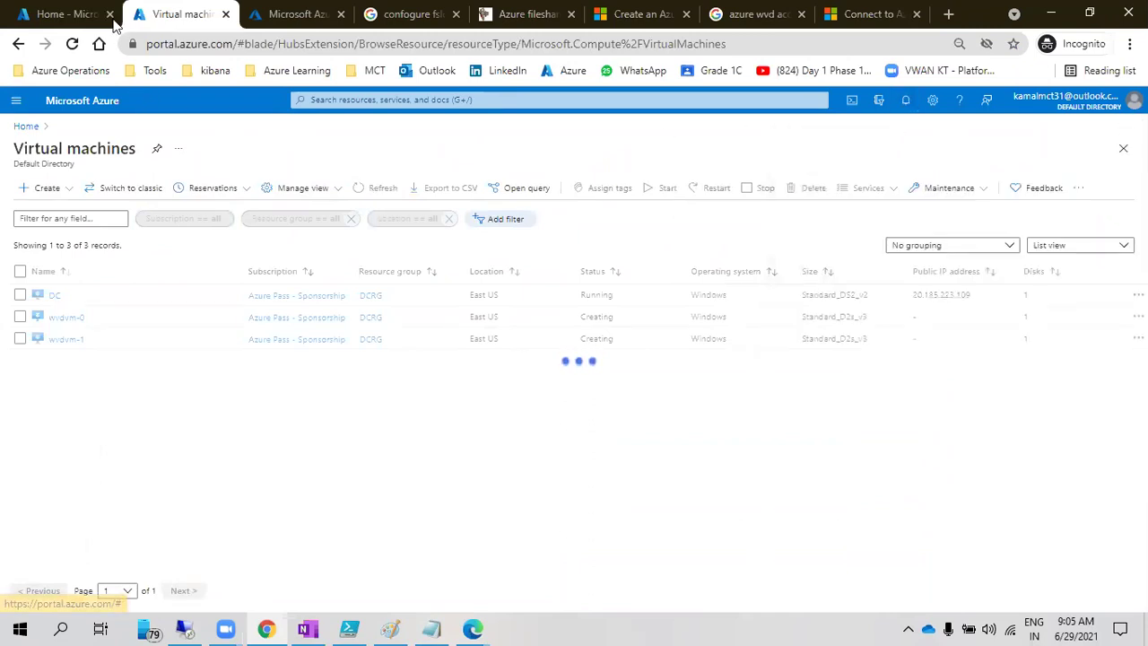
pyautogui.click(34, 10)
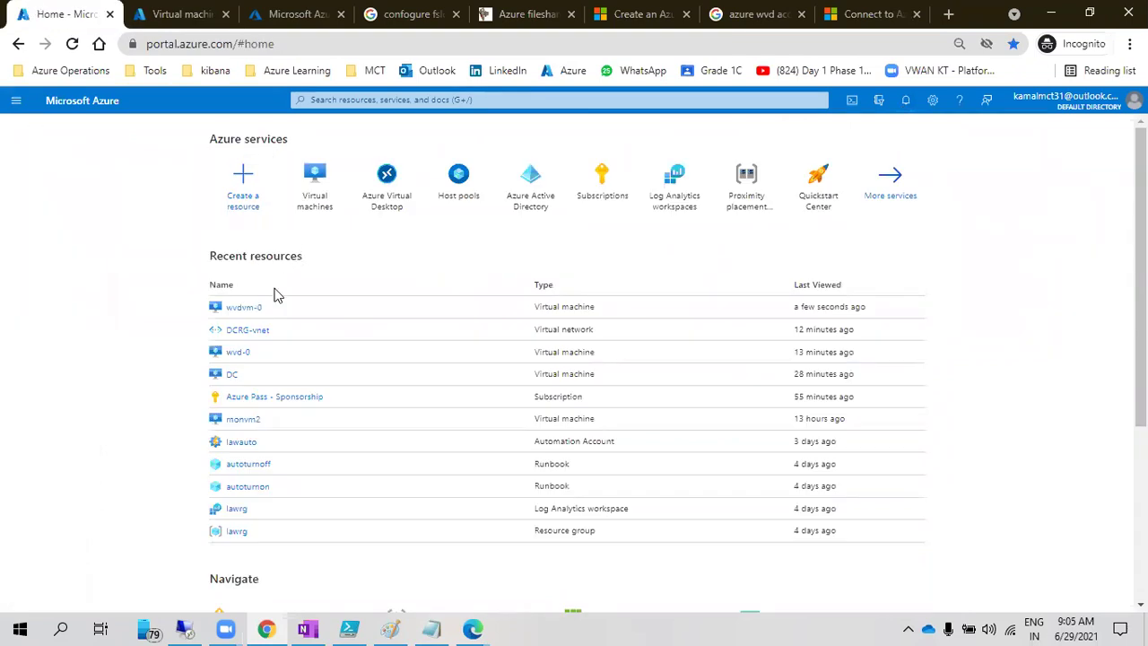
# - Check wvdvm-0's installed extensions and the deployment notifications
pyautogui.click(253, 307)
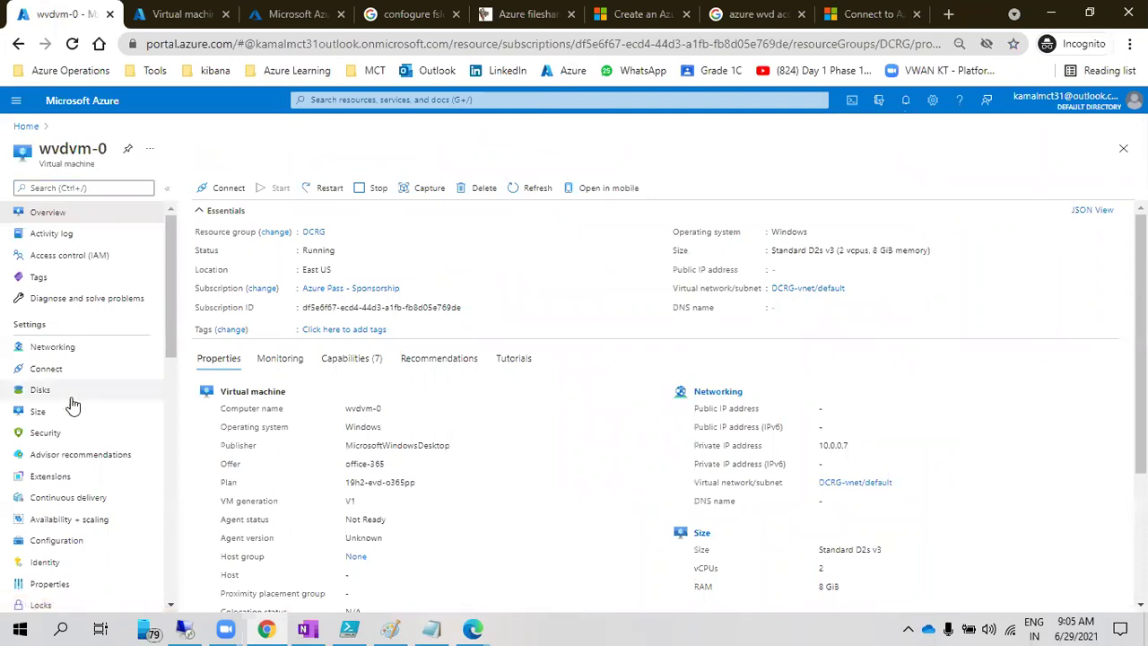
pyautogui.click(69, 475)
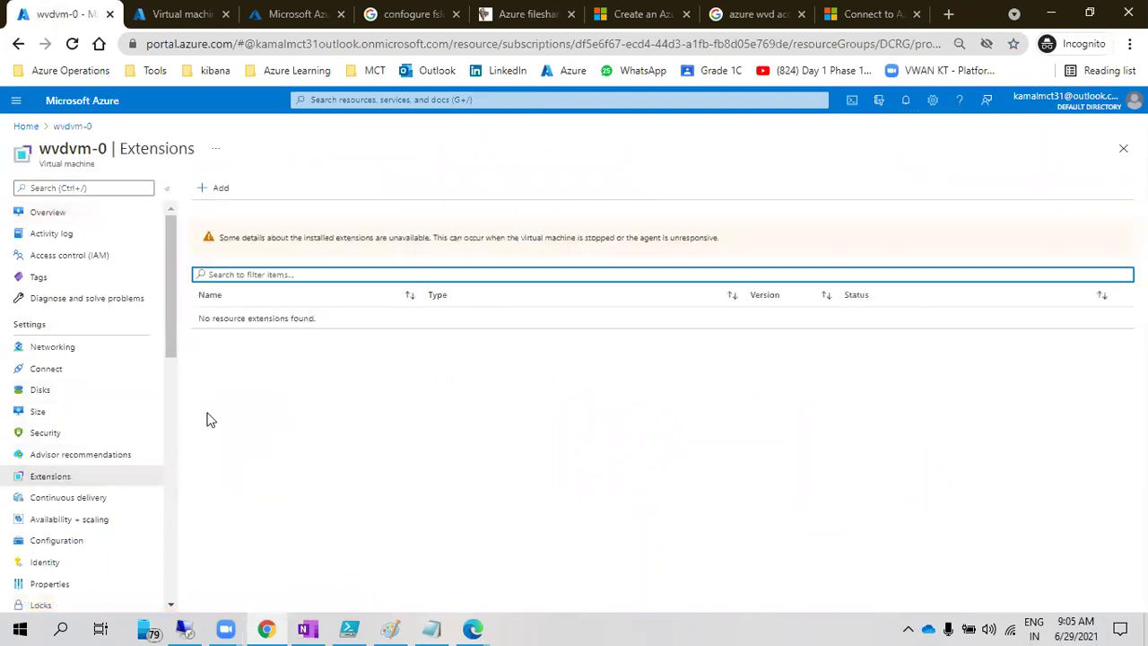
pyautogui.click(915, 104)
pyautogui.click(922, 107)
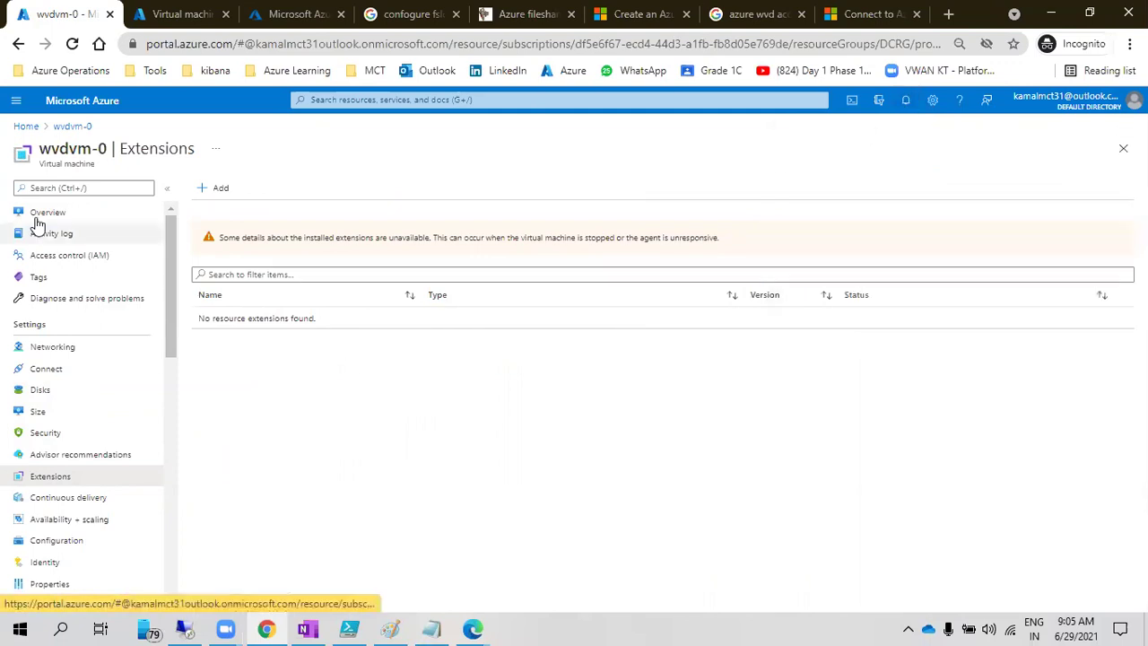
pyautogui.click(79, 105)
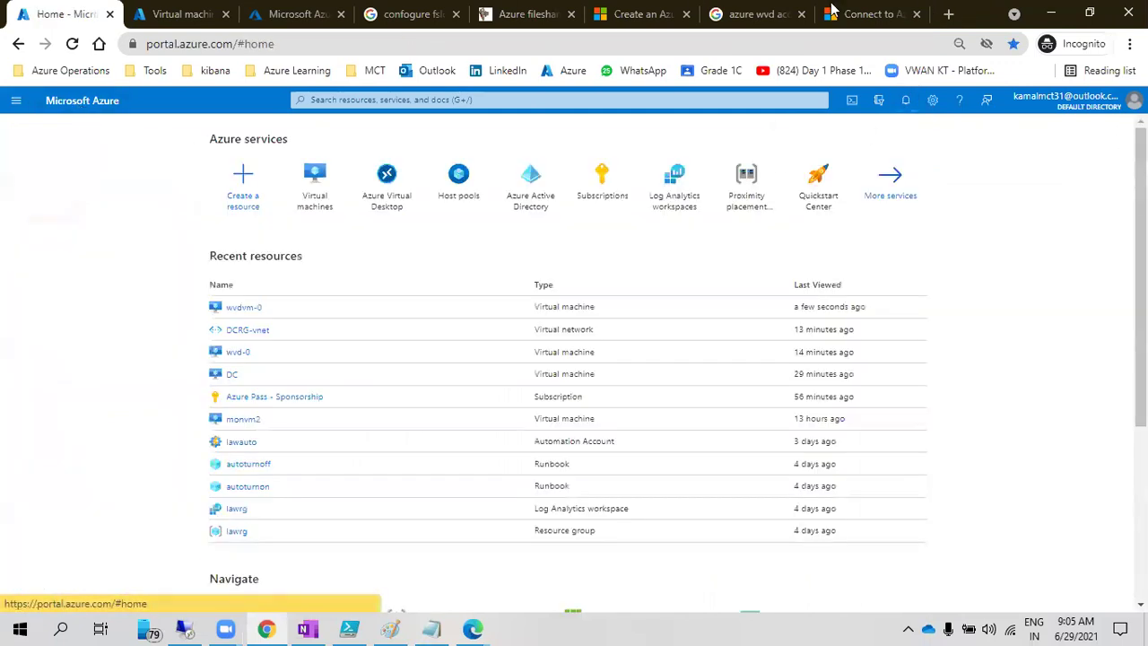
# - Open the Virtual machines list showing DC, wvdvm-0 and wvdvm-1 all Running
pyautogui.click(834, 13)
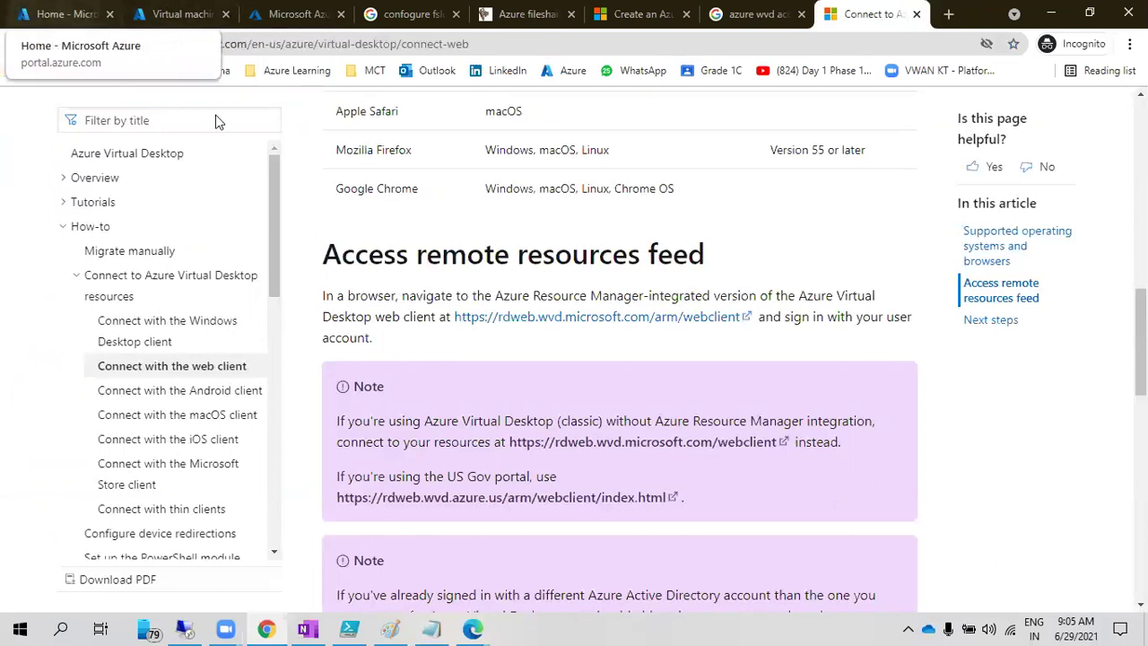
pyautogui.click(49, 11)
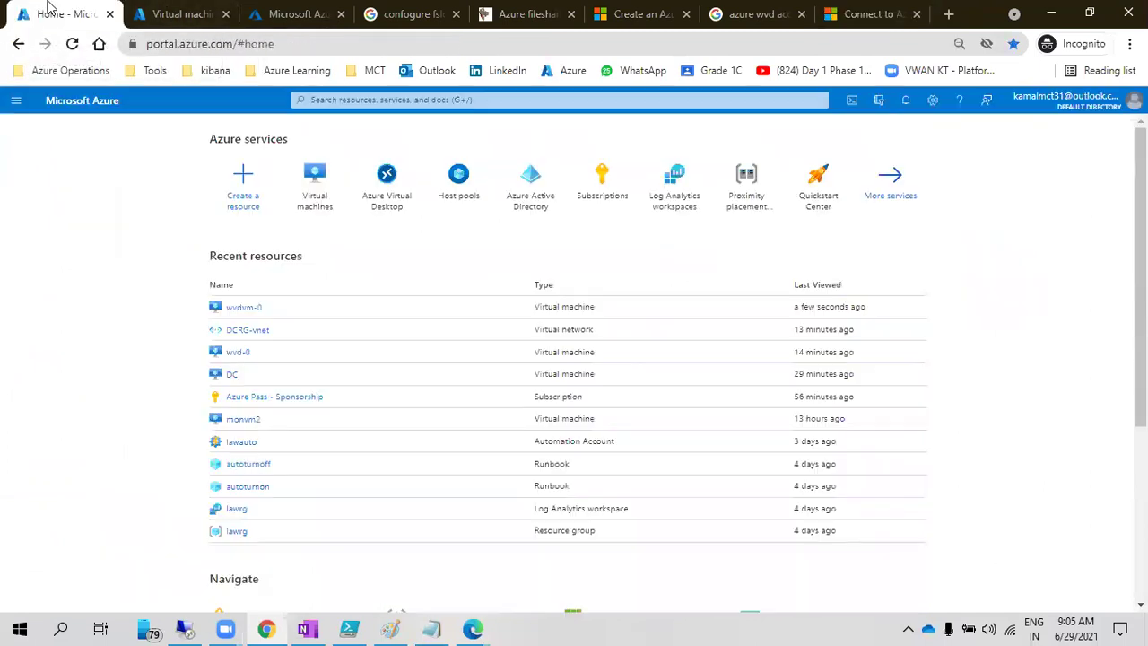
pyautogui.click(330, 200)
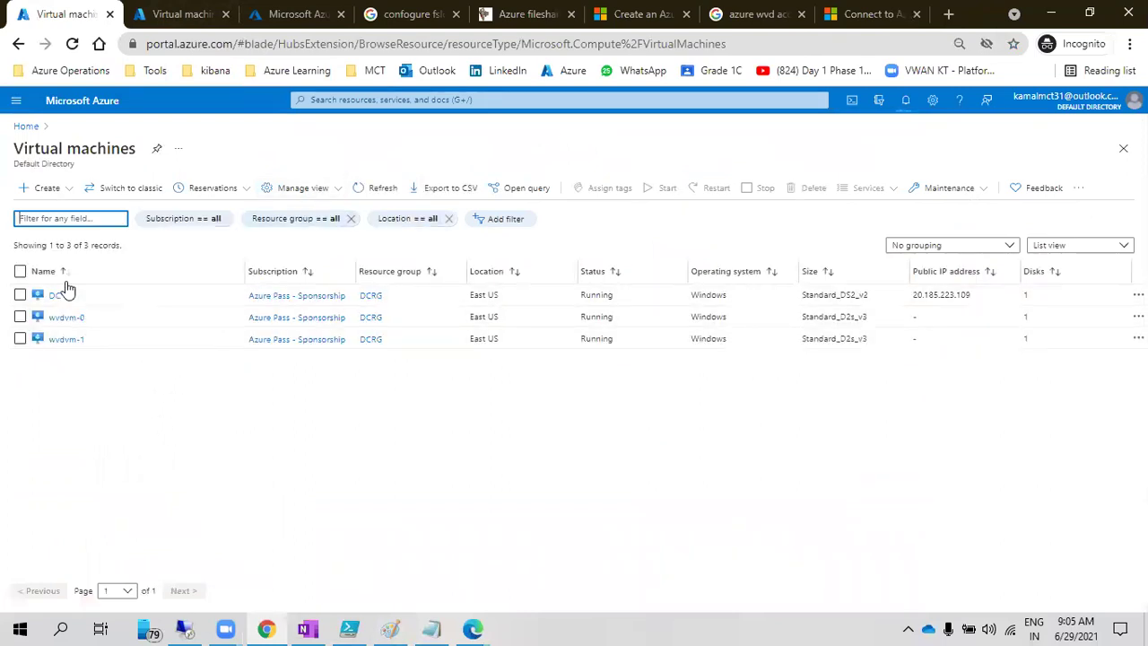
# - Reload the second virtual machines tab and glance at the Azure Sponsorships credit balance
pyautogui.click(178, 7)
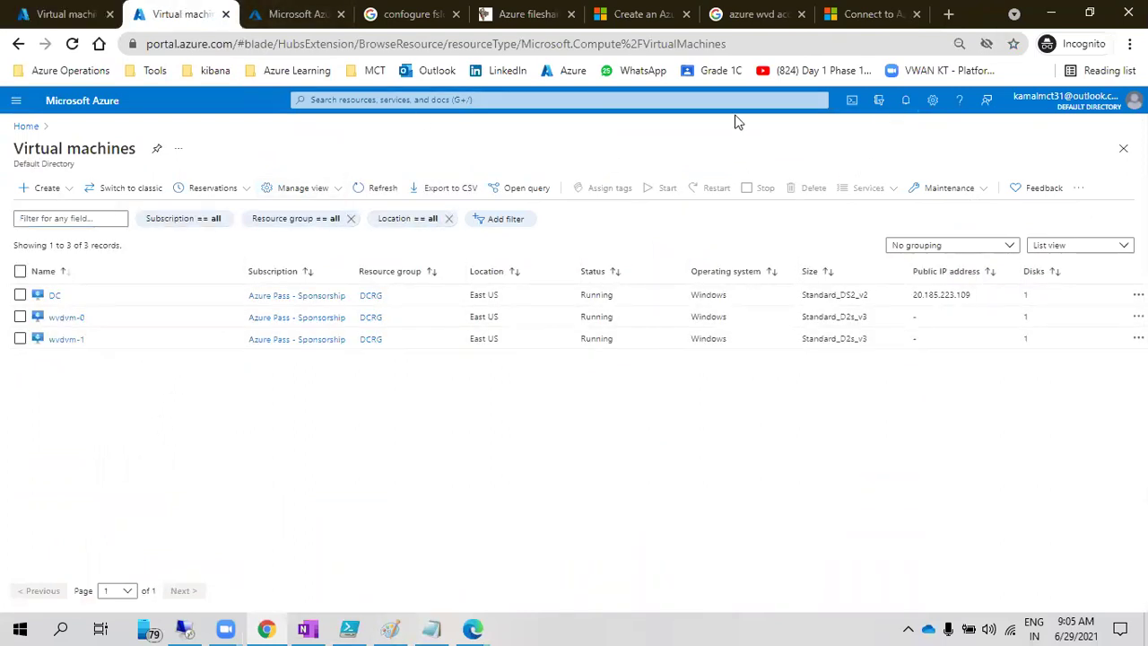
pyautogui.click(71, 13)
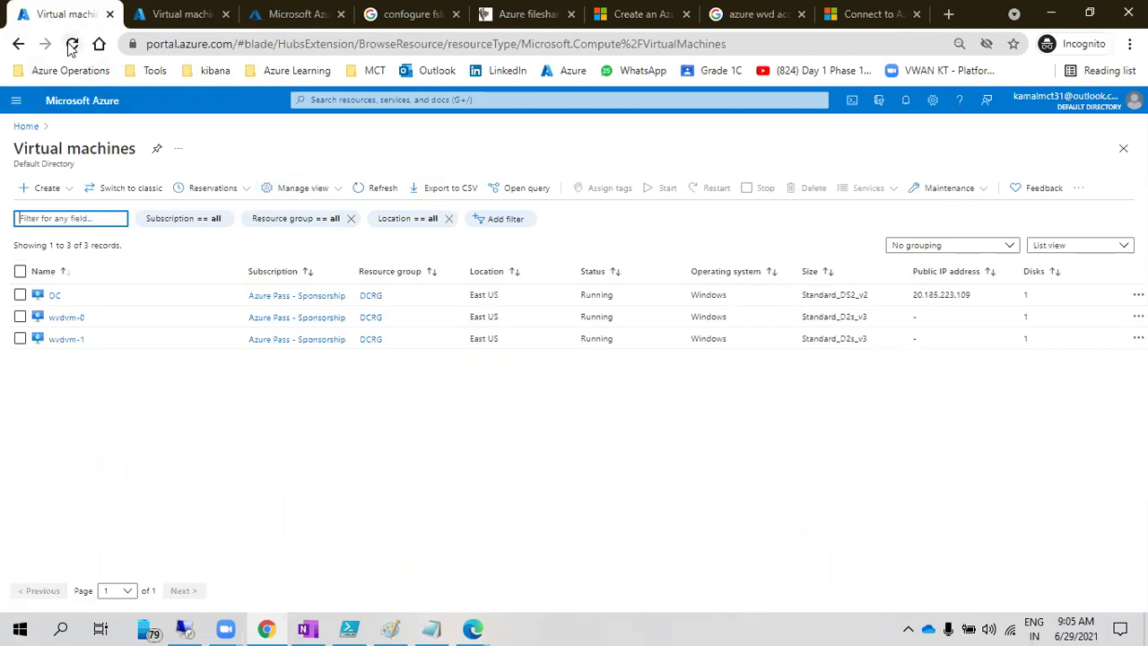
pyautogui.click(72, 317)
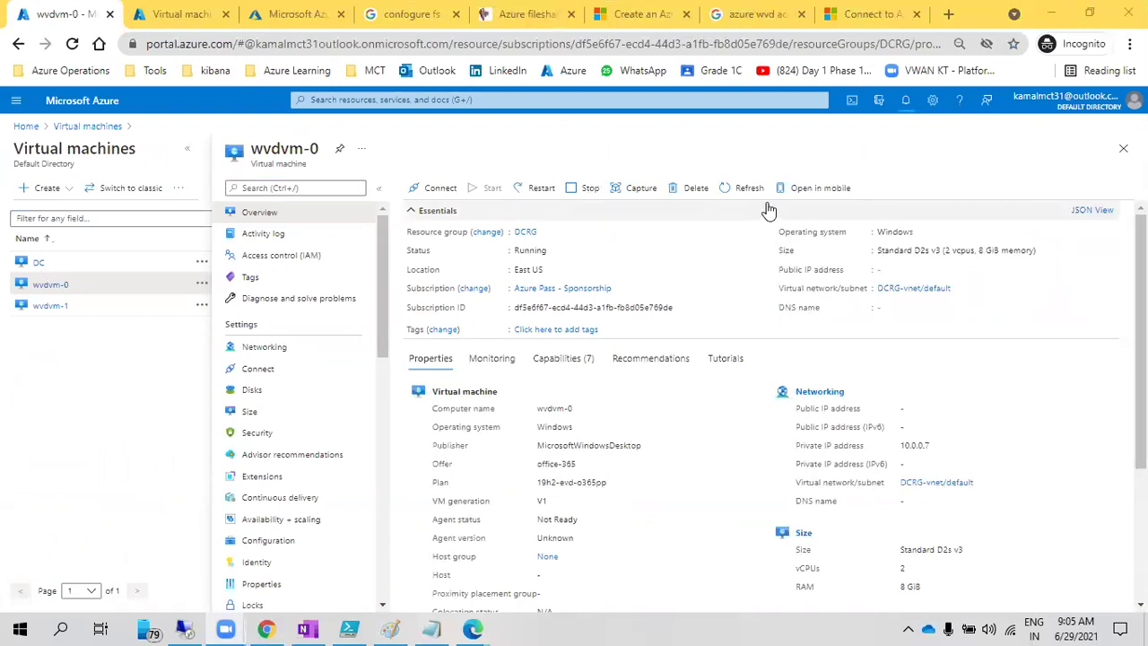
pyautogui.click(188, 7)
pyautogui.click(72, 44)
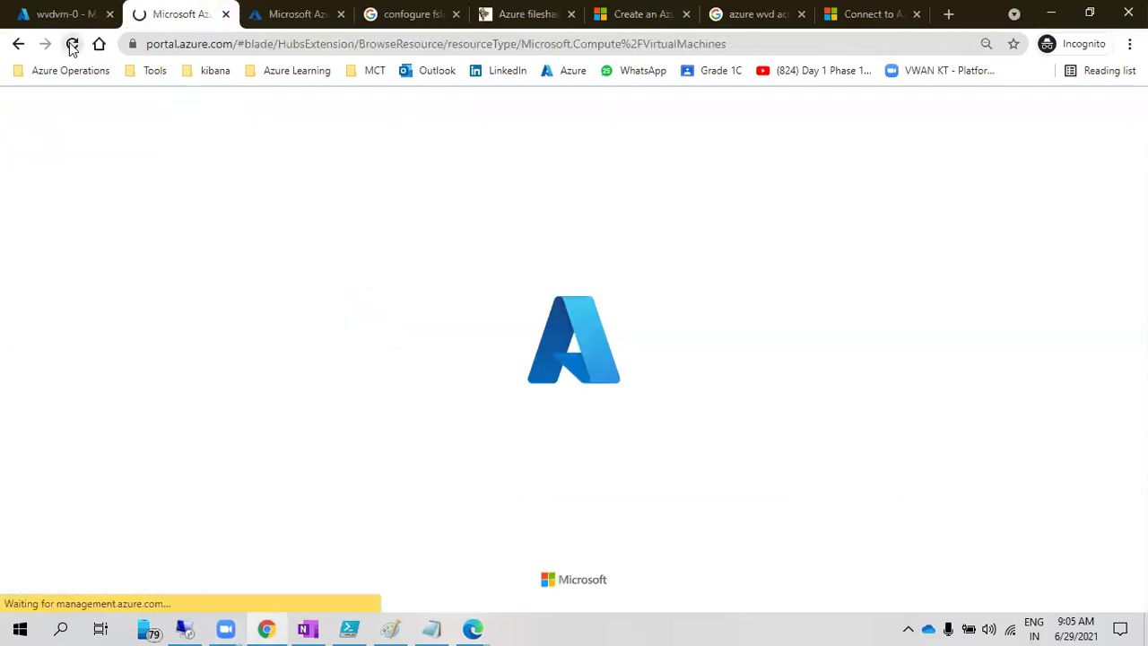
pyautogui.click(278, 14)
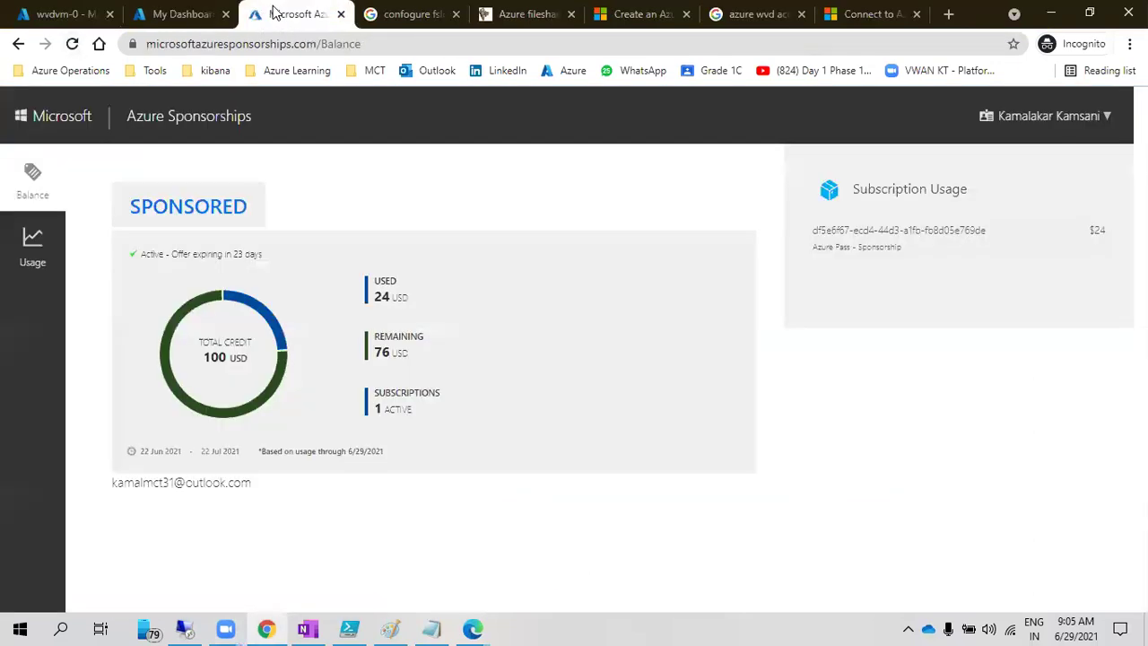
pyautogui.click(341, 14)
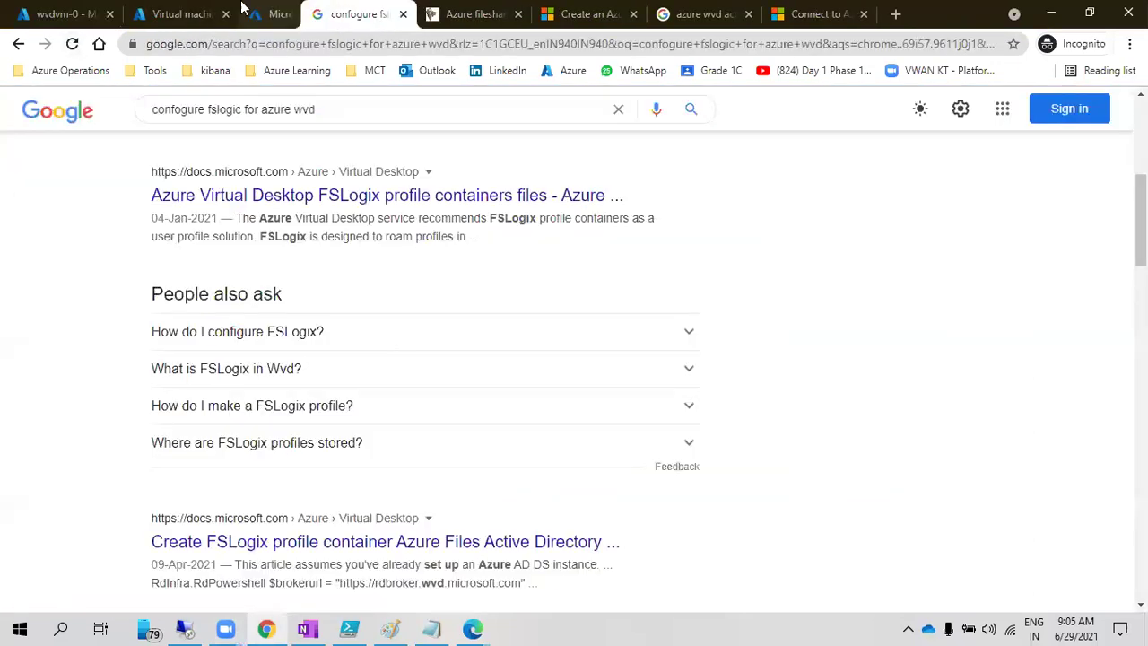
pyautogui.click(207, 11)
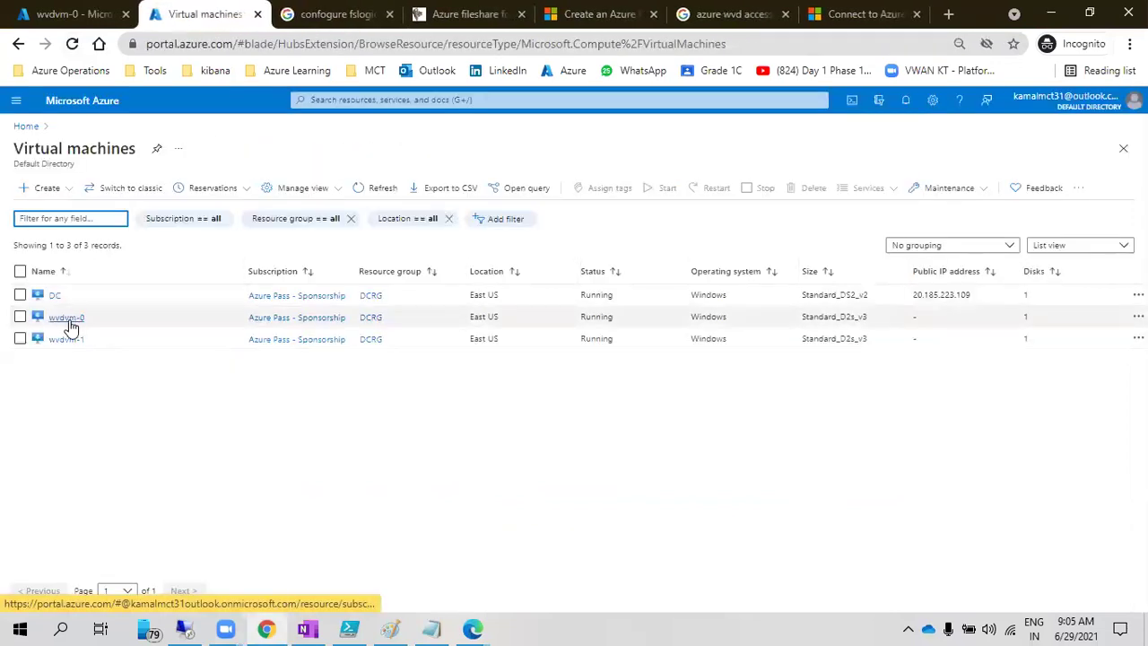
# - Read the detailed status of wvdvm-0's Microsoft.PowerShell.DSC extension
pyautogui.click(69, 319)
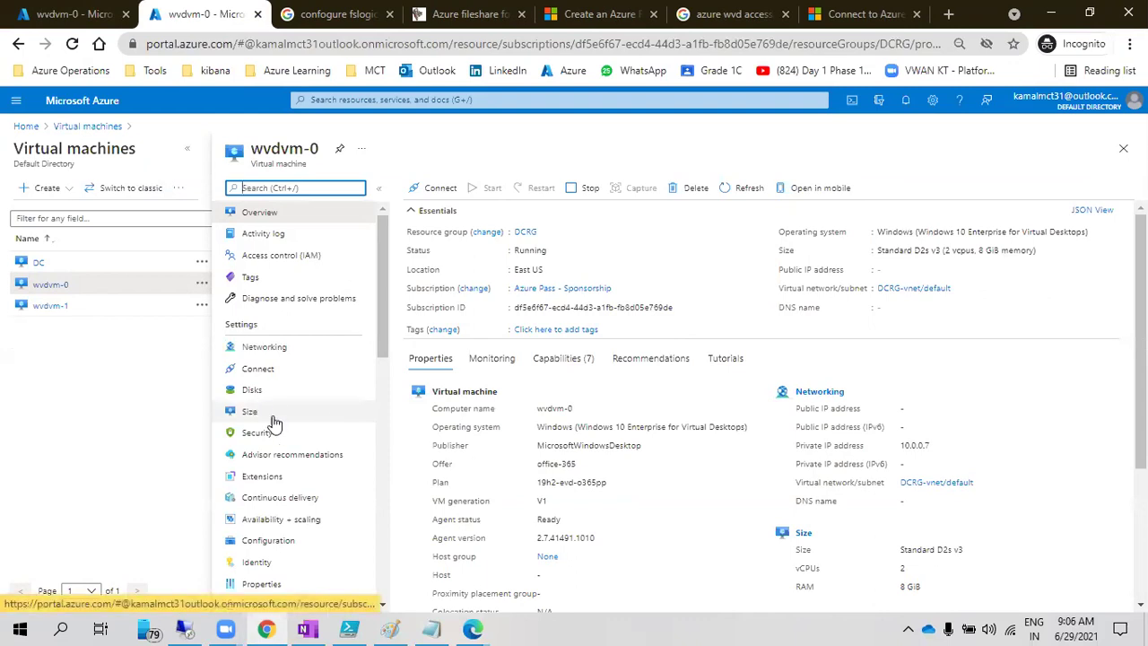
pyautogui.click(289, 478)
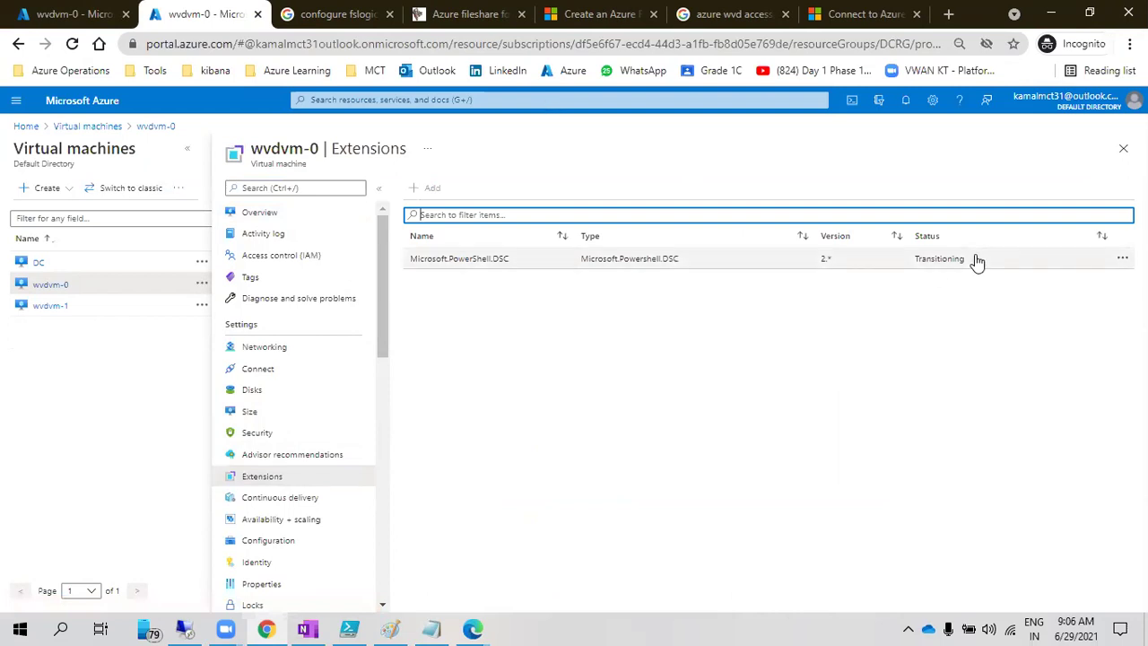
pyautogui.click(526, 108)
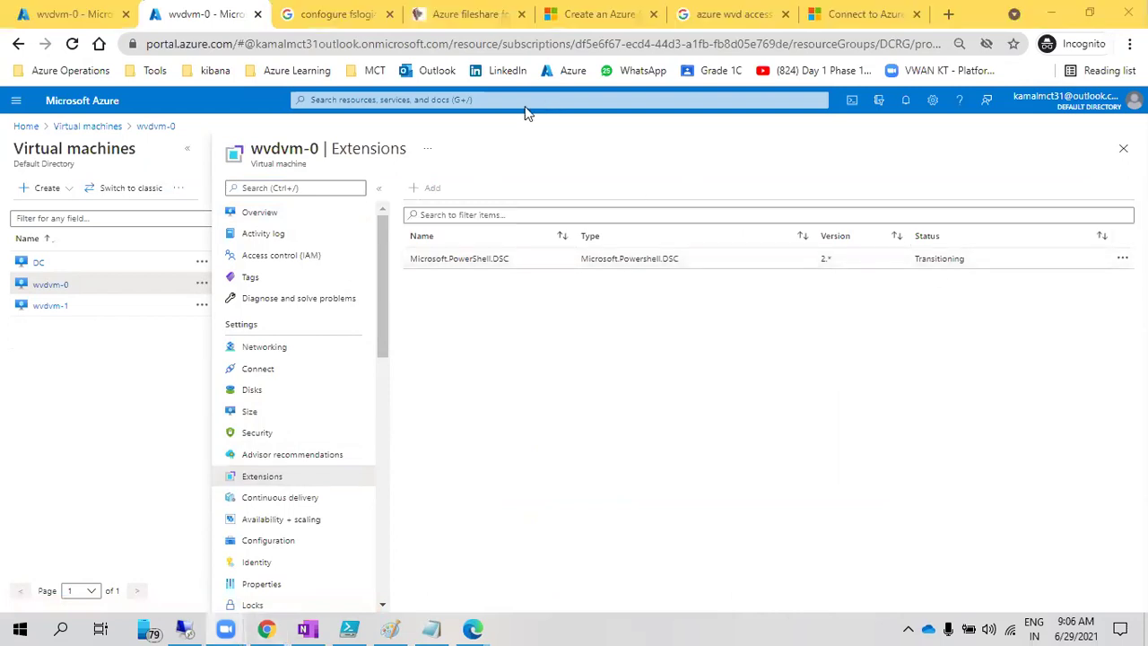
pyautogui.click(782, 287)
pyautogui.click(708, 261)
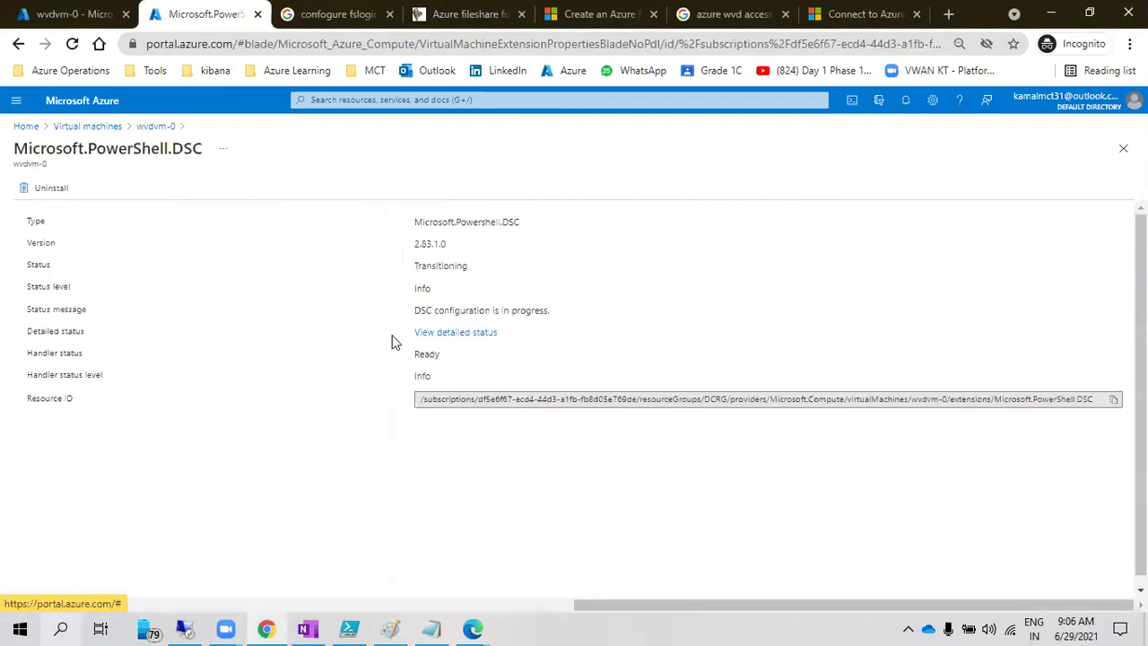
pyautogui.click(431, 334)
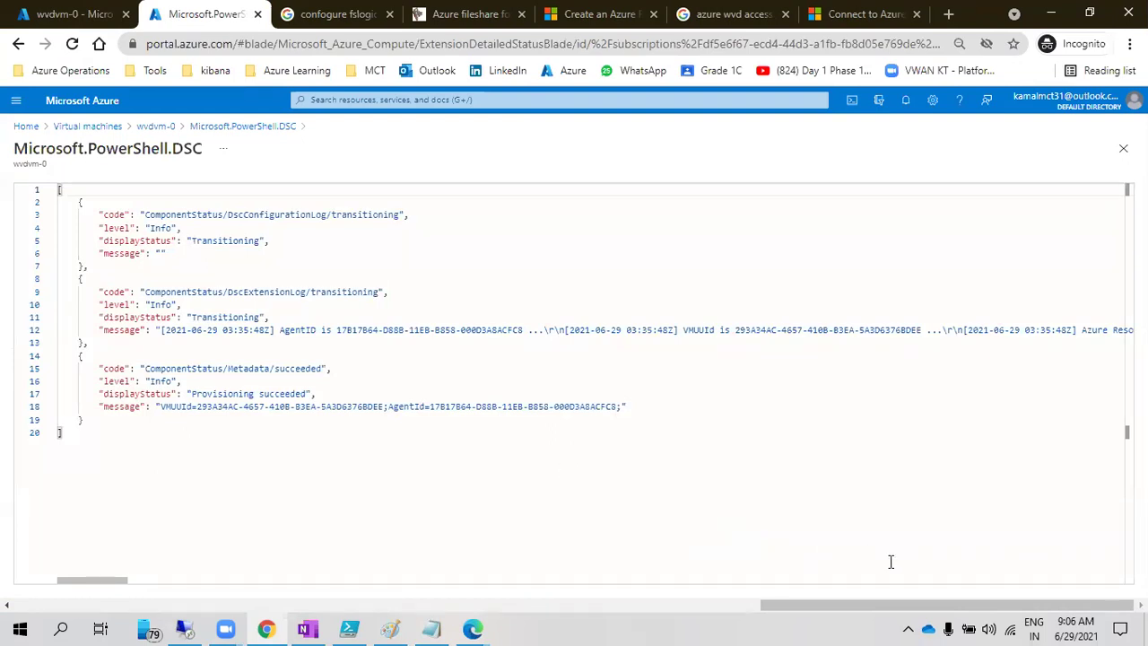
pyautogui.click(440, 330)
pyautogui.moveTo(84, 579); pyautogui.dragTo(1083, 597)
# - Go back to the extensions list and open wvdvm-1, whose DSC extension is Transitioning
pyautogui.click(269, 126)
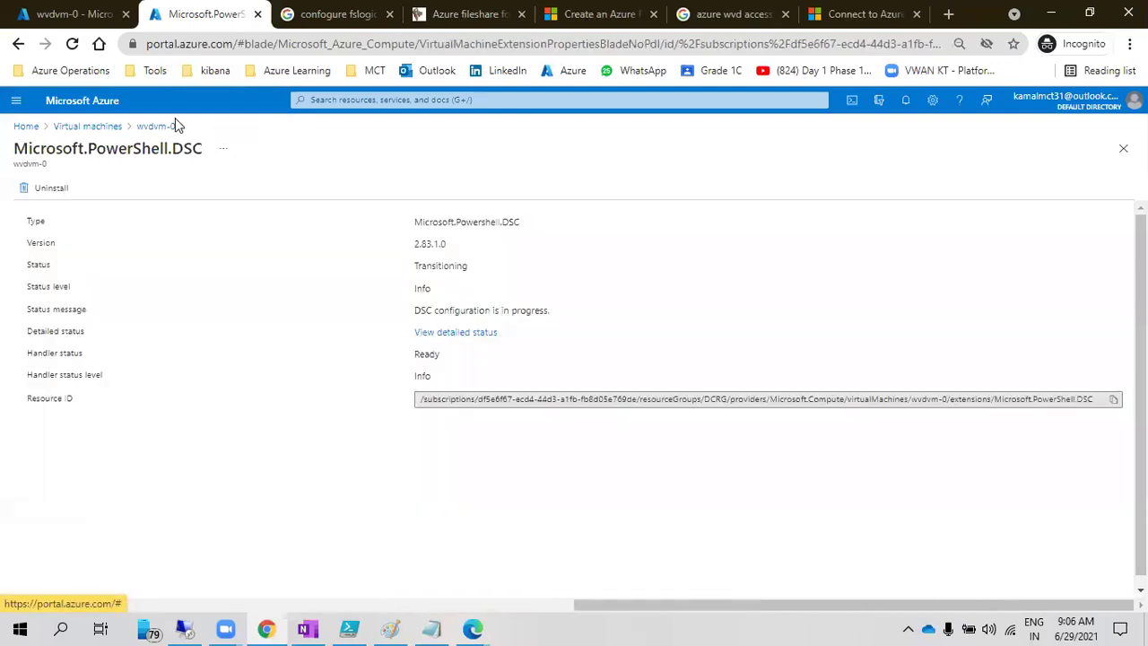
pyautogui.click(160, 126)
pyautogui.click(54, 306)
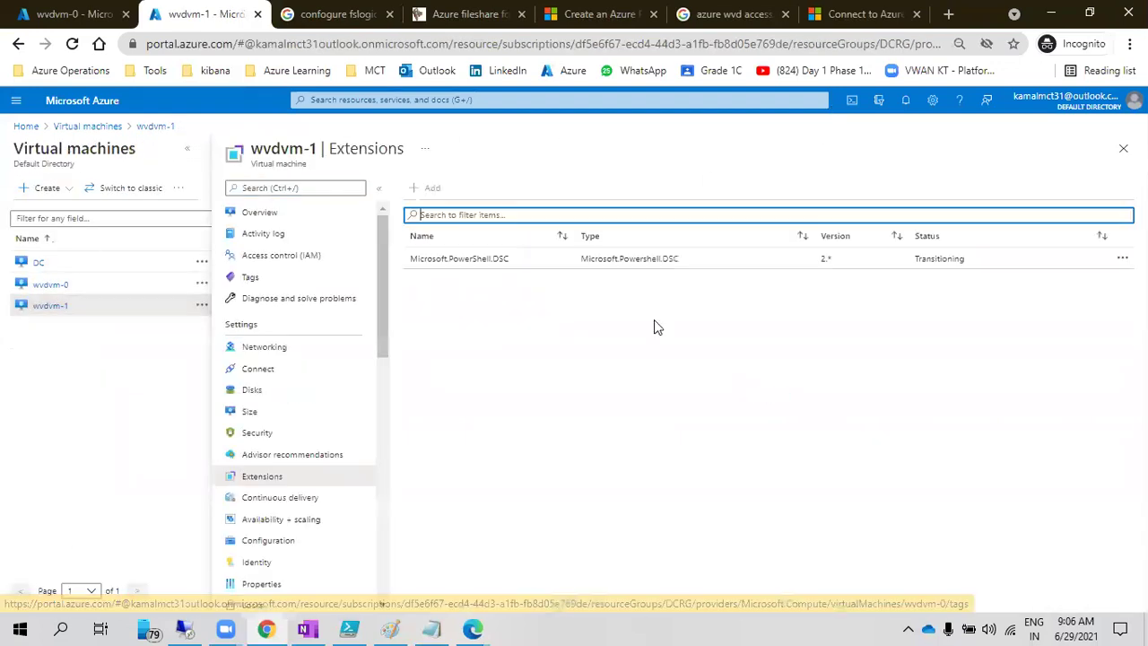
# - Show wvdvm-1's Overview: Running Windows 10 Enterprise for Virtual Desktops, agent Ready, IP 10.0.0.8
pyautogui.click(274, 213)
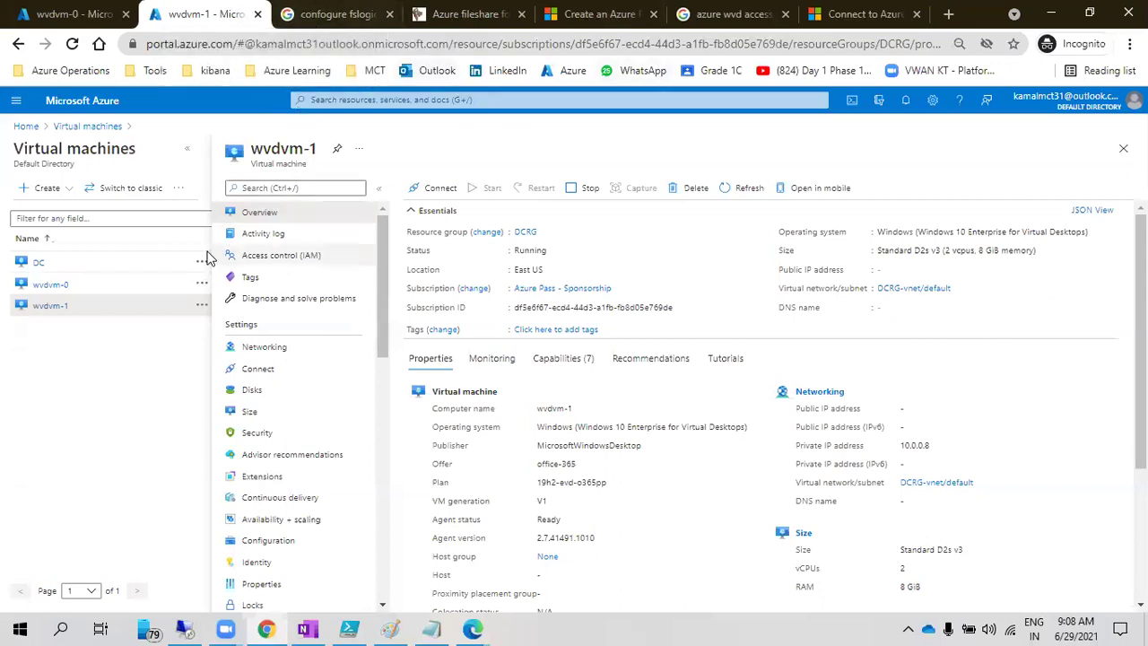
# - Reload wvdvm-1 and confirm its joindomain and Microsoft.PowerShell.DSC extensions read Provisioning succeeded
pyautogui.click(77, 13)
pyautogui.click(907, 100)
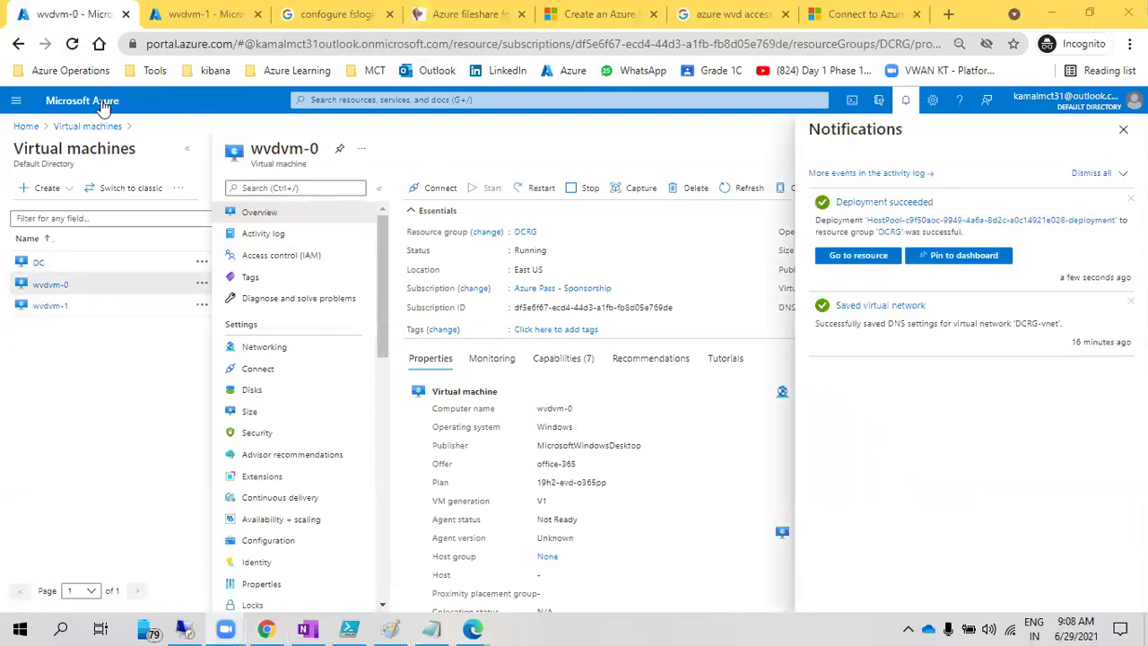
pyautogui.click(193, 13)
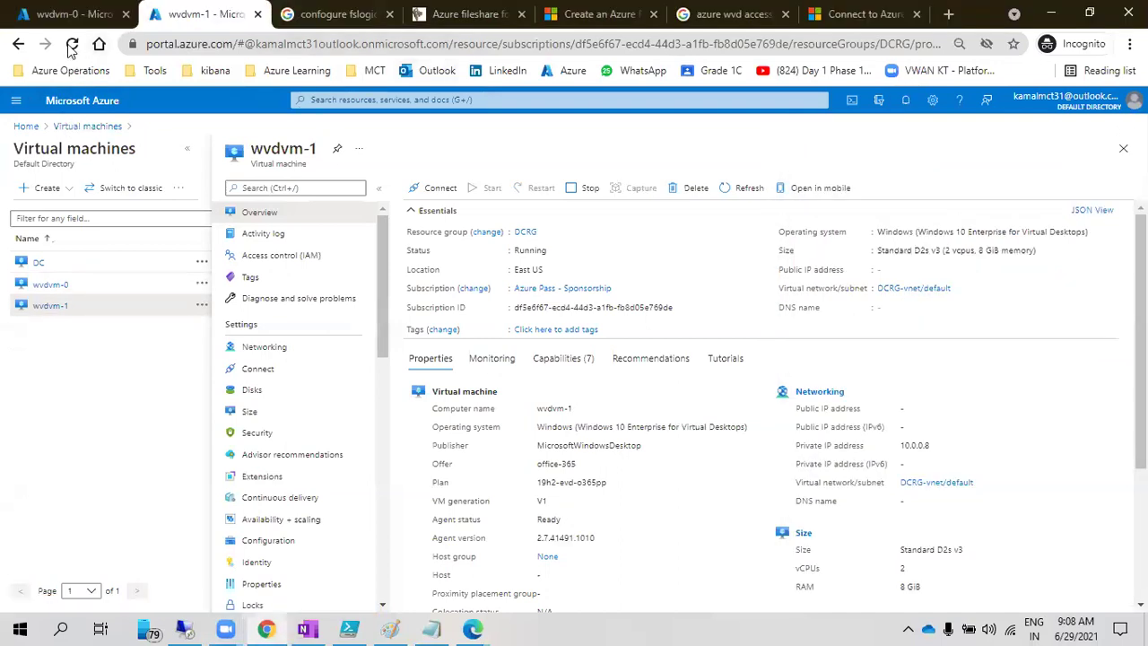
pyautogui.click(72, 43)
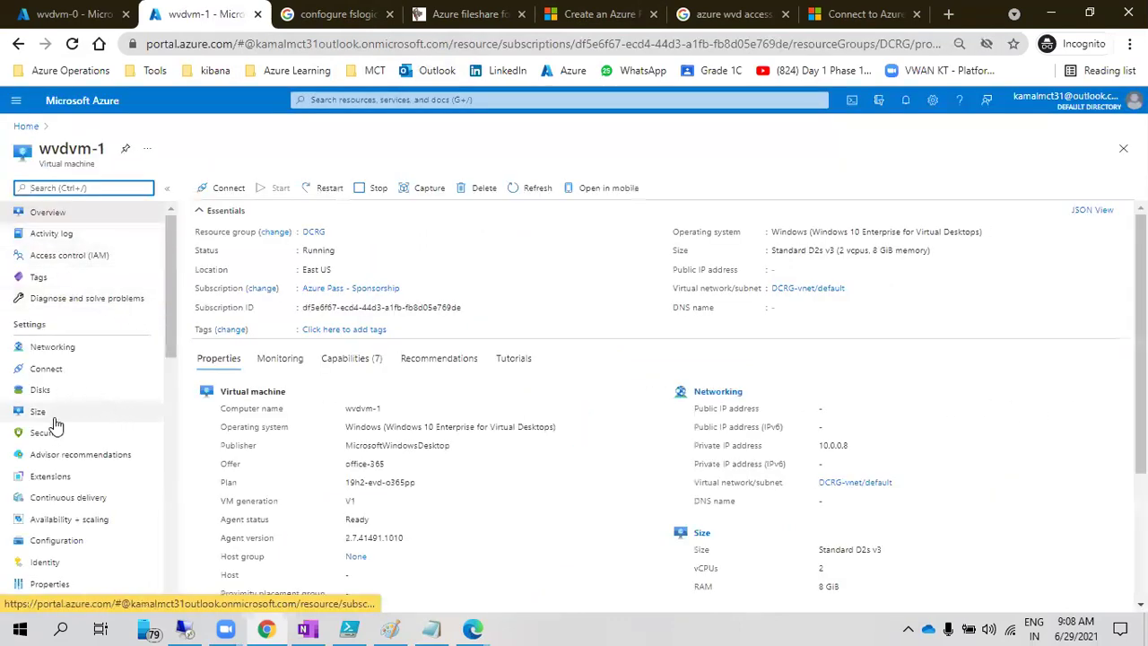
pyautogui.click(49, 478)
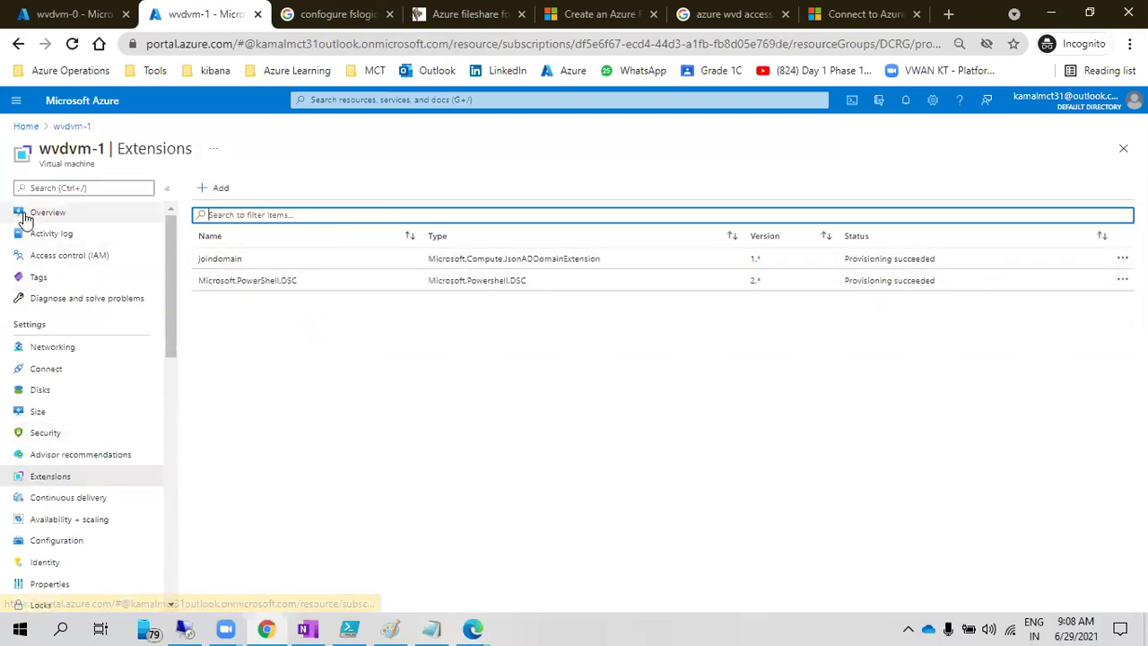
pyautogui.click(72, 126)
# - Open the wvdtest host pool in Azure Virtual Desktop and view its session hosts and RDP properties
pyautogui.click(82, 103)
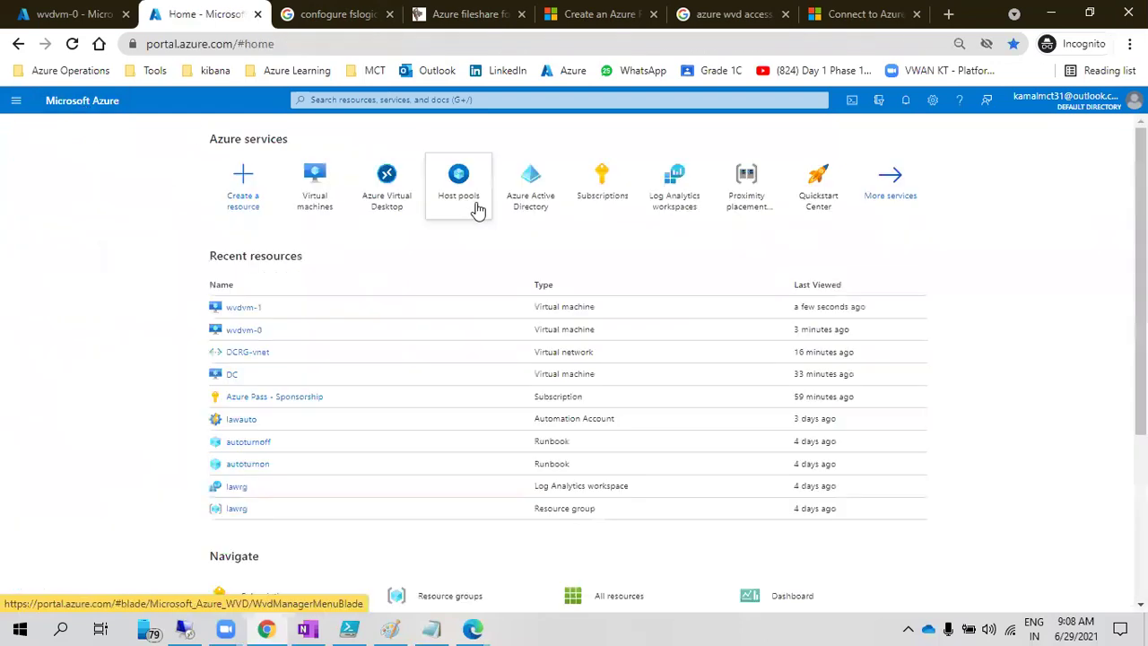
pyautogui.moveTo(427, 190)
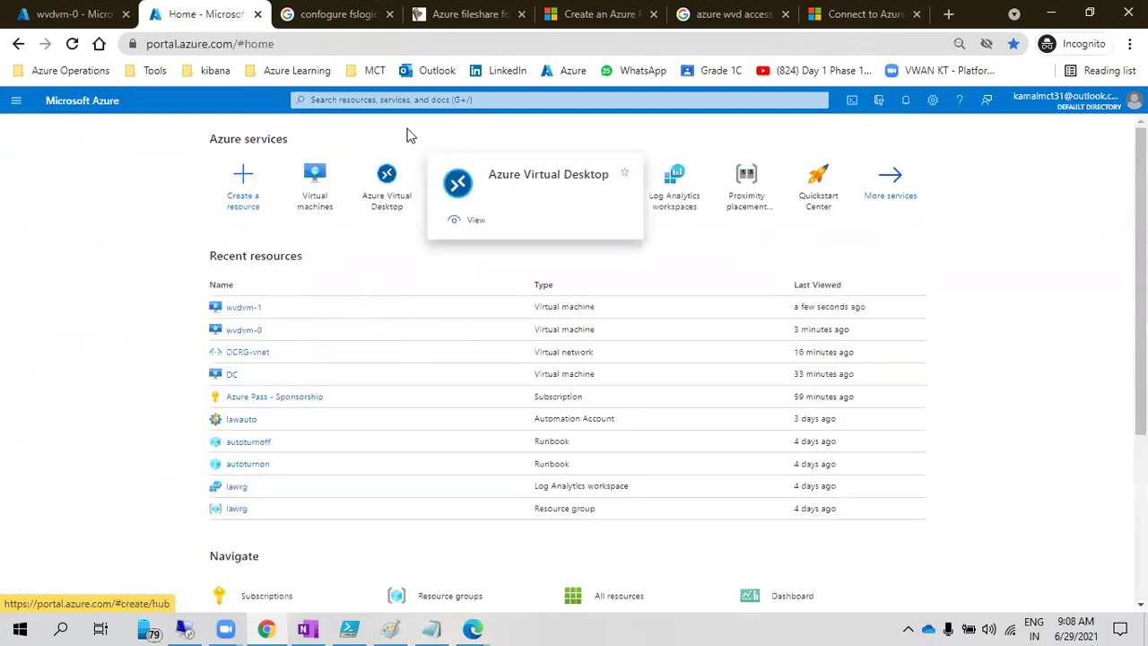
pyautogui.click(377, 195)
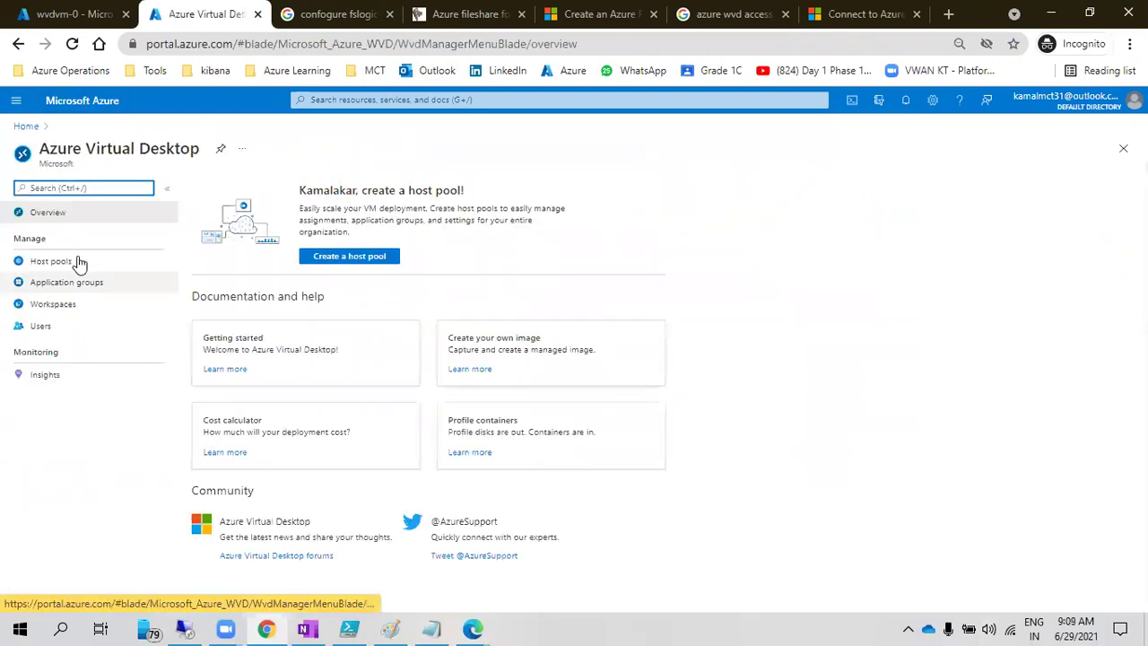
pyautogui.click(72, 260)
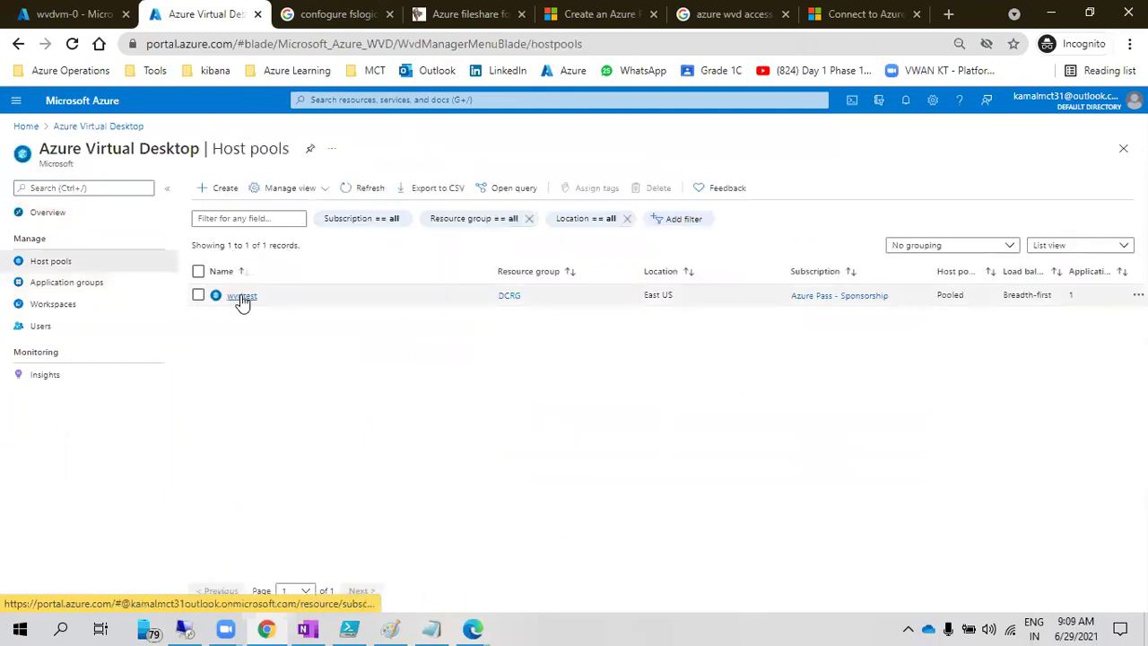
pyautogui.click(241, 295)
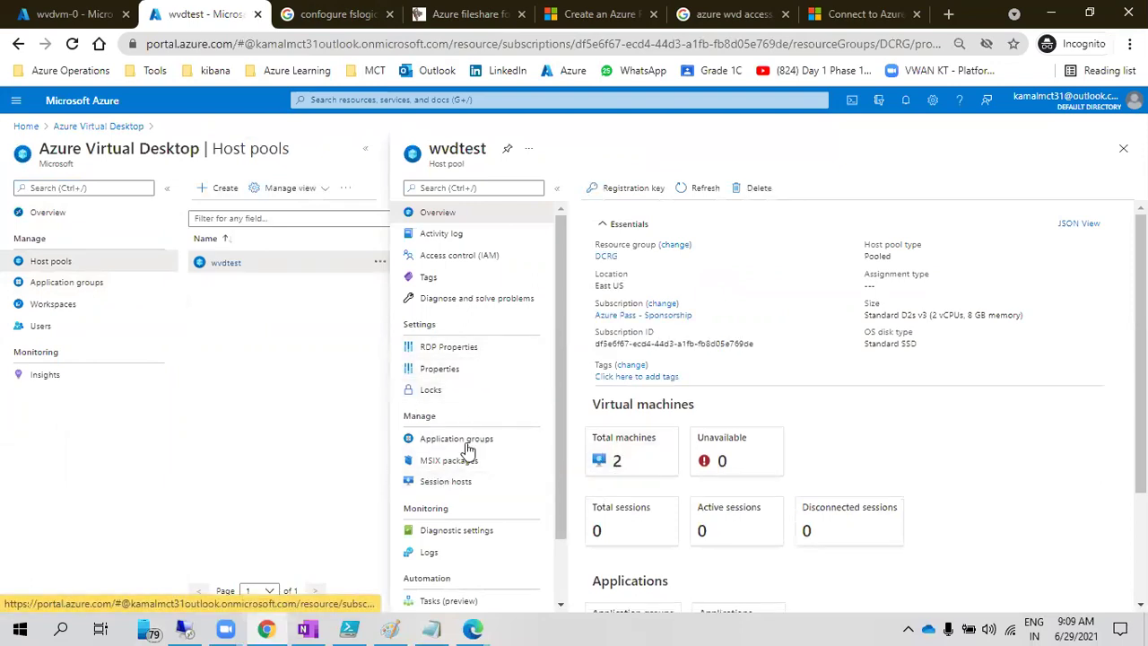
pyautogui.click(466, 482)
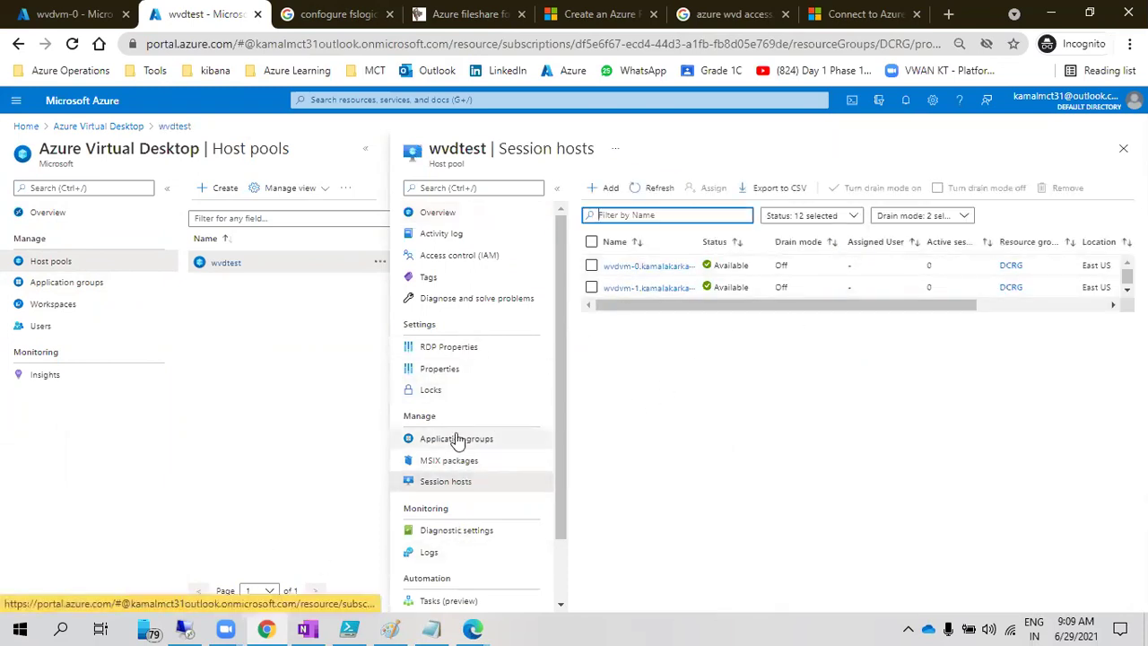
pyautogui.click(447, 349)
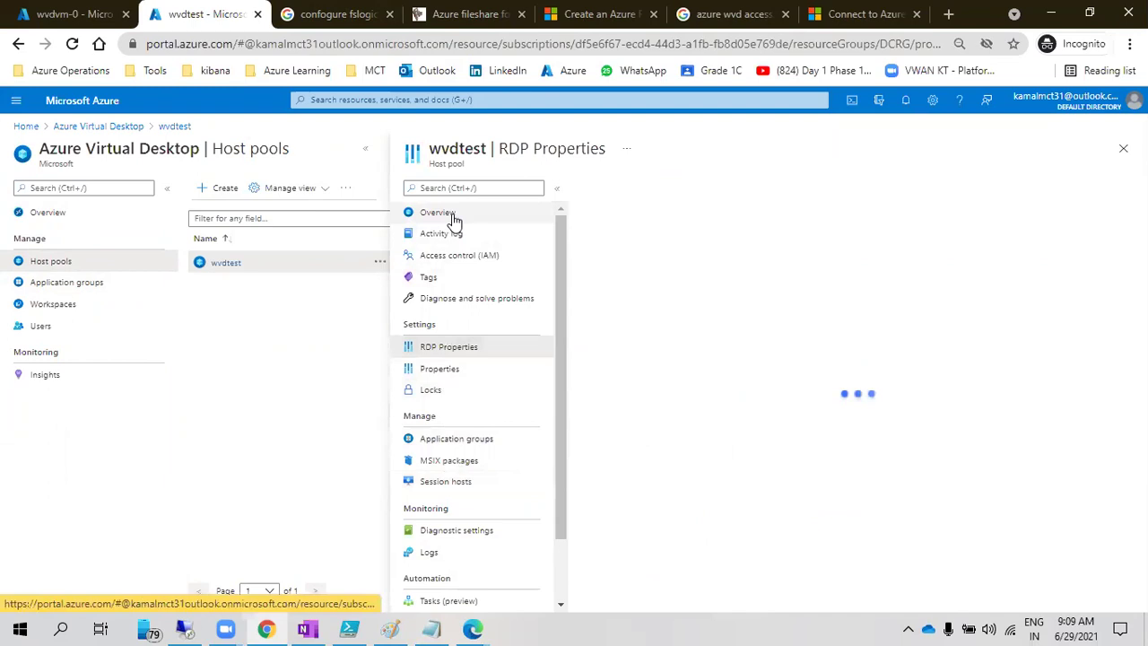
# - Browse the wvdtest-DAG application group, Workspaces and Users, then reopen the wvdtest host pool
pyautogui.click(54, 284)
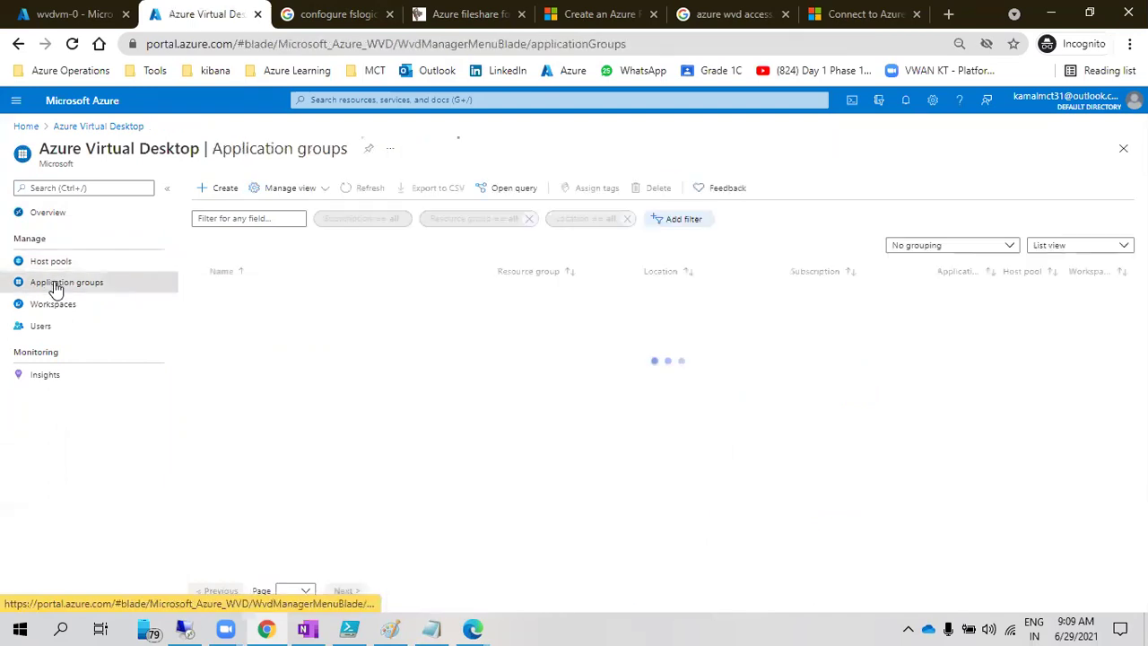
pyautogui.click(252, 296)
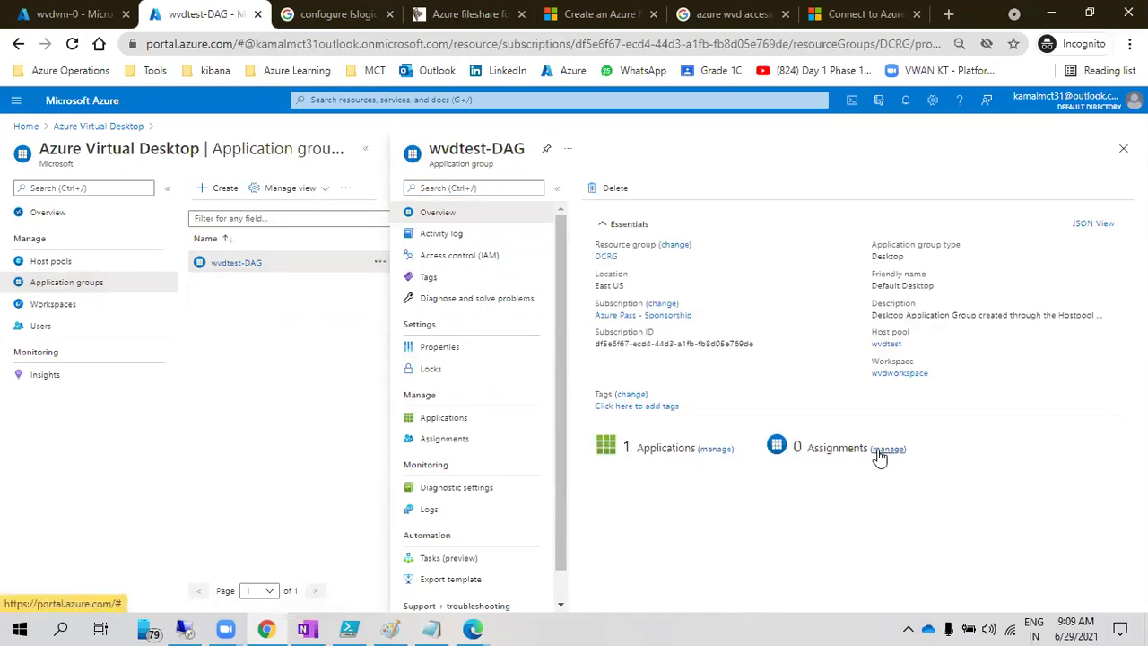
pyautogui.click(41, 307)
pyautogui.click(51, 330)
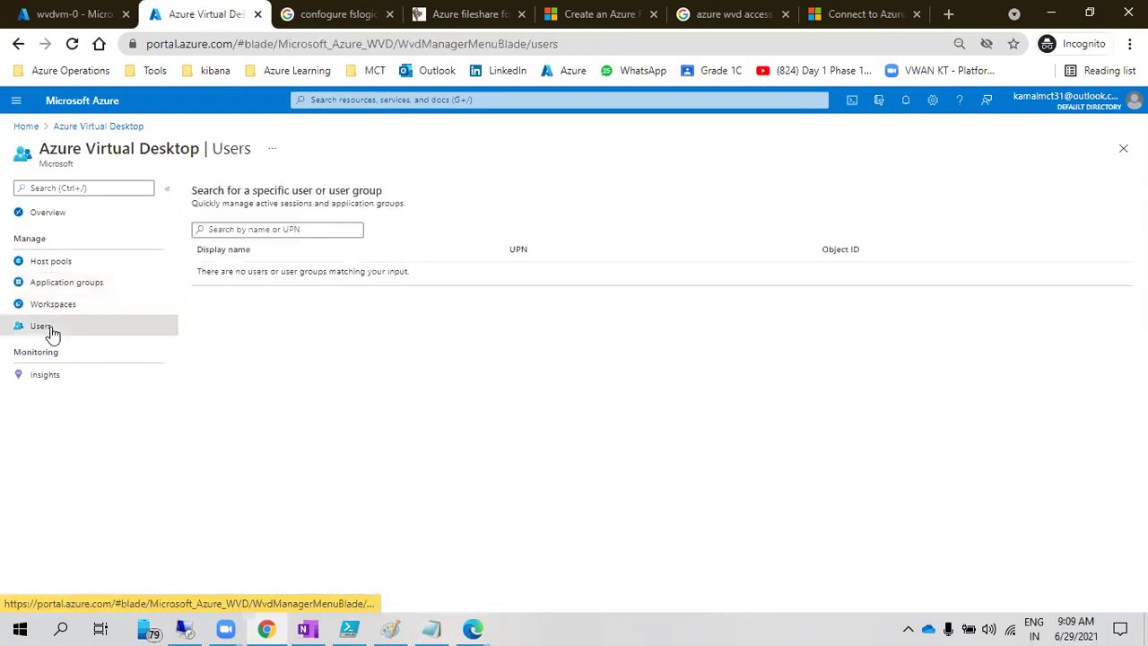
pyautogui.click(64, 261)
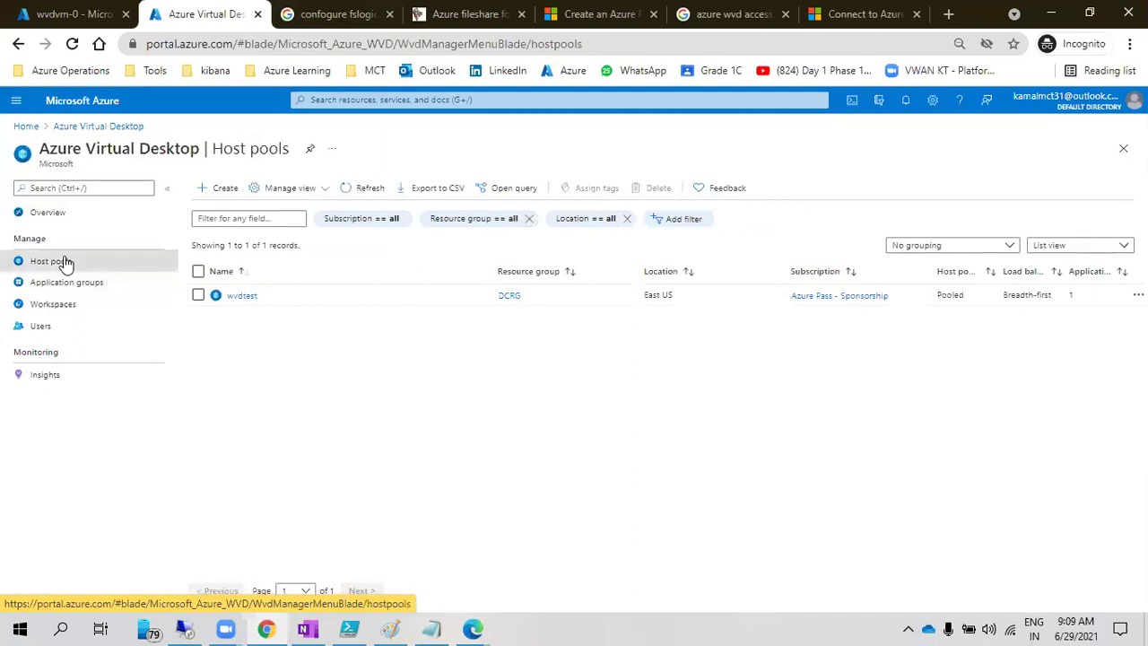
pyautogui.click(244, 296)
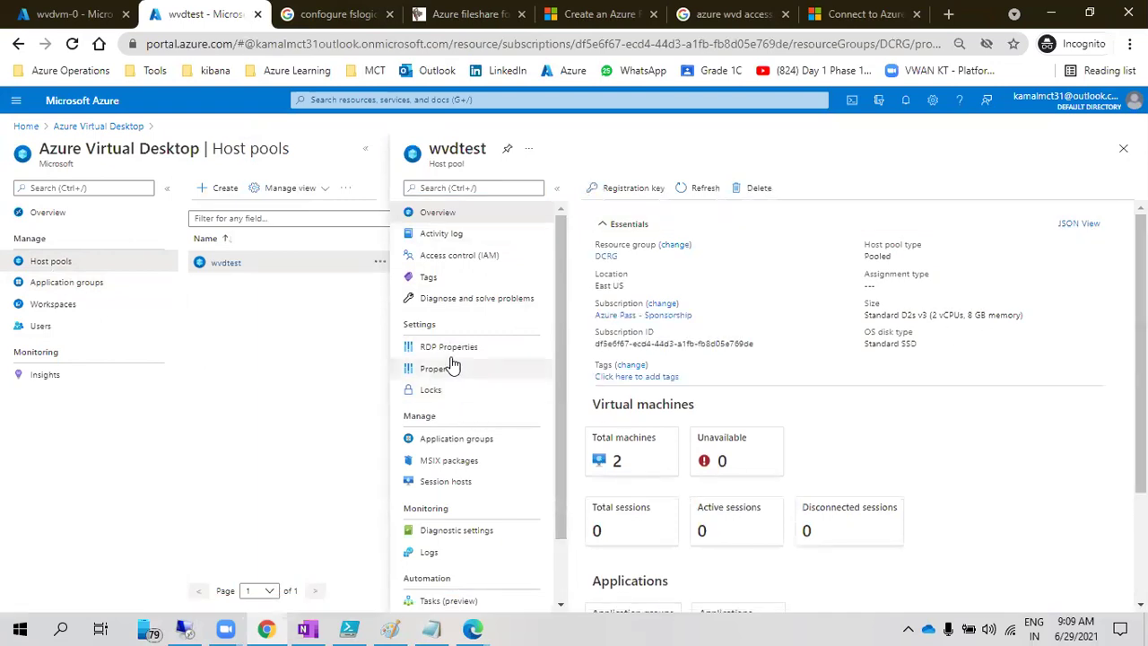
# - Go from wvdtest's session hosts and application groups to wvdtest-DAG's Assignments page
pyautogui.scroll(-1, 667, 531)
pyautogui.scroll(-1, 667, 531)
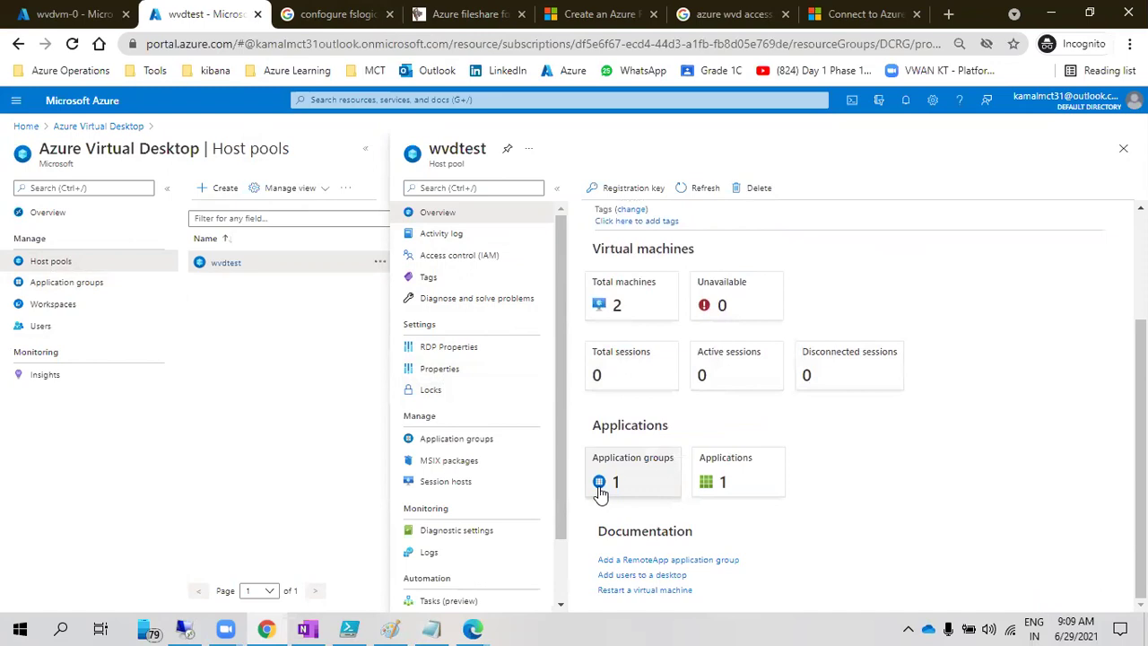
pyautogui.click(448, 480)
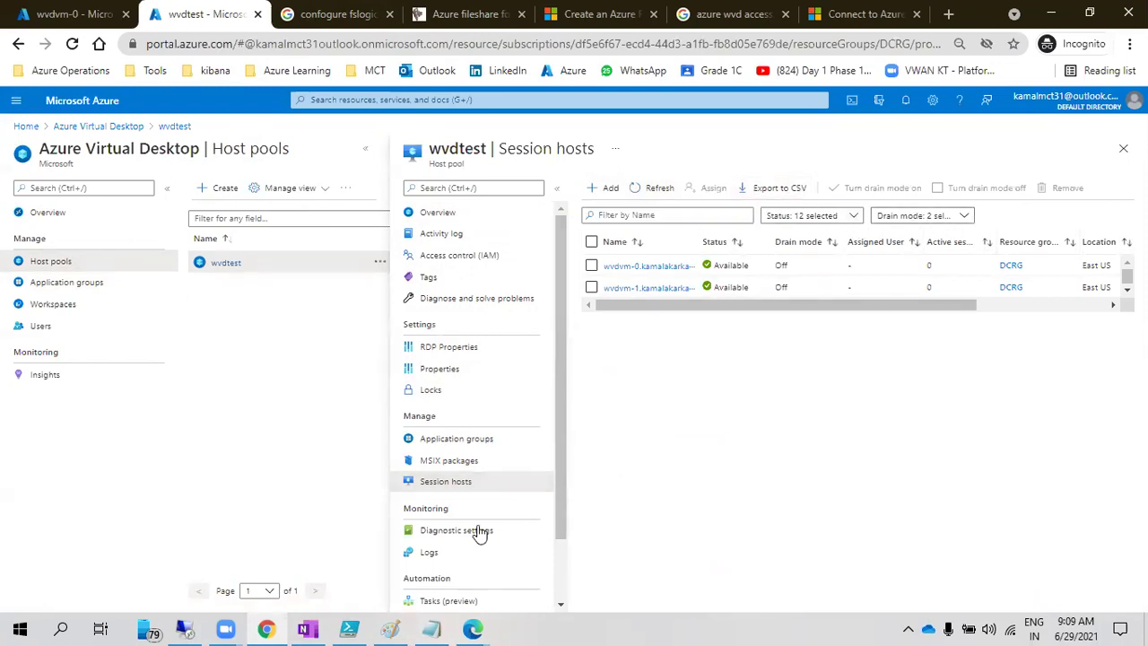
pyautogui.click(451, 441)
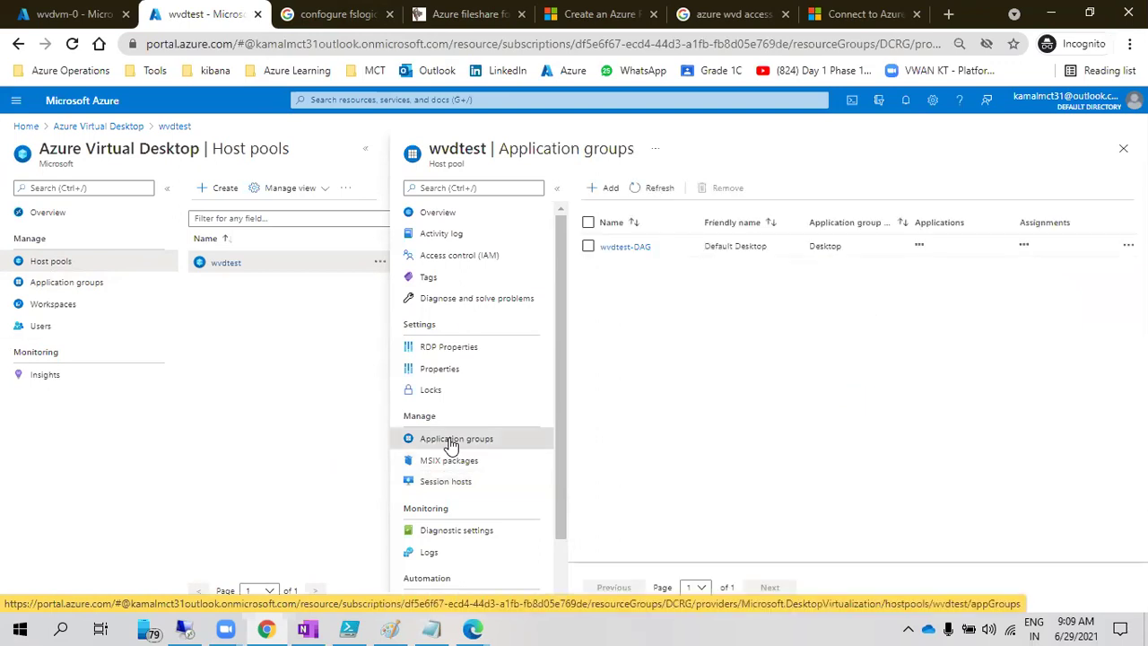
pyautogui.click(625, 246)
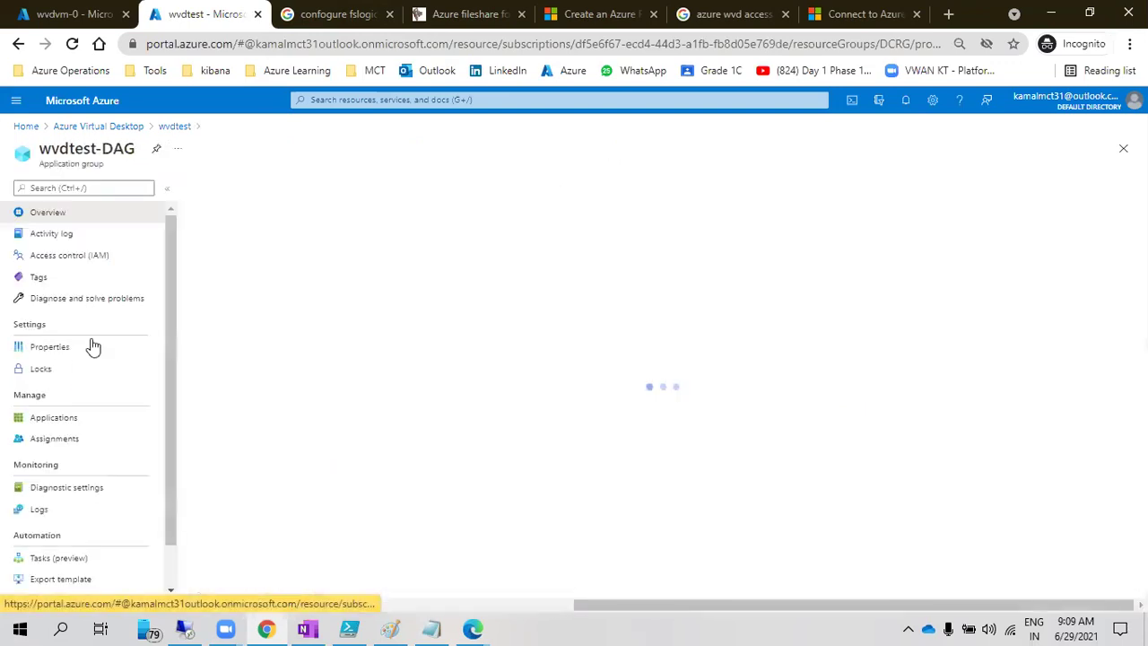
pyautogui.click(43, 439)
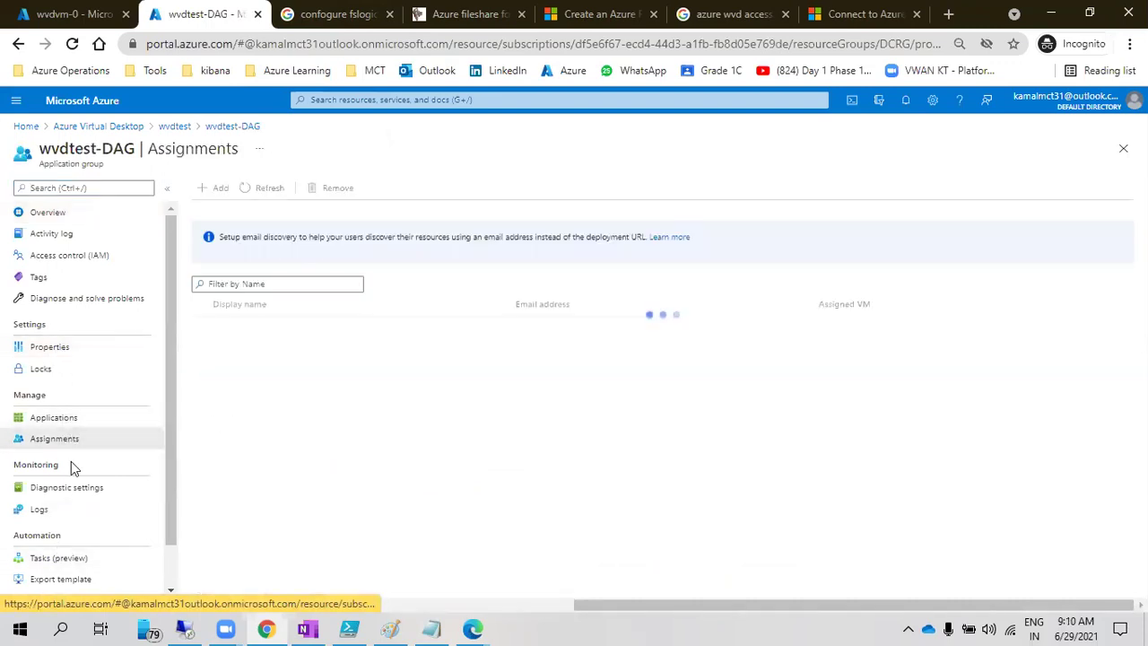
# - Add two Azure AD users as wvdtest-DAG assignments, then go back to wvdtest's Application groups
pyautogui.click(214, 189)
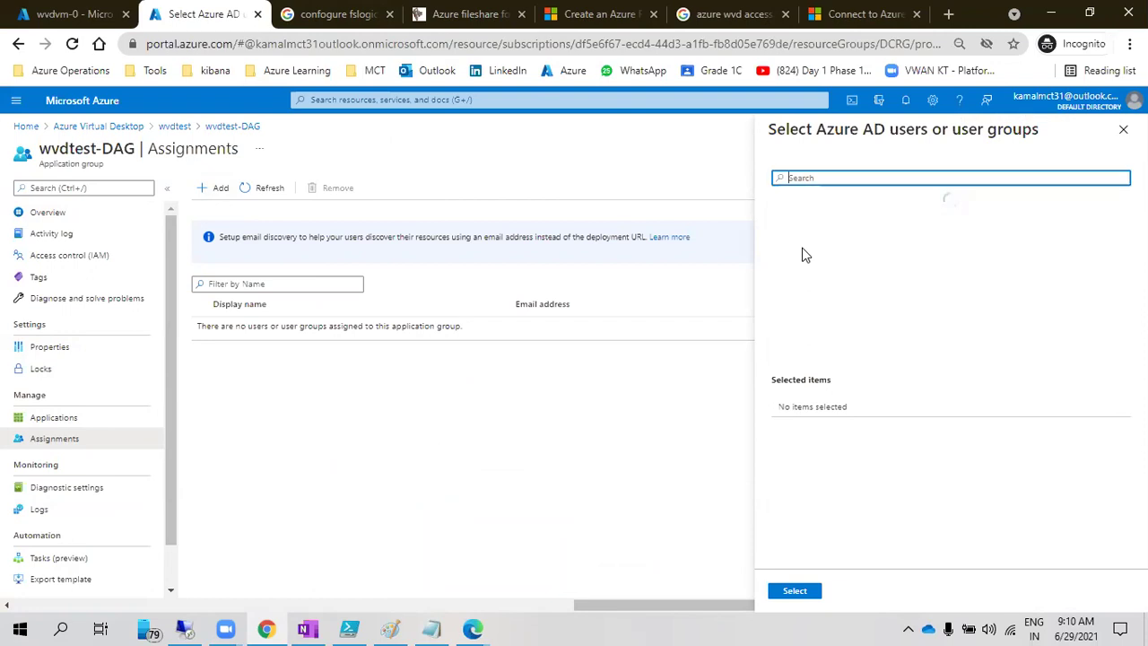
pyautogui.click(825, 221)
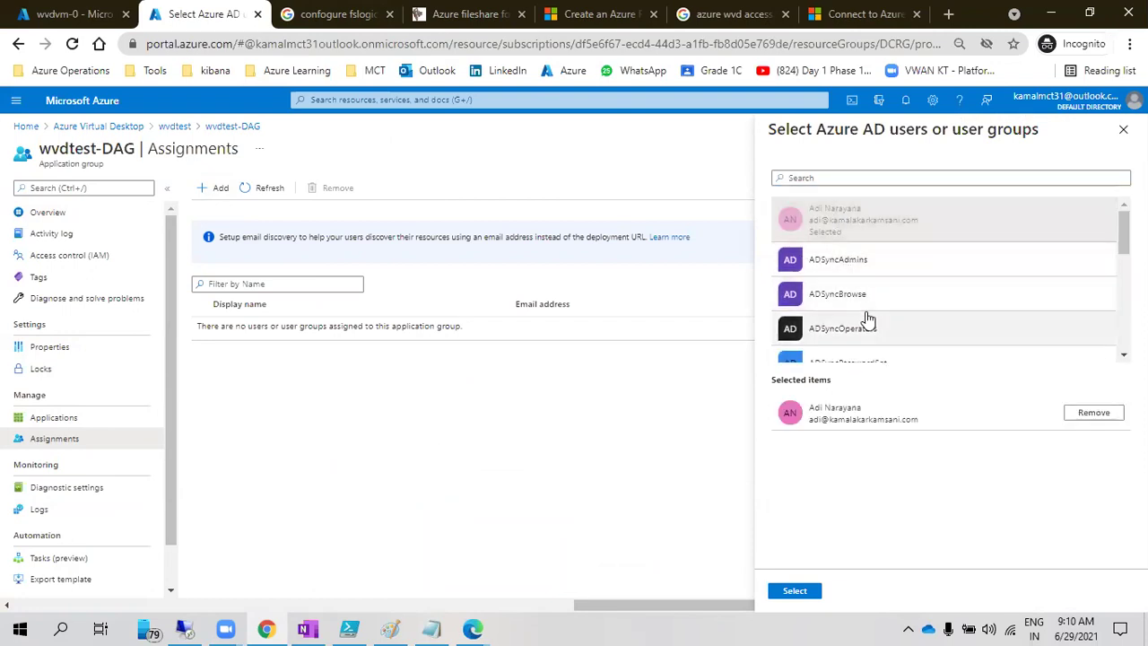
pyautogui.scroll(-6, 867, 318)
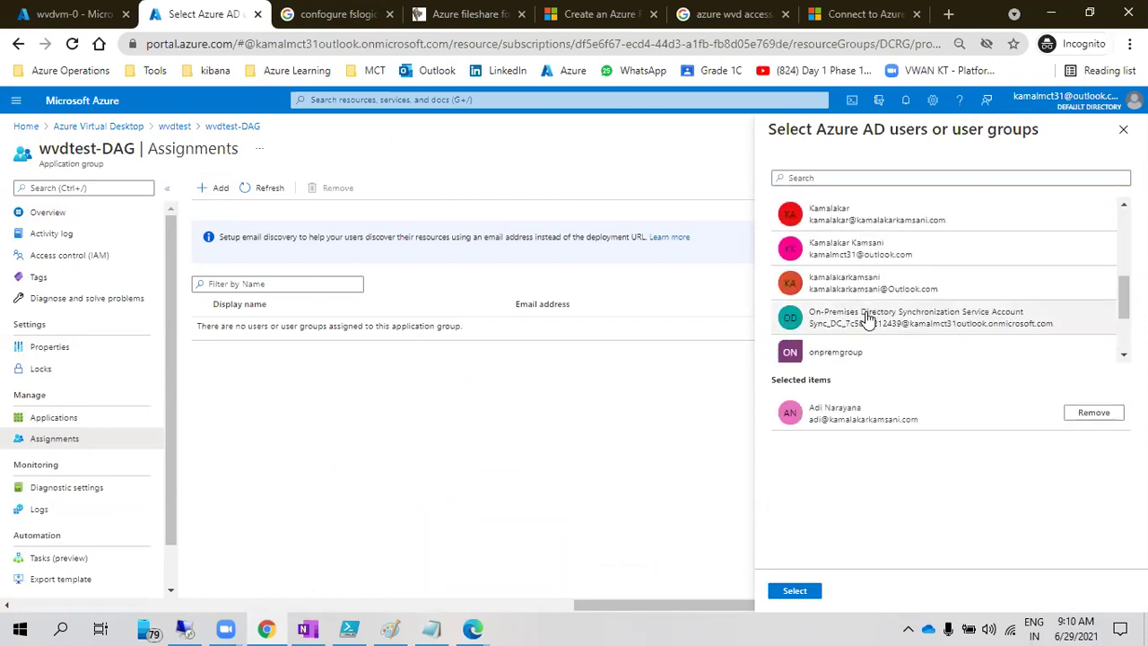
pyautogui.scroll(-2, 866, 319)
pyautogui.click(866, 310)
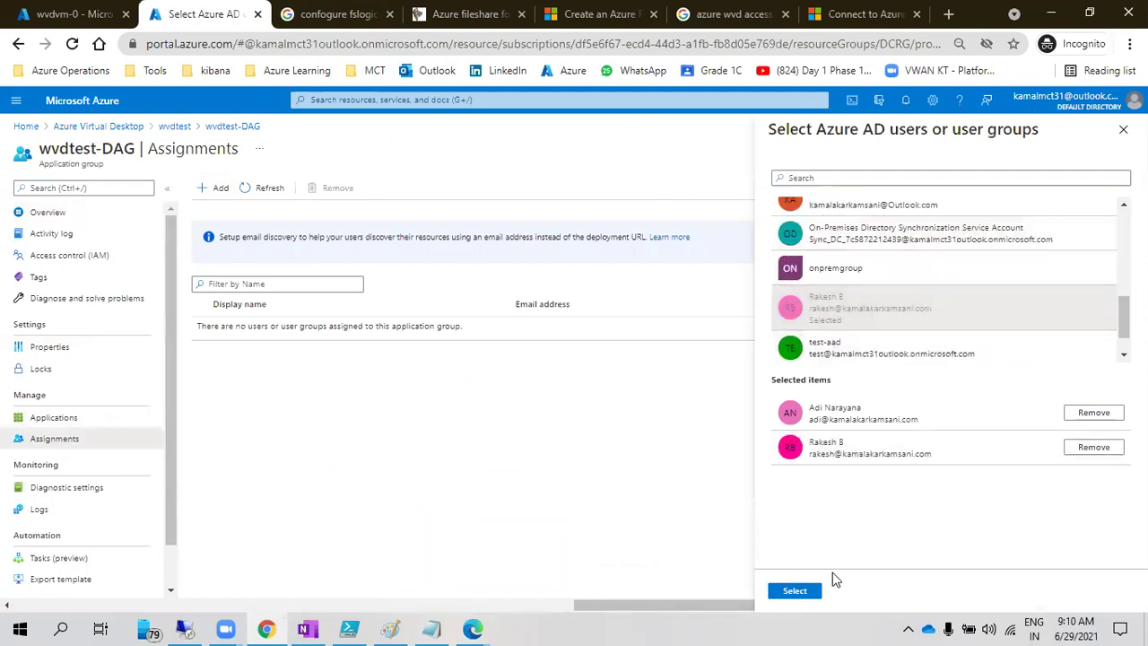
pyautogui.click(807, 590)
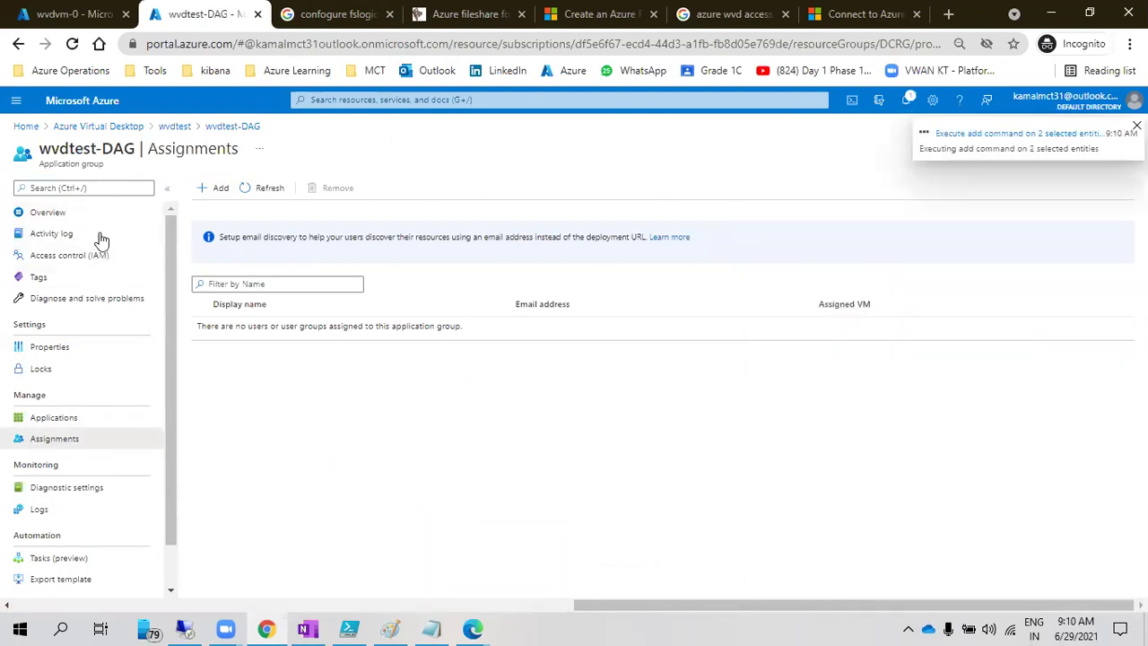
pyautogui.click(216, 133)
pyautogui.click(177, 129)
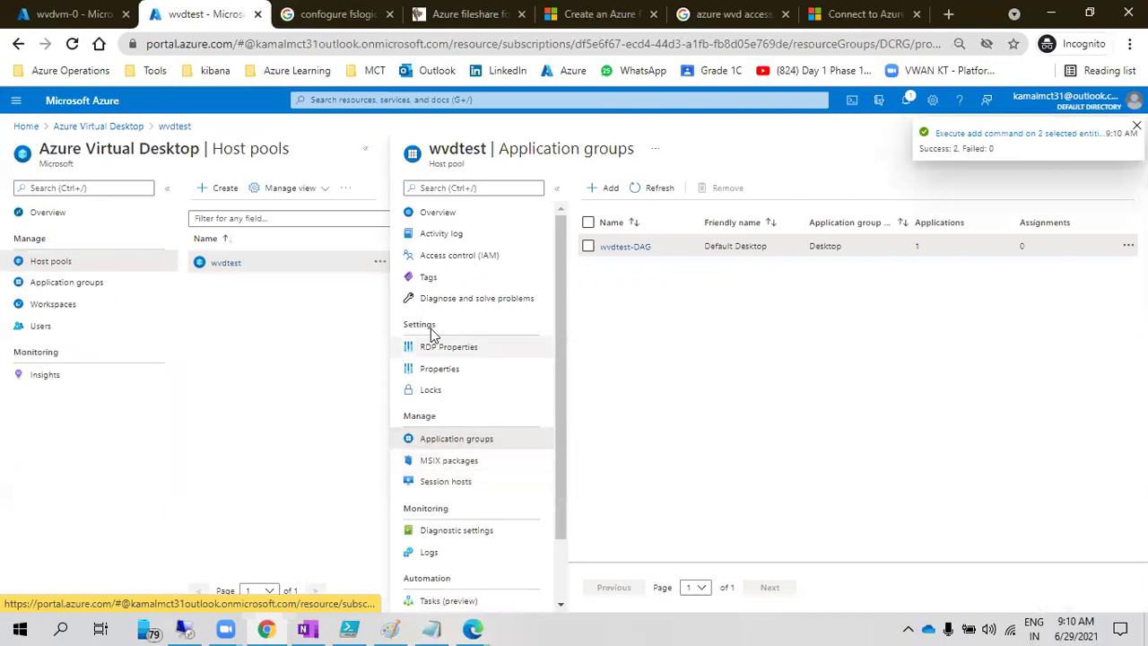
# - Open the wvdtest host pool and view the wvdvm-0 session host's details
pyautogui.click(453, 216)
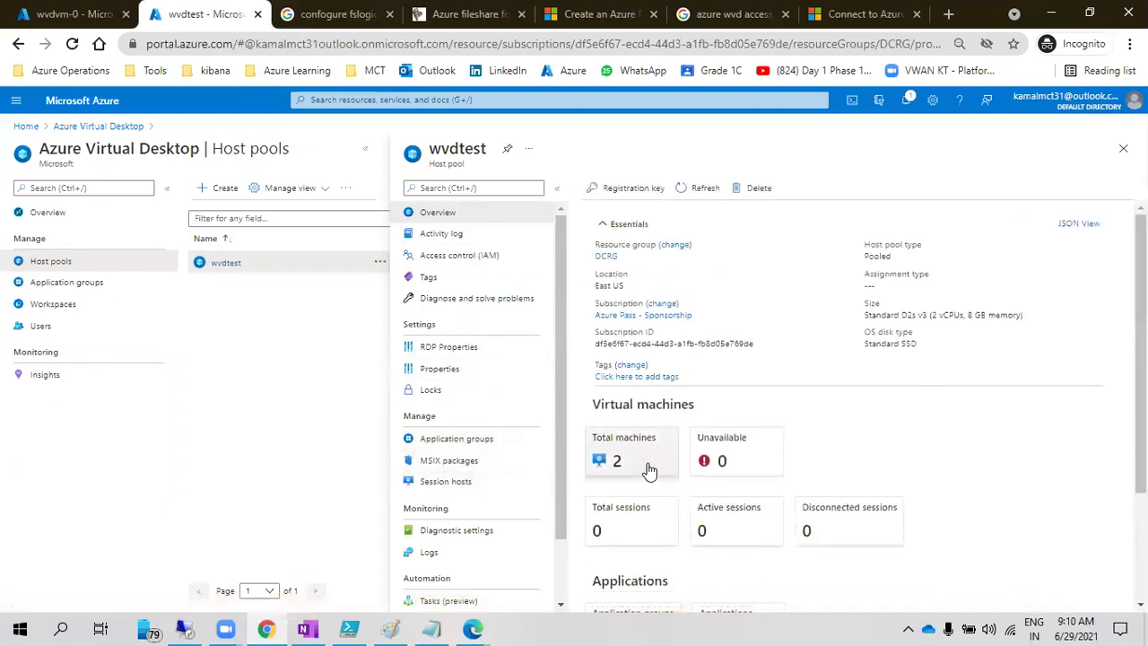
pyautogui.scroll(-2, 664, 493)
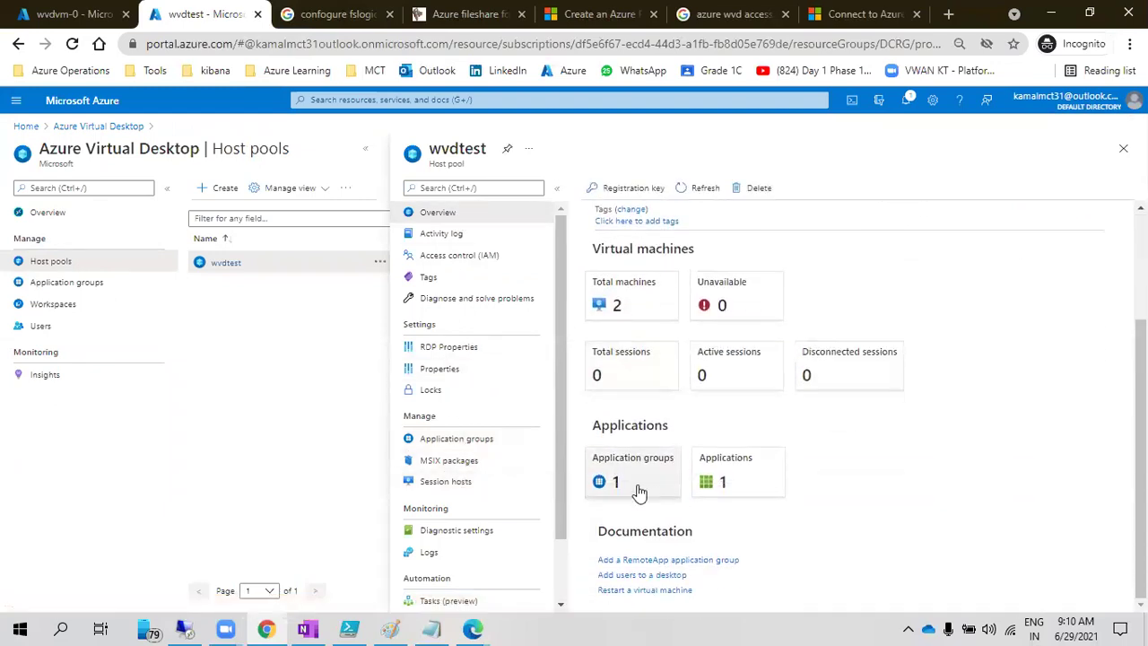
pyautogui.click(616, 307)
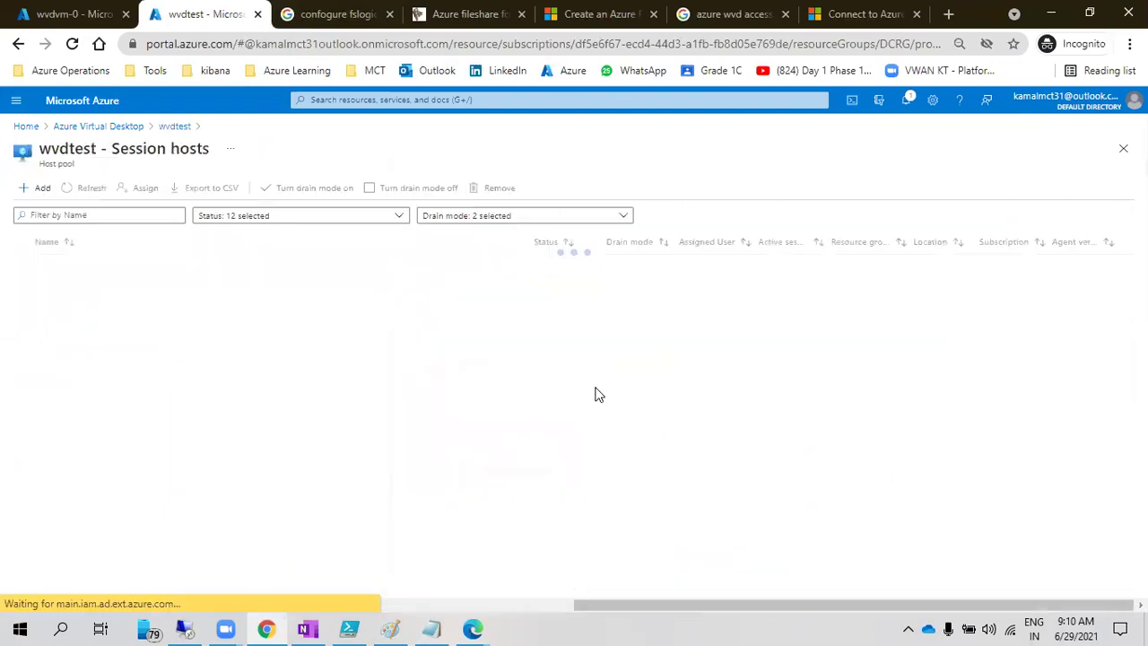
pyautogui.click(71, 274)
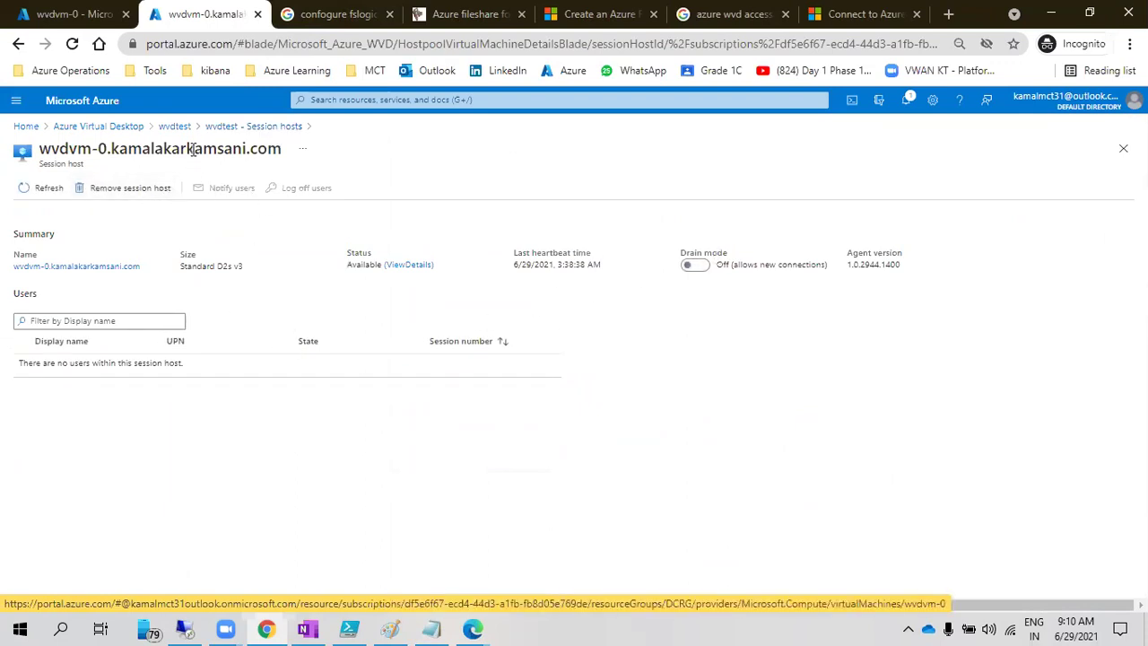
# - Go back to wvdtest's Session hosts list and select both session hosts
pyautogui.click(246, 125)
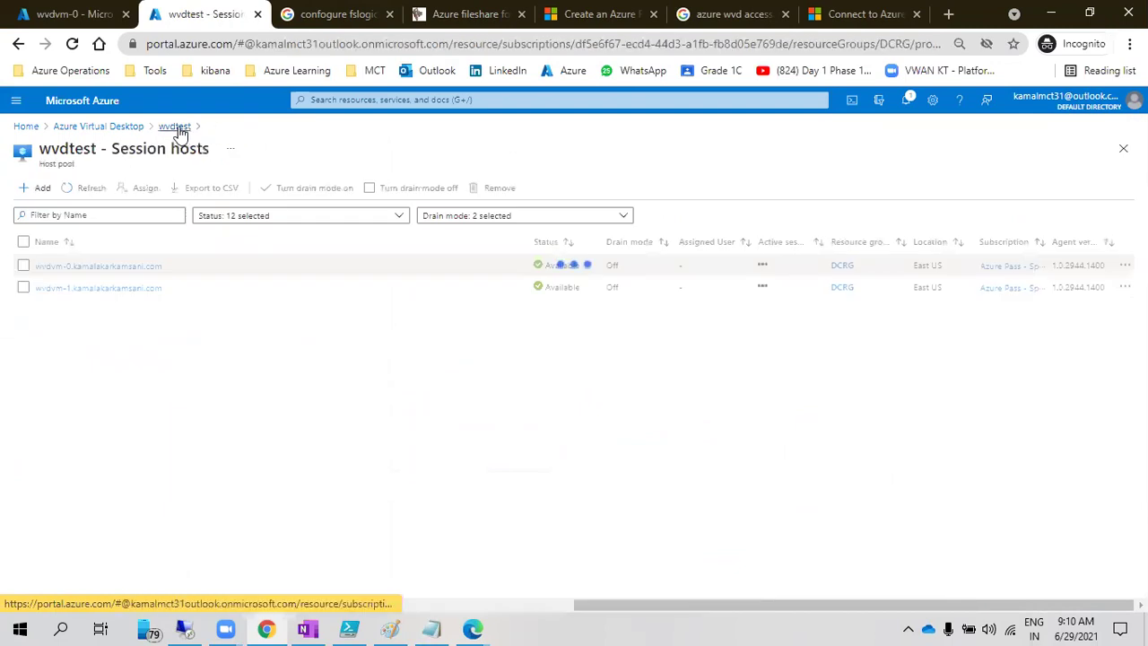
pyautogui.click(176, 126)
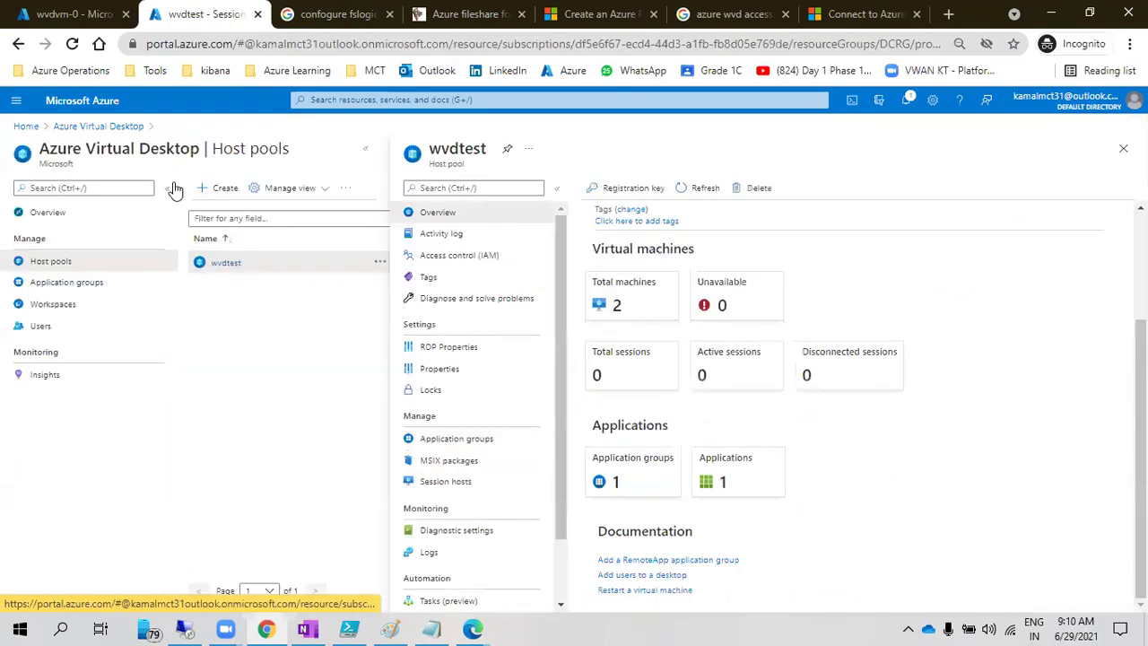
pyautogui.click(461, 486)
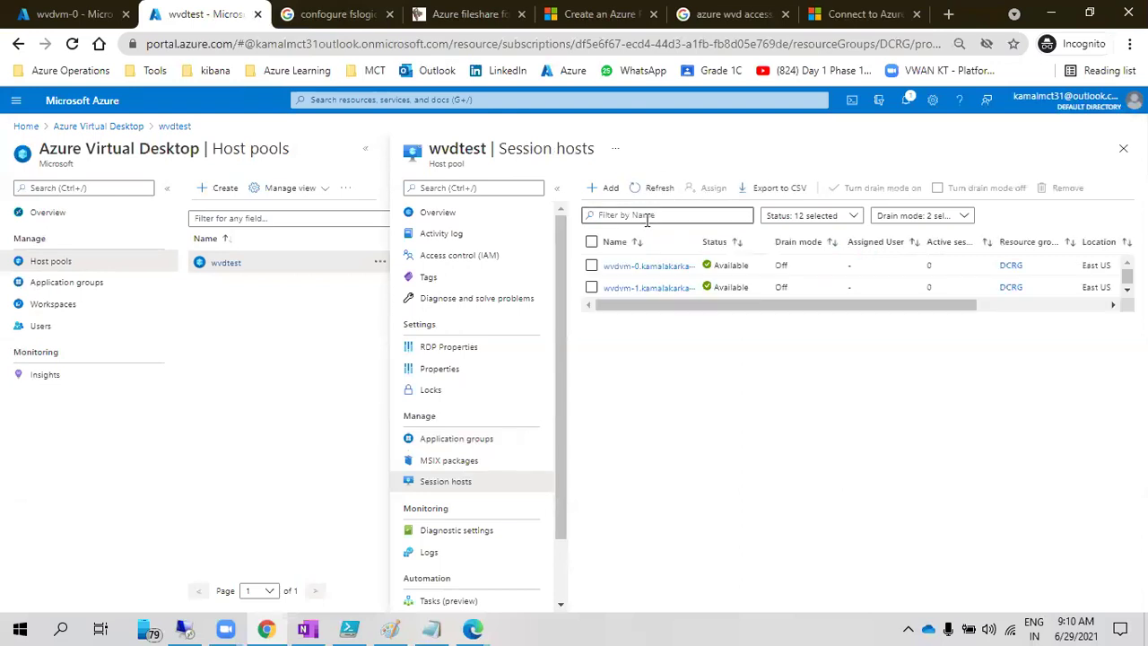
pyautogui.click(591, 242)
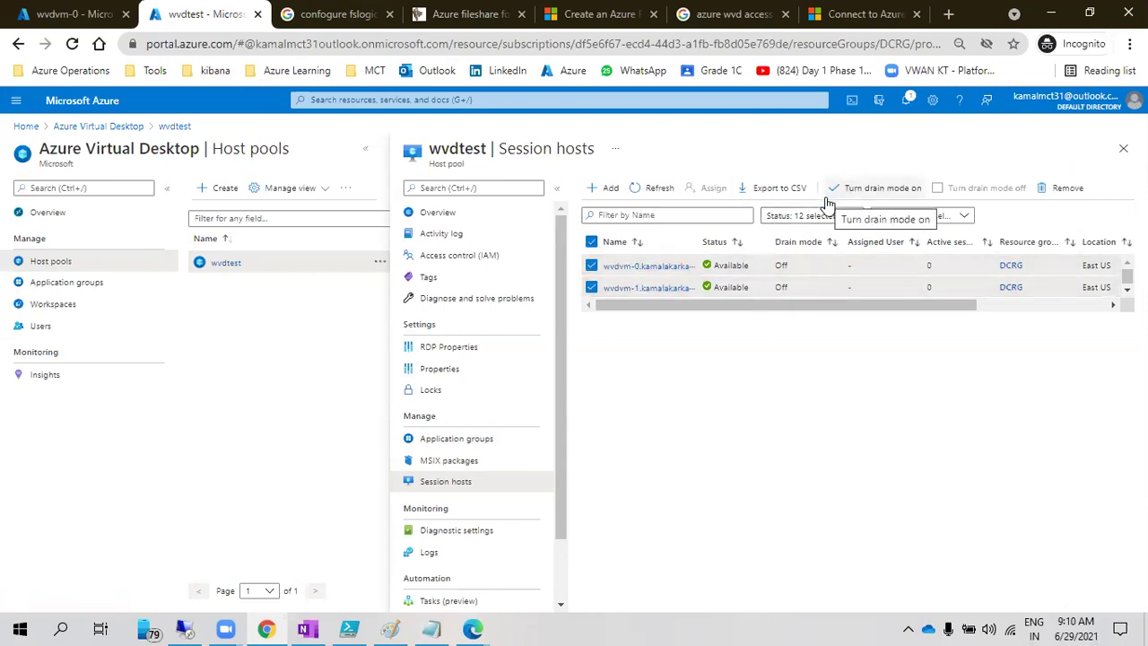
# - Open wvdvm-0 and its virtual machine, then return to the Session hosts list
pyautogui.click(659, 266)
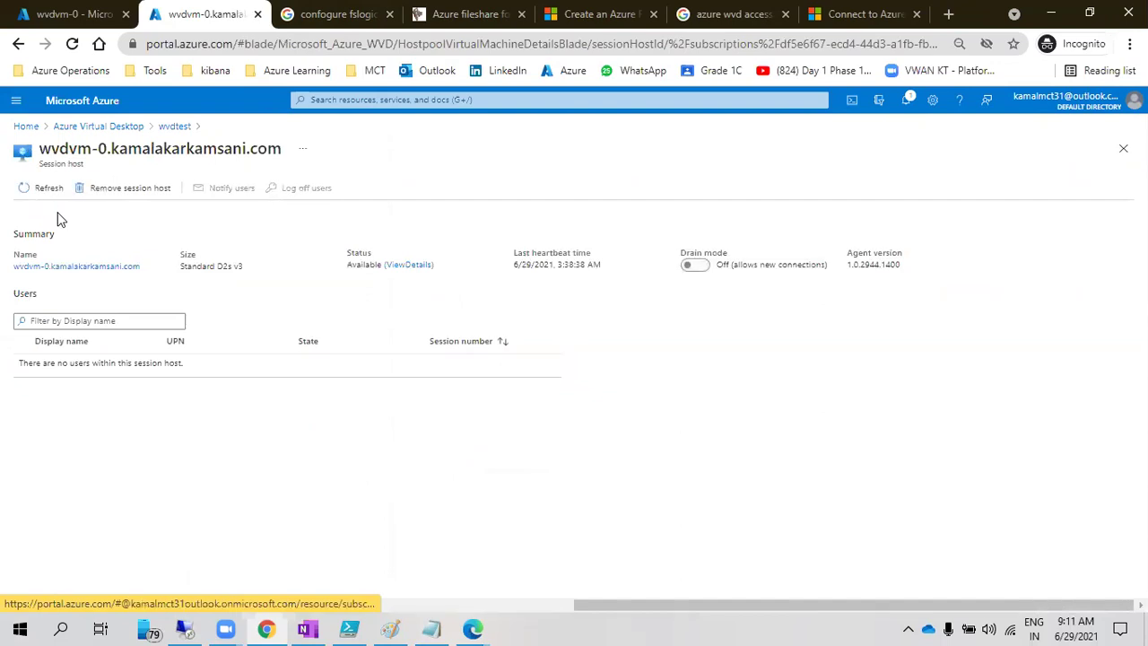
pyautogui.click(59, 267)
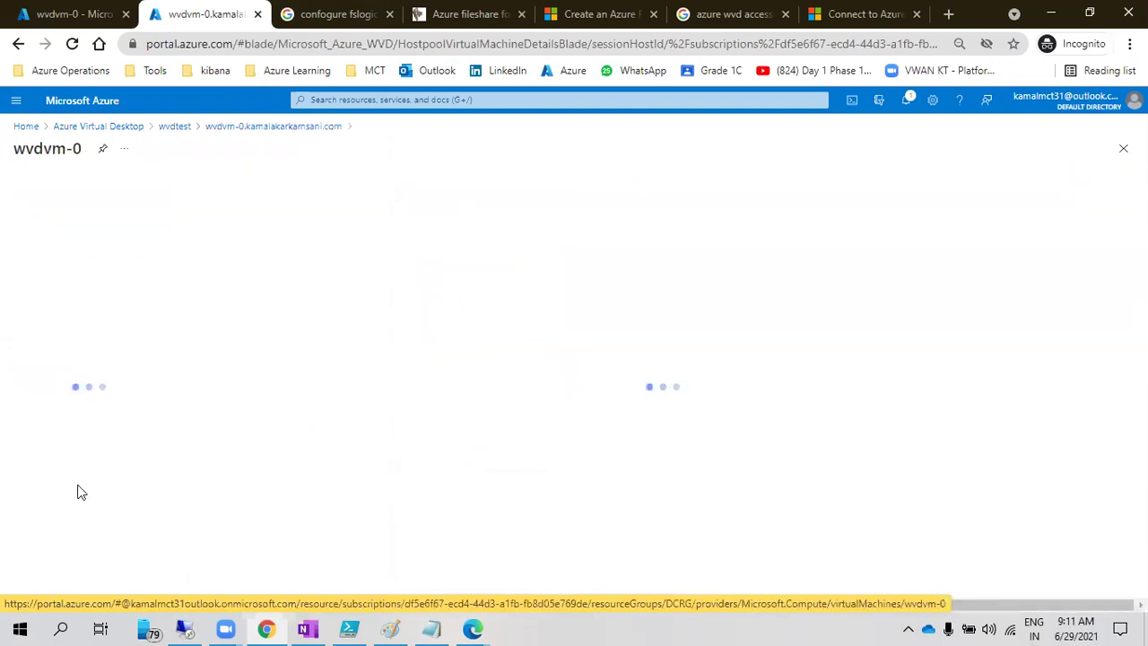
pyautogui.click(295, 127)
pyautogui.click(173, 127)
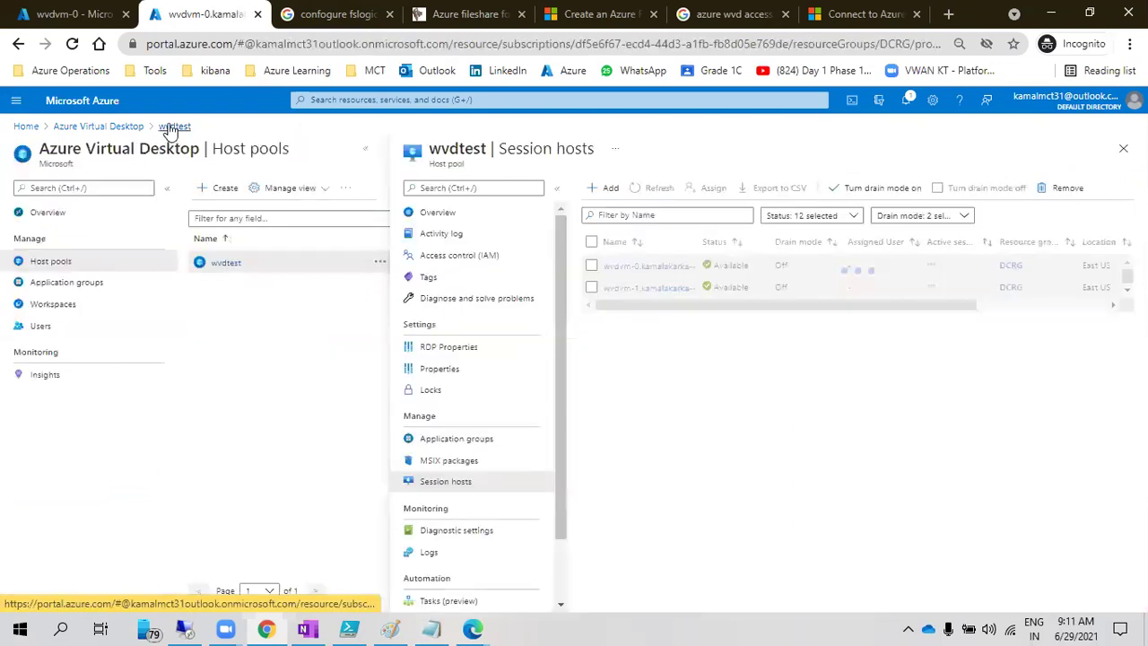
pyautogui.scroll(-2, 440, 554)
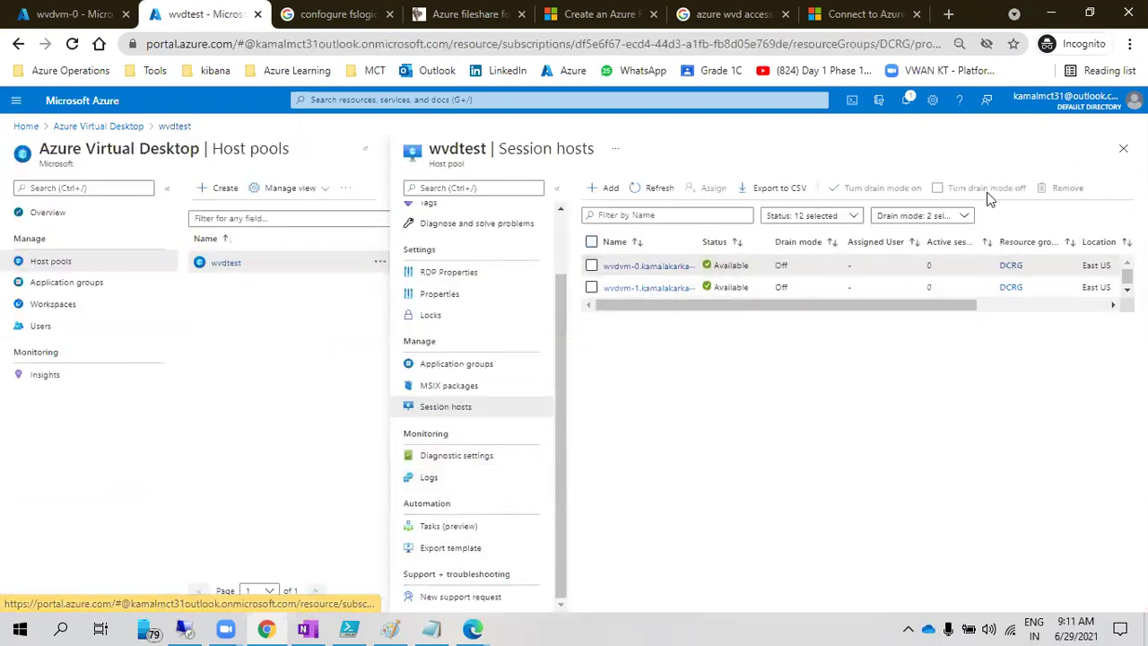
# - Open the first session host's actions menu and dismiss it without changes
pyautogui.moveTo(912, 307); pyautogui.dragTo(1120, 312)
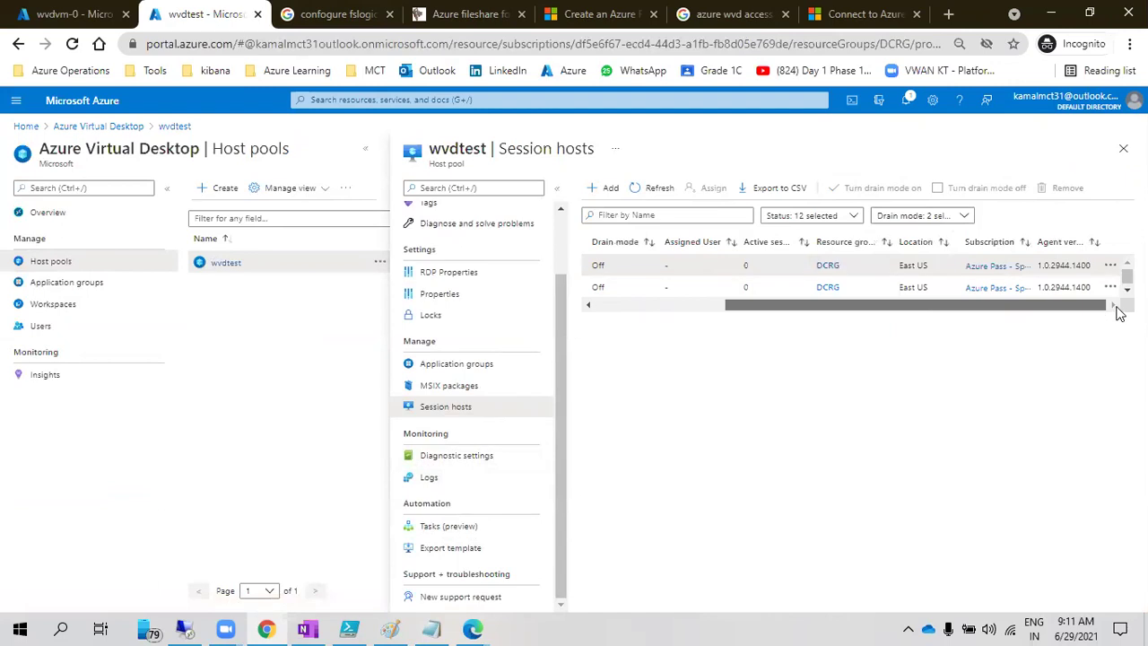
pyautogui.click(1111, 265)
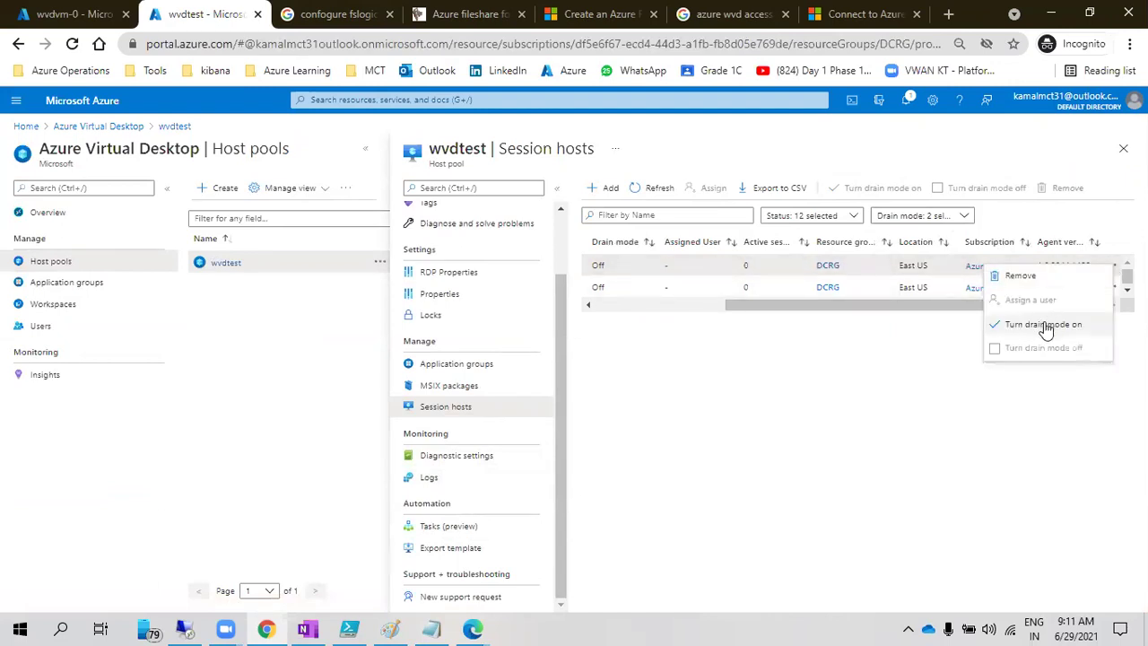
pyautogui.click(833, 385)
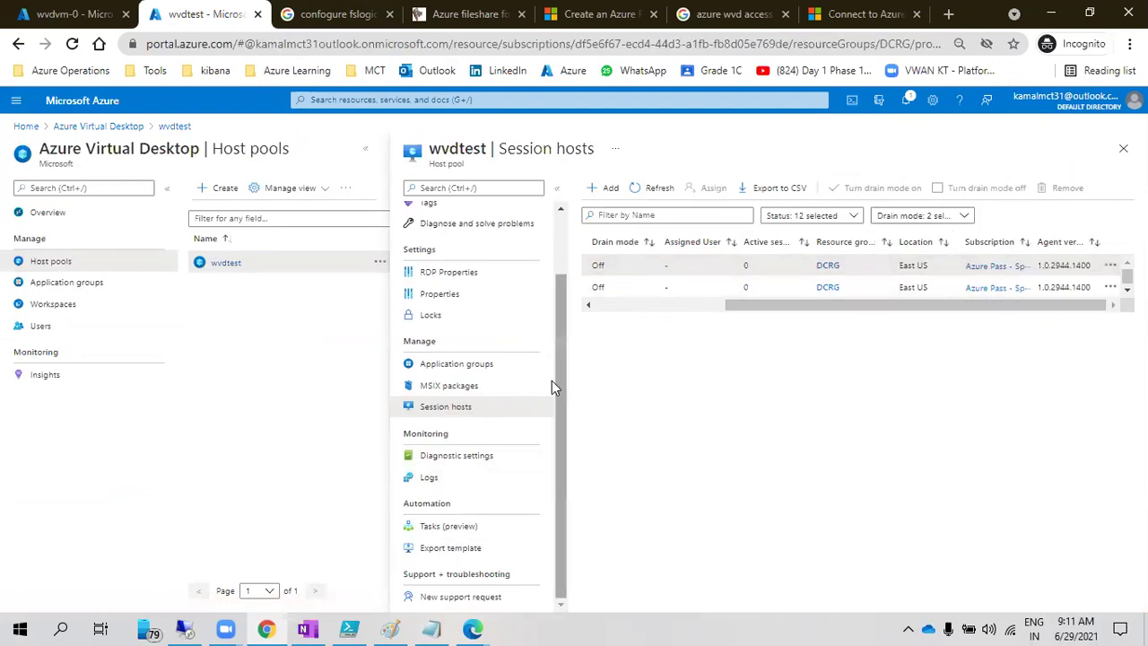
# - Review Application groups and advanced RDP properties, then open the 'Add users to a desktop' guide
pyautogui.click(449, 374)
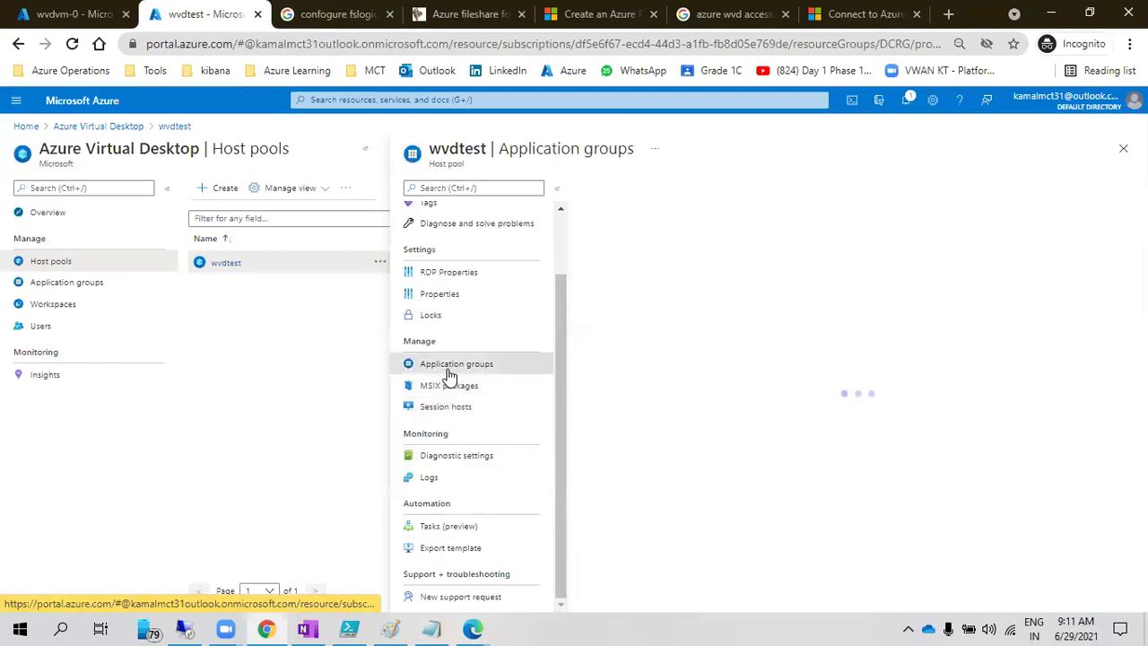
pyautogui.scroll(2, 454, 395)
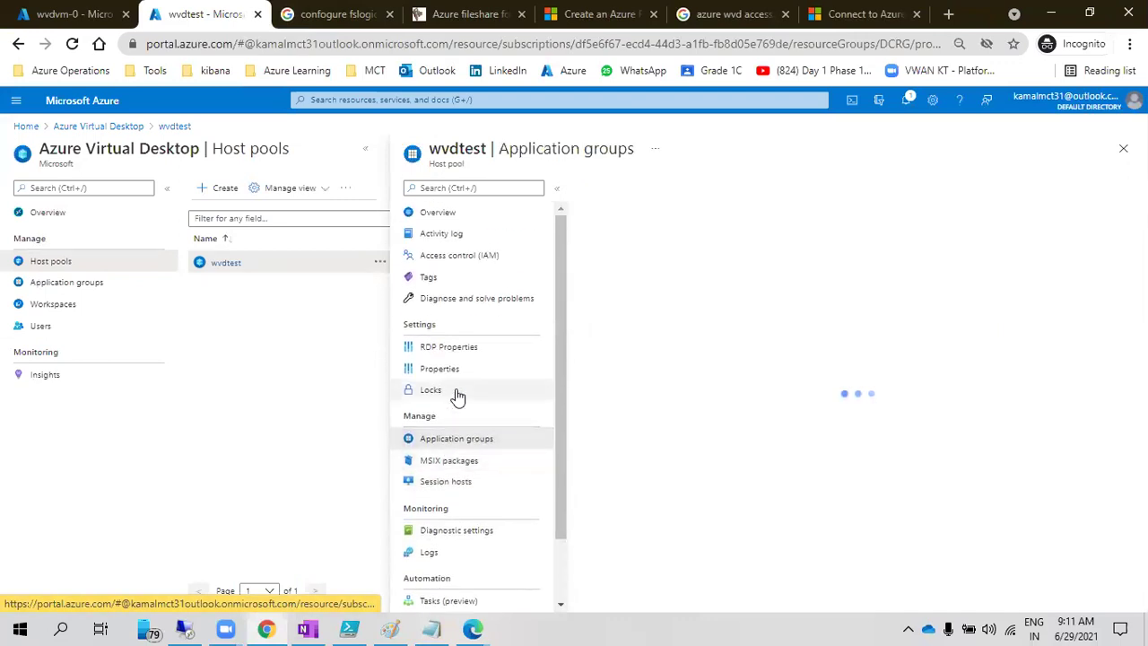
pyautogui.click(453, 348)
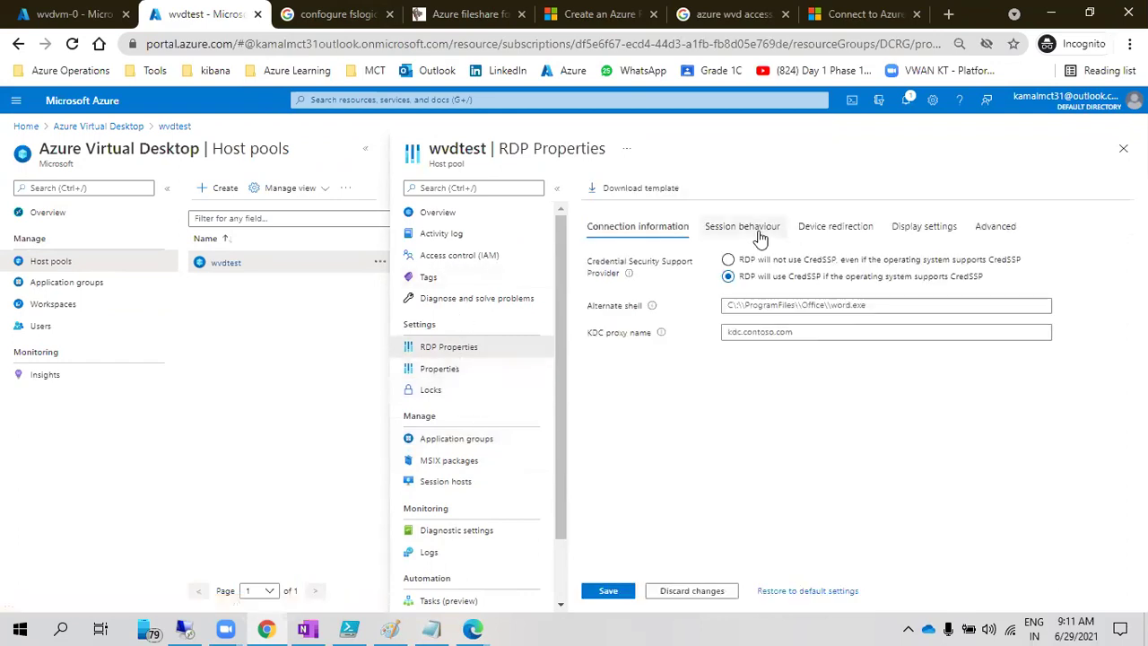
pyautogui.click(1002, 226)
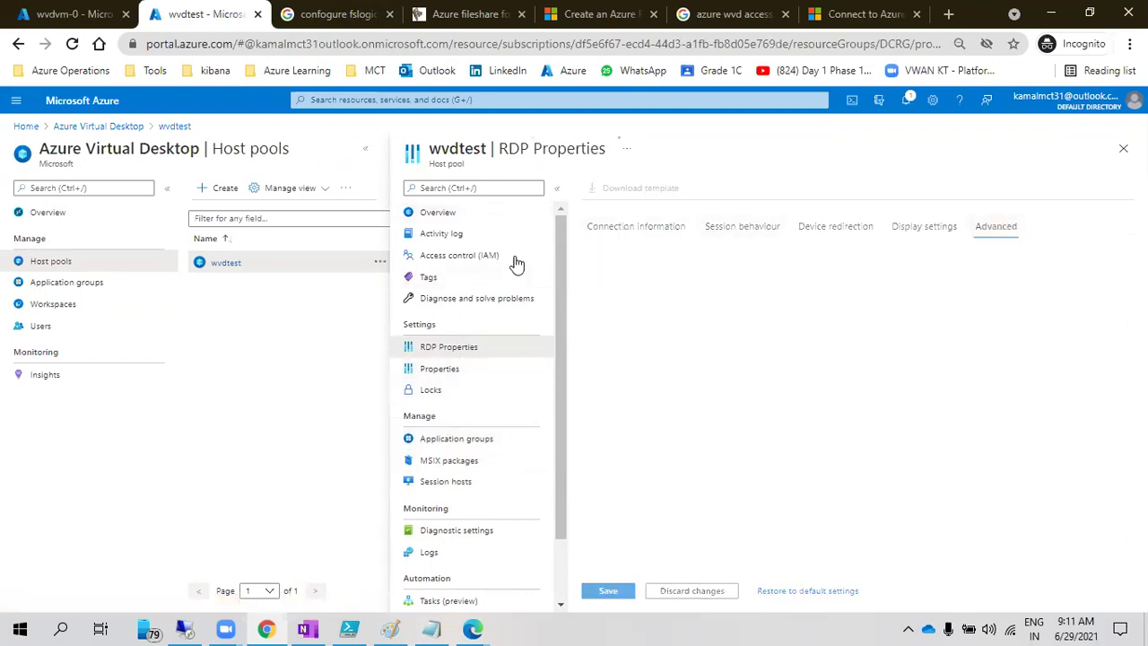
pyautogui.click(427, 219)
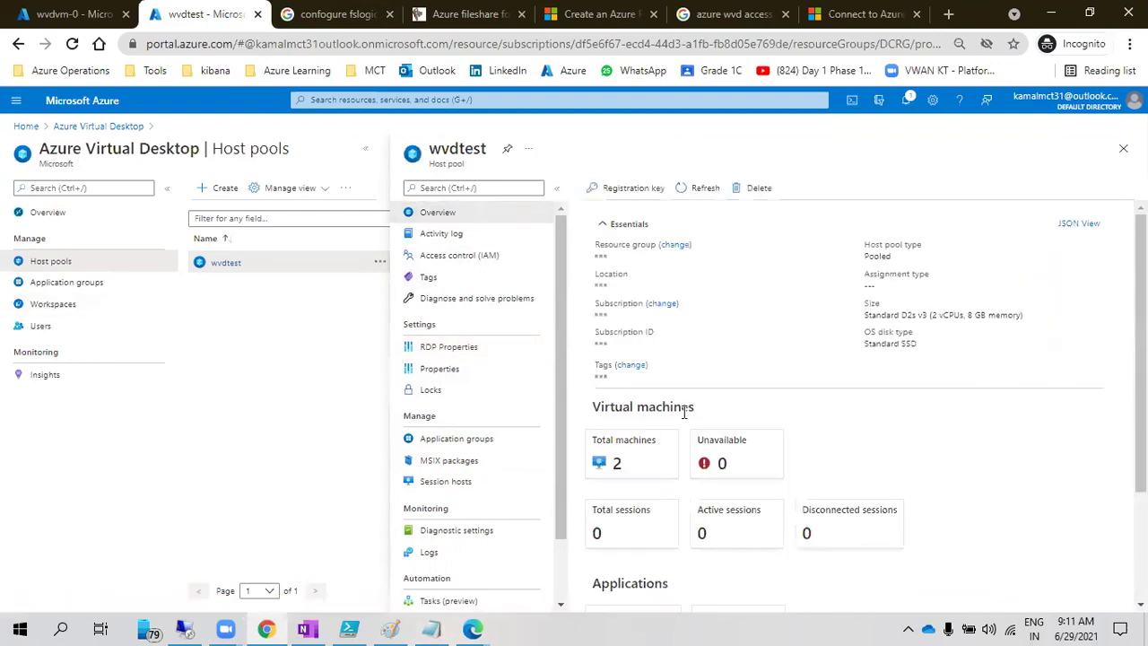
pyautogui.scroll(-2, 677, 377)
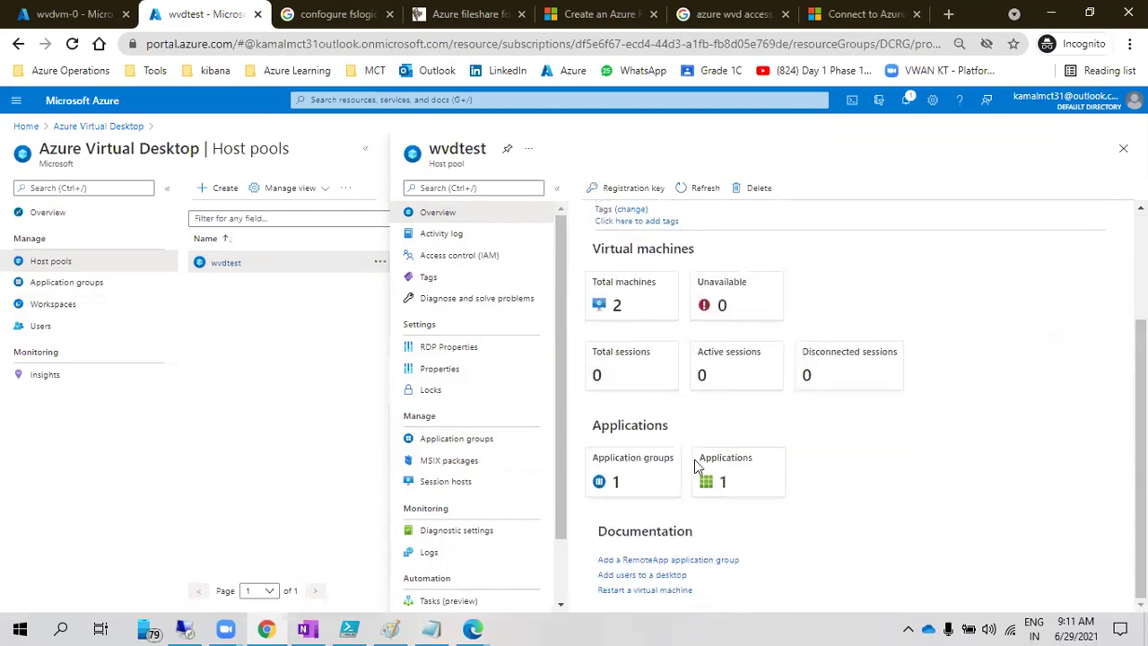
pyautogui.click(644, 578)
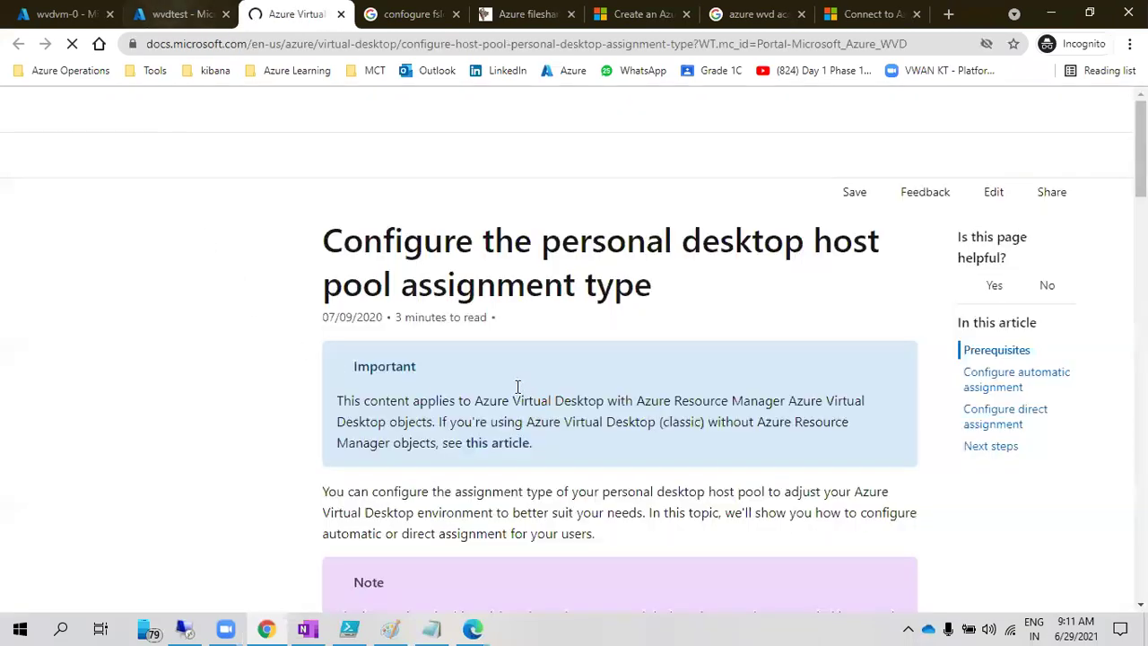
# - Scroll to 'Configure direct assignment' and highlight the application group steps
pyautogui.scroll(-6, 517, 387)
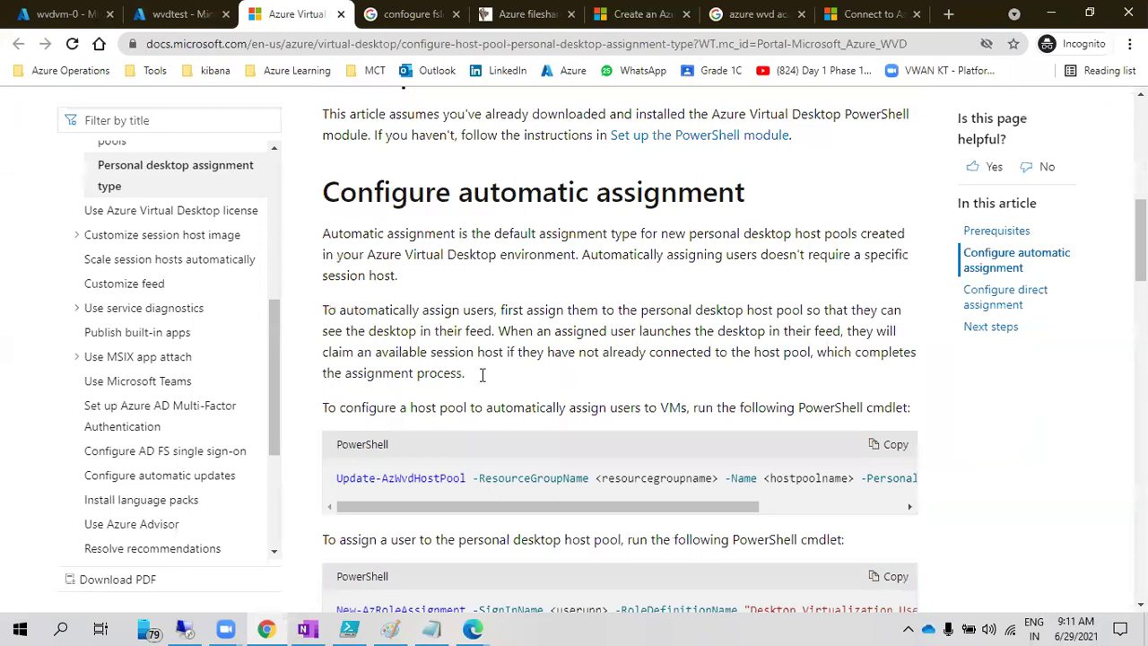
pyautogui.scroll(-6, 482, 377)
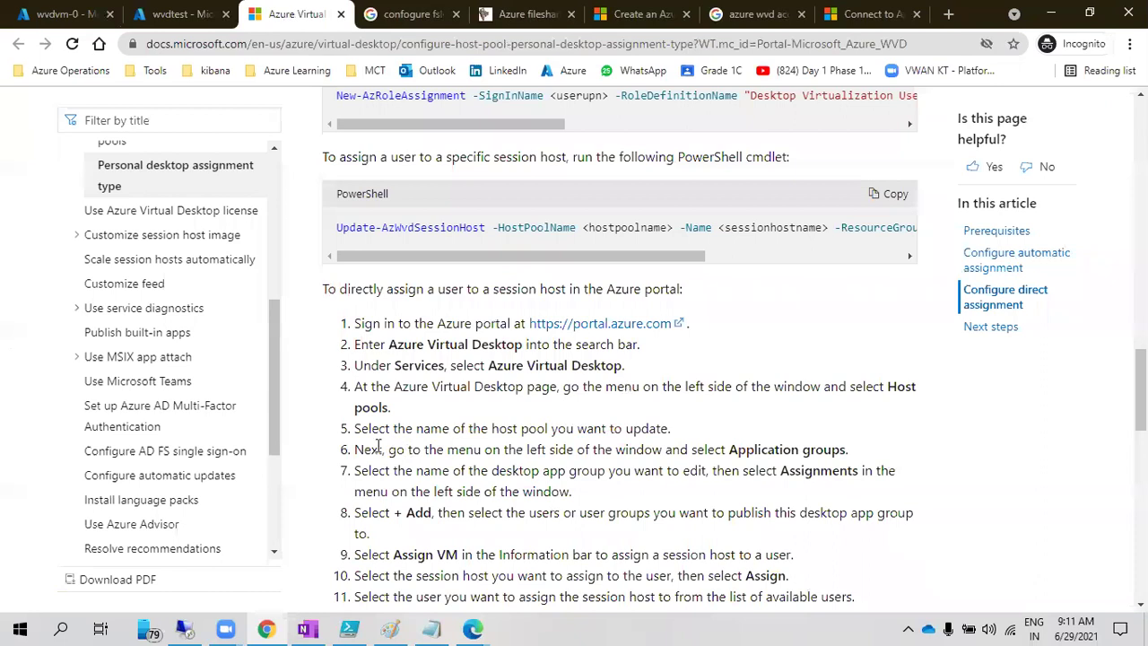
pyautogui.moveTo(357, 458); pyautogui.dragTo(622, 473)
pyautogui.click(601, 486)
pyautogui.moveTo(425, 512); pyautogui.dragTo(549, 554)
pyautogui.scroll(-3, 529, 494)
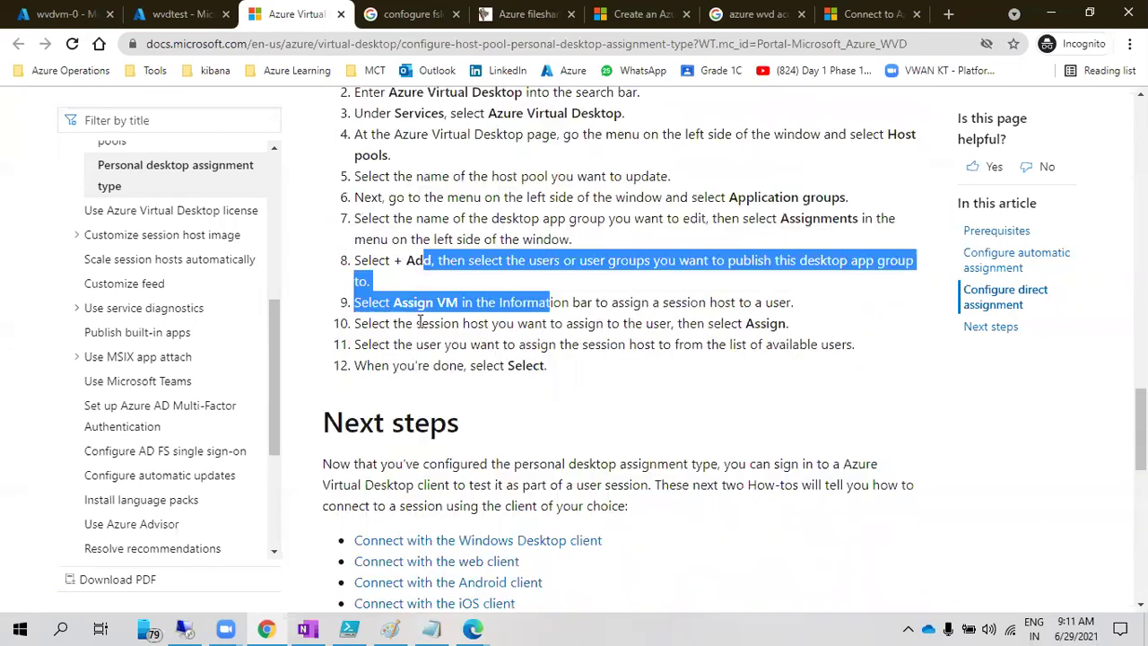
# - Highlight steps 5–8 on assigning users, then return to the wvdvm-0 portal tab
pyautogui.moveTo(406, 260); pyautogui.dragTo(901, 260)
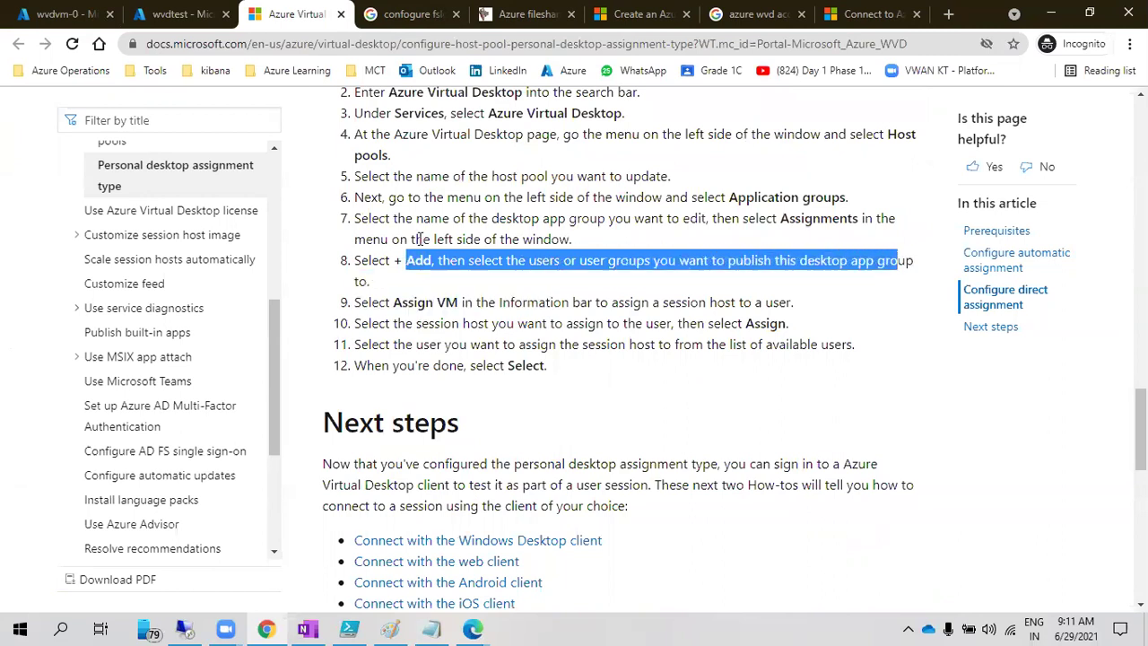
pyautogui.click(401, 224)
pyautogui.moveTo(379, 220); pyautogui.dragTo(801, 224)
pyautogui.click(384, 213)
pyautogui.moveTo(372, 192); pyautogui.dragTo(576, 178)
pyautogui.click(386, 204)
pyautogui.moveTo(385, 204); pyautogui.dragTo(854, 205)
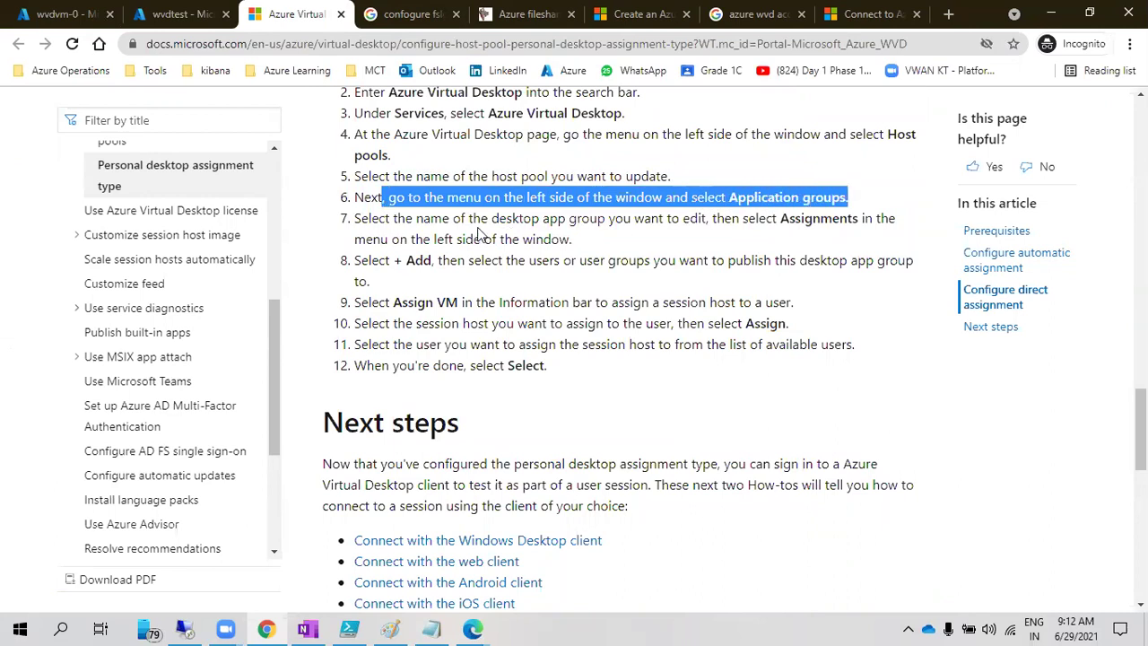
pyautogui.click(368, 219)
pyautogui.moveTo(356, 220); pyautogui.dragTo(892, 240)
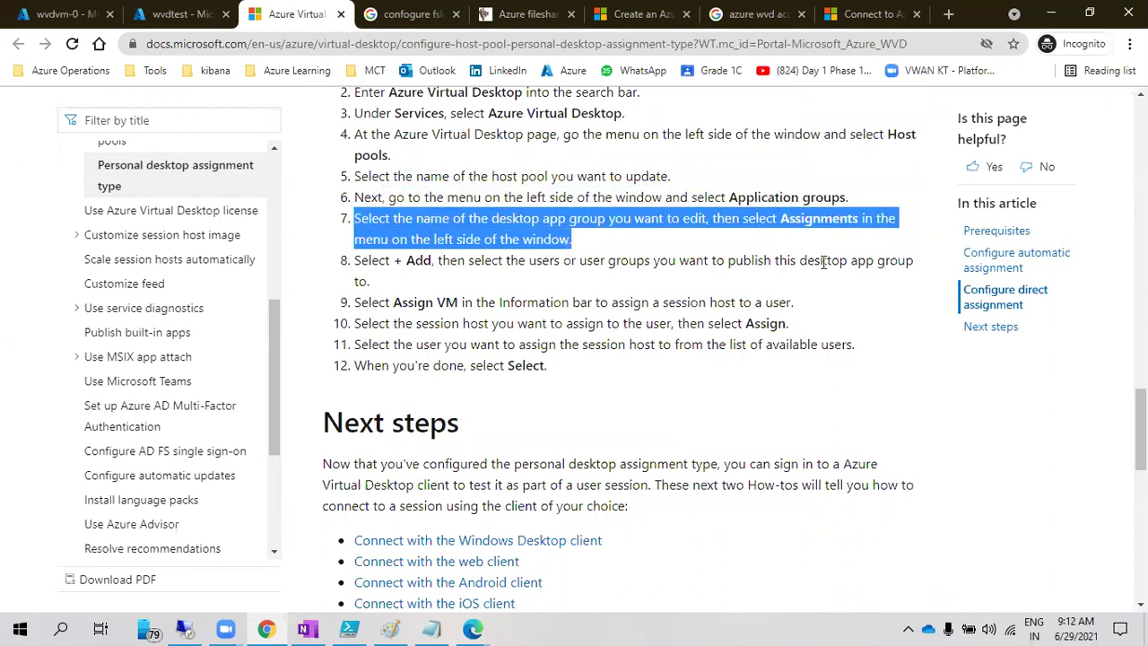
pyautogui.click(76, 20)
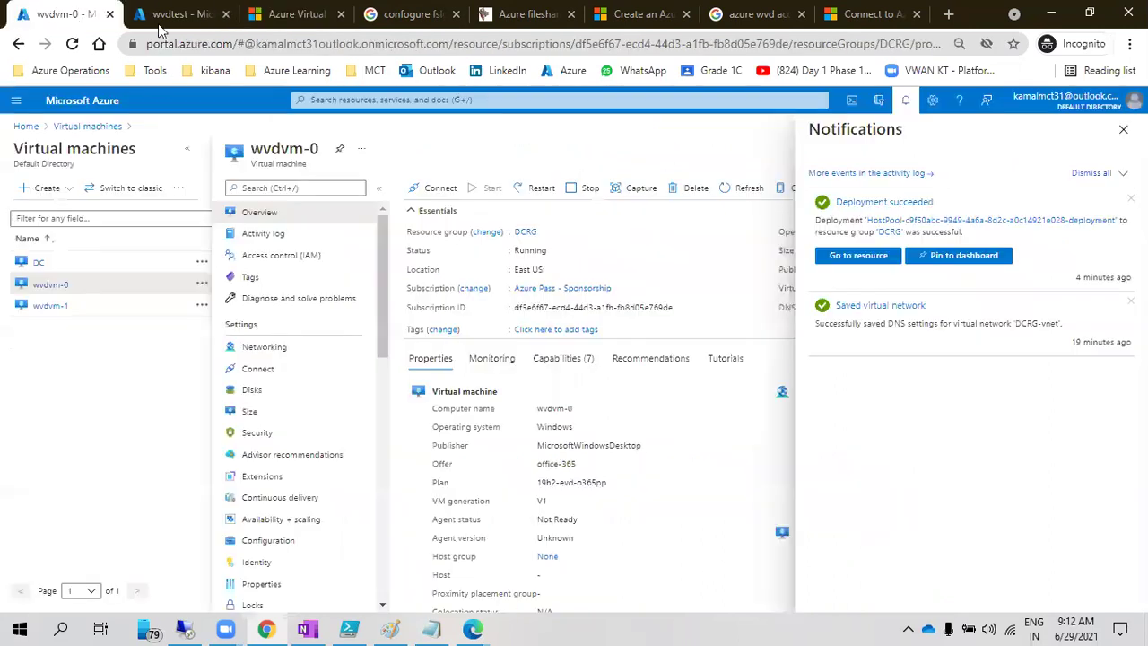
# - Open the wvdtest-DAG group's overview from Application groups, then switch to the web client docs
pyautogui.click(161, 20)
pyautogui.click(459, 439)
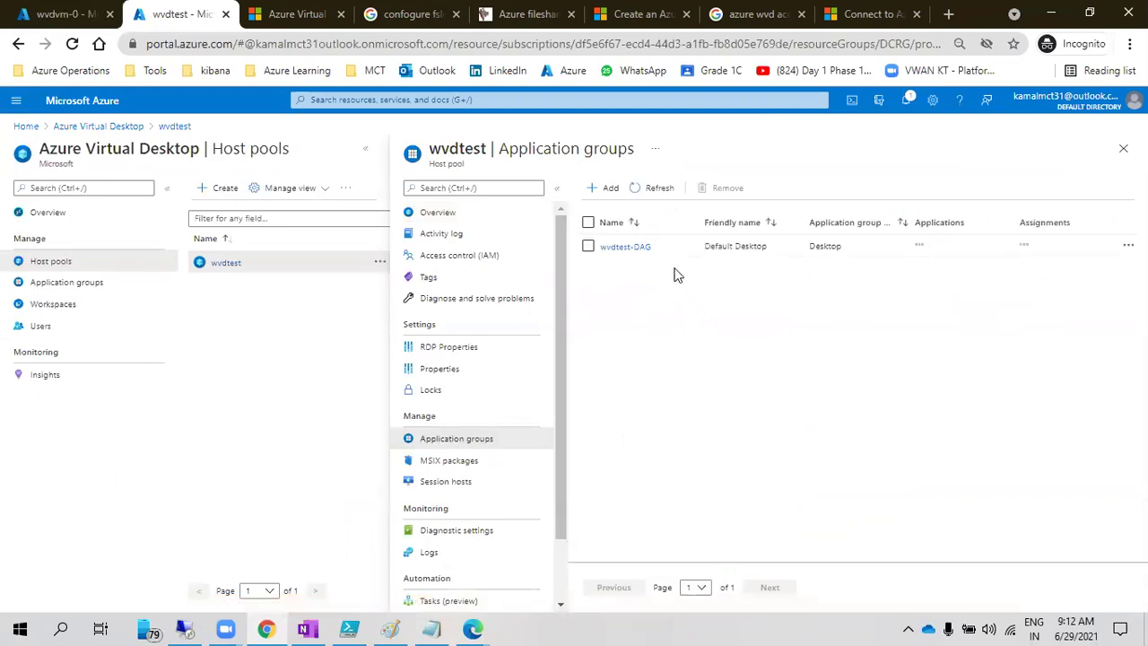
pyautogui.click(588, 246)
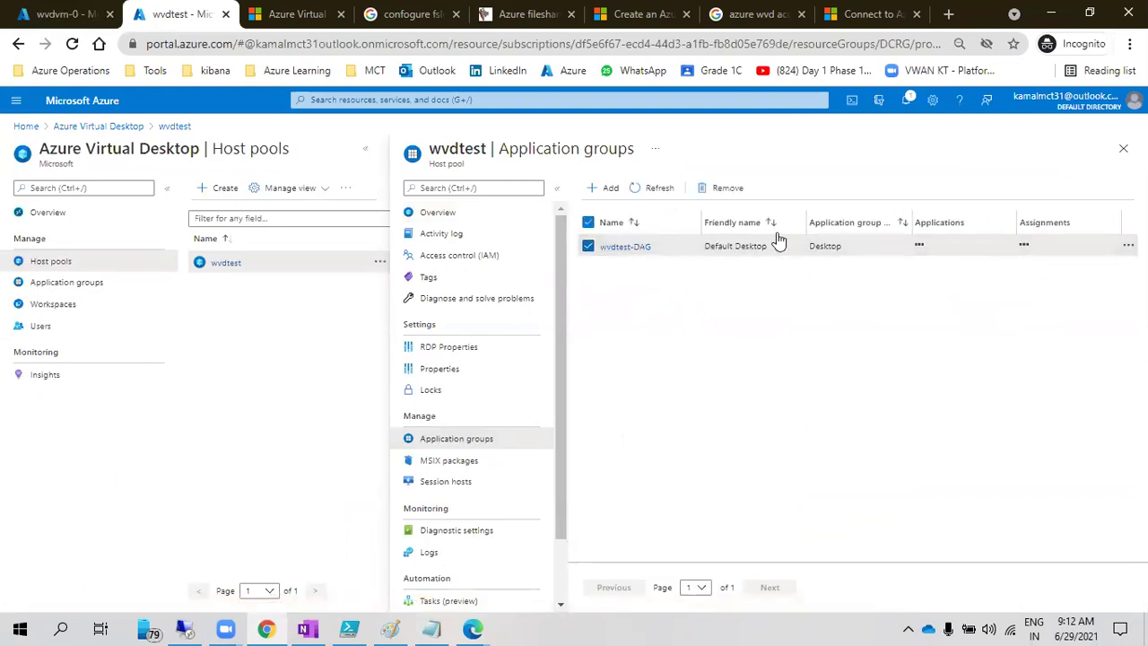
pyautogui.click(1128, 245)
pyautogui.click(830, 335)
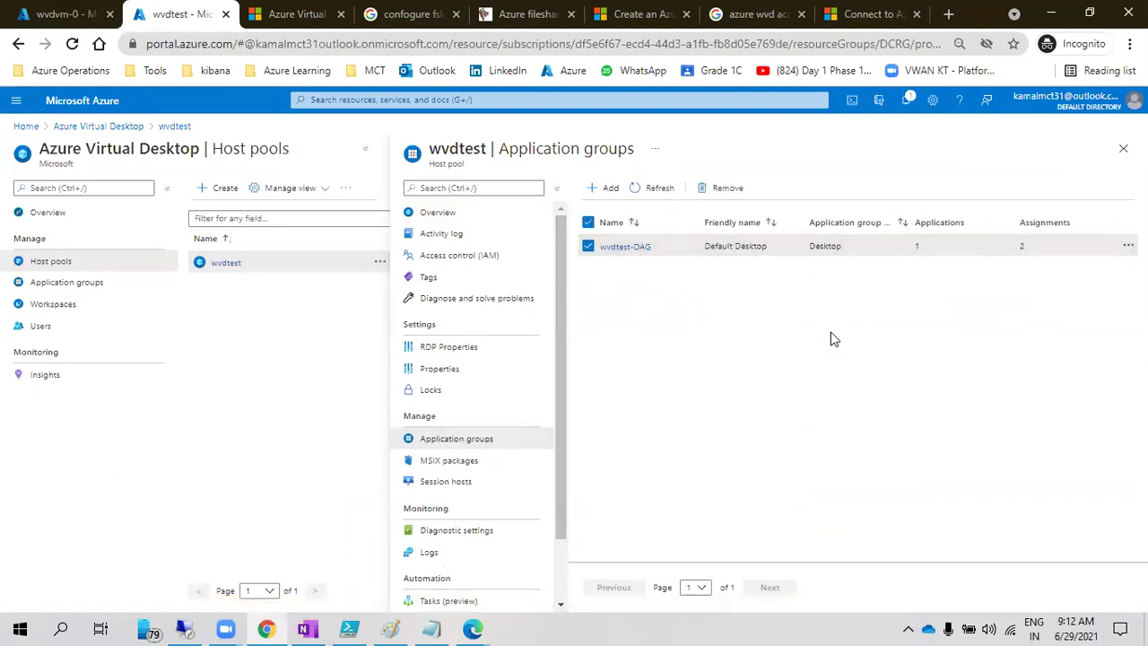
pyautogui.click(811, 251)
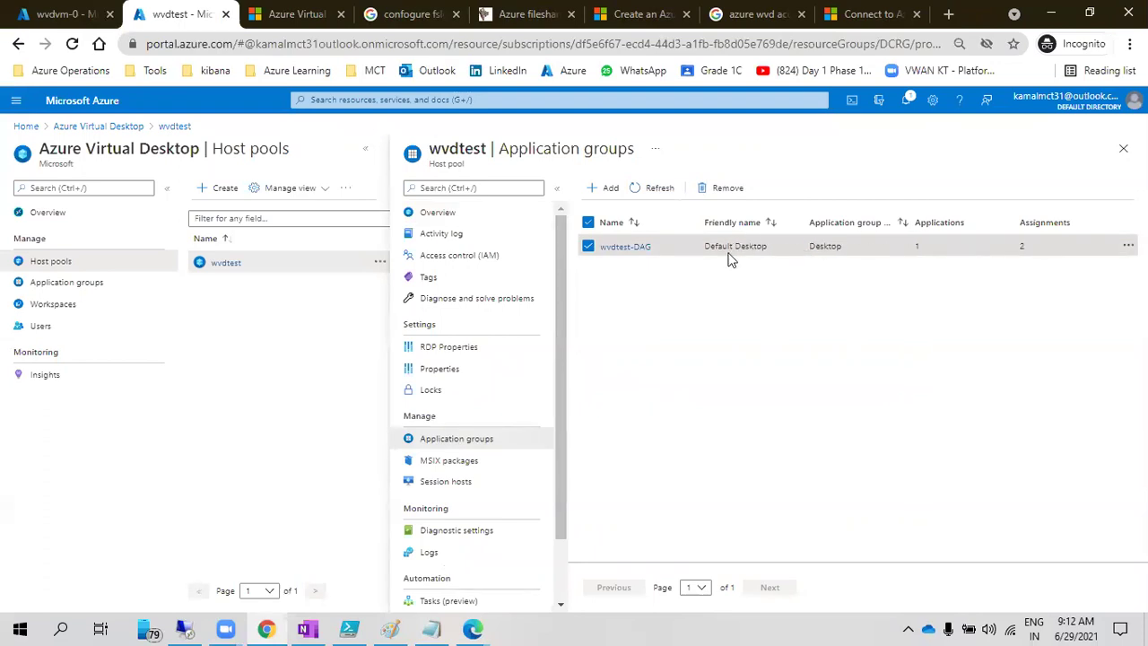
pyautogui.click(624, 250)
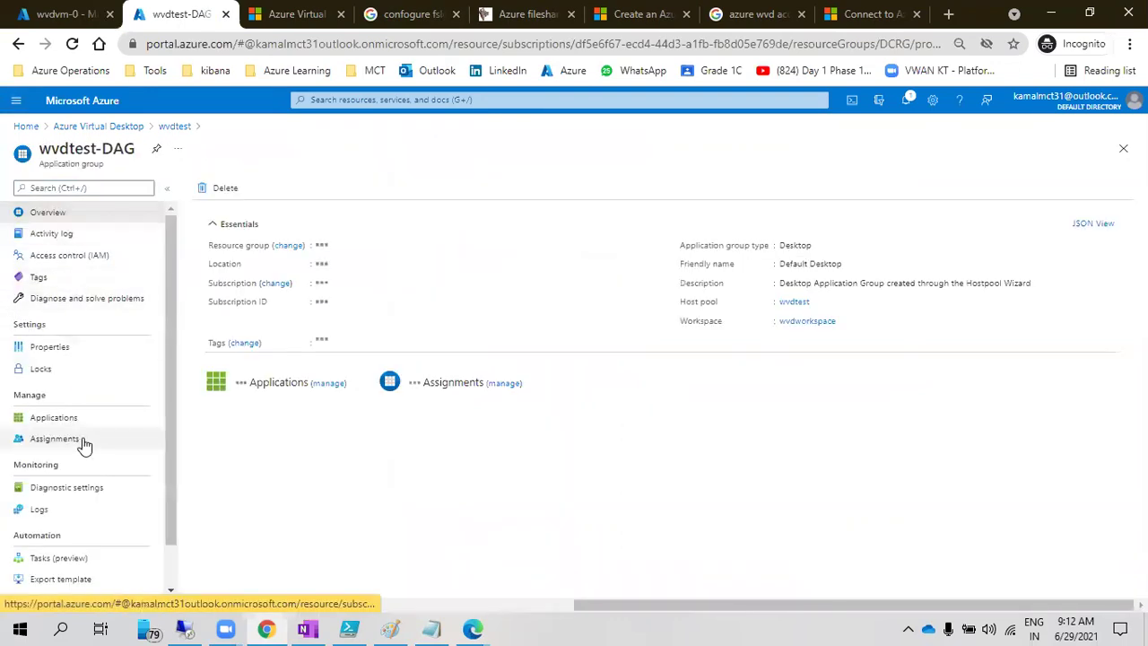
pyautogui.click(846, 16)
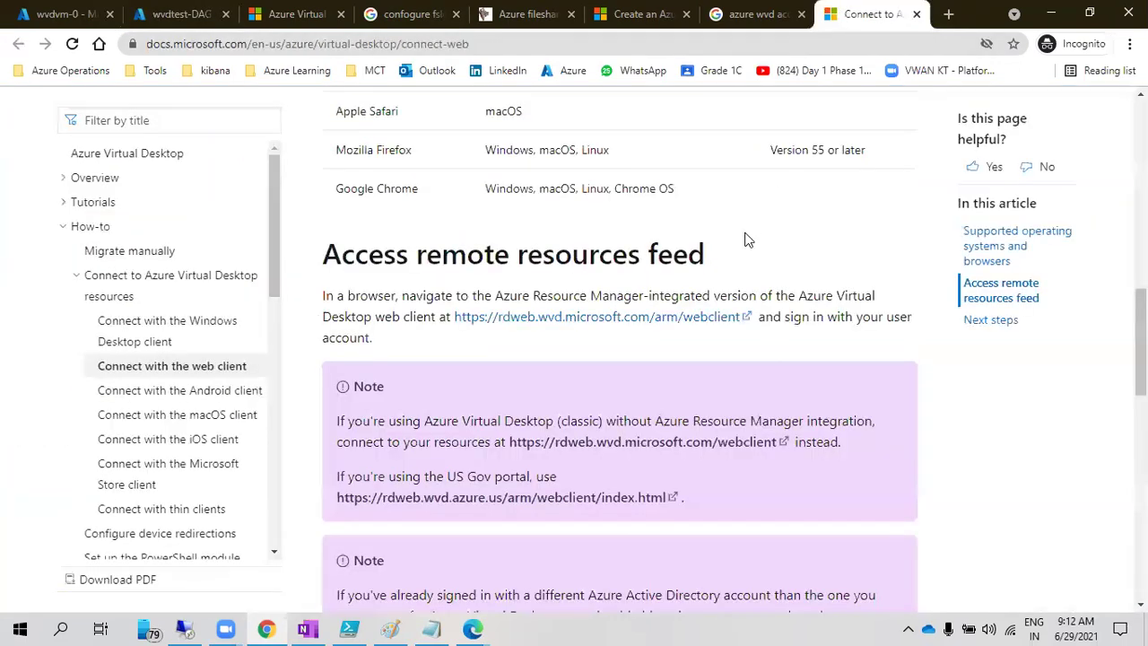
# - Close the Notifications panel on the wvdvm-0 page and reload the Azure portal
pyautogui.click(63, 14)
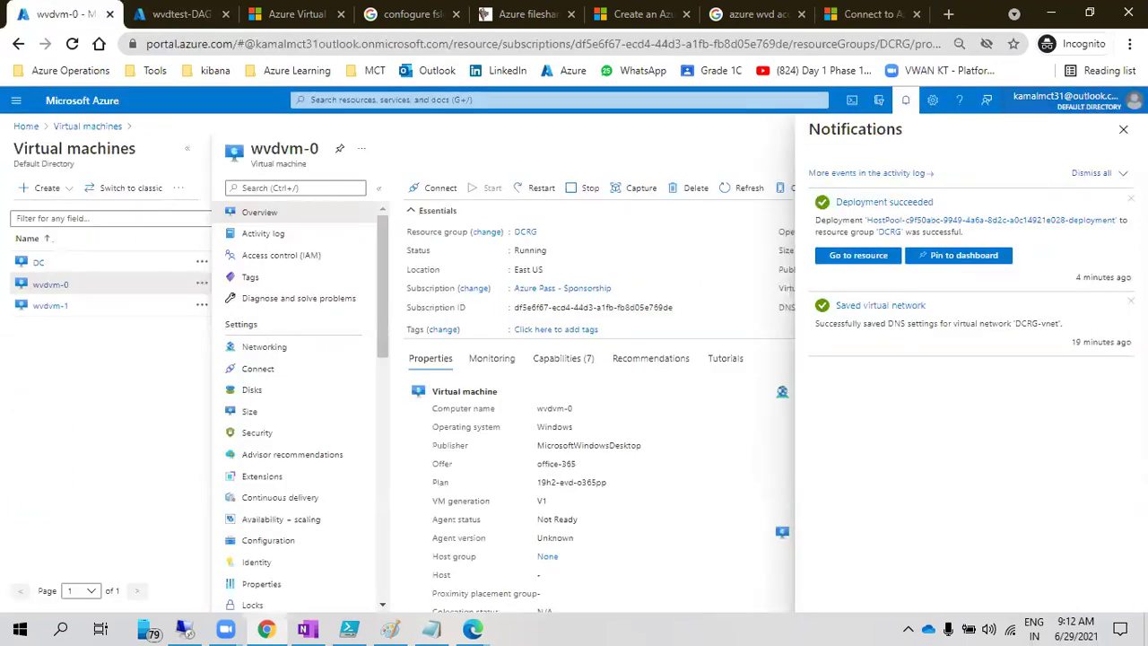
pyautogui.click(1123, 129)
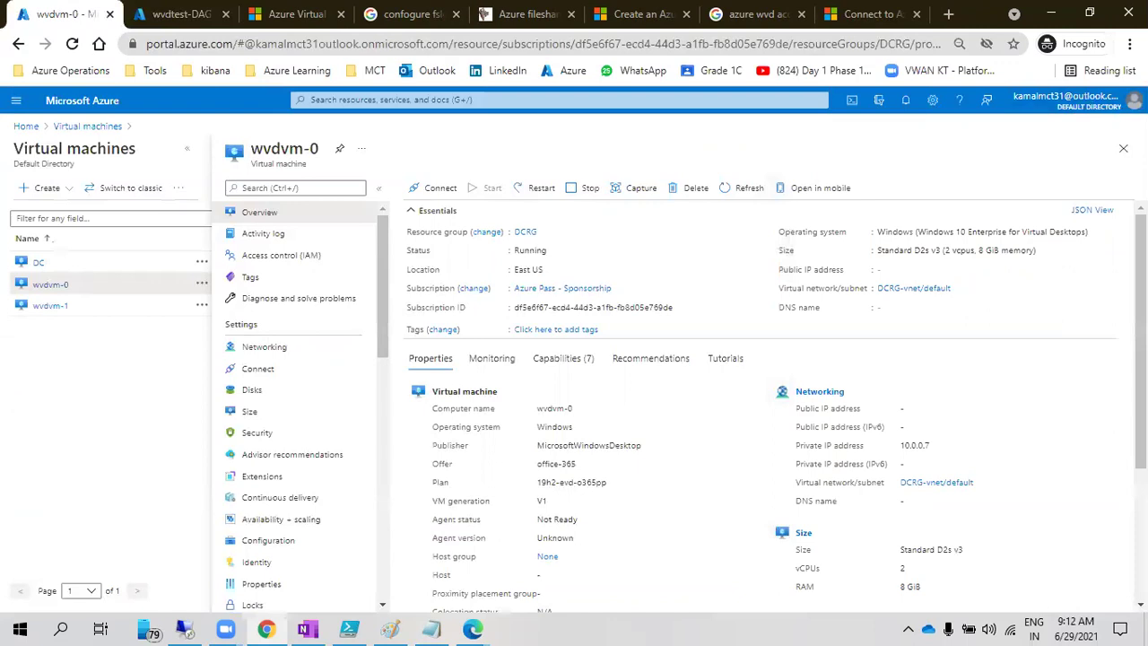
pyautogui.press('F5')
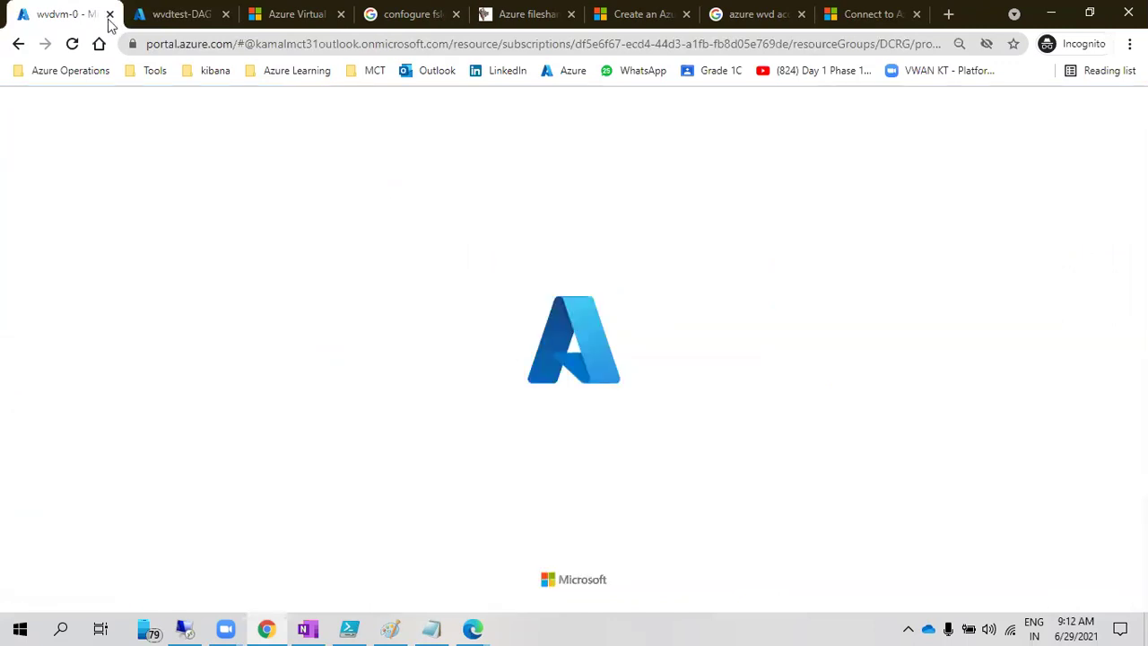
# - Open the rdweb.wvd.microsoft.com/arm/webclient link from the docs in a new tab
pyautogui.click(868, 14)
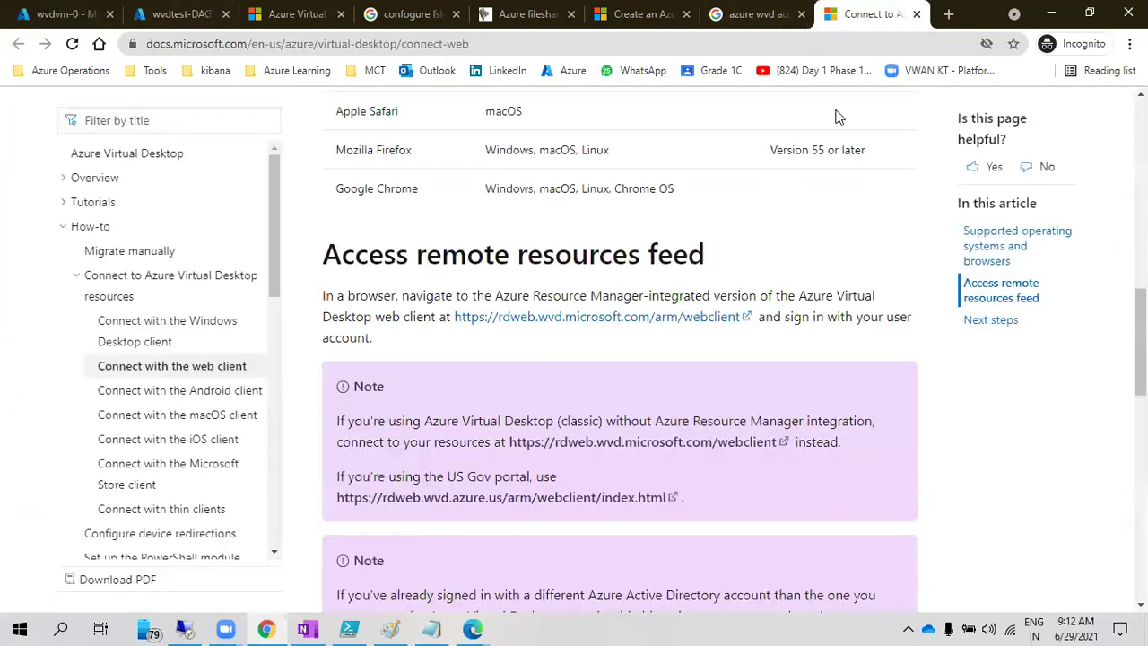
pyautogui.keyDown('ctrl'); pyautogui.click(705, 316); pyautogui.keyUp('ctrl')
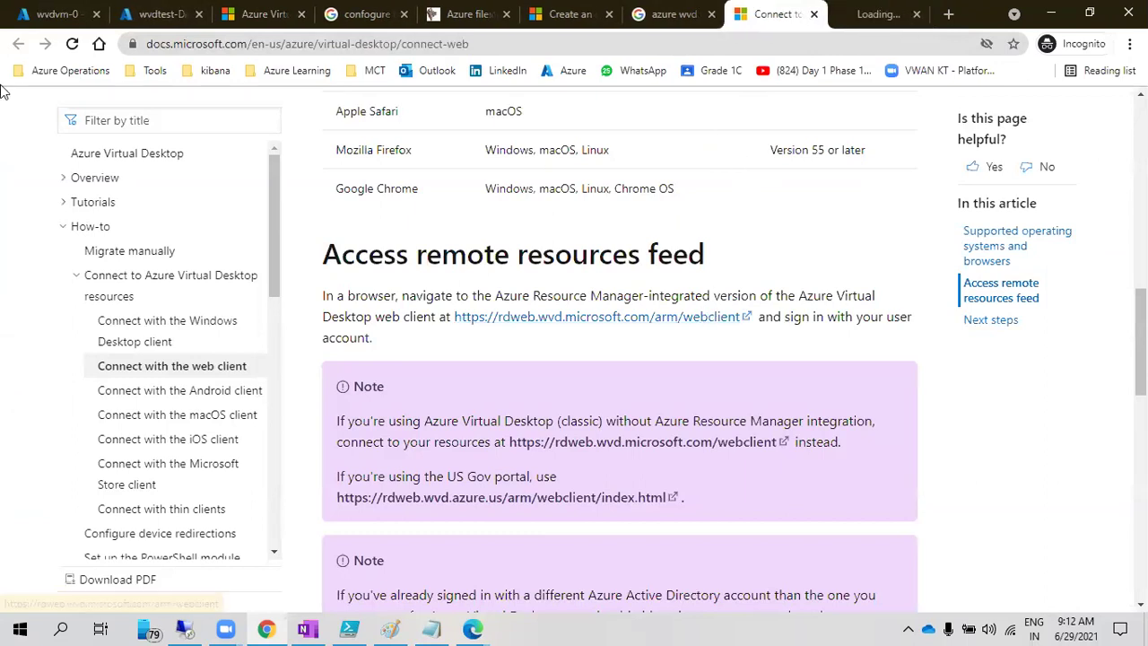
pyautogui.click(870, 14)
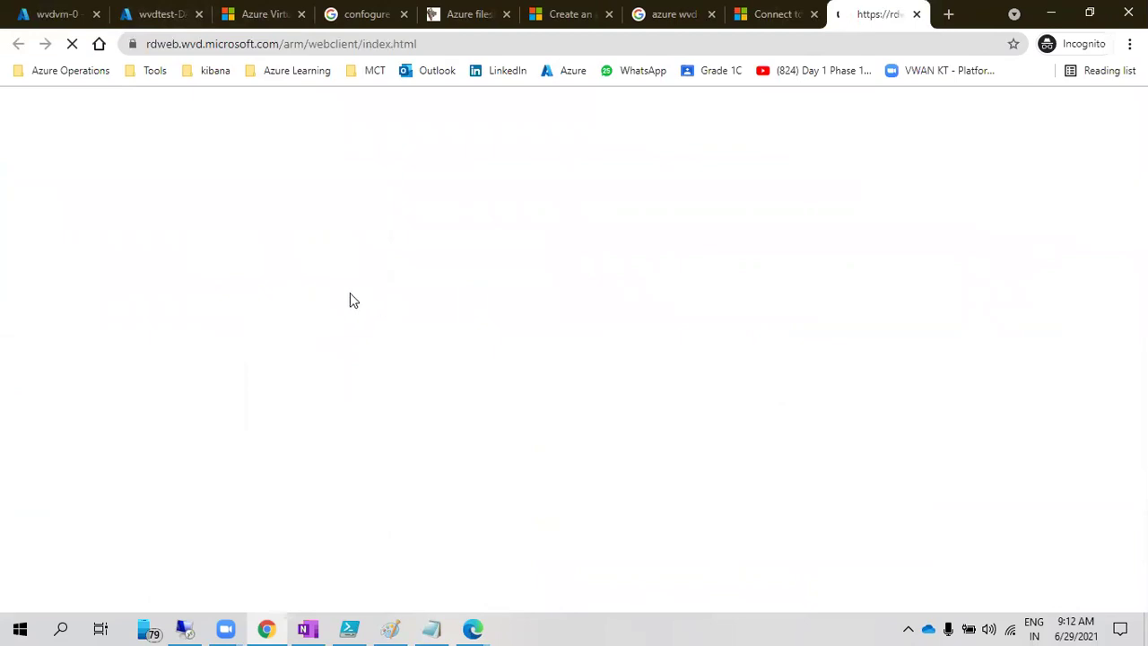
# - Copy the saved password from Notepad and check the web client's additional options
pyautogui.click(430, 627)
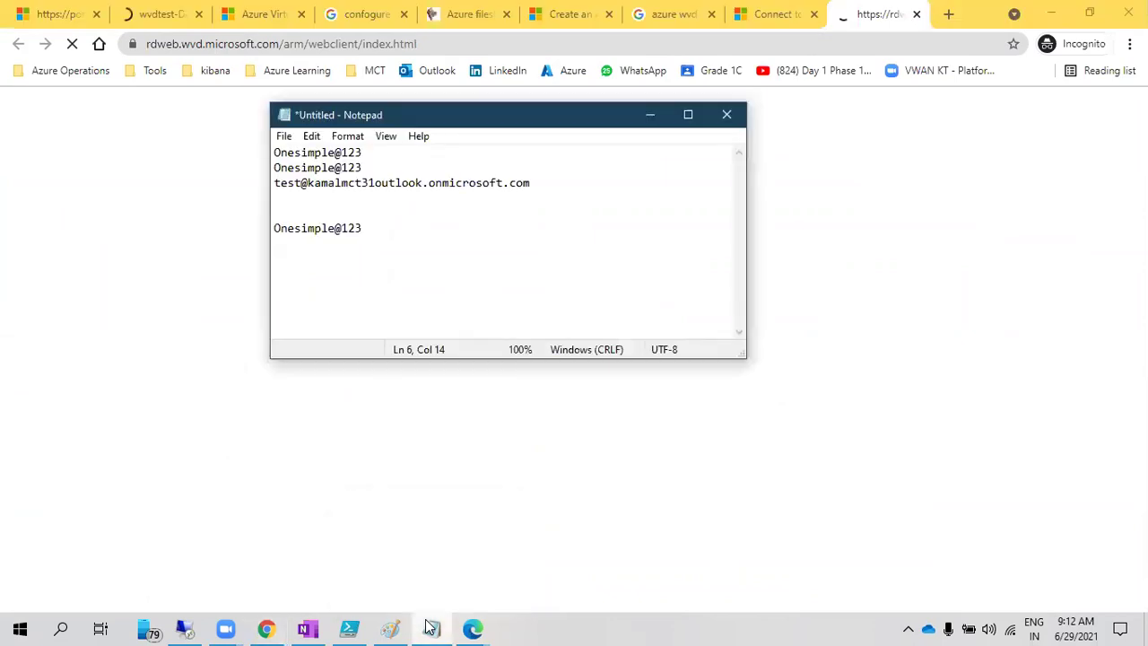
pyautogui.moveTo(362, 229); pyautogui.dragTo(259, 225)
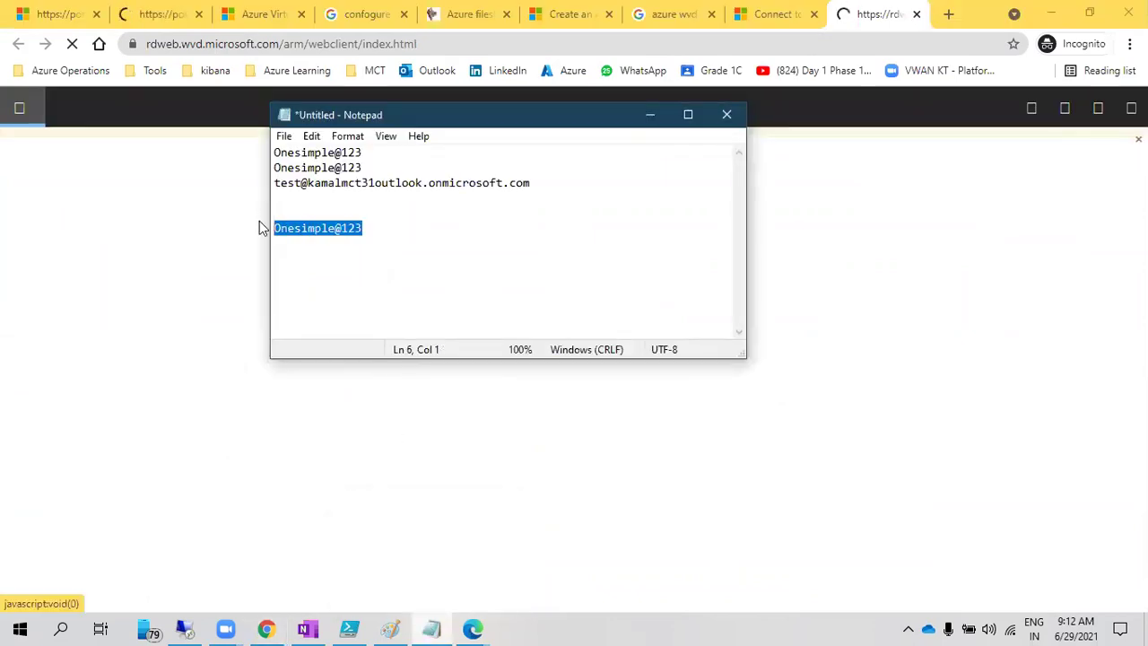
pyautogui.click(171, 108)
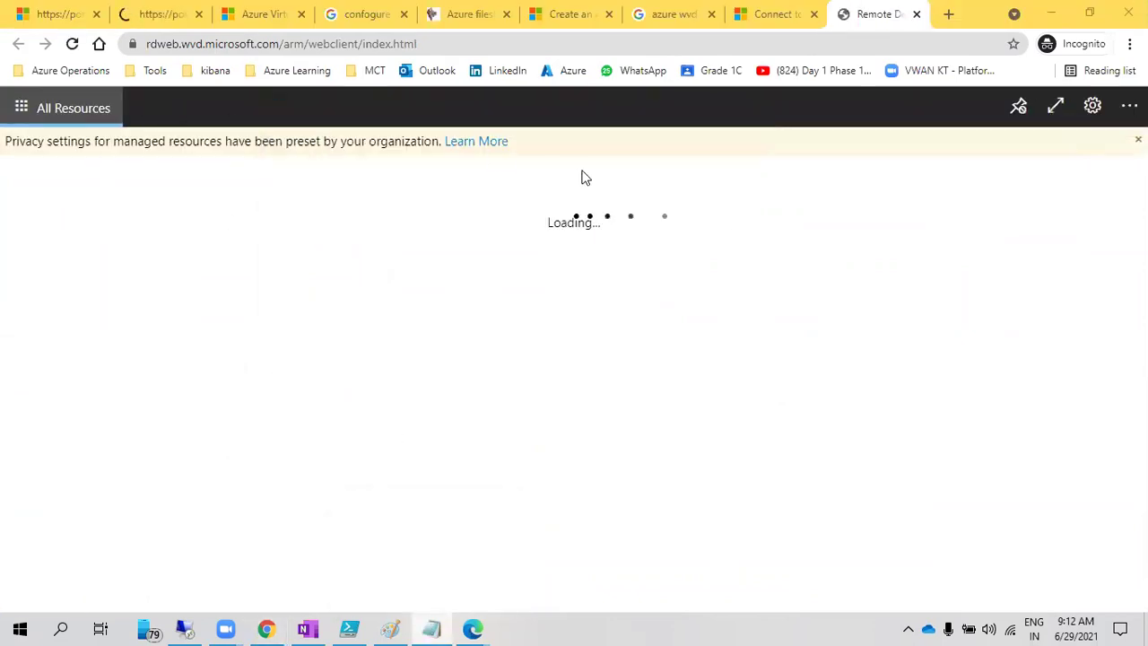
pyautogui.click(1129, 106)
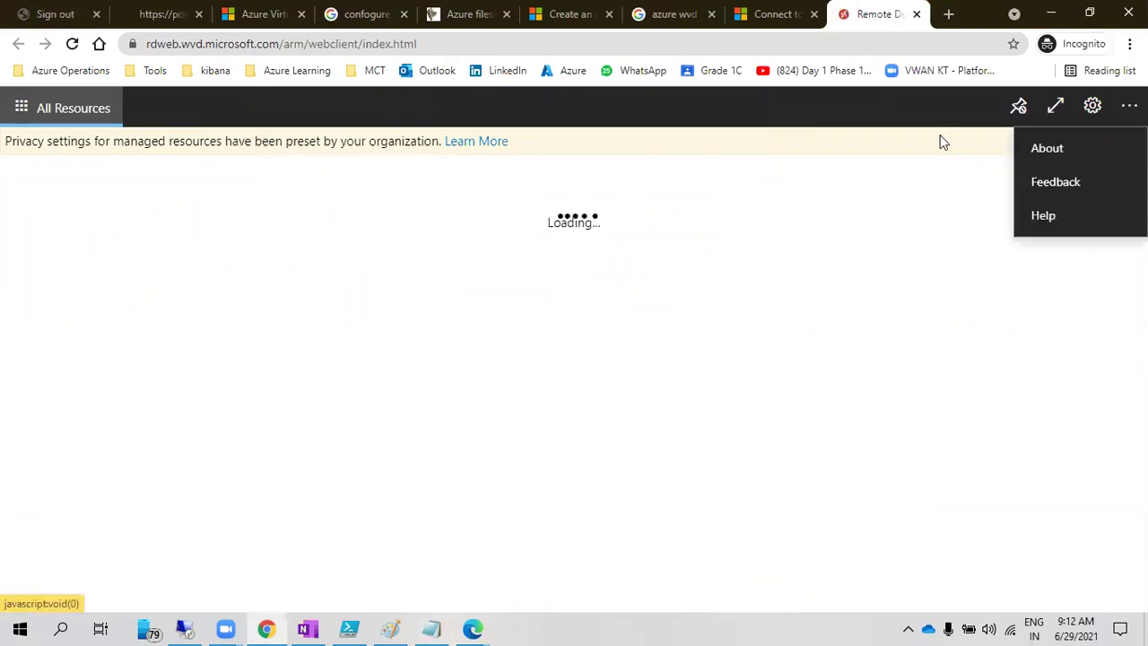
pyautogui.click(904, 109)
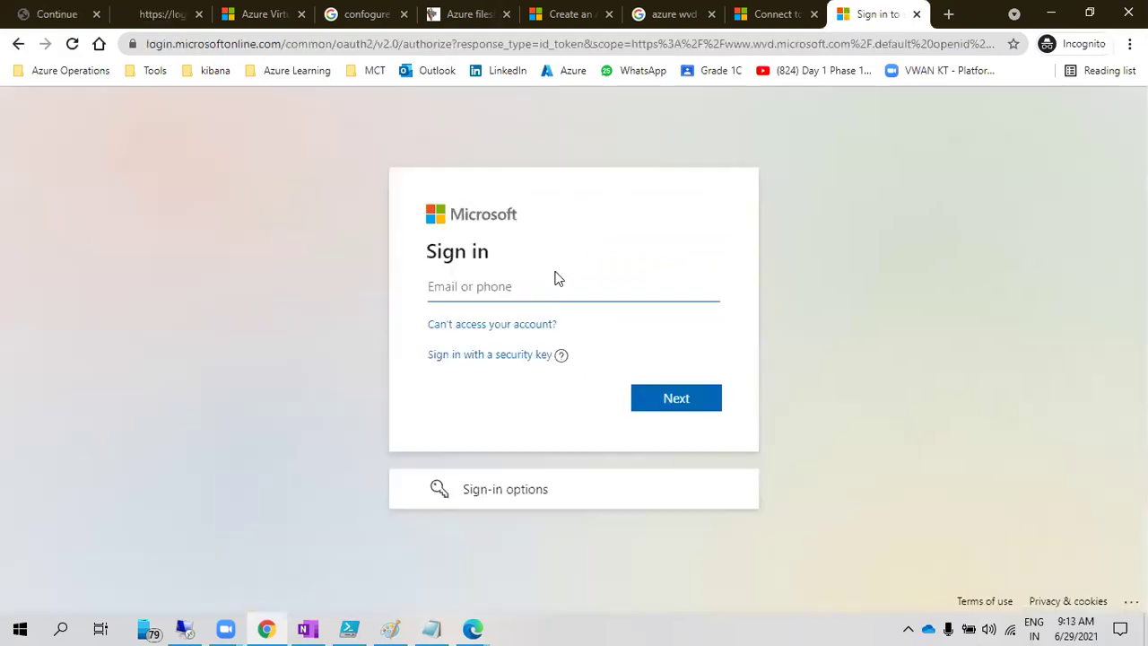
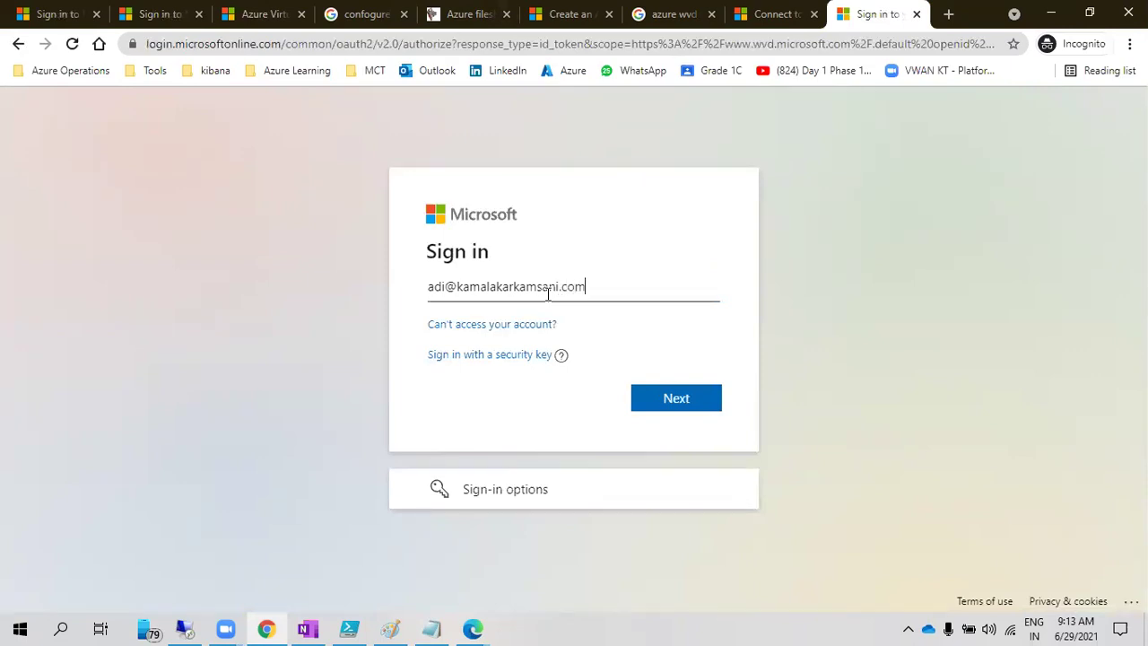
# - Enter the test user's user name, correcting a mistyped entry, and submit it
pyautogui.press('Return')
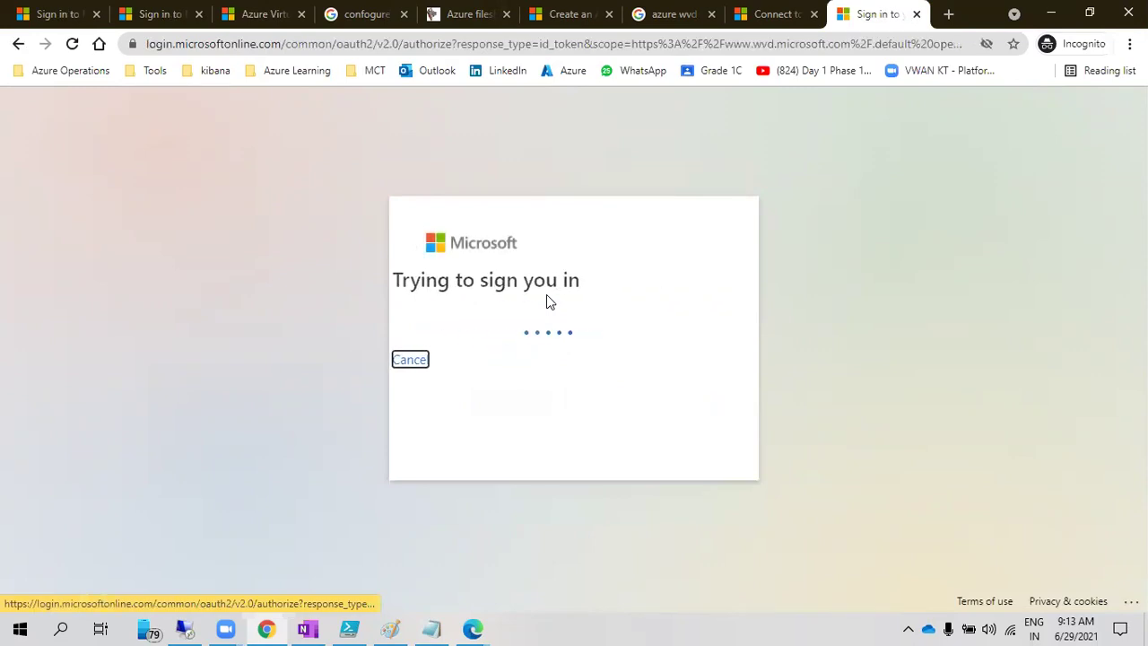
# - Paste the password, sign in, skip the security setup, and stay signed in
pyautogui.hotkey('ctrl', 'v')
pyautogui.press('Return')
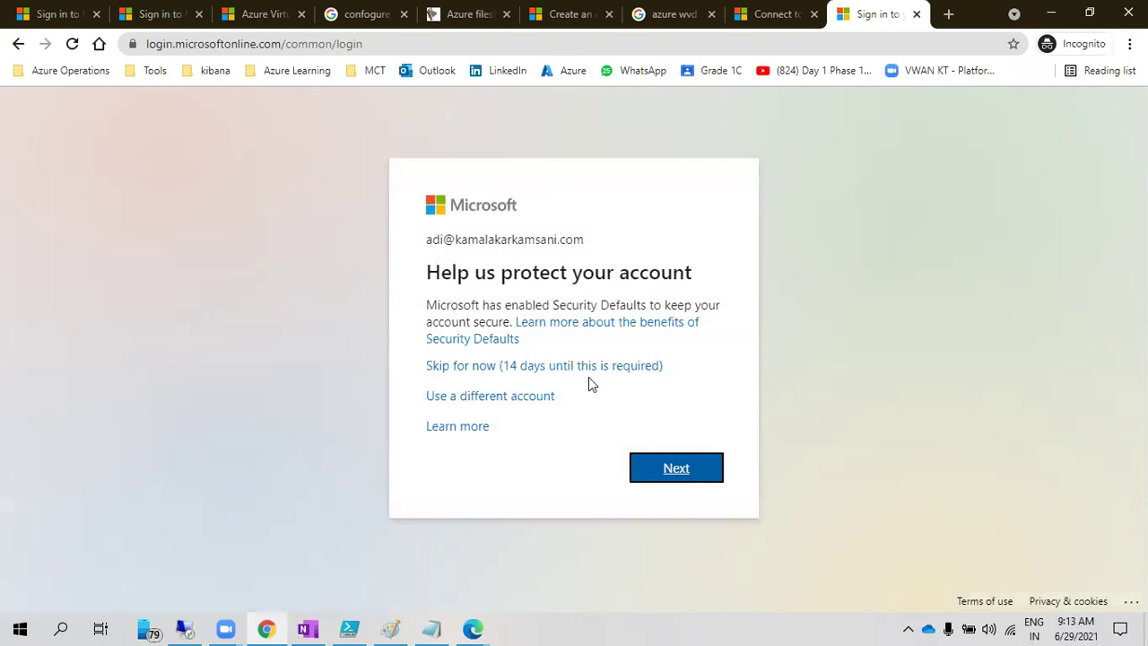
pyautogui.click(593, 365)
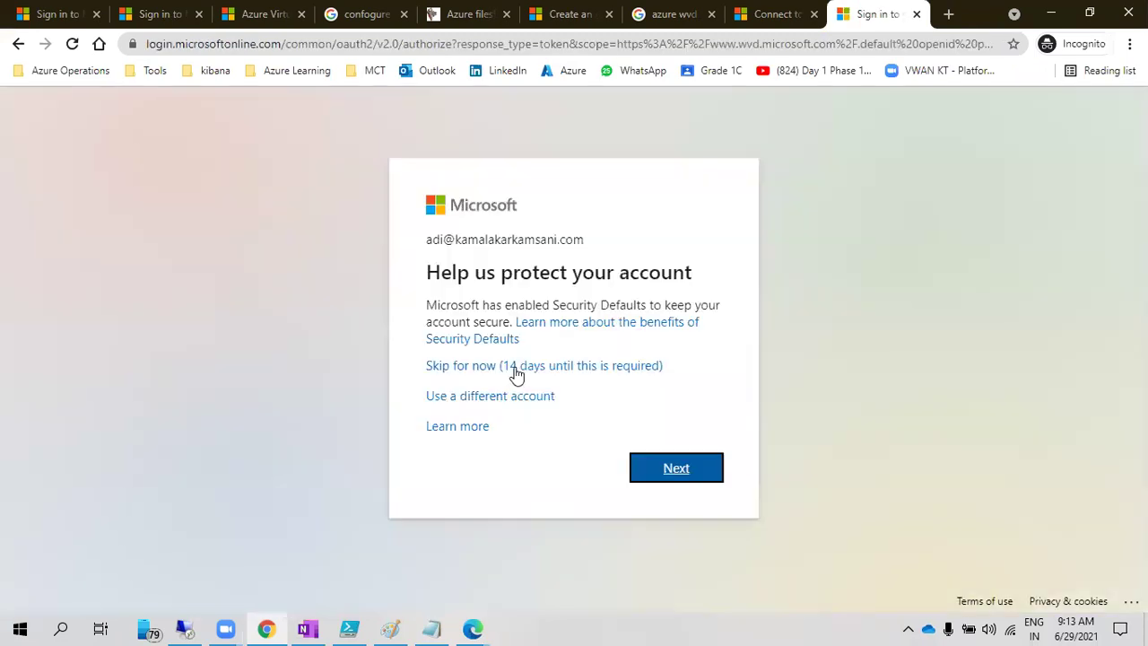
pyautogui.click(517, 374)
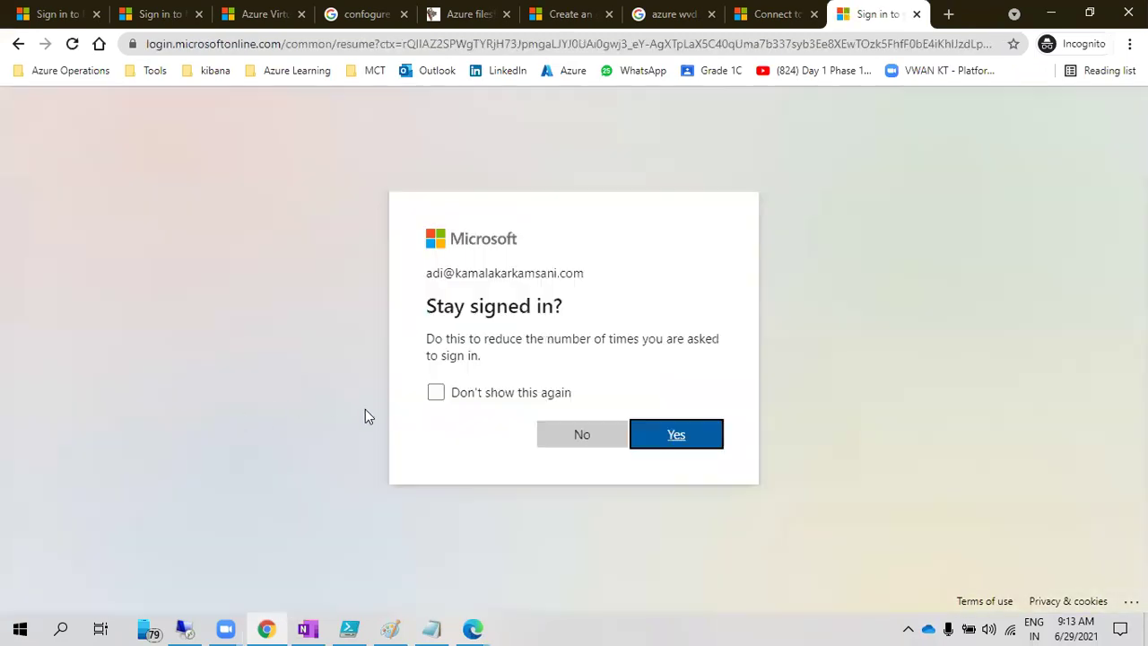
pyautogui.click(673, 435)
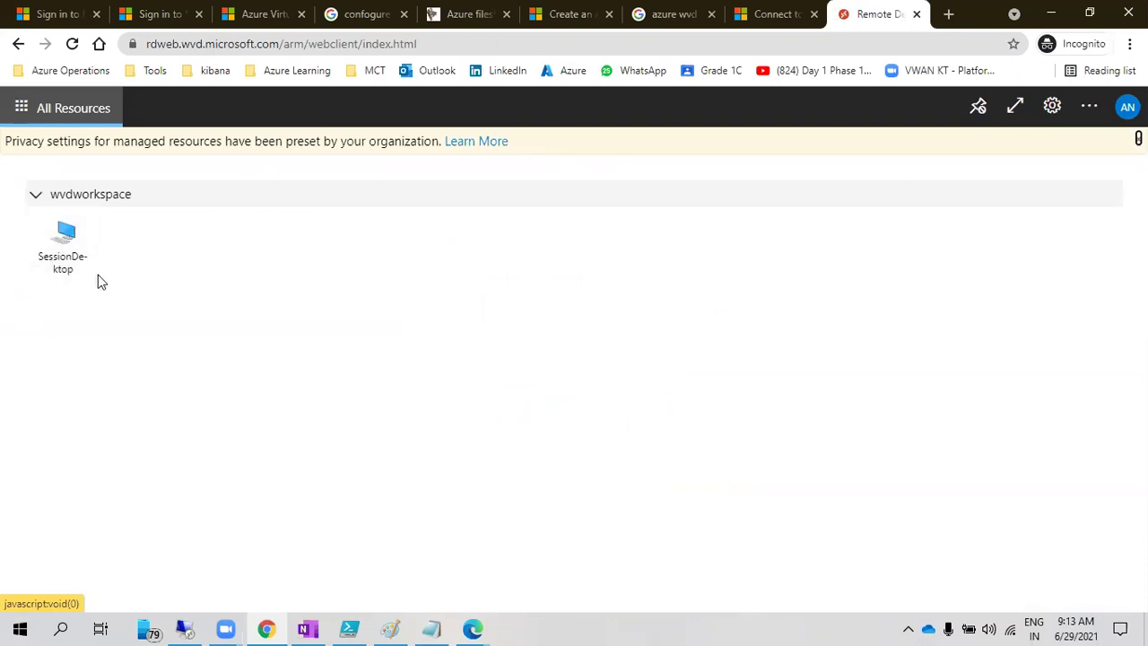
# - Launch SessionDesktop with clipboard and printer access, dismiss the failed connection, and check the signed-in account
pyautogui.click(77, 262)
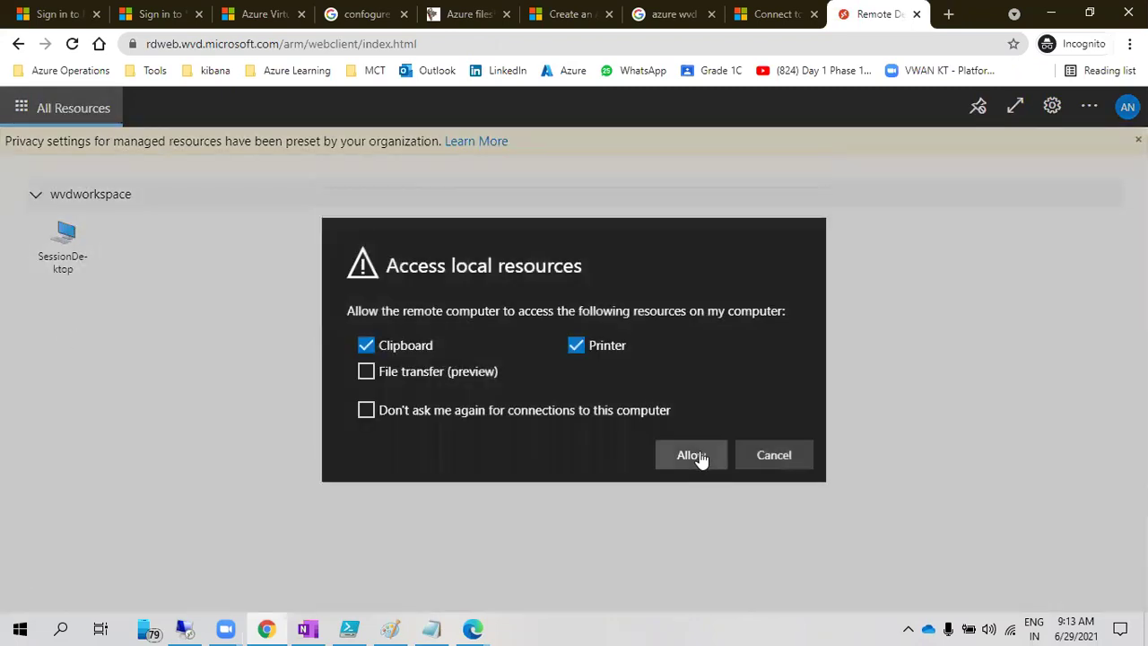
pyautogui.click(695, 455)
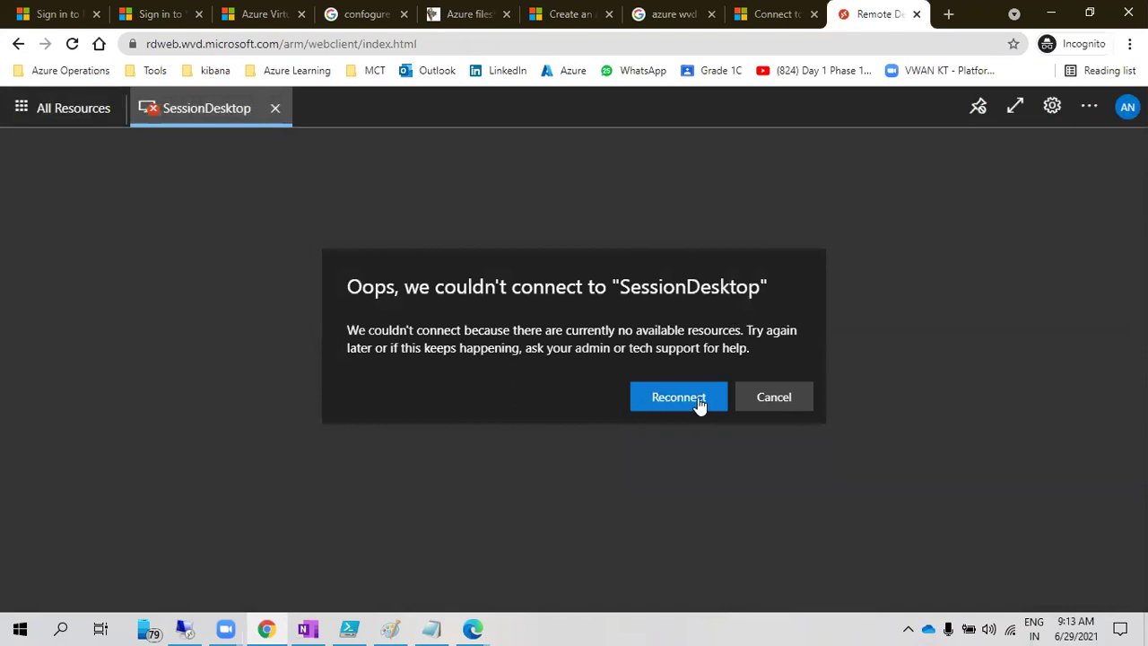
pyautogui.click(773, 397)
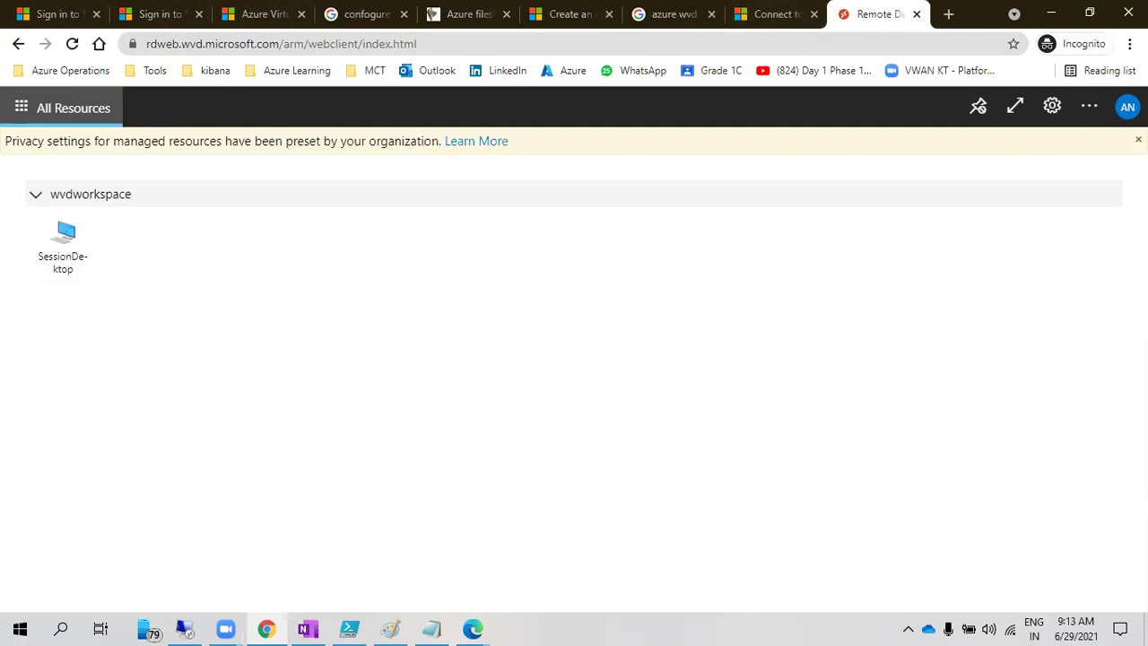
pyautogui.click(1128, 107)
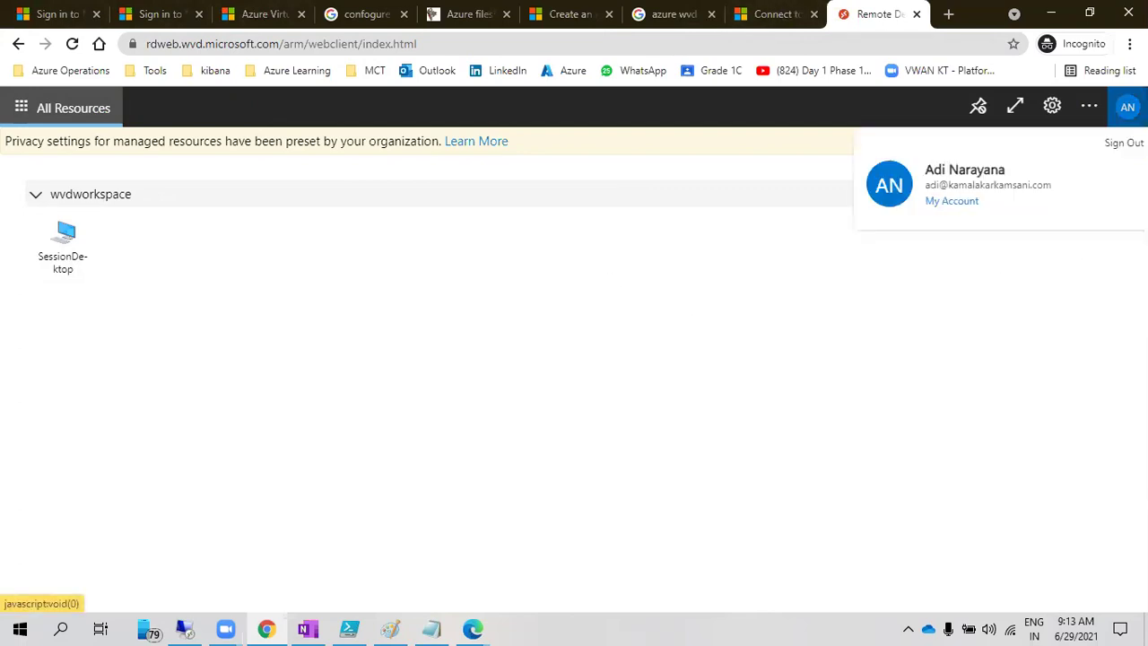
pyautogui.click(444, 375)
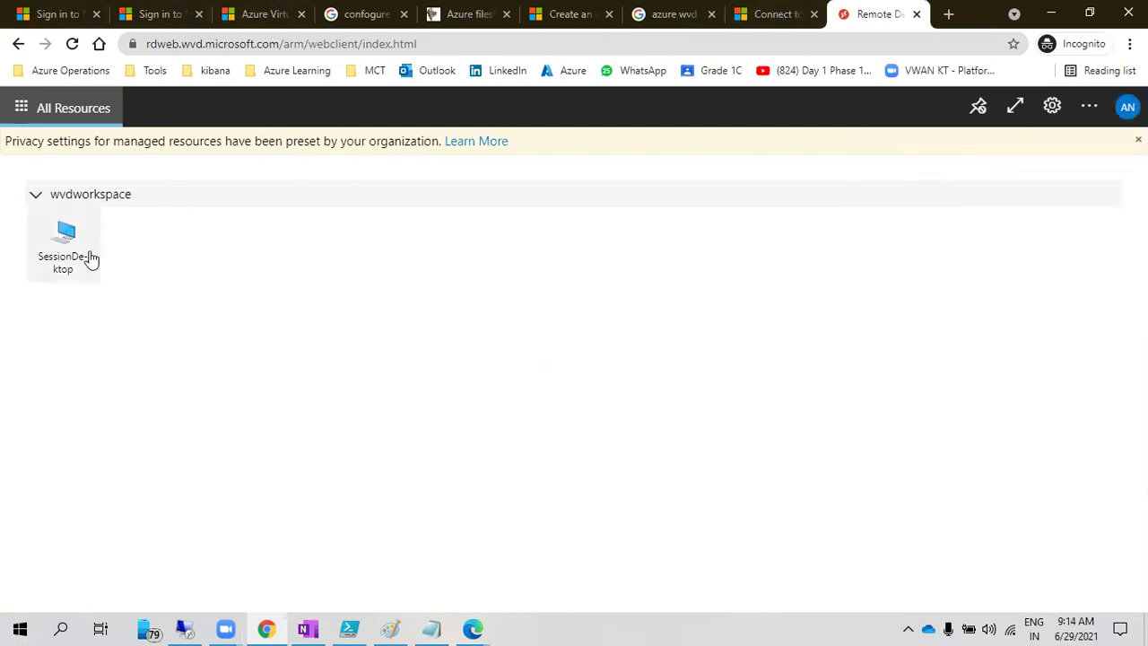
# - Relaunch SessionDesktop allowing clipboard and printer access, then paste the password and submit
pyautogui.click(91, 259)
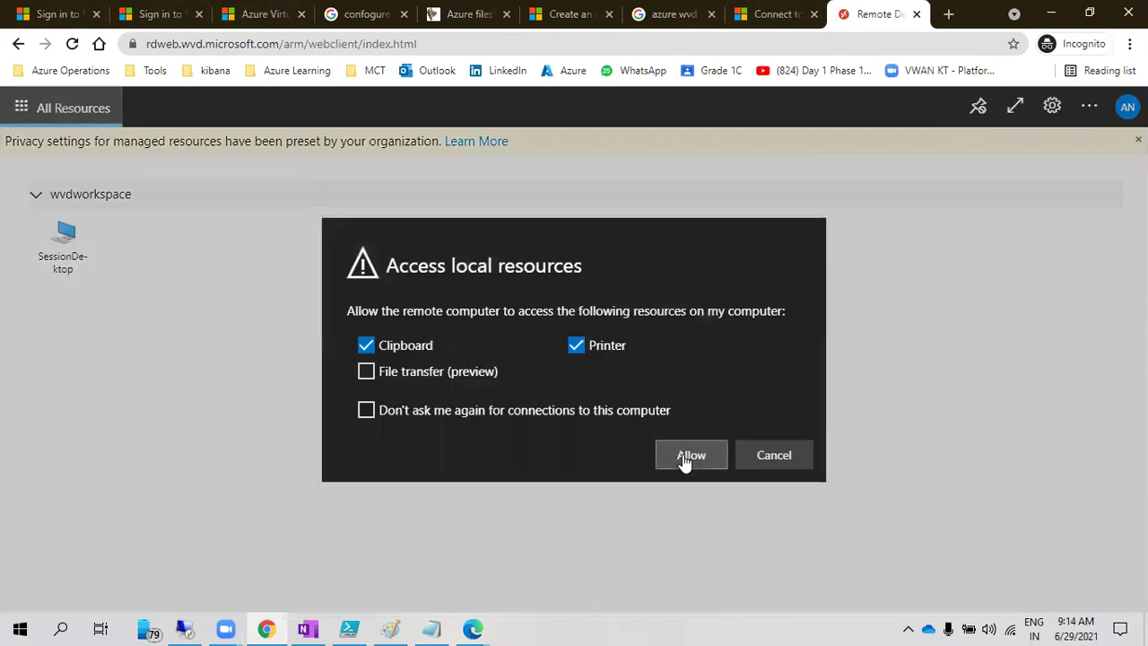
pyautogui.click(680, 453)
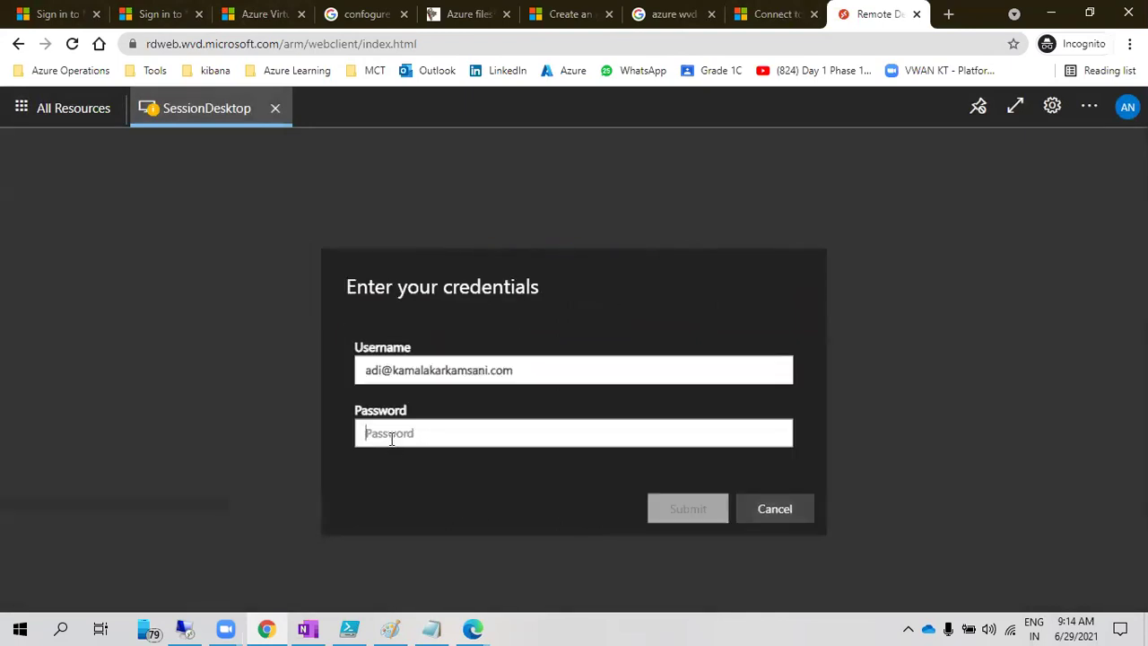
pyautogui.write('v')
pyautogui.press('BackSpace')
pyautogui.hotkey('ctrl', 'v')
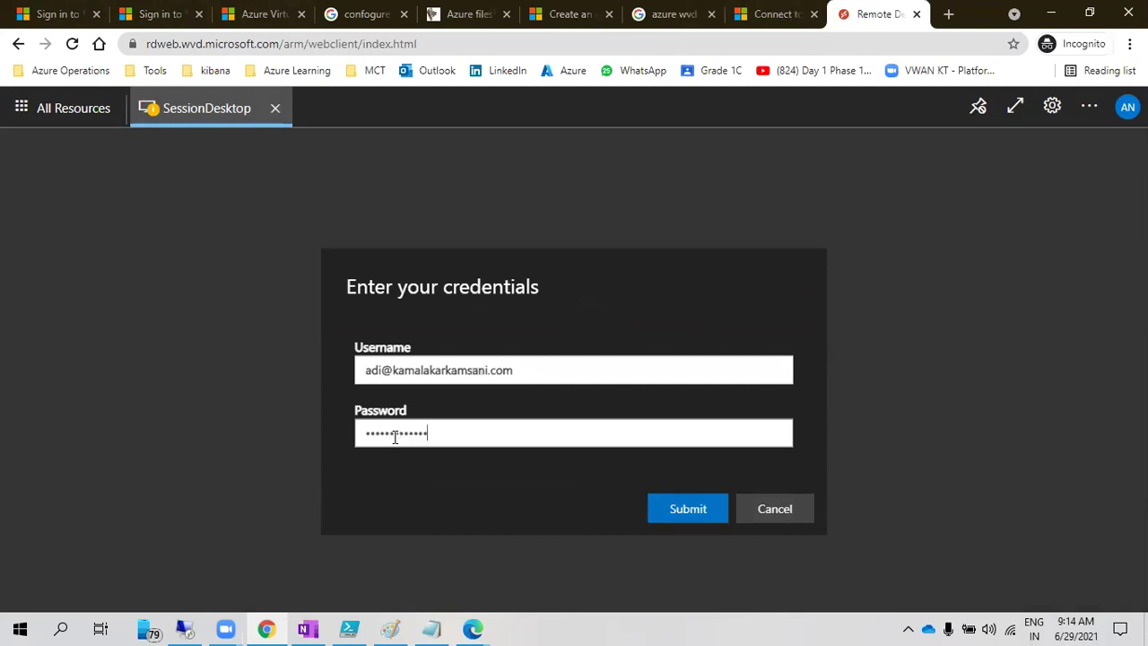
pyautogui.press('Return')
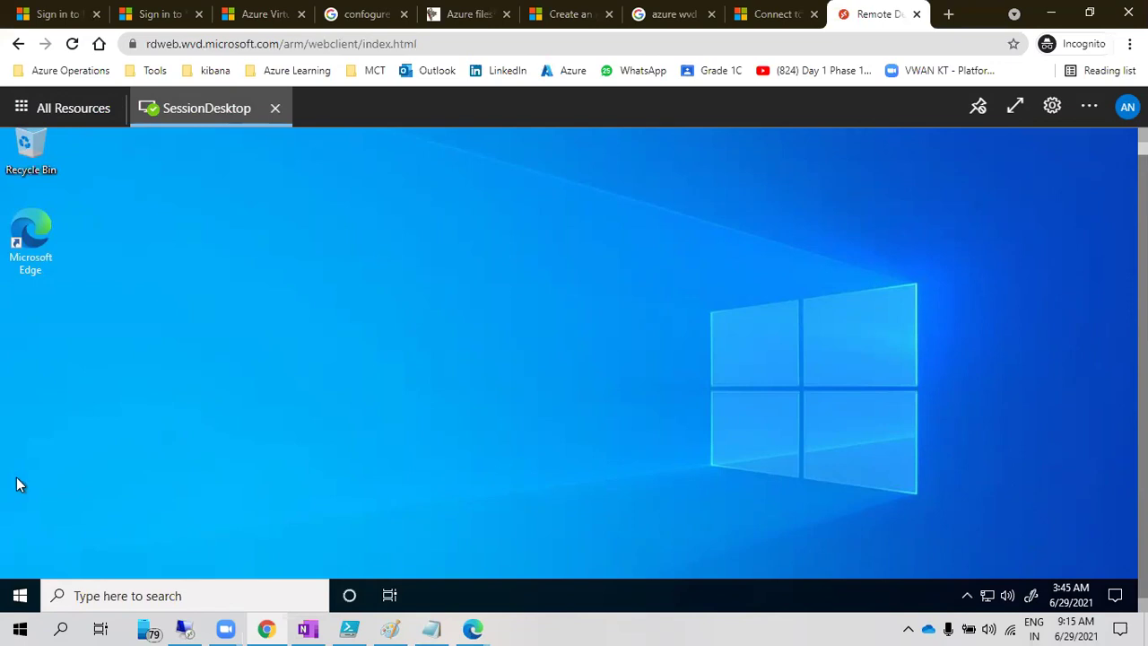
pyautogui.click(132, 44)
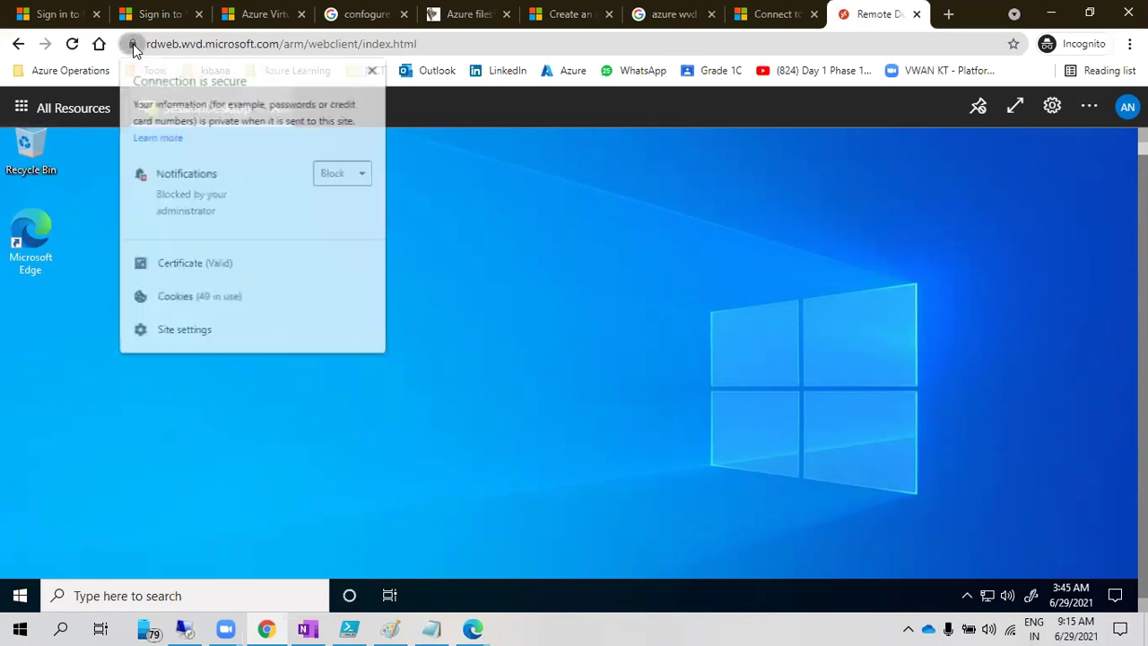
pyautogui.click(133, 44)
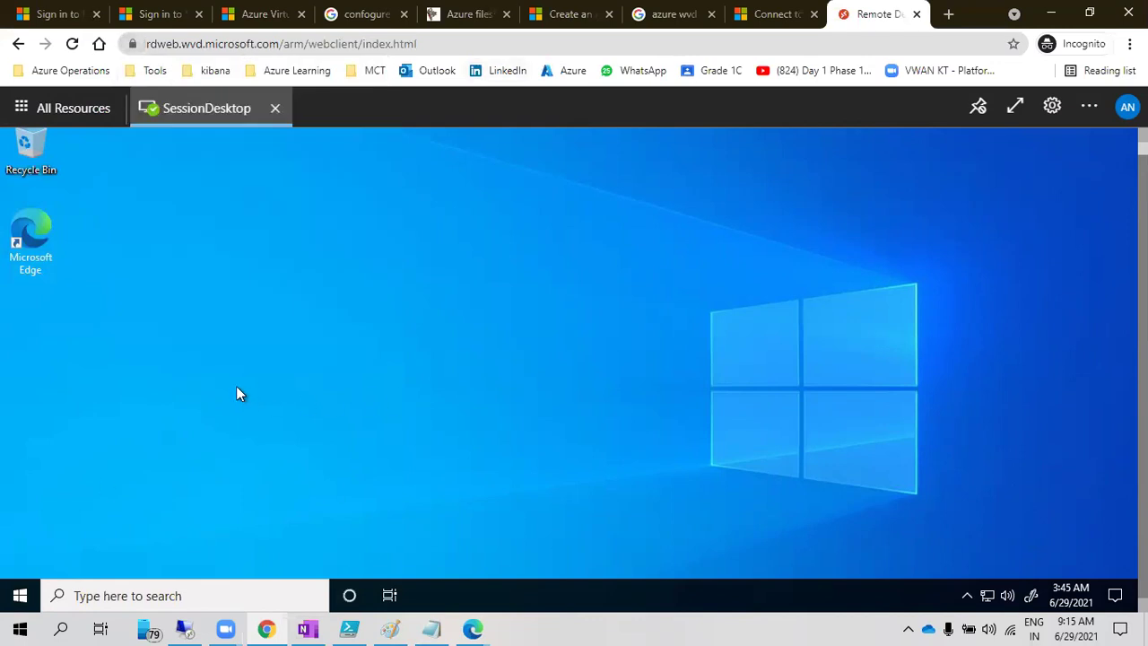
pyautogui.click(20, 593)
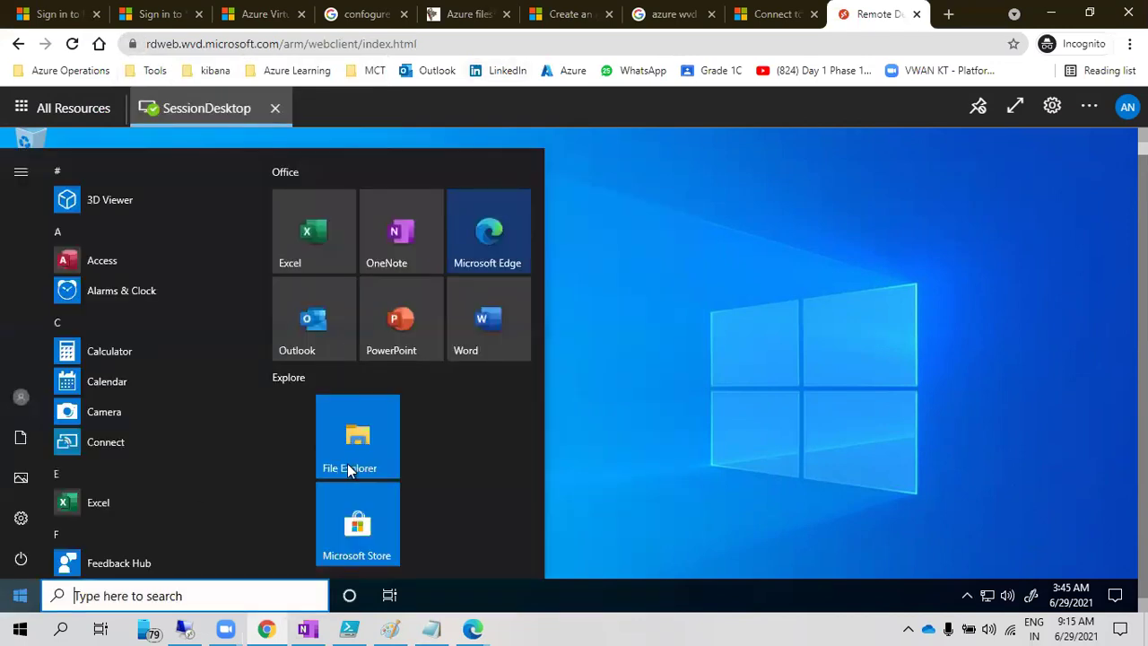
pyautogui.click(348, 463)
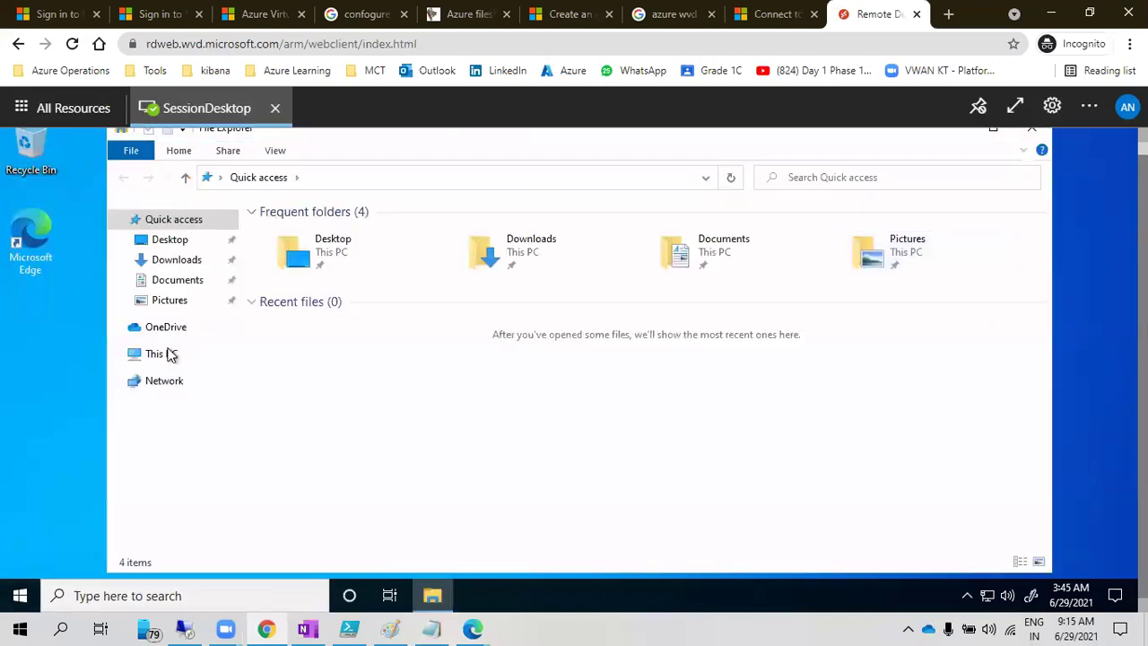
pyautogui.click(169, 356)
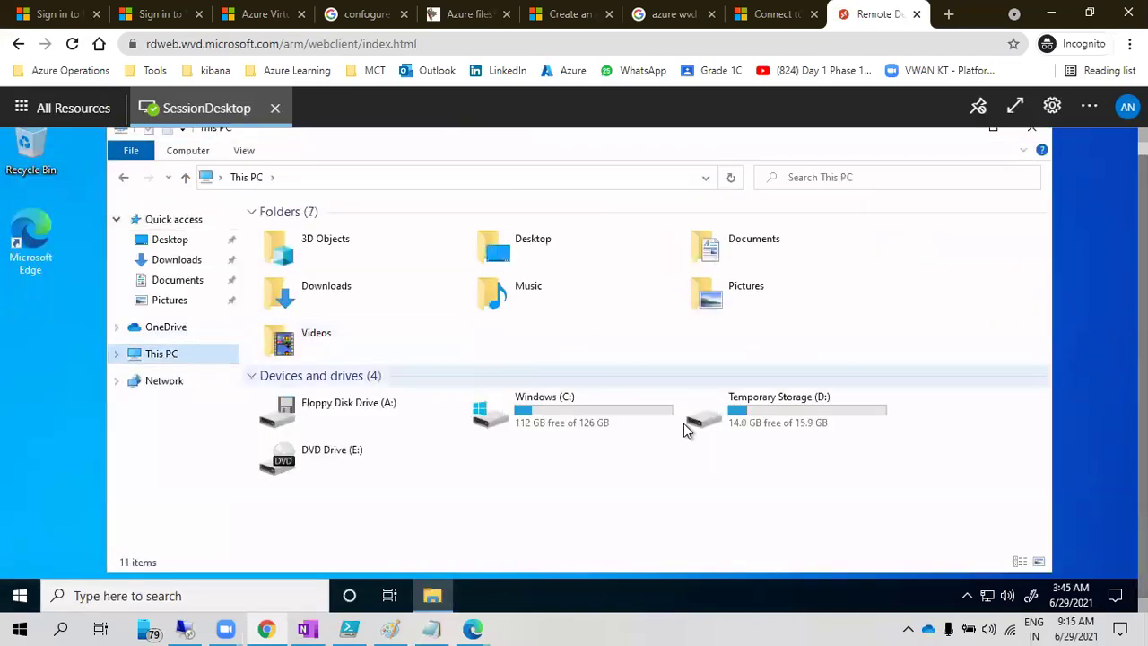
pyautogui.doubleClick(652, 424)
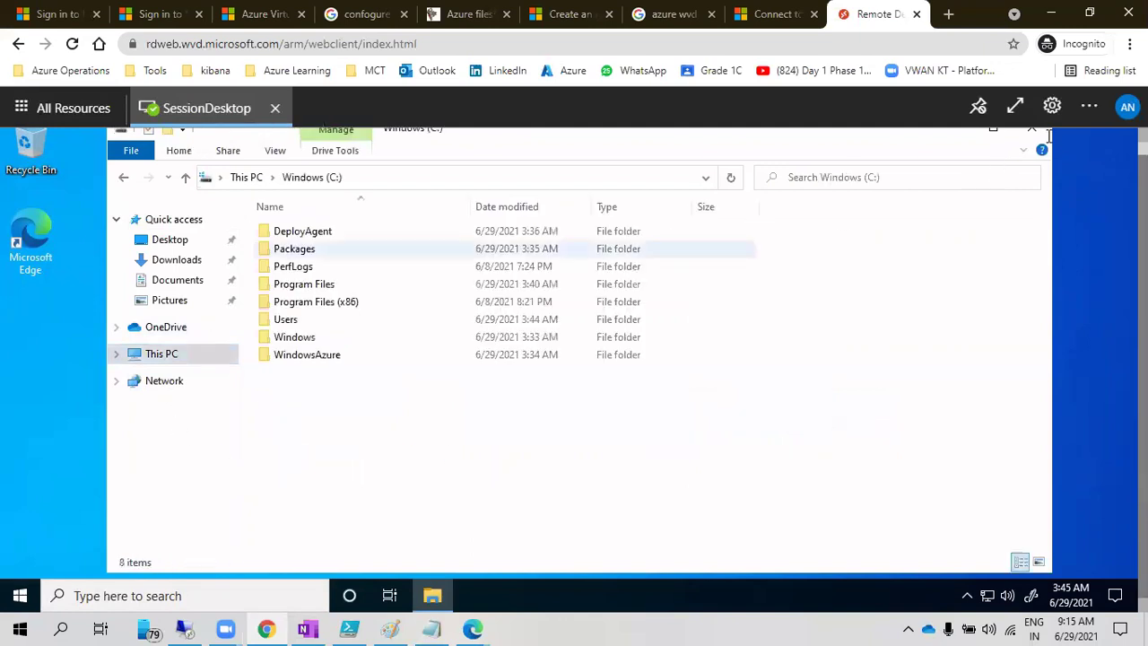
pyautogui.click(1037, 137)
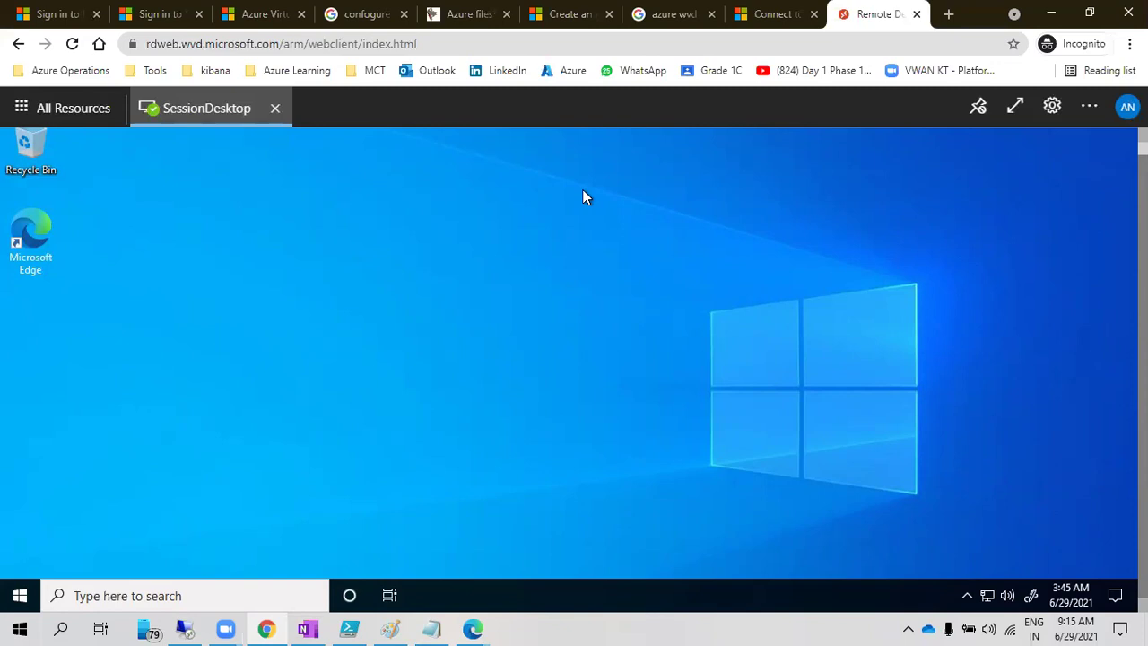
pyautogui.click(94, 115)
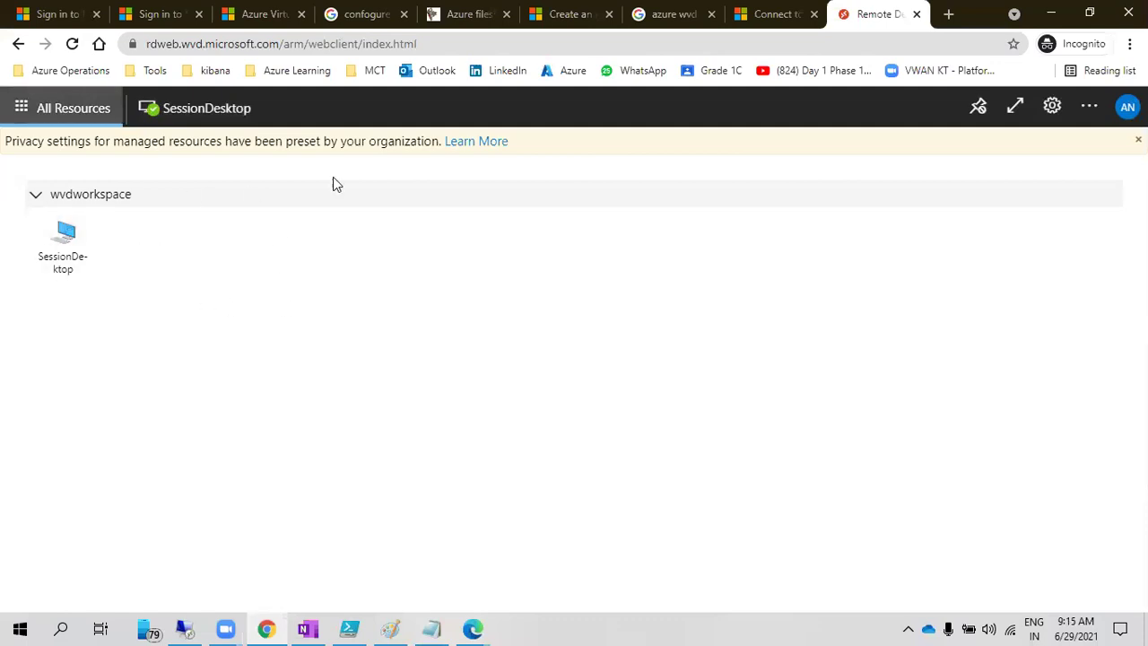
pyautogui.click(182, 115)
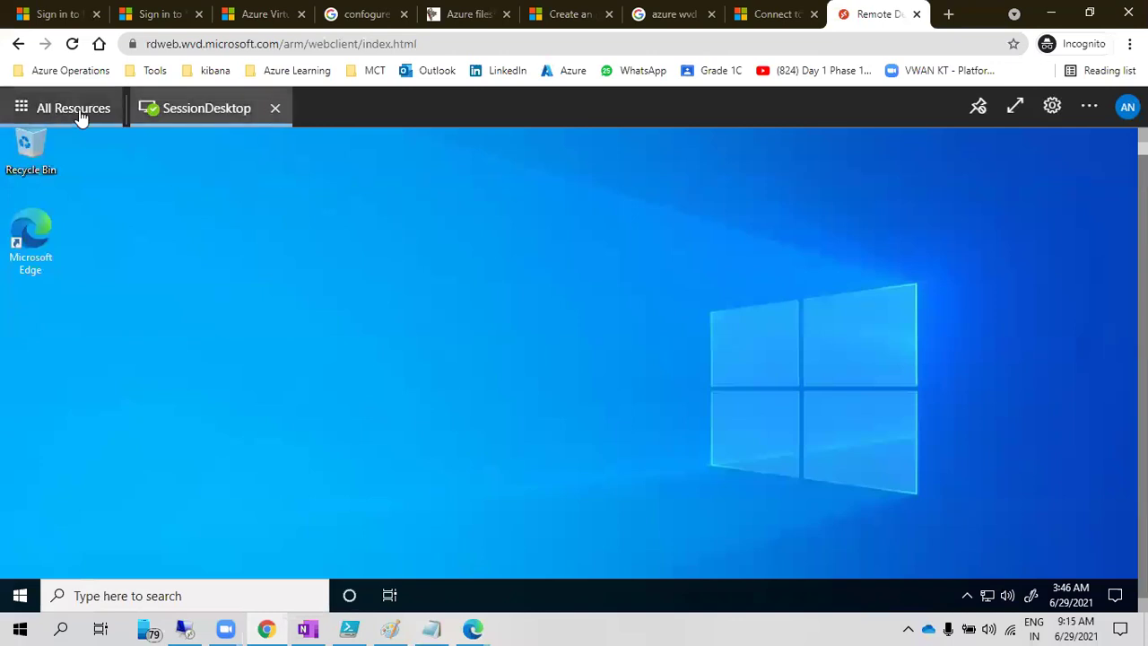
pyautogui.click(79, 117)
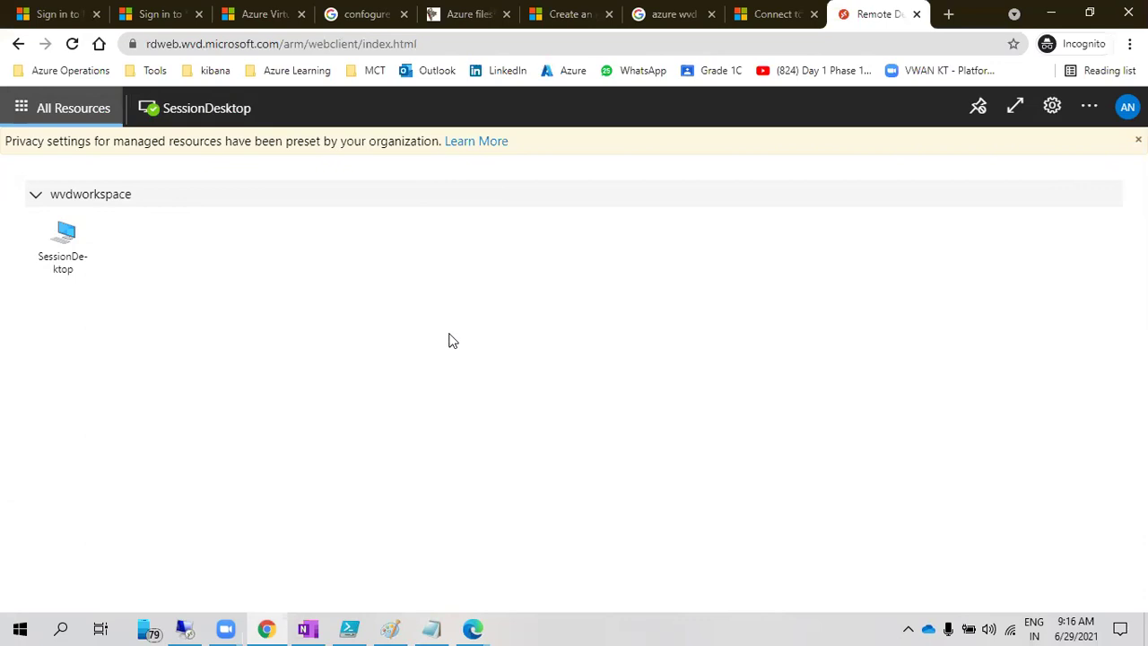
pyautogui.click(233, 115)
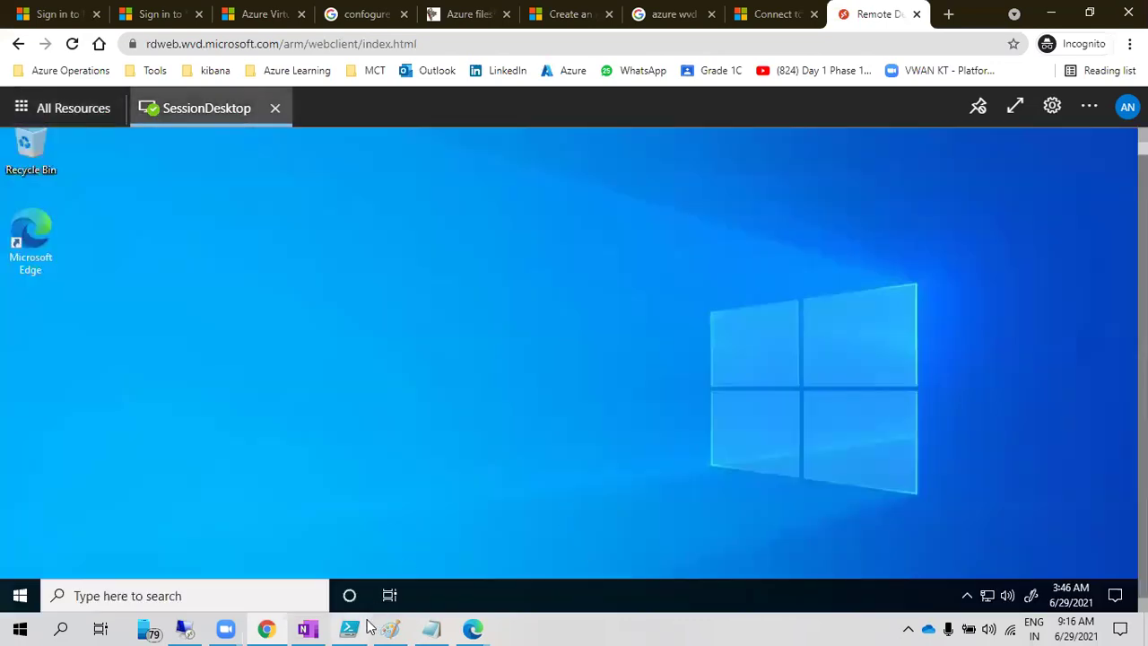
# - Browse local File Explorer to Desktop\Bills, select a PDF, then minimize the window
pyautogui.press('super+e')
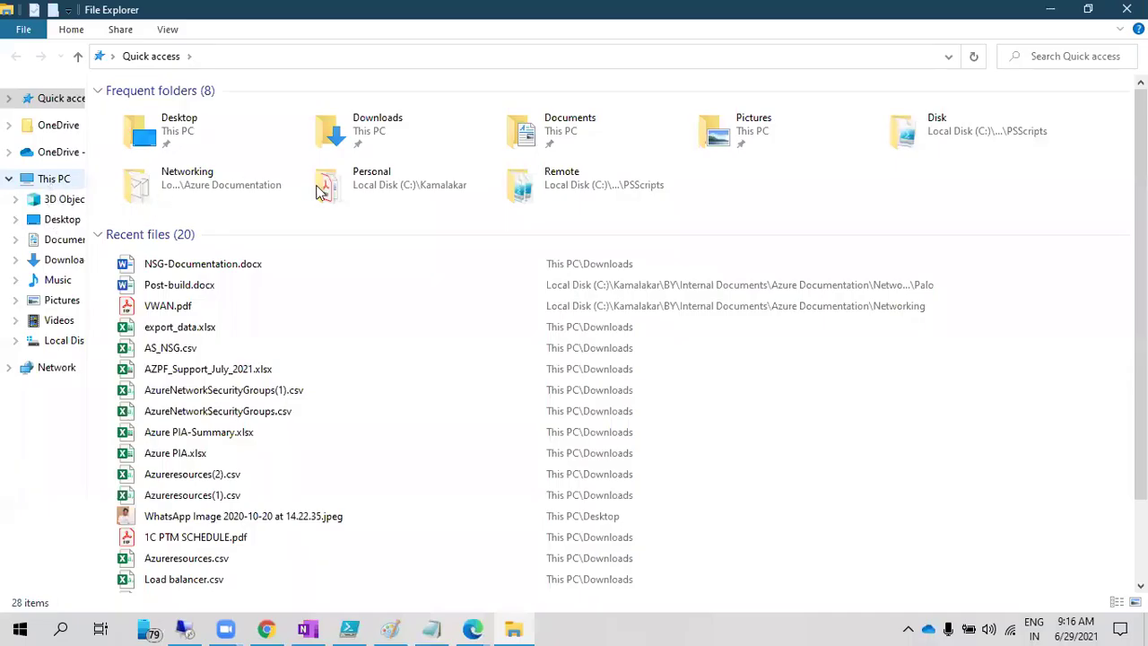
pyautogui.click(62, 220)
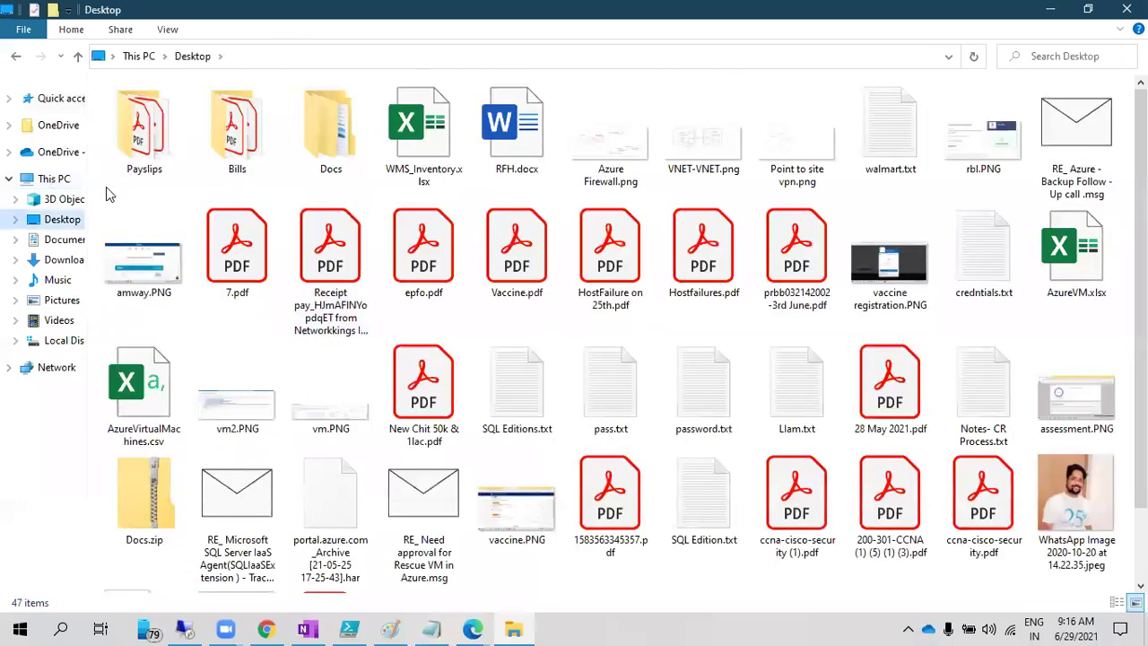
pyautogui.doubleClick(326, 140)
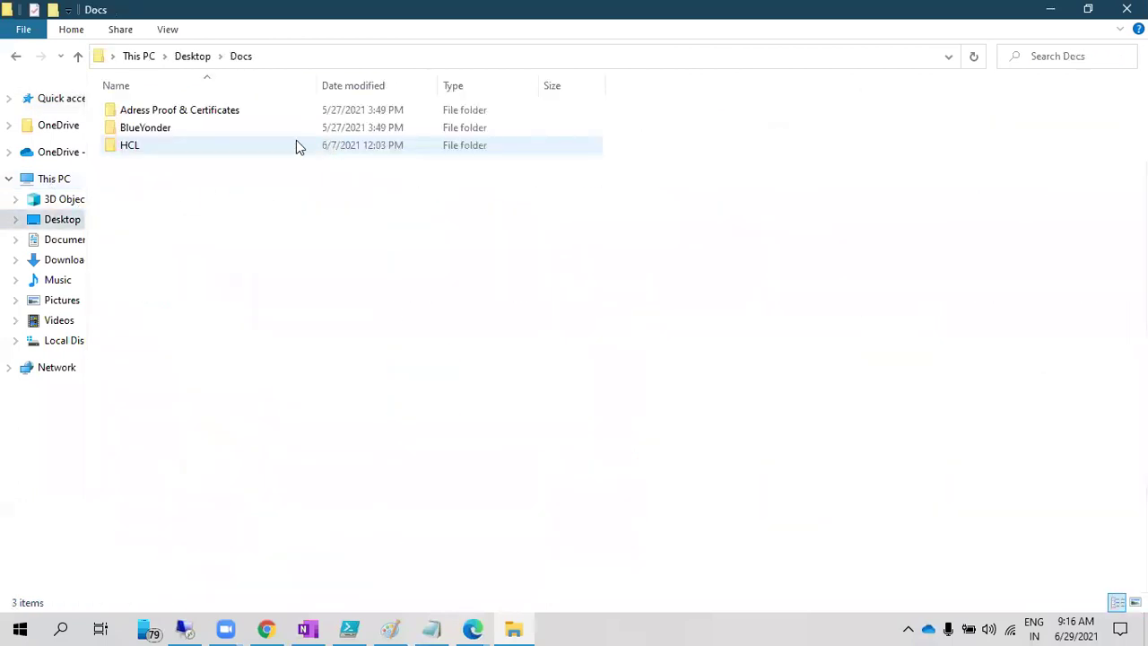
pyautogui.click(194, 57)
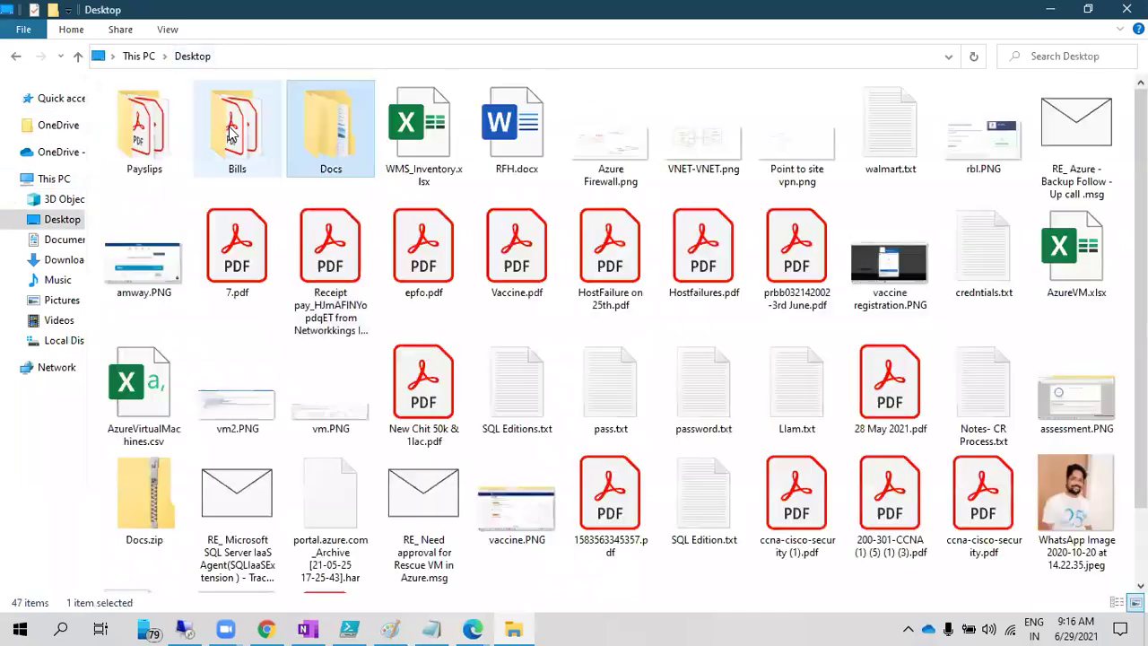
pyautogui.doubleClick(230, 134)
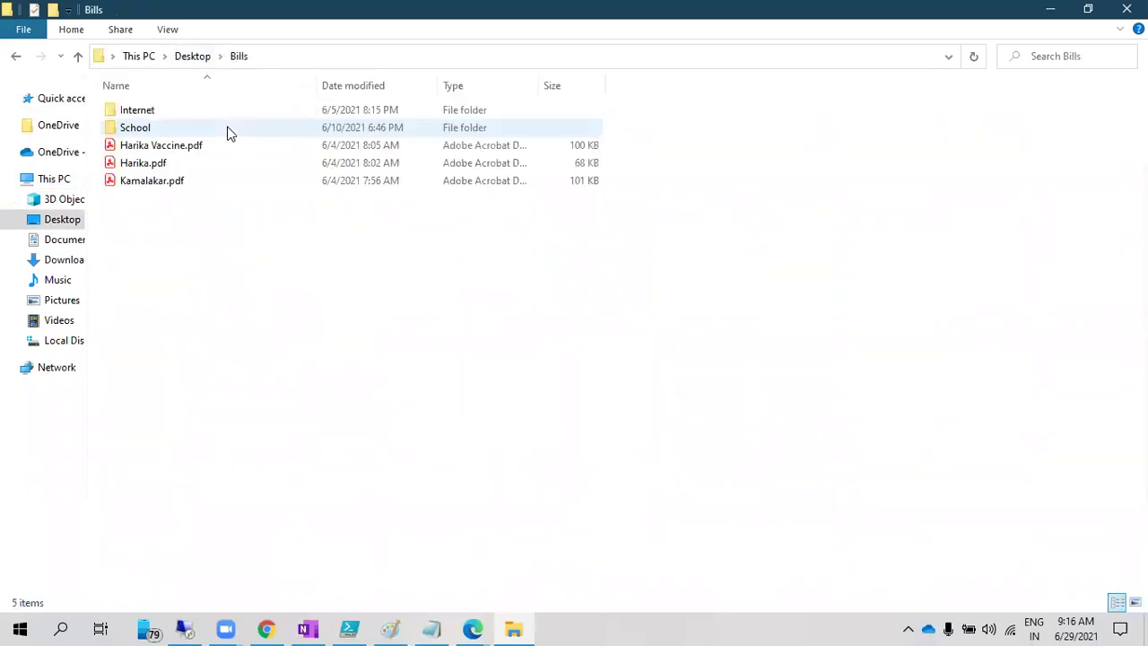
pyautogui.click(163, 182)
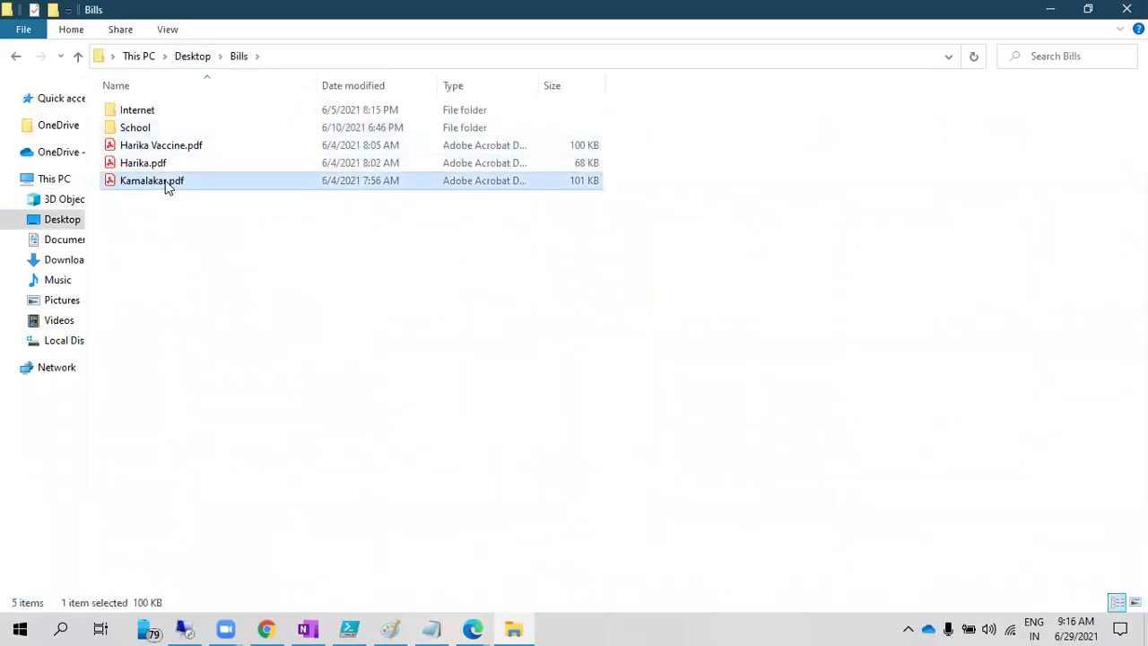
pyautogui.click(1049, 9)
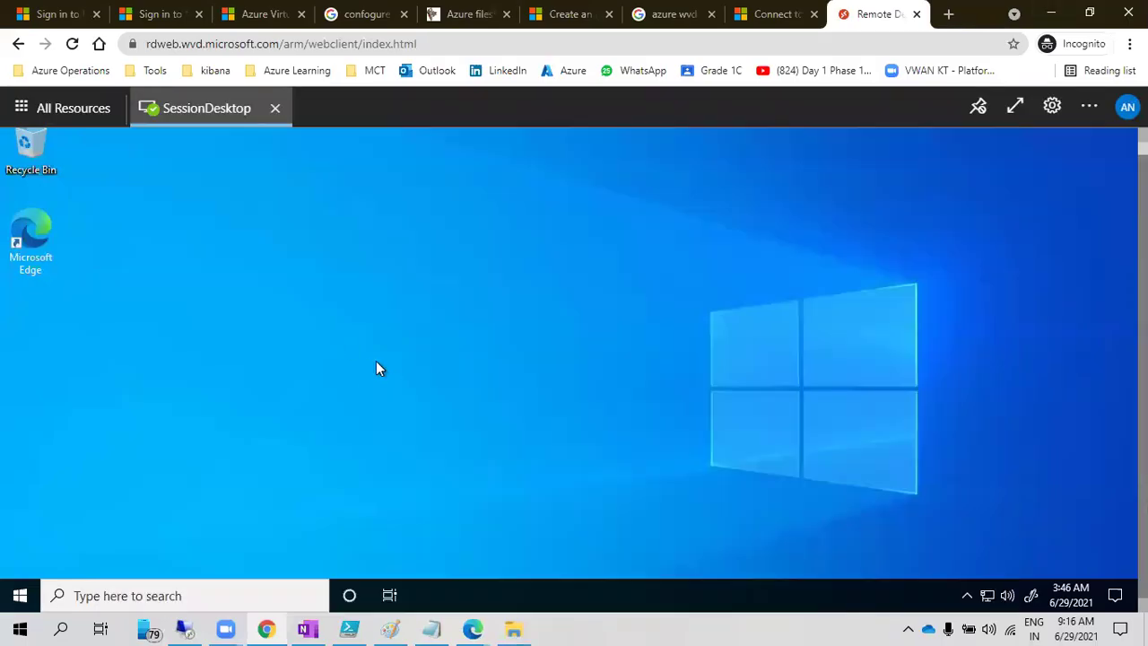
# - Refresh the remote desktop several times, checking its context menu for a Paste option
pyautogui.rightClick(330, 337)
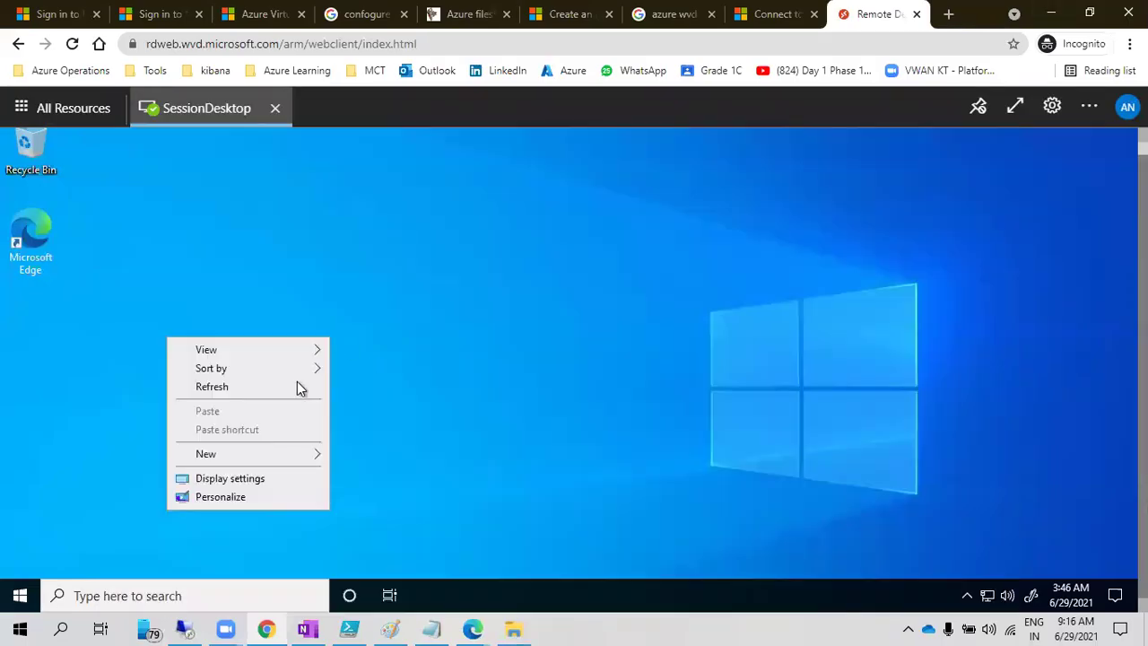
pyautogui.click(224, 394)
pyautogui.rightClick(309, 237)
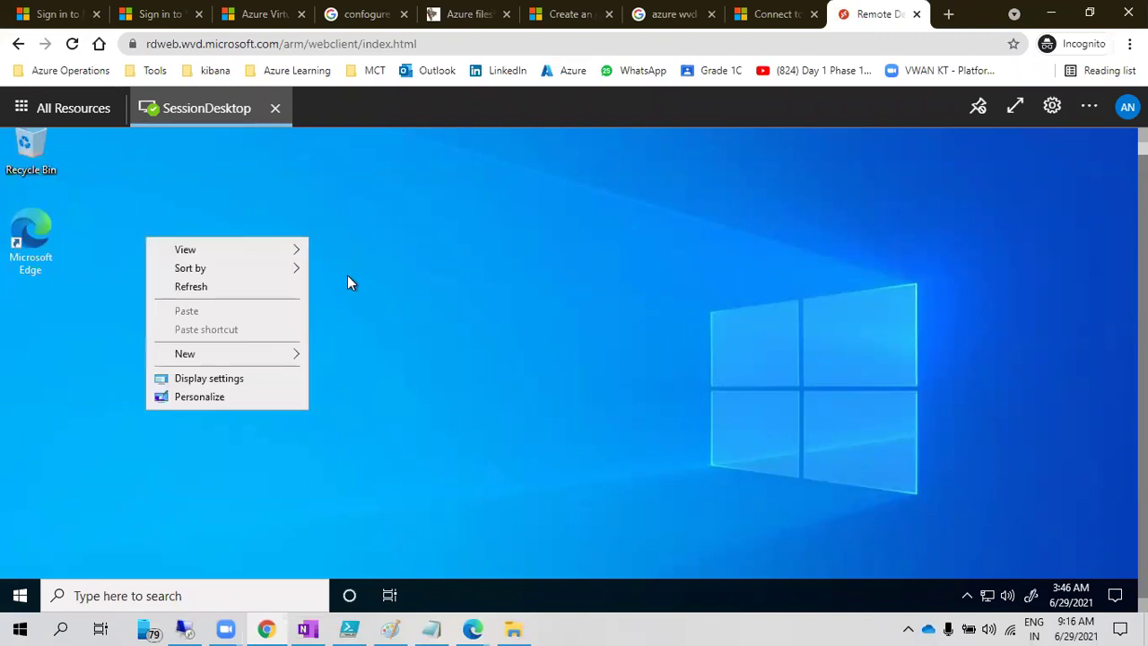
pyautogui.click(226, 294)
pyautogui.rightClick(443, 203)
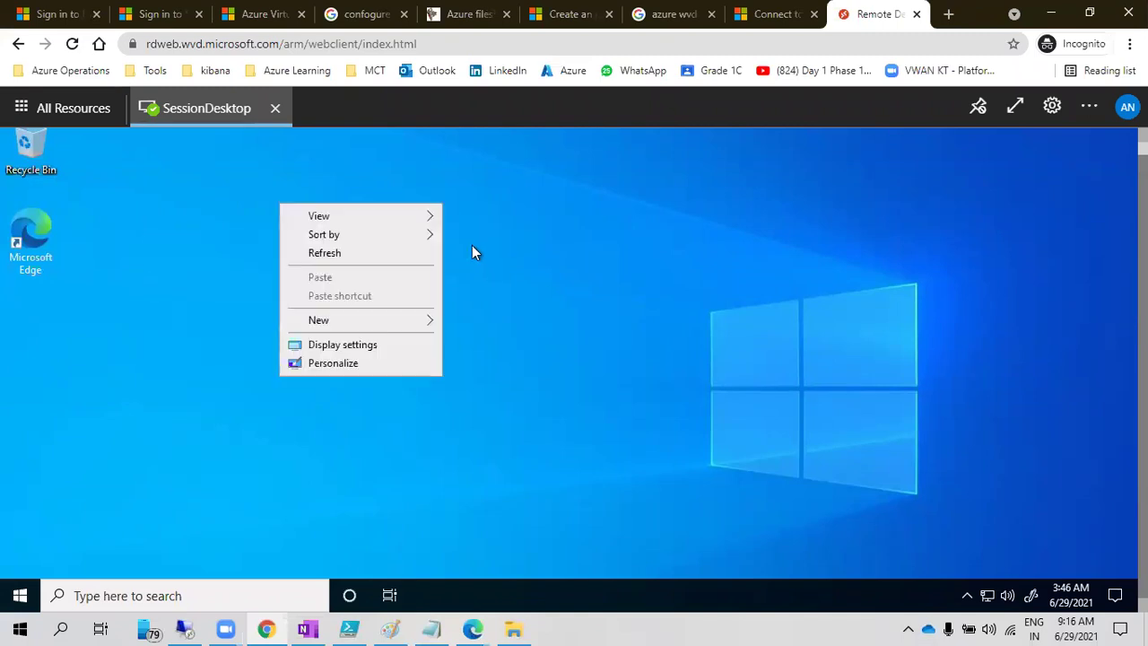
pyautogui.click(349, 254)
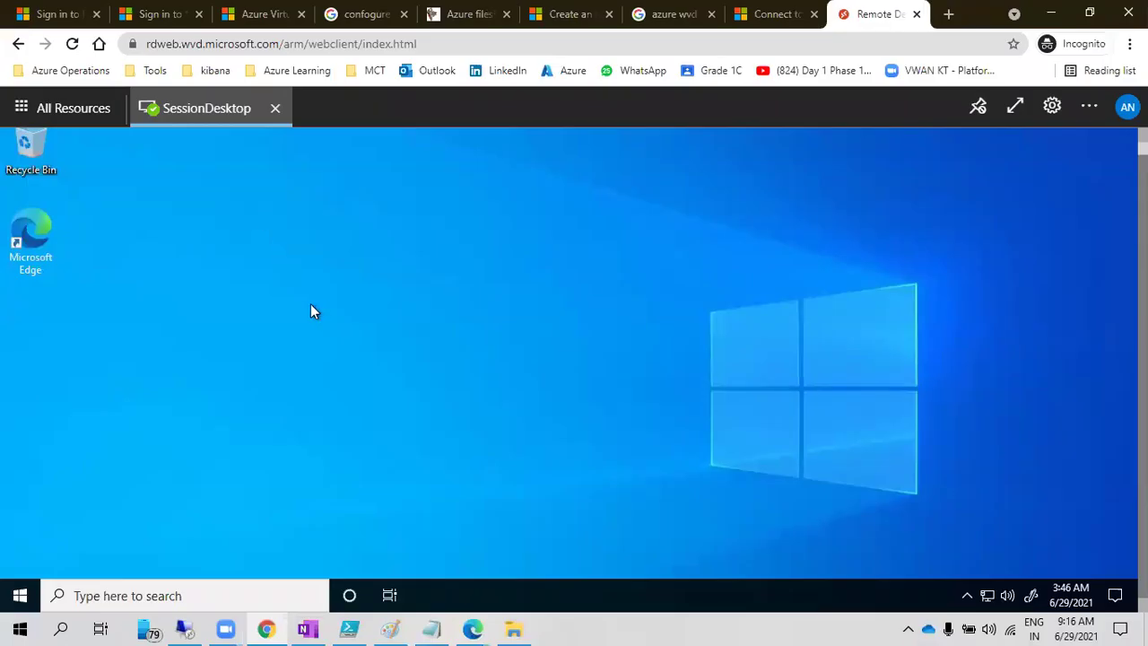
pyautogui.rightClick(92, 210)
pyautogui.rightClick(147, 305)
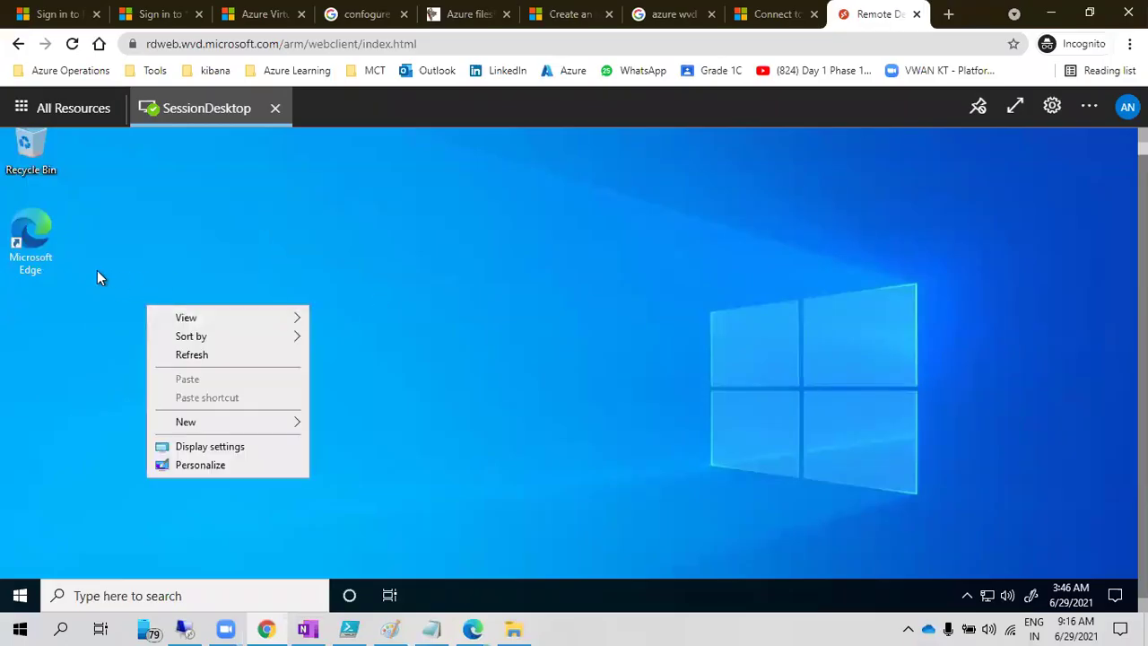
pyautogui.click(171, 354)
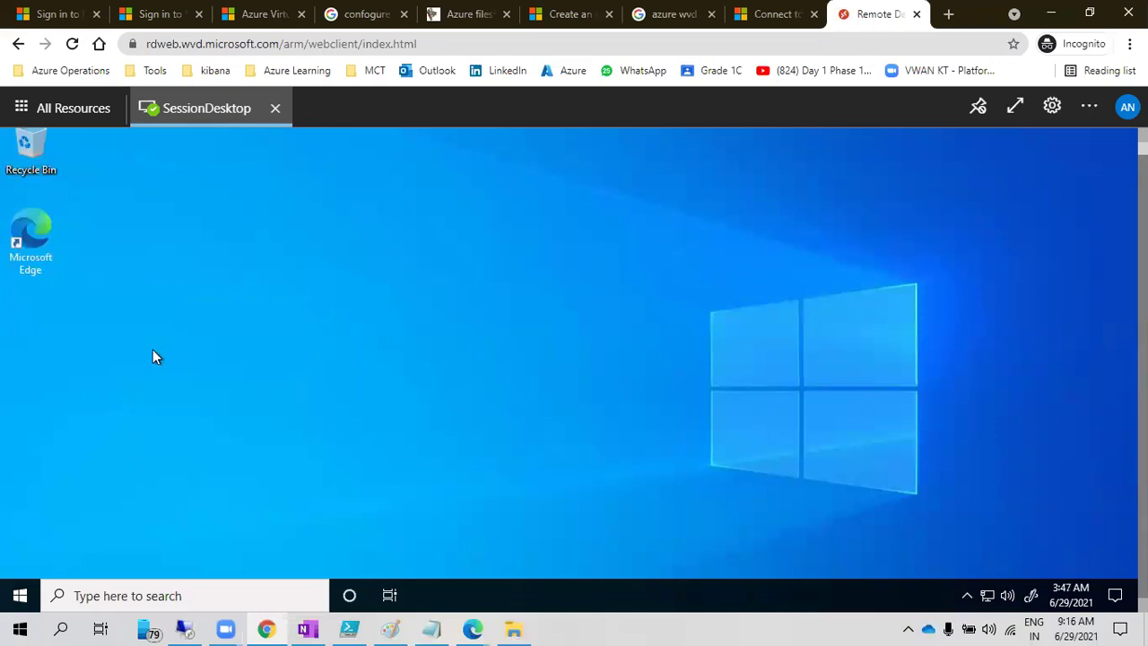
pyautogui.rightClick(828, 170)
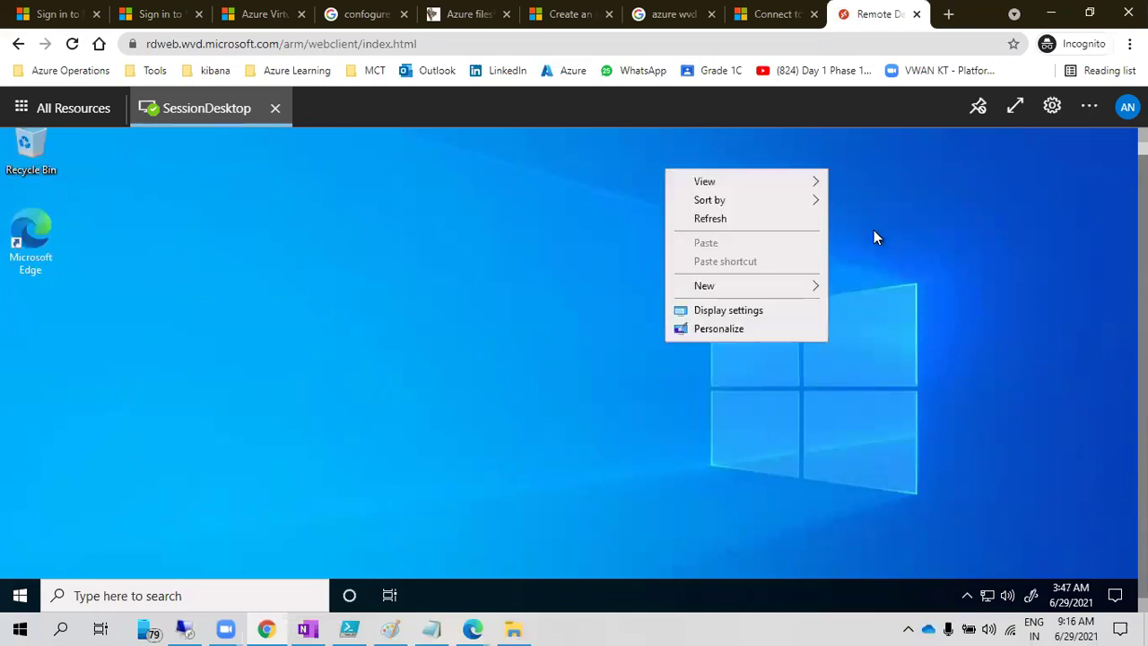
pyautogui.click(710, 220)
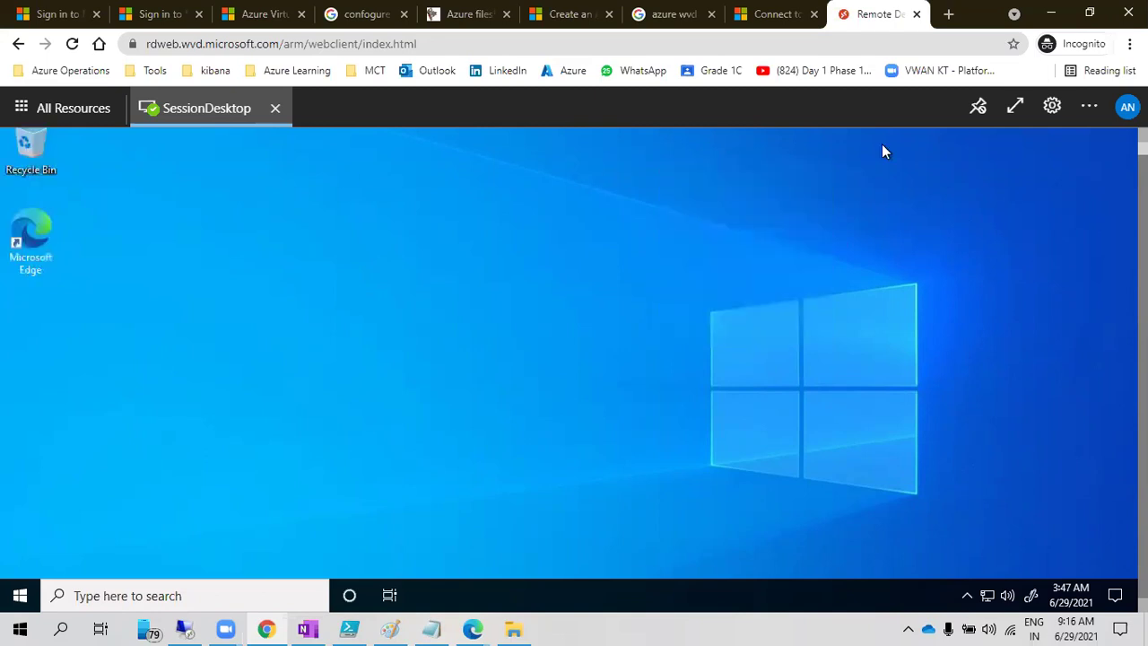
# - Select the password line in the local Notepad to copy it
pyautogui.click(431, 629)
pyautogui.click(396, 285)
pyautogui.moveTo(398, 235); pyautogui.dragTo(265, 229)
pyautogui.hotkey('ctrl', 'c')
pyautogui.click(18, 596)
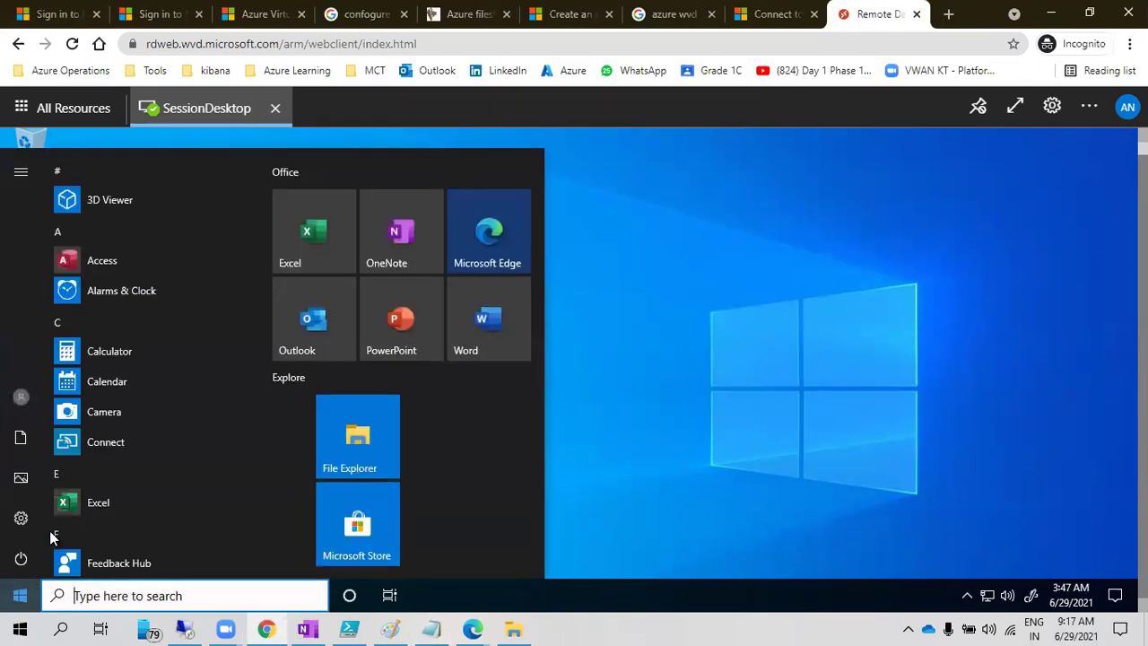
pyautogui.write('note')
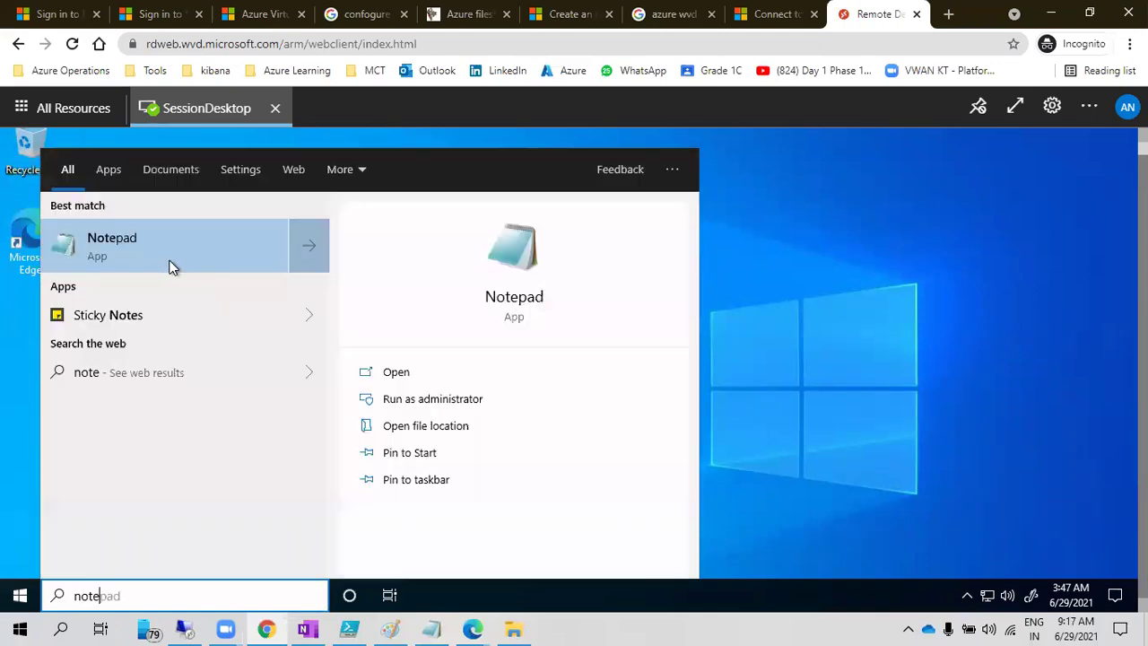
pyautogui.click(482, 299)
pyautogui.hotkey('ctrl', 'v')
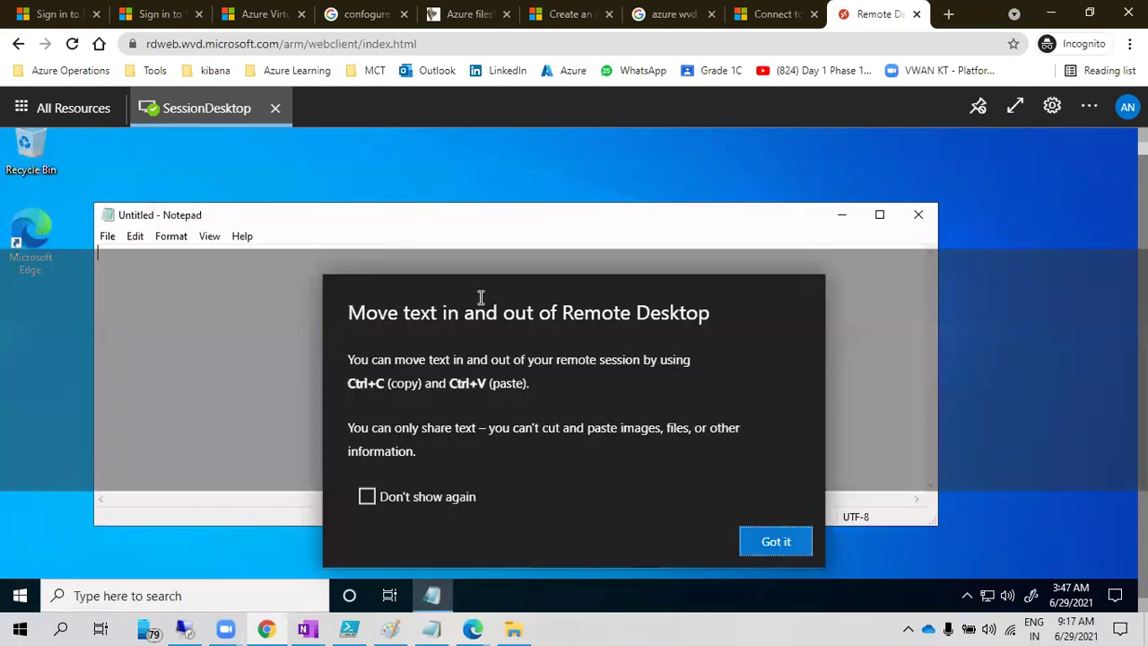
pyautogui.click(775, 542)
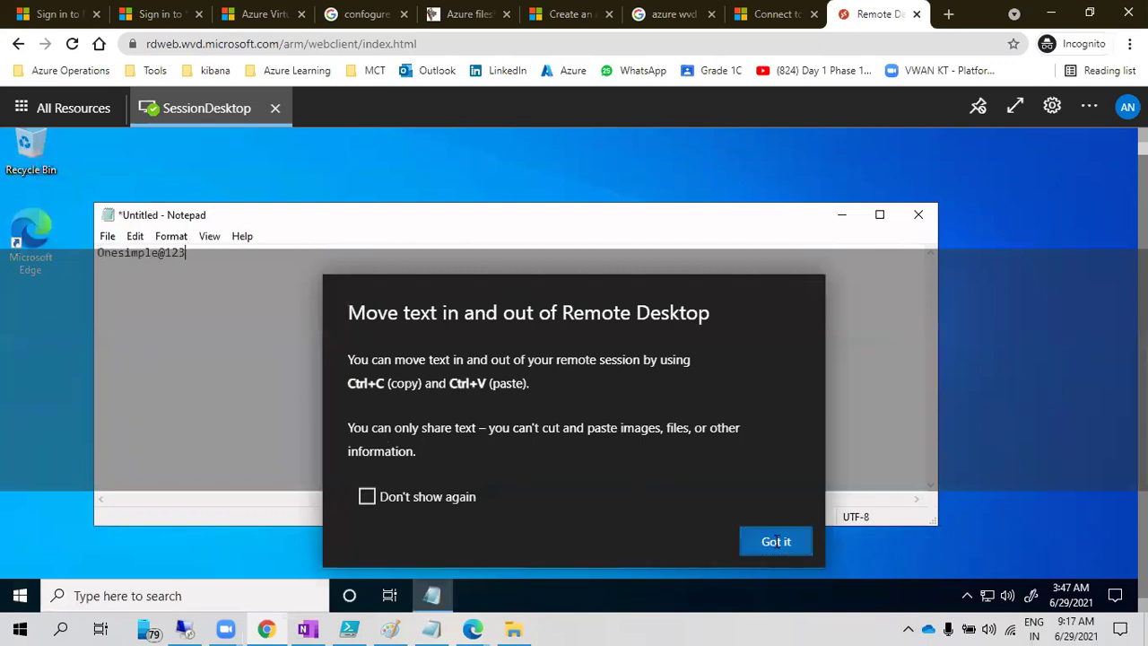
pyautogui.hotkey('ctrl', 'a')
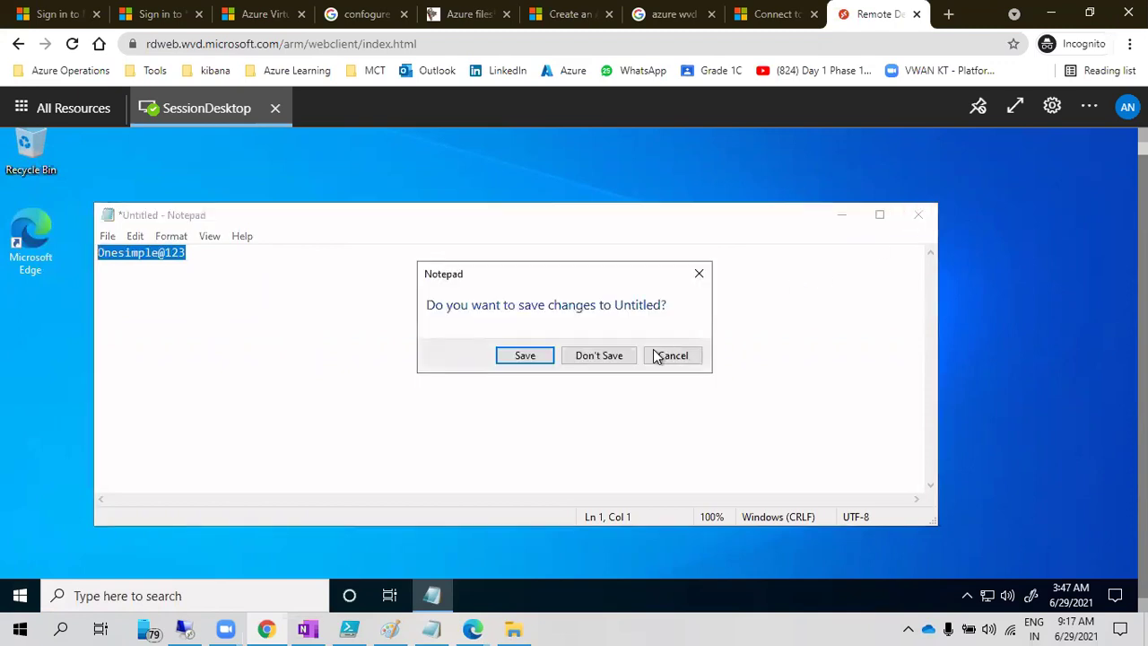
pyautogui.click(566, 349)
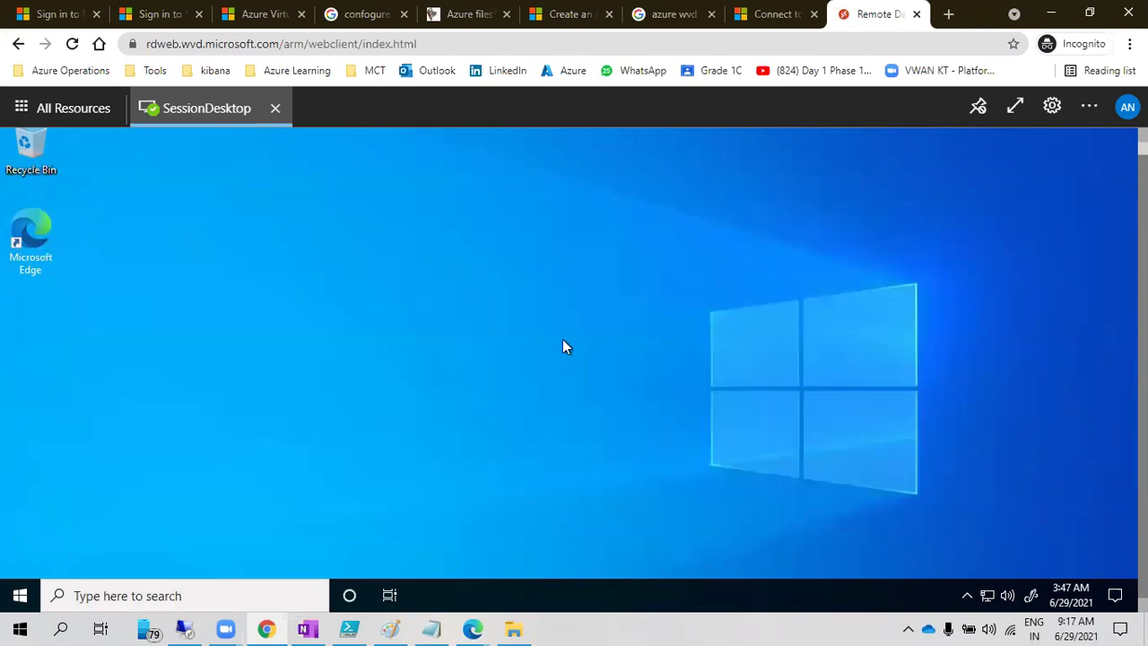